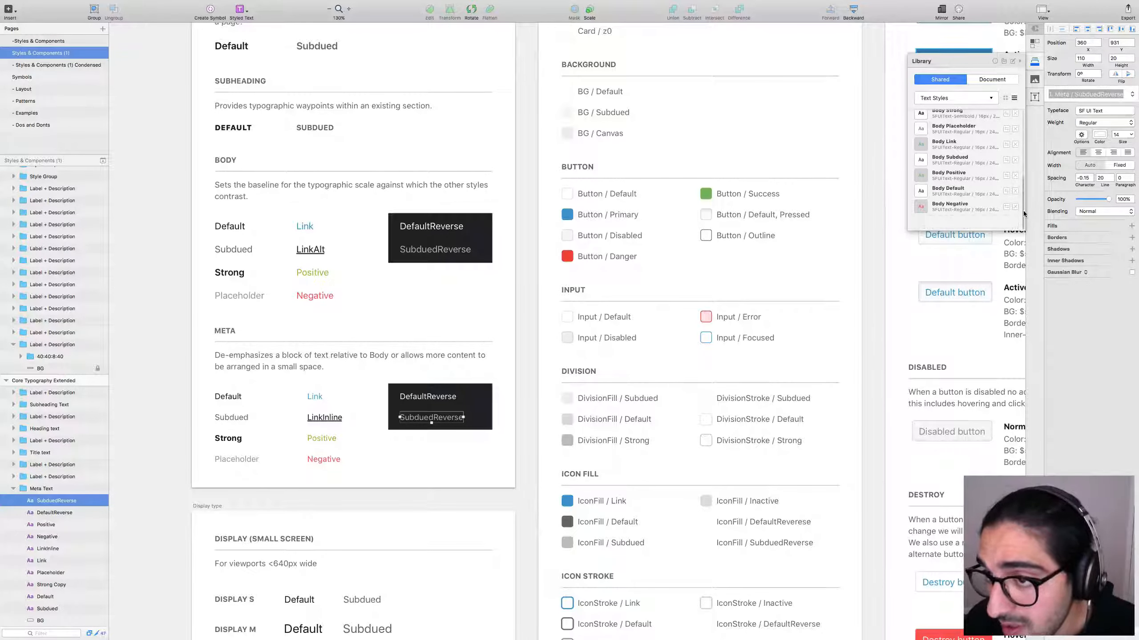
Move Body Default to the top of the library's Text Styles list.
scroll(1023, 186, "up", 2)
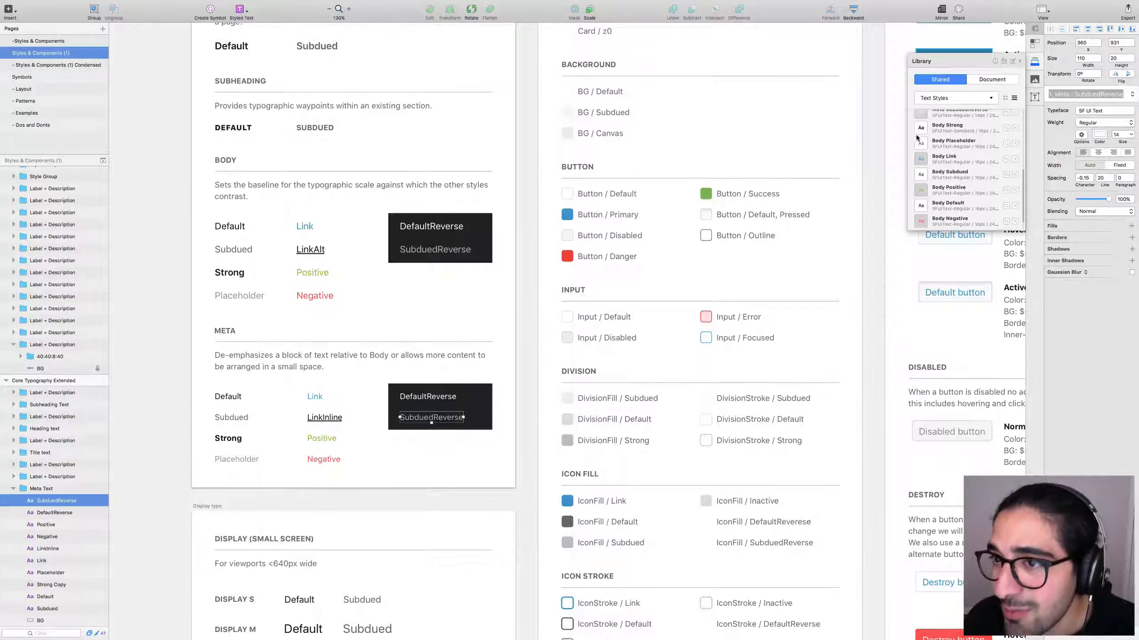
left_click_drag(949, 139, 919, 144)
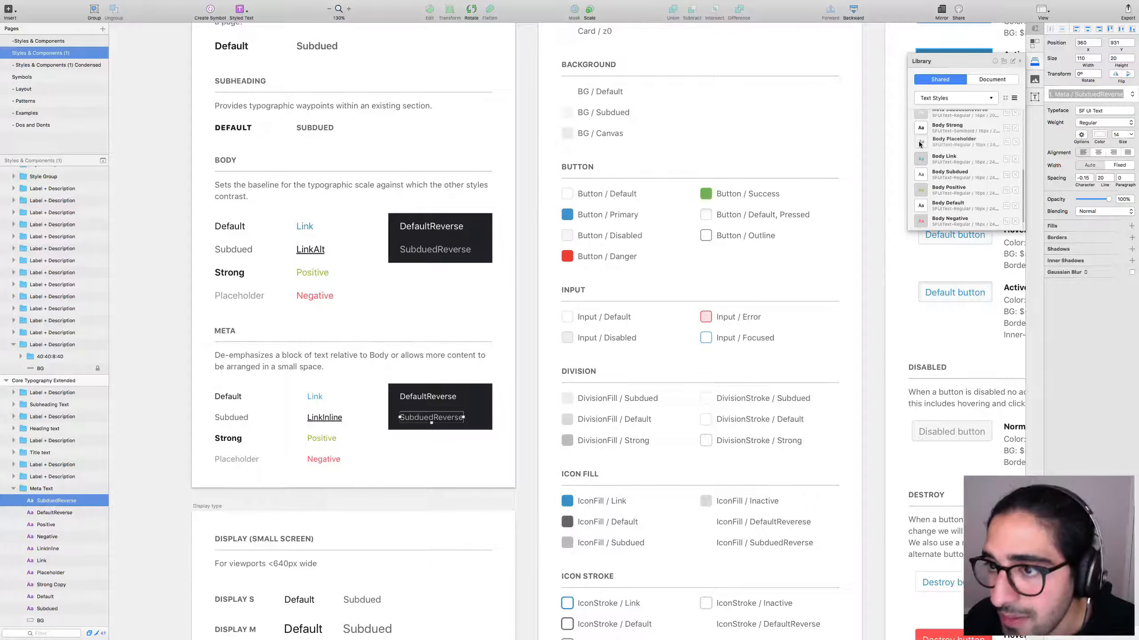
left_click_drag(923, 204, 926, 121)
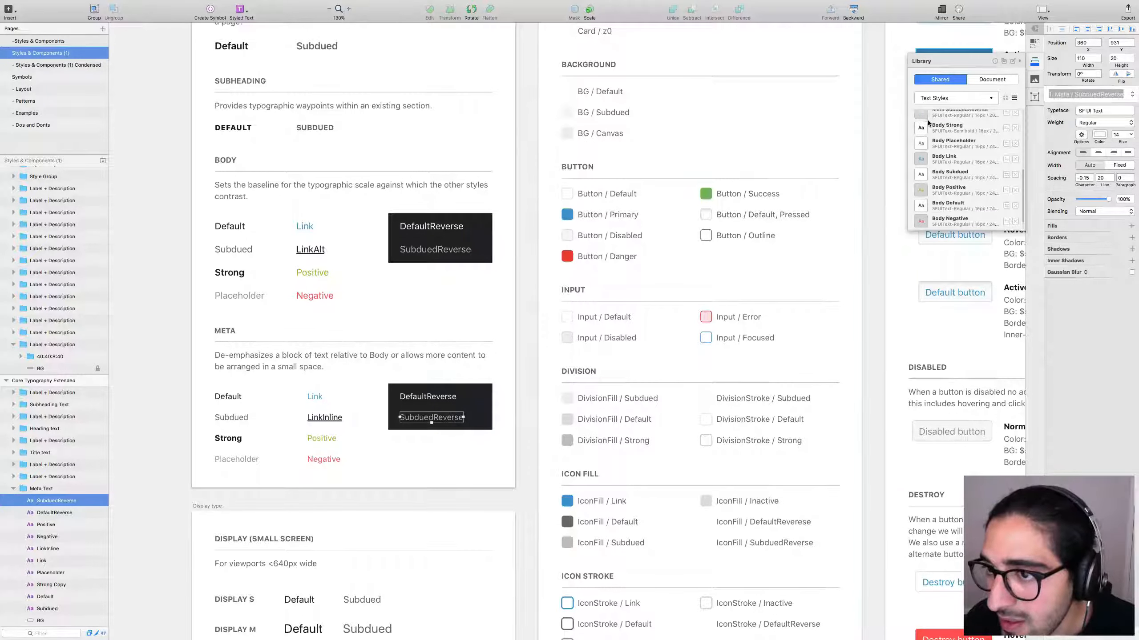
left_click_drag(927, 204, 926, 130)
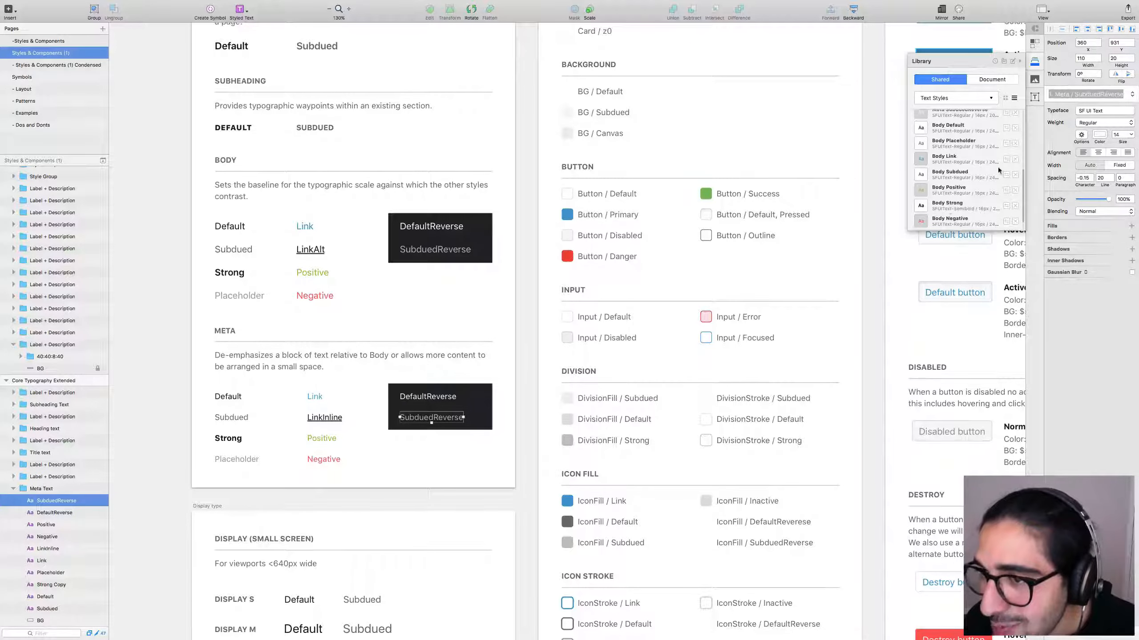
scroll(1021, 178, "up", 3)
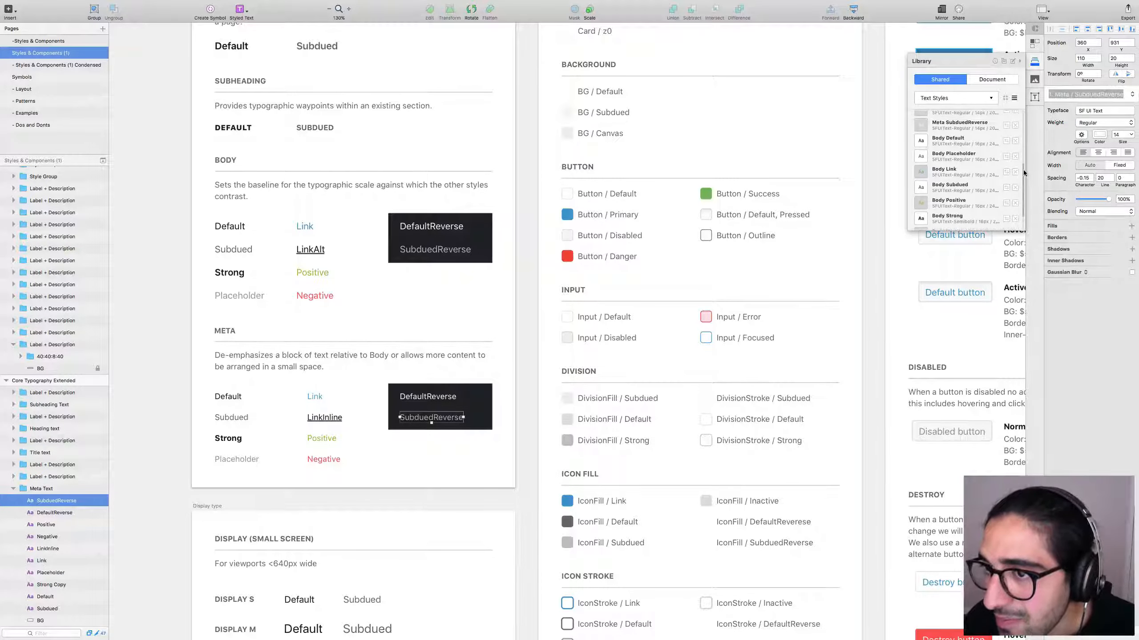
scroll(1023, 176, "down", 1)
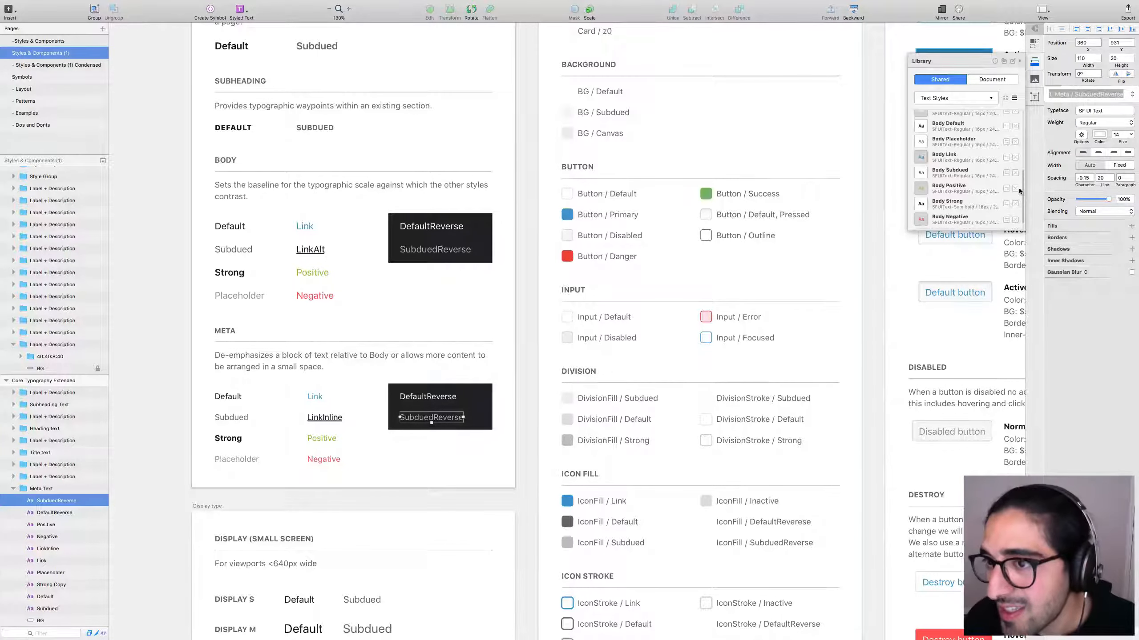
scroll(1021, 220, "up", 1)
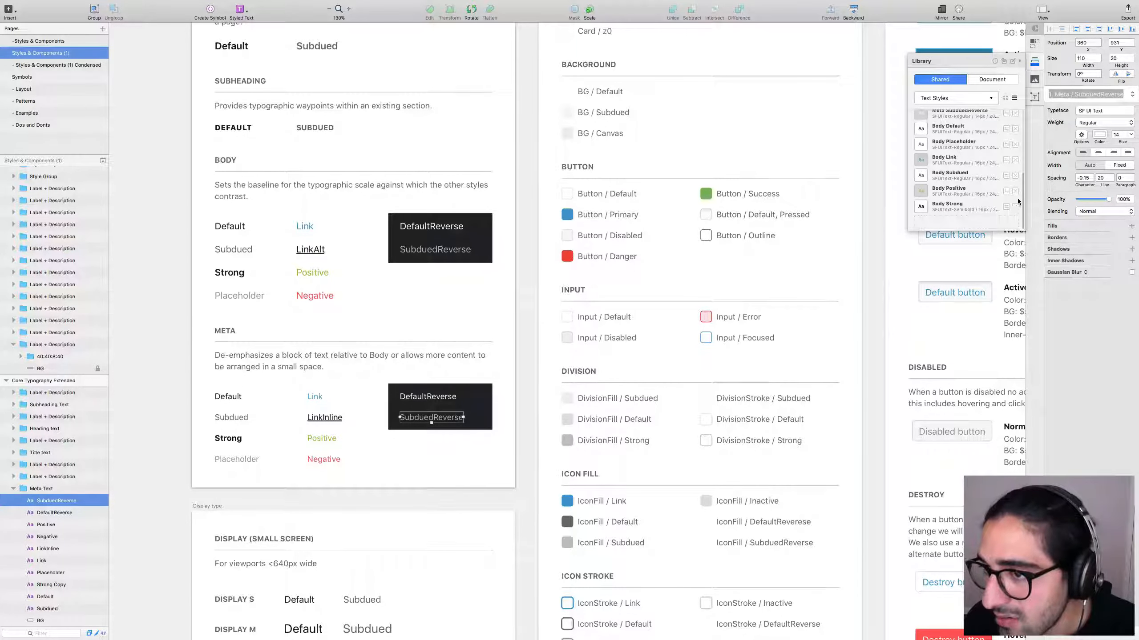
Delete the Body Strong, Positive, Subdued, Link and Placeholder styles from the library.
left_click(1016, 206)
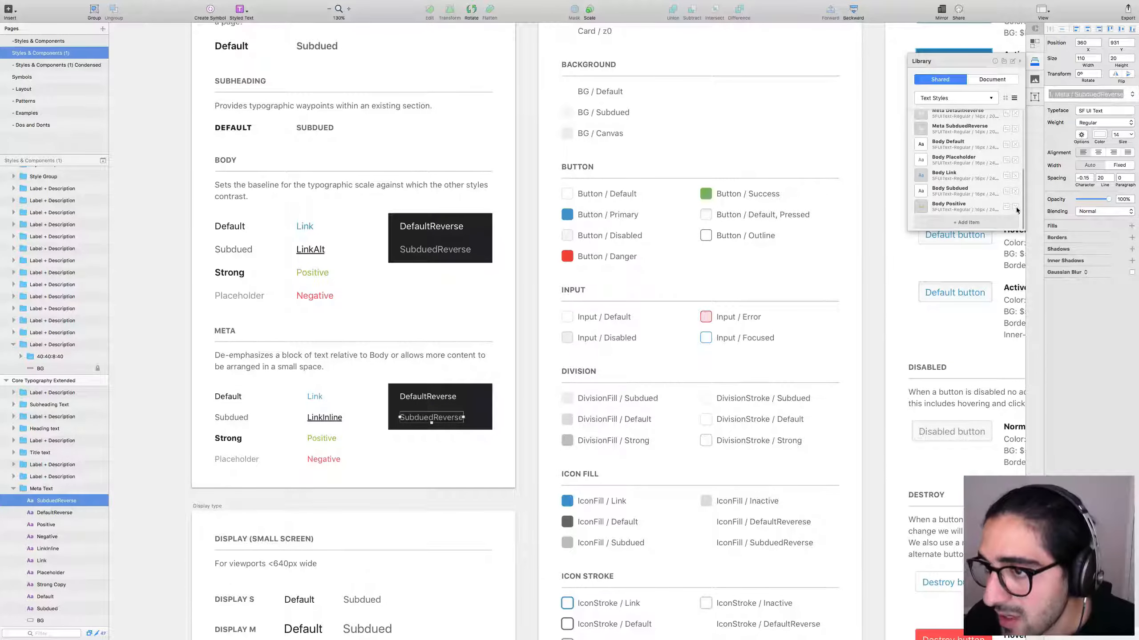
left_click(1015, 207)
left_click(1016, 207)
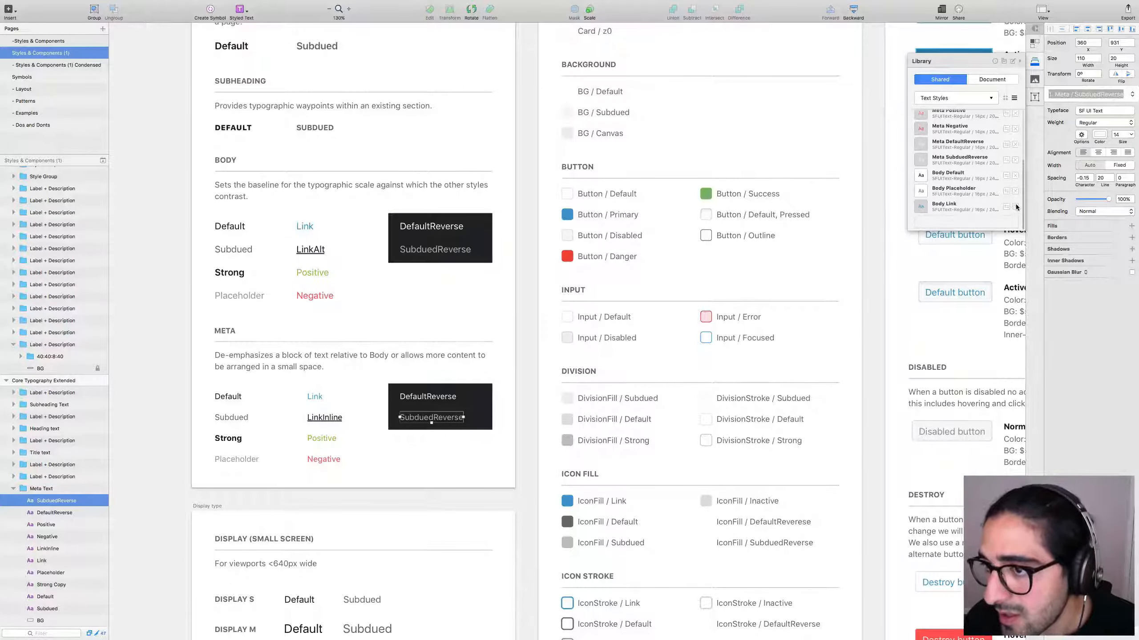
left_click(1015, 207)
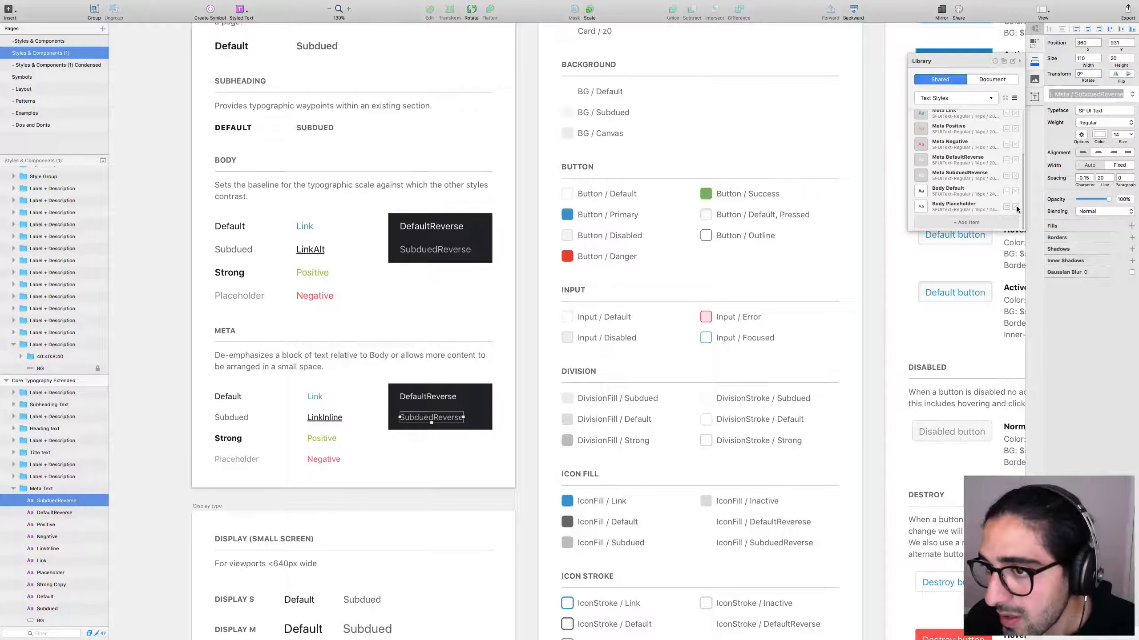
left_click(1015, 207)
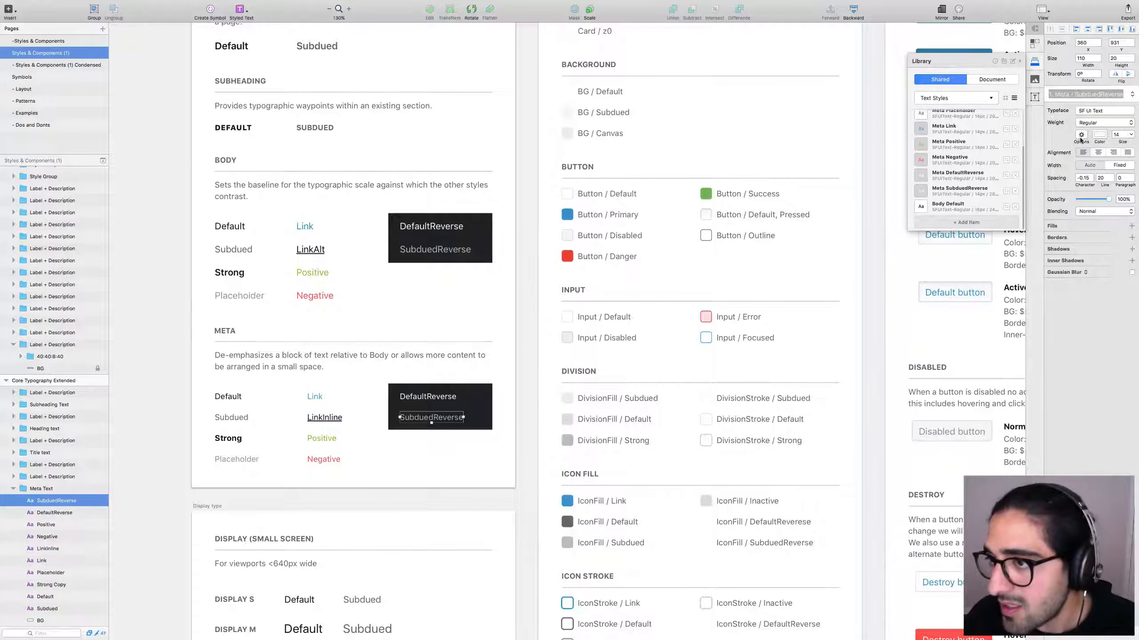
After checking the text Options popover, delete Body Default so only Meta styles remain.
left_click(1080, 139)
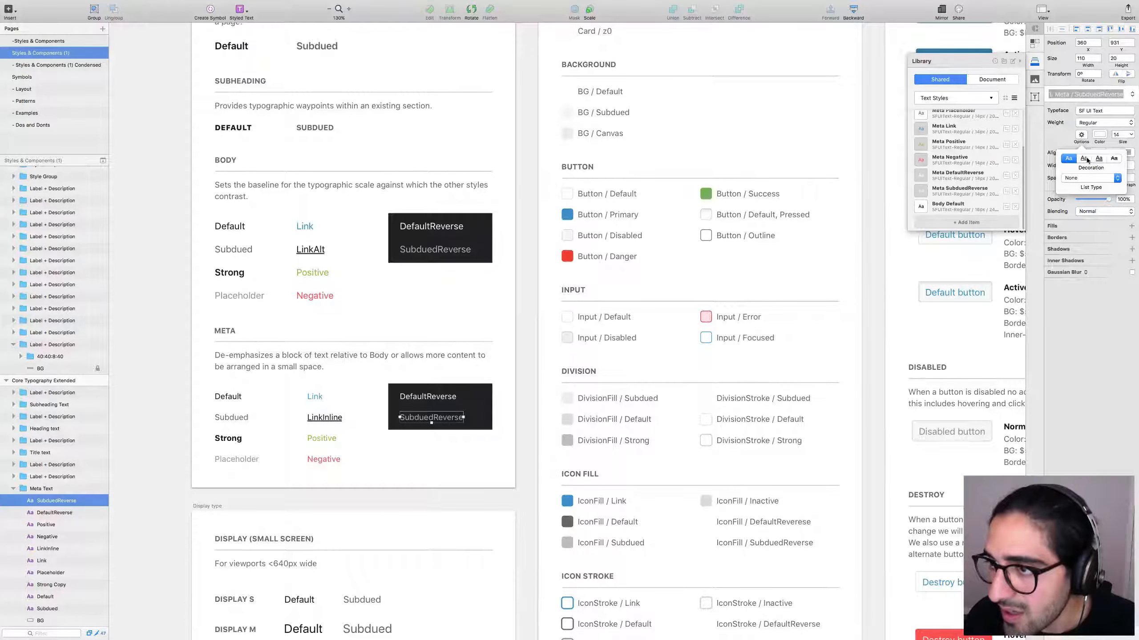
key("Escape")
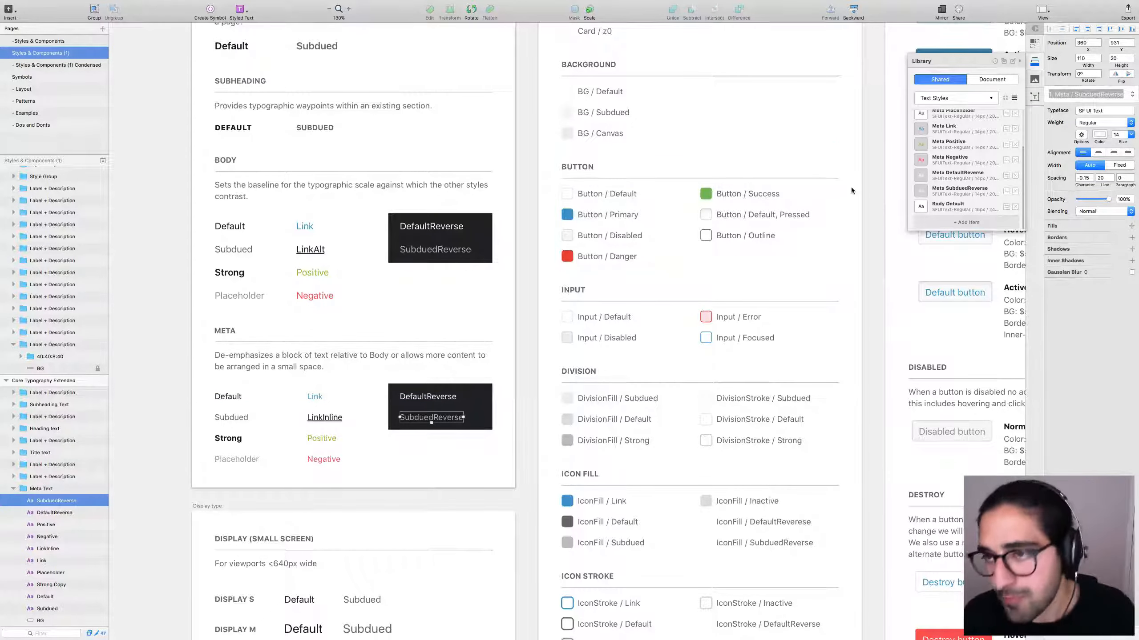
left_click(1014, 208)
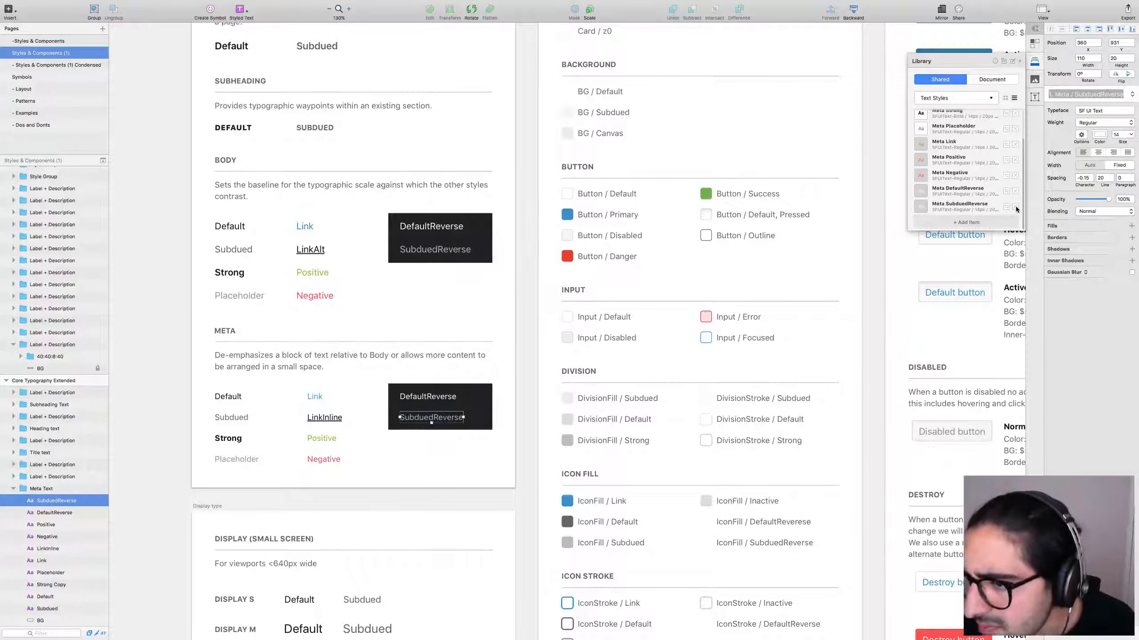
left_click_drag(1026, 209, 1023, 178)
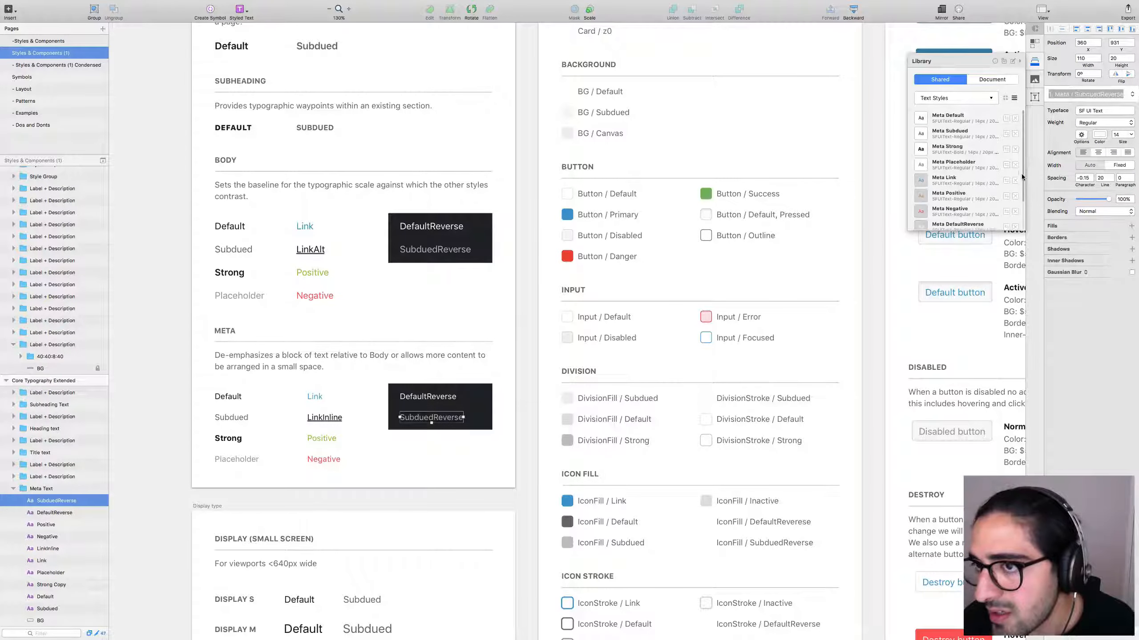
scroll(1021, 173, "down", 2)
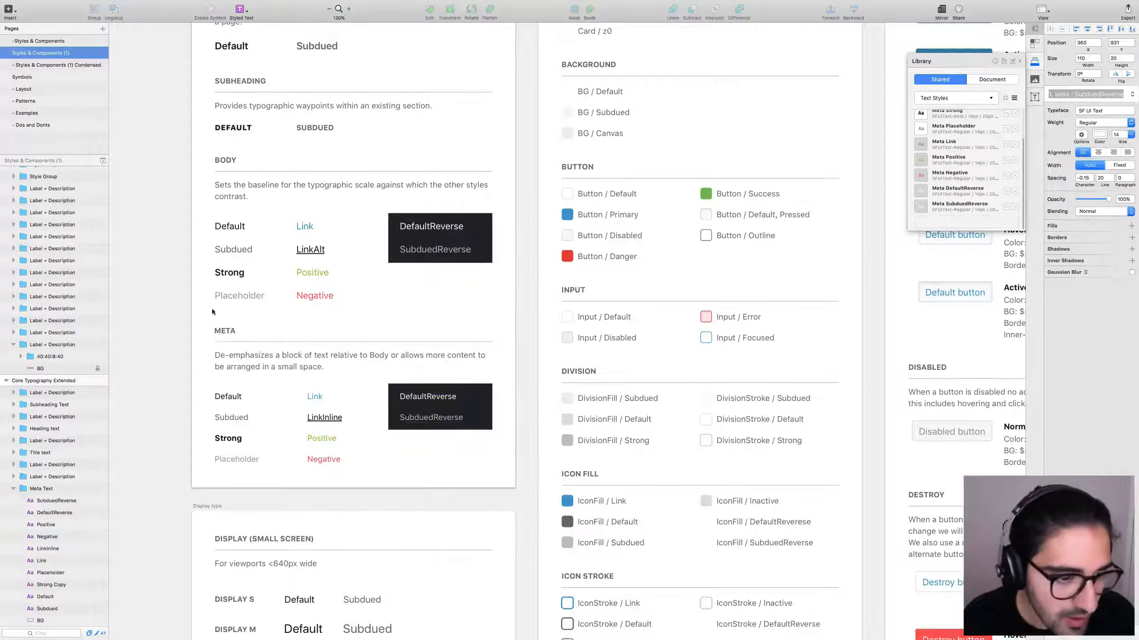
Add the BODY section's Default, Subdued, Strong, Placeholder and Link text layers as library styles.
left_click(229, 226)
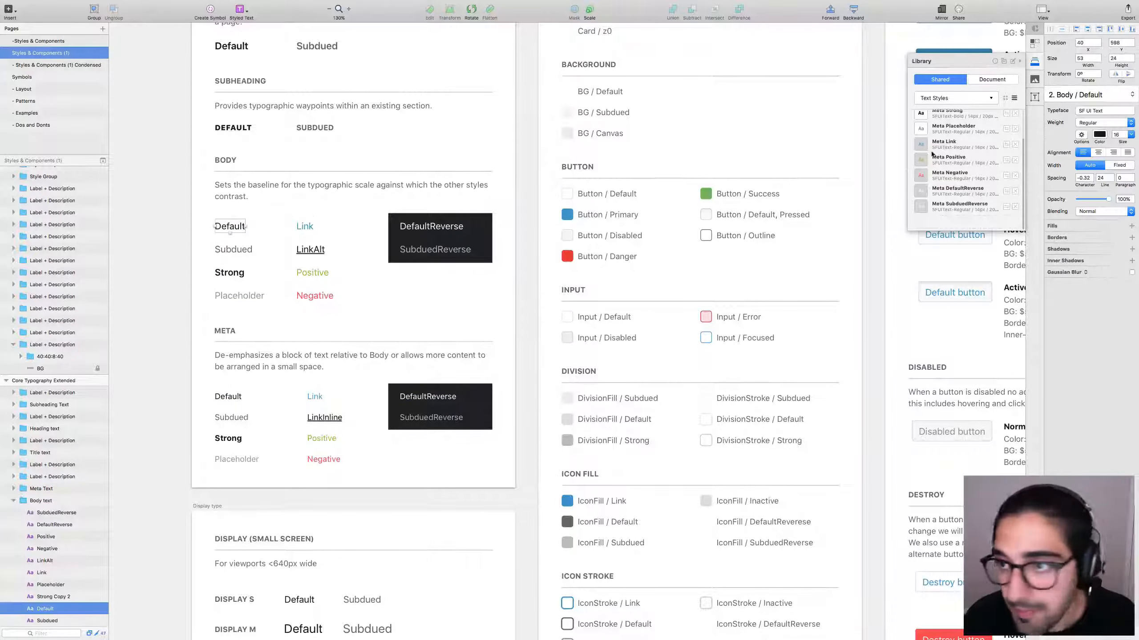
left_click(961, 223)
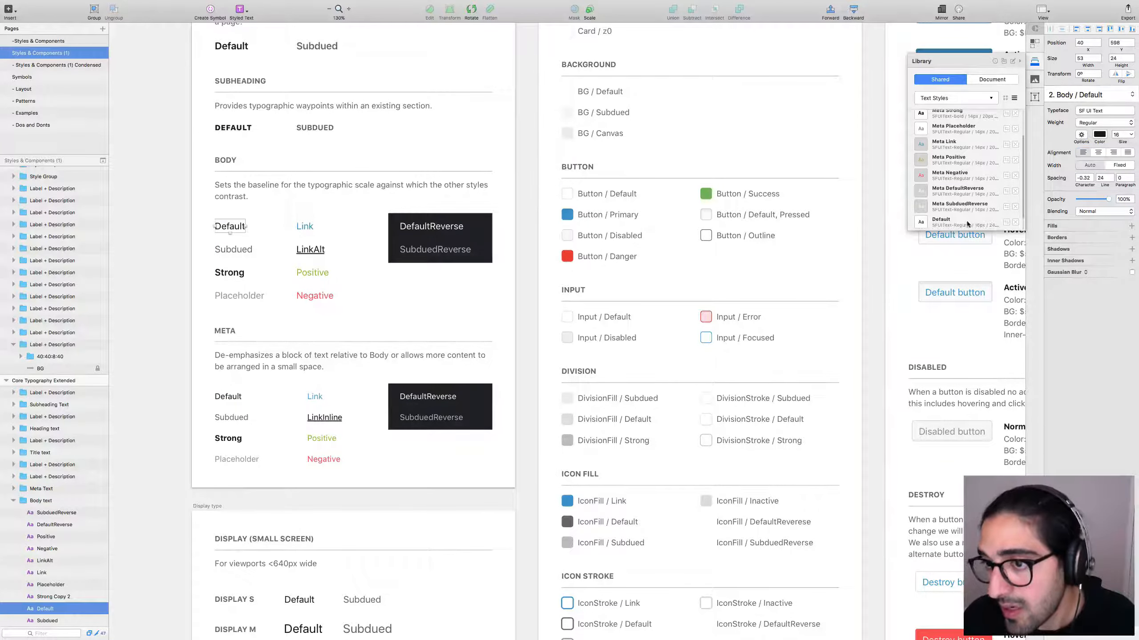
scroll(962, 208, "down", 1)
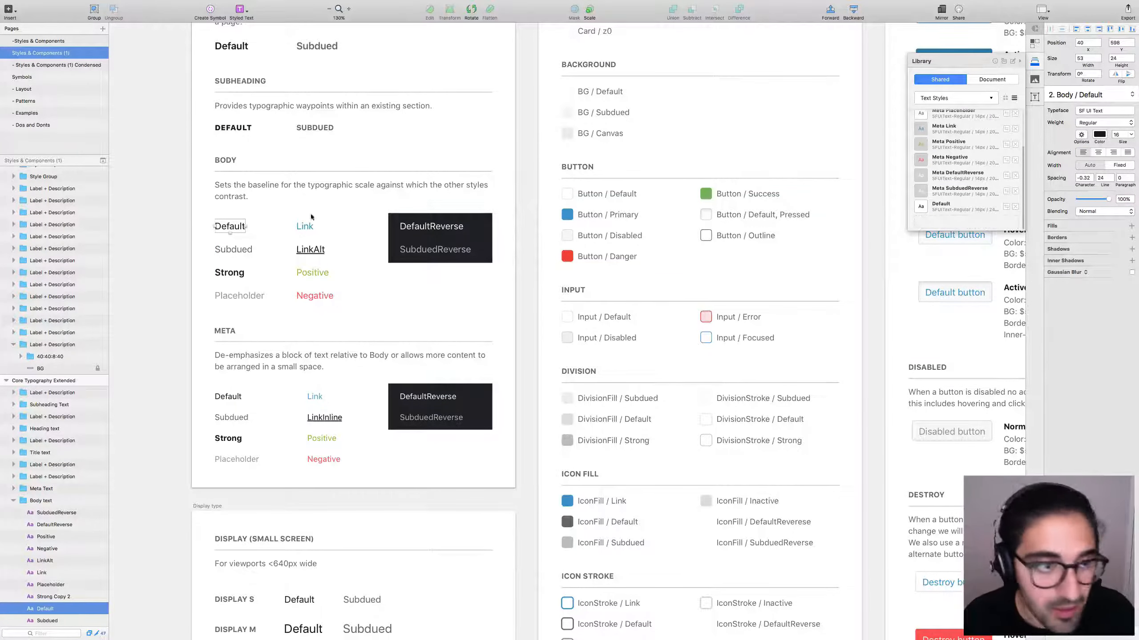
left_click(222, 251)
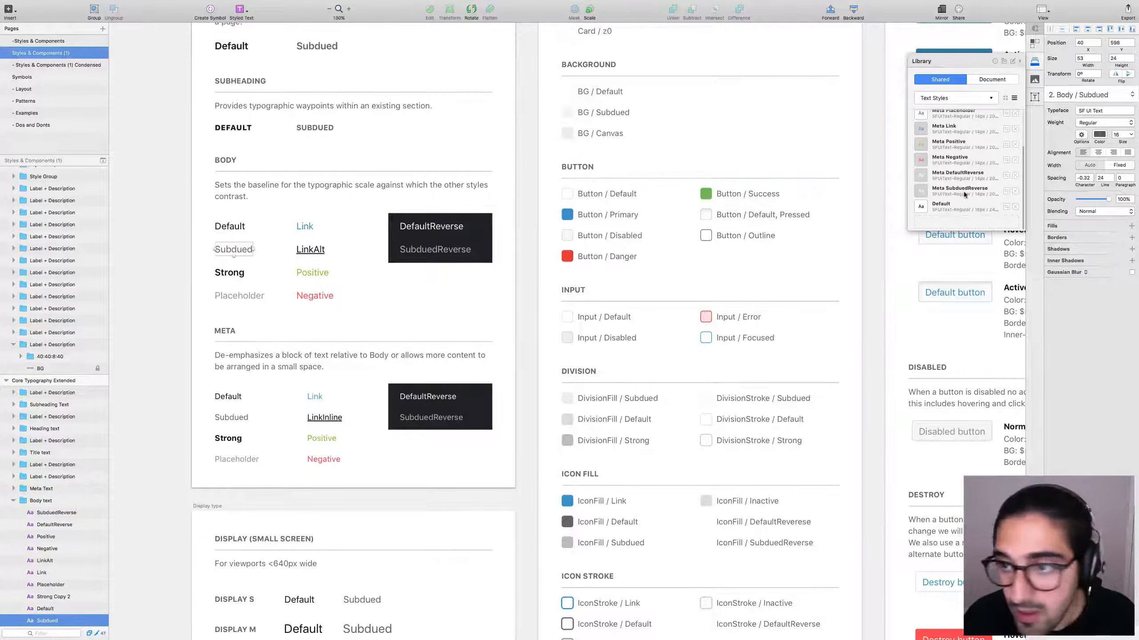
left_click(966, 223)
left_click(226, 272)
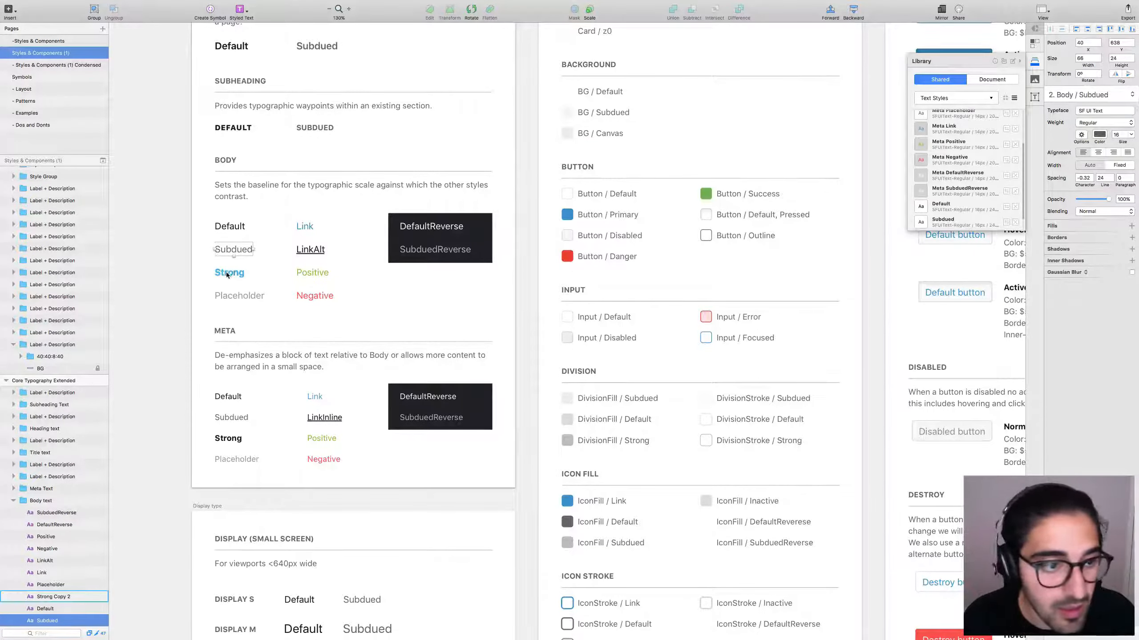
left_click(941, 216)
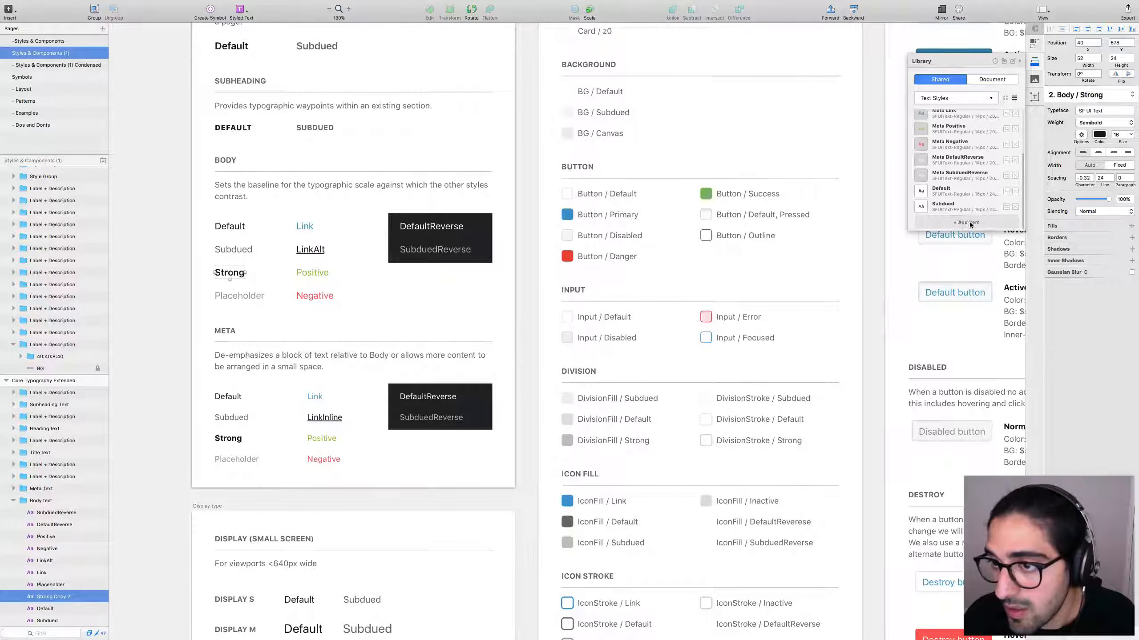
scroll(954, 211, "down", 2)
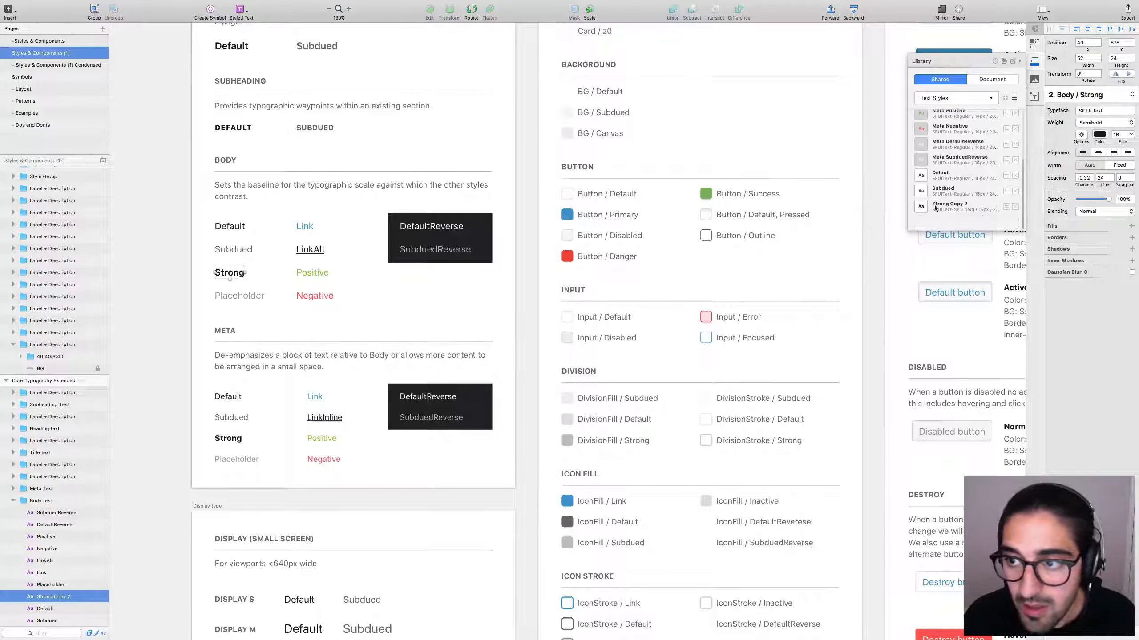
left_click(231, 296)
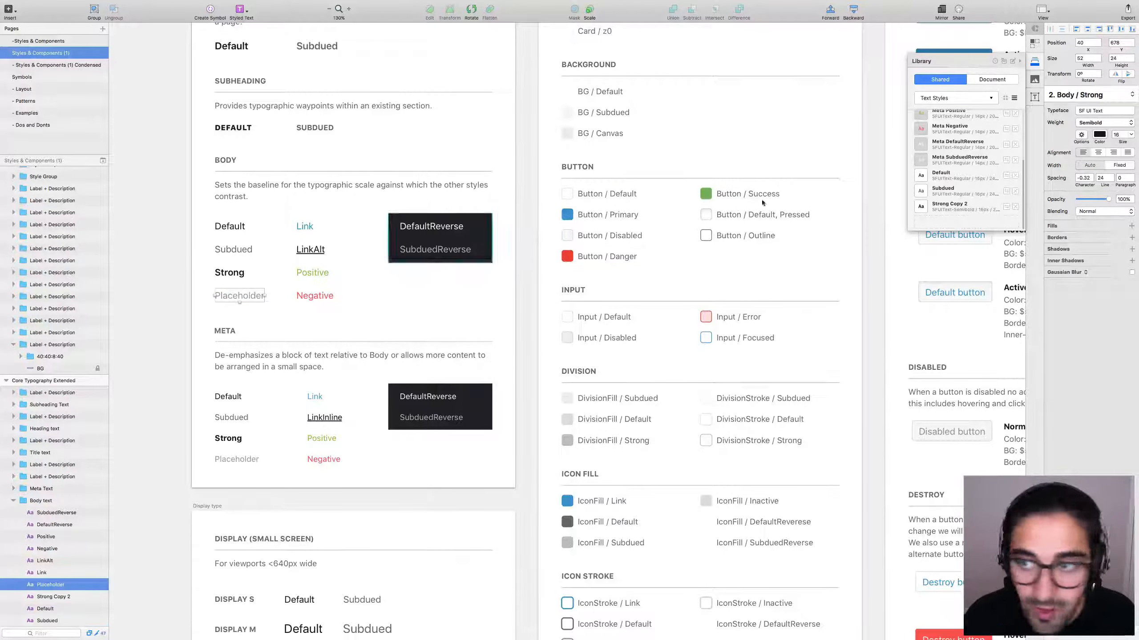
left_click(971, 222)
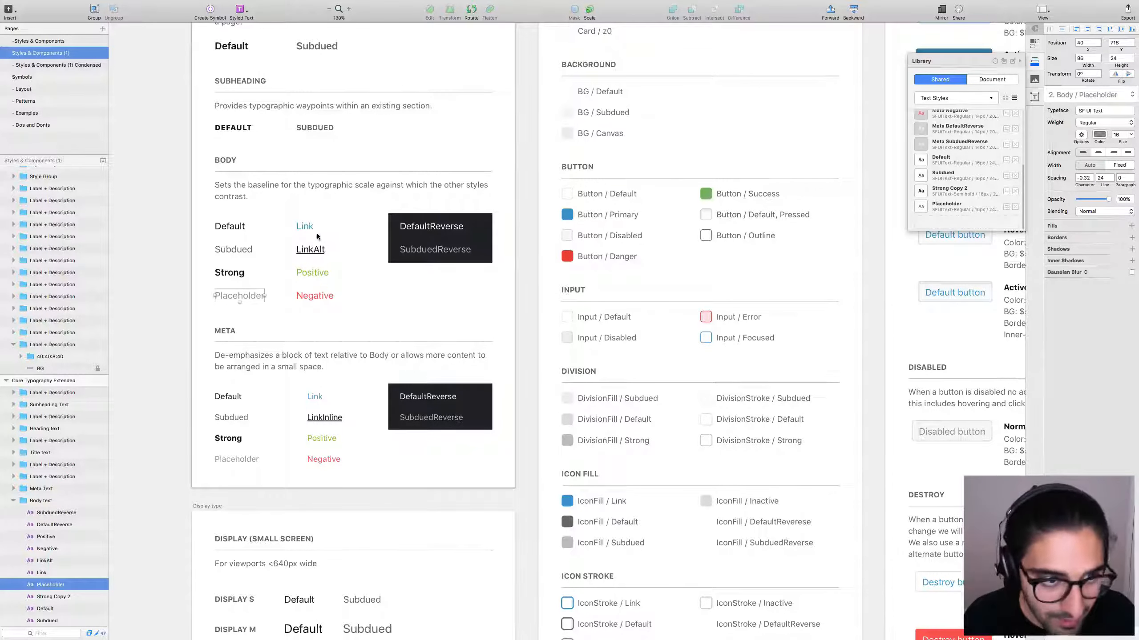
left_click(306, 227)
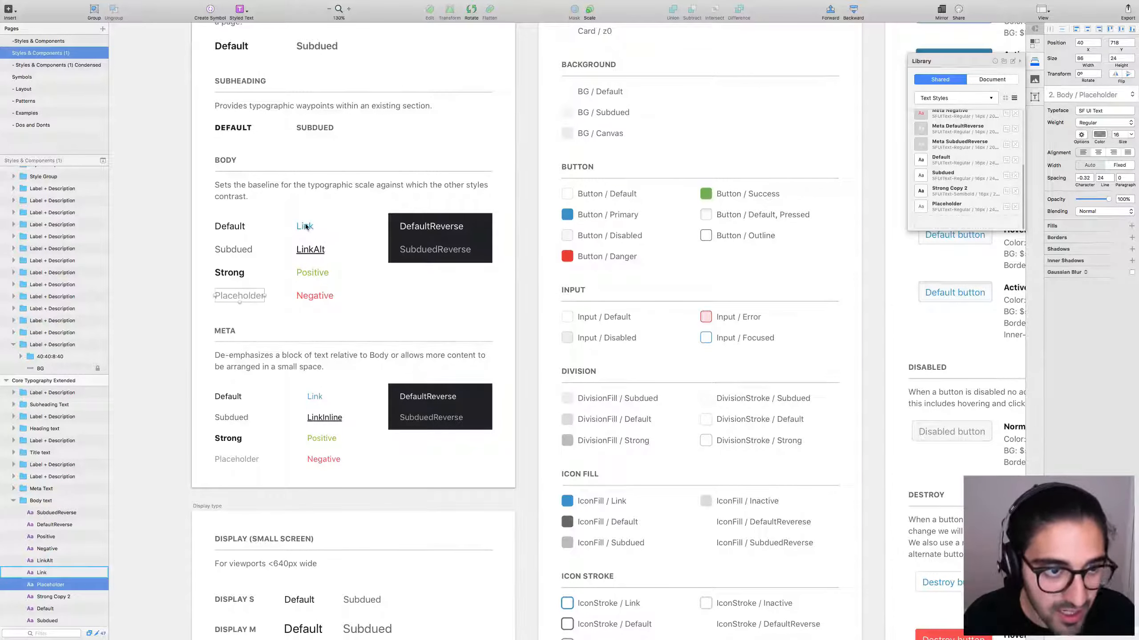
left_click(965, 223)
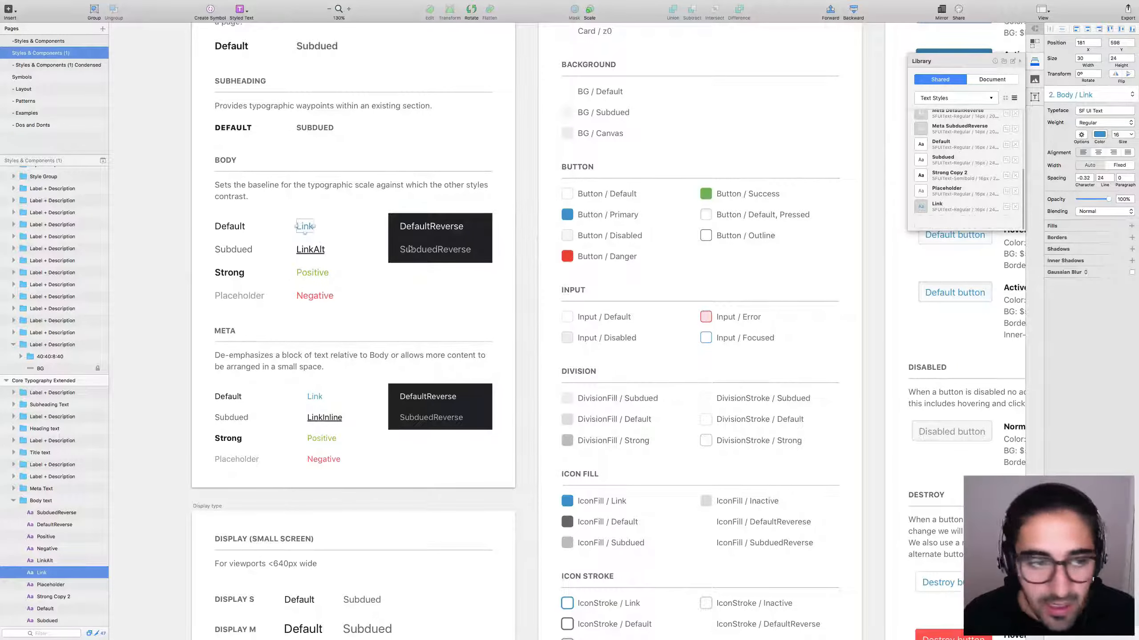
Try adding LinkAlt as a library style and dismiss the already-in-a-library warning.
left_click(310, 249)
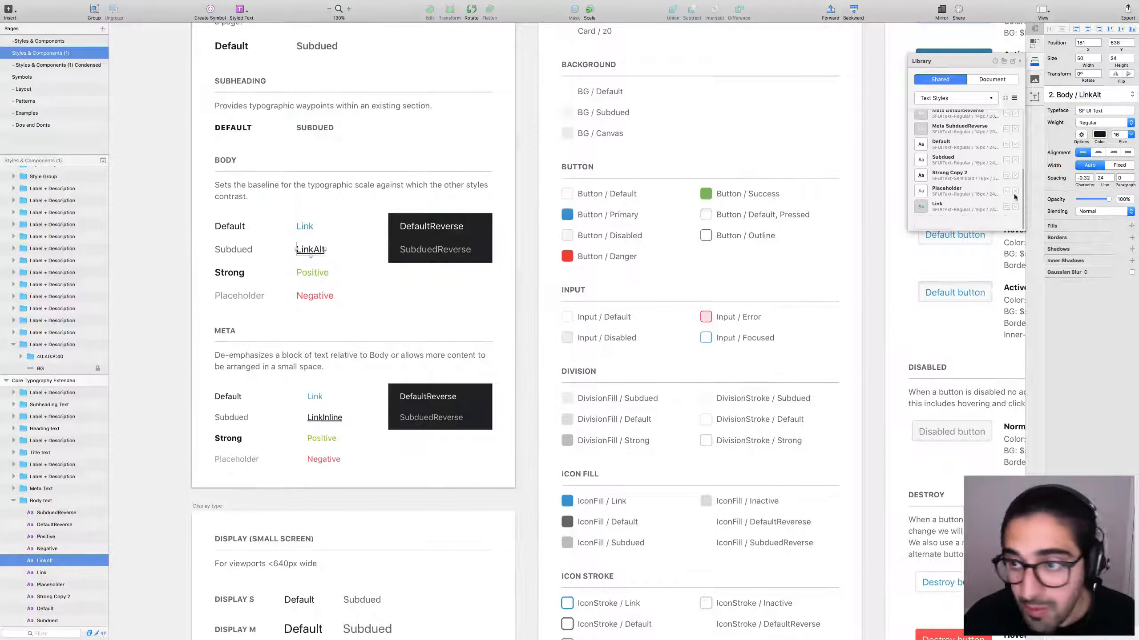
left_click(971, 221)
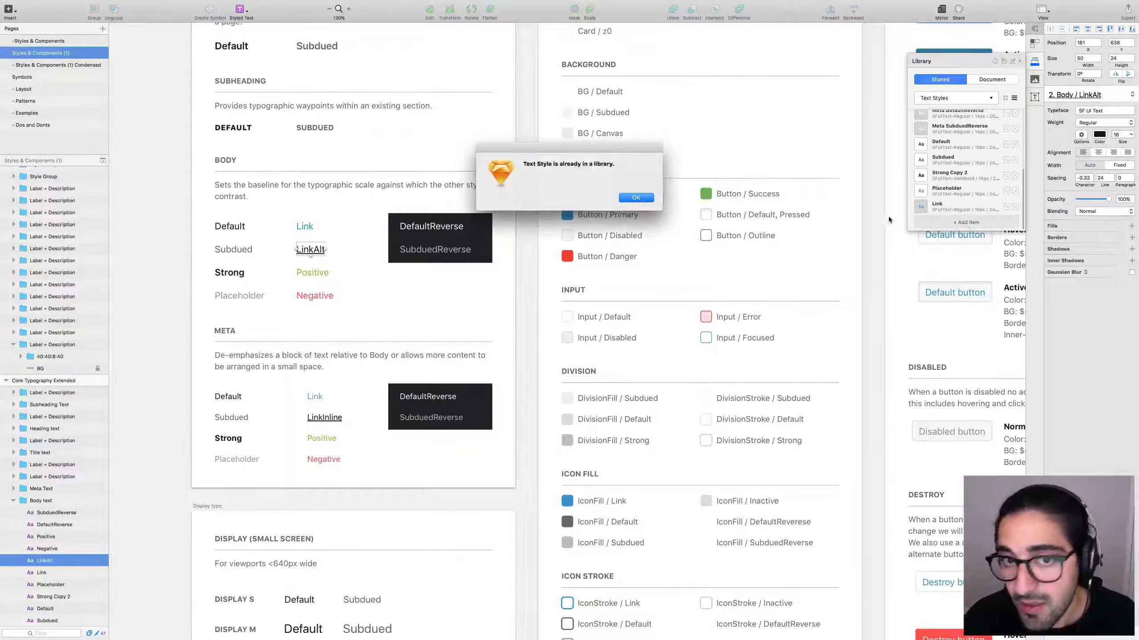
left_click(636, 198)
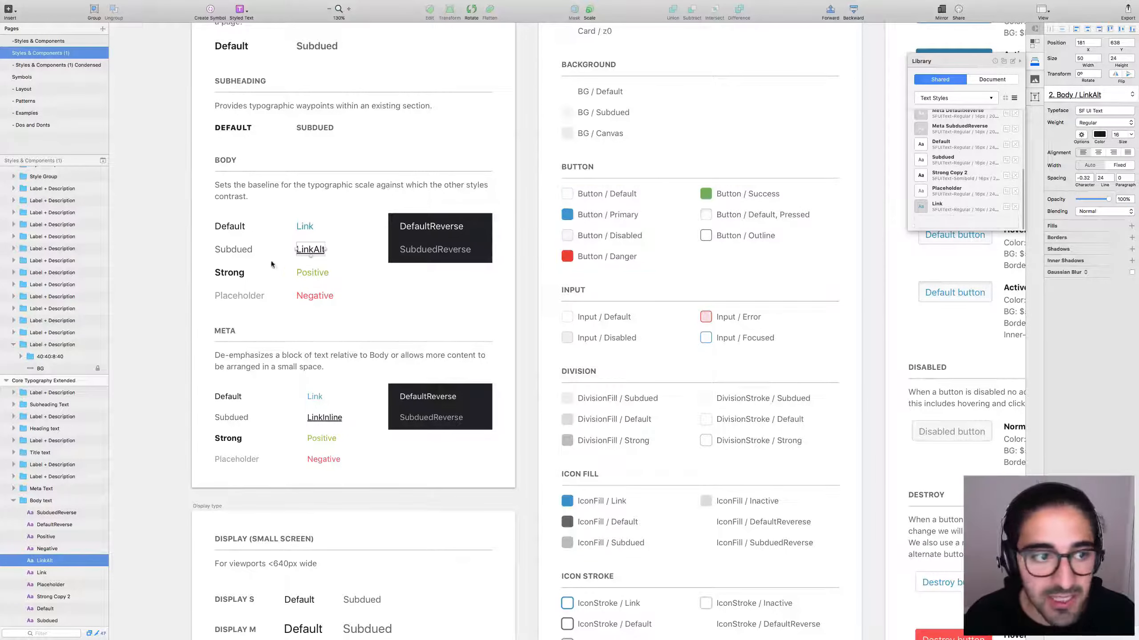
Compare the Default and LinkAlt texts' decoration options in the Inspector.
left_click(233, 226)
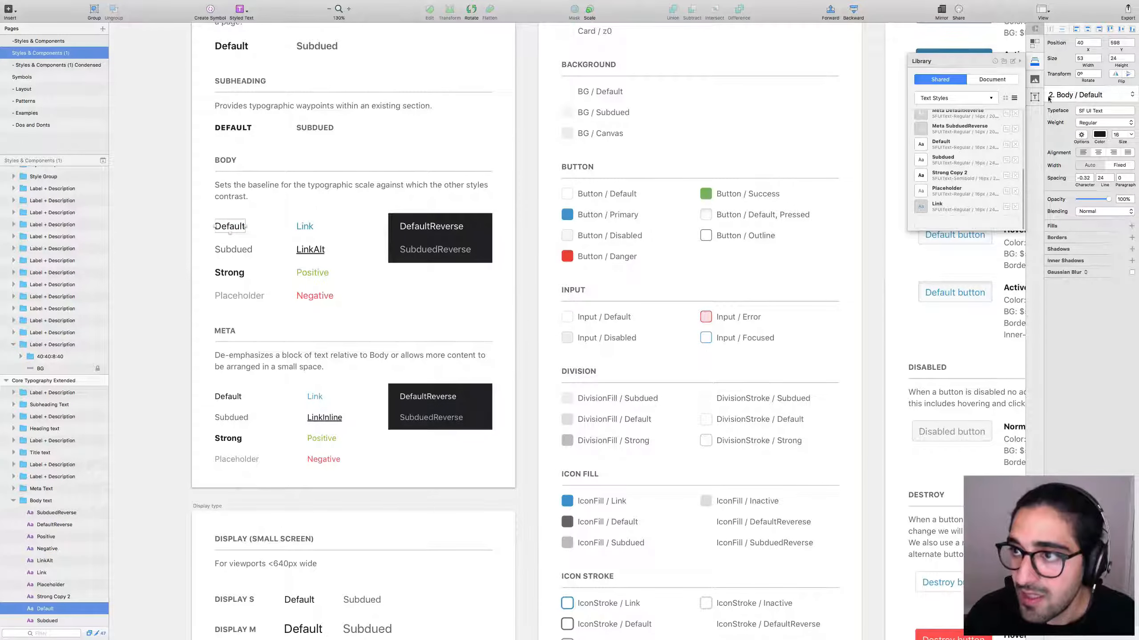
left_click(303, 247)
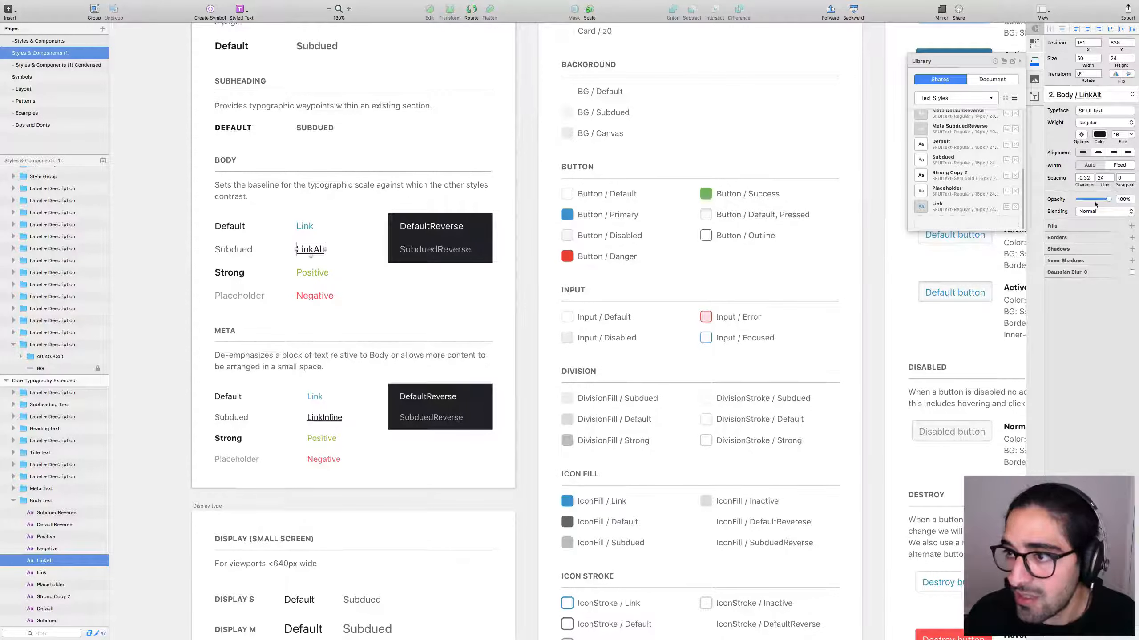
left_click(228, 227)
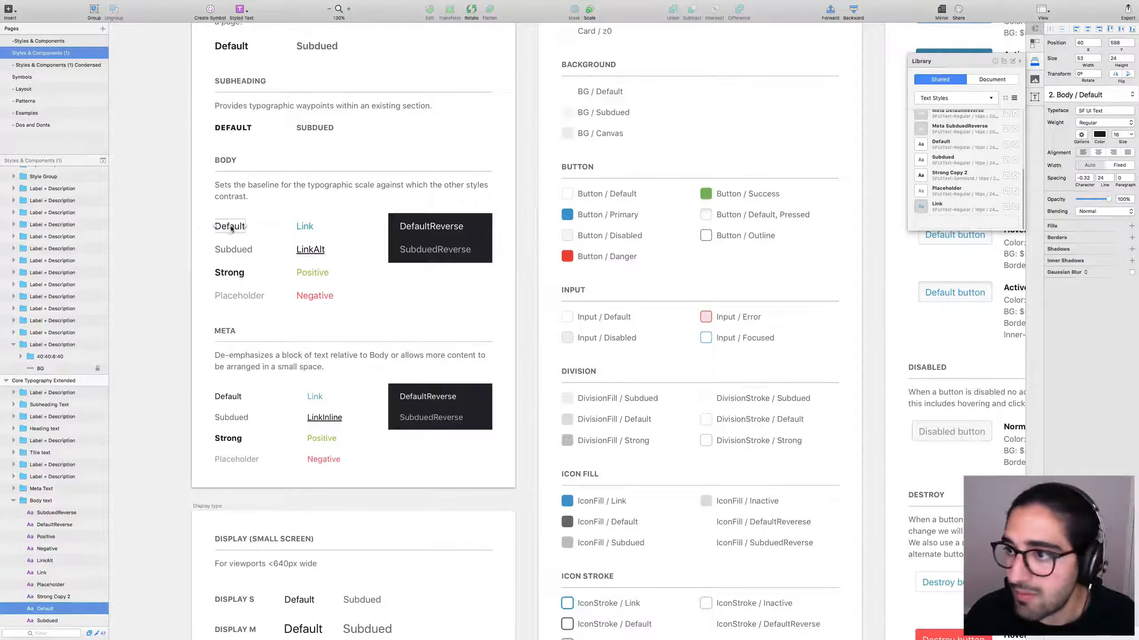
left_click(310, 250)
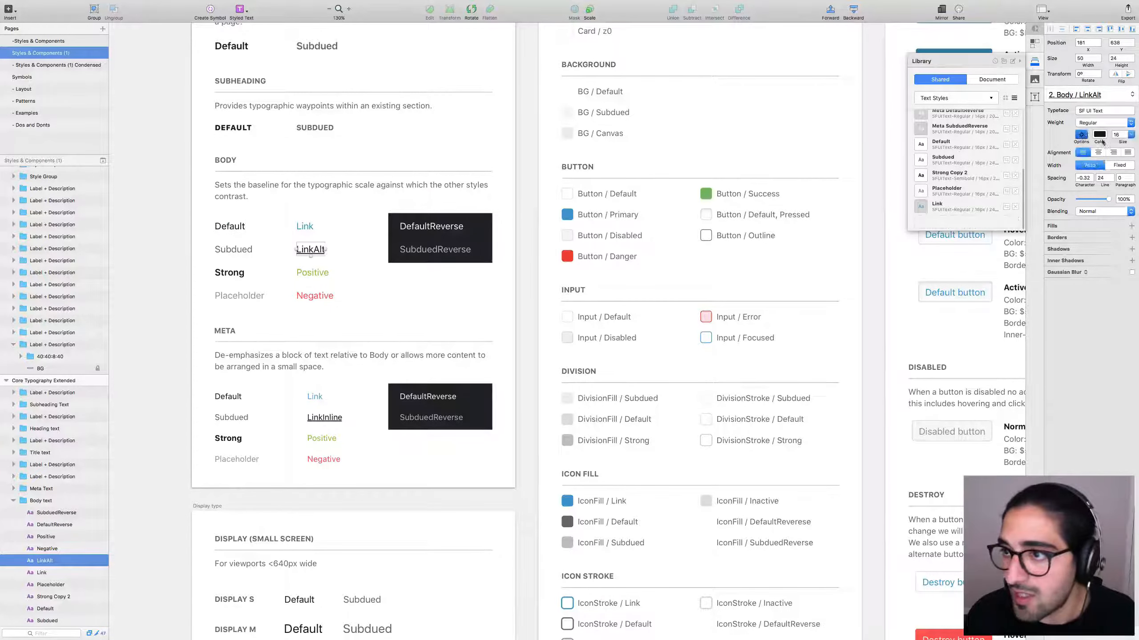
left_click(1081, 135)
left_click(1031, 152)
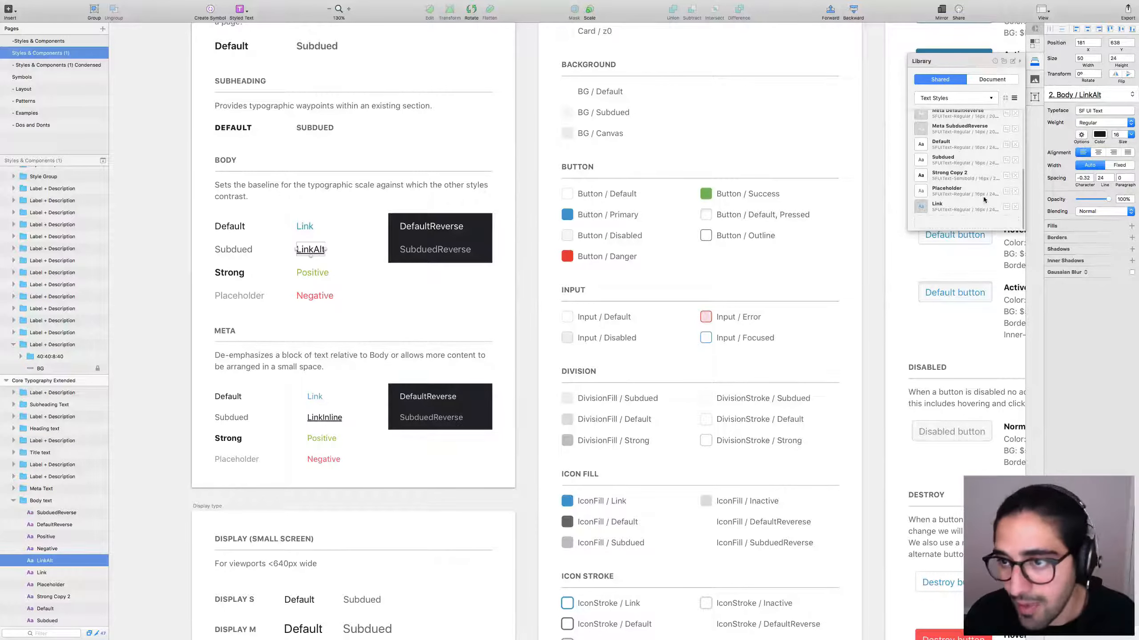
Add the Positive and Negative body texts as library text styles.
left_click(312, 272)
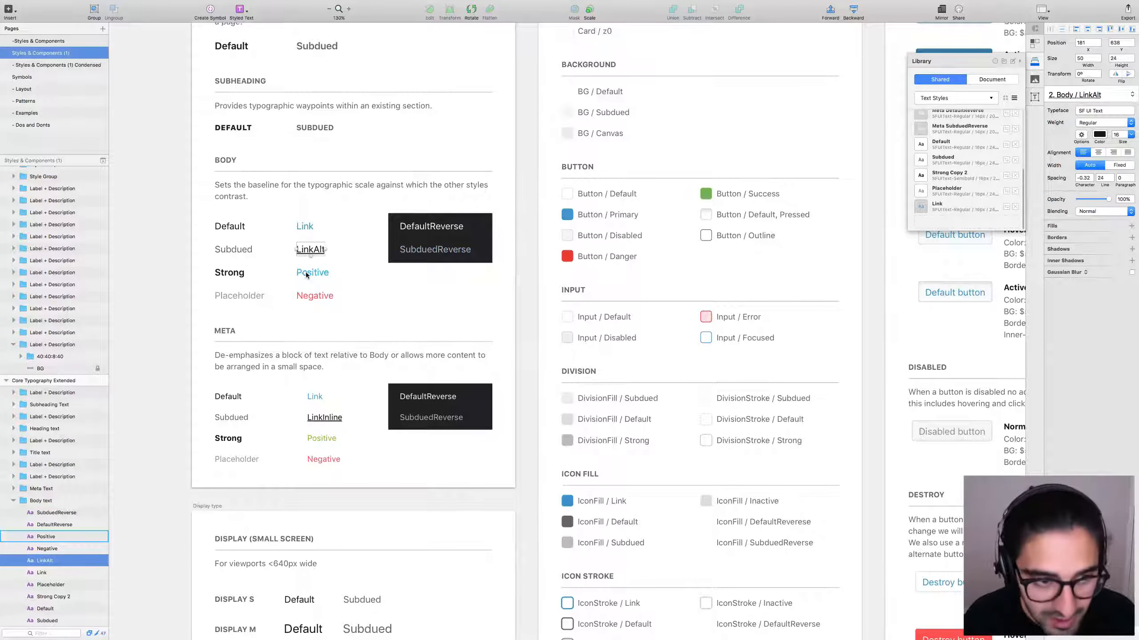
left_click(970, 220)
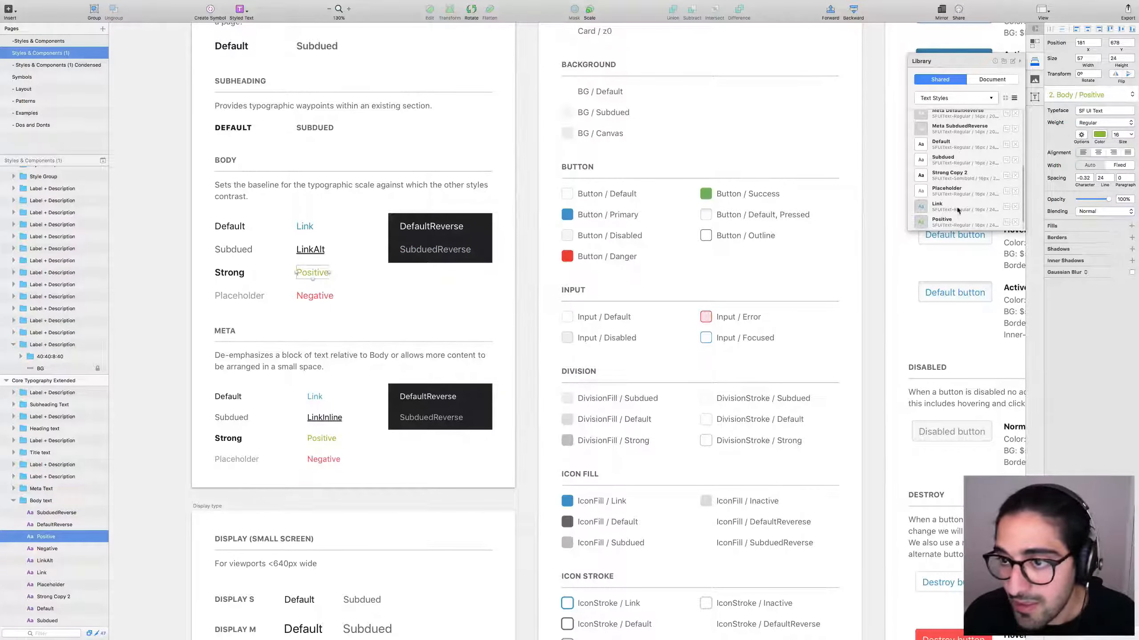
left_click(314, 296)
left_click(968, 220)
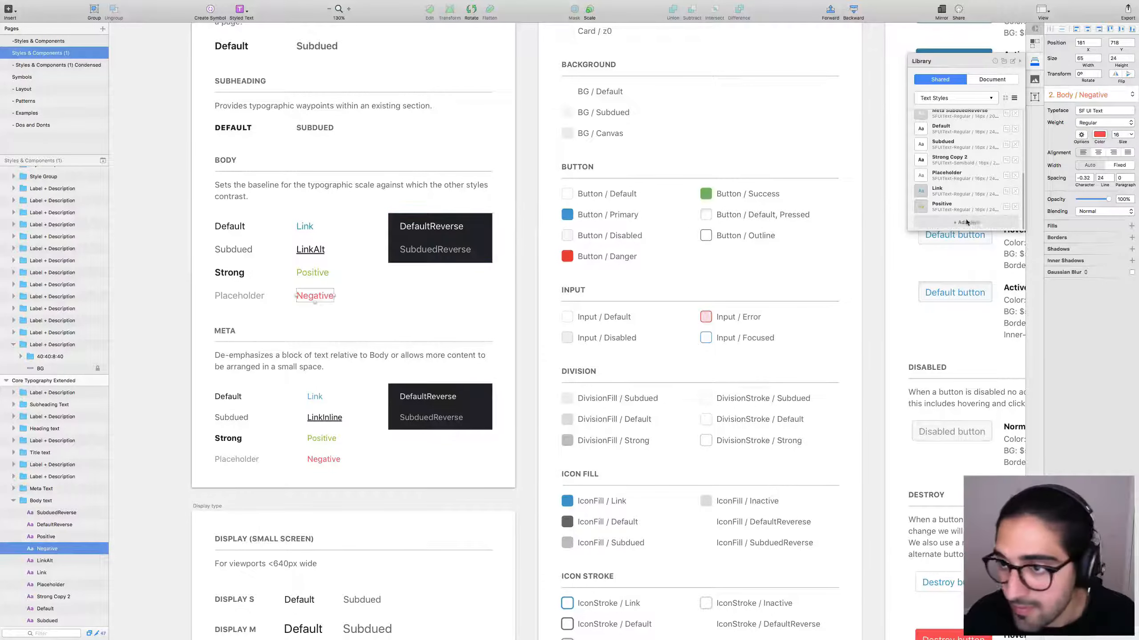
scroll(965, 209, "down", 1)
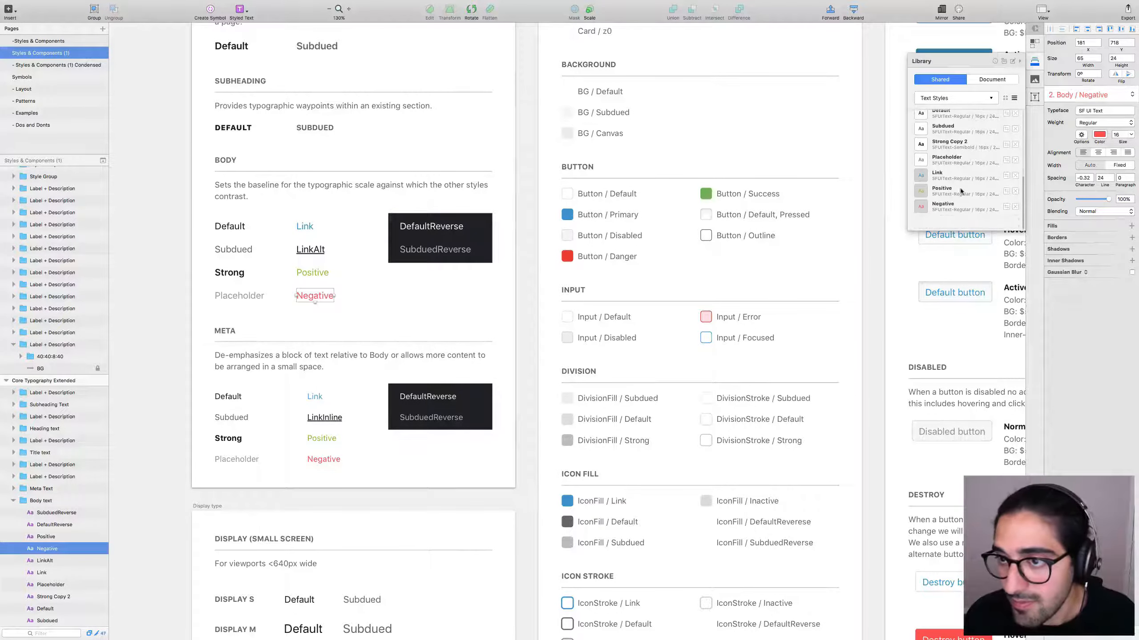
Rename Default, Subdued, Strong Copy 2 and Link to Body Default, Body Subdued, Body Strong, Body Link.
scroll(960, 184, "up", 3)
double_click(961, 155)
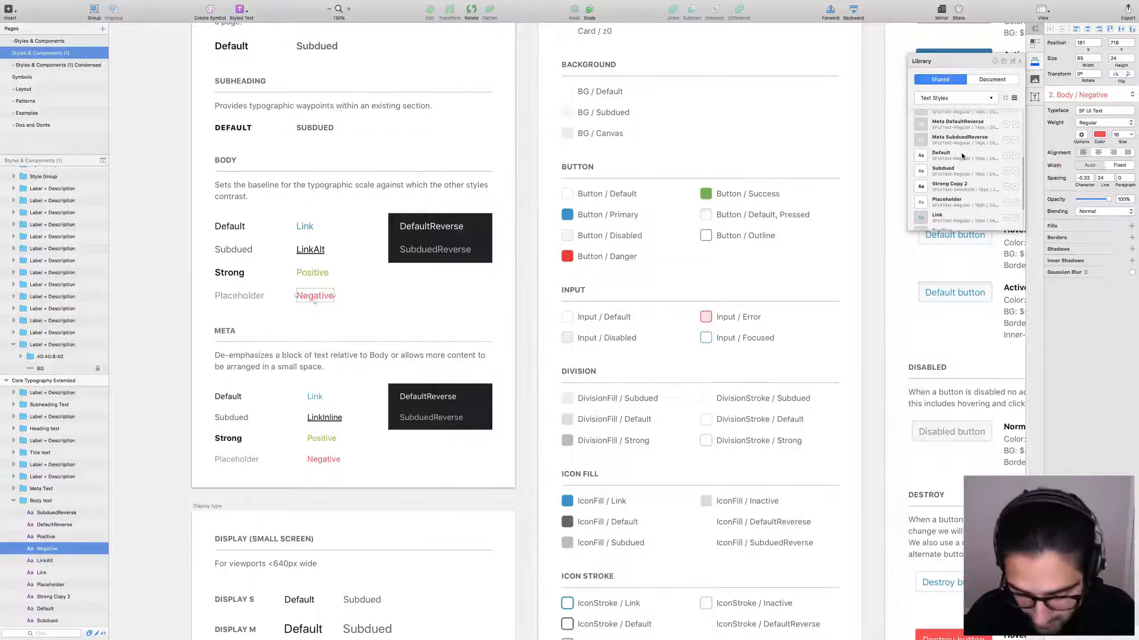
type("Body")
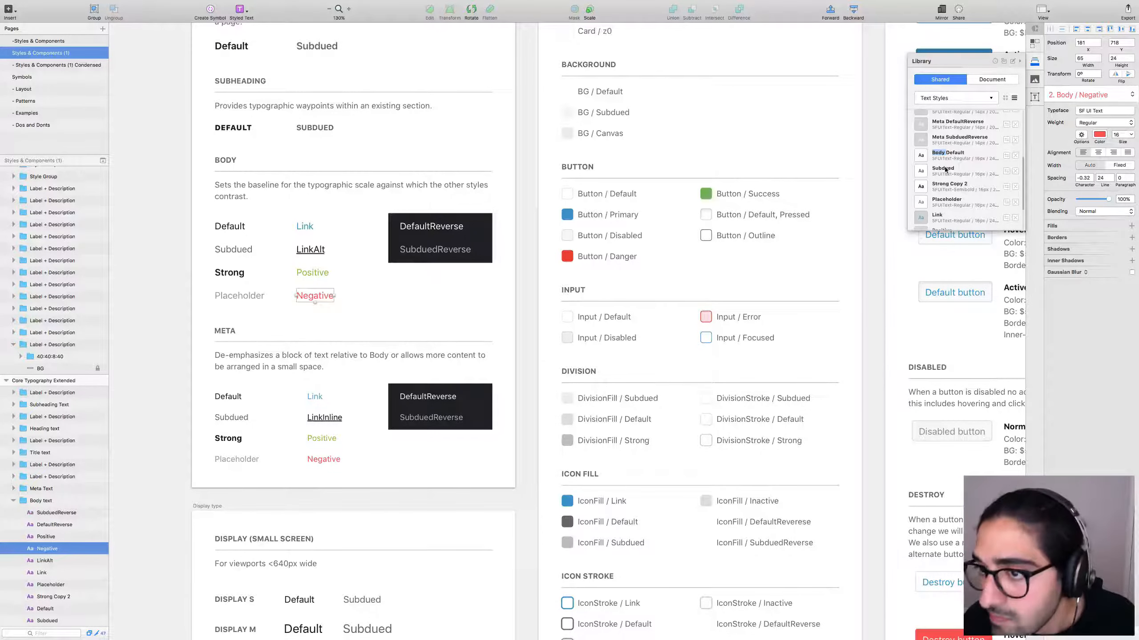
double_click(944, 169)
type("Body")
key("Return")
double_click(949, 184)
type("Body Strong")
key("Return")
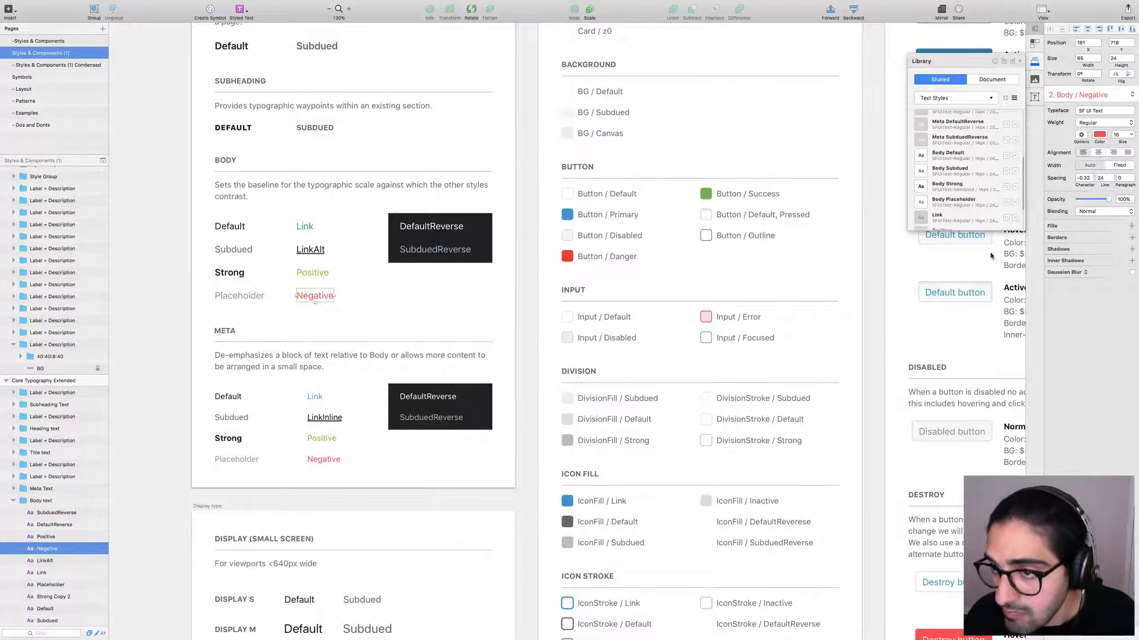
double_click(936, 216)
type("Body Link")
key("Return")
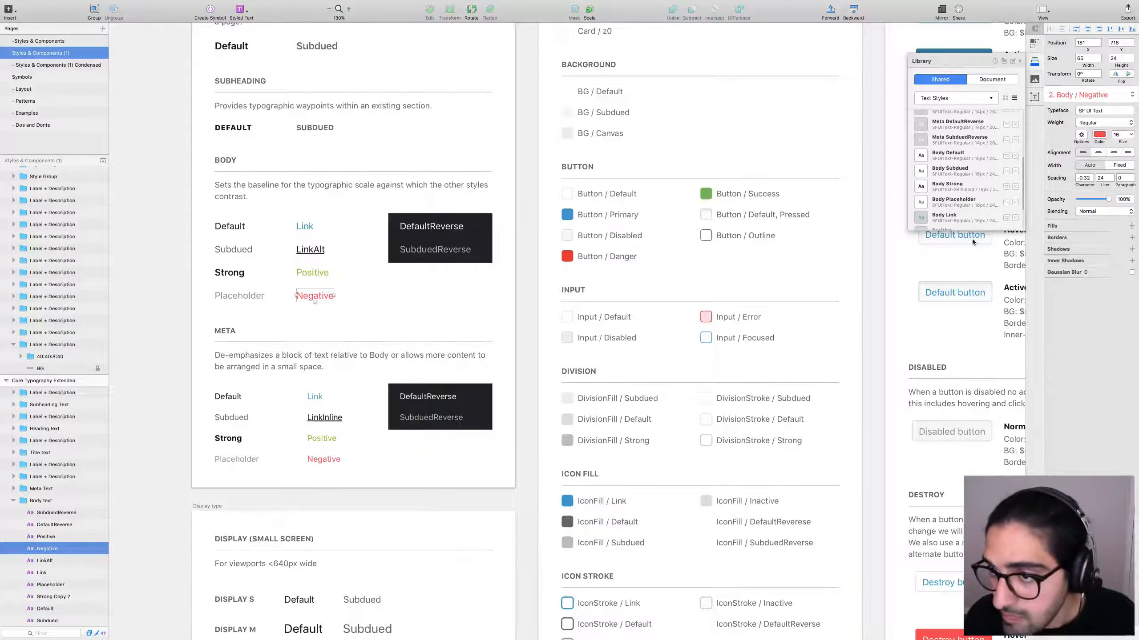
Rename Positive and Negative to Body Positive and Body Negative.
scroll(959, 204, "down", 2)
double_click(943, 197)
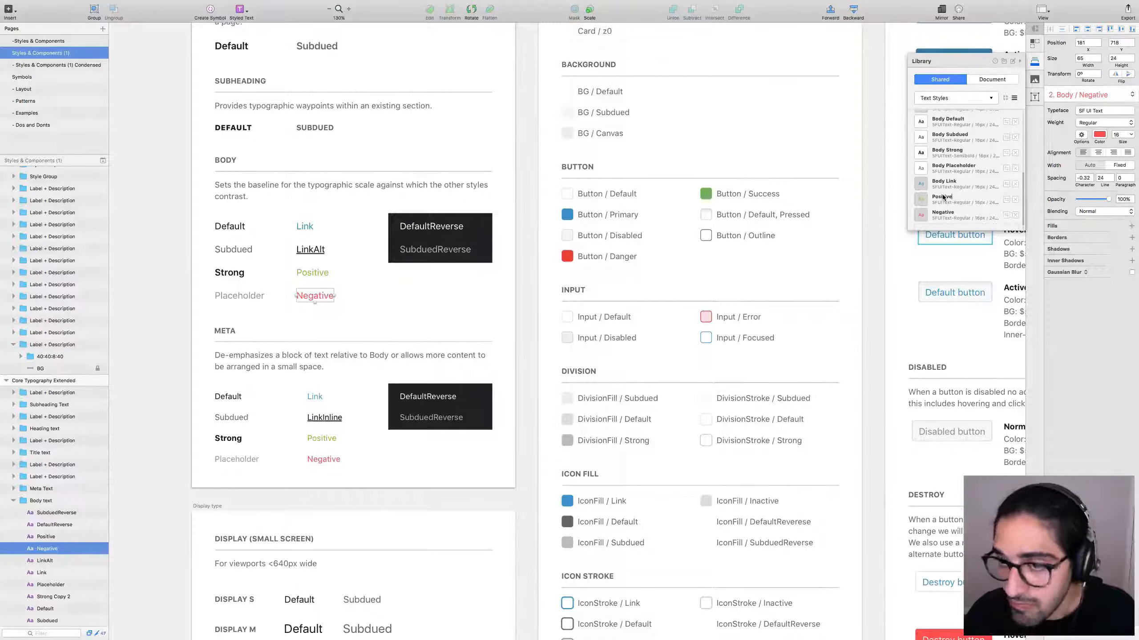
type("Body Positive")
key("Tab")
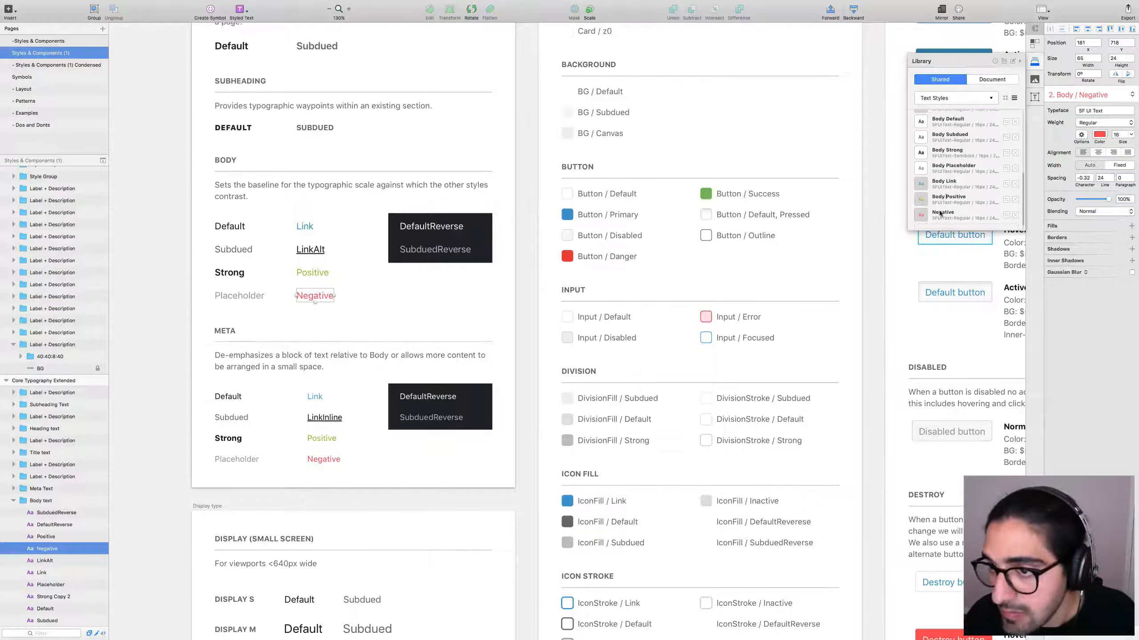
key("super+Left")
type("Body")
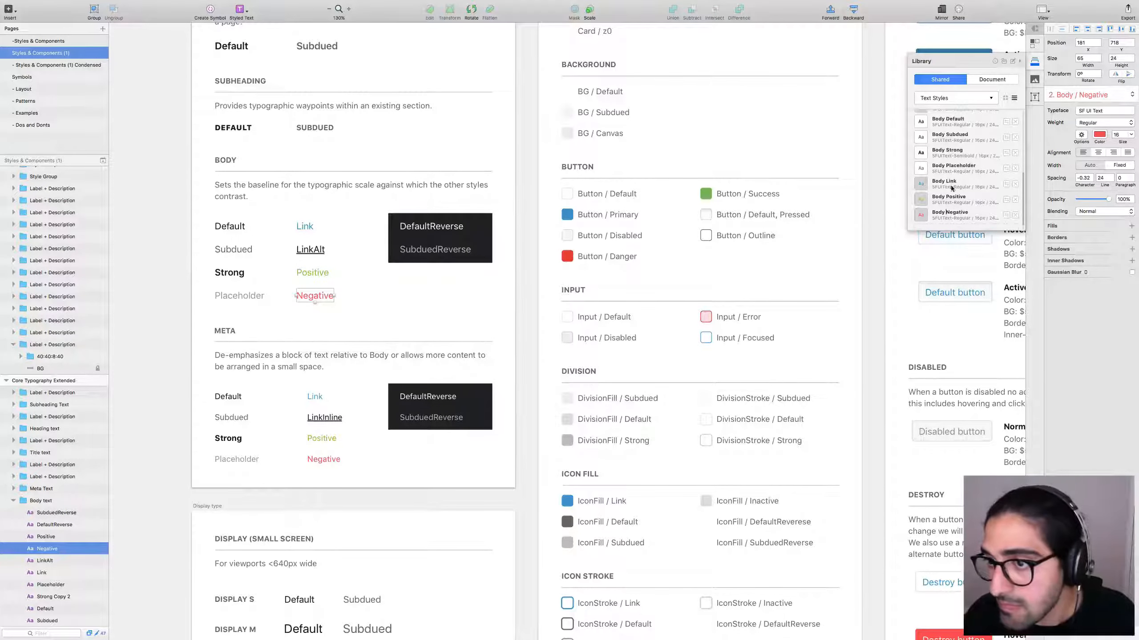
scroll(967, 206, "down", 1)
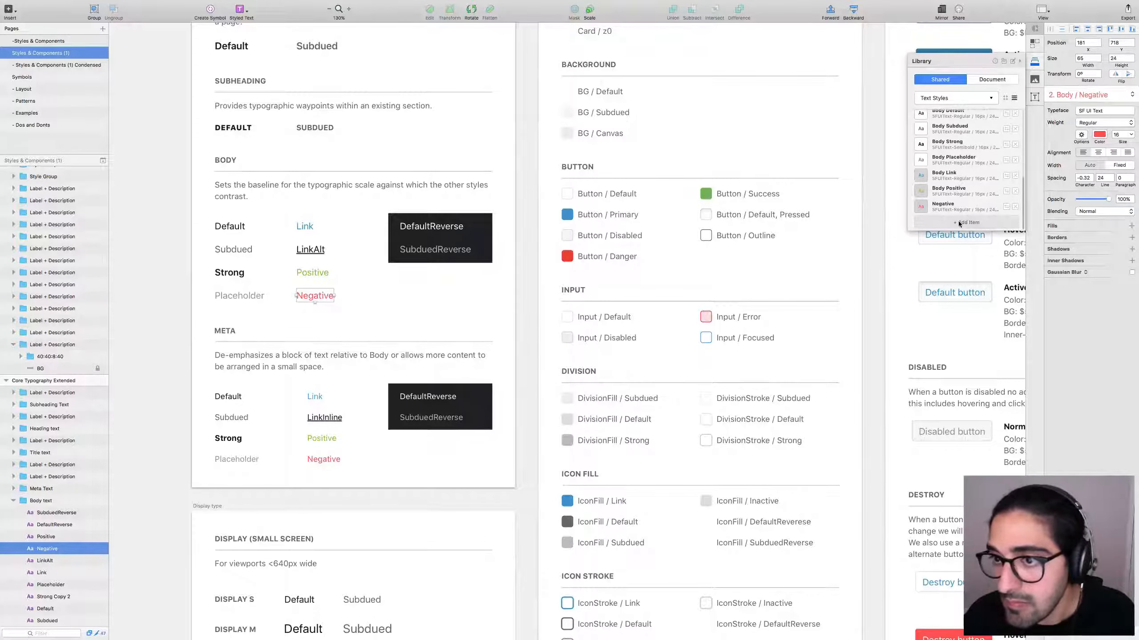
key("Return")
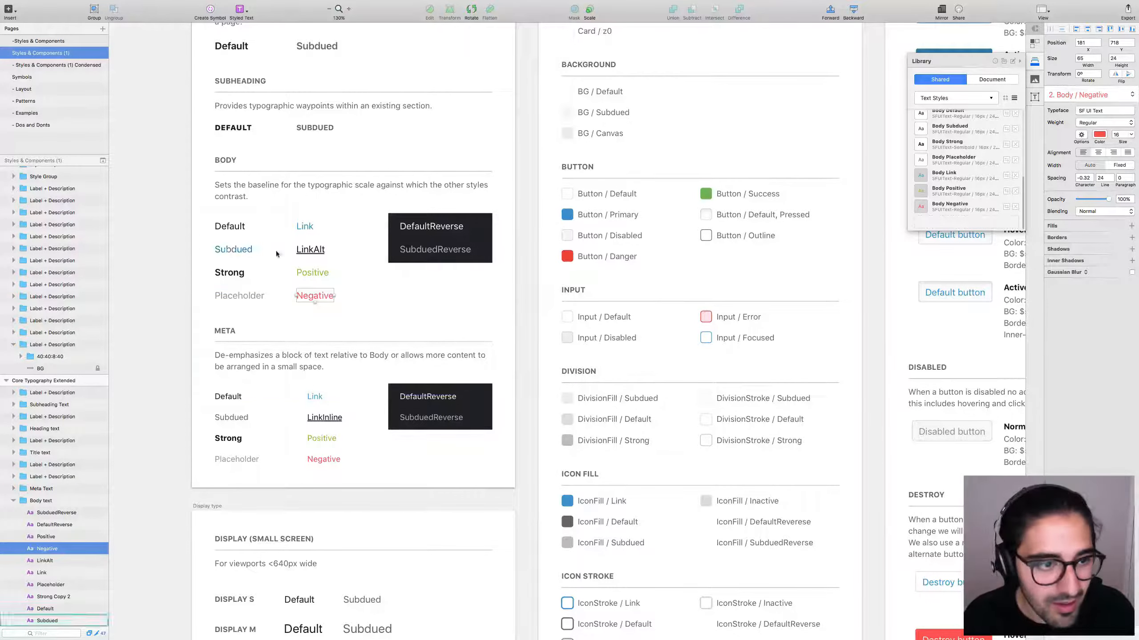
Select the DefaultReverse text in the Body group and name a style Heading Default.
left_click_drag(530, 249, 570, 251)
left_click(490, 233)
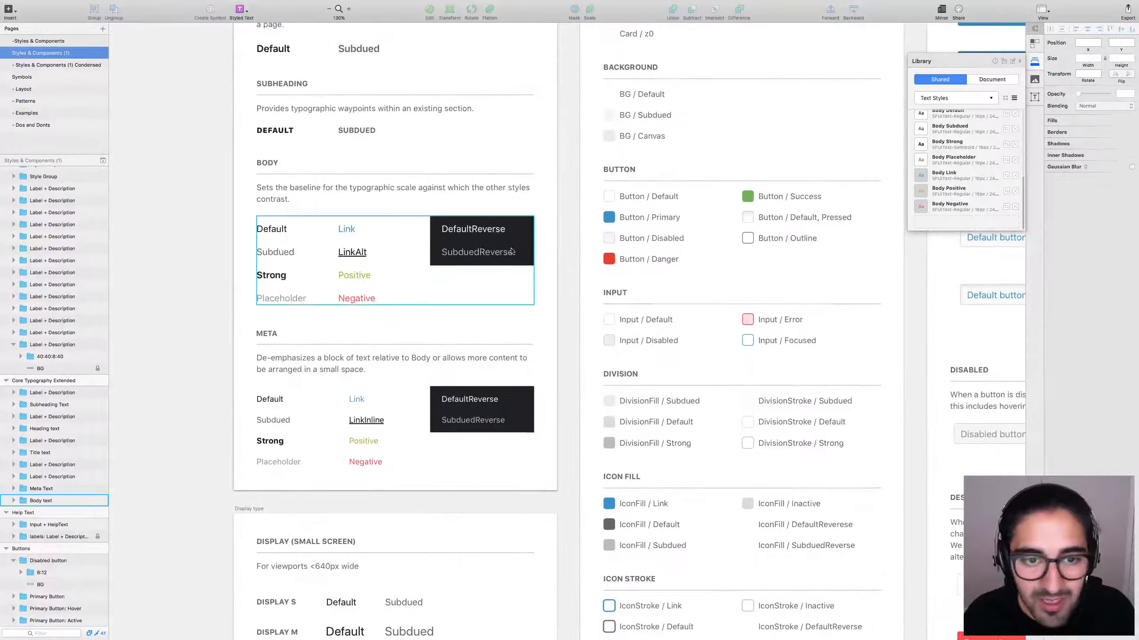
double_click(499, 231)
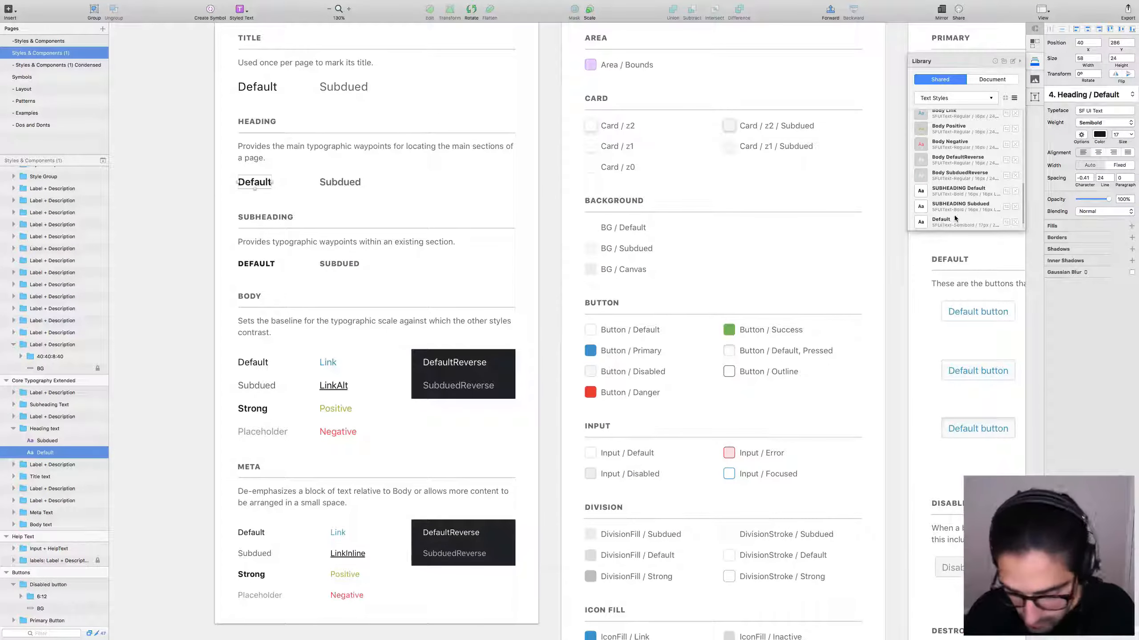
type("Heading Default")
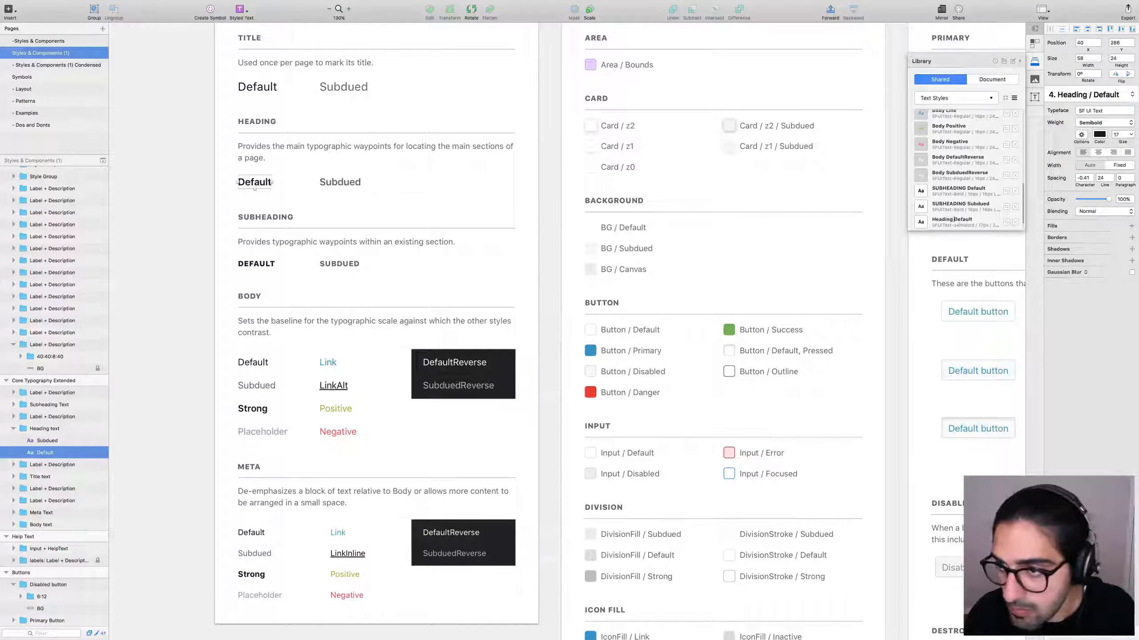
key("Return")
Name the heading Subdued text's style Heading Subdued, then select the Title Default text.
left_click(338, 181)
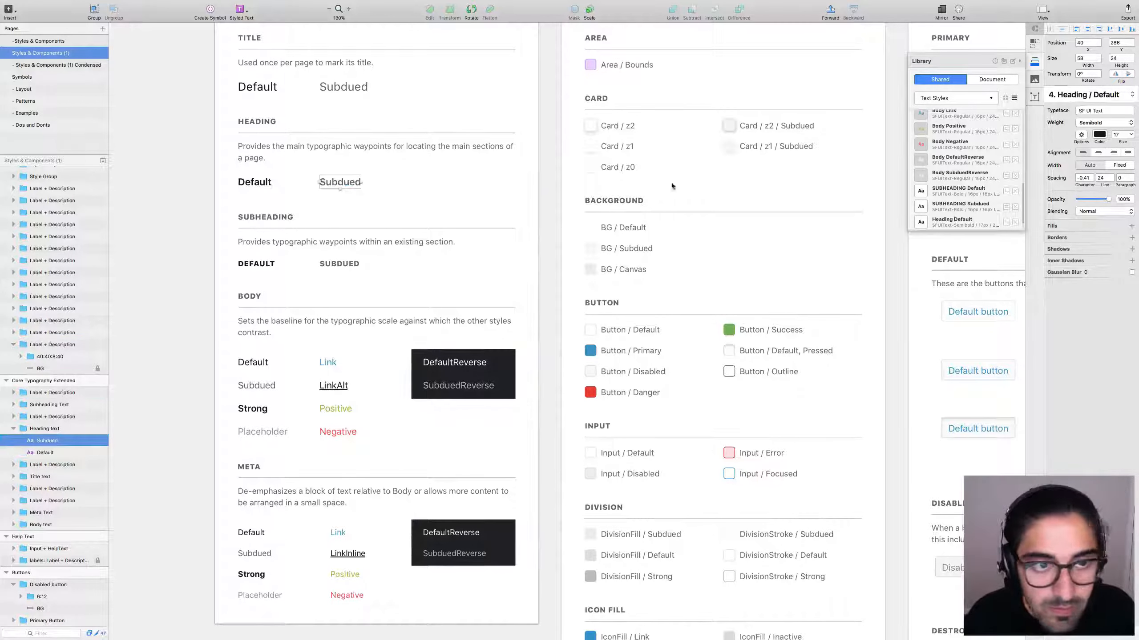
scroll(972, 206, "down", 1)
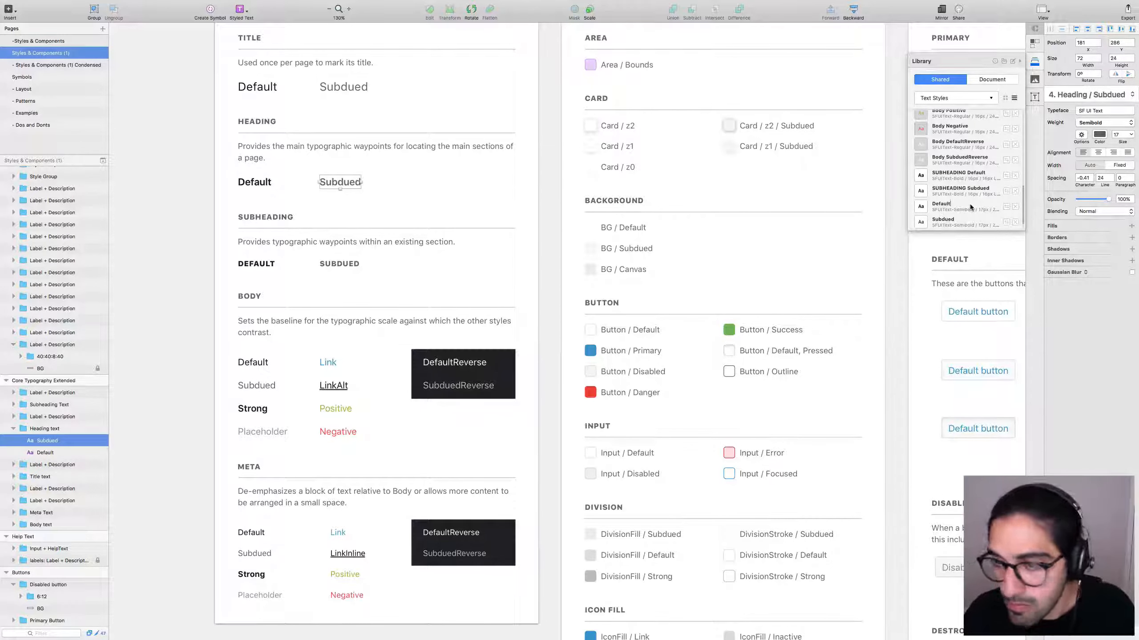
type("Heading ")
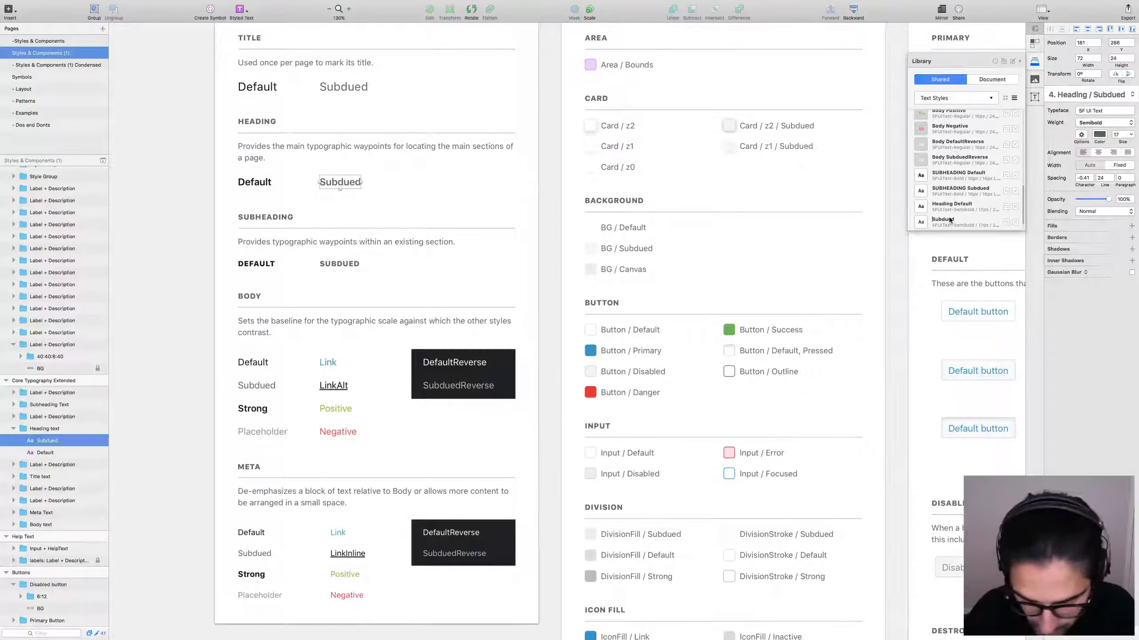
type("Heading")
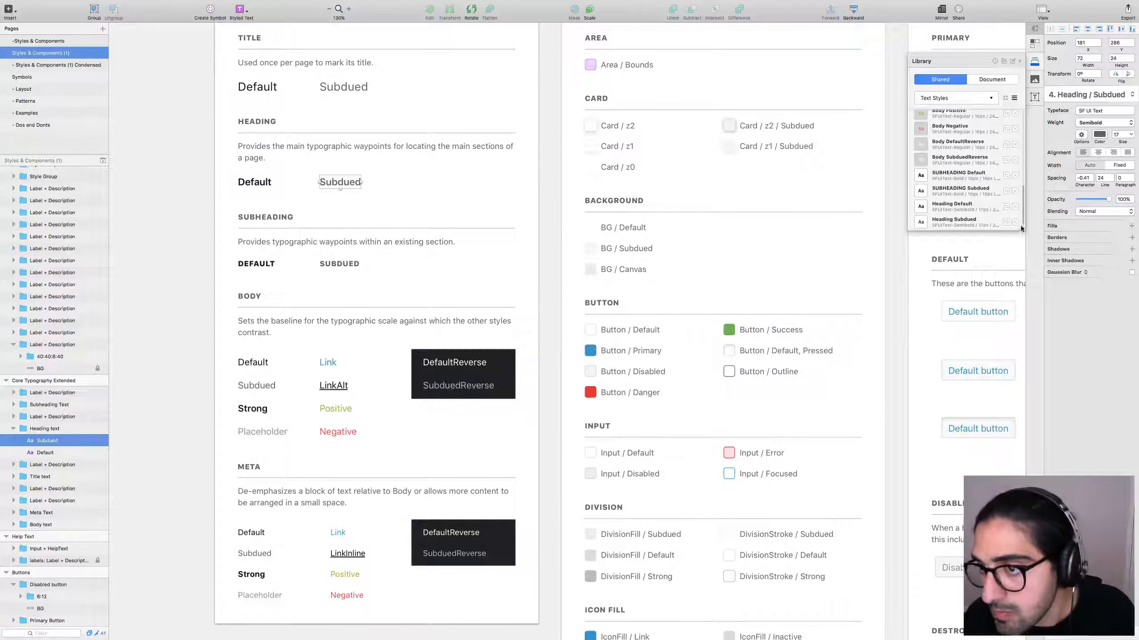
key("Return")
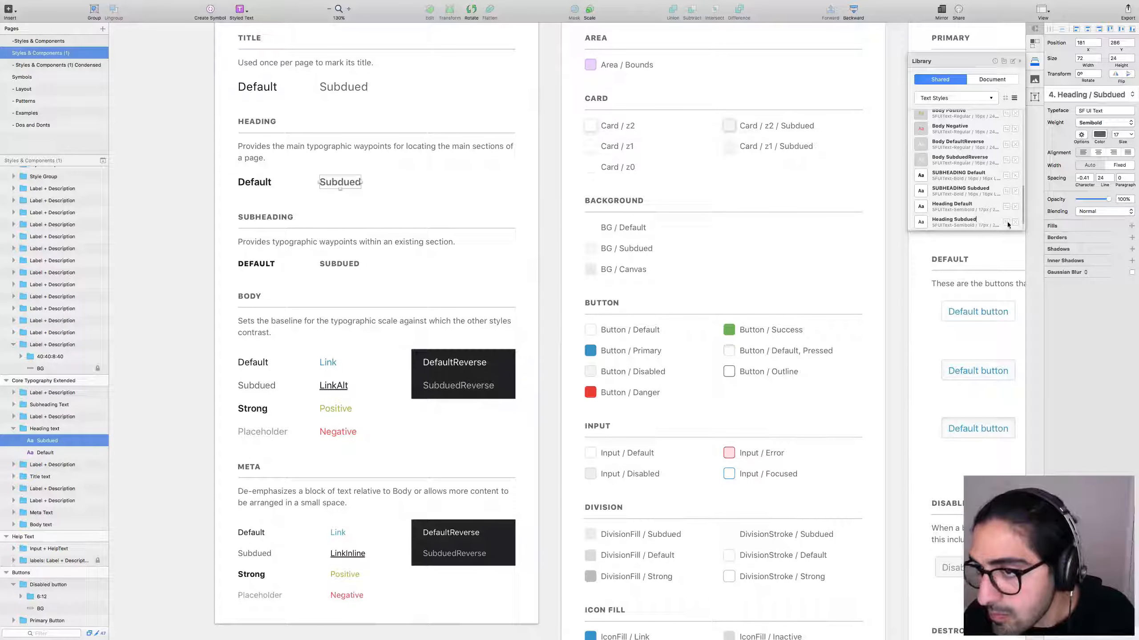
scroll(986, 189, "down", 1)
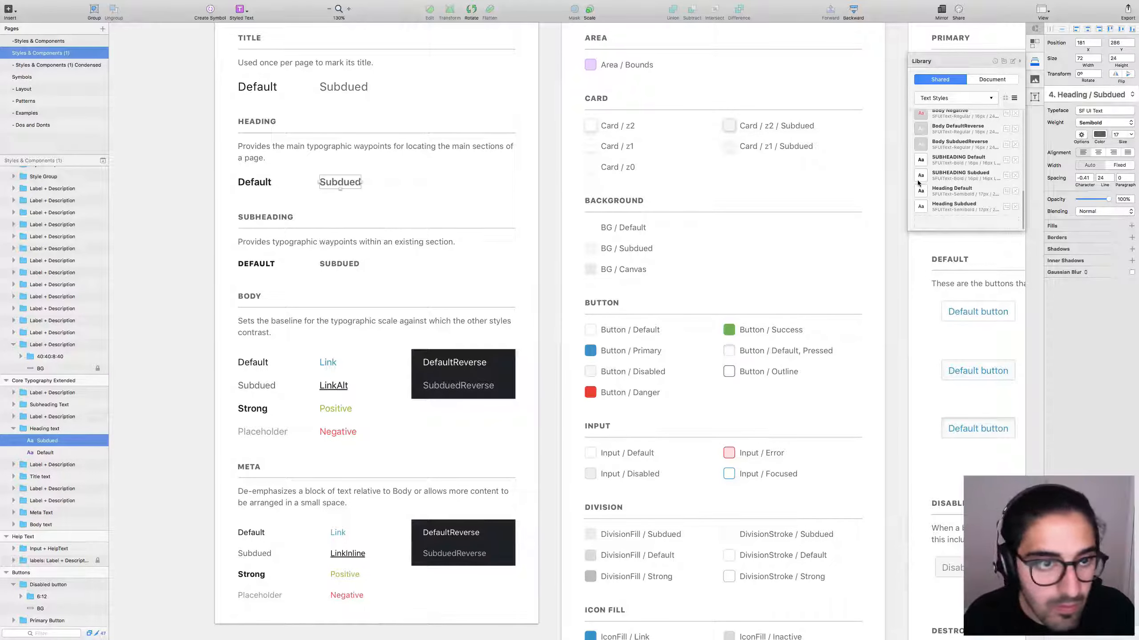
mouse_move(920, 200)
left_mouse_down()
mouse_move(807, 197)
mouse_move(252, 102)
mouse_move(259, 92)
left_mouse_up()
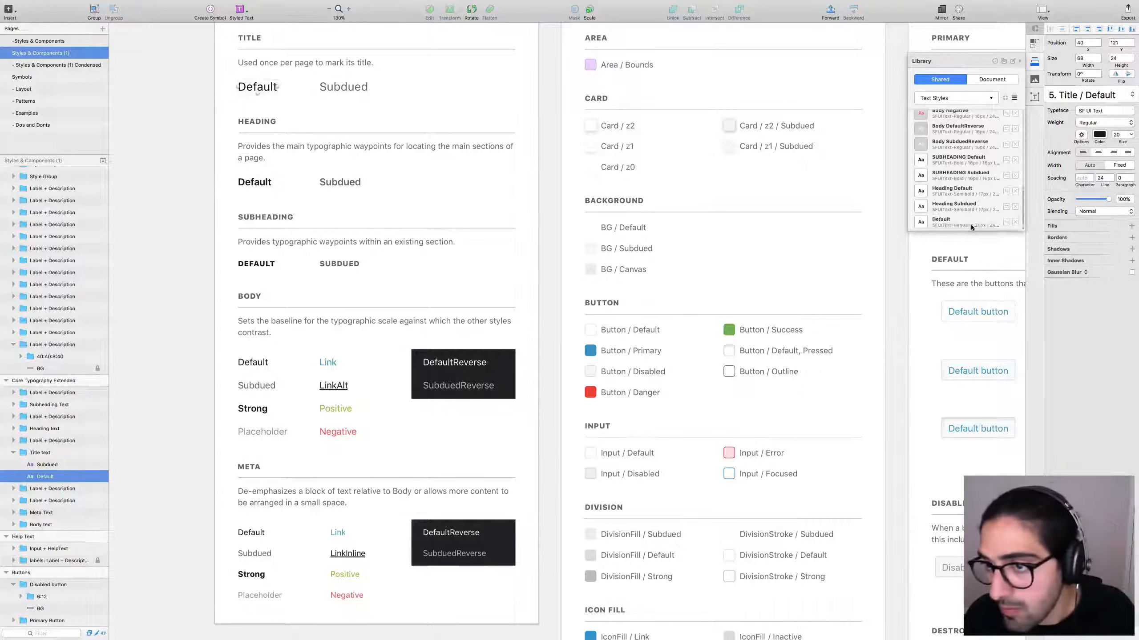
Name the Title Default style, then add the Title Subdued text as a Title Subdued style.
type("Title")
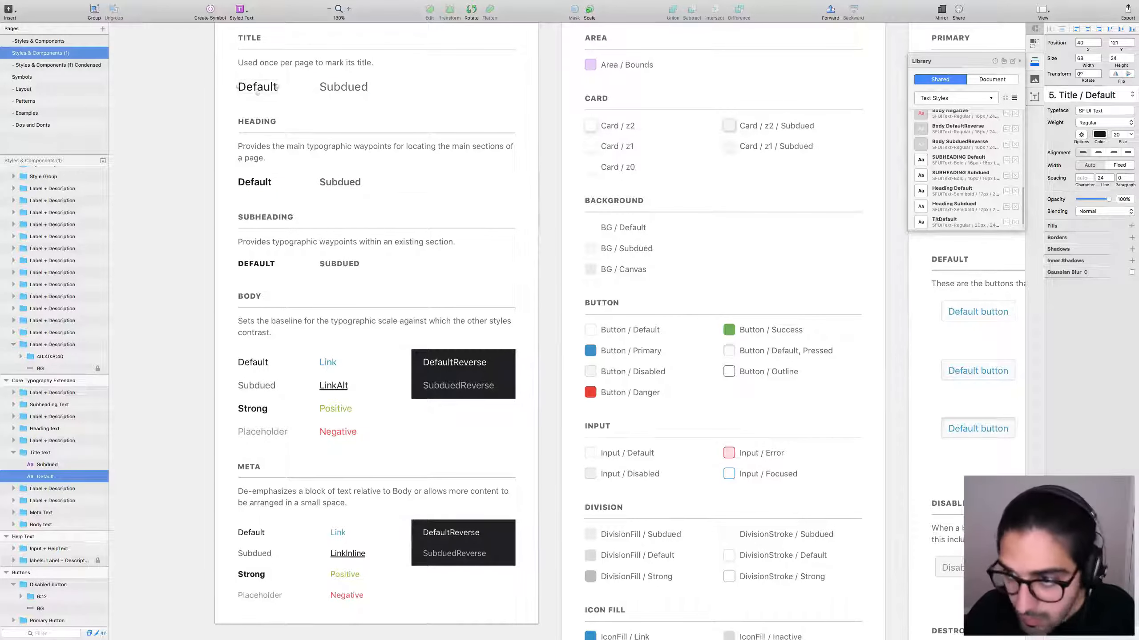
left_click(344, 86)
scroll(986, 211, "down", 2)
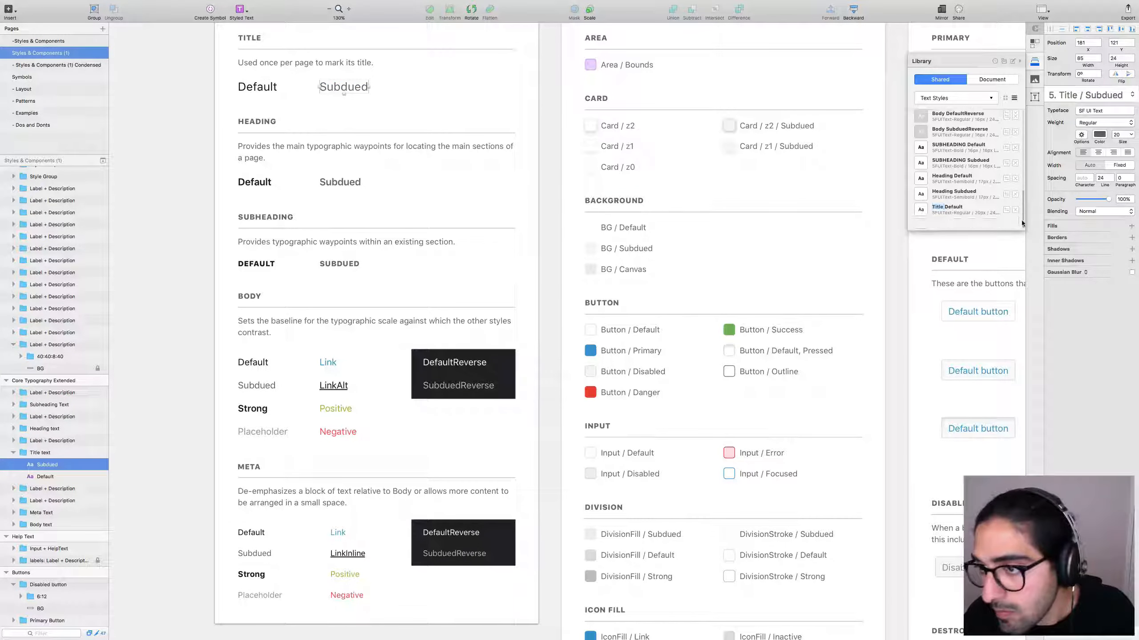
left_click(969, 222)
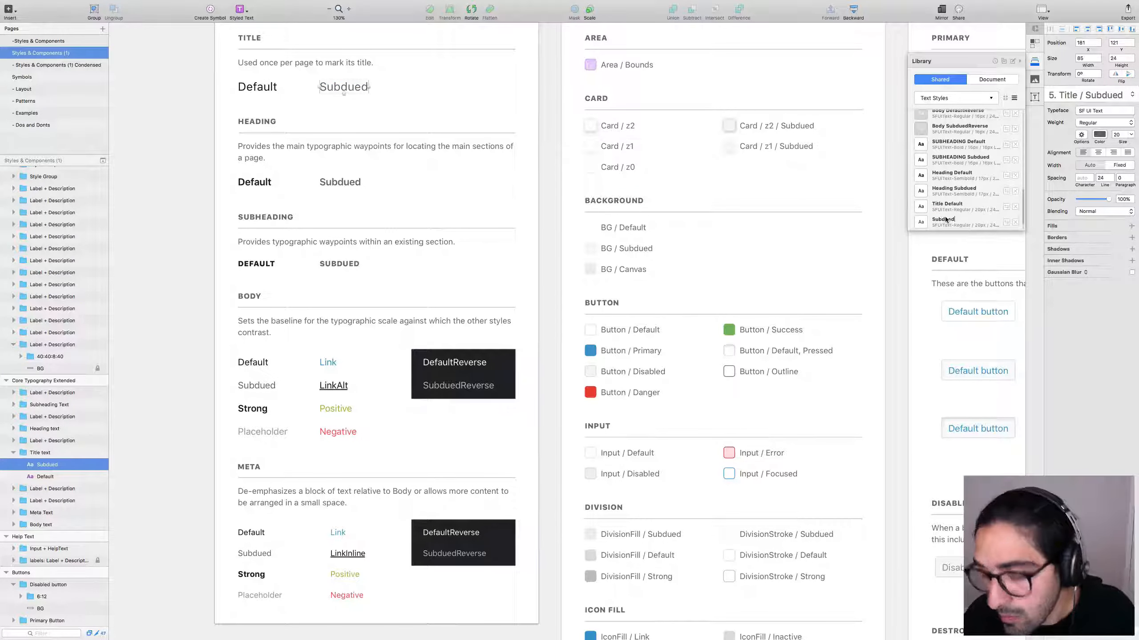
type("Title")
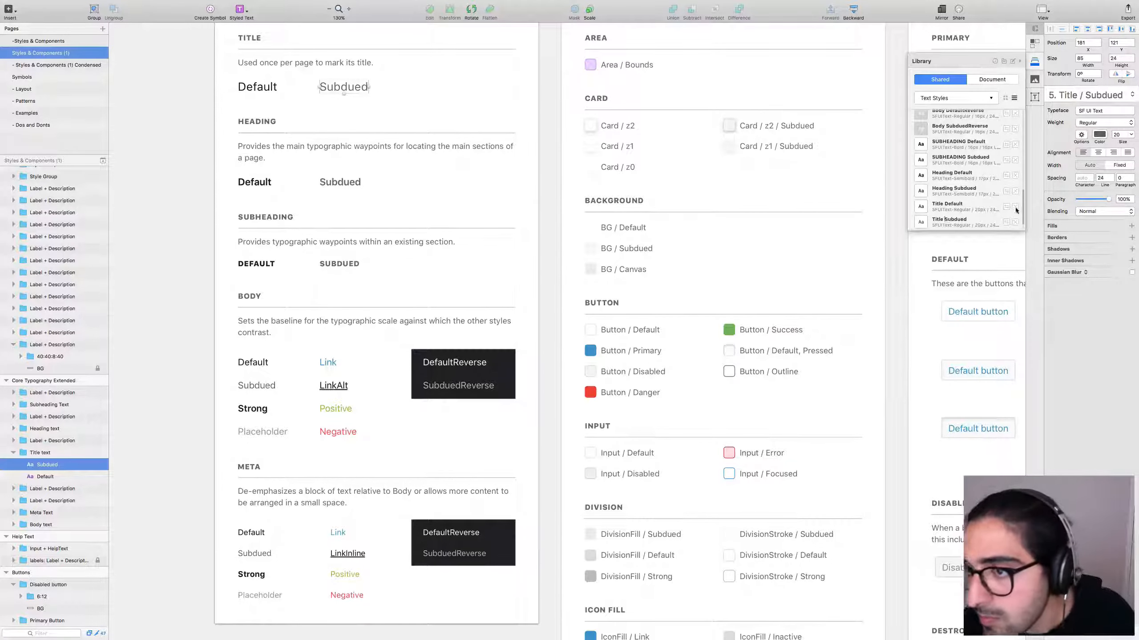
scroll(986, 202, "down", 1)
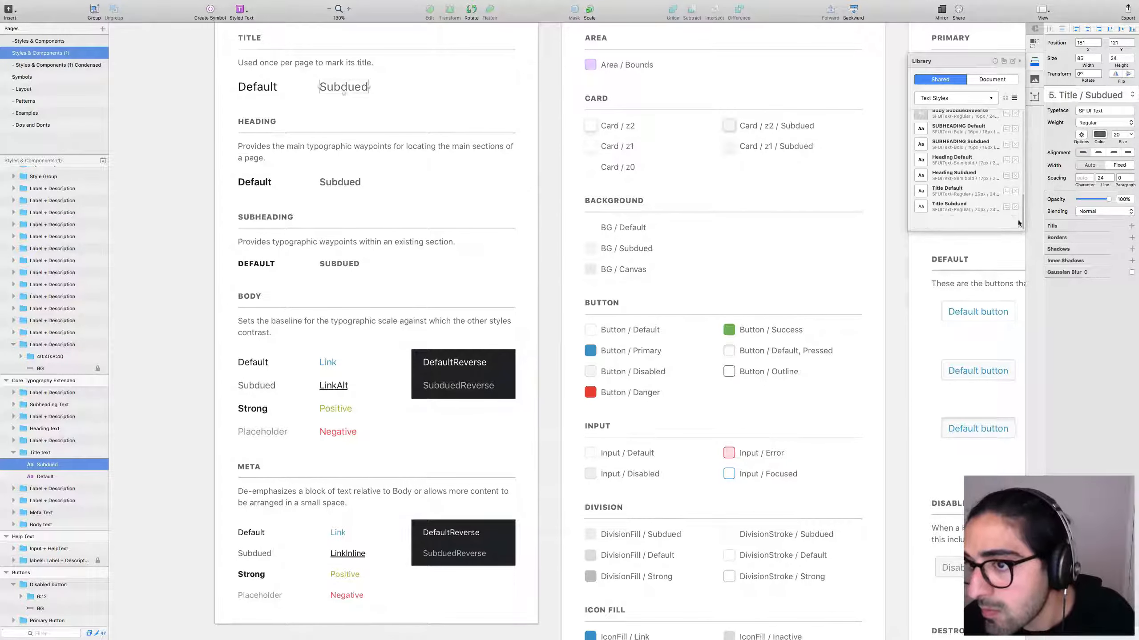
Deselect and scroll down to the Display type artboard.
left_click(156, 386)
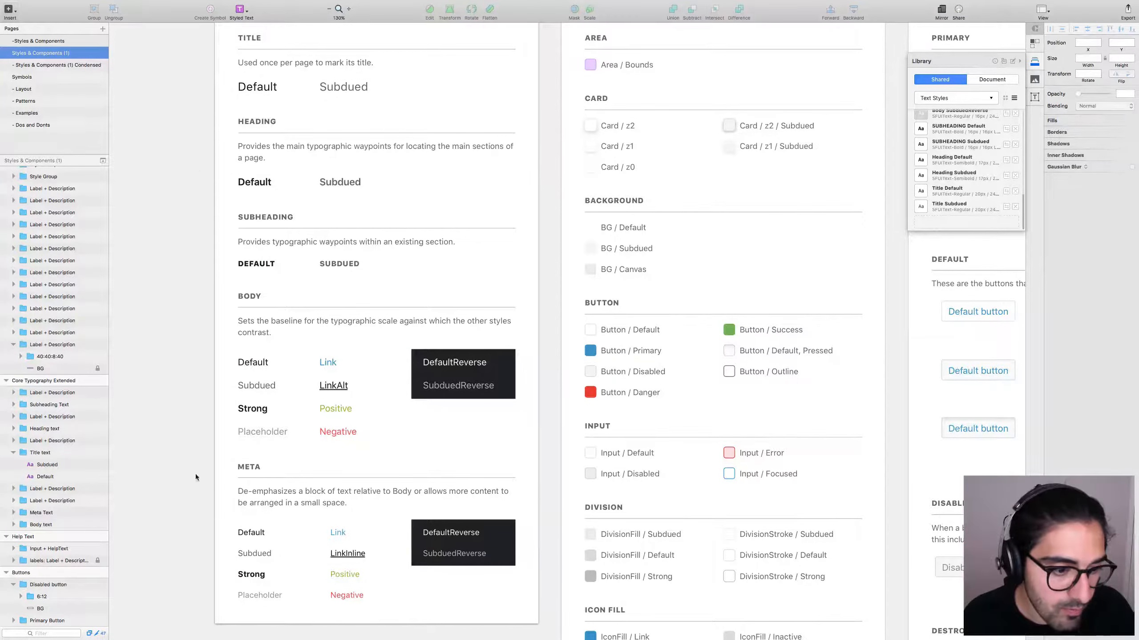
scroll(205, 394, "down", 7)
scroll(206, 394, "down", 6)
scroll(211, 407, "left", 1)
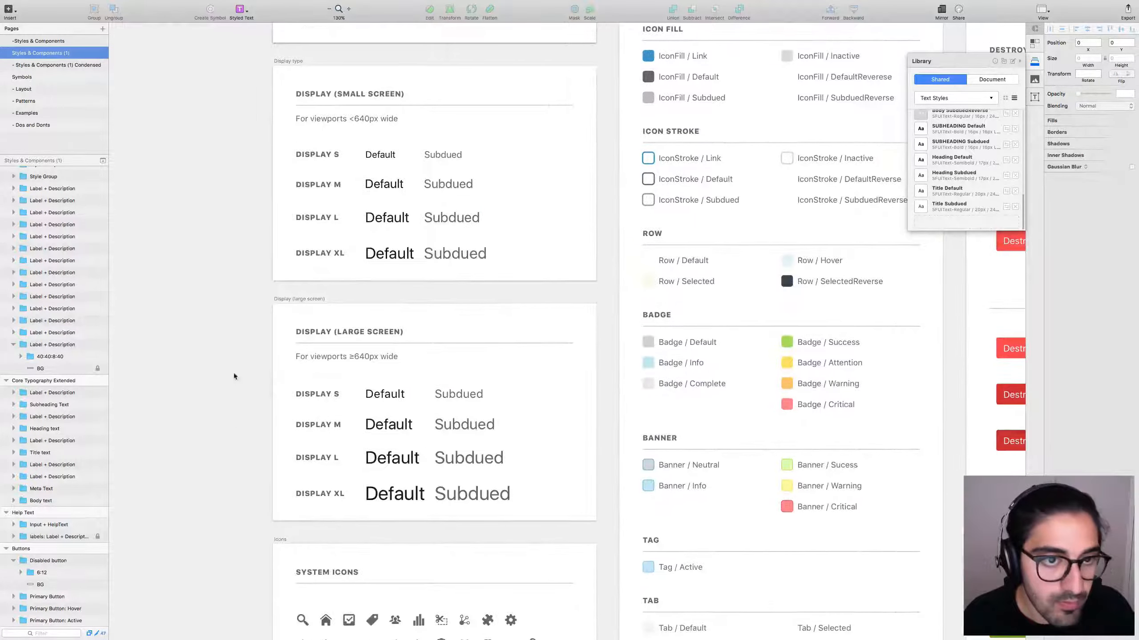
Try adding Display S Default to the library and dismiss the already-in-a-library warning.
left_click(382, 156)
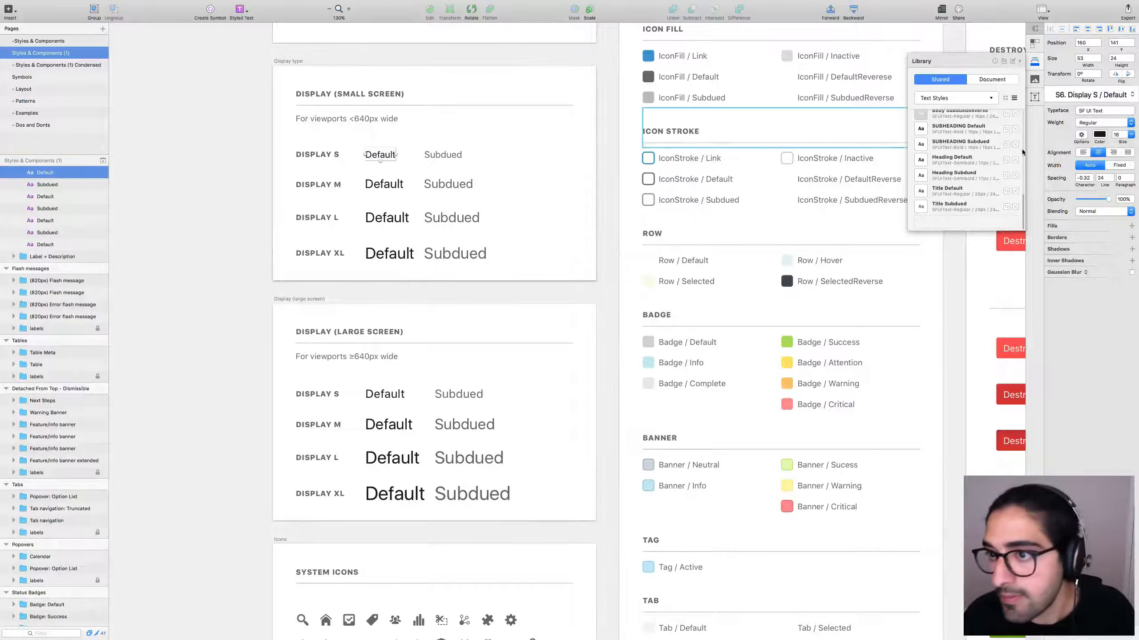
left_click(966, 221)
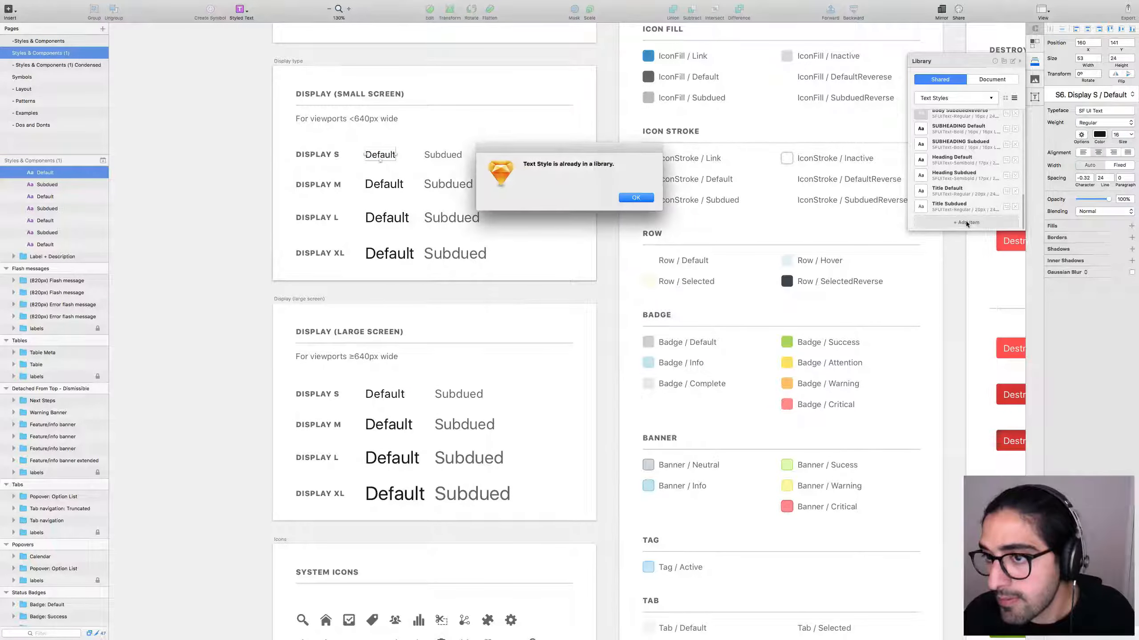
left_click(632, 198)
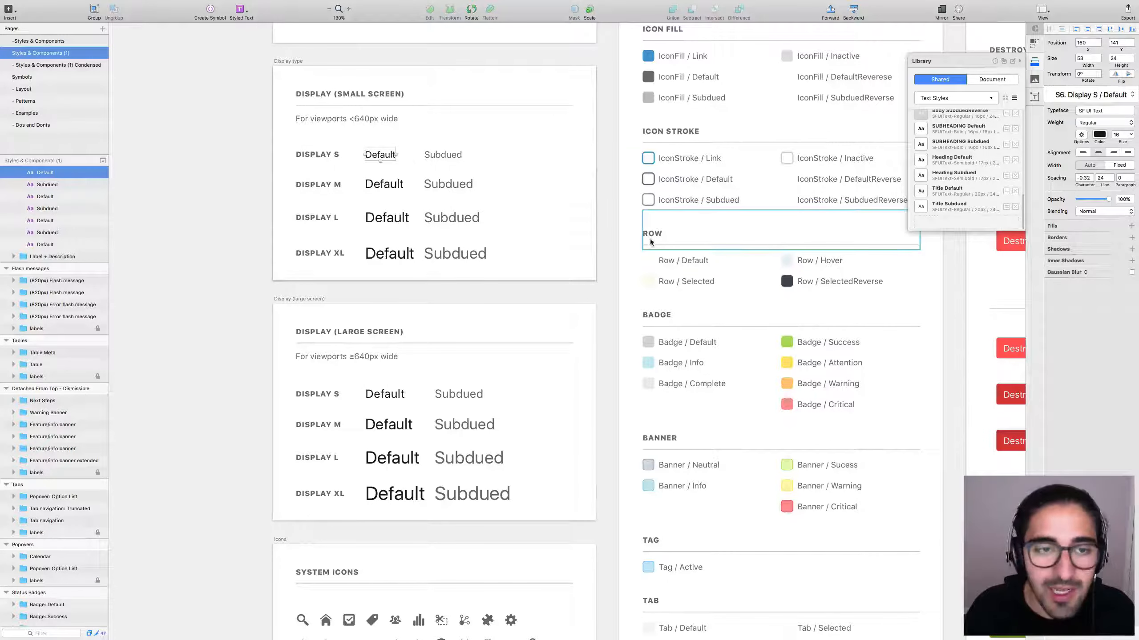
Set Display S Default's character spacing to -0.3.
left_click(1090, 180)
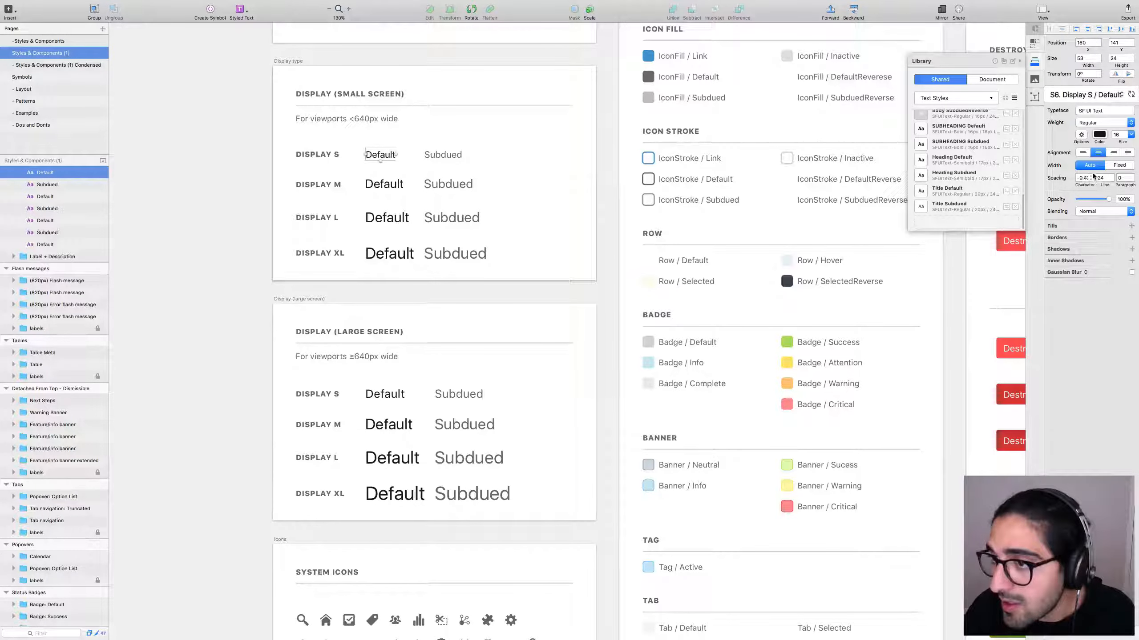
left_click(1085, 178)
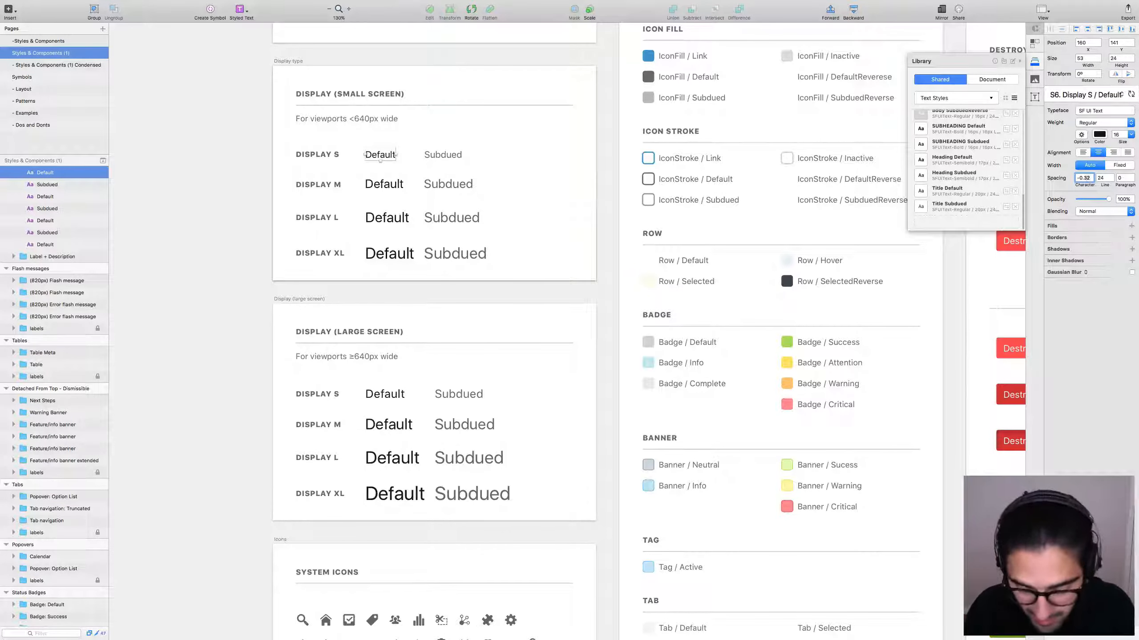
key("Return")
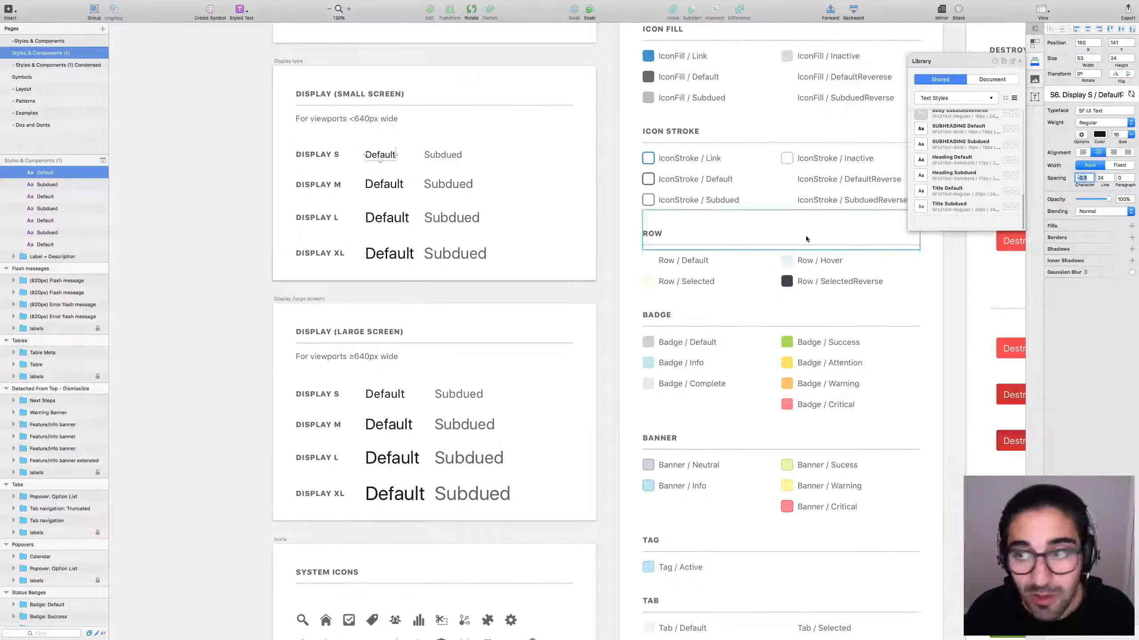
left_click(977, 220)
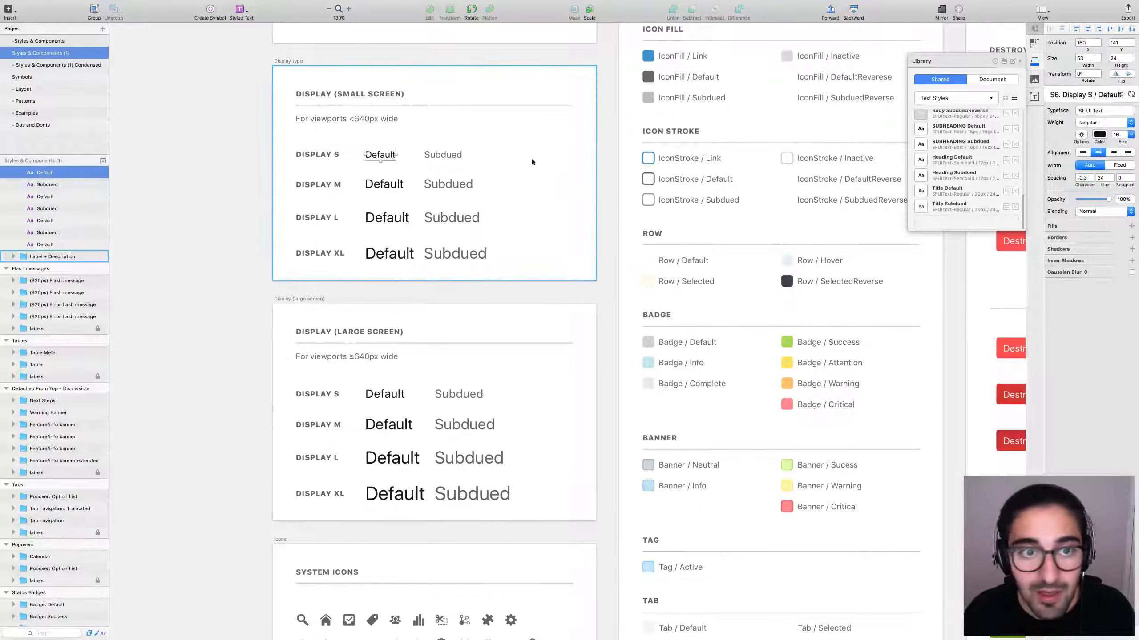
Run the Fix San Francisco Character Spacing plugin.
mouse_move(282, 4)
left_click(203, 5)
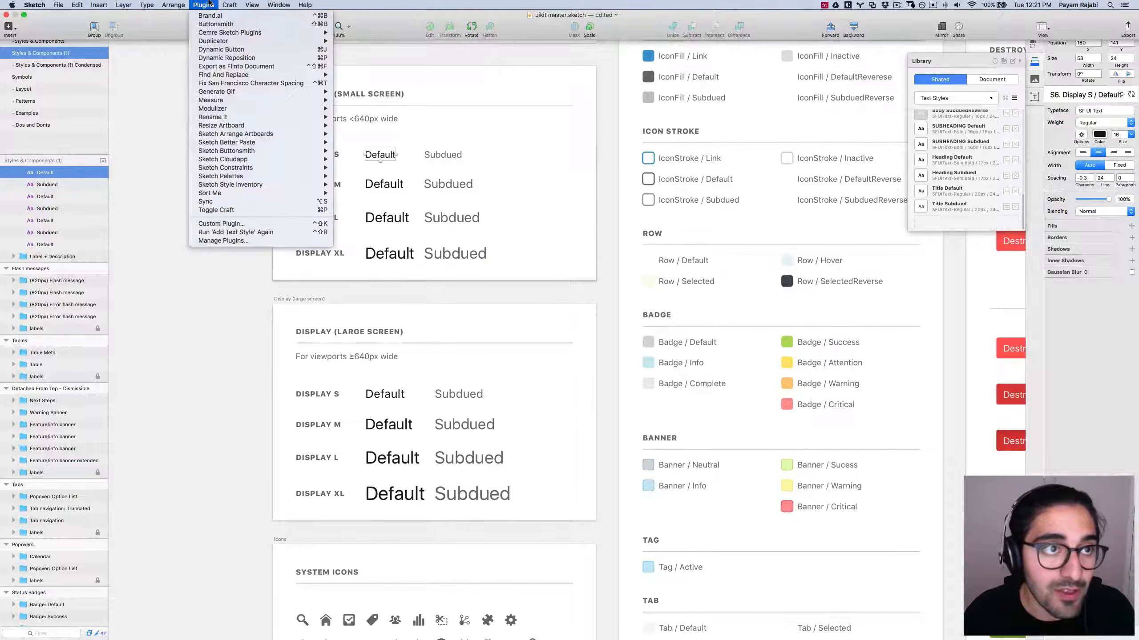
left_click(251, 83)
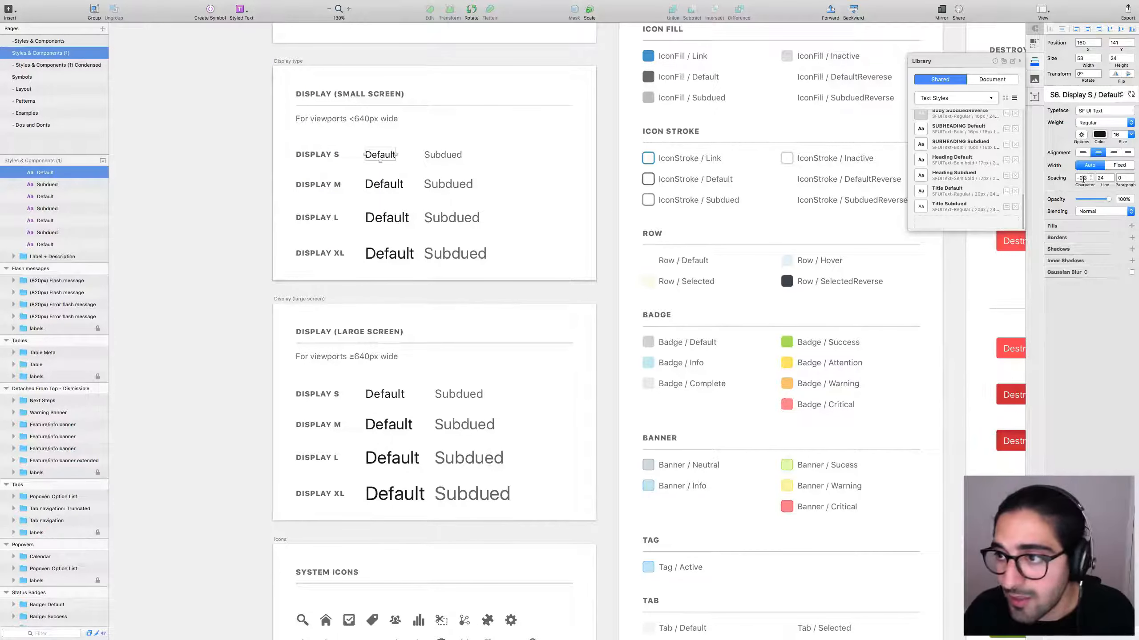
Set the Display S Subdued text's character spacing to -0.3.
left_click(1083, 178)
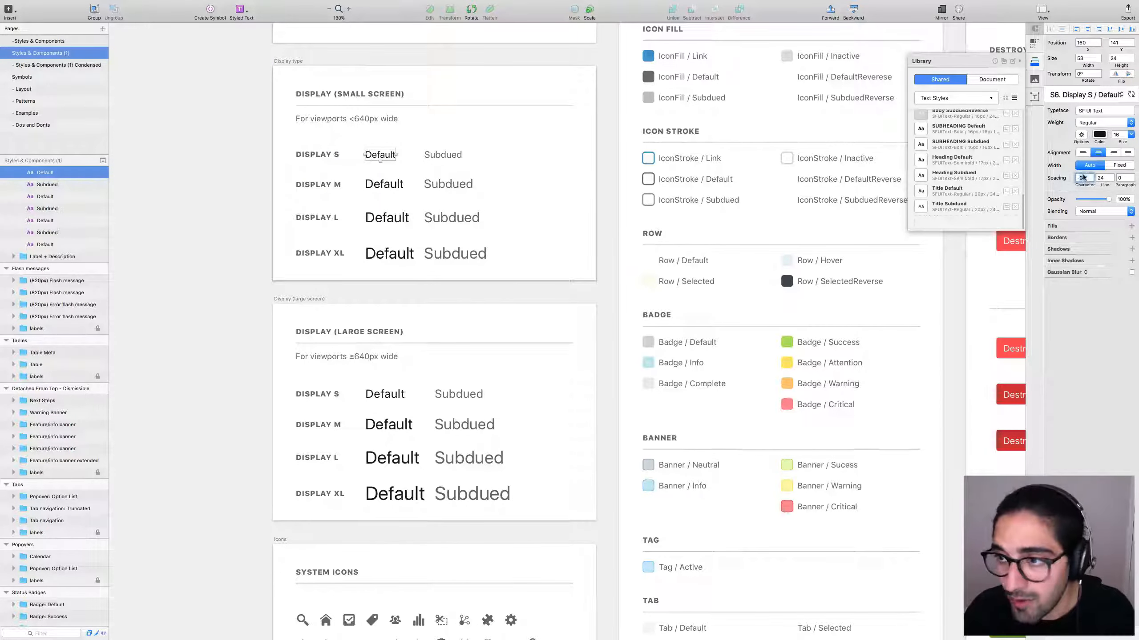
left_click(444, 155)
left_click(1083, 178)
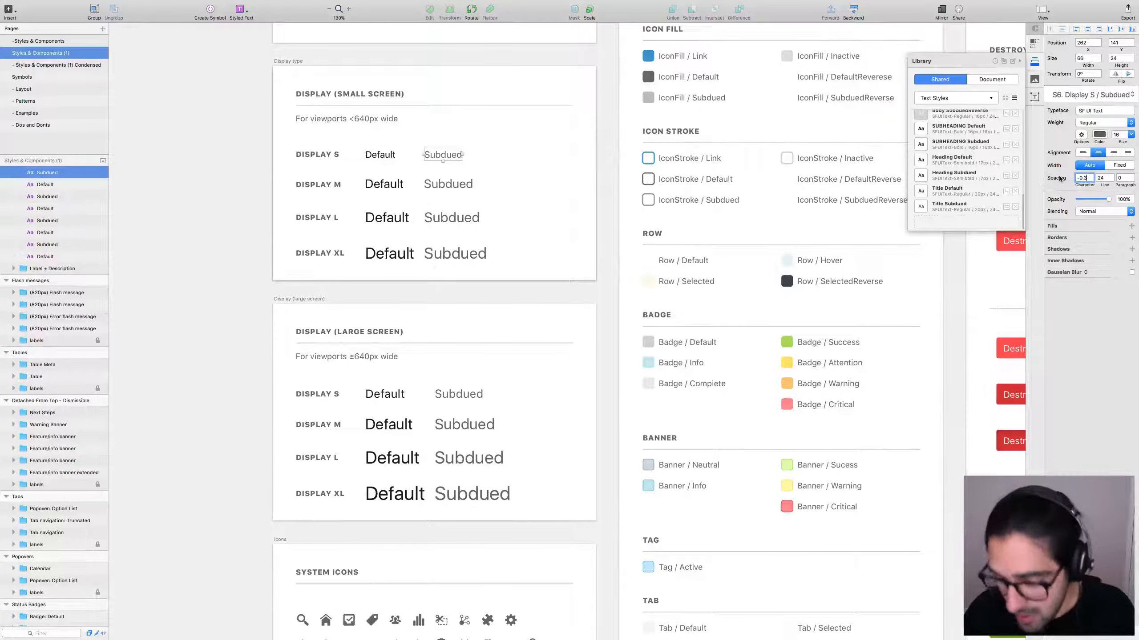
type("-0.3")
key("Return")
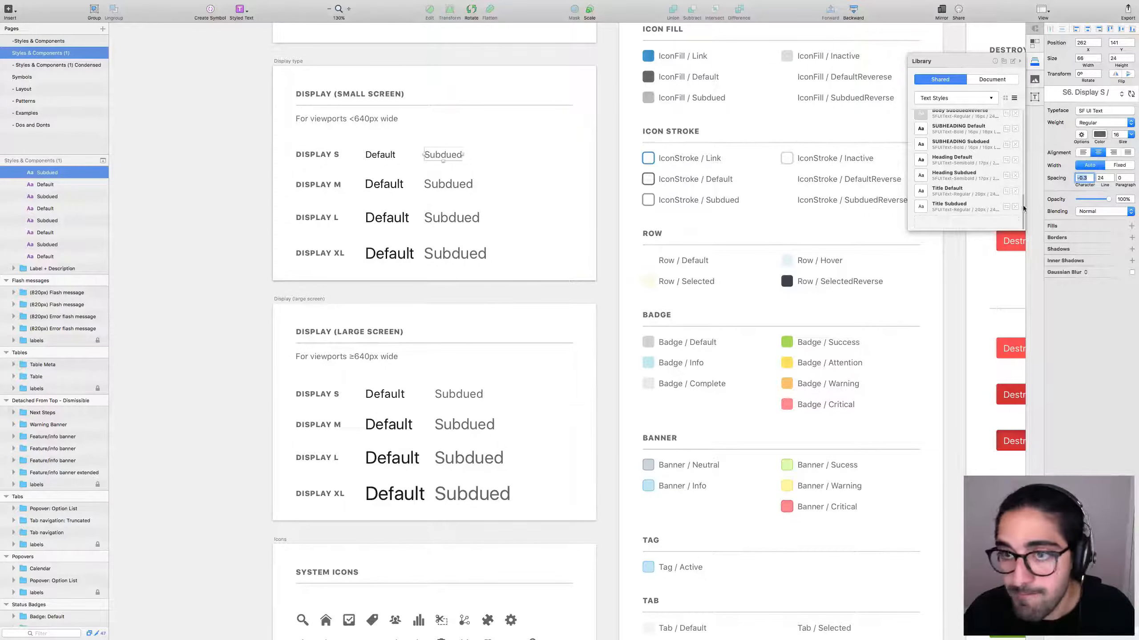
left_click(179, 192)
Retry adding Display S Default to the library and dismiss the already-in-a-library warning.
left_click(380, 154)
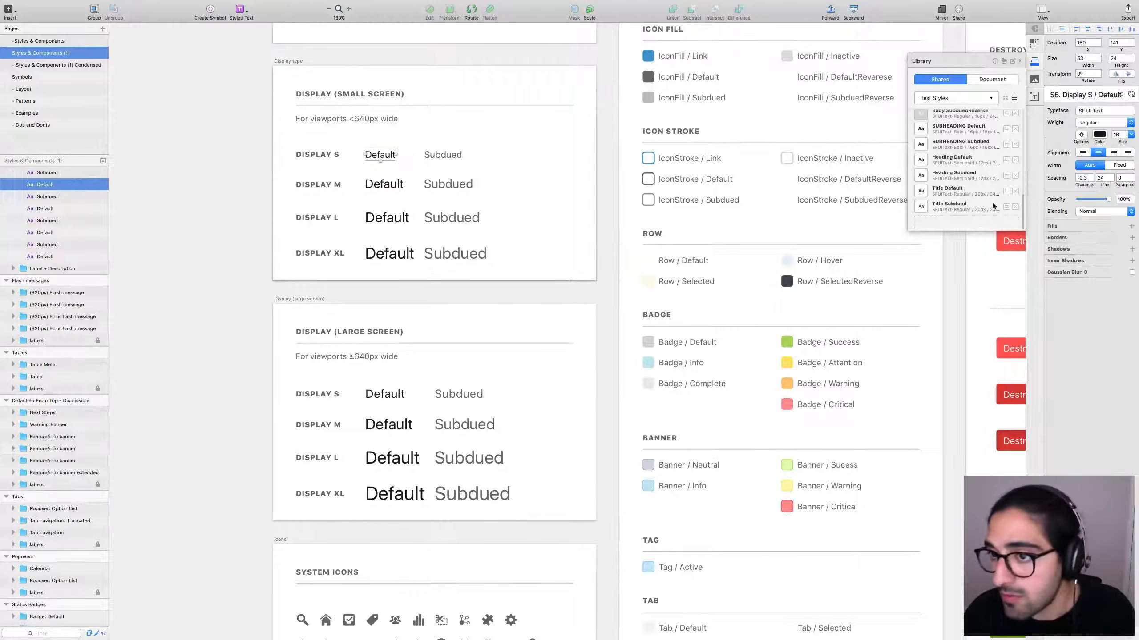
left_click(968, 222)
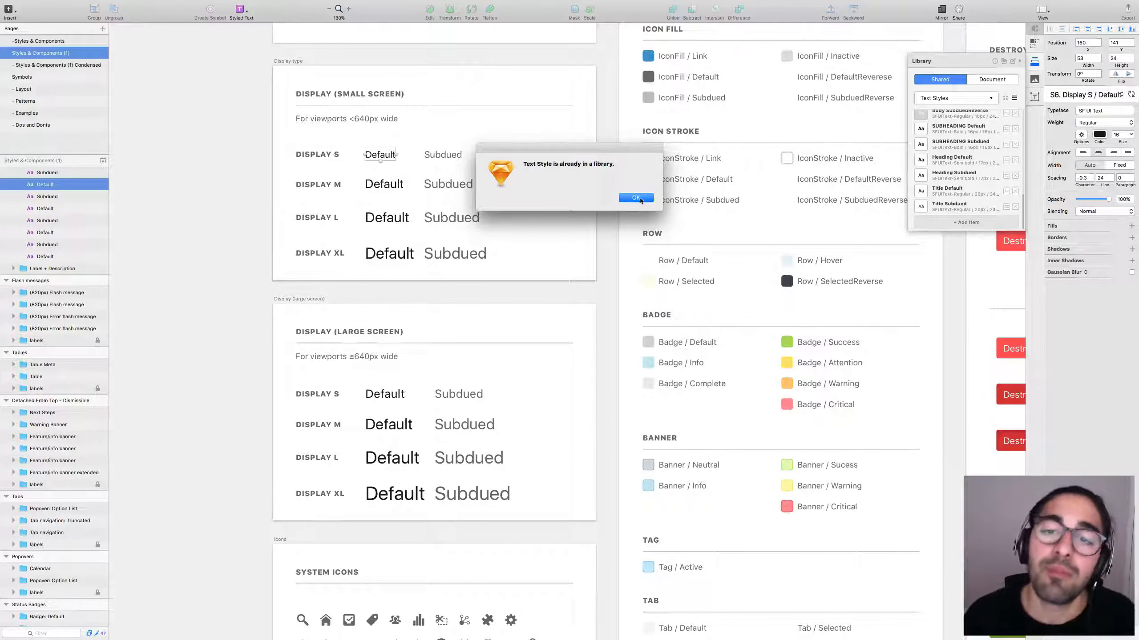
left_click(636, 198)
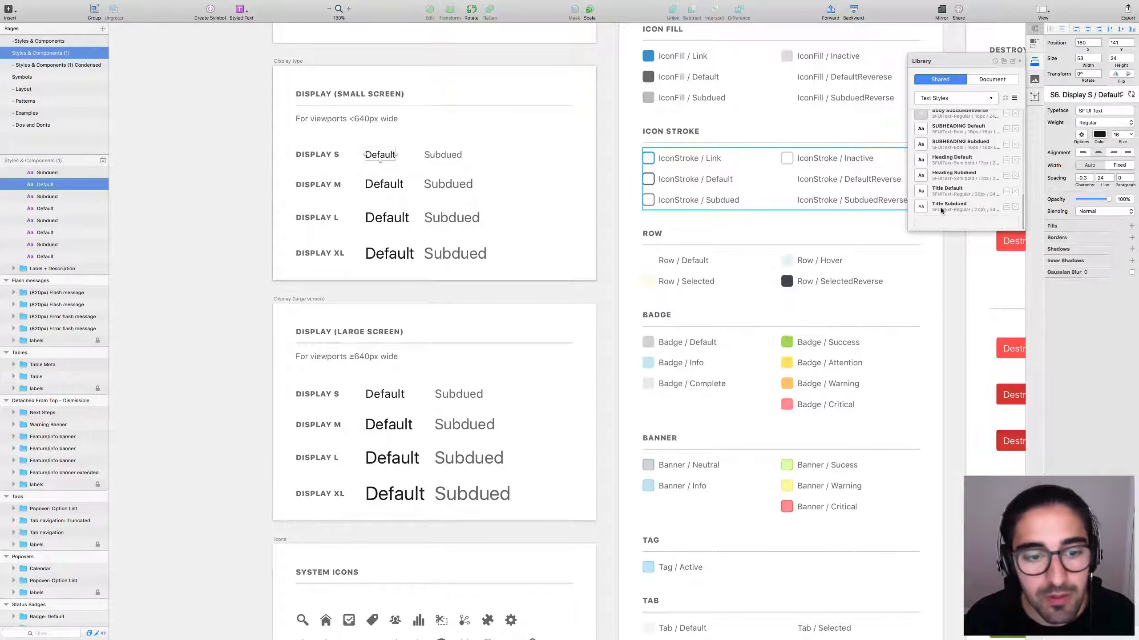
Try adding the large-screen Display S Default text to the library, then switch to iA Writer.
left_click(229, 330)
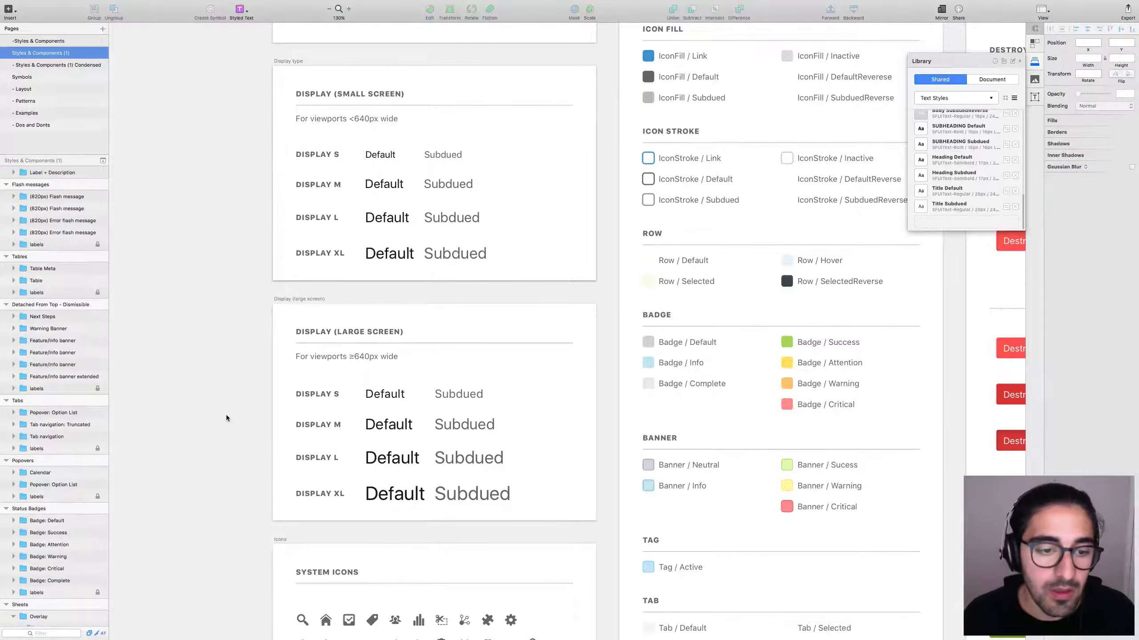
scroll(232, 399, "down", 6)
scroll(249, 280, "up", 4)
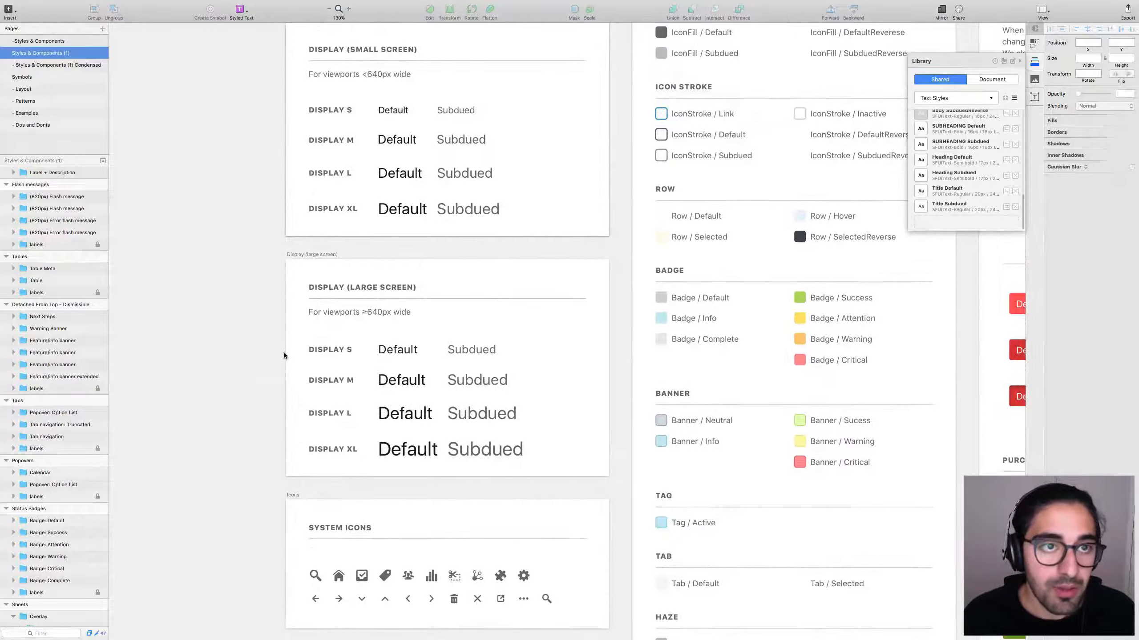
left_click(398, 350)
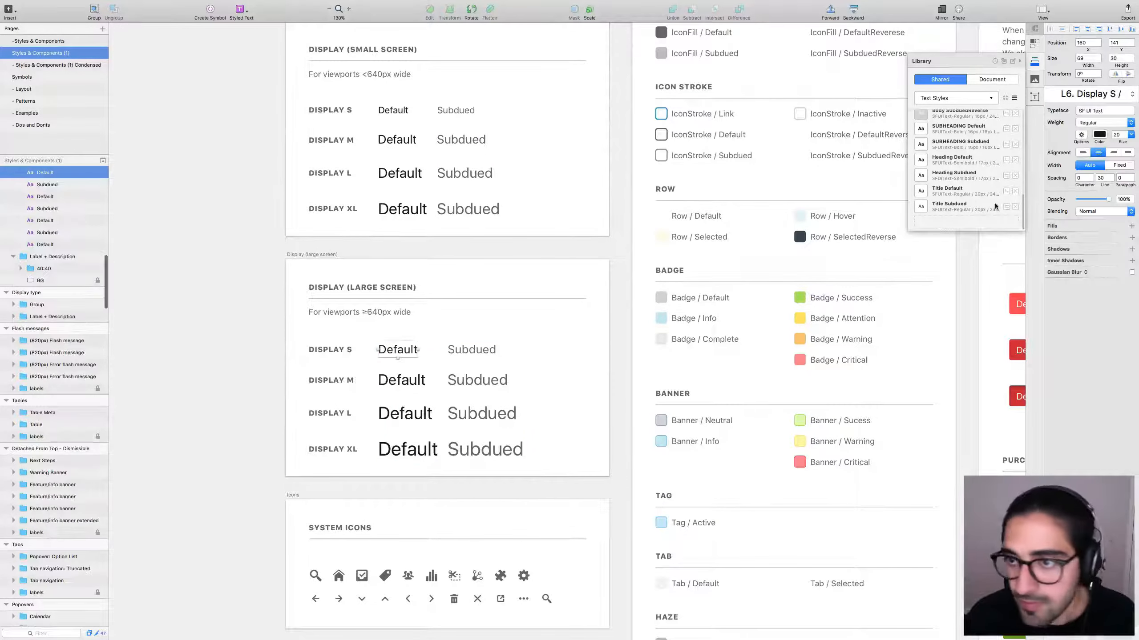
left_click(970, 224)
key("super+Tab")
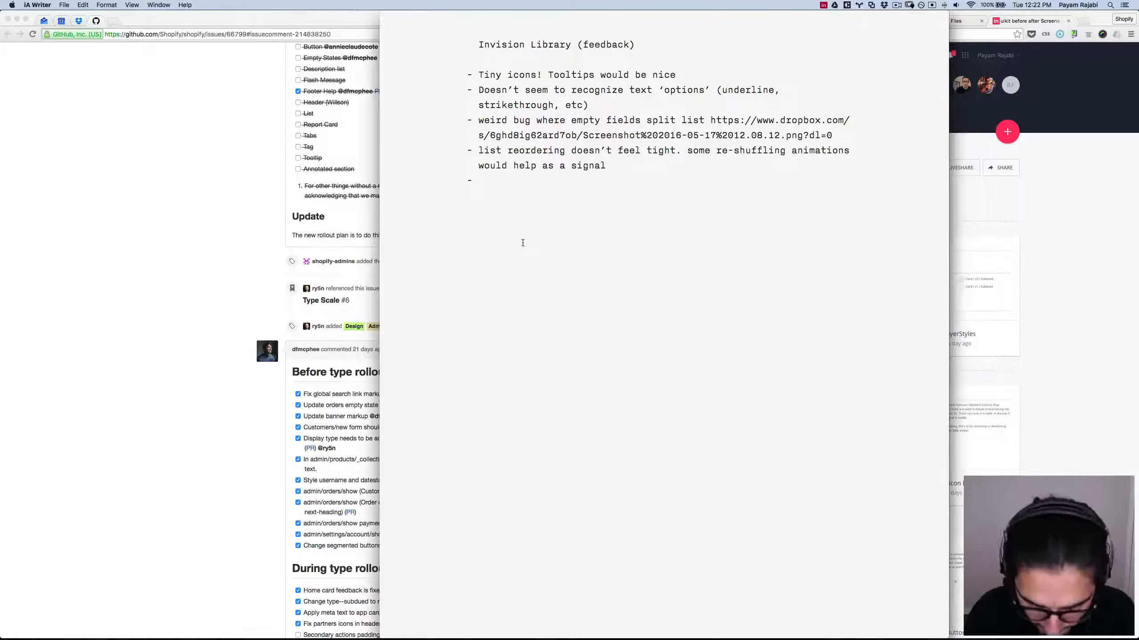
Add the note 'Doesn't let me create multipe styles with the same sttributes' and return to Sketch.
type("Doesn't let me ")
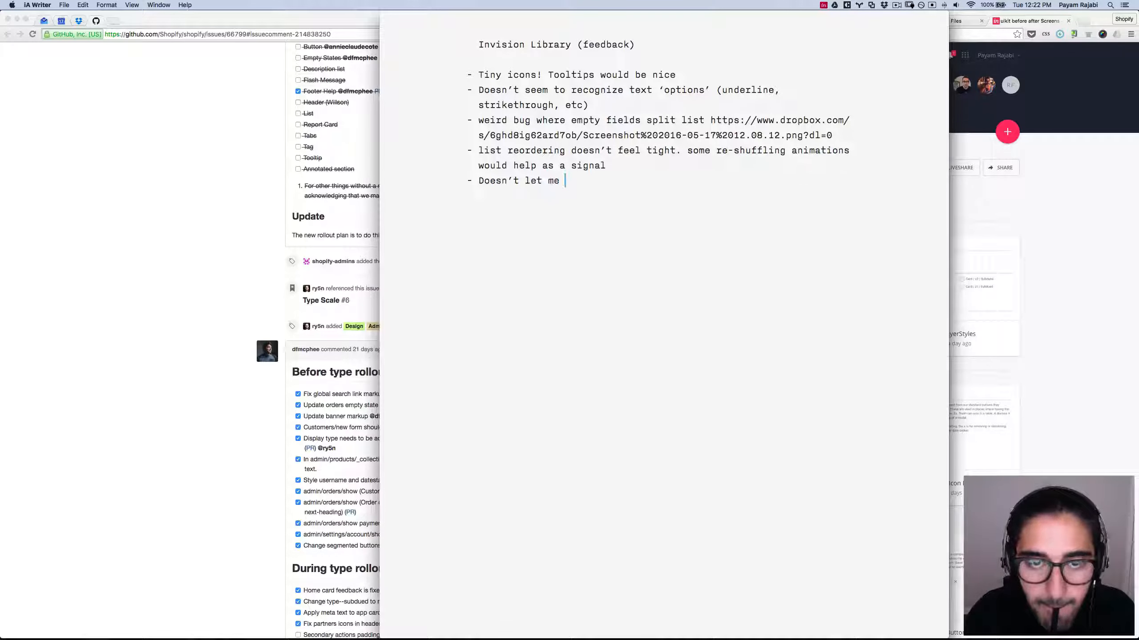
type("create mult")
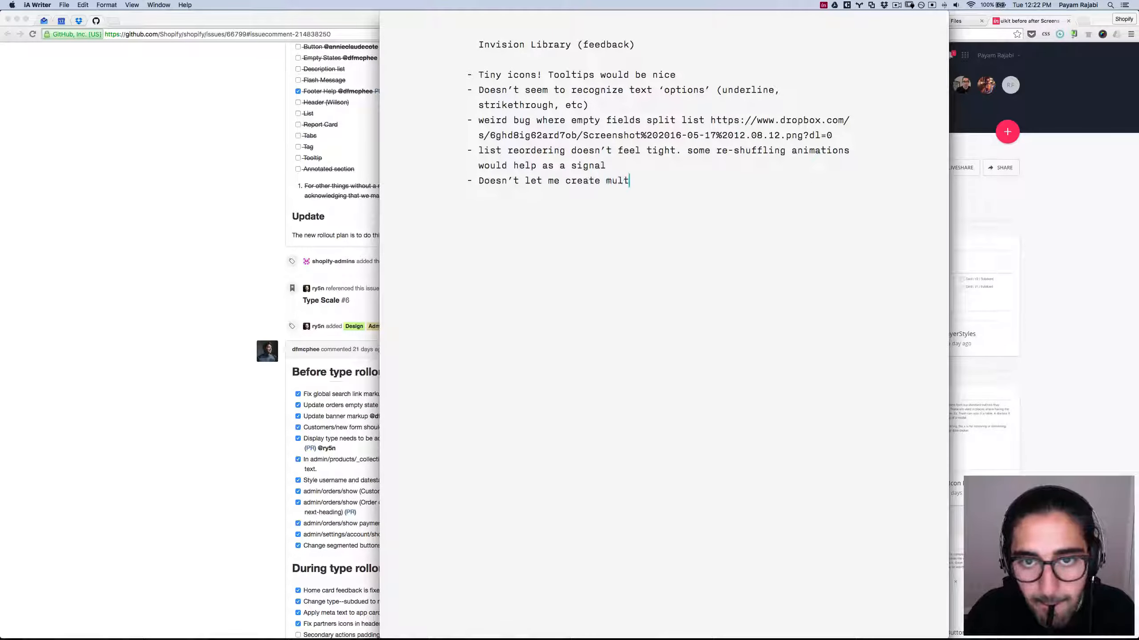
type("ipe s")
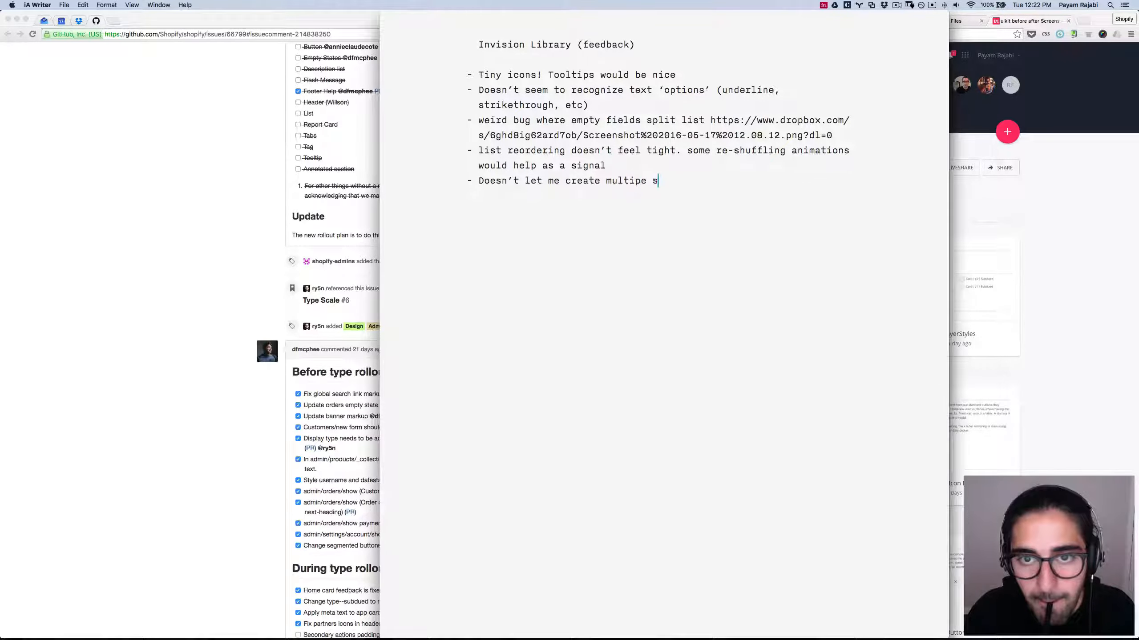
type("tyles with the sa")
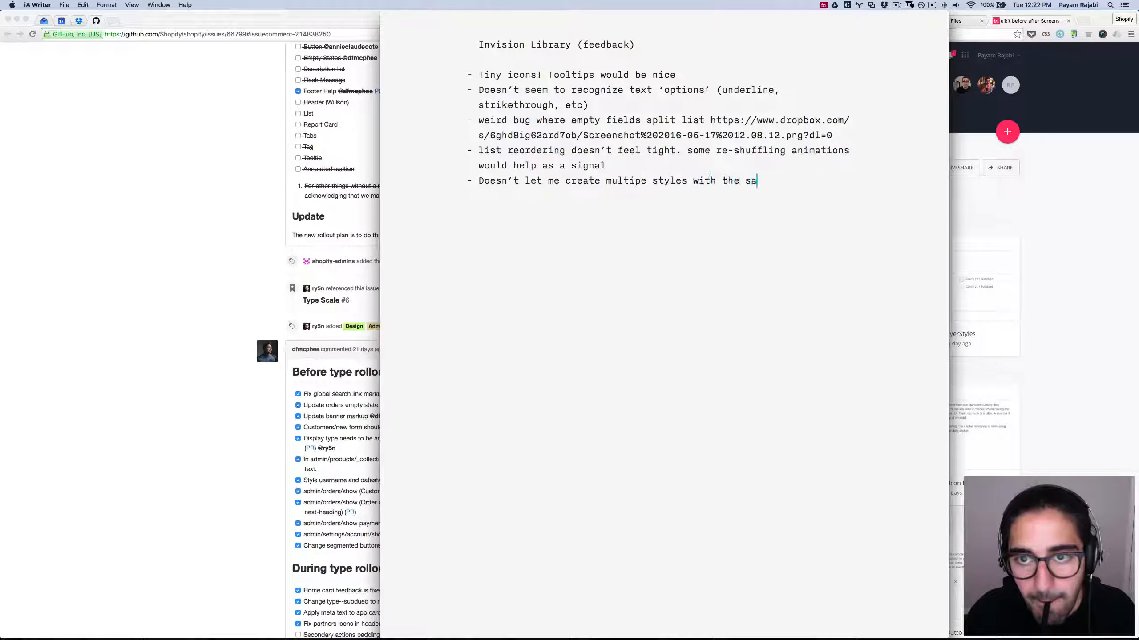
type("me sttributes")
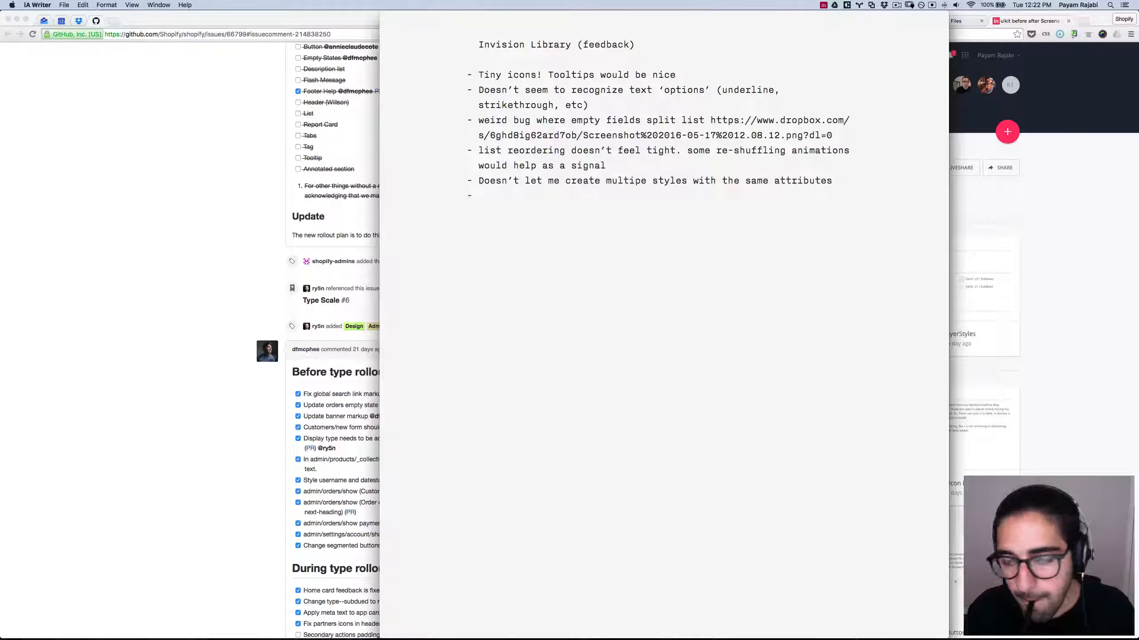
key("super+Tab")
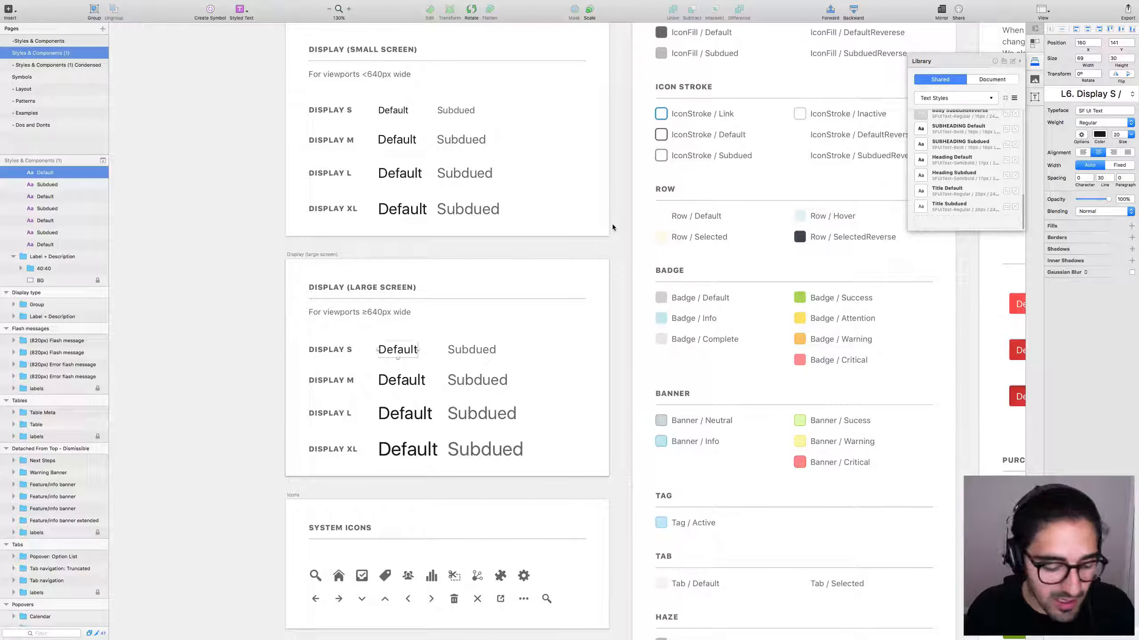
Add the large-screen Display S Default and Subdued text styles to the shared library.
left_click(614, 230)
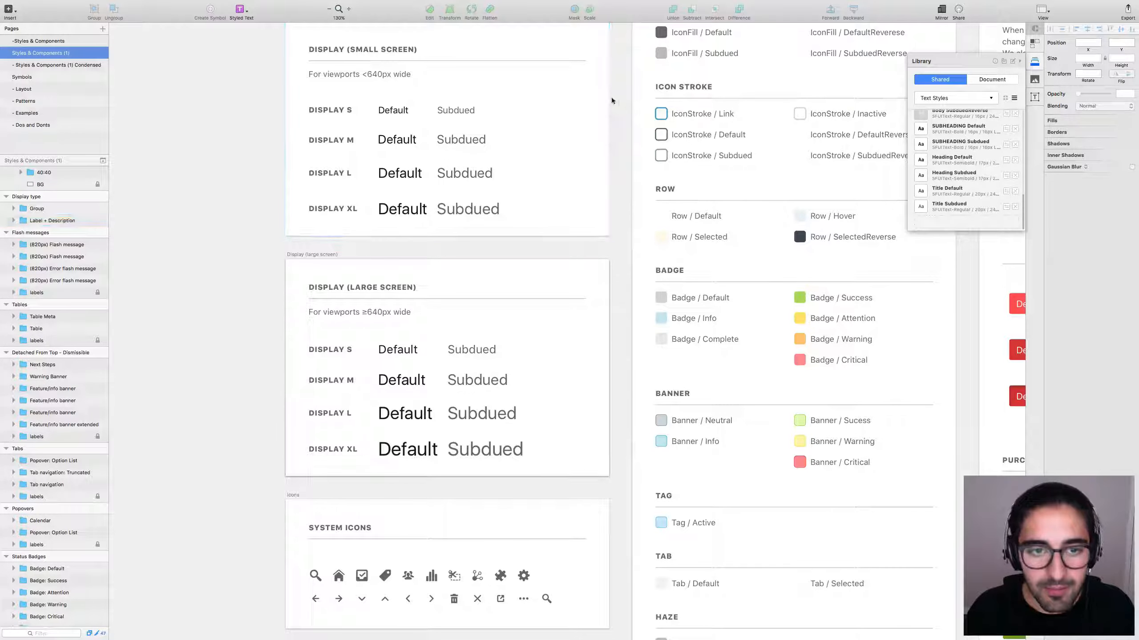
scroll(627, 178, "up", 2)
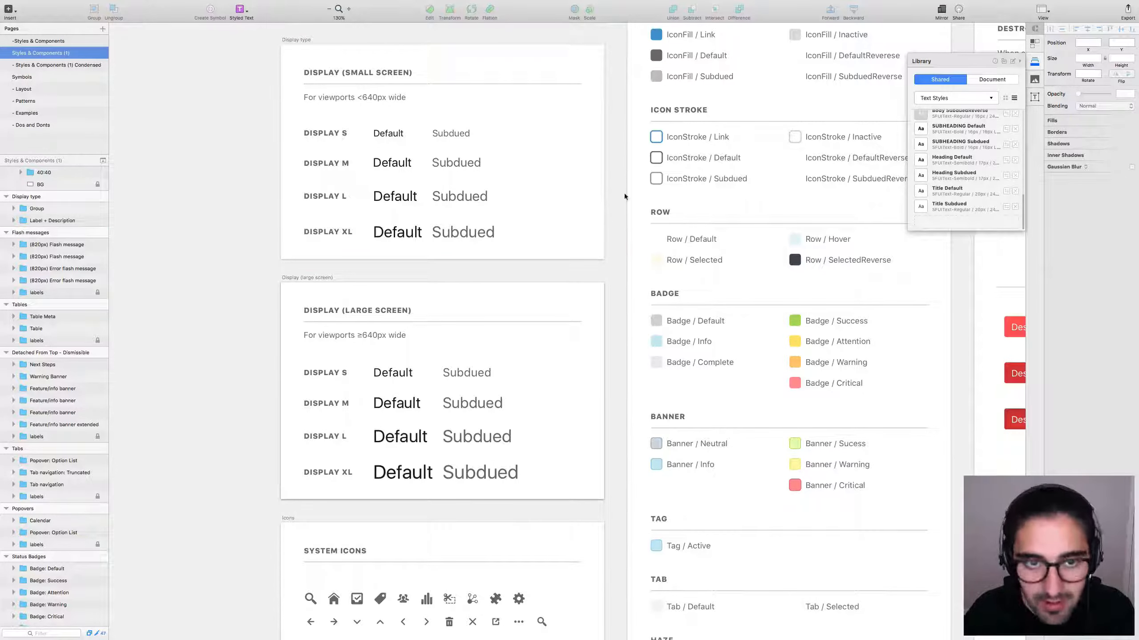
left_click(389, 133)
left_click(388, 133)
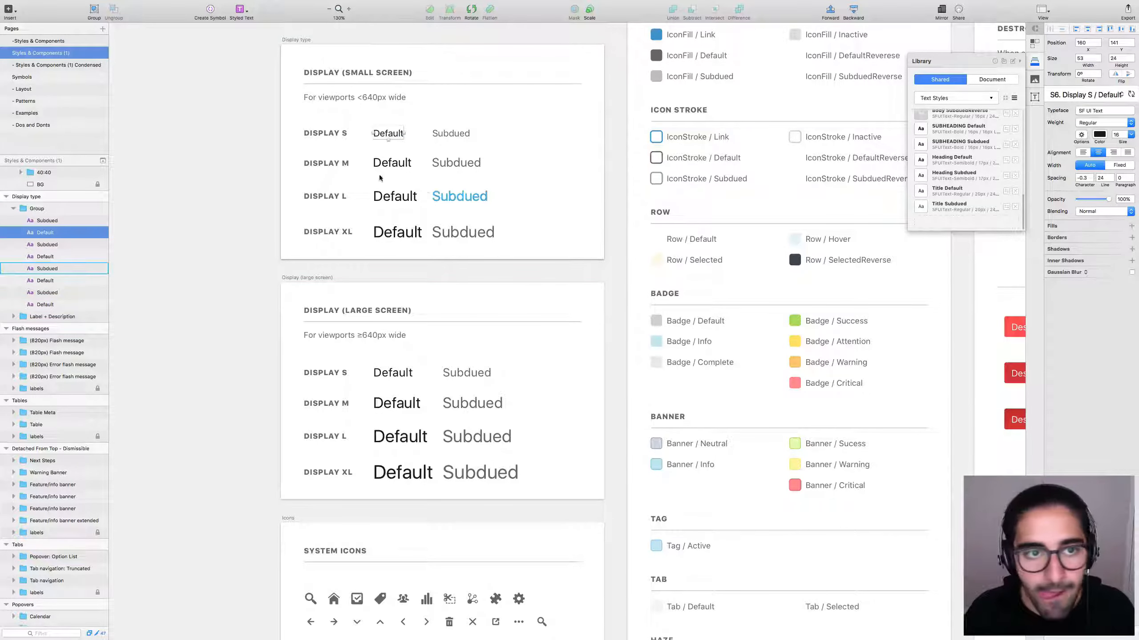
left_click(393, 373)
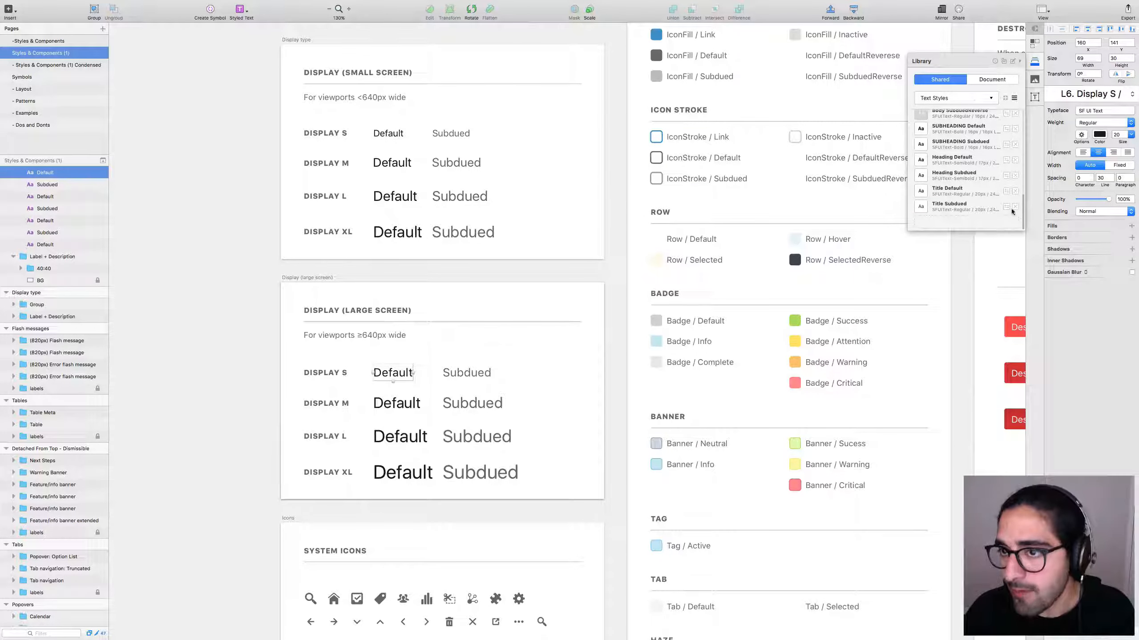
left_click(978, 222)
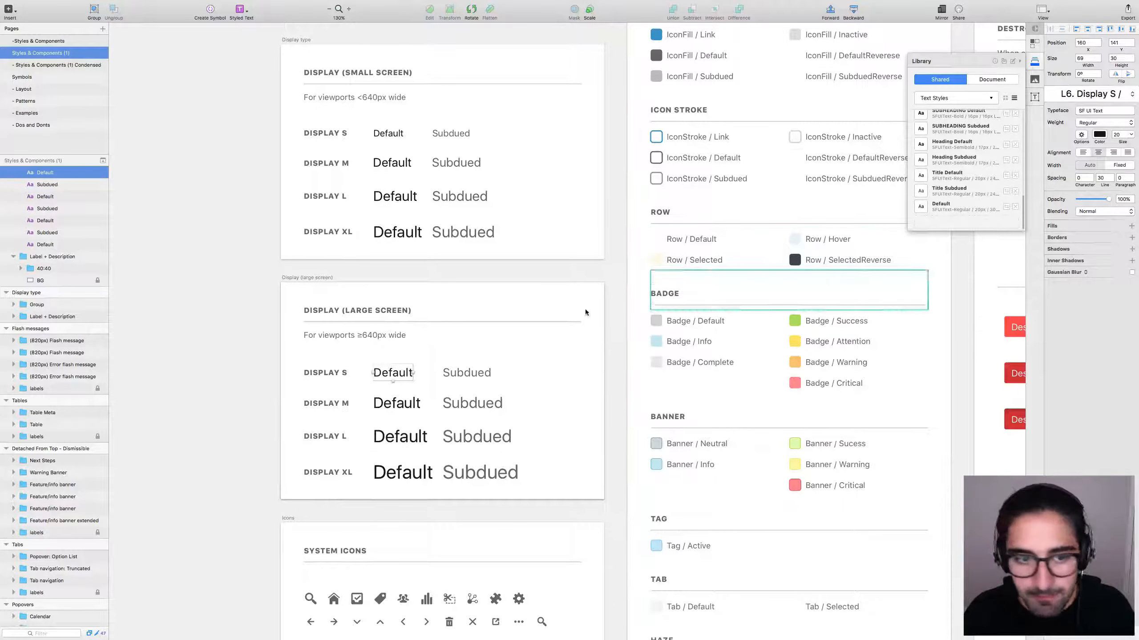
left_click(465, 374)
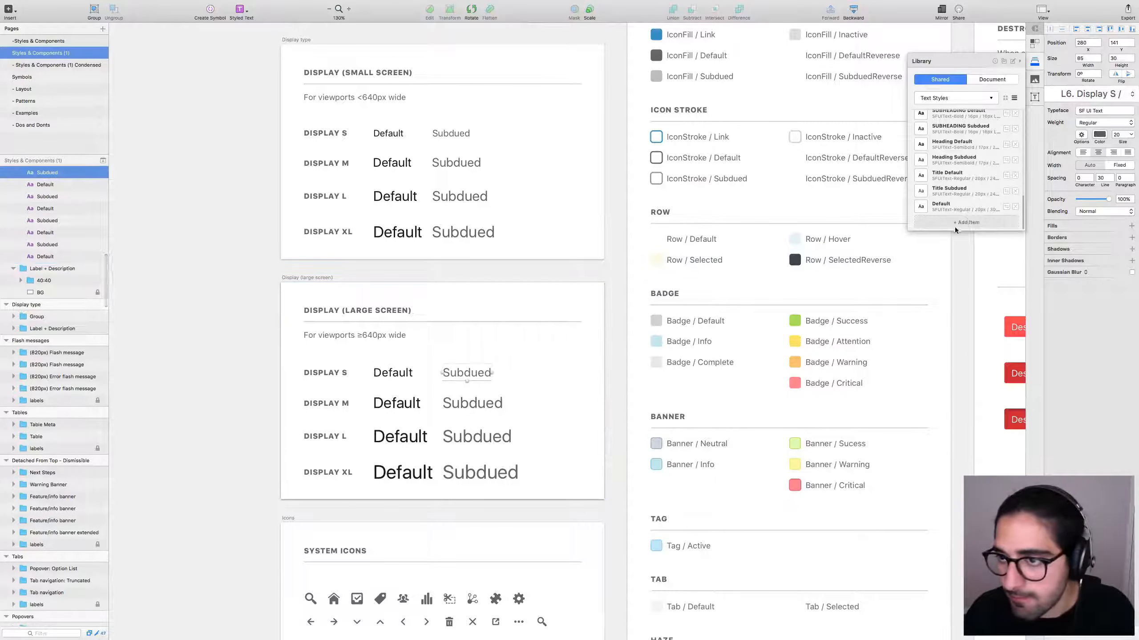
left_click(954, 226)
left_click(393, 373)
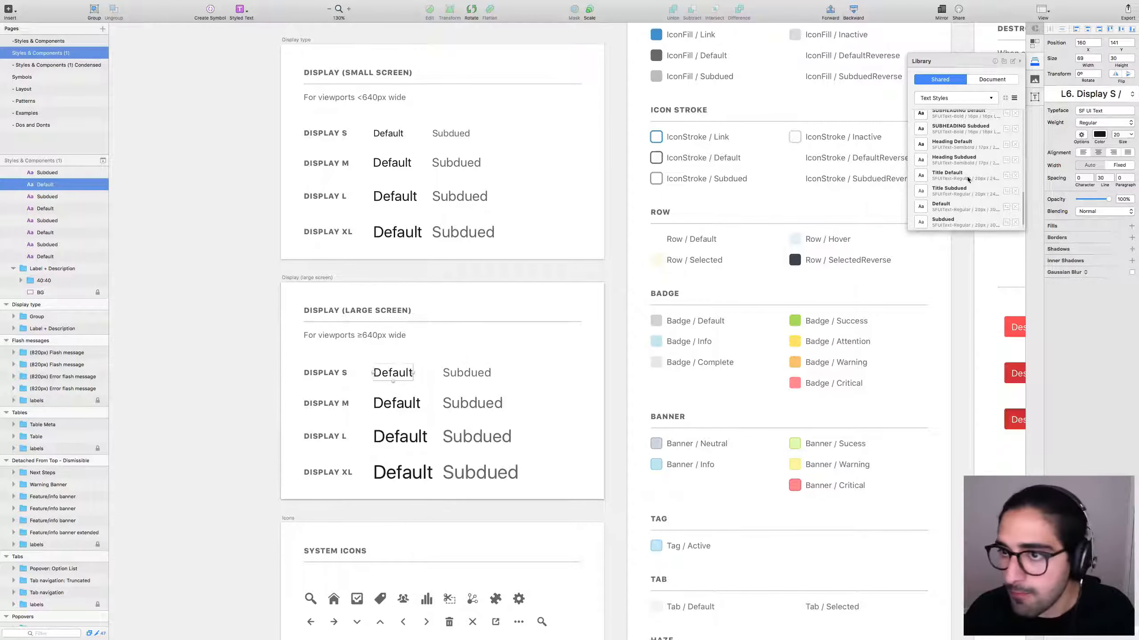
Rename the new Default library style to L-Display Small Default.
double_click(943, 207)
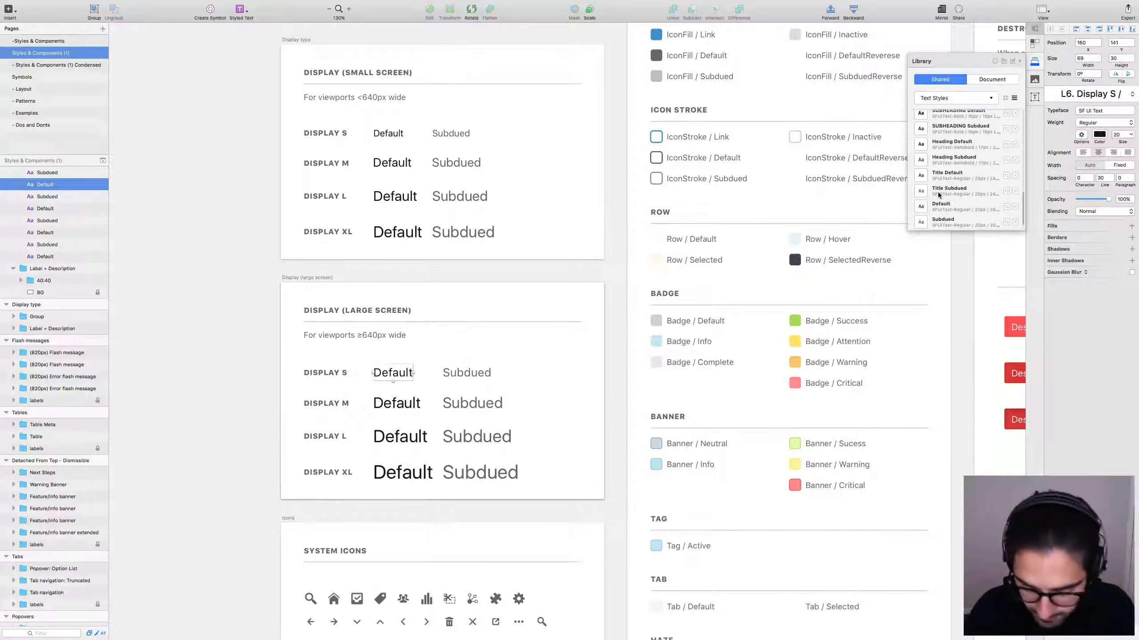
type("La")
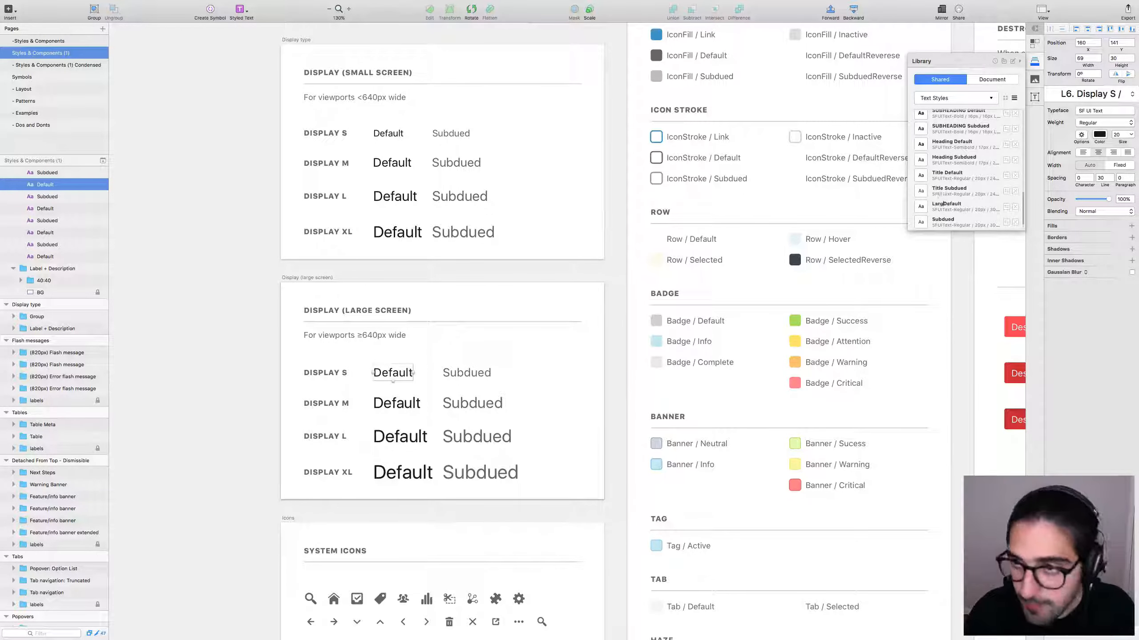
key("BackSpace")
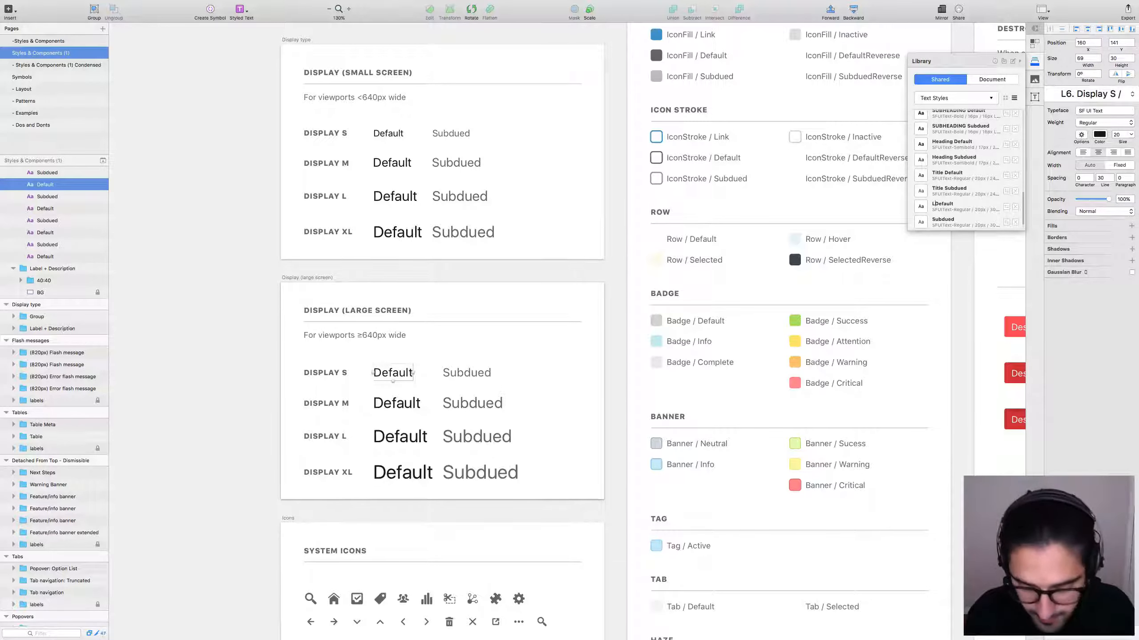
type("arge")
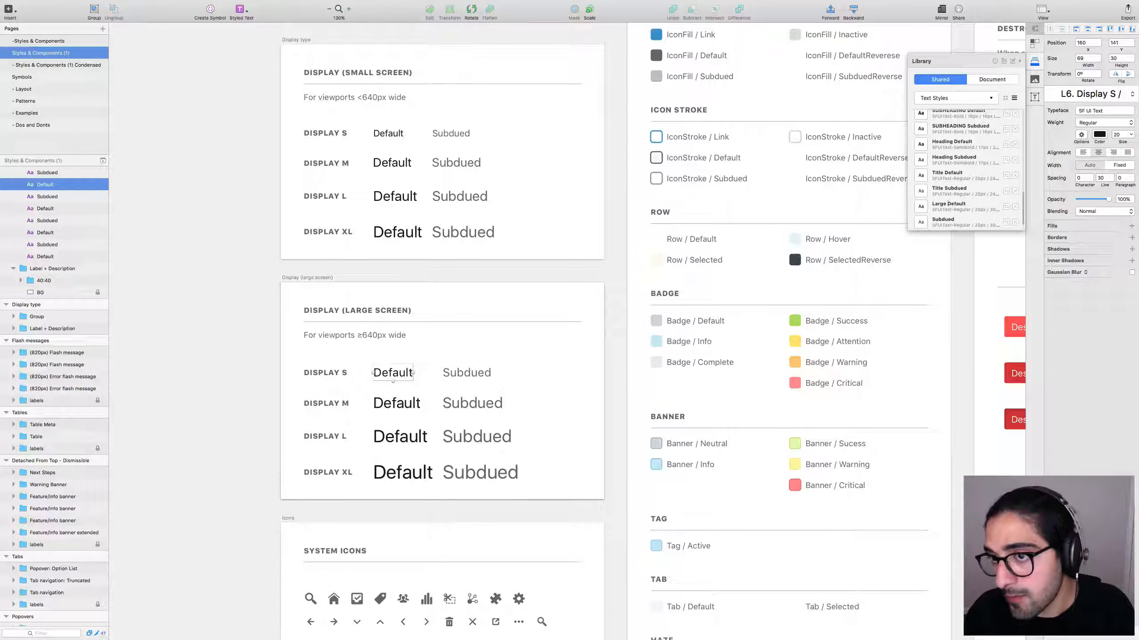
type("Di")
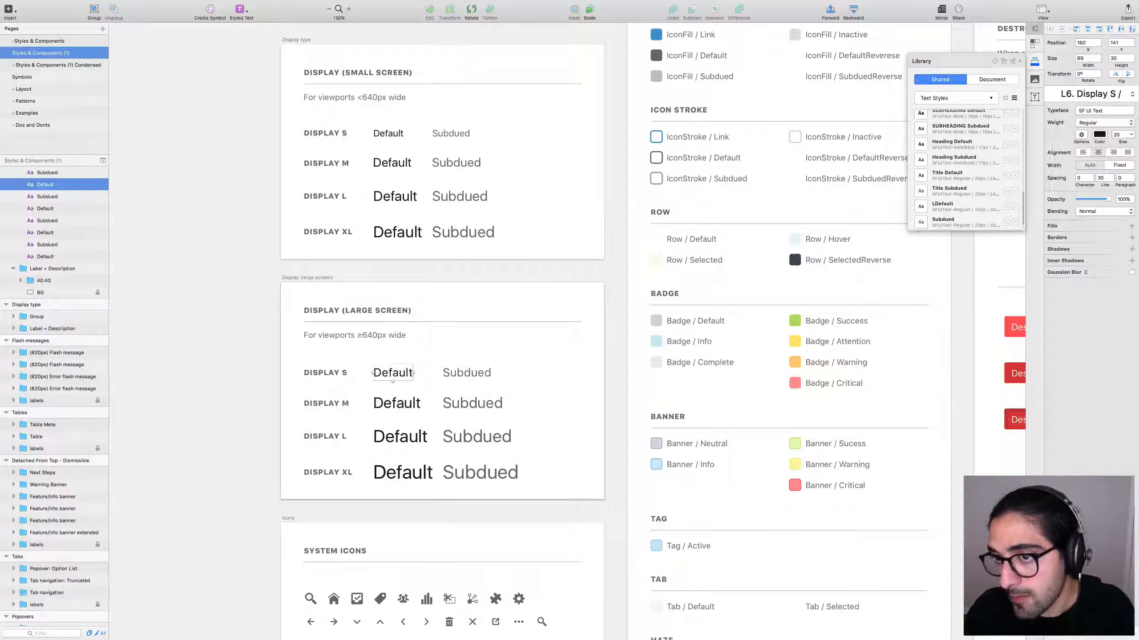
type("arge")
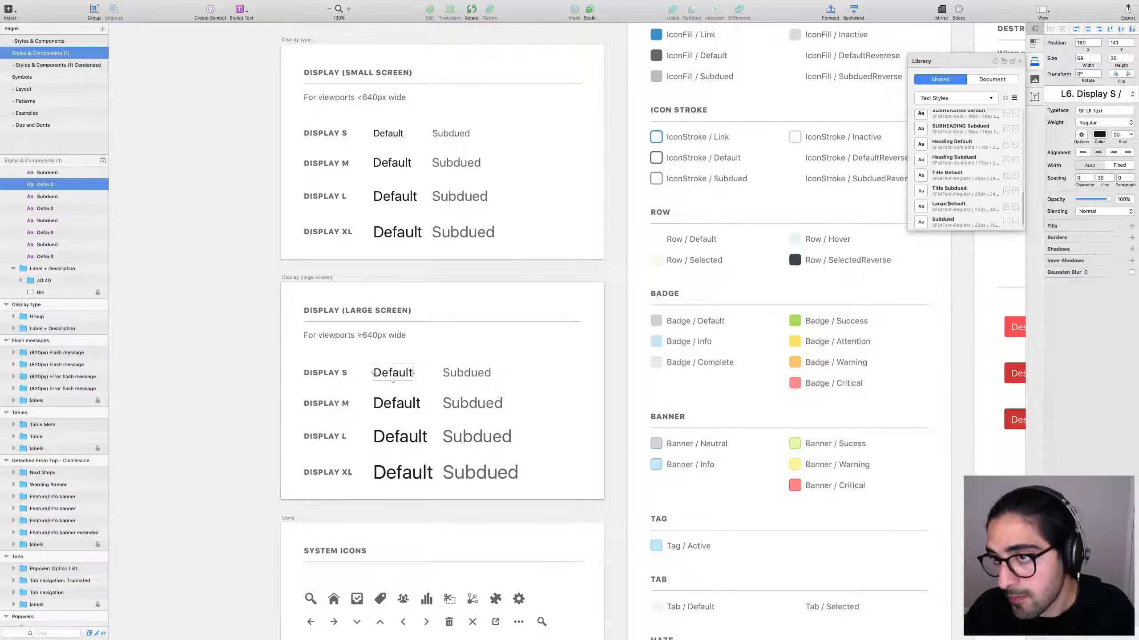
key("BackSpace")
key("BackSpace")
key("BackSpace")
key("BackSpace")
key("BackSpace")
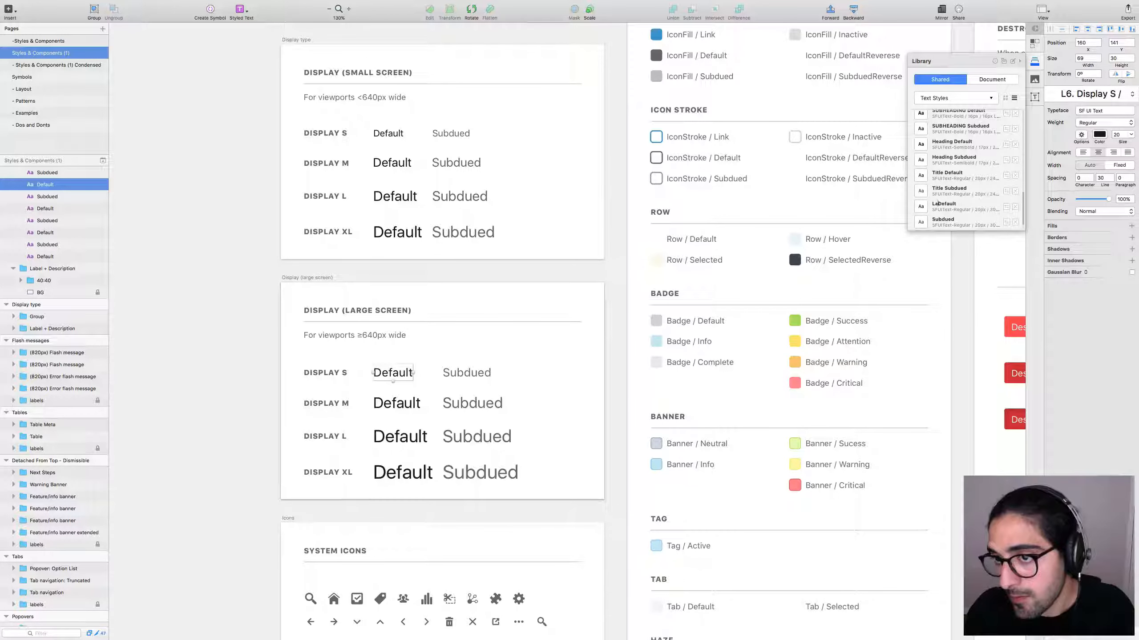
type("6. Display")
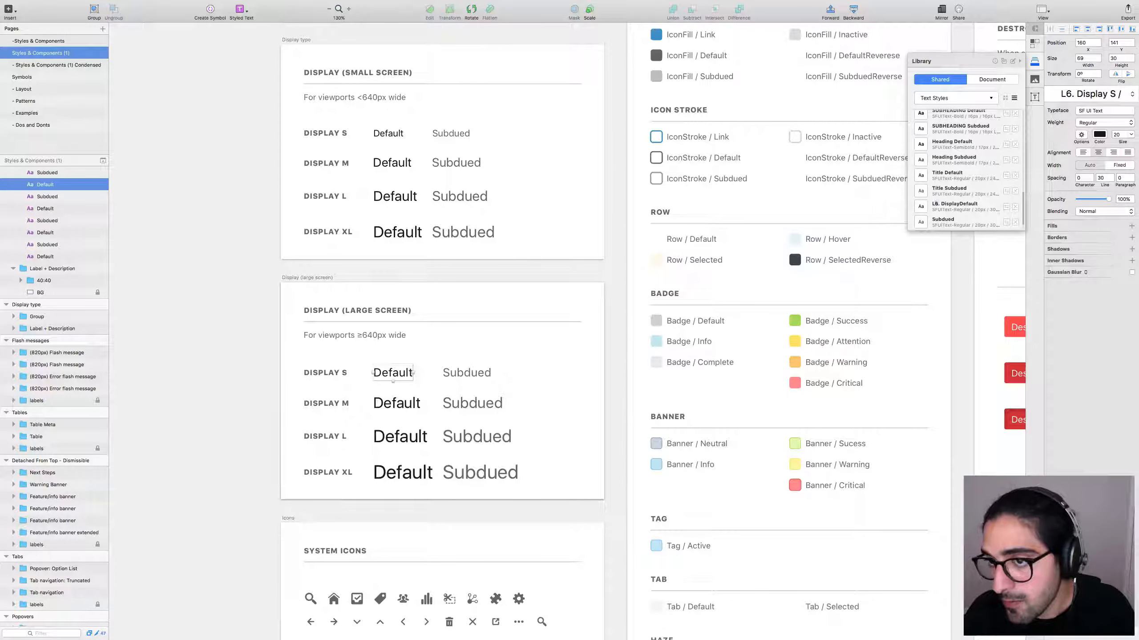
key("BackSpace")
key("BackSpace")
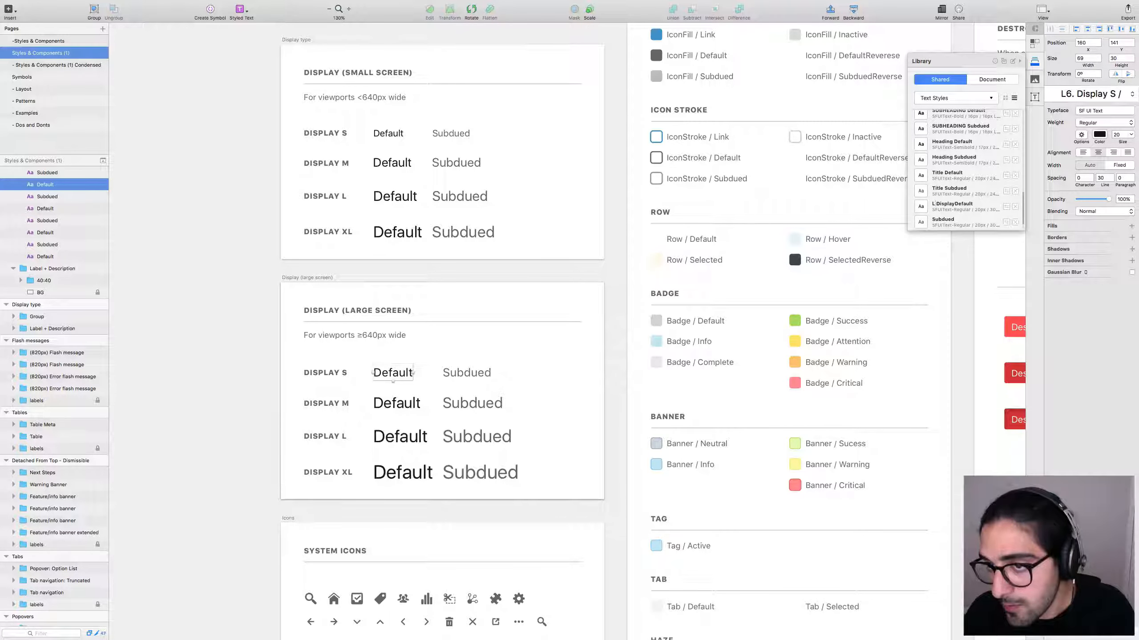
type("-")
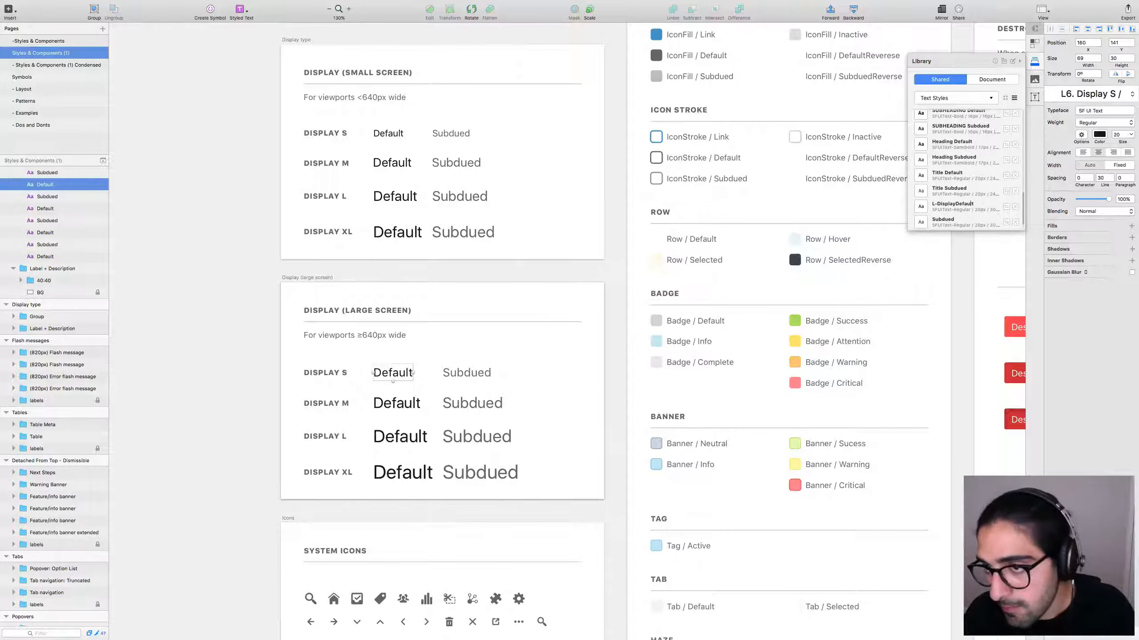
type(" / ")
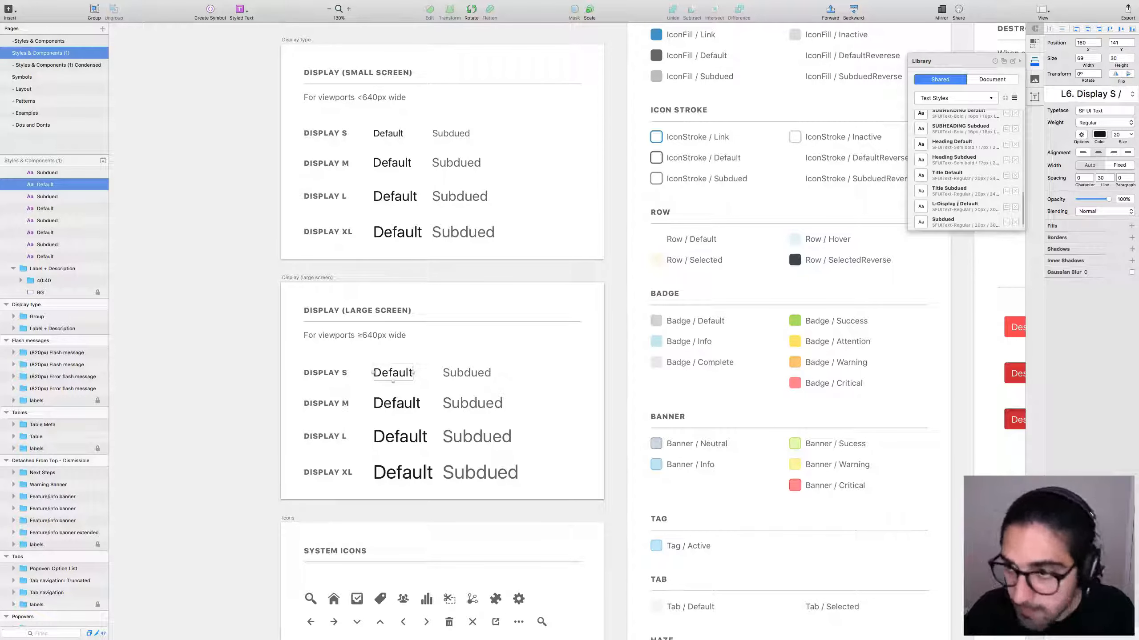
type("Small")
Rename the Subdued library style to L-Display Small Subdued.
key("super+shift+Left")
key("super+c")
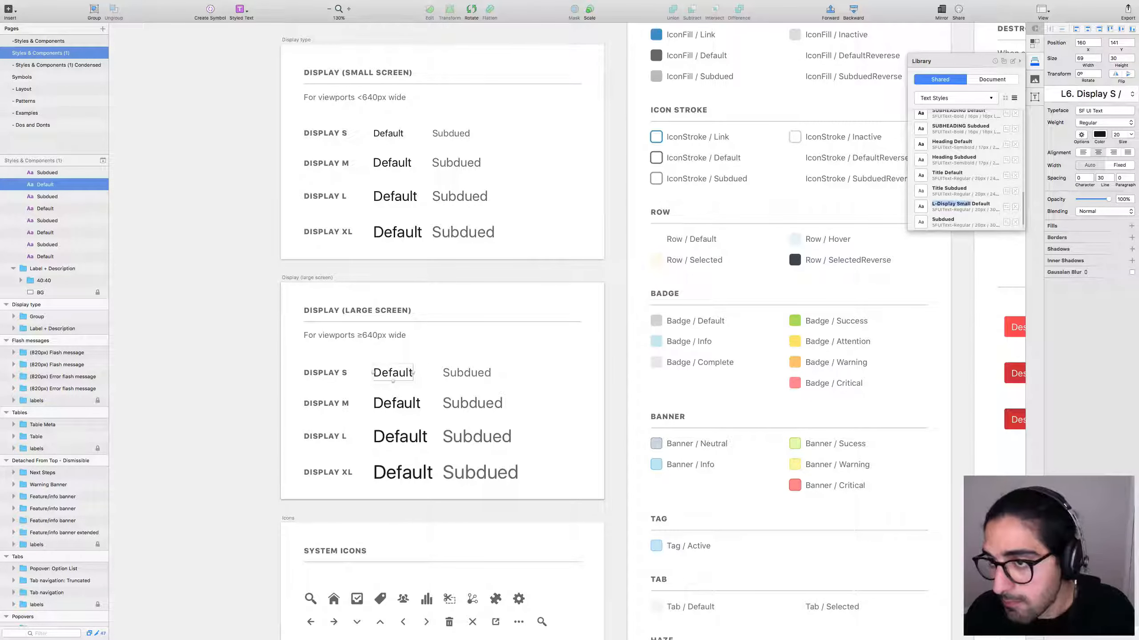
key("Left")
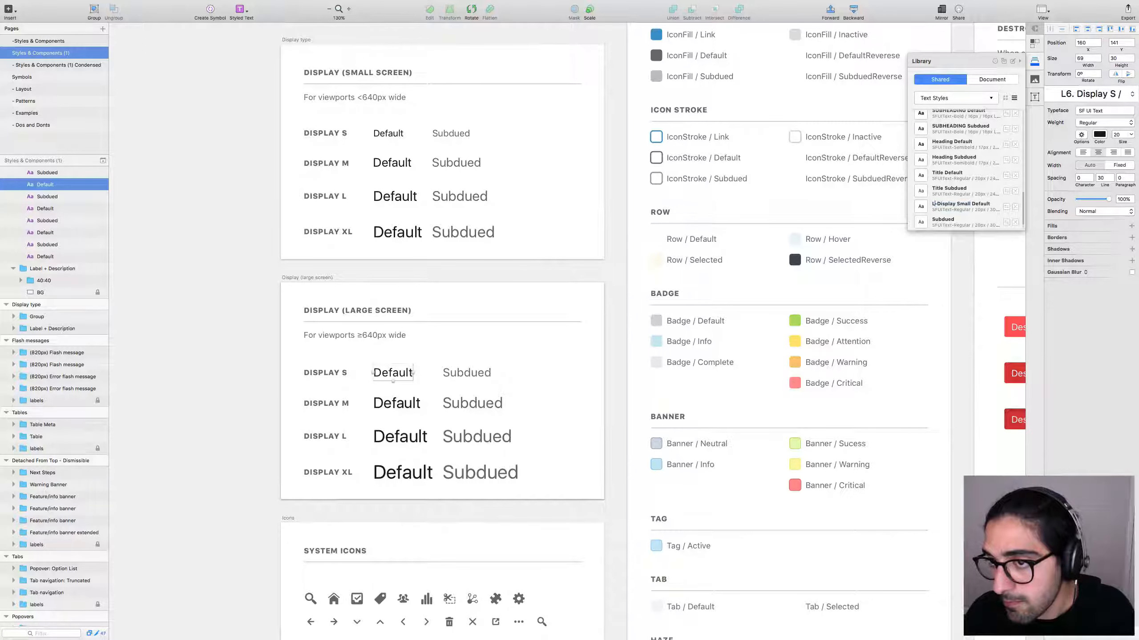
key("alt+Right")
key("alt+Right")
key("alt+Right")
key("super+shift+Left")
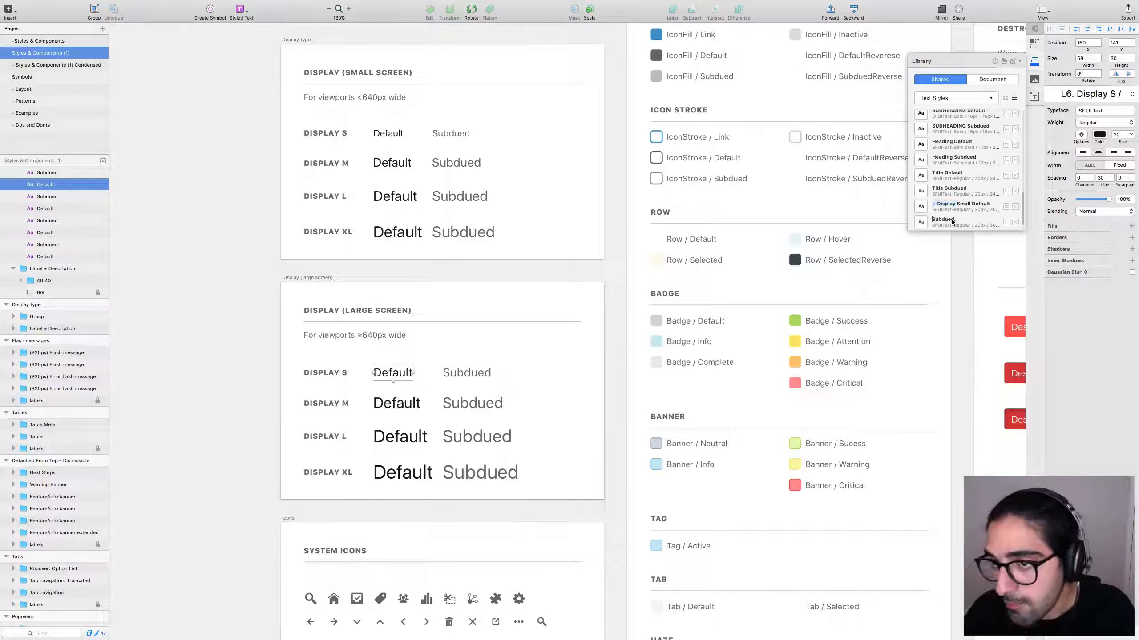
key("super+v")
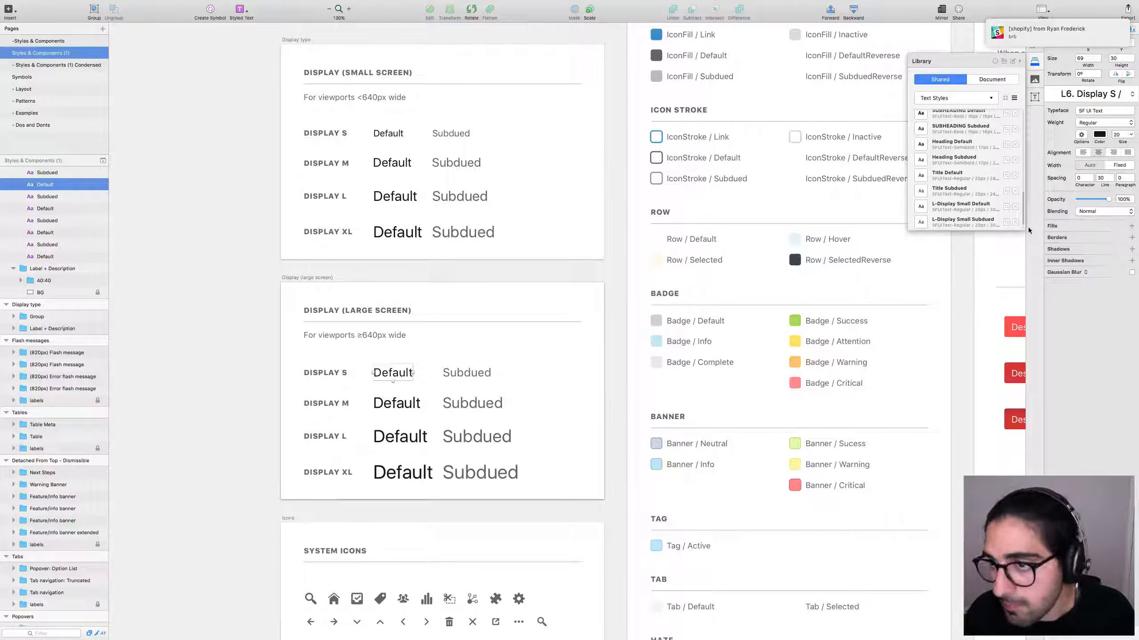
scroll(970, 218, "down", 2)
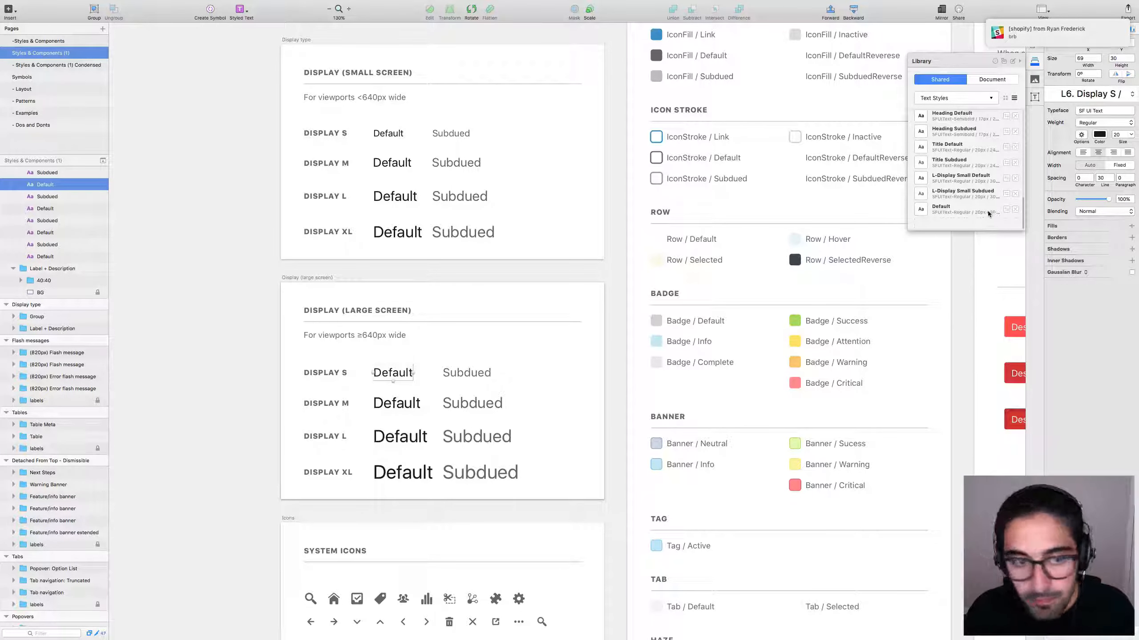
Delete the leftover Default style and add Display M Default as L-Display Medium Default.
left_click(1016, 210)
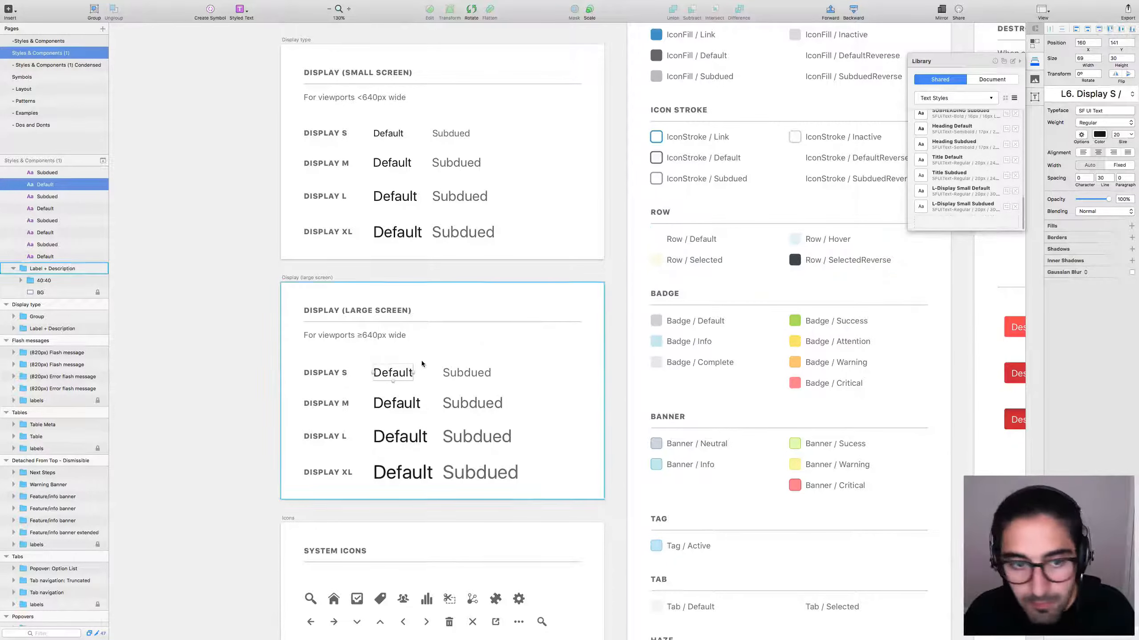
left_click(395, 403)
left_click(951, 221)
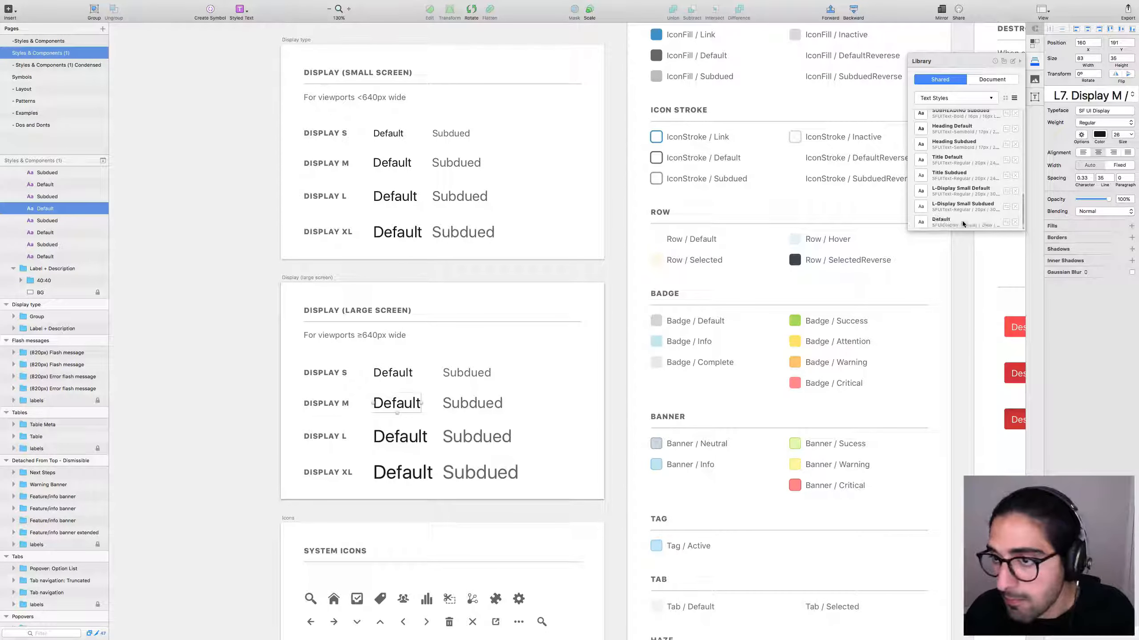
key("Left")
type("L-Display Medi")
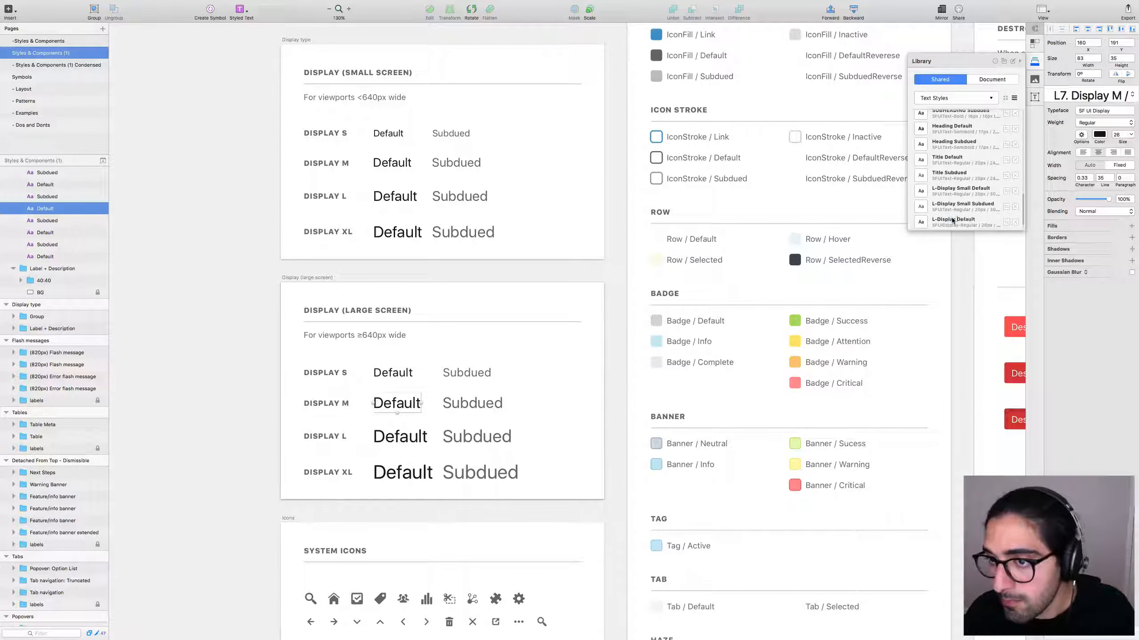
type("um")
key("Return")
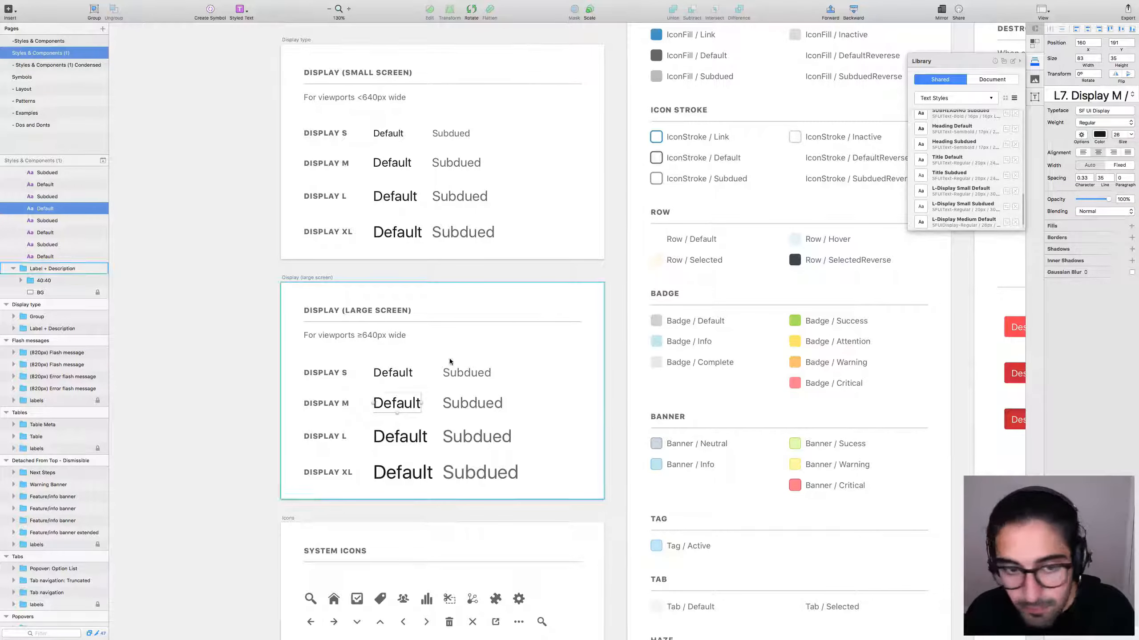
Add the Display M Subdued style to the library, named L-Display Medium Subdued.
left_click(466, 403)
left_click(952, 221)
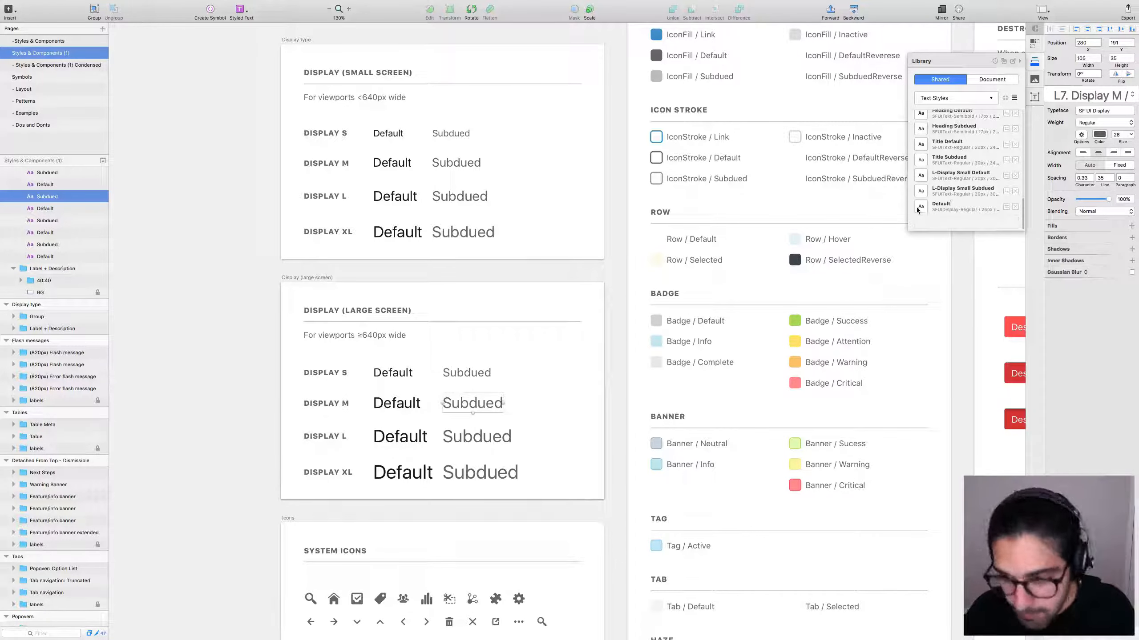
type("L-Display Medium")
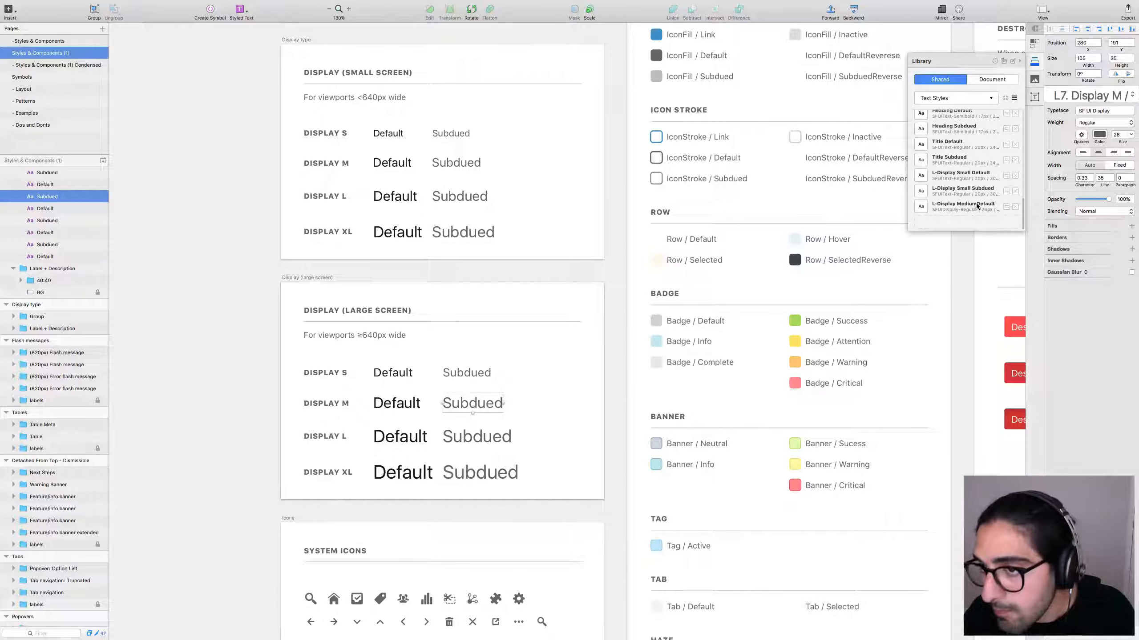
key("Return")
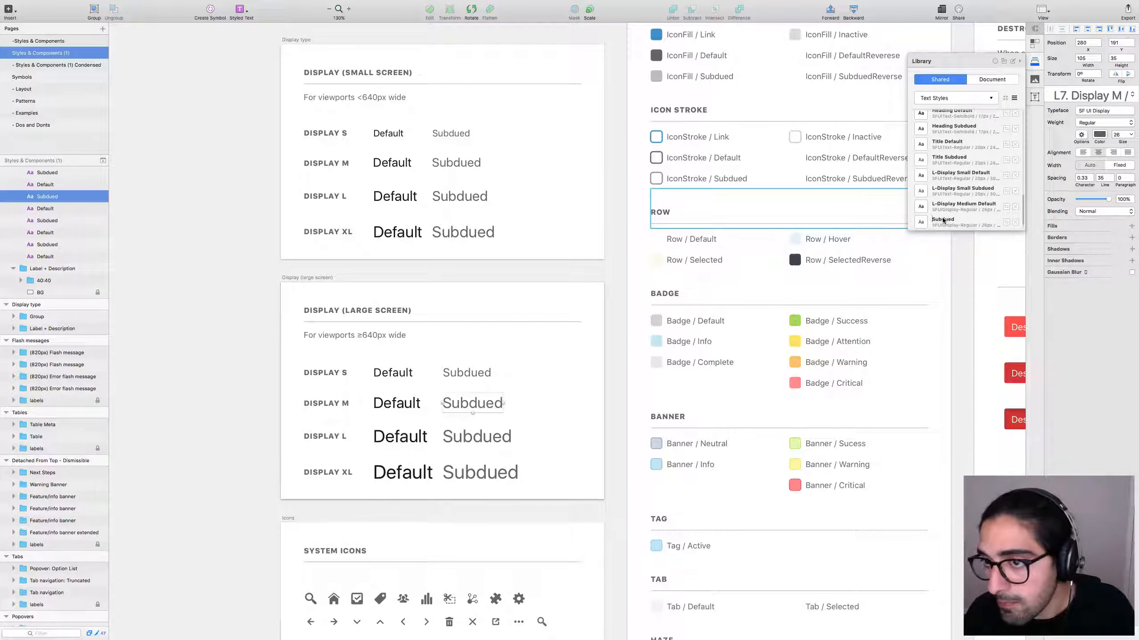
type("L-Display")
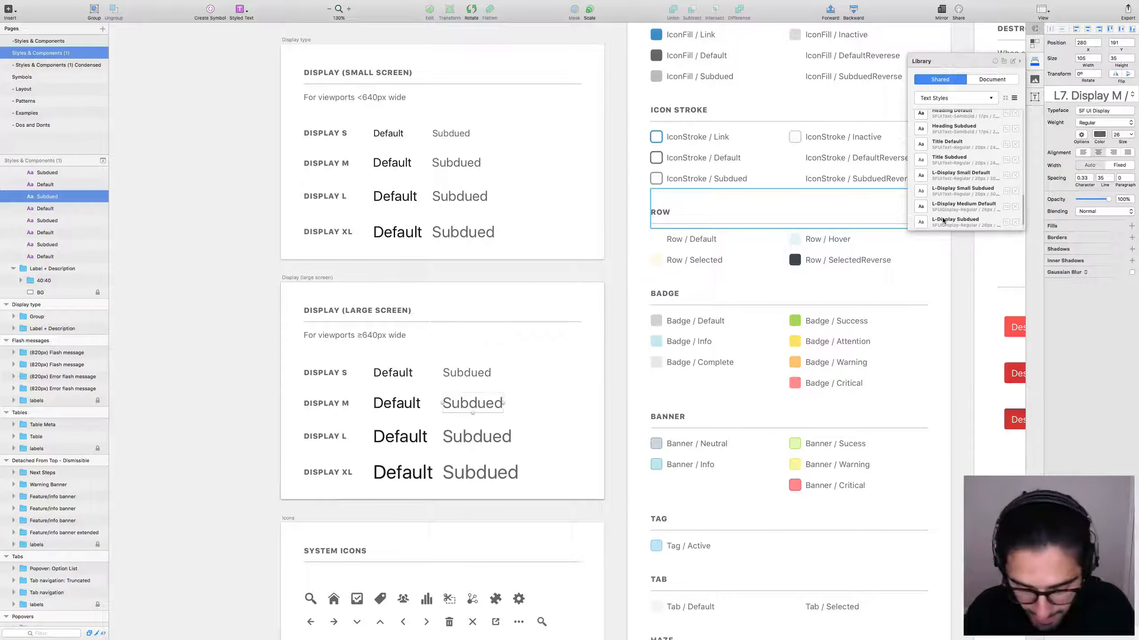
type("Medium")
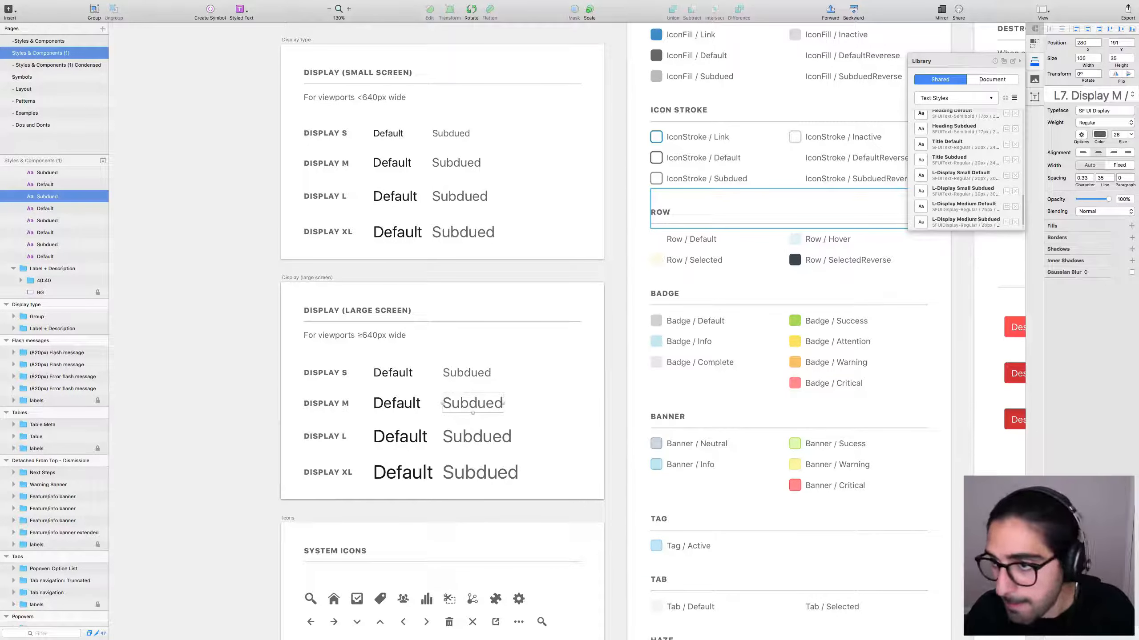
Dismiss the already-in-library alert and select the Display L Default text.
scroll(927, 210, "down", 2)
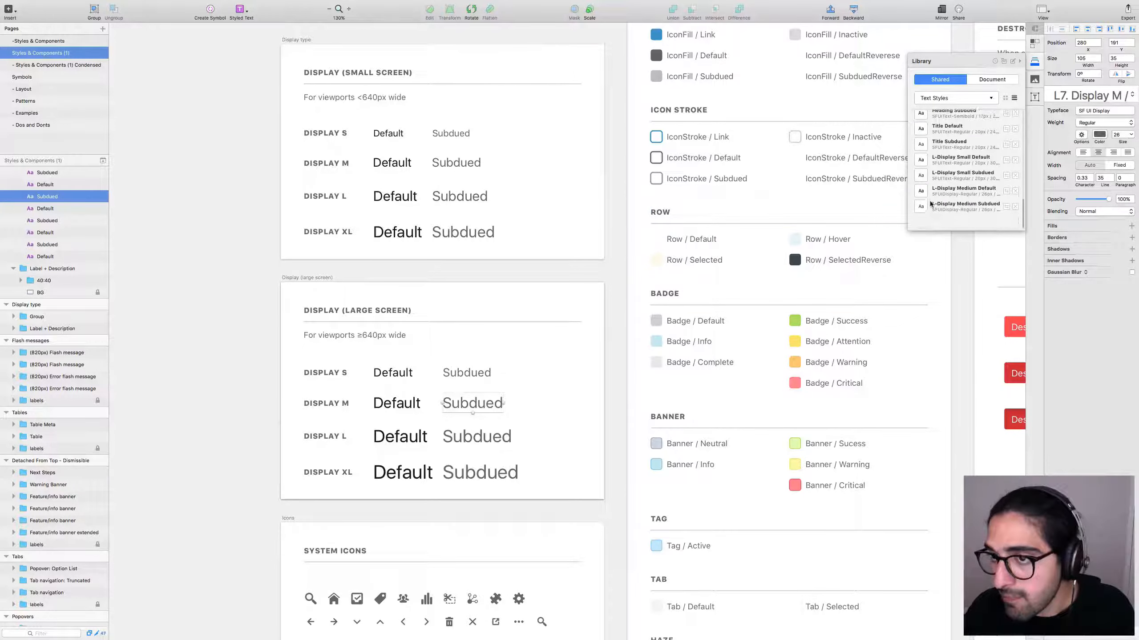
left_click(973, 219)
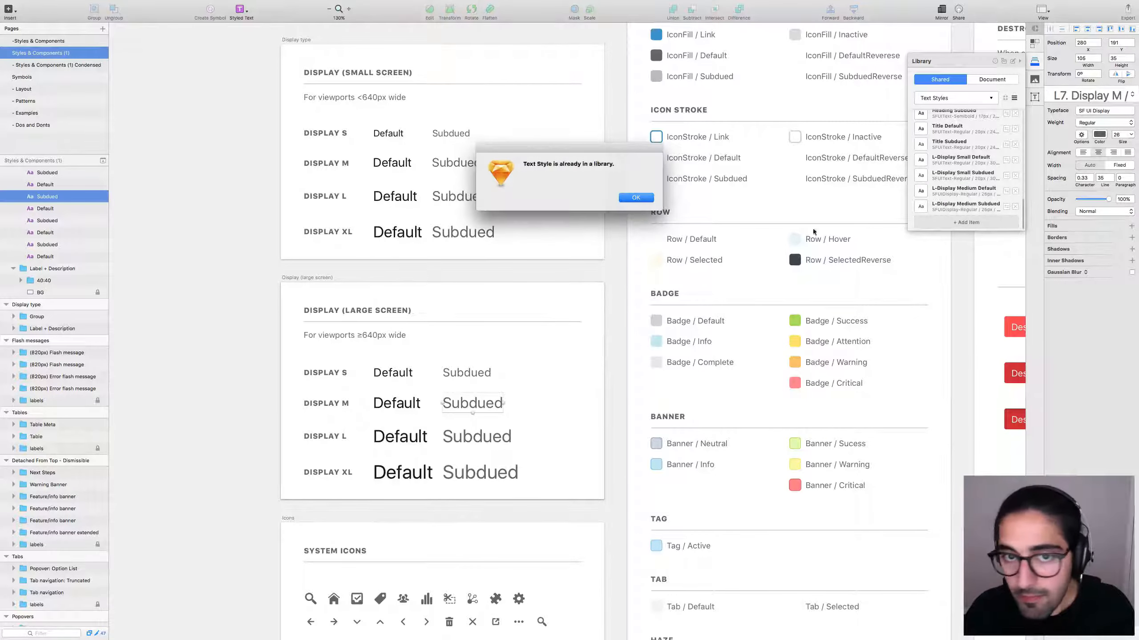
key("Return")
left_click(399, 437)
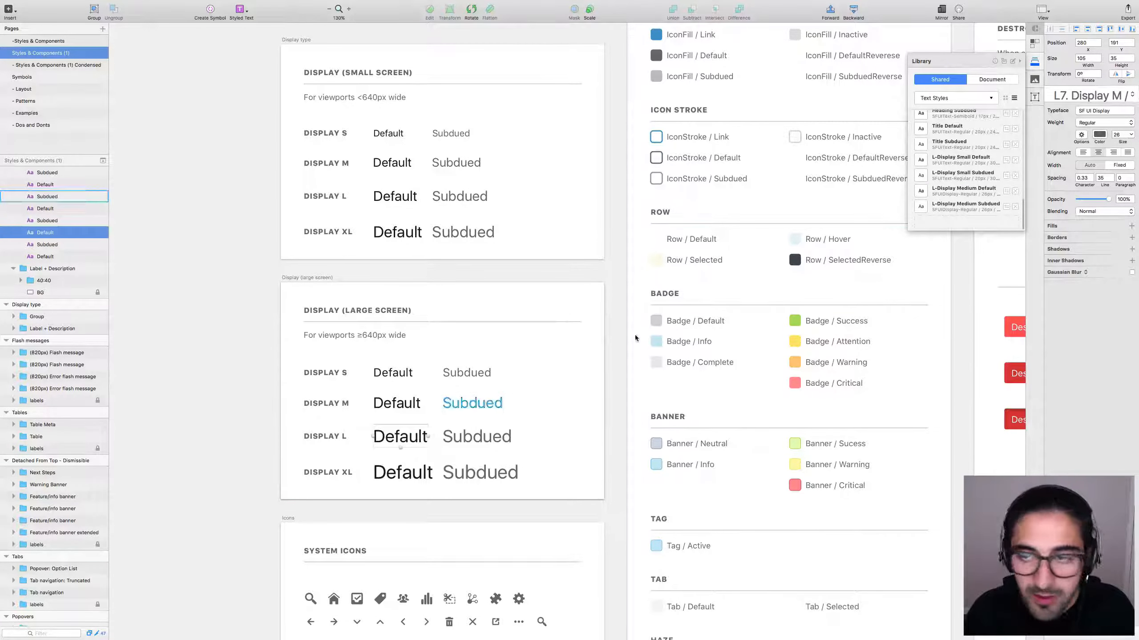
Add Display L Default and Subdued as L-Display Large Default and L-Display Large Subdued.
left_click(963, 226)
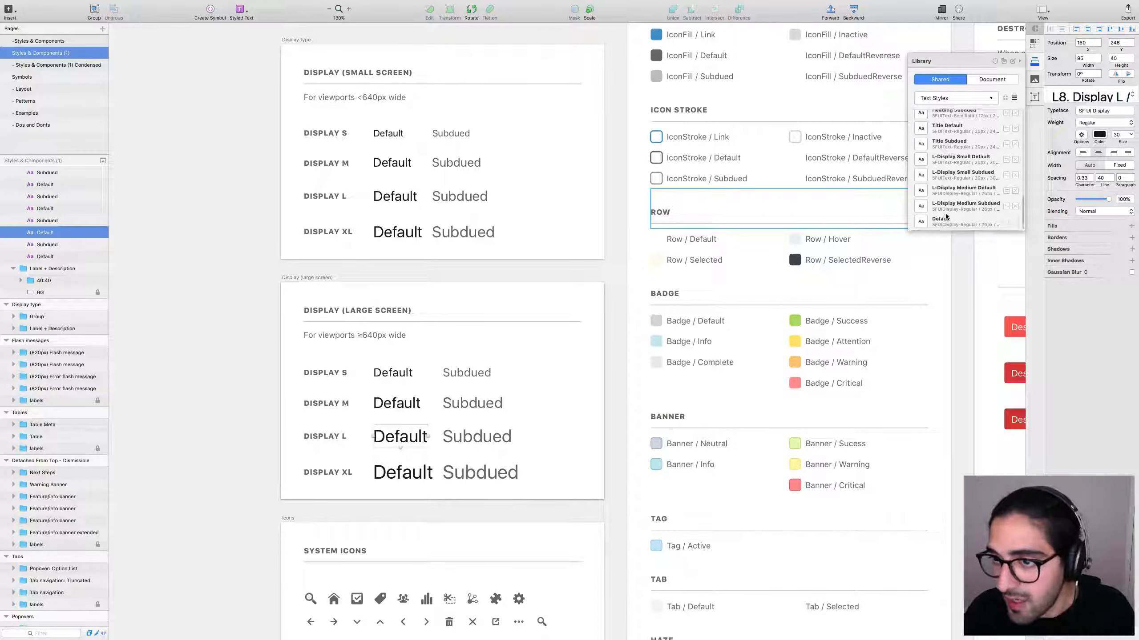
type("L-Display ")
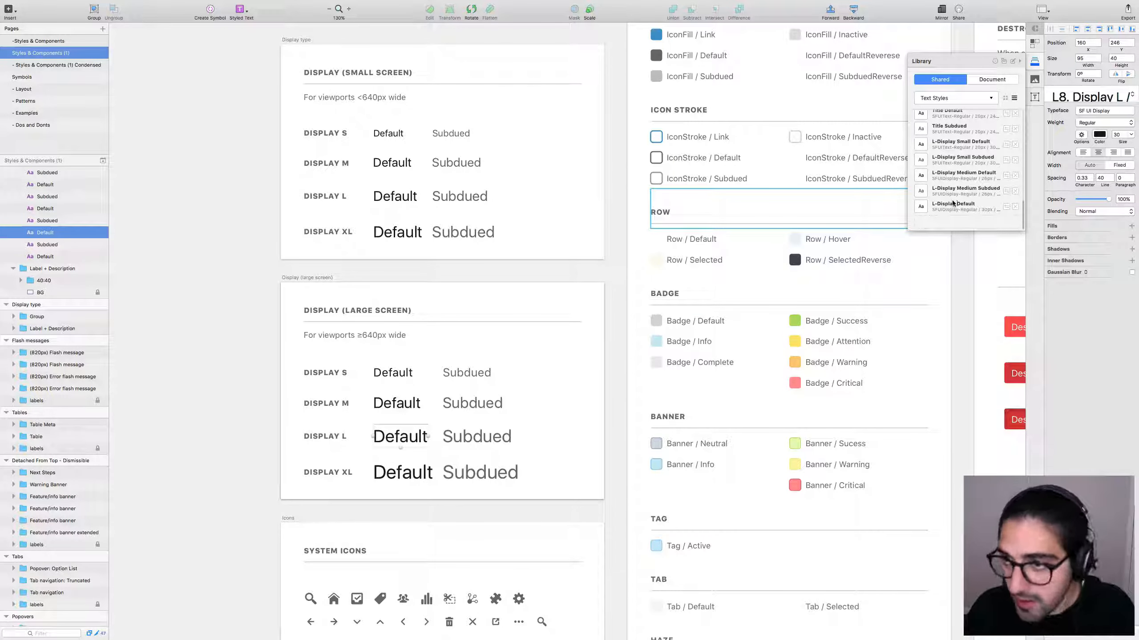
type("Large")
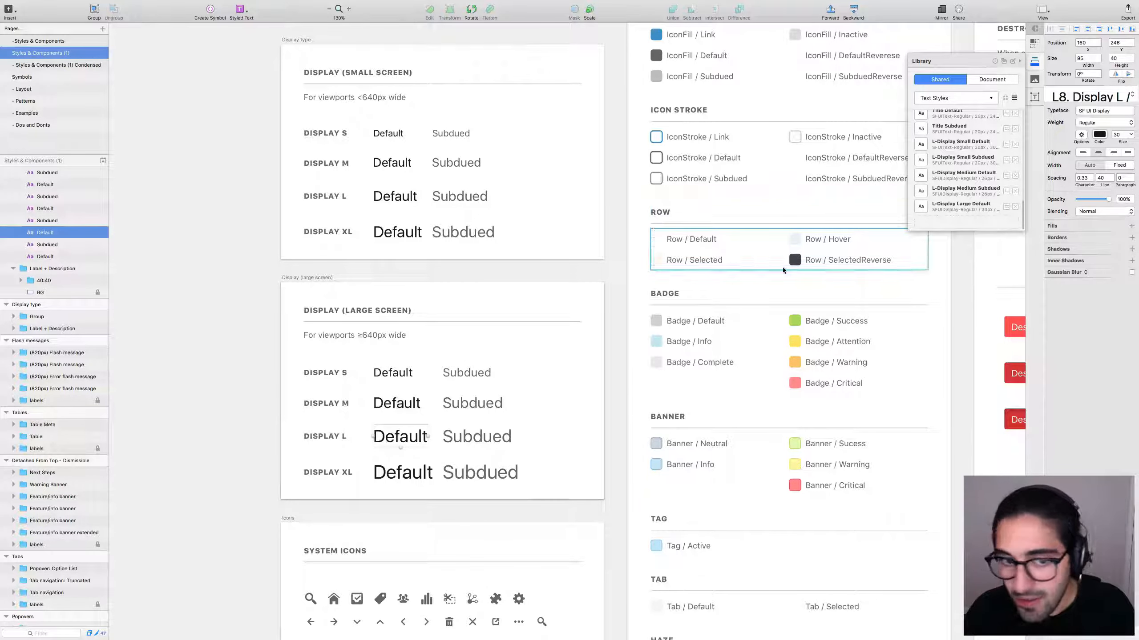
left_click(471, 439)
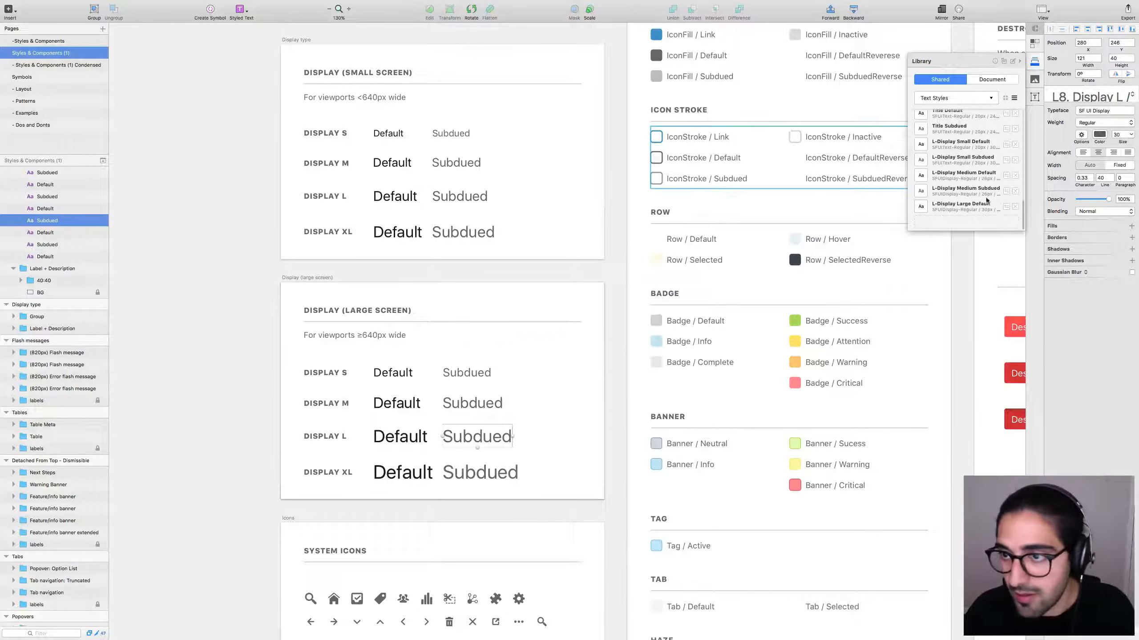
left_click(960, 221)
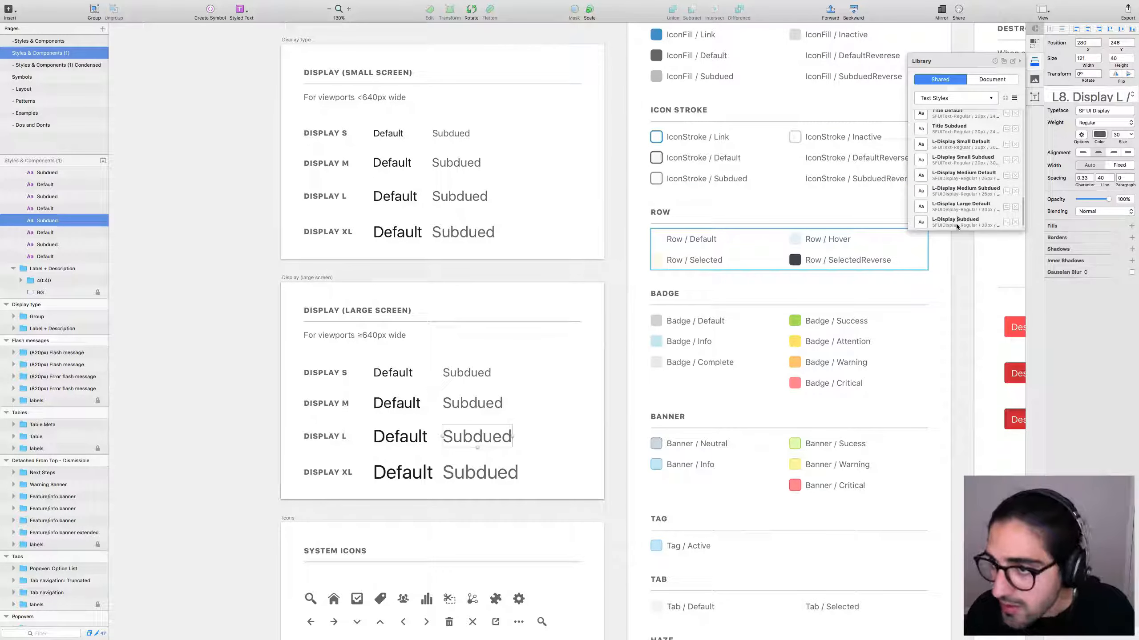
type("Large")
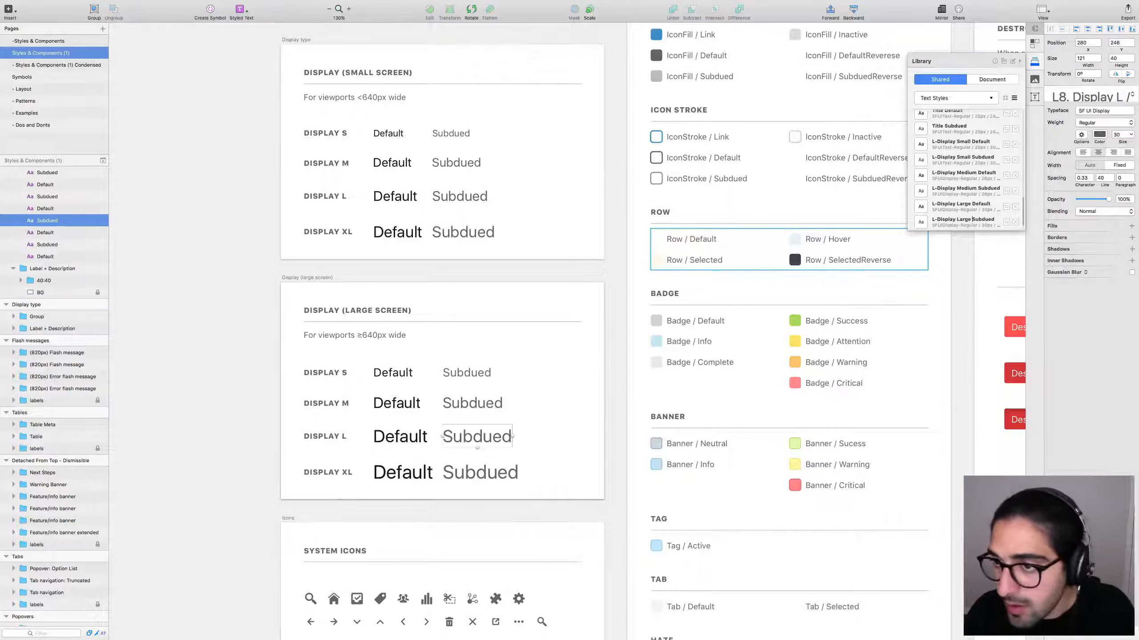
scroll(971, 197, "down", 2)
left_click(956, 219)
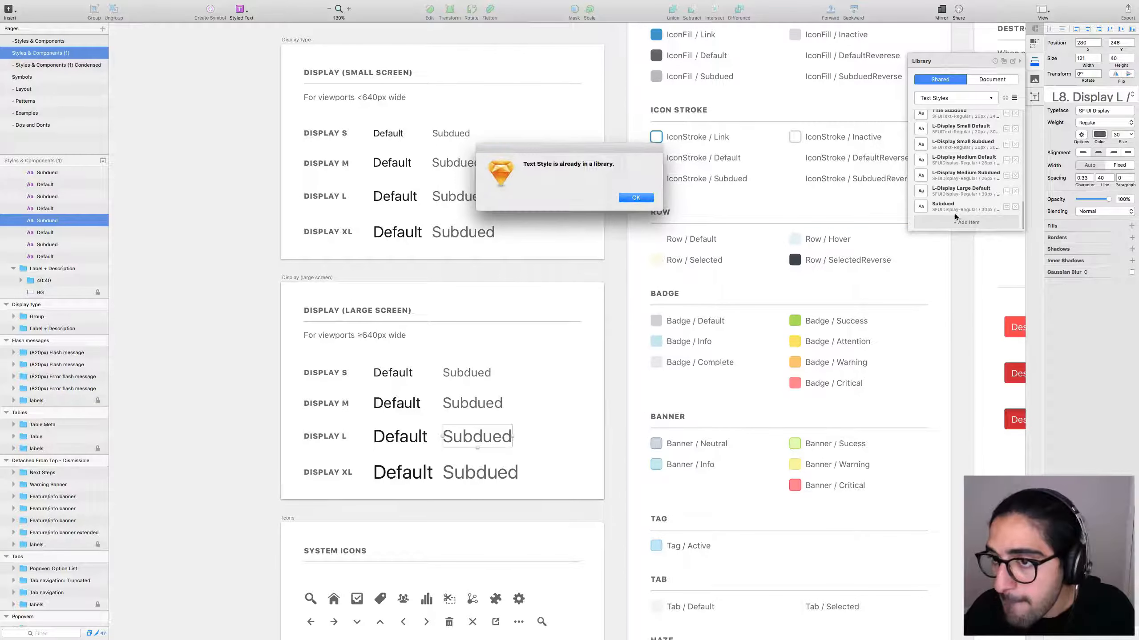
left_click(634, 199)
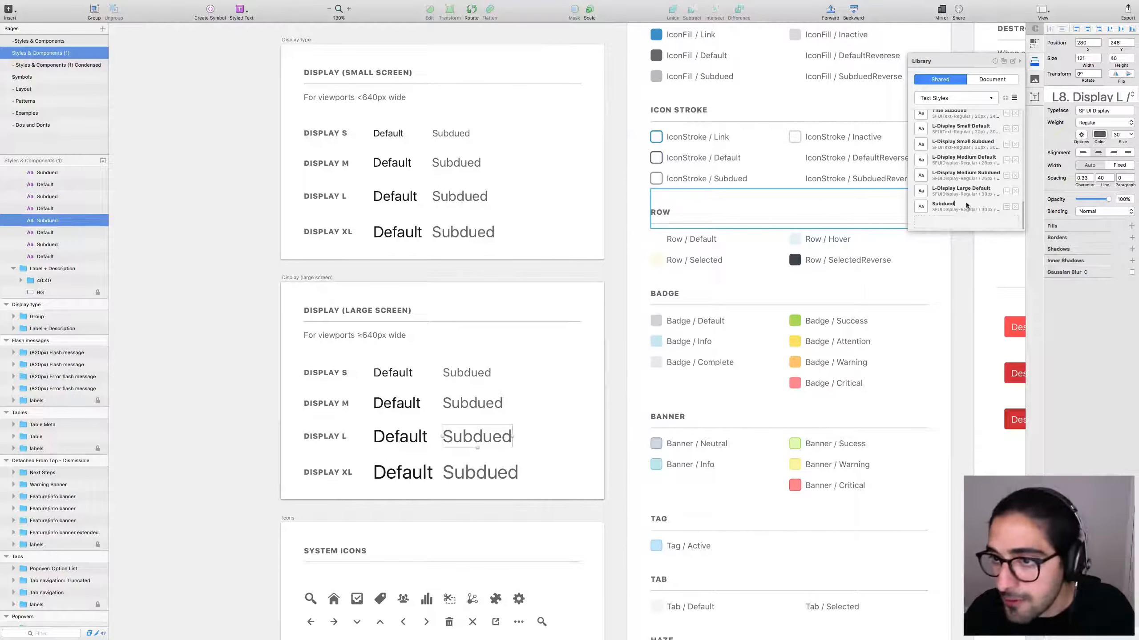
type("L-Display ")
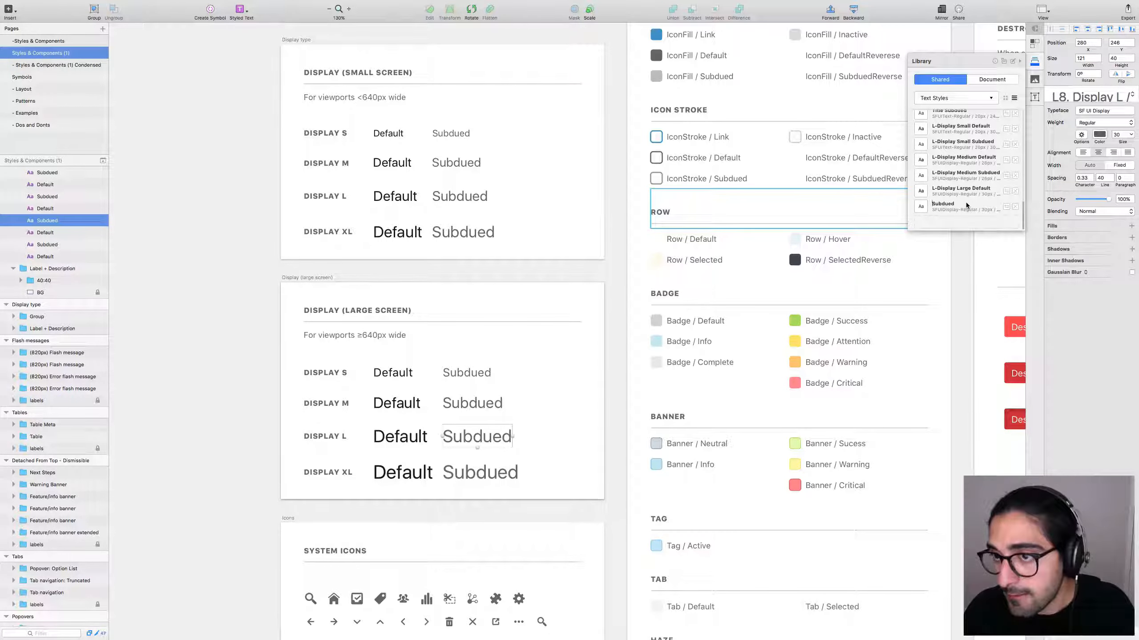
type("Laerge")
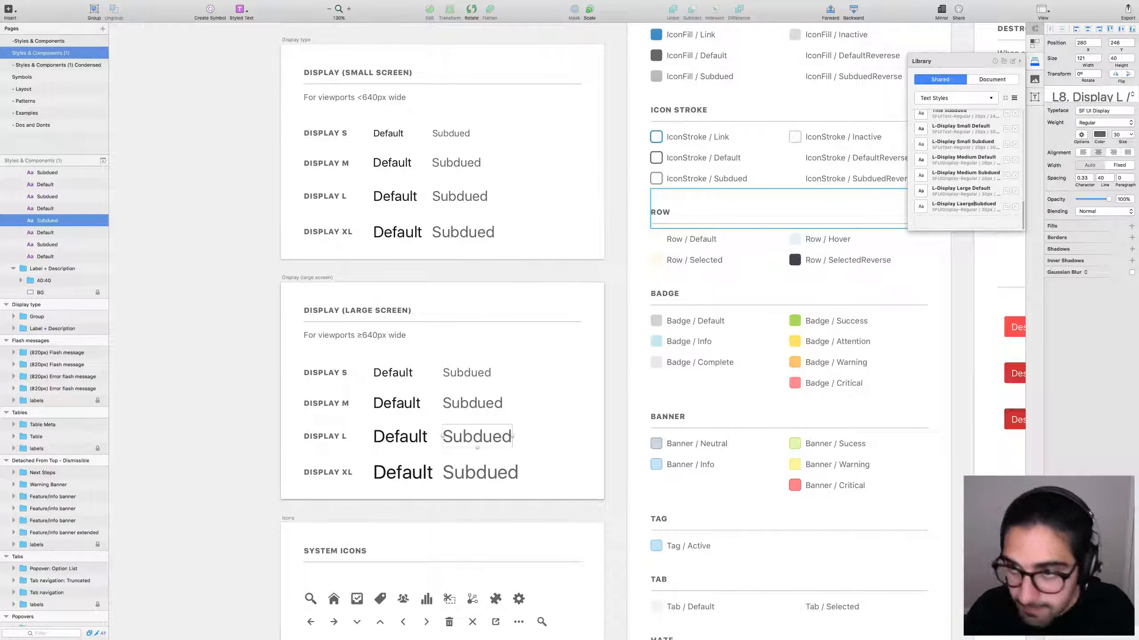
left_click(964, 204)
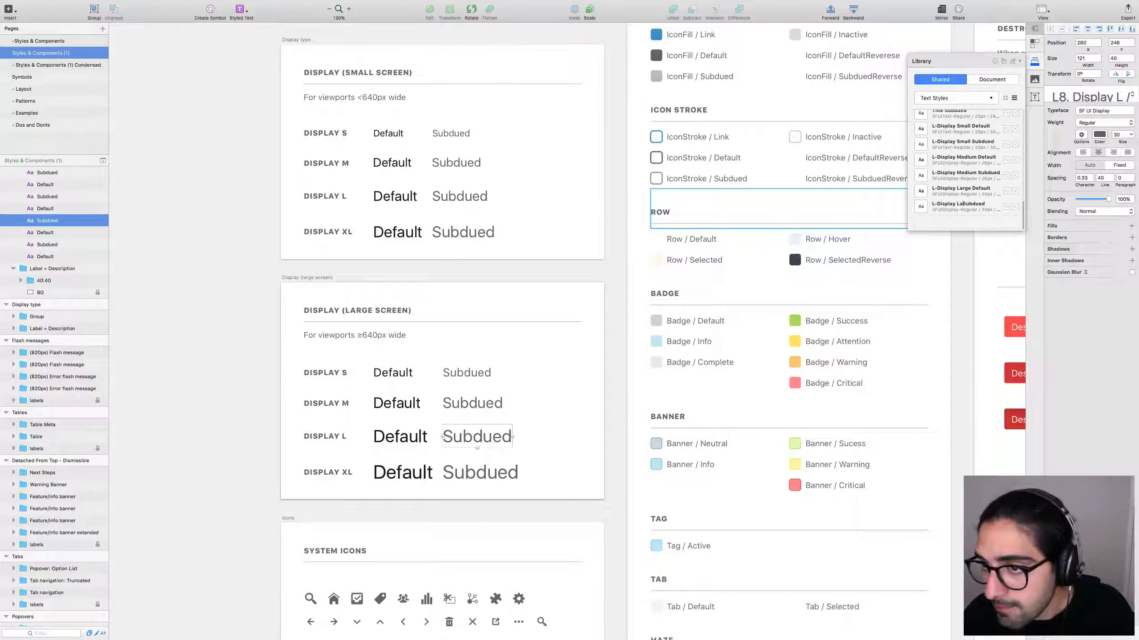
key("BackSpace")
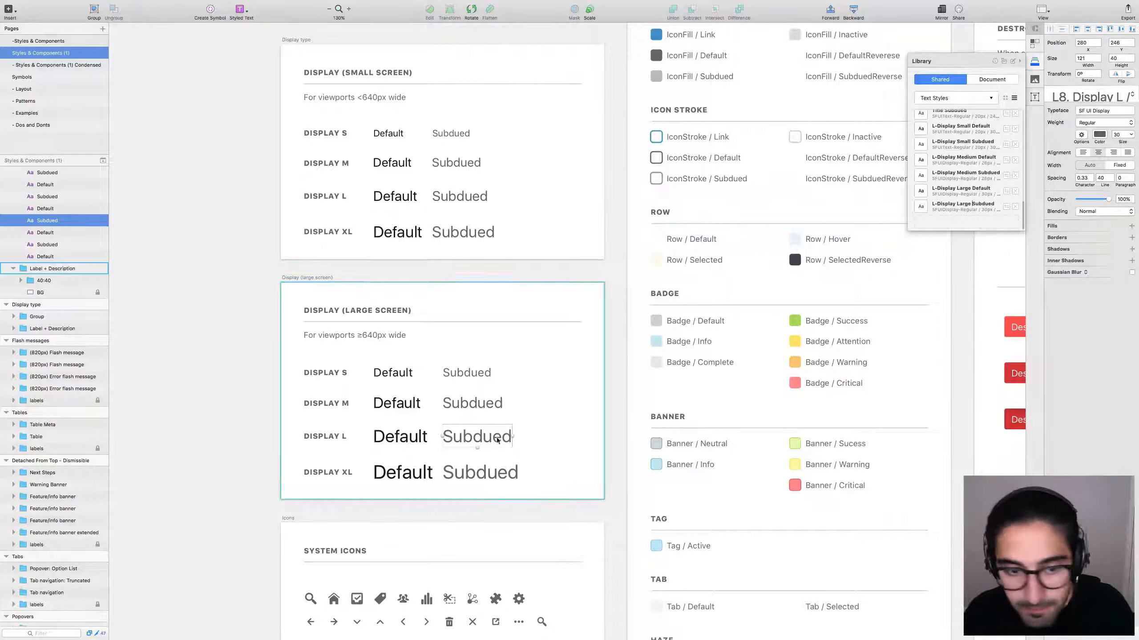
left_click(402, 472)
Add the Display XL Default style to the library, named L-Display XL Default.
left_click(968, 222)
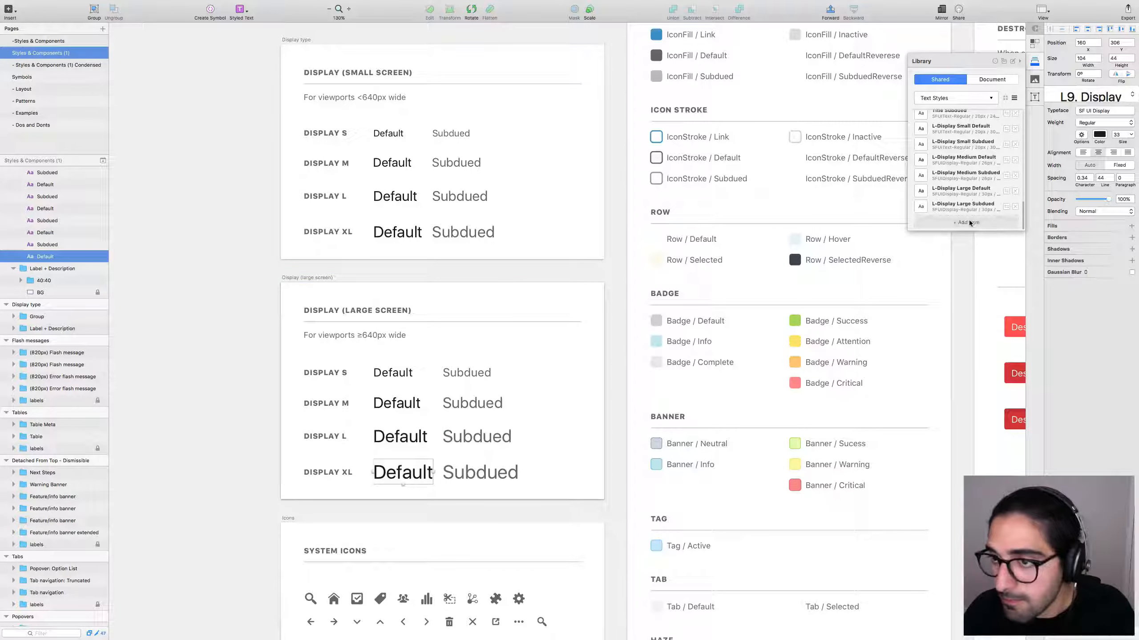
double_click(944, 221)
type("L-Display Default")
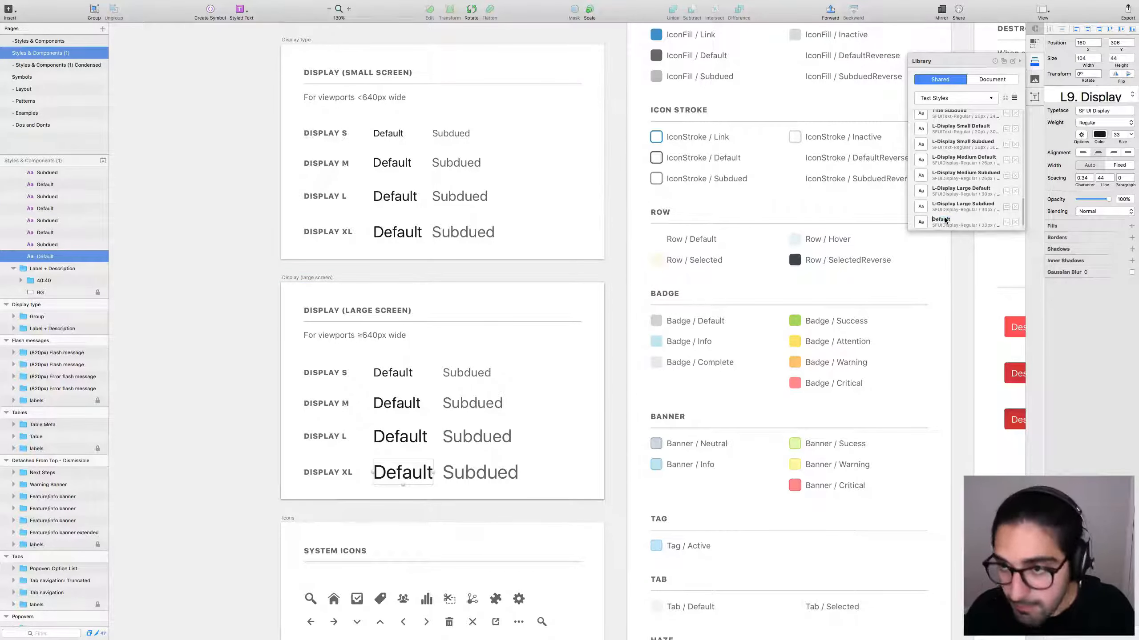
left_click(960, 220)
type("X")
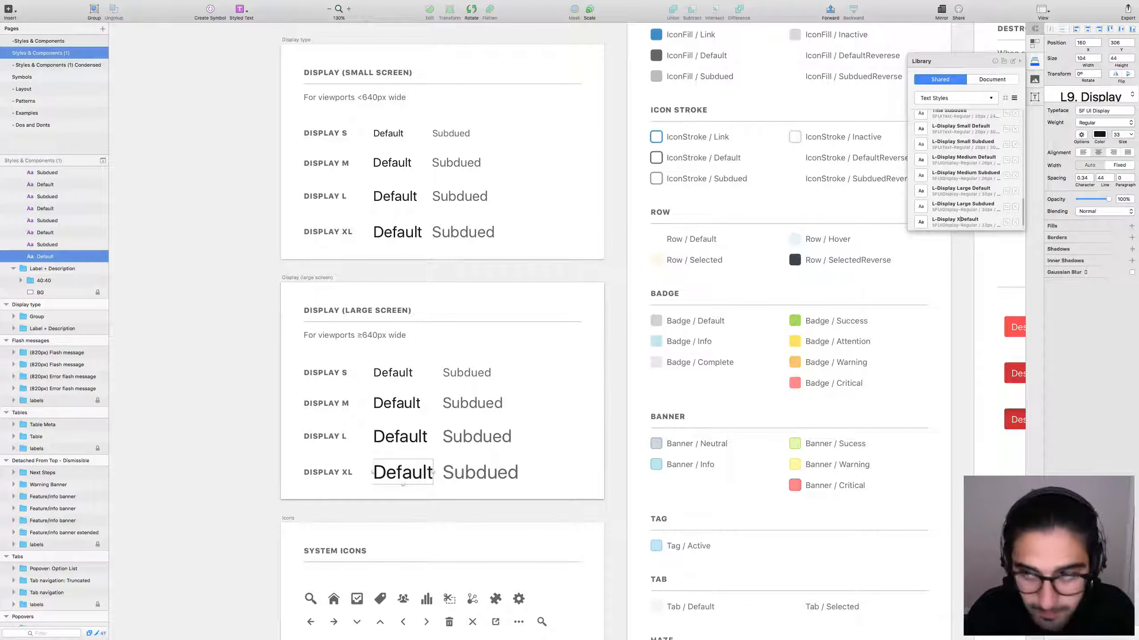
type("Large")
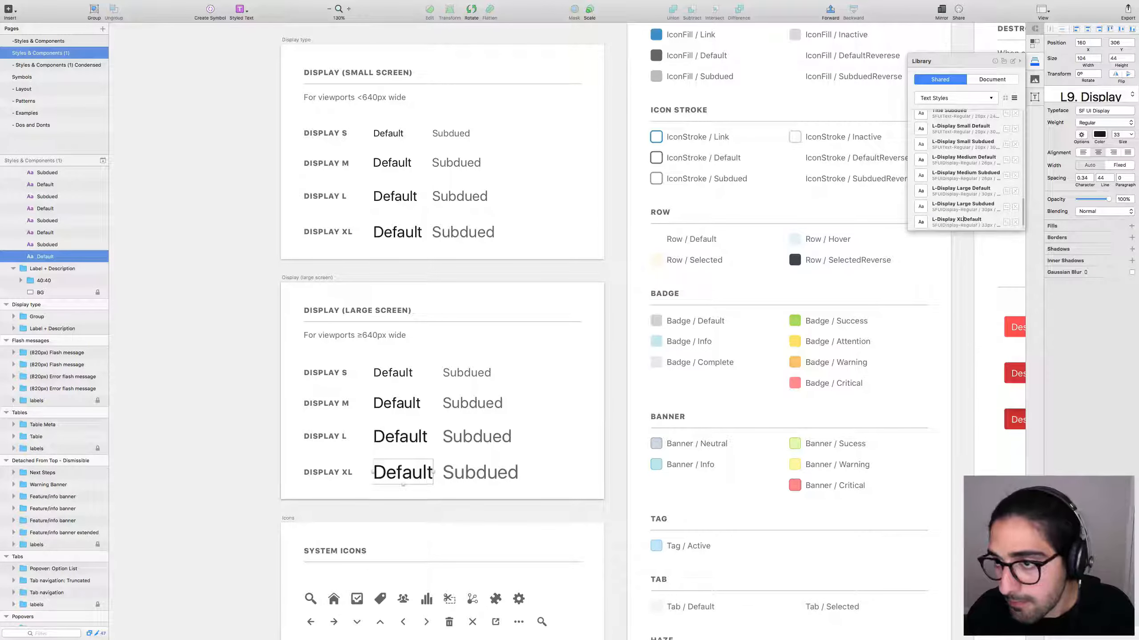
key("BackSpace")
key("BackSpace")
key("BackSpace")
key("BackSpace")
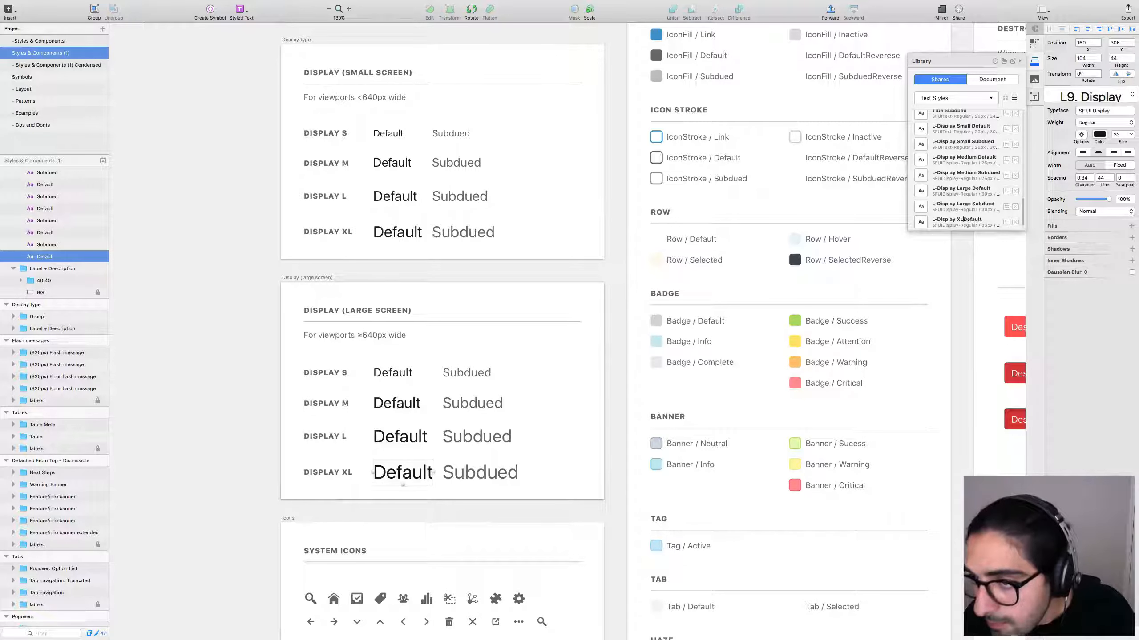
Add the Display XL Subdued style and give its name the L-Display prefix.
left_click(480, 473)
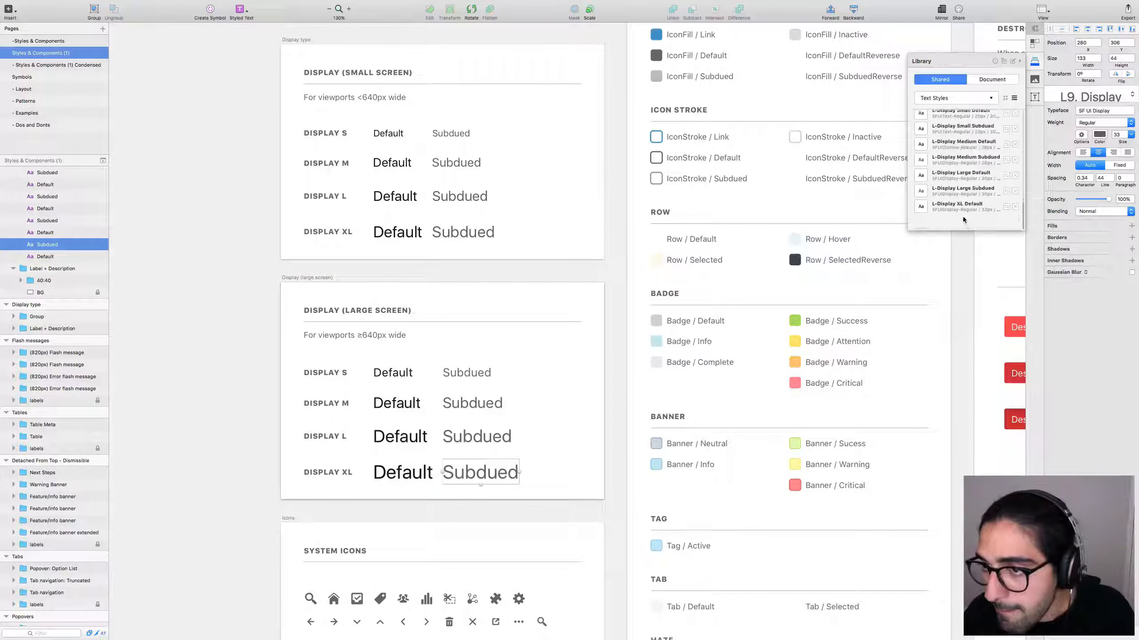
left_click(962, 227)
left_click(963, 228)
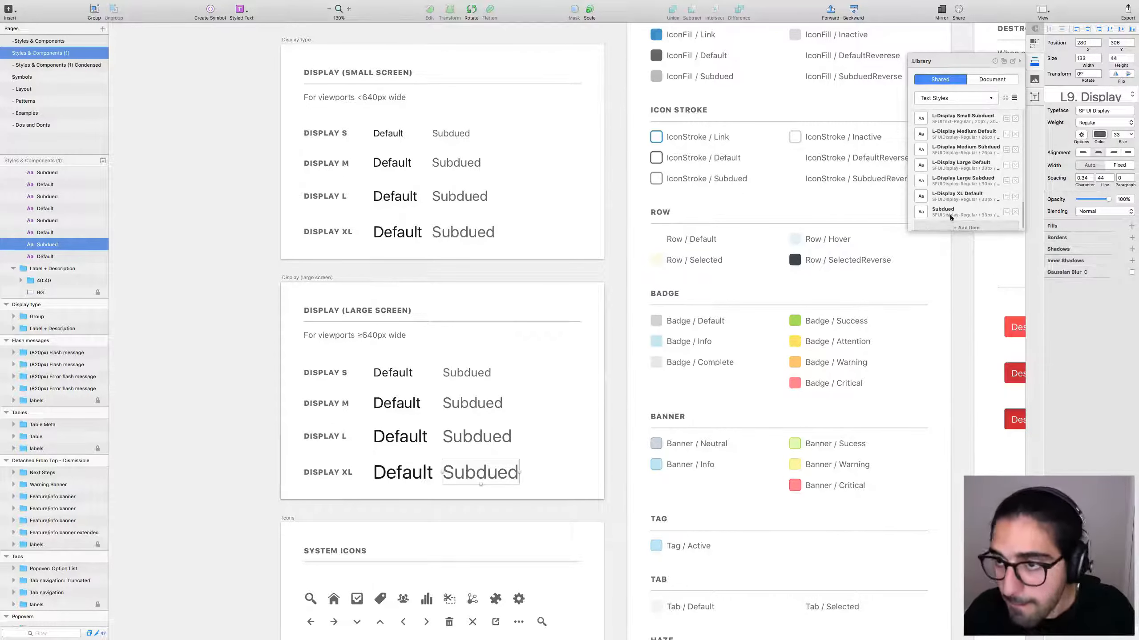
left_click(645, 199)
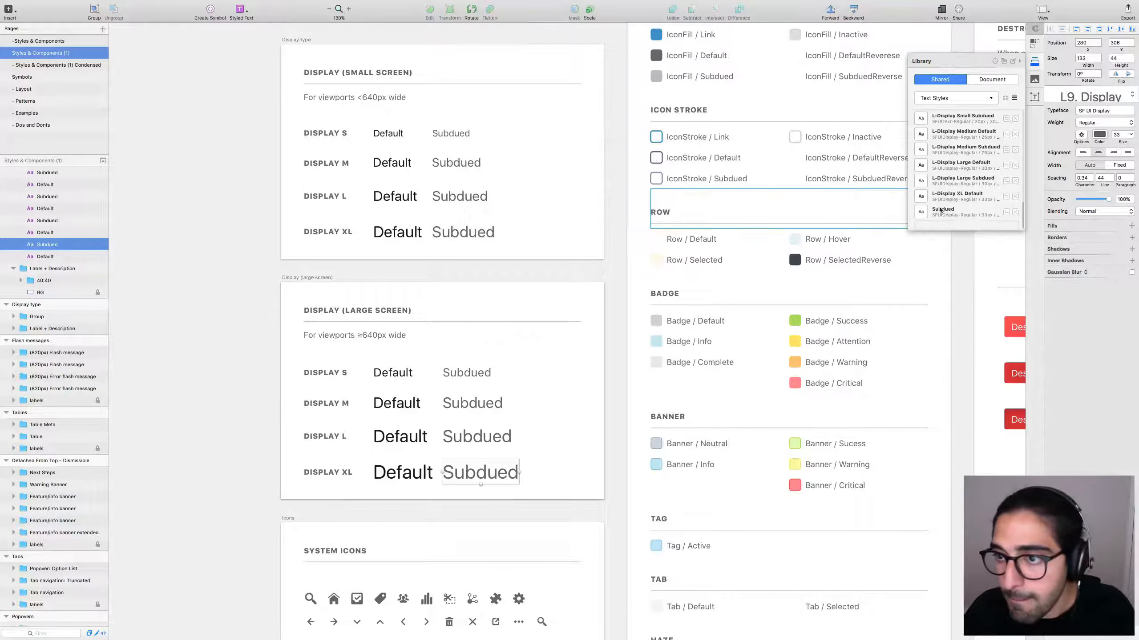
type("L-Display")
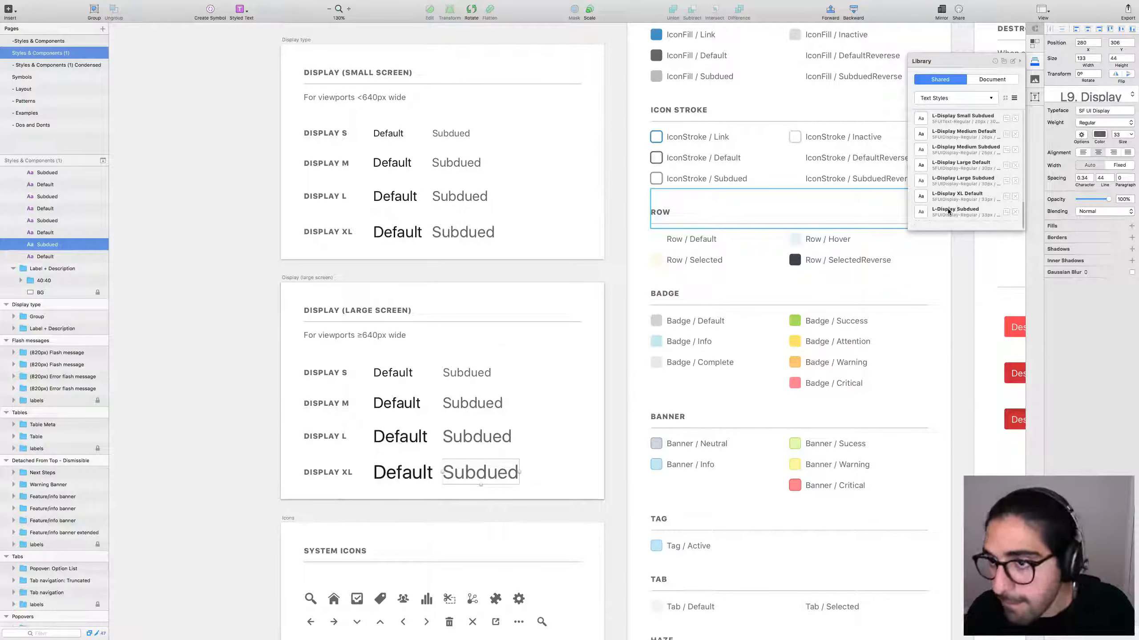
Finish the L-Display XL Subdued name and shorten Large to L in both Large styles.
type("XL")
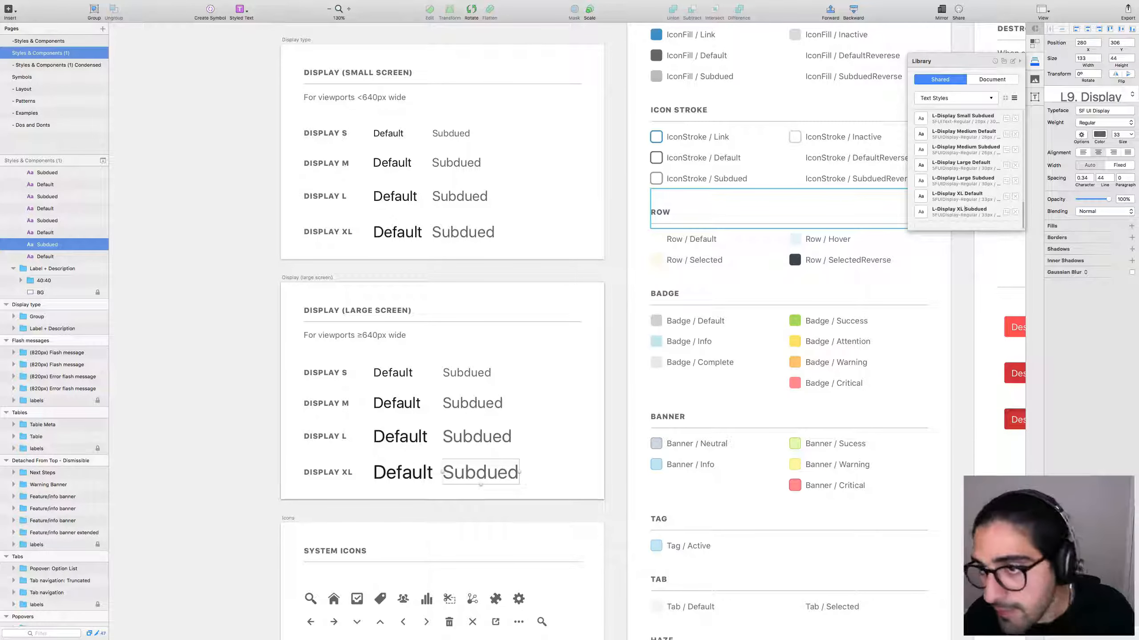
double_click(960, 179)
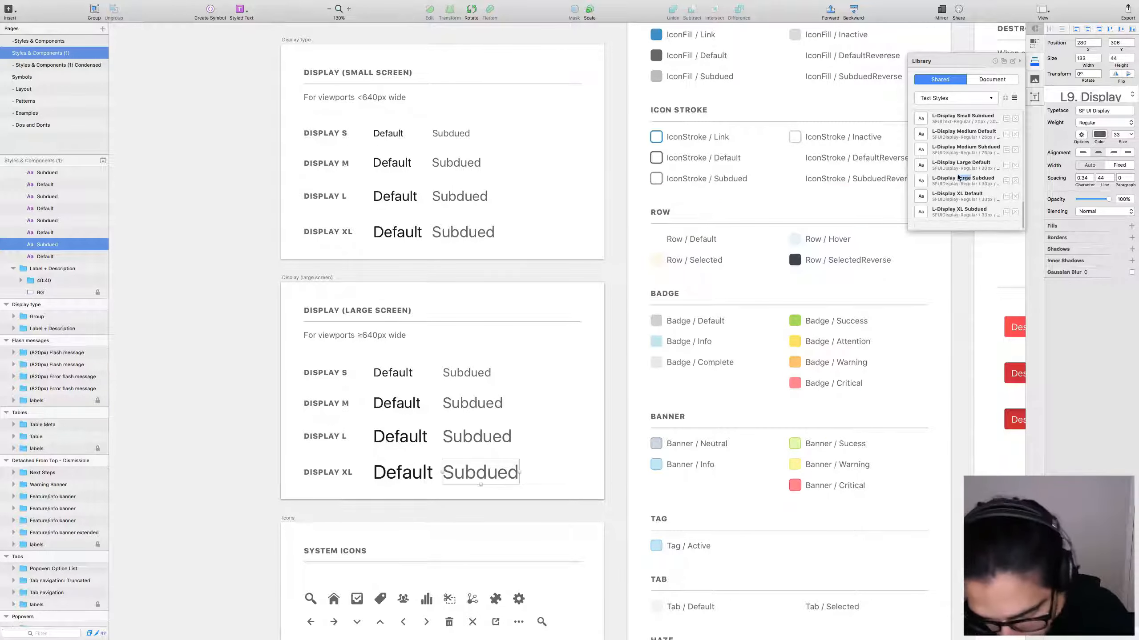
type("L")
double_click(961, 162)
type("L")
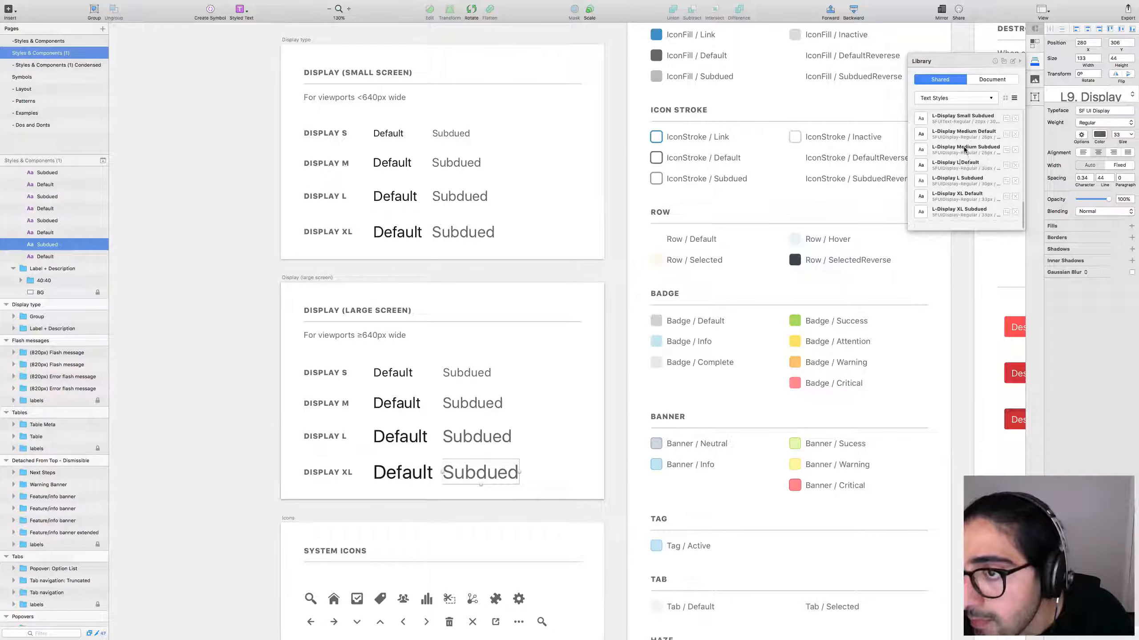
Shorten Medium to M and Small to S in the Default and Subdued style names.
double_click(965, 147)
type("M")
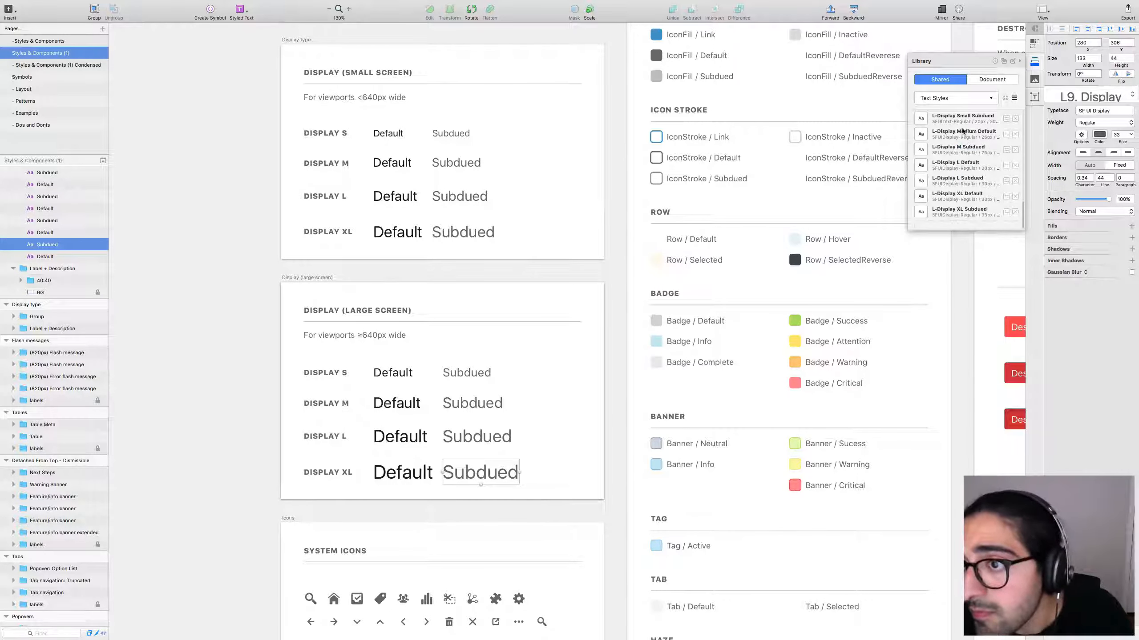
double_click(962, 131)
type("M")
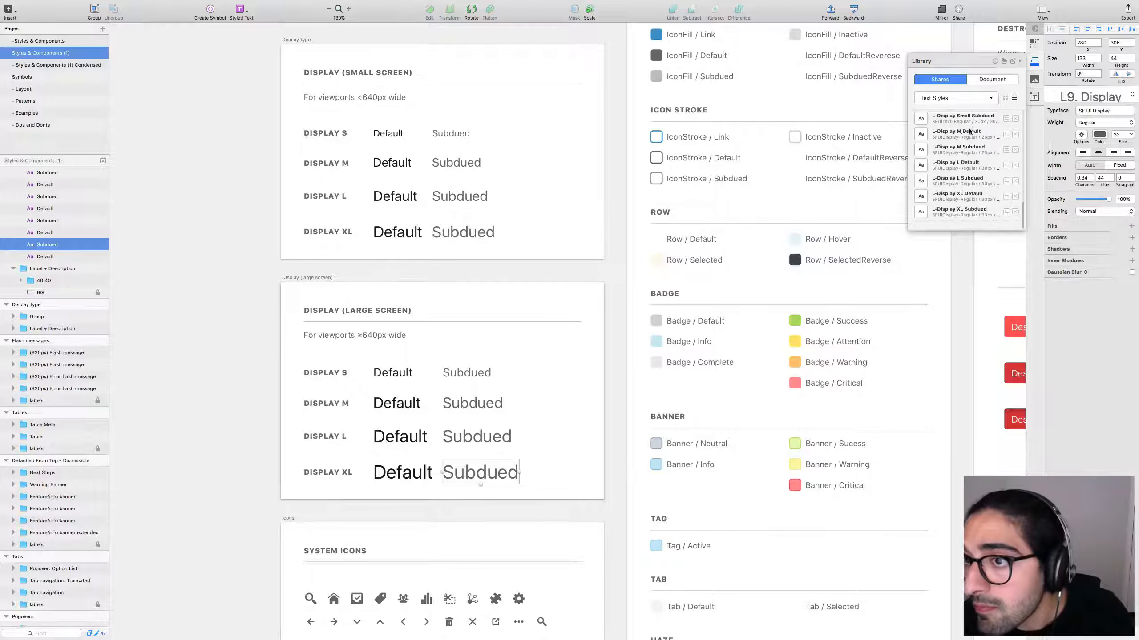
scroll(968, 144, "up", 3)
double_click(966, 169)
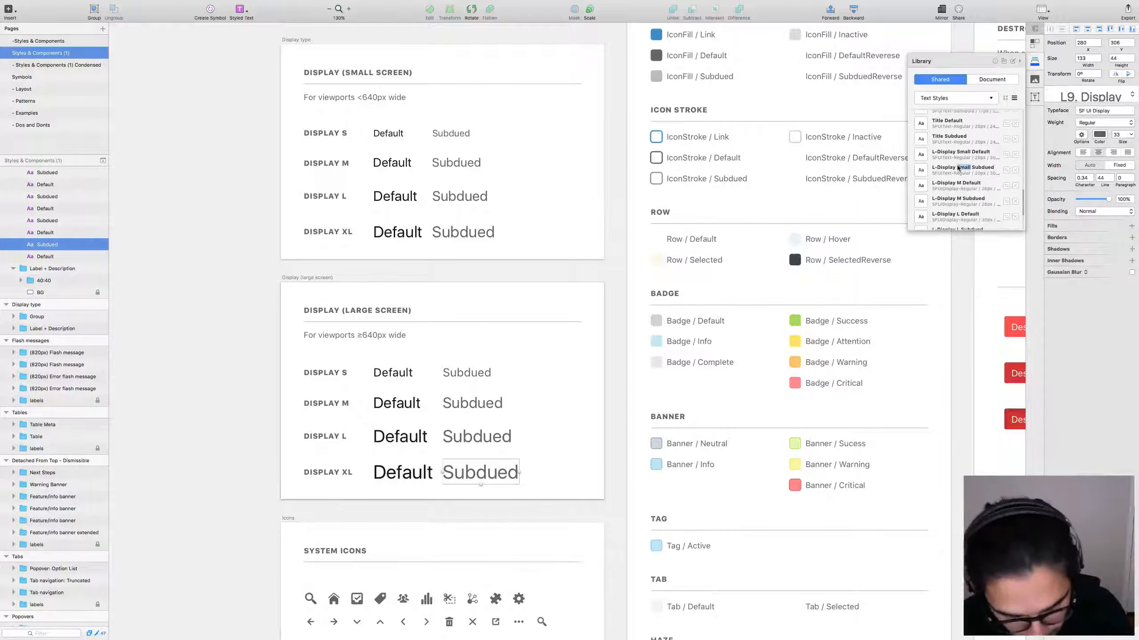
type("S")
double_click(963, 152)
type("S")
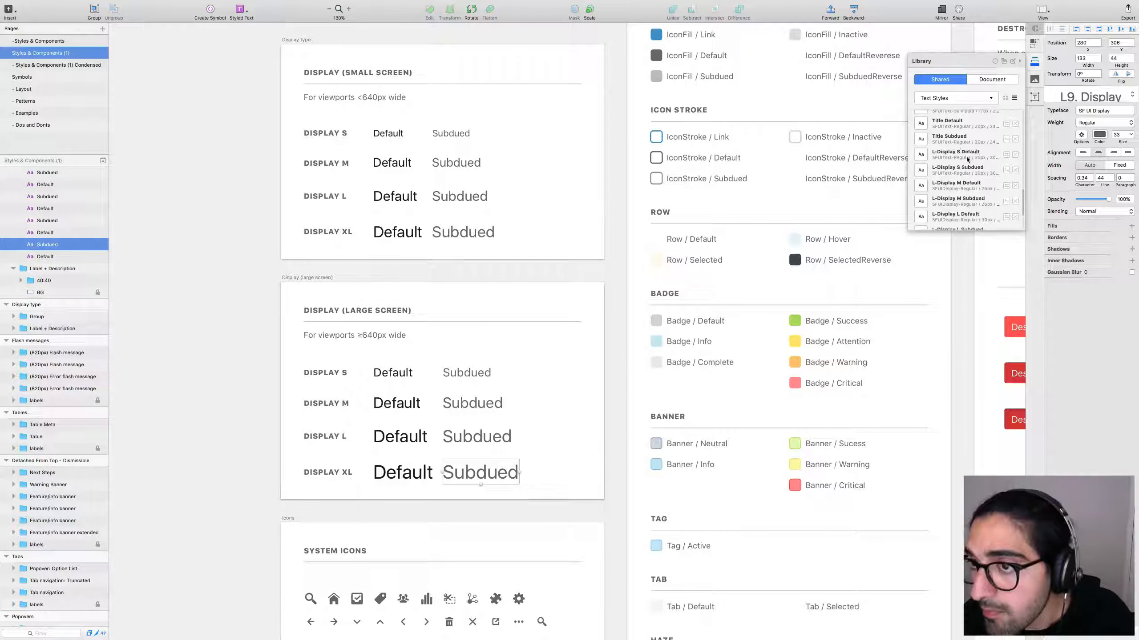
scroll(974, 148, "up", 10)
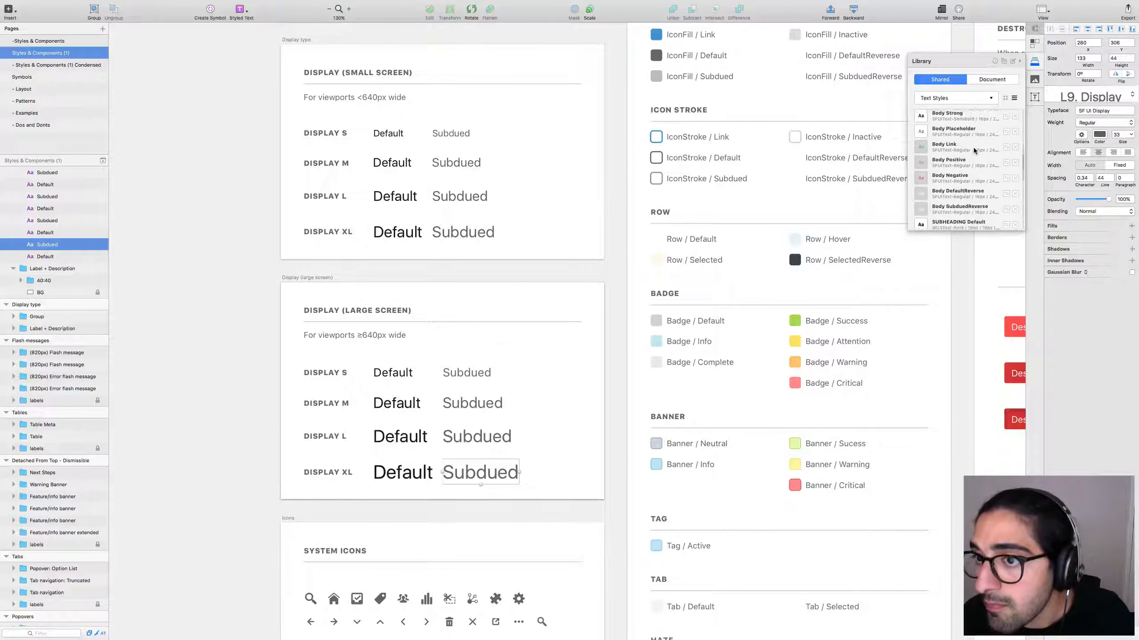
scroll(973, 151, "up", 1)
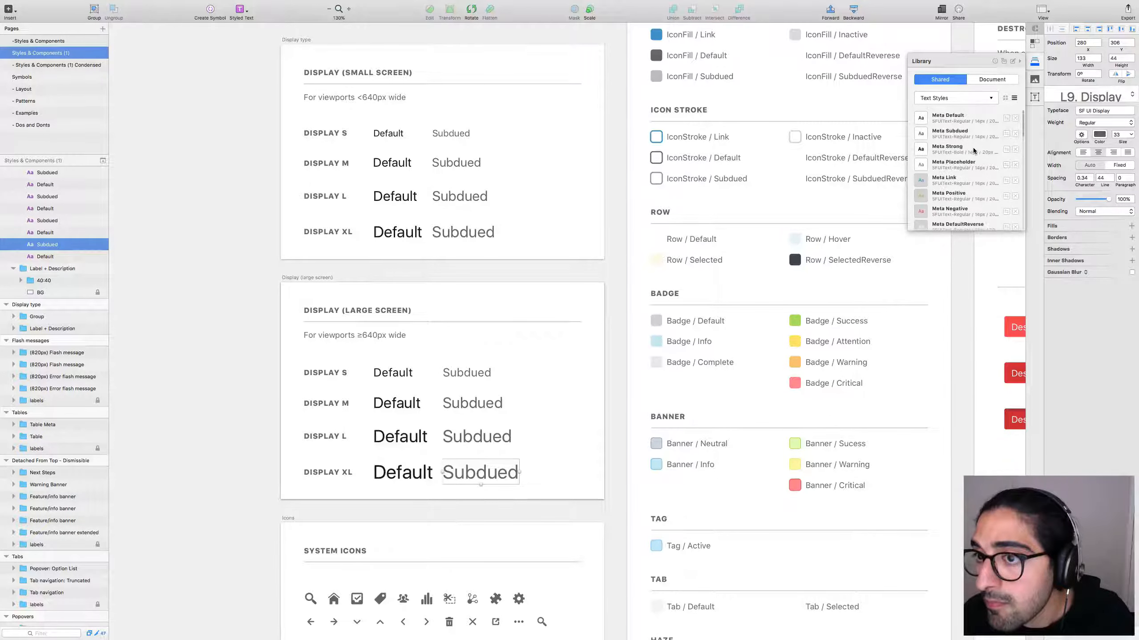
left_click(1005, 99)
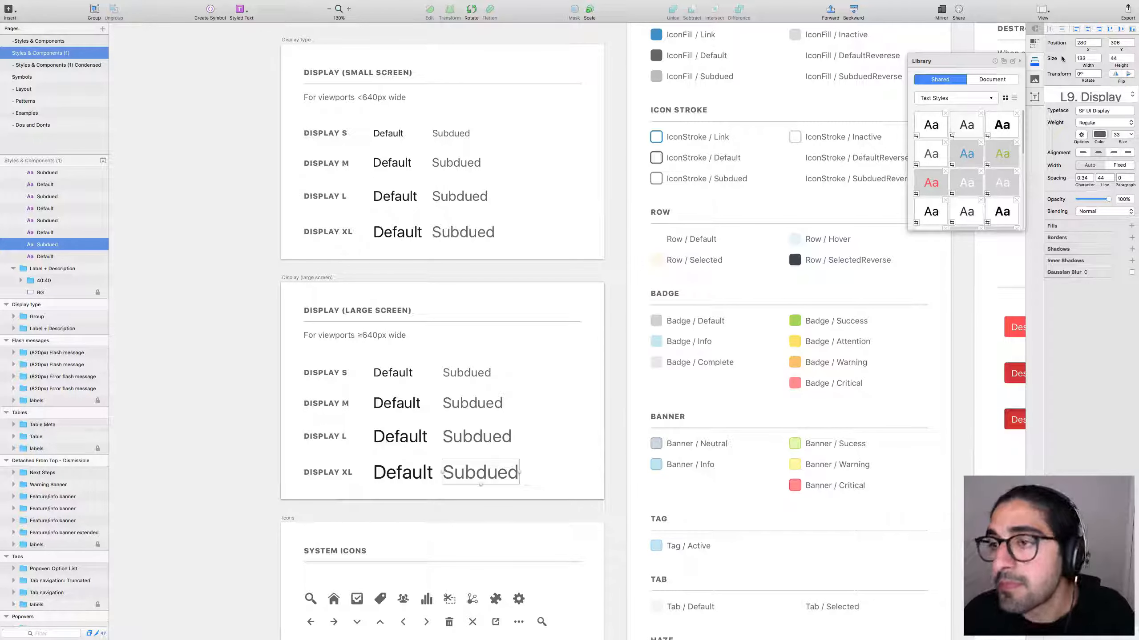
left_click(1014, 98)
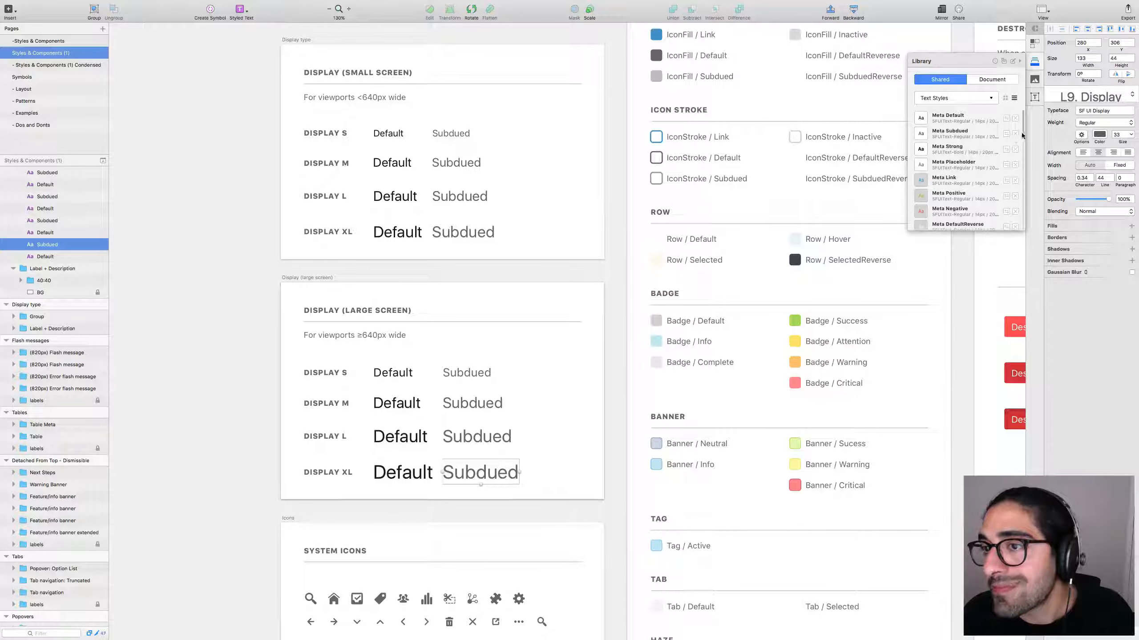
left_click_drag(1021, 135, 1021, 227)
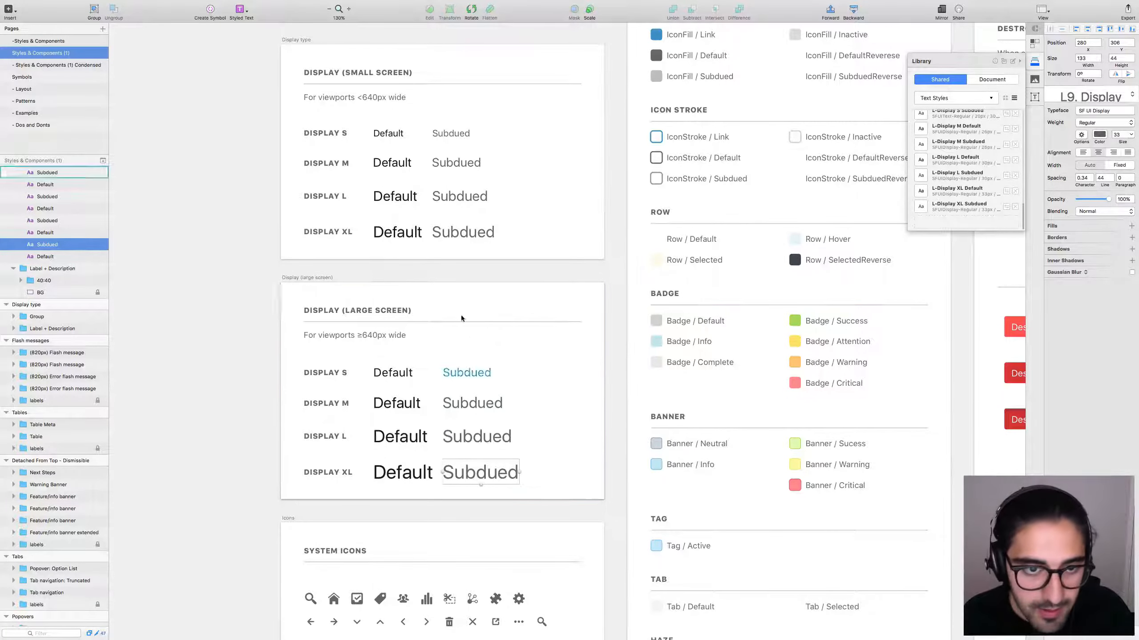
left_click(398, 232, "alt")
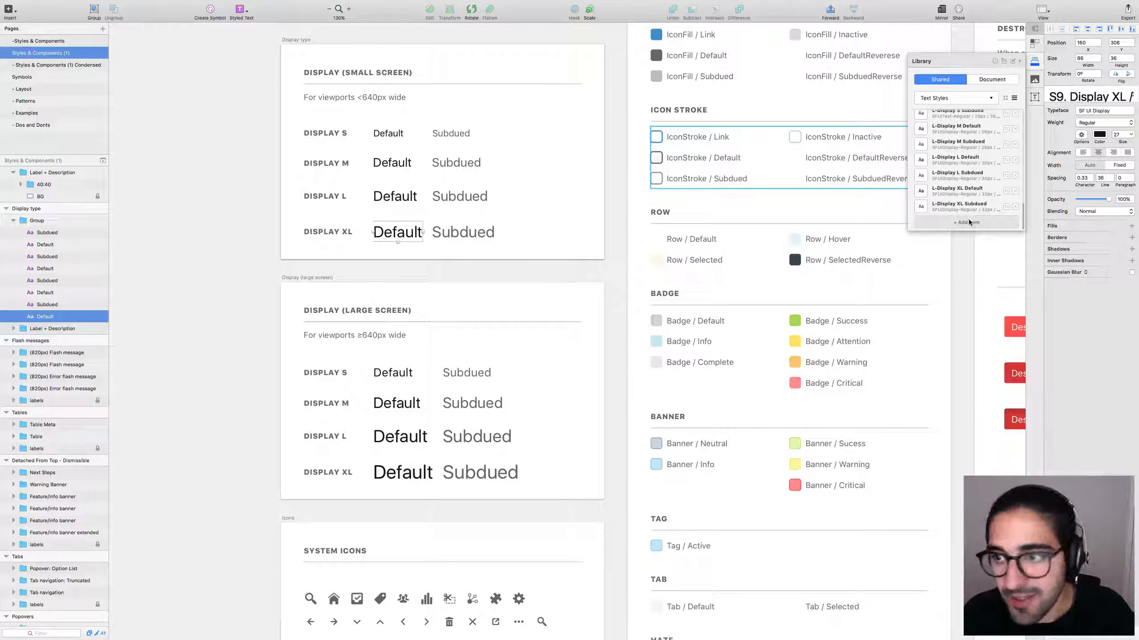
left_click(971, 222)
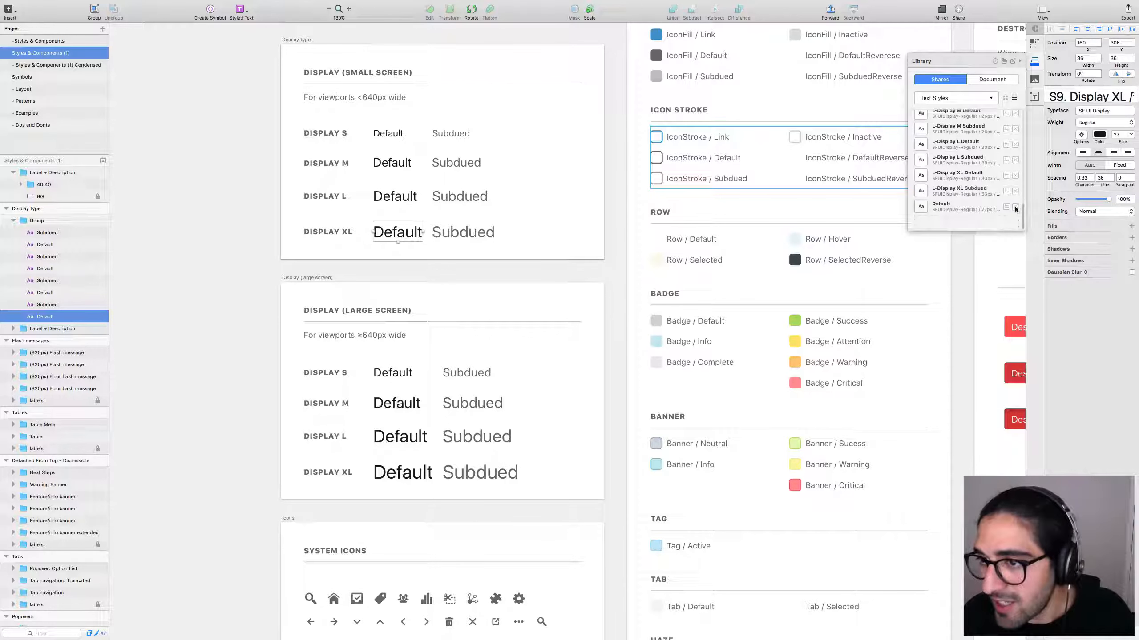
left_click(1015, 206)
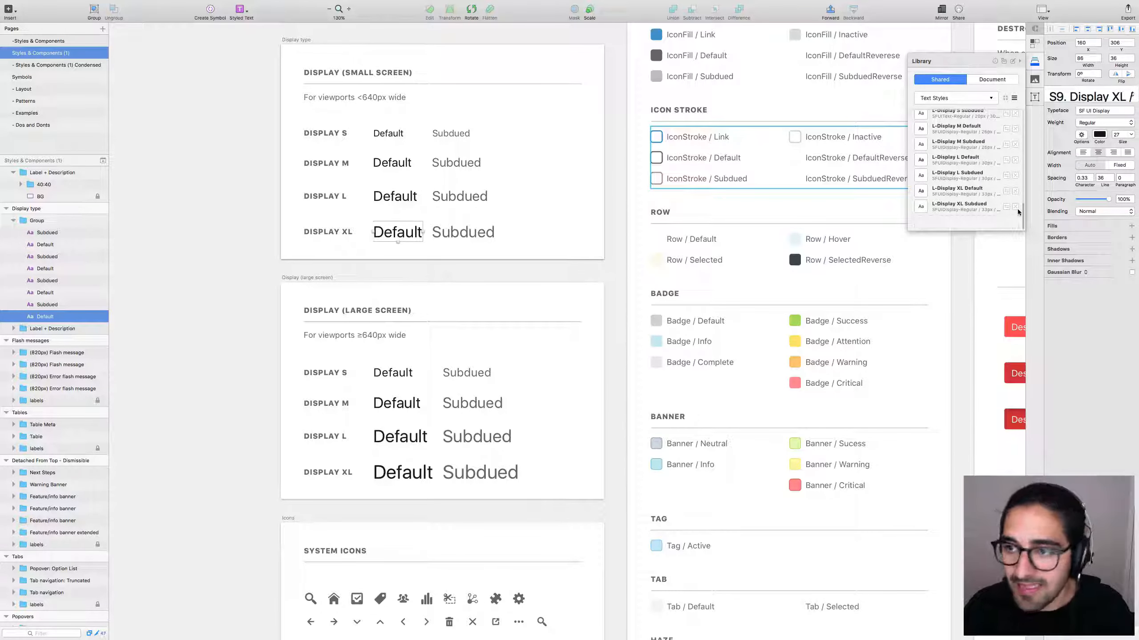
mouse_move(1012, 219)
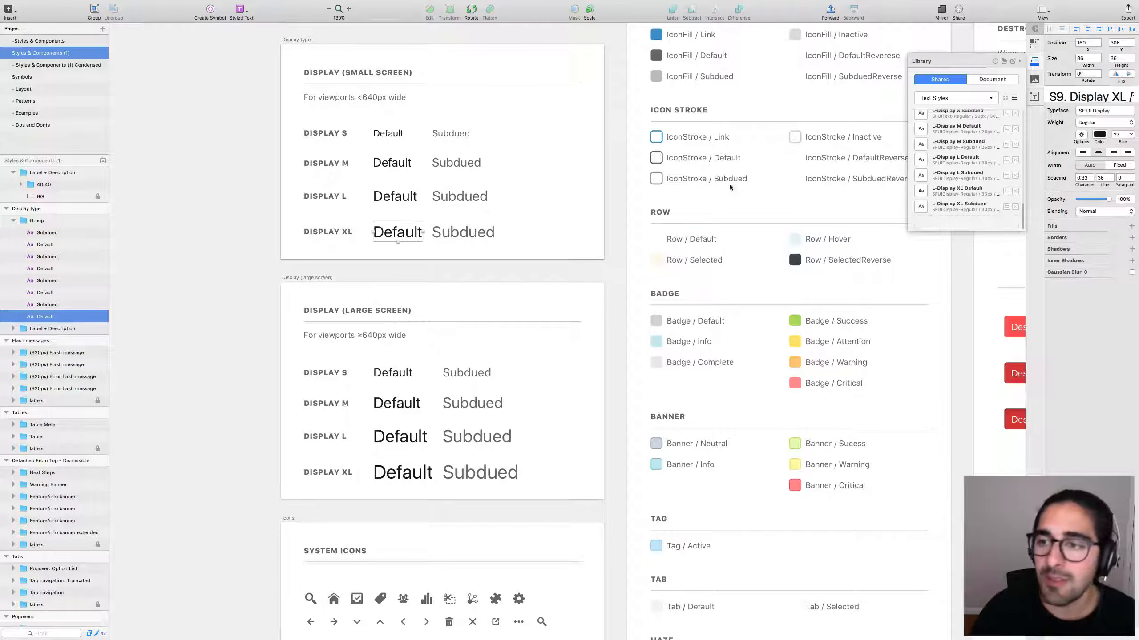
Deselect the text, zoom the canvas to 100%, and drag the inspector's left edge.
left_click(227, 317)
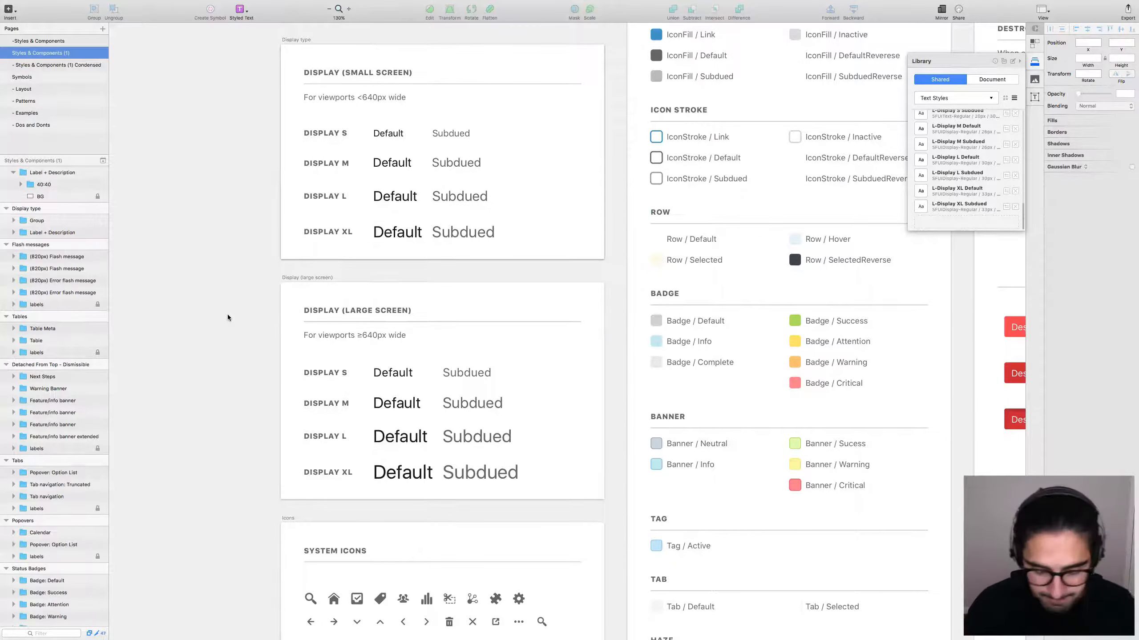
key("super+0")
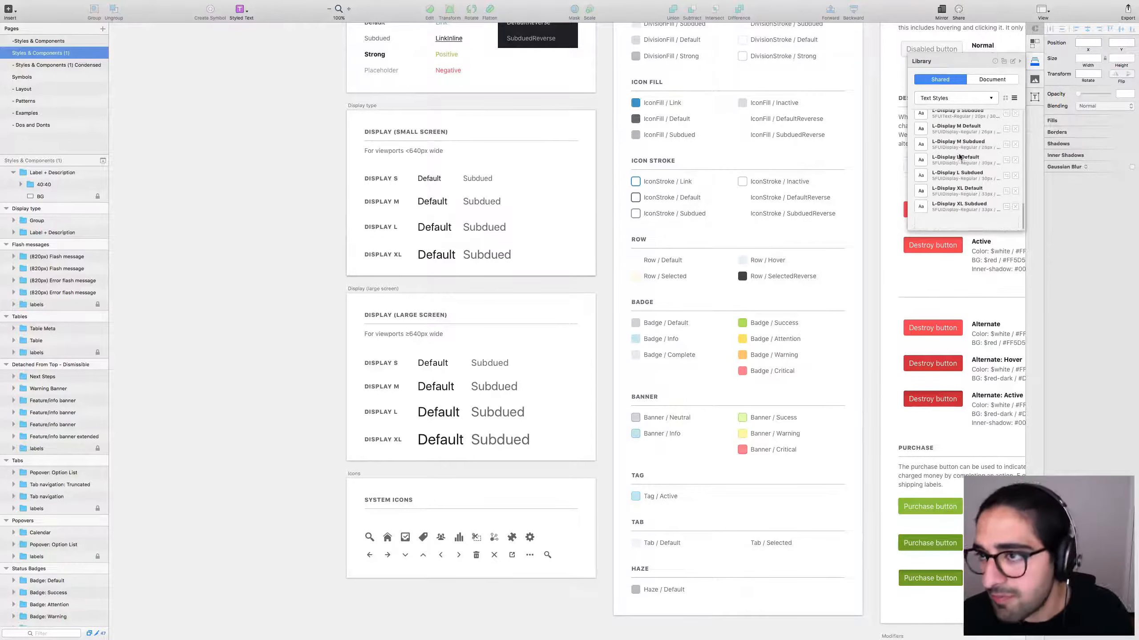
scroll(959, 157, "up", 10)
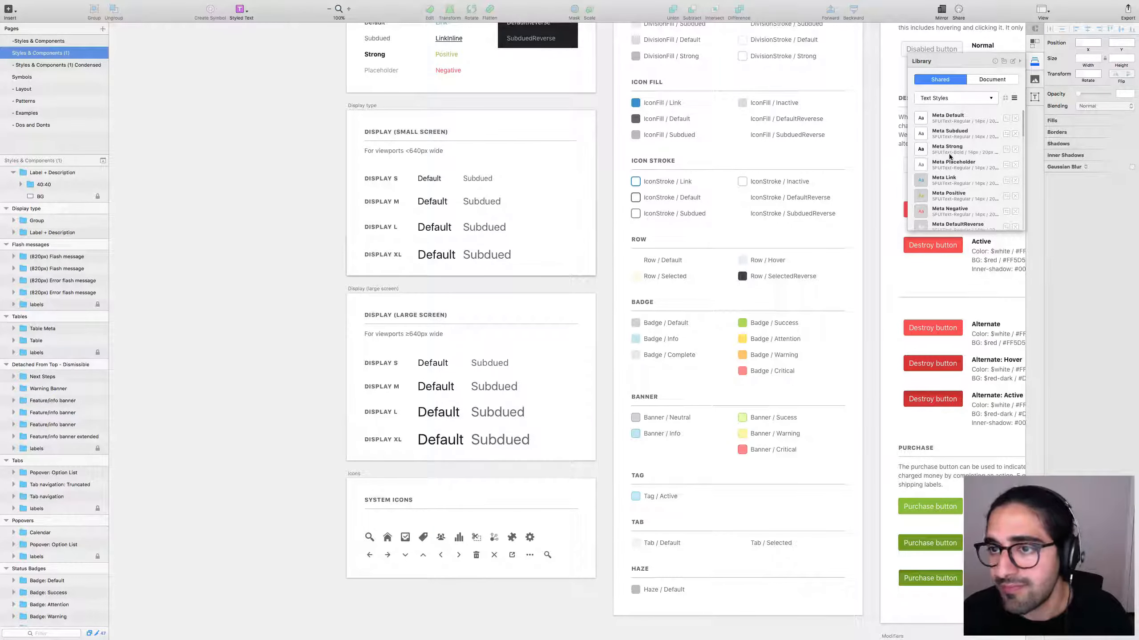
scroll(1020, 144, "down", 10)
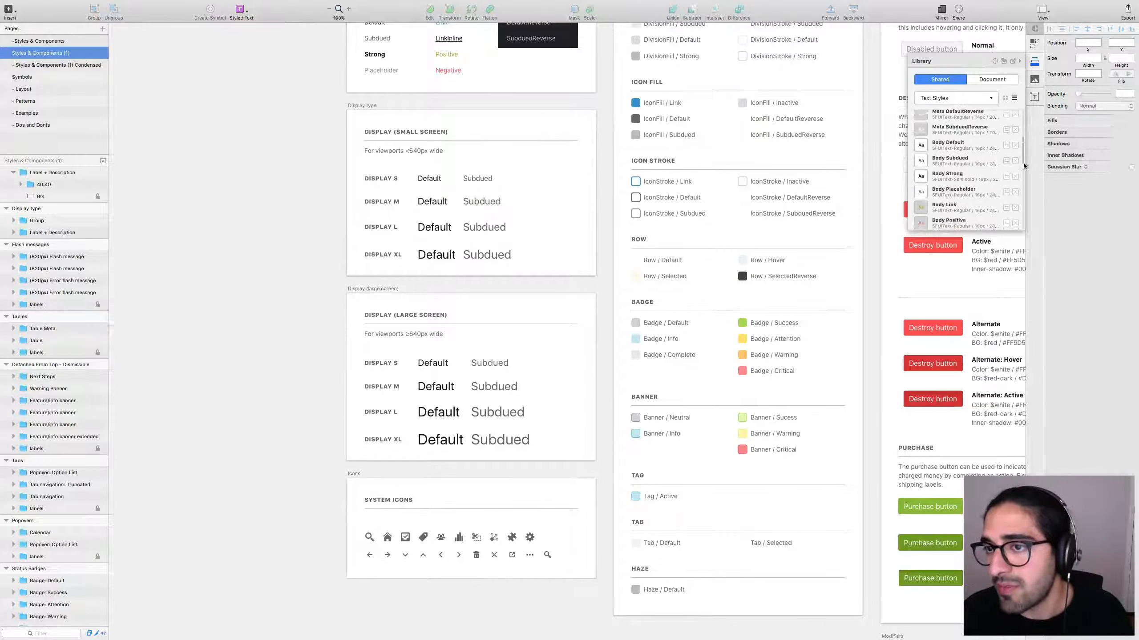
scroll(1018, 197, "up", 10)
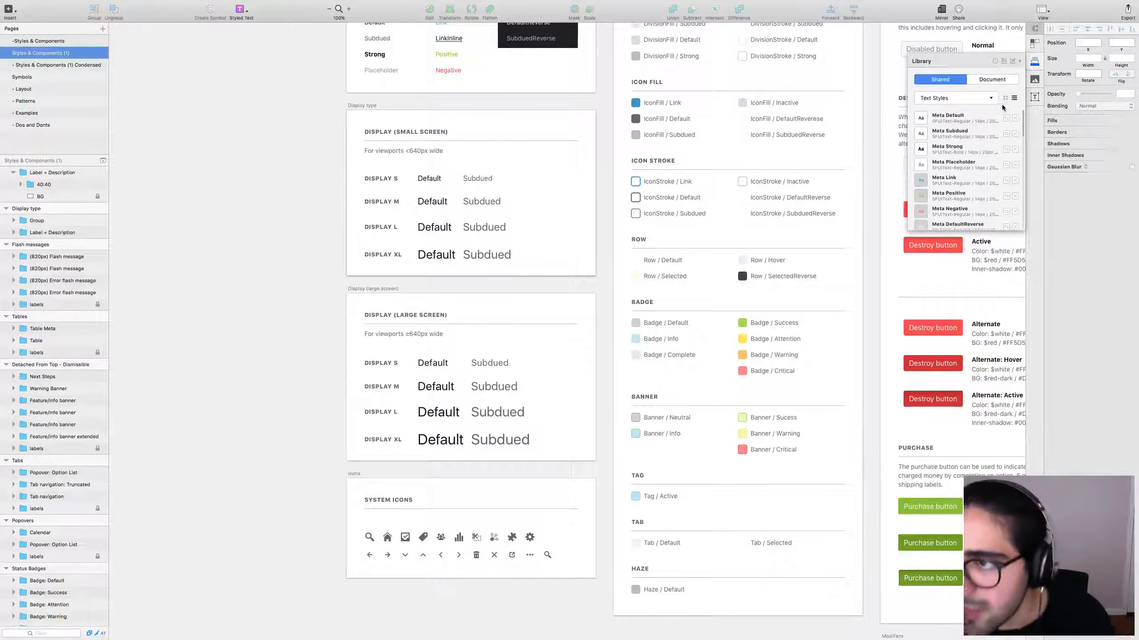
left_click_drag(1033, 96, 1028, 94)
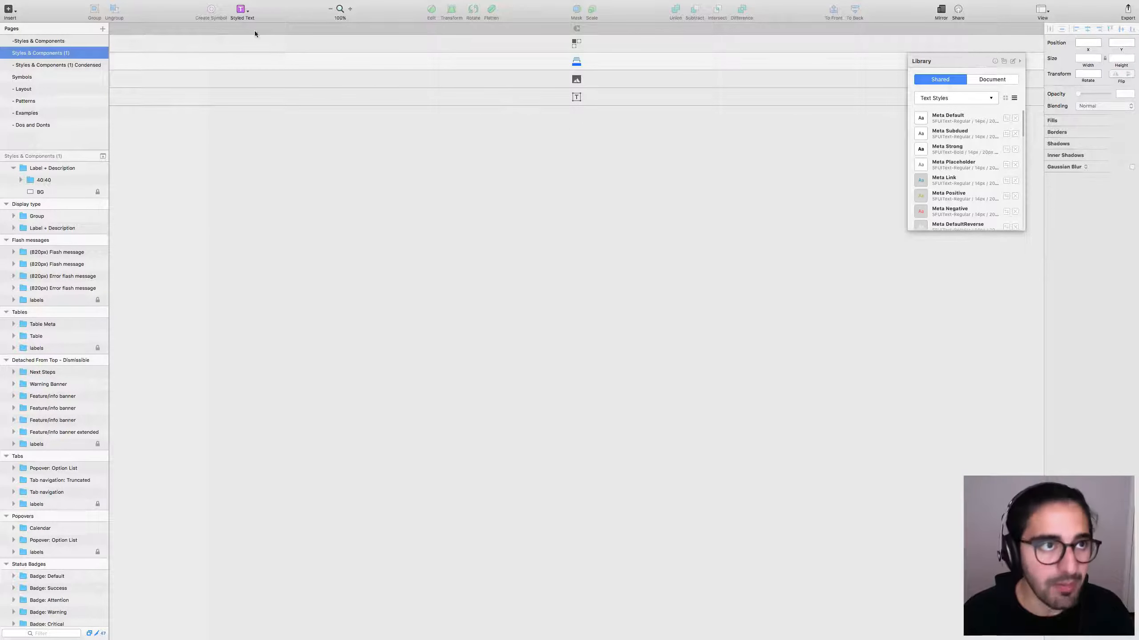
Turn off View > Show Inspector and dismiss the plugin's 'Nothing selected' alert.
left_click(262, 4)
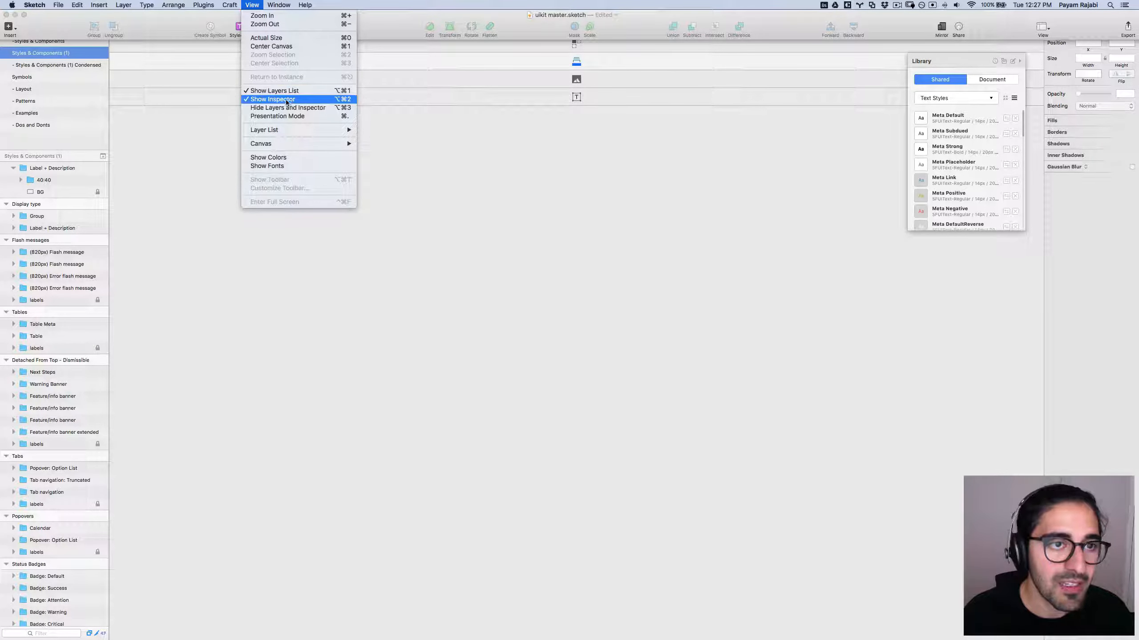
left_click(294, 98)
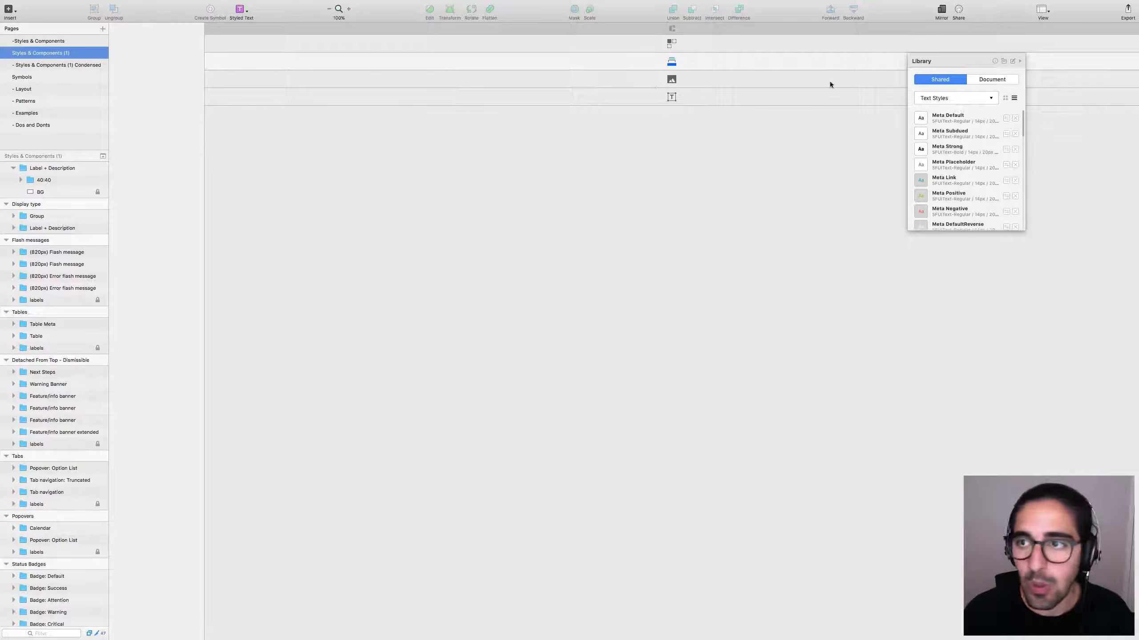
key("ctrl+alt+p")
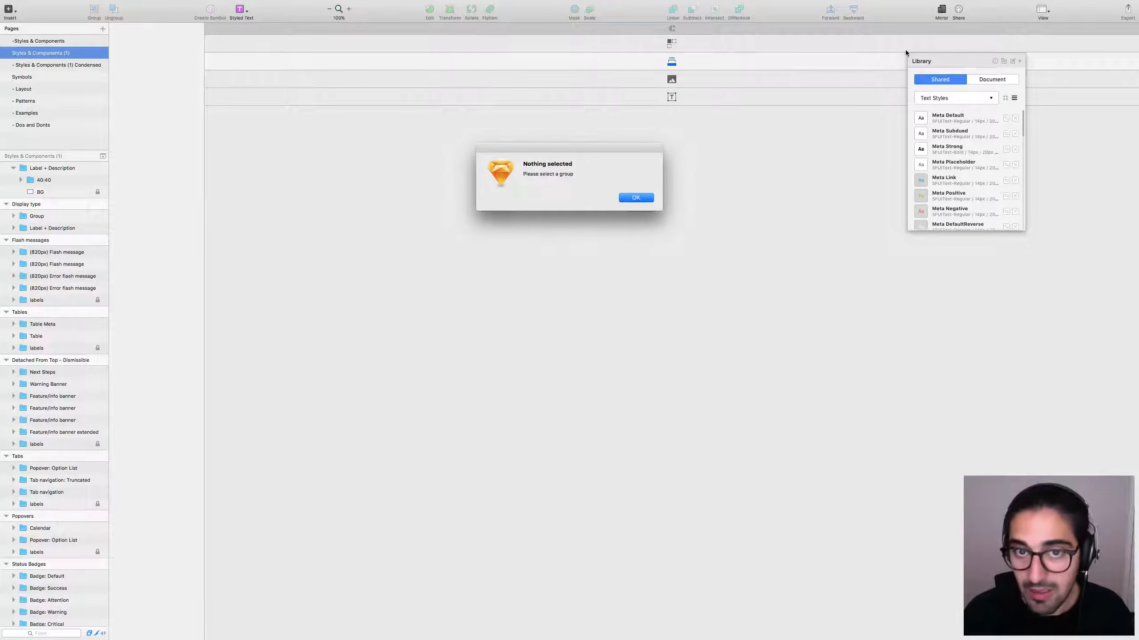
left_click(636, 198)
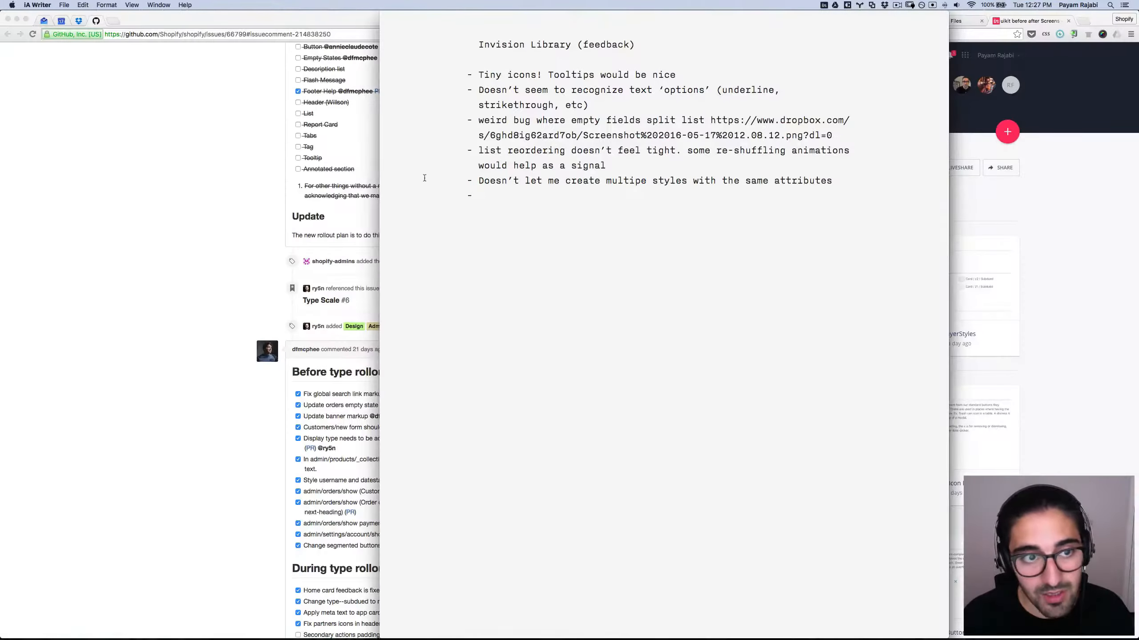
Switch to Finder and open uikit master.sketch from the Sketch folder.
key("super+Tab")
key("super+Tab")
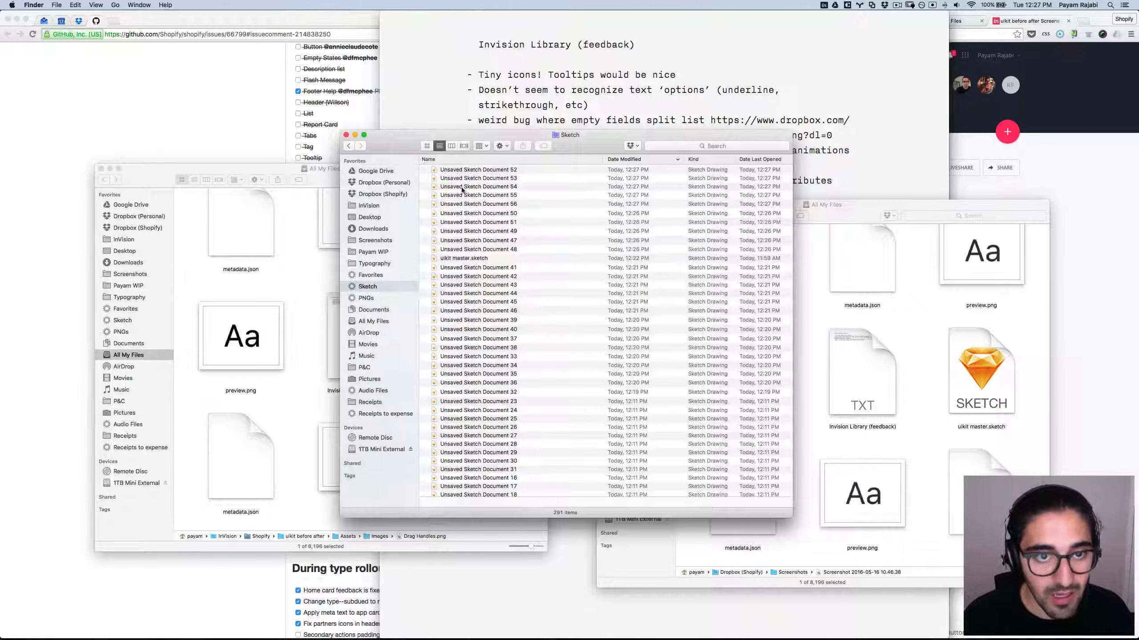
left_click(493, 244)
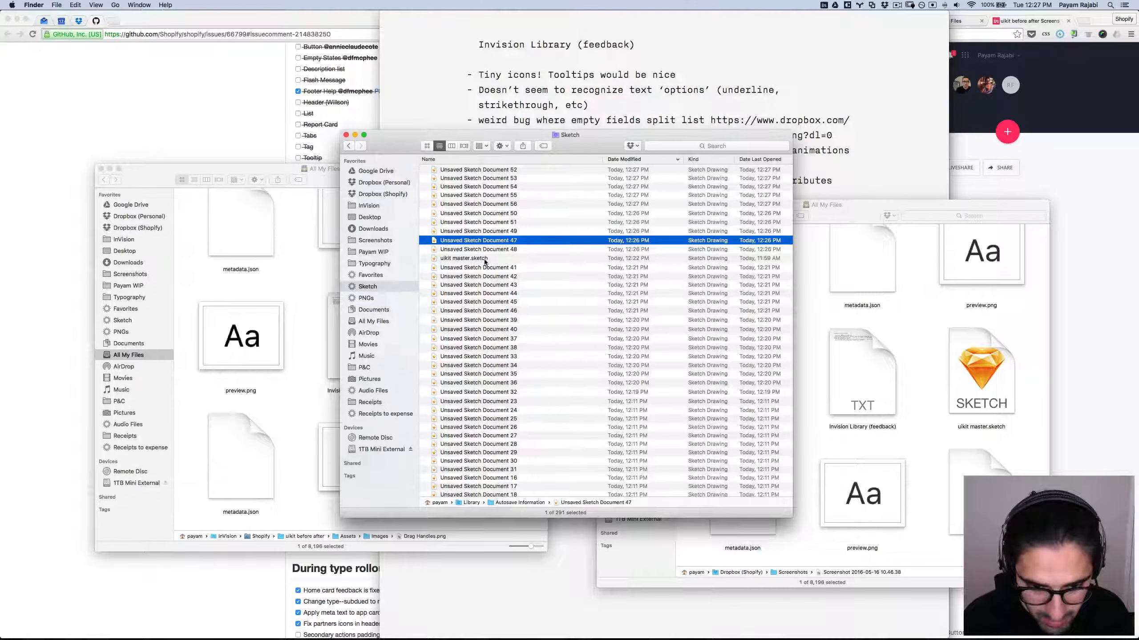
left_click(460, 261)
scroll(460, 263, "down", 10)
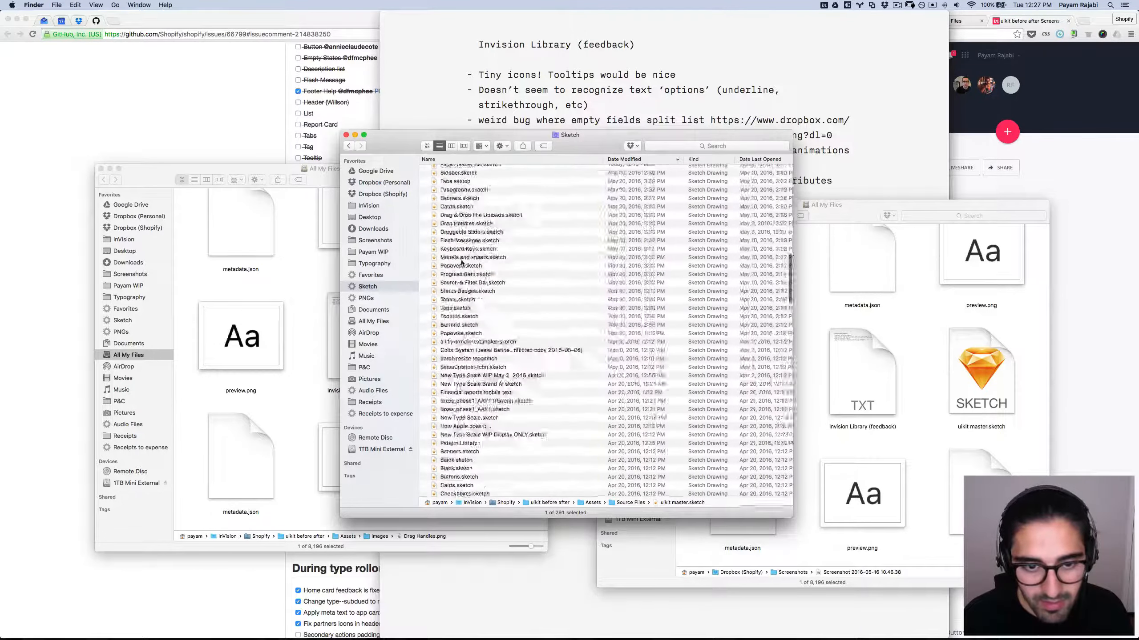
scroll(462, 260, "up", 9)
scroll(462, 260, "up", 2)
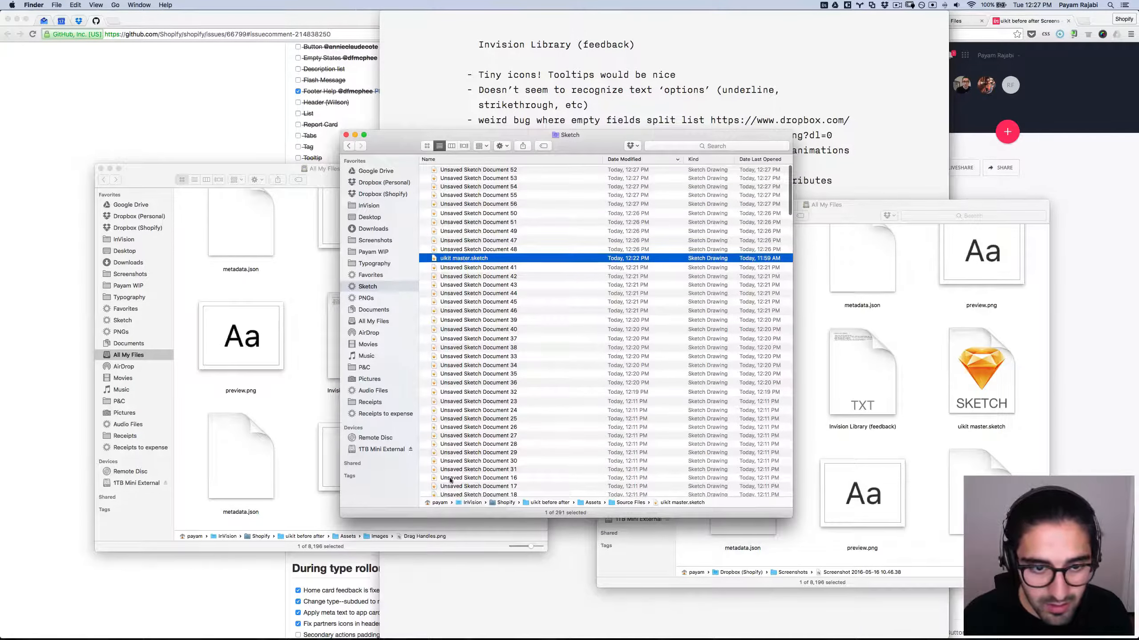
double_click(433, 259)
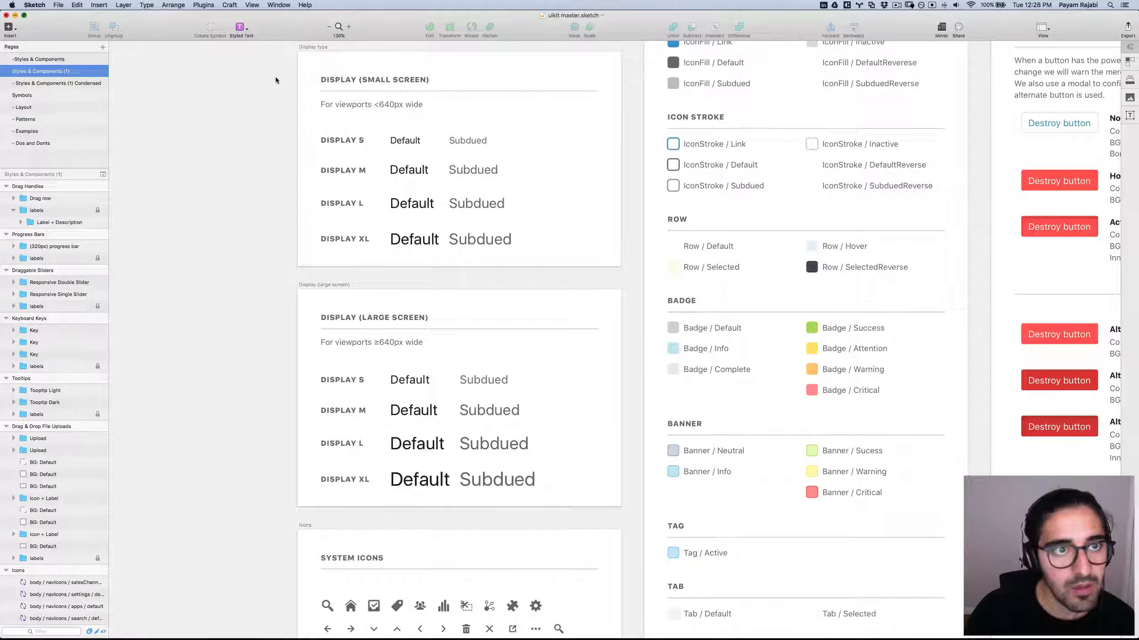
Go full screen, close Preferences, zoom to 100% and show the inspector with Cmd+Alt+2.
key("ctrl+super+f")
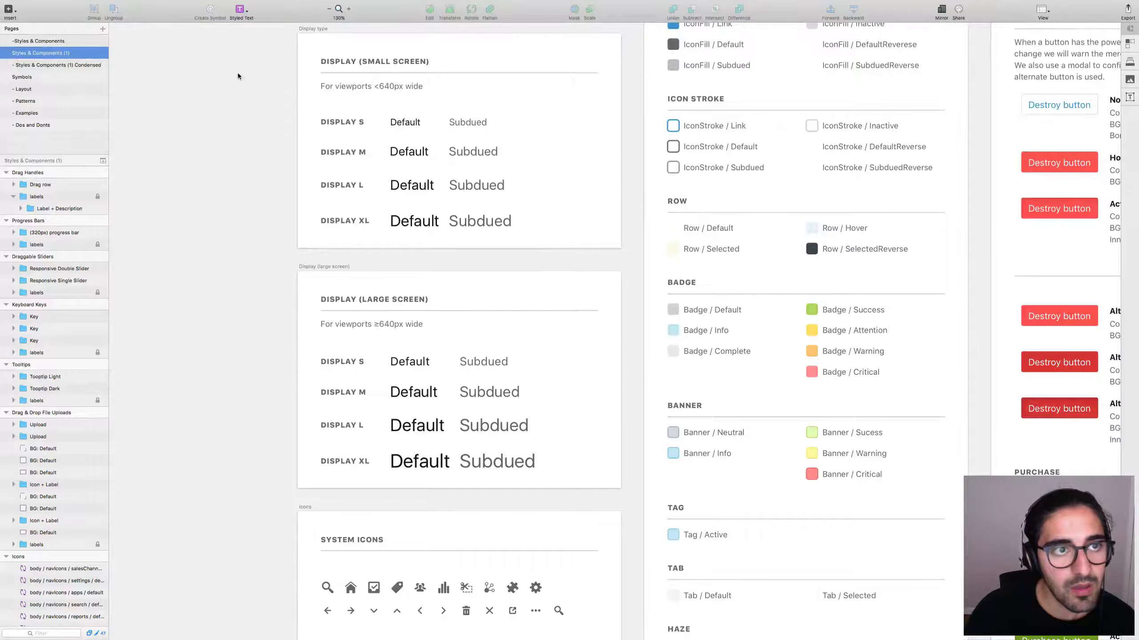
key("super+comma")
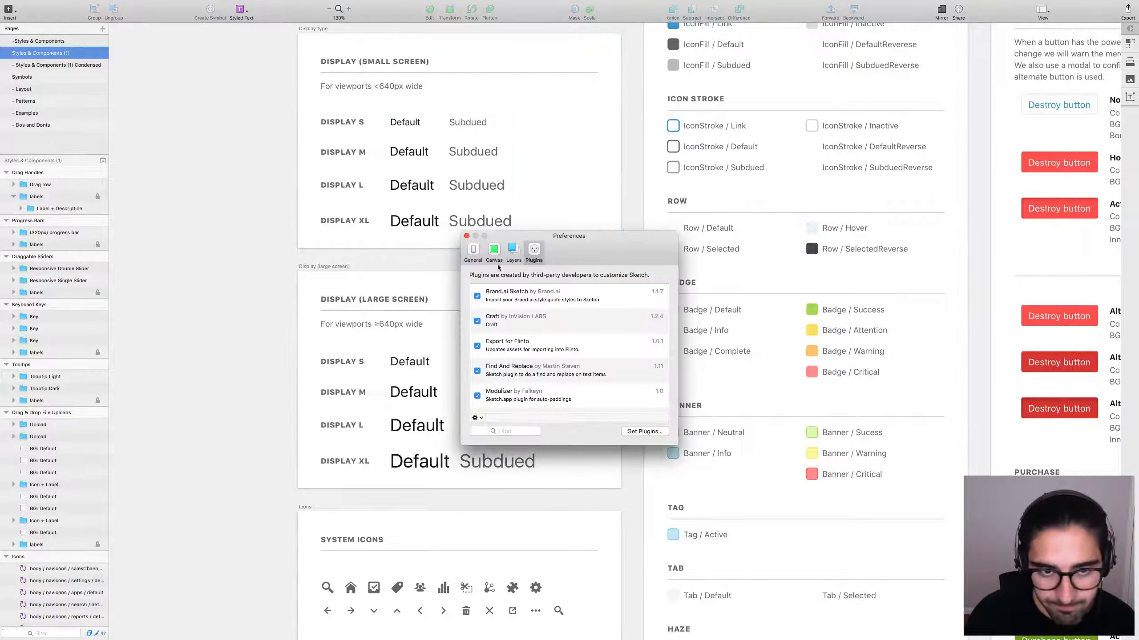
left_click(466, 236)
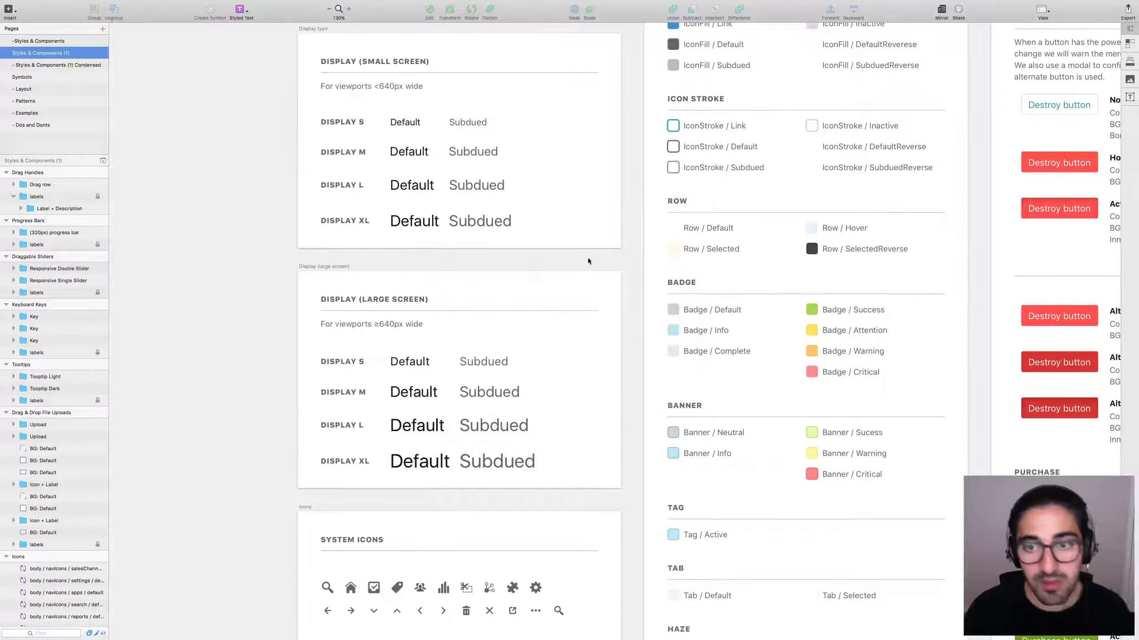
key("super+0")
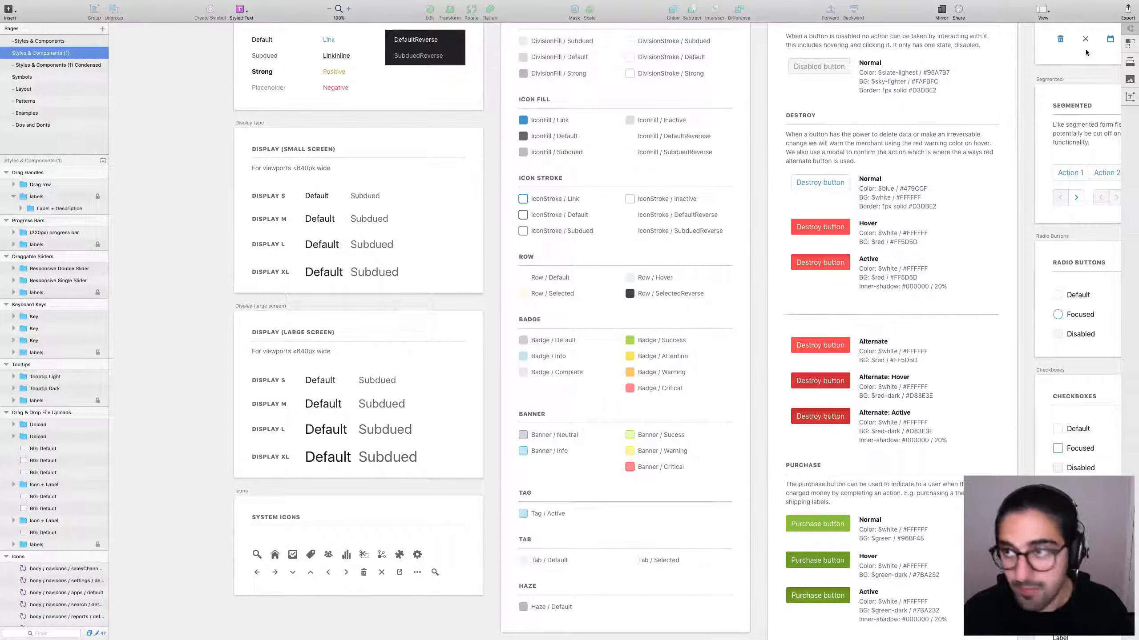
key("alt+super+2")
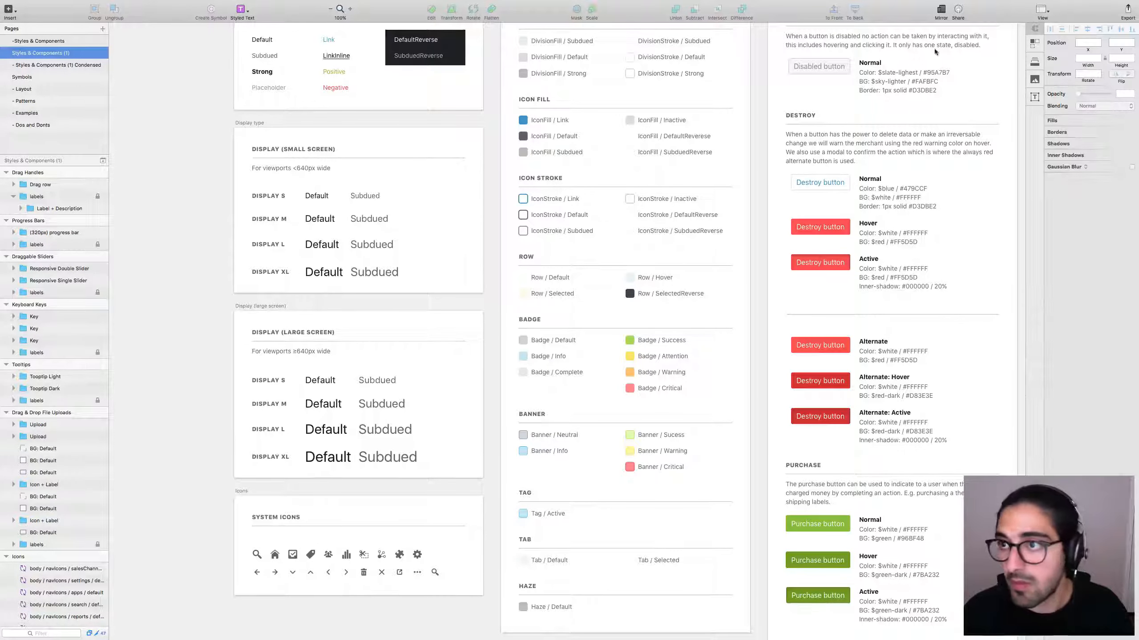
Filter the shared Library panel to show only Text Styles.
left_click(1035, 62)
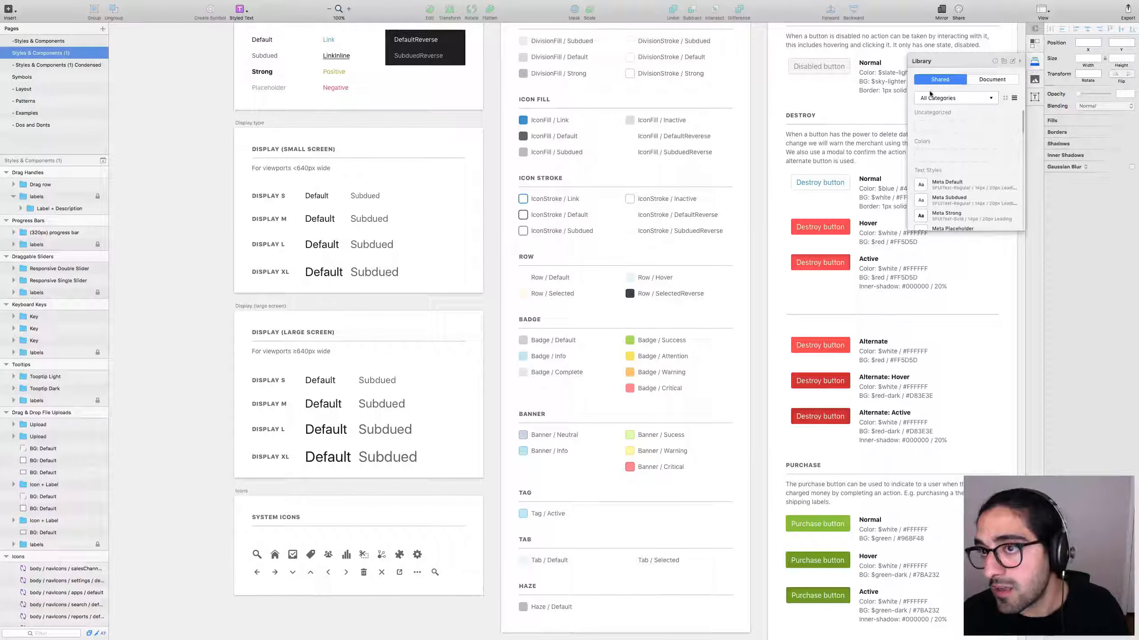
left_click(959, 98)
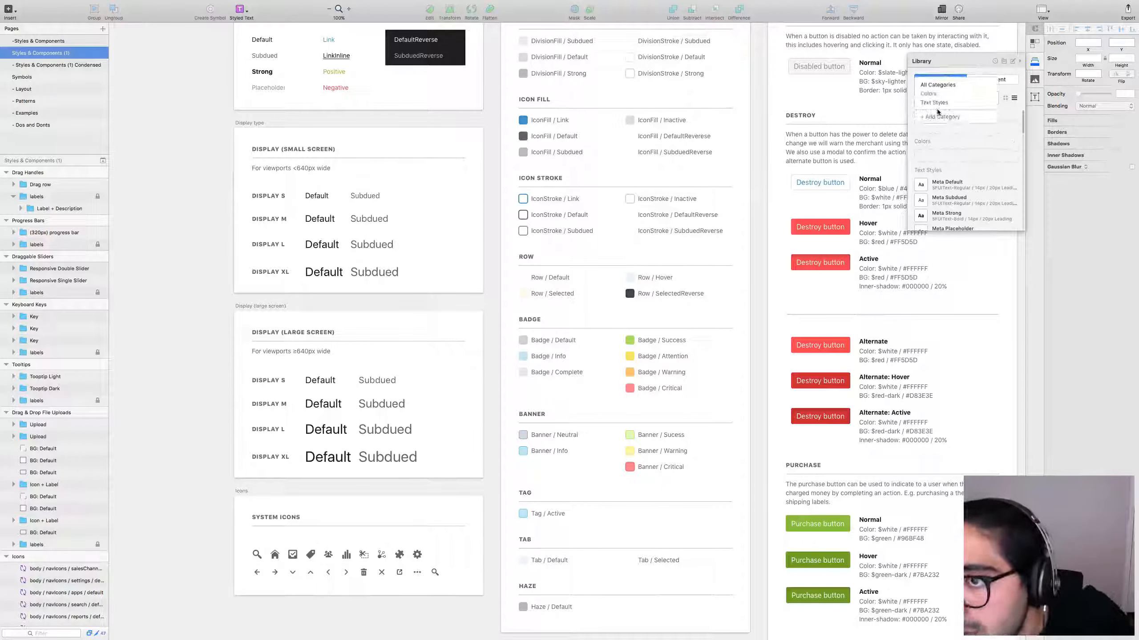
left_click(933, 103)
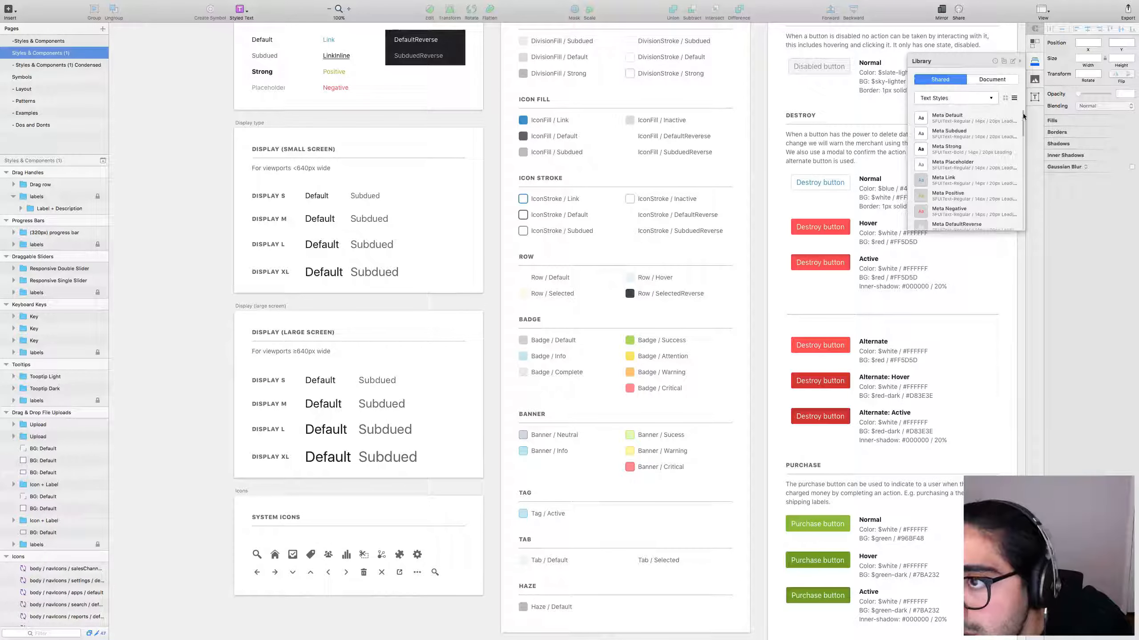
mouse_move(1024, 121)
left_mouse_down()
mouse_move(1028, 158)
mouse_move(1018, 103)
left_mouse_up()
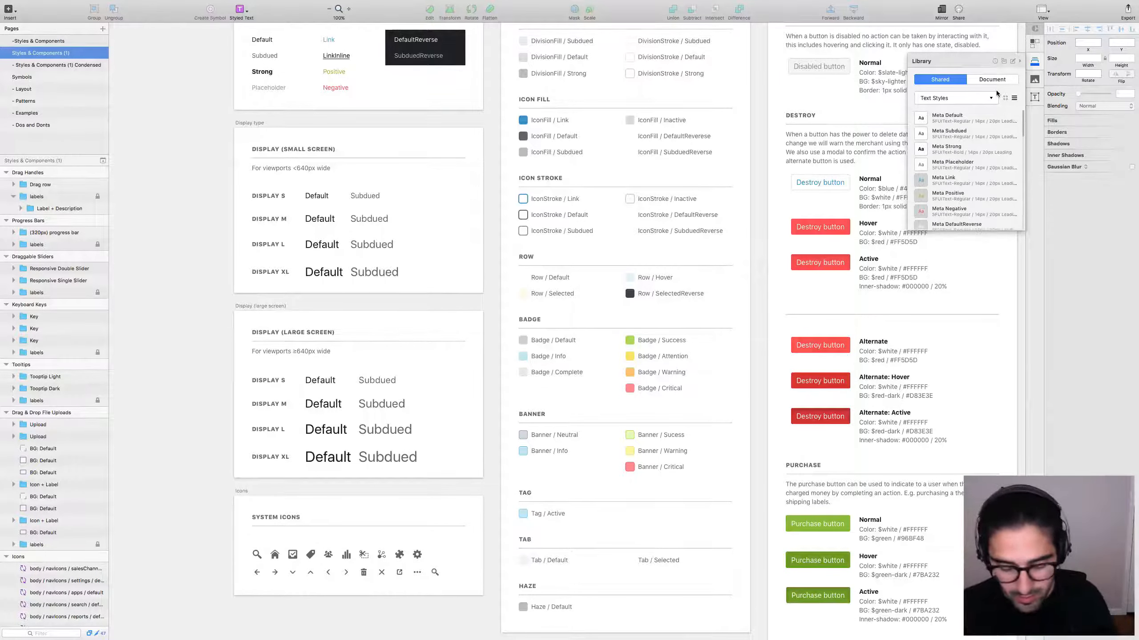
Create a new blank document with an asdfasdfasd text layer.
key("super+n")
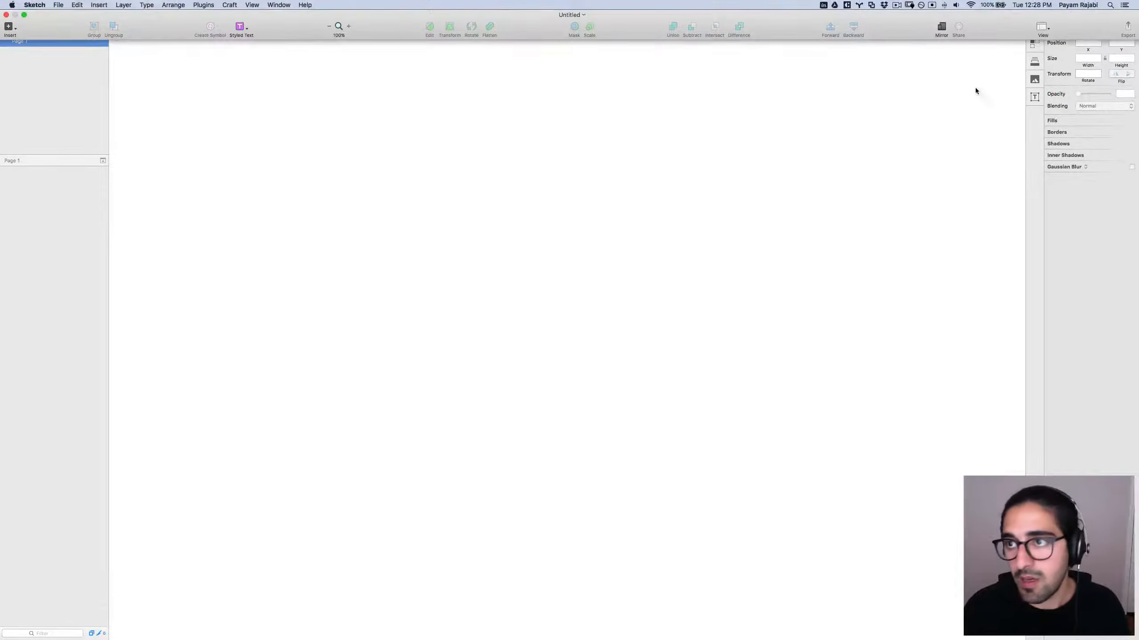
key("t")
left_click(430, 222)
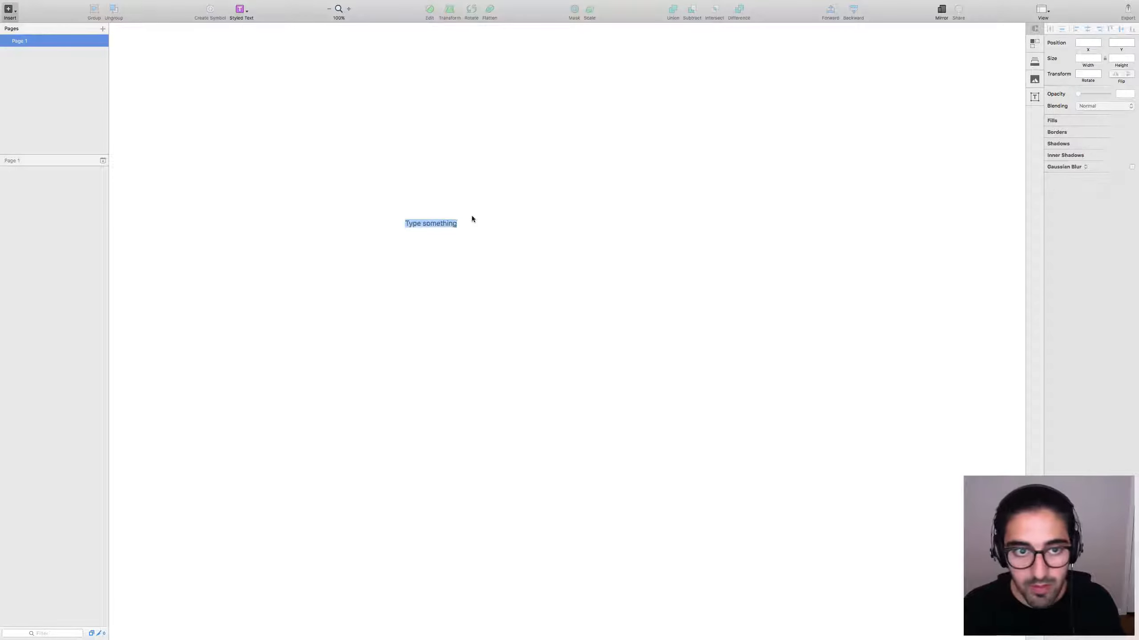
type("asdfasdfasd")
left_click(482, 212)
left_click(432, 225)
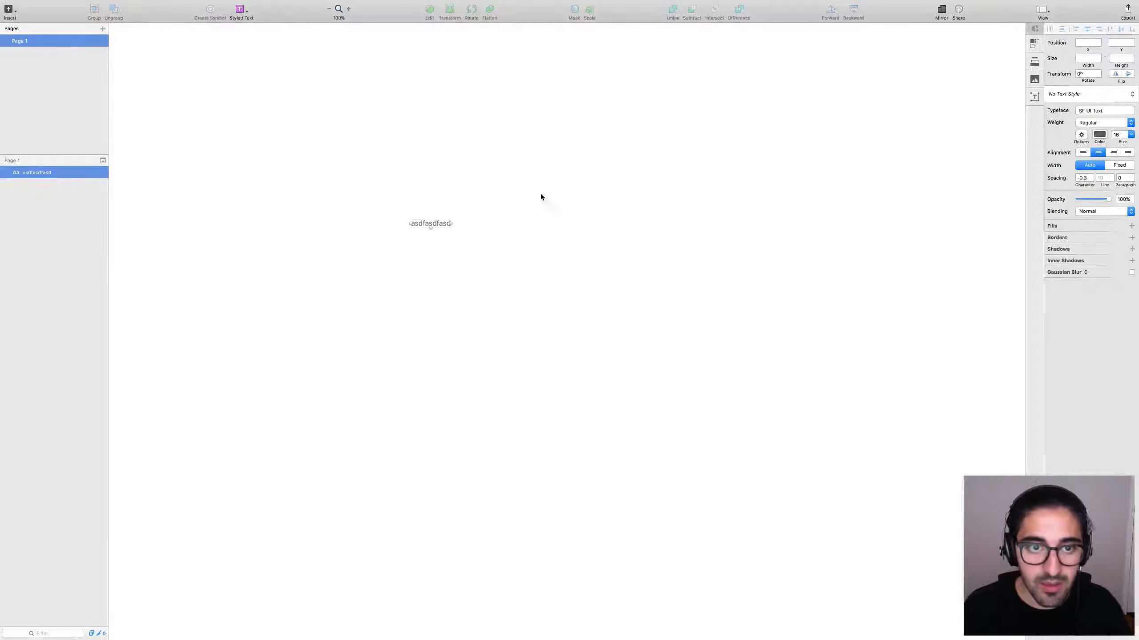
Apply the Meta Subdued, then Meta Negative library styles to the text.
left_click(1034, 61)
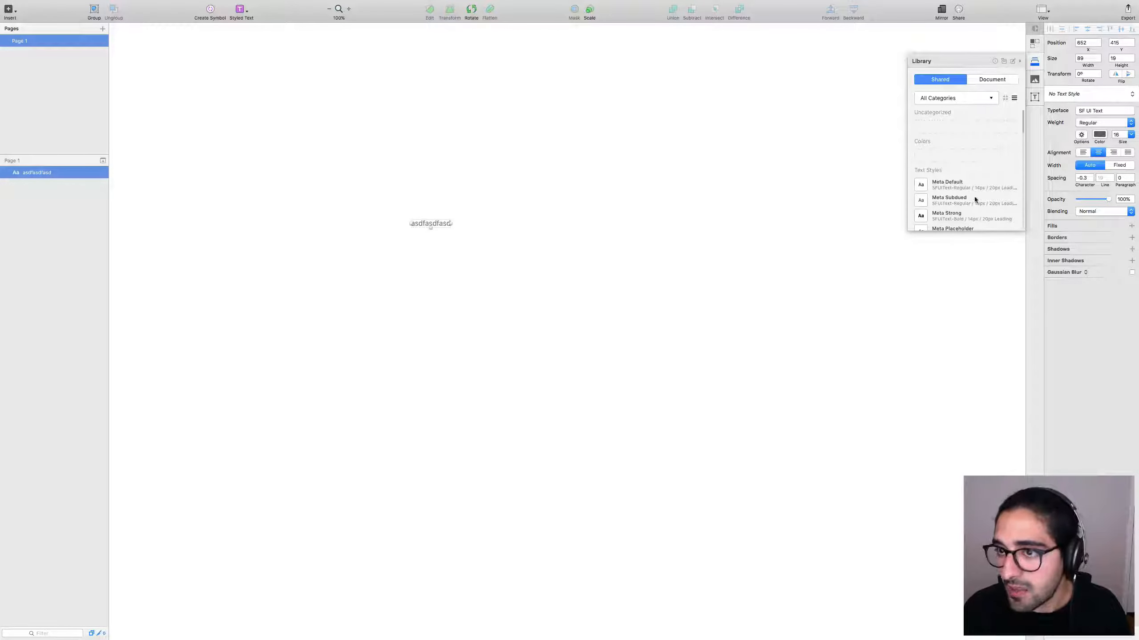
left_click(921, 202)
left_click(511, 236)
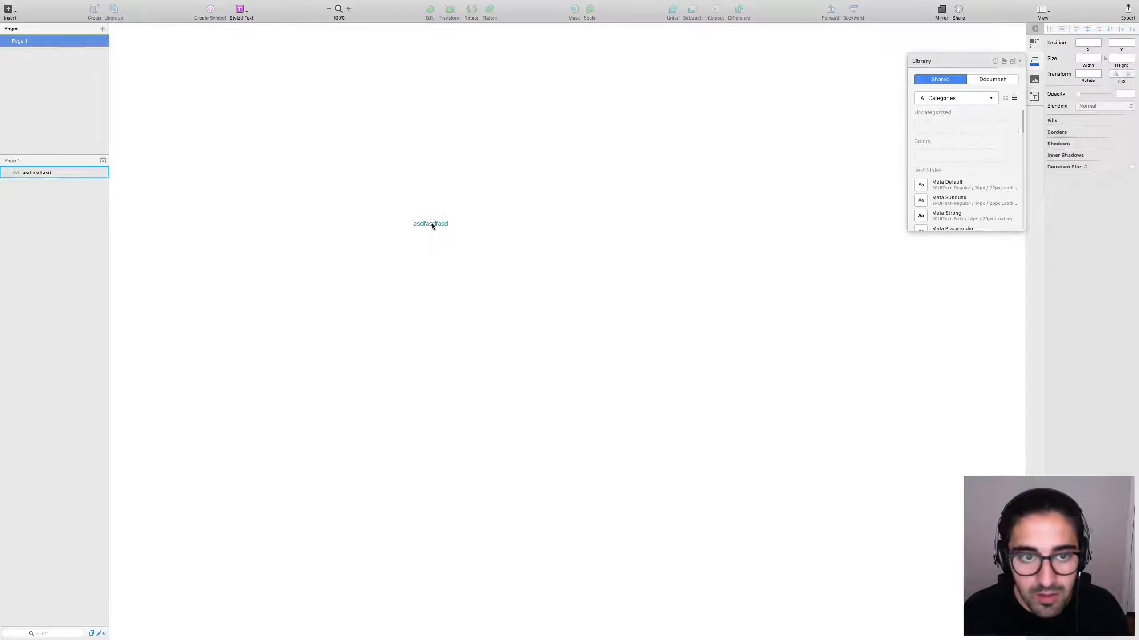
left_click(431, 224)
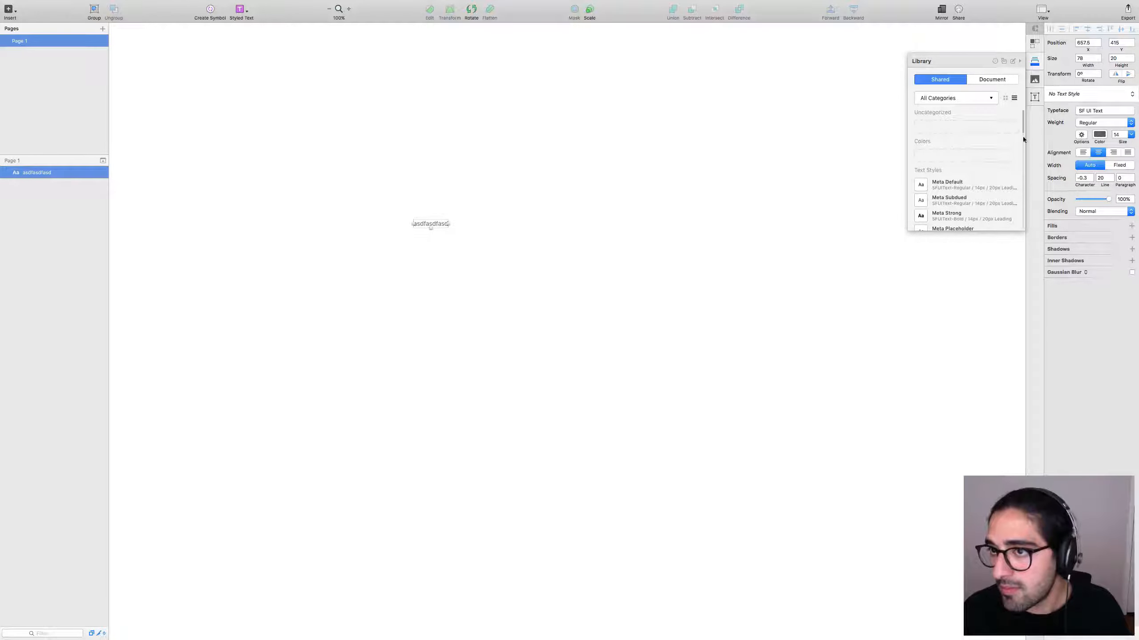
left_click_drag(1022, 136, 1023, 151)
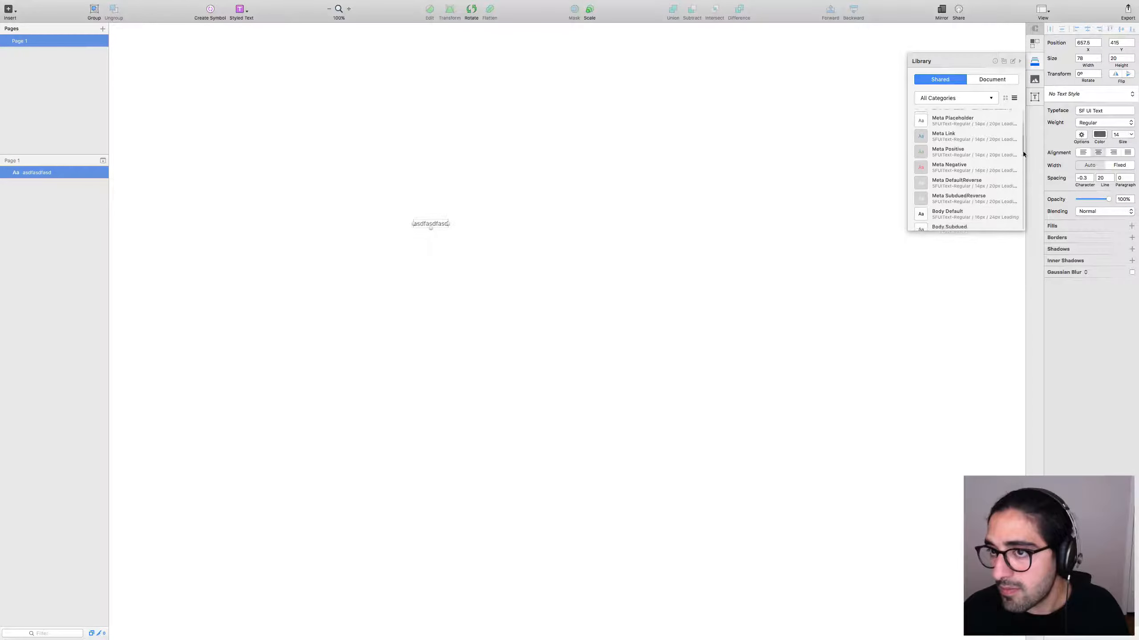
left_click(920, 166)
left_click(376, 257)
left_click(431, 223)
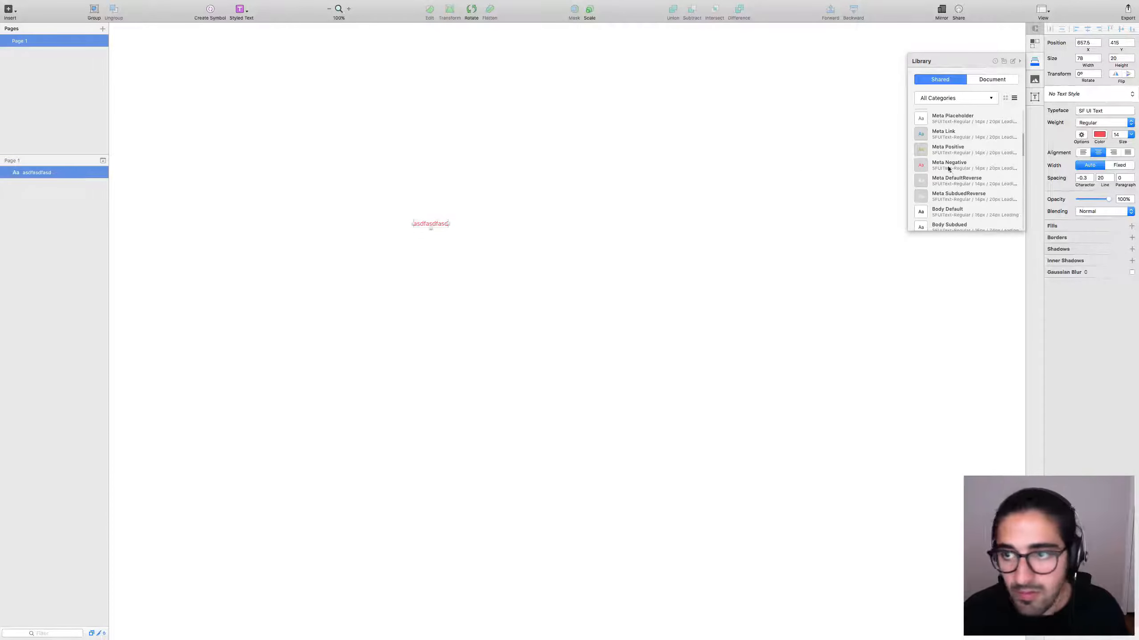
Apply Meta DefaultReverse, Body Default, then Body Subdued, and move the text up-right.
left_click(963, 178)
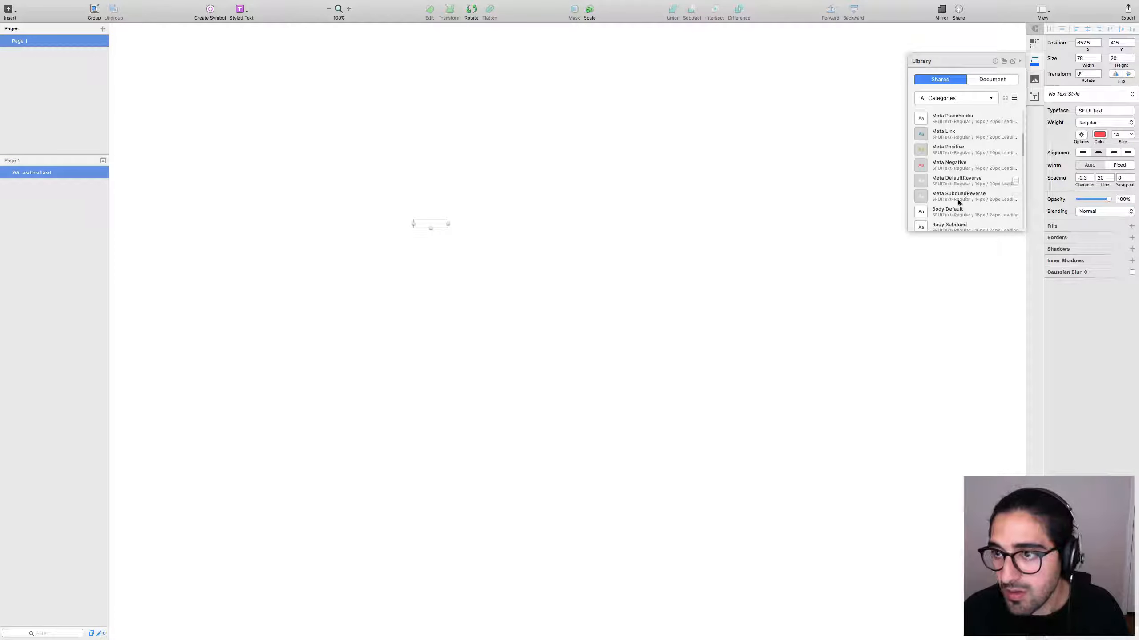
left_click(950, 211)
left_click(951, 224)
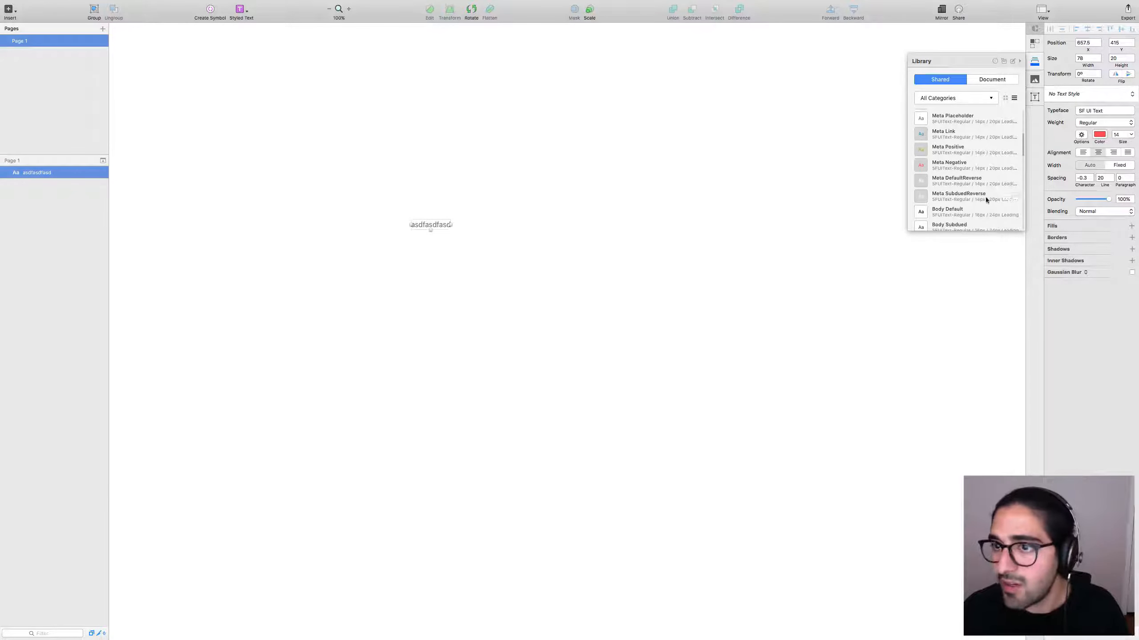
scroll(1016, 148, "down", 5)
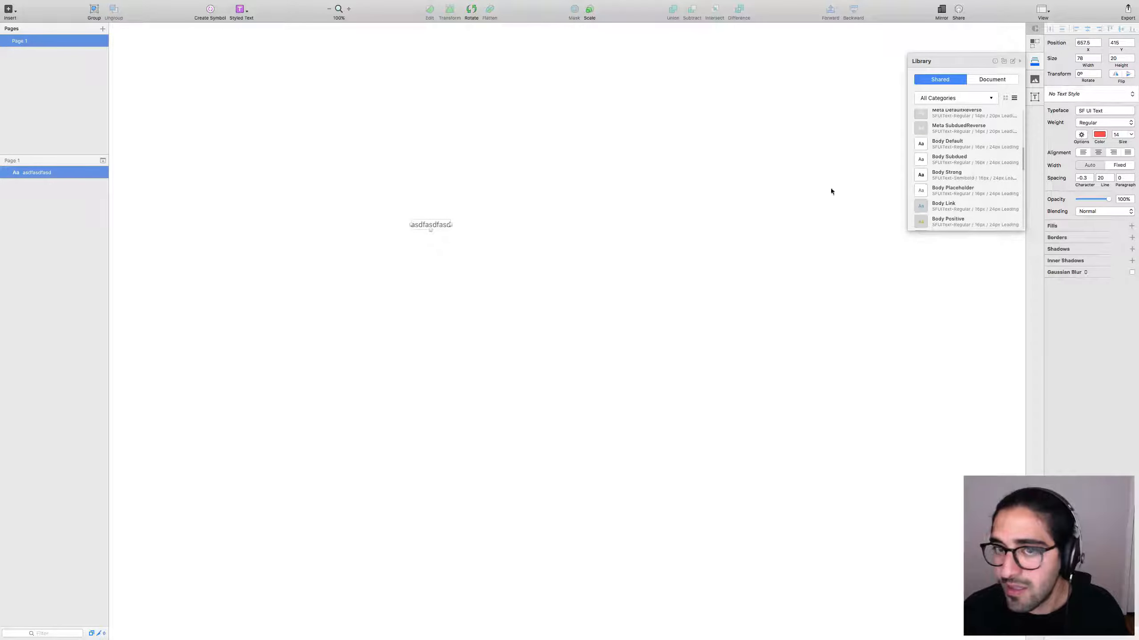
left_click(319, 288)
left_click_drag(435, 225, 719, 185)
Reapply the S6. Display S / Default text style to the Display S Default sample.
left_click(681, 198)
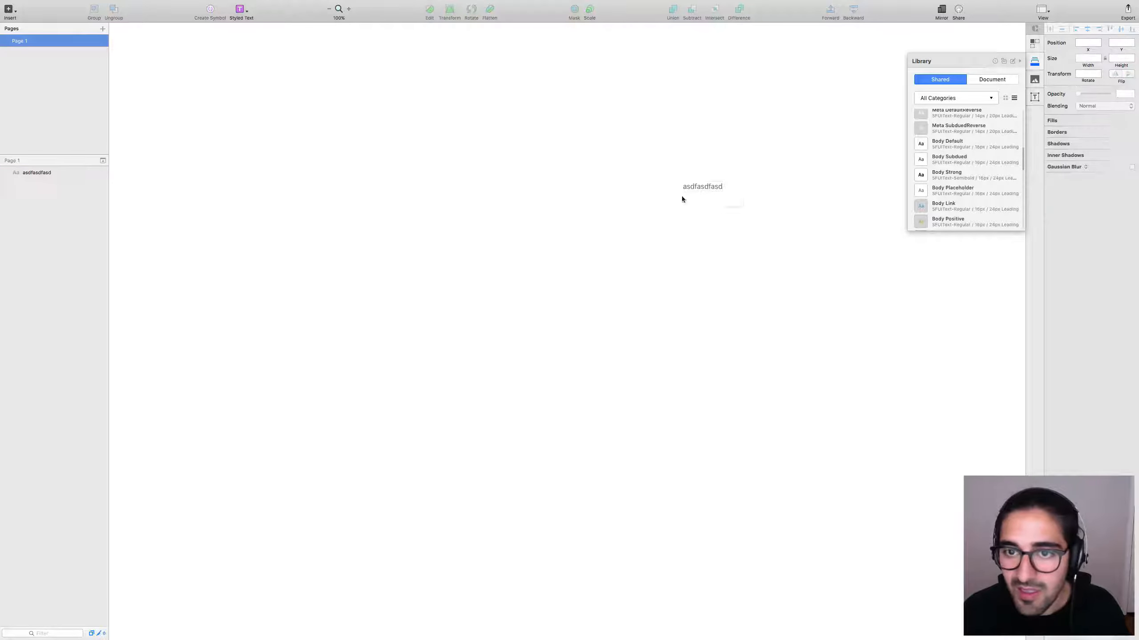
left_click(703, 188)
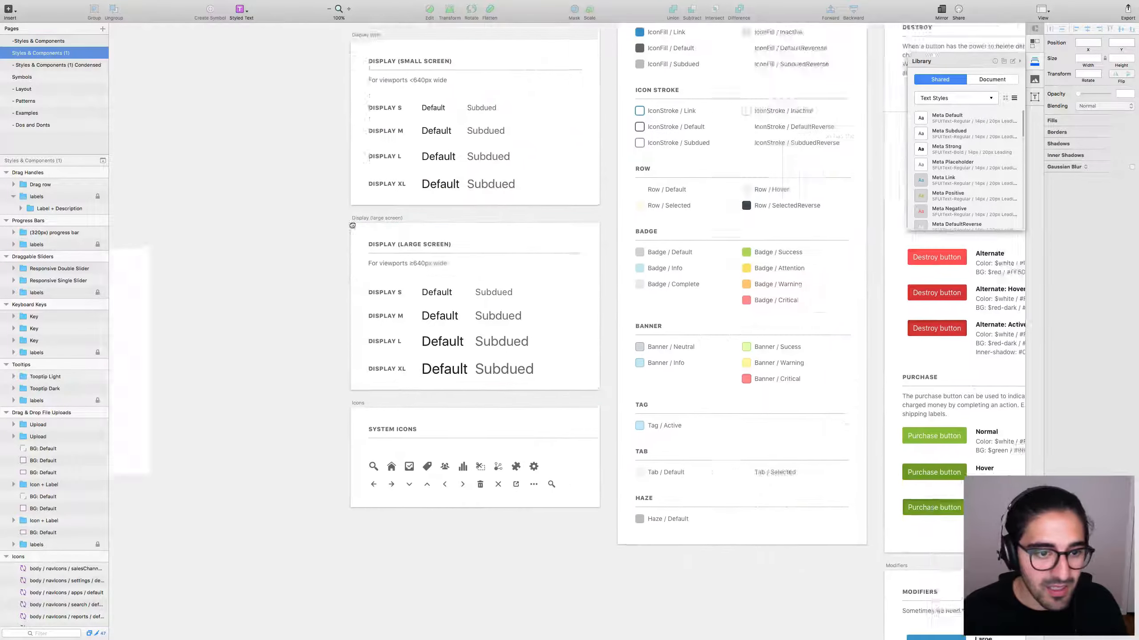
scroll(443, 252, "up", 5)
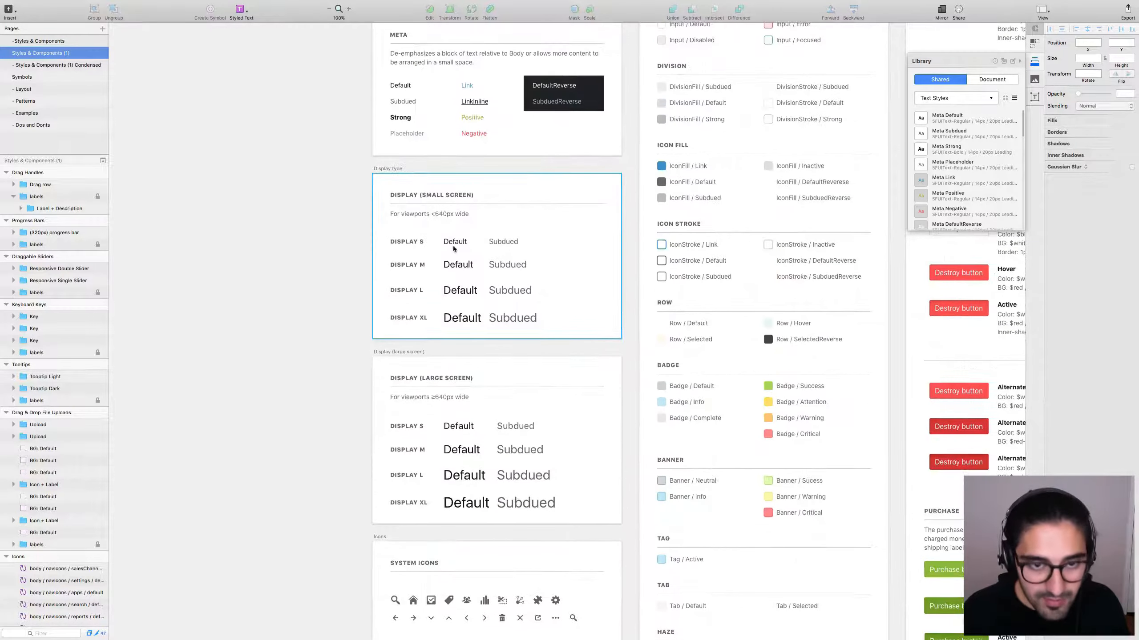
double_click(453, 246)
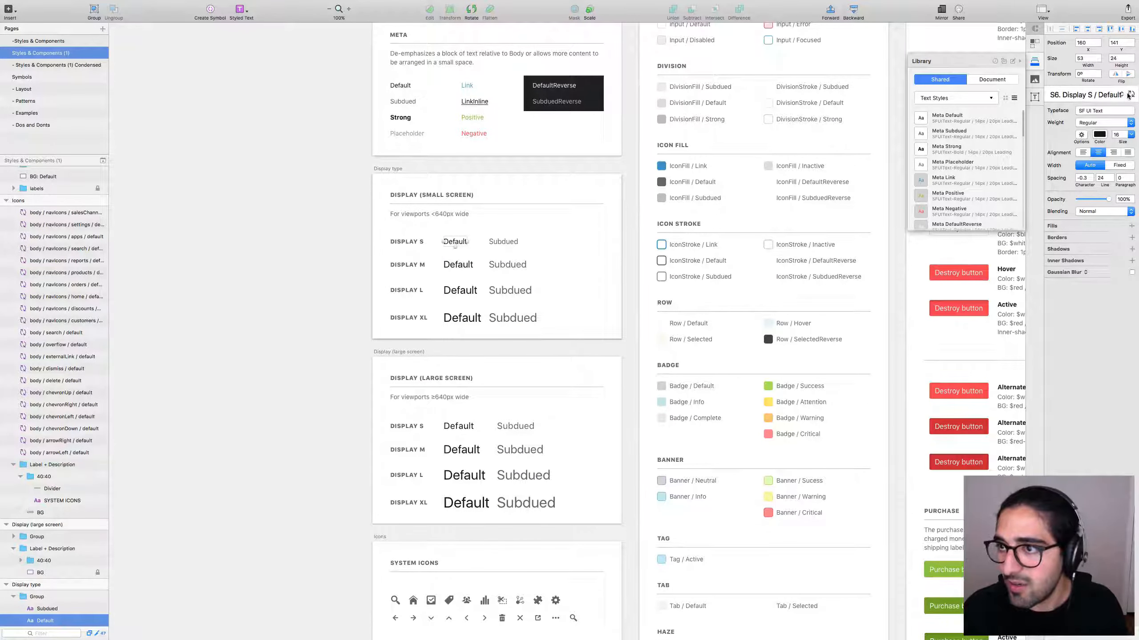
left_click(1093, 95)
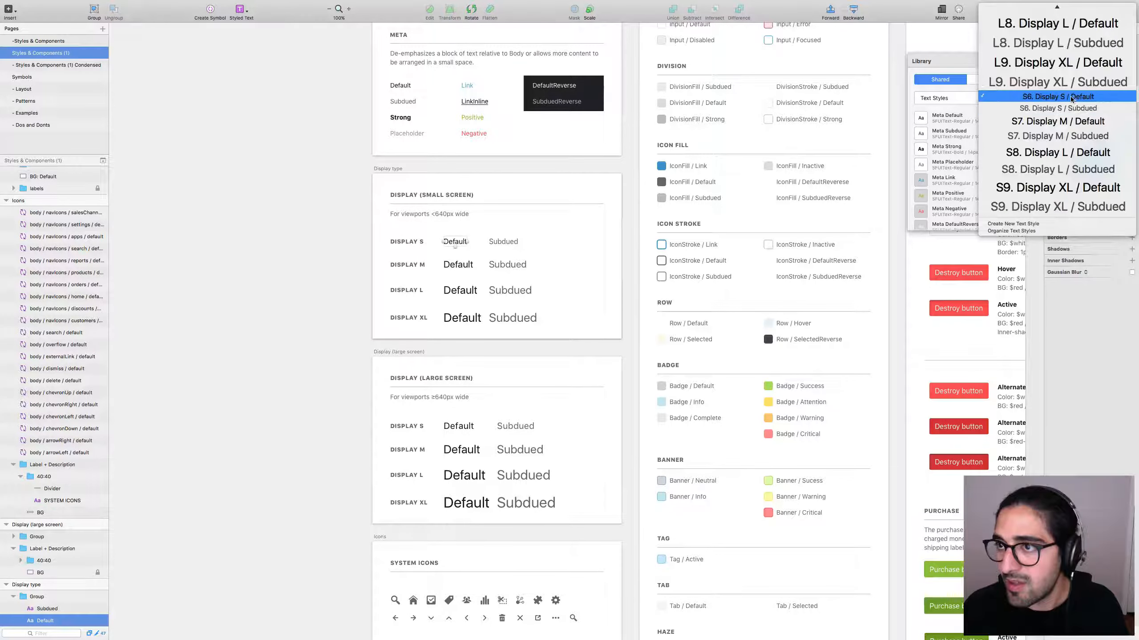
left_click(1094, 95)
Reapply the S6. Display S / Subdued text style to the Display S Subdued sample.
left_click(514, 241)
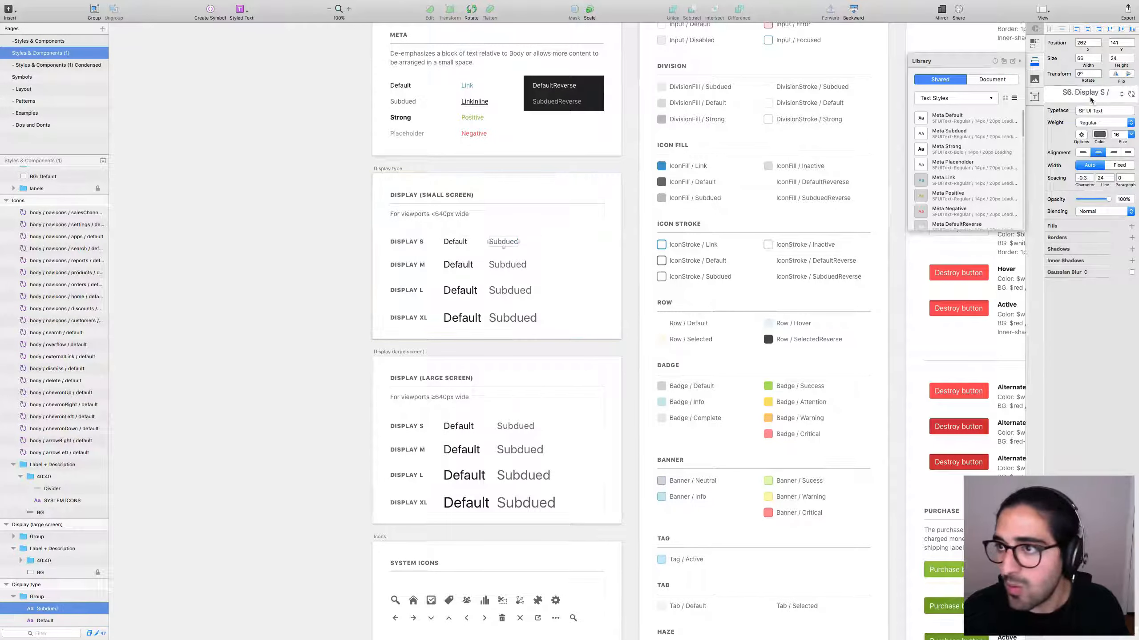
left_click(1068, 99)
left_click(1068, 99)
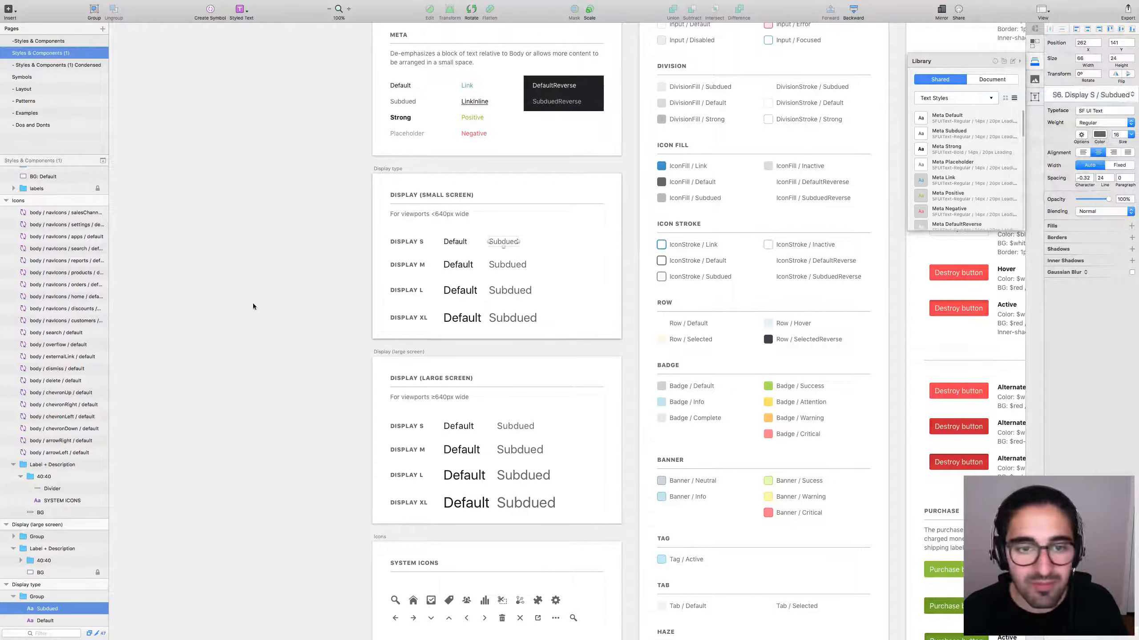
left_click(261, 283)
Check the Display M Default sample's style, then return to the test document.
scroll(263, 274, "up", 1)
scroll(263, 275, "up", 5)
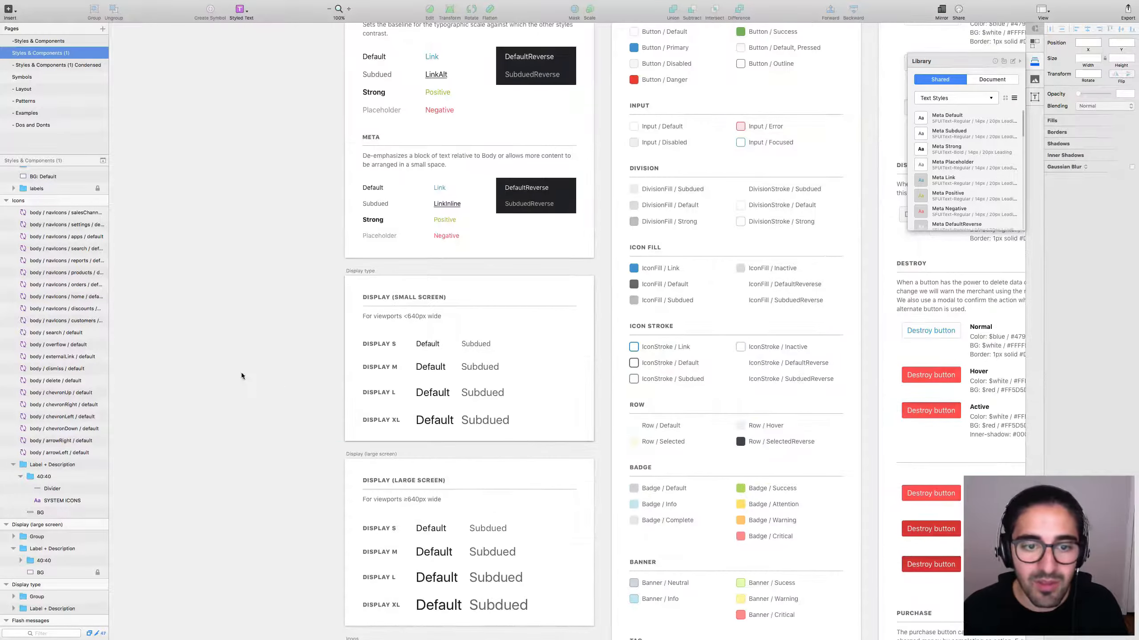
scroll(241, 376, "down", 5)
left_click(402, 263)
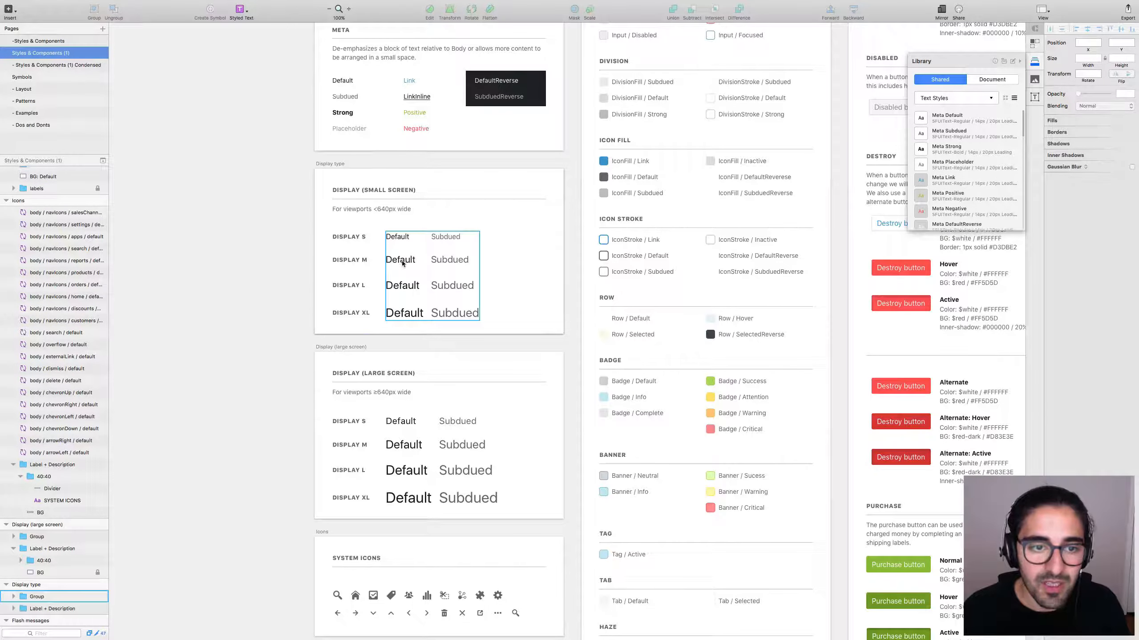
double_click(401, 261)
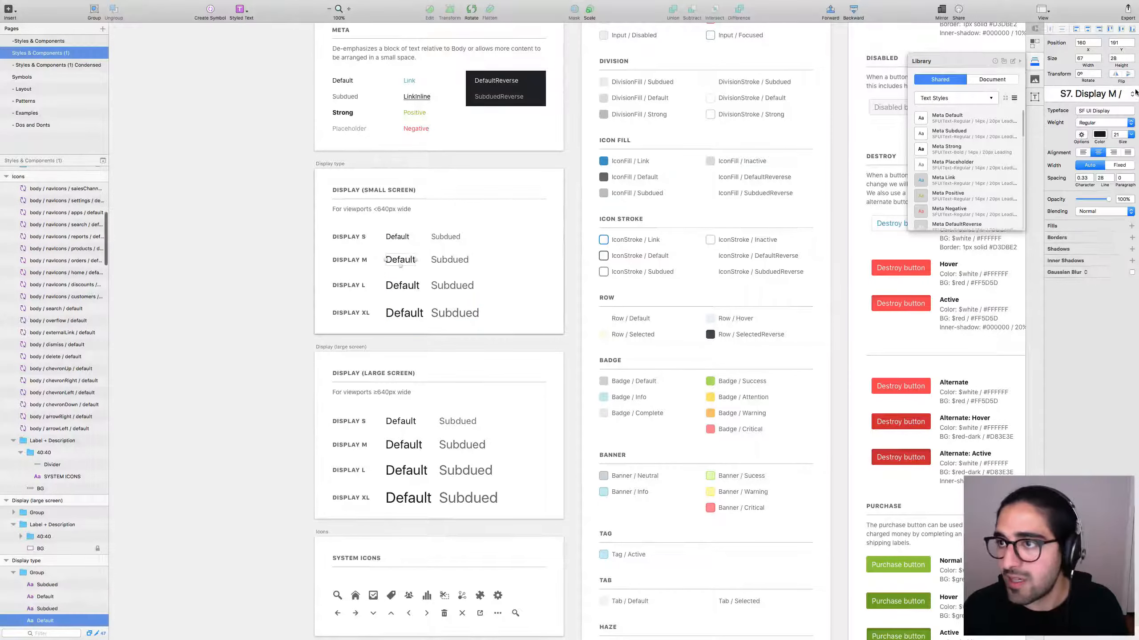
left_click(257, 280)
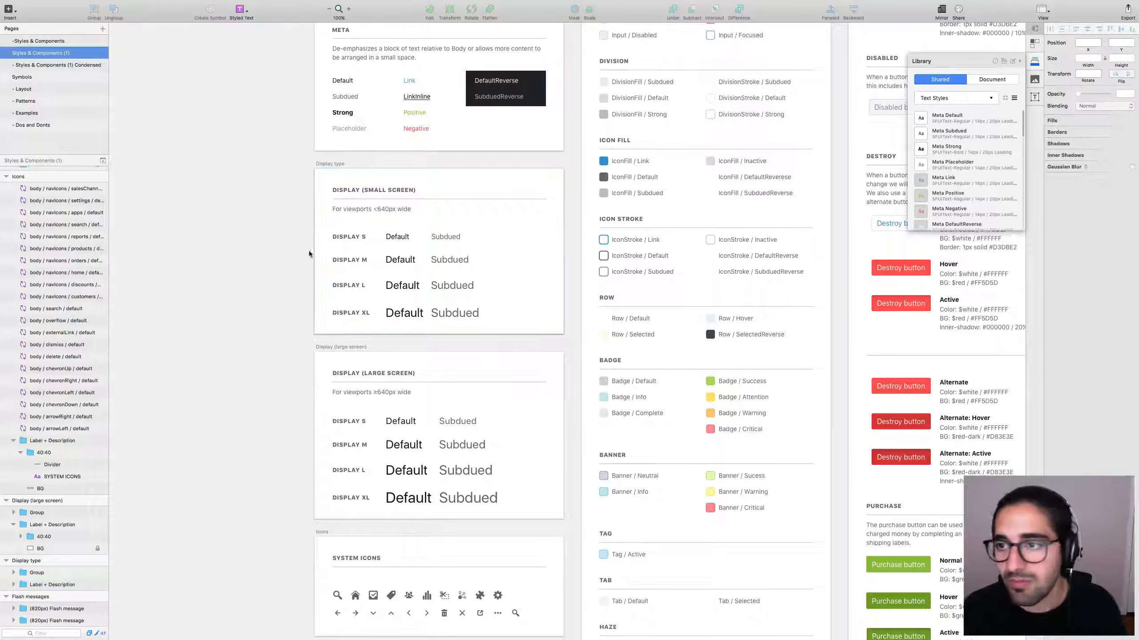
left_click_drag(278, 200, 232, 353)
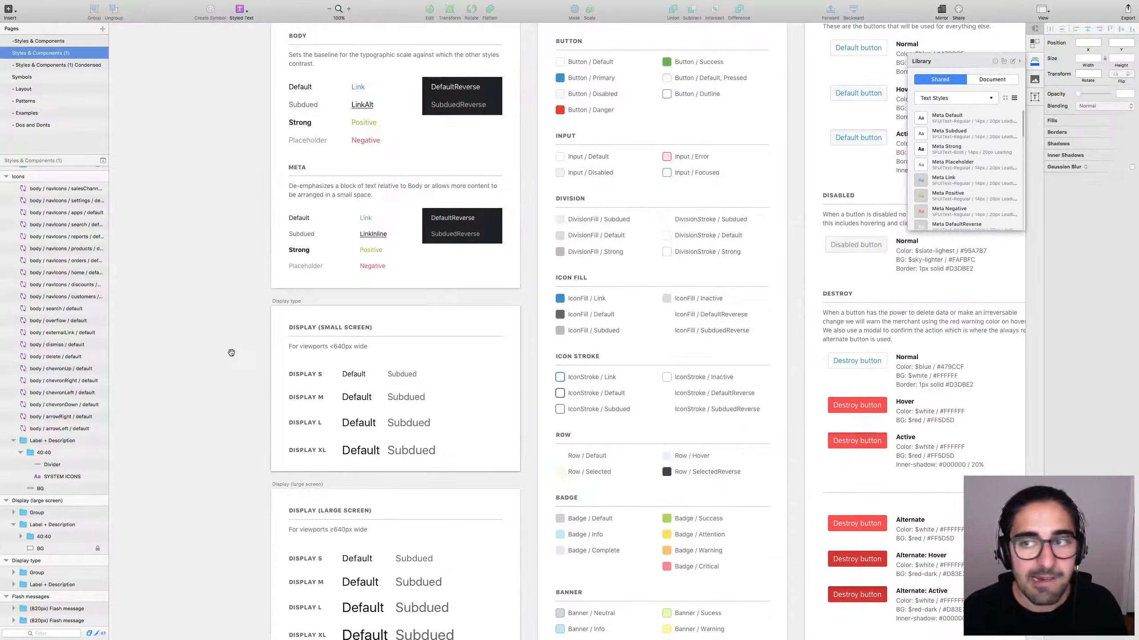
key("ctrl+Right")
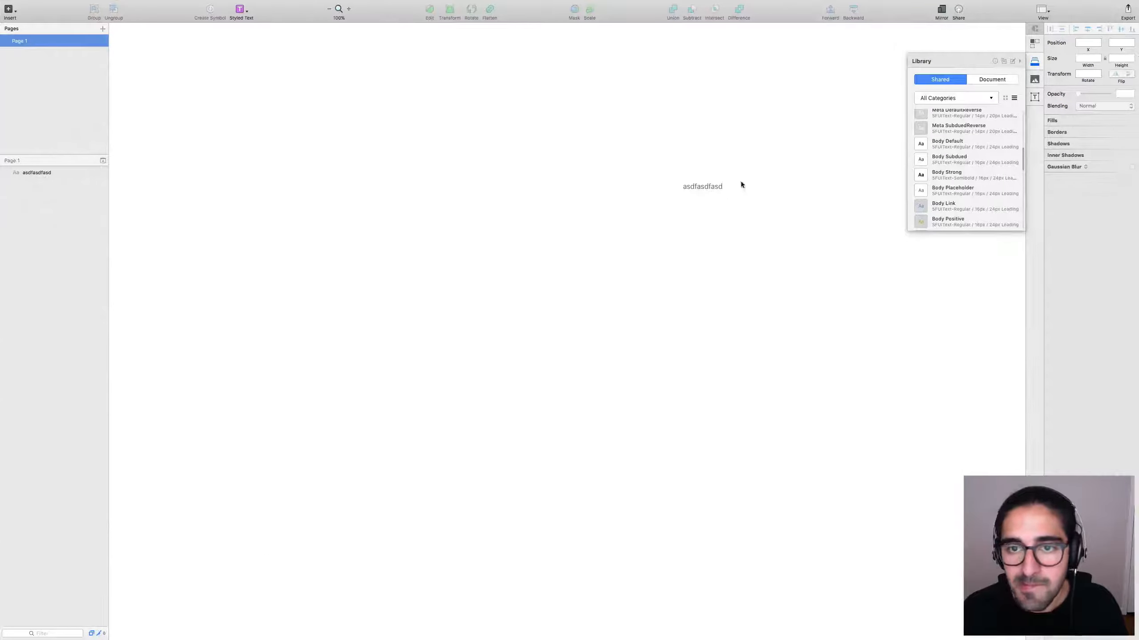
Set the asdfasdfasd test text's font size to 18.
left_click(715, 187)
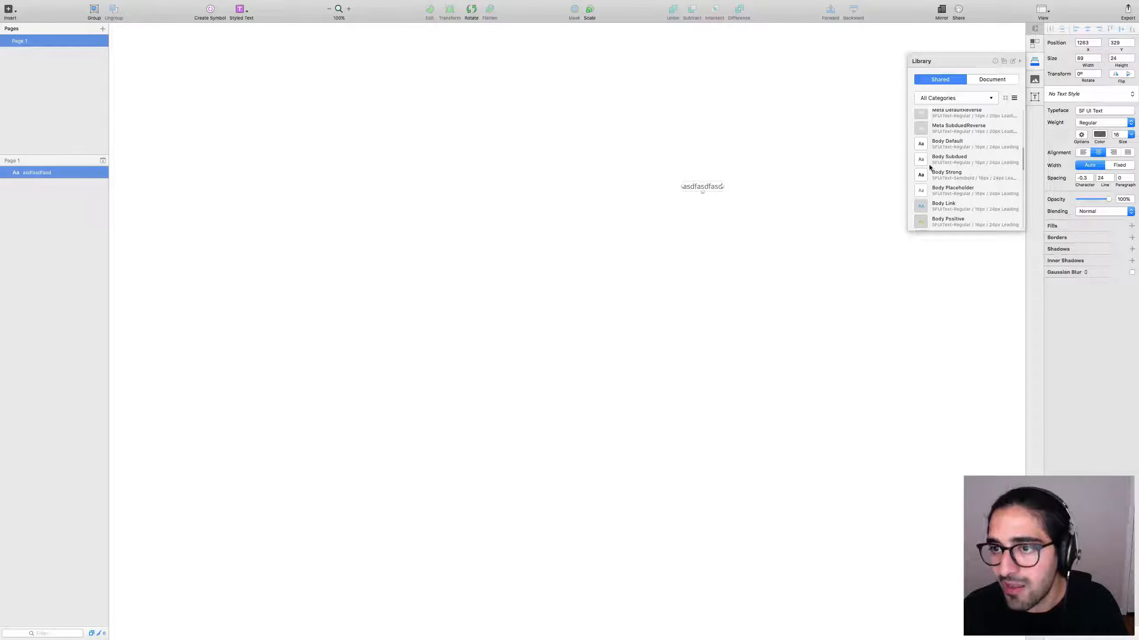
left_click(1005, 99)
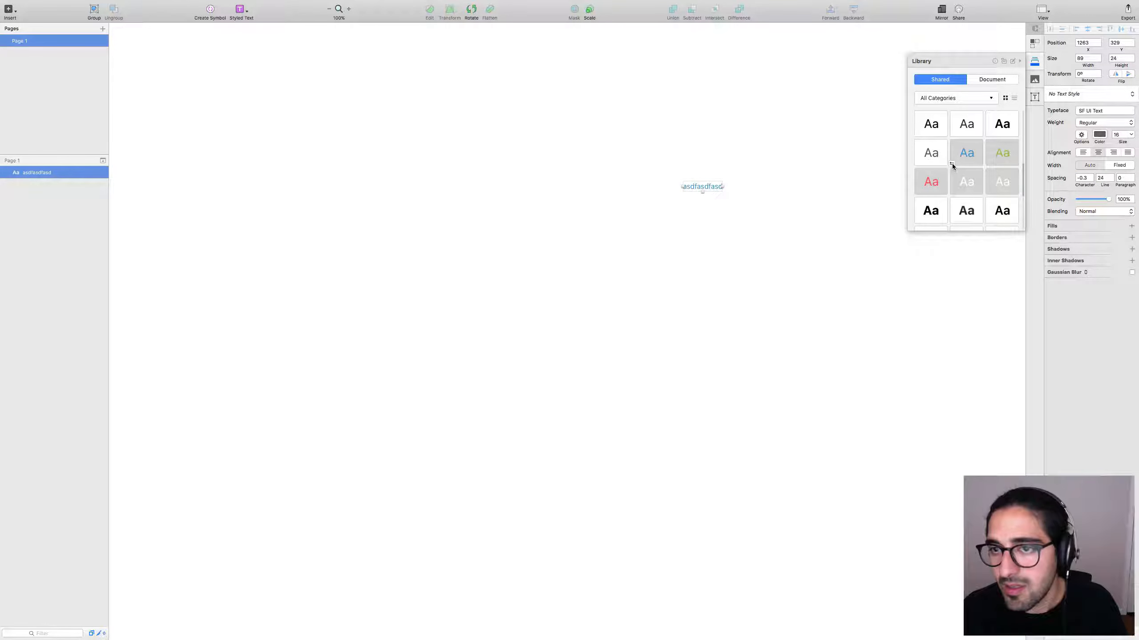
left_click(1116, 134)
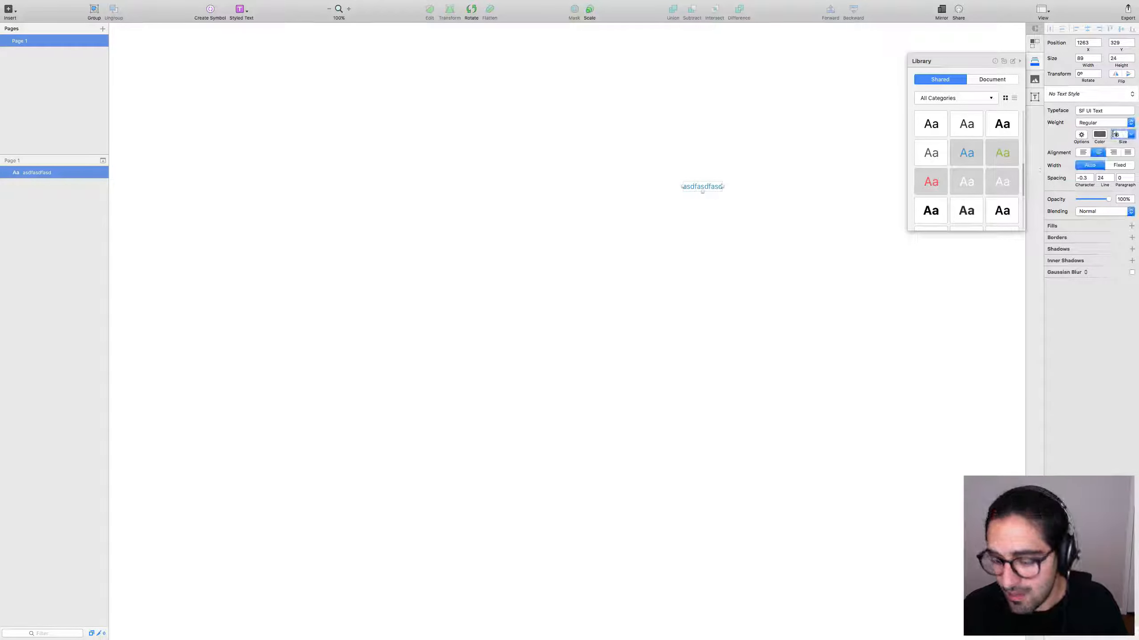
type("18")
key("Return")
key("Escape")
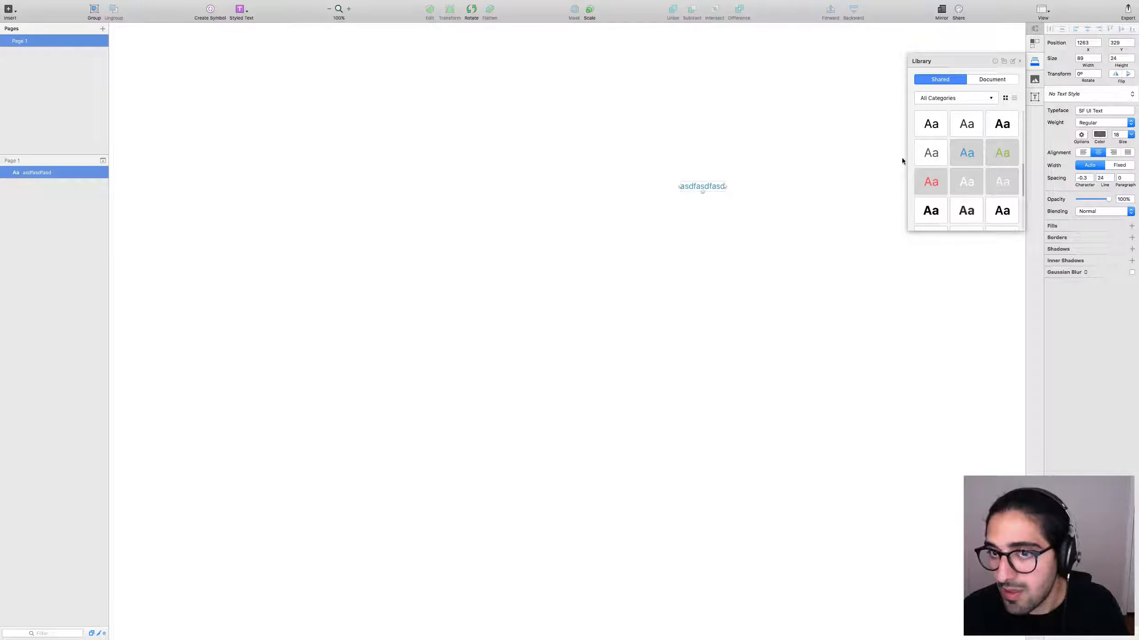
Apply the blue library text style to the text, try the green one, then restore blue.
left_click_drag(966, 152, 744, 186)
left_click(976, 151)
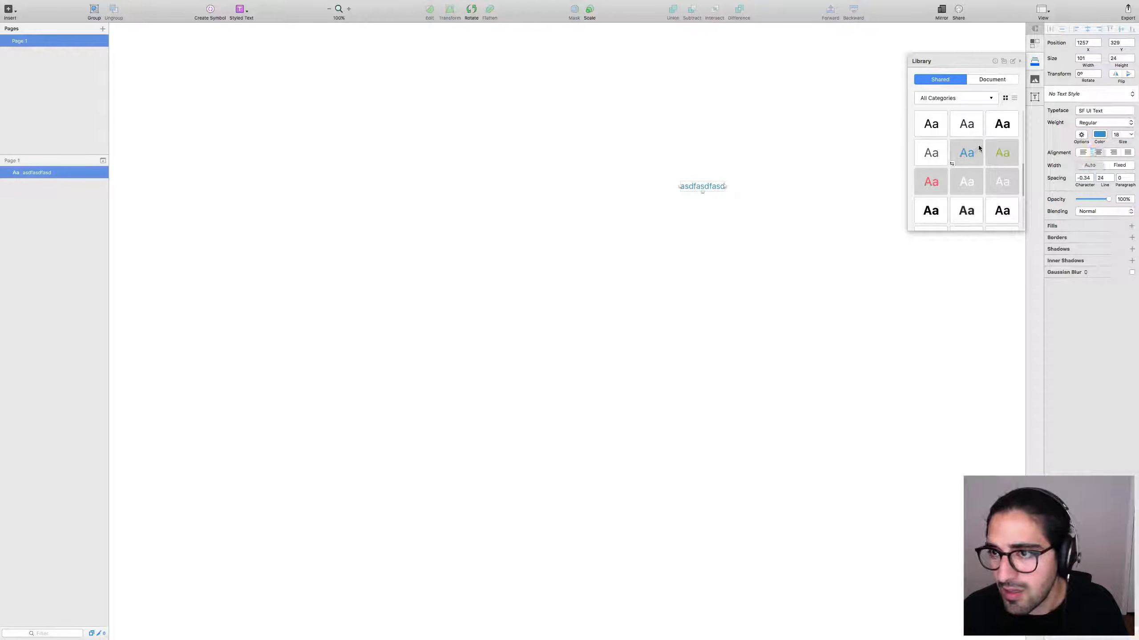
left_click(953, 164)
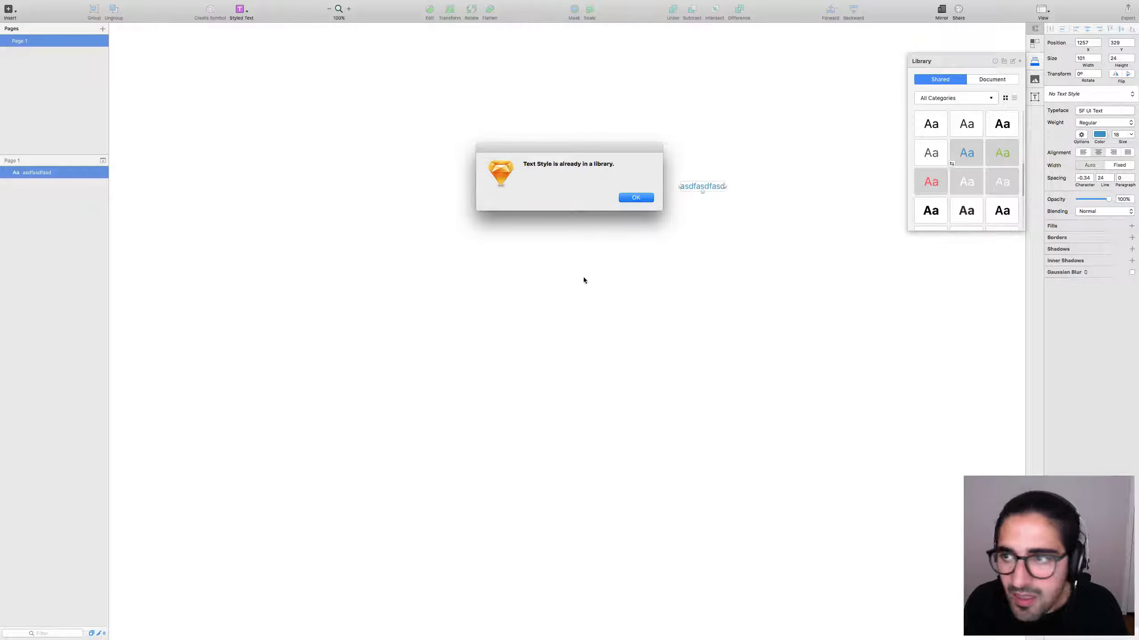
left_click(630, 200)
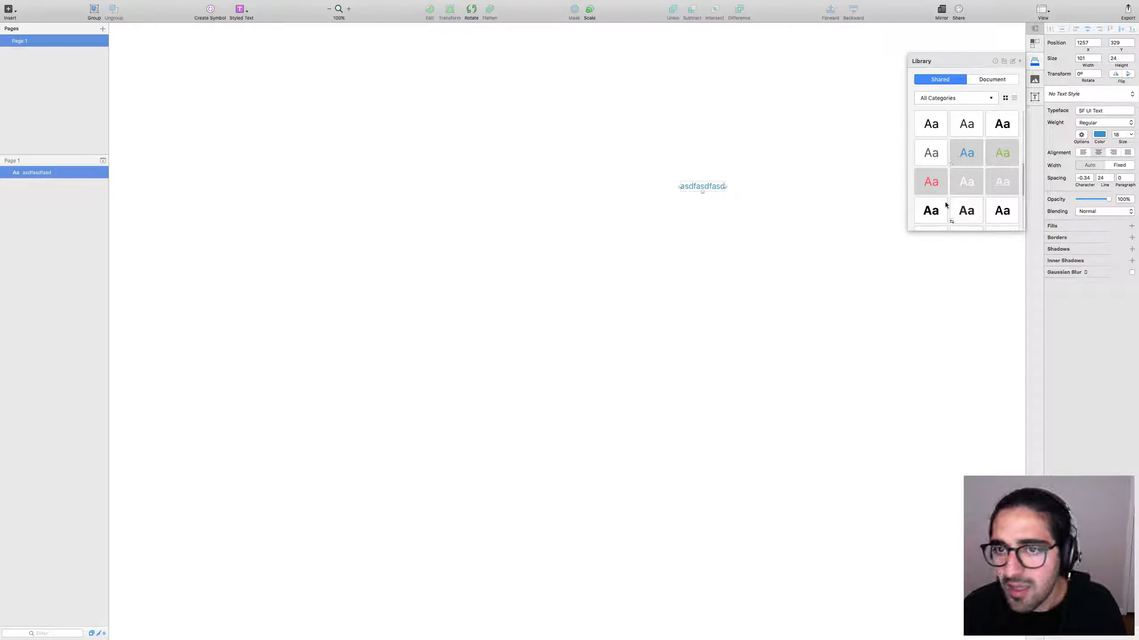
left_click(1001, 153)
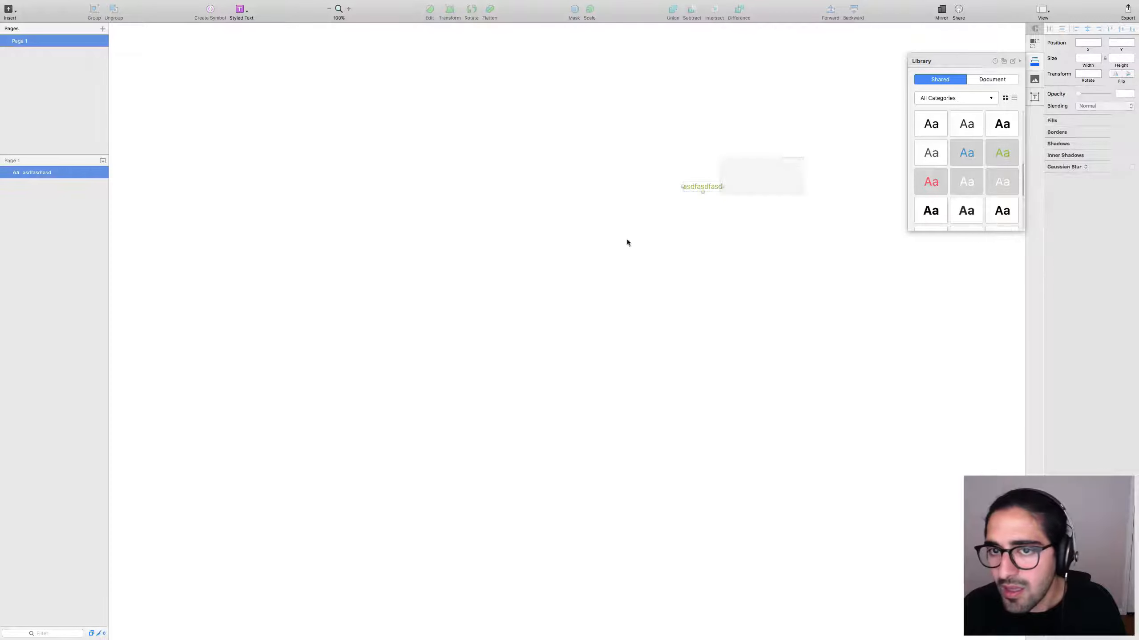
left_click(961, 155)
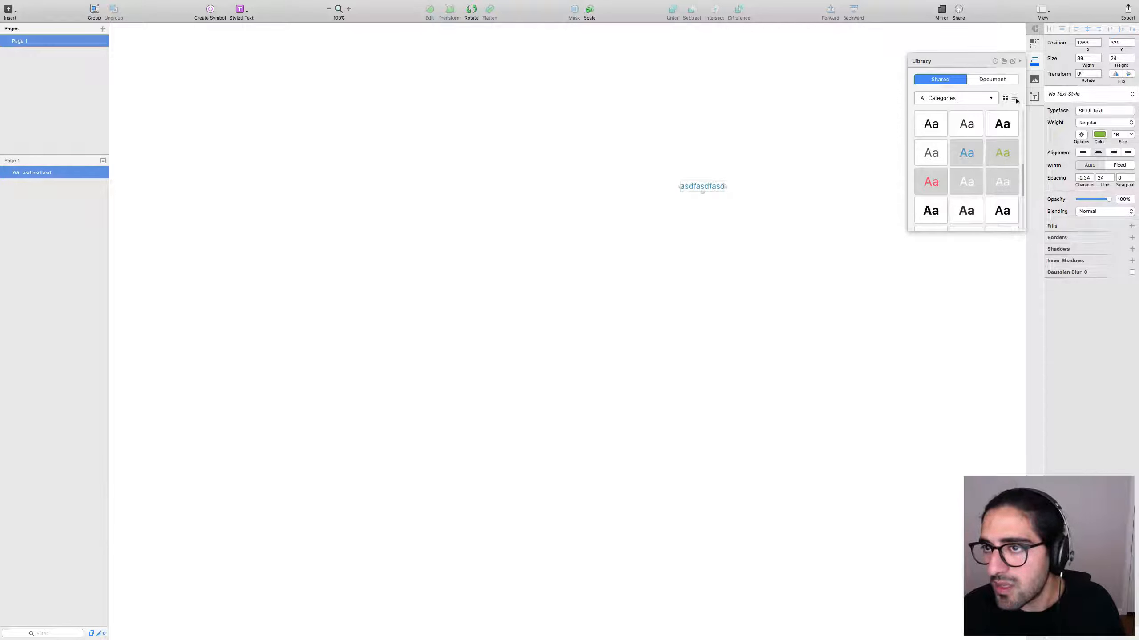
Compare the Library panel's Document and Shared styles, then deselect the text.
left_click(993, 79)
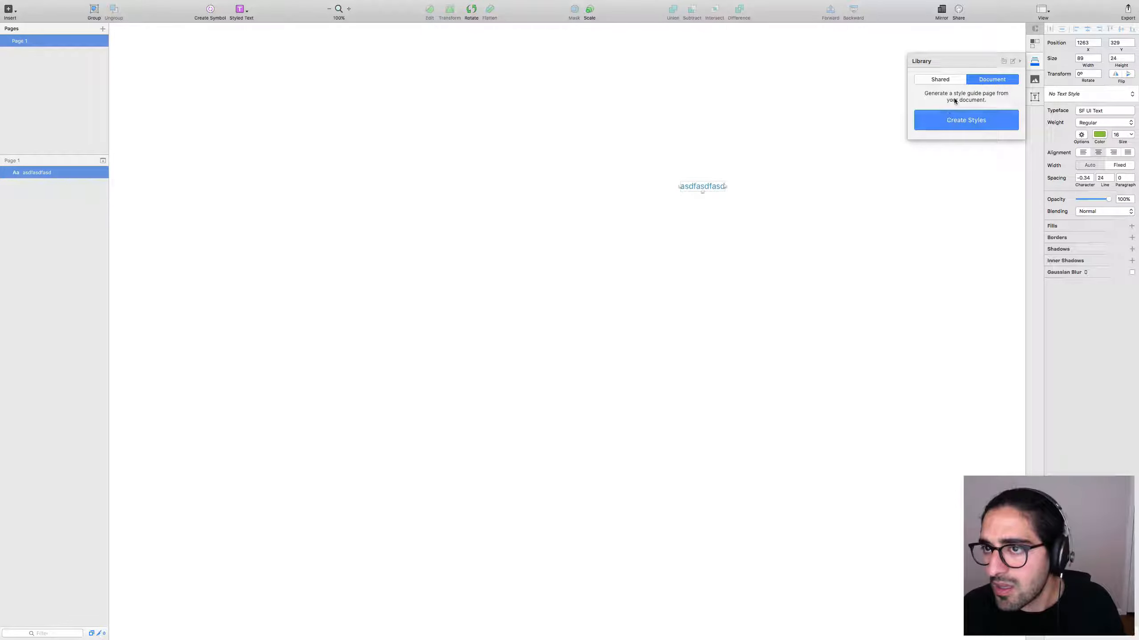
left_click(951, 80)
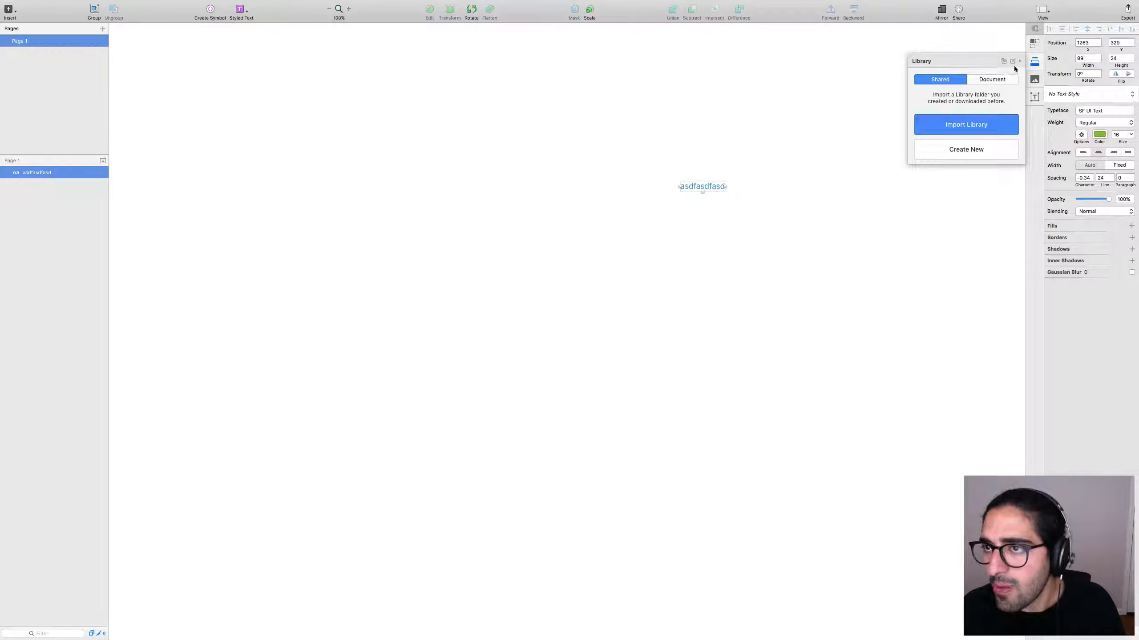
left_click(1012, 94)
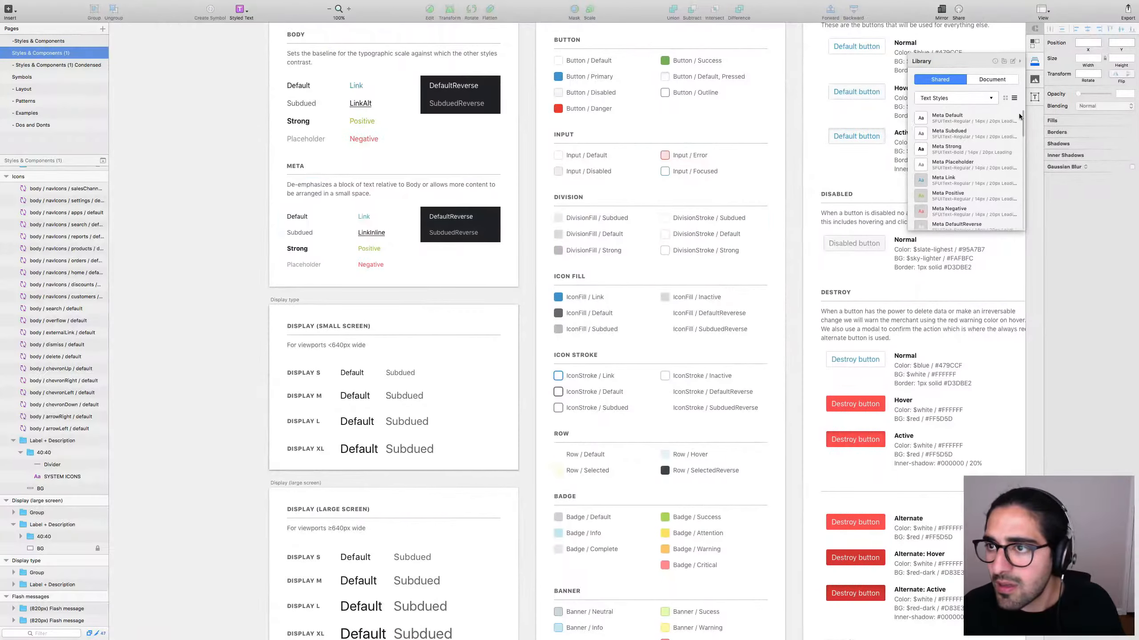
scroll(968, 170, "down", 3)
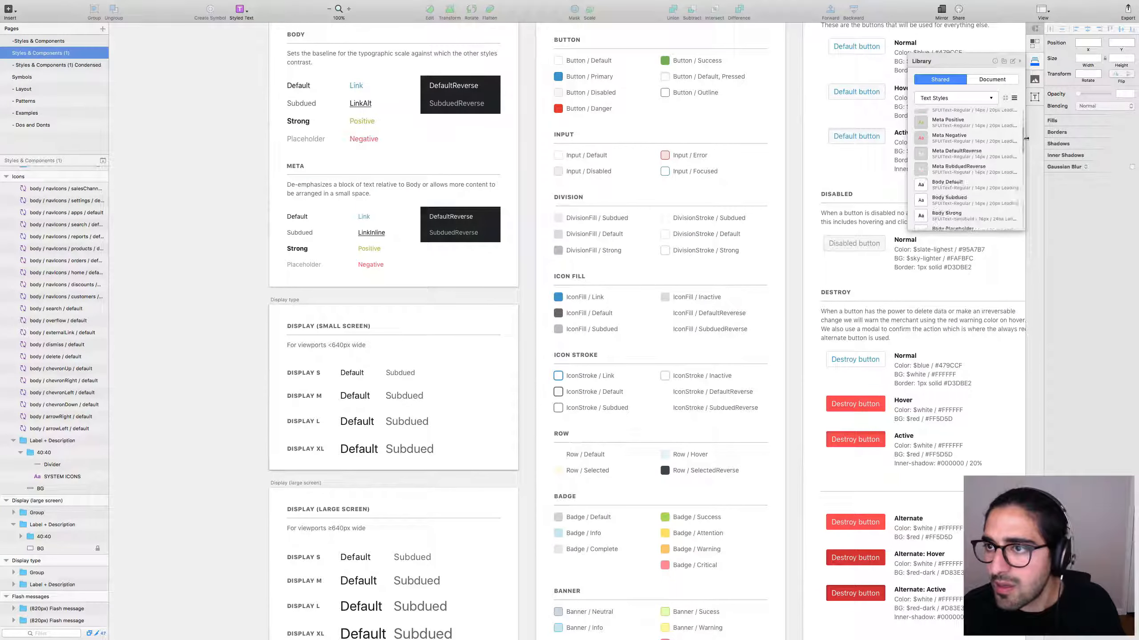
Close the untitled test document without saving.
key("ctrl+Right")
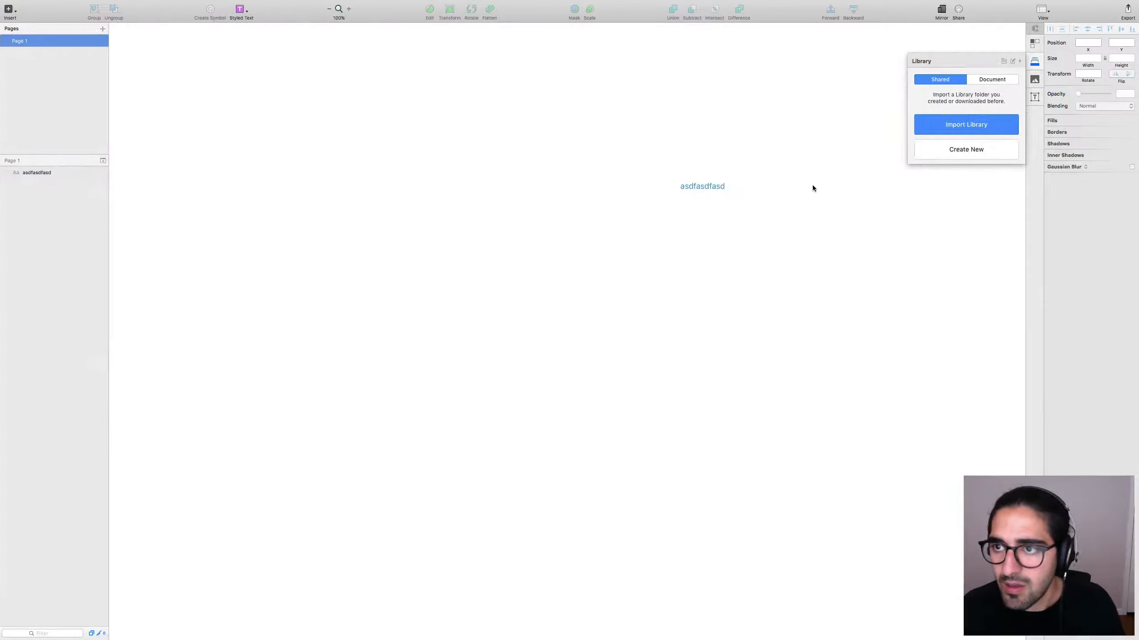
key("super+w")
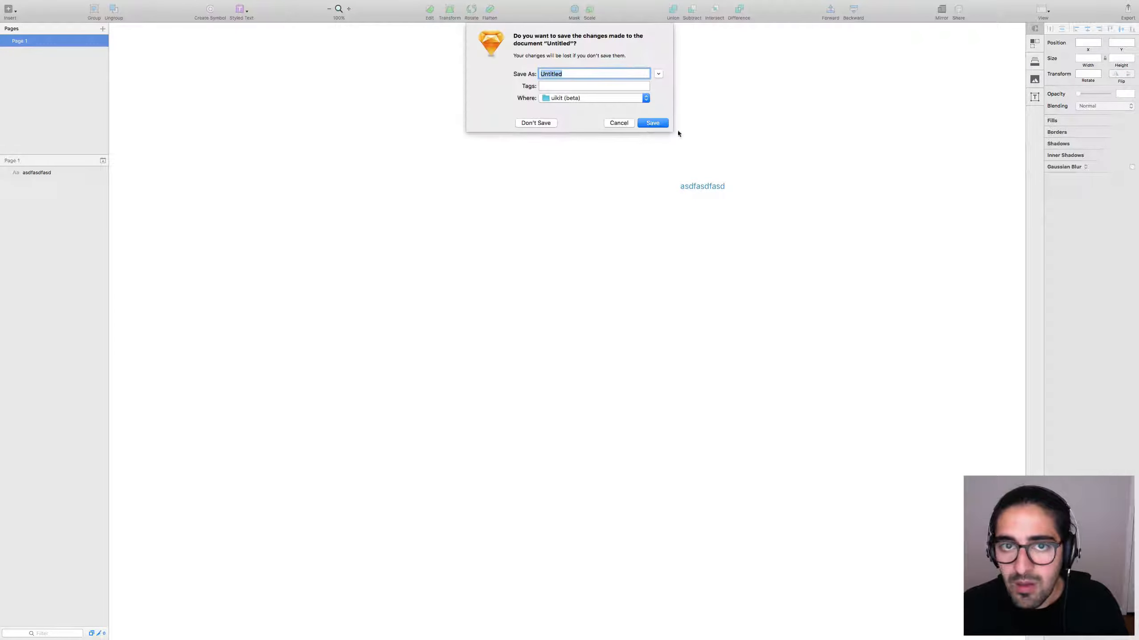
left_click(547, 115)
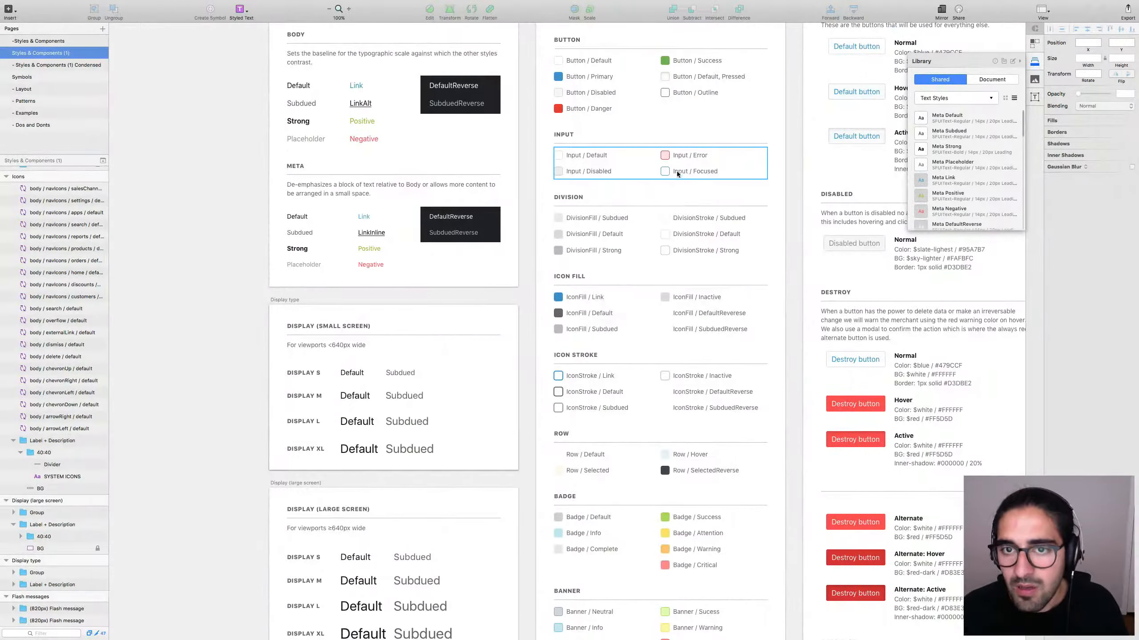
Add the Input / Error swatch's pink to the shared Colors library as Input Error.
left_click(666, 156)
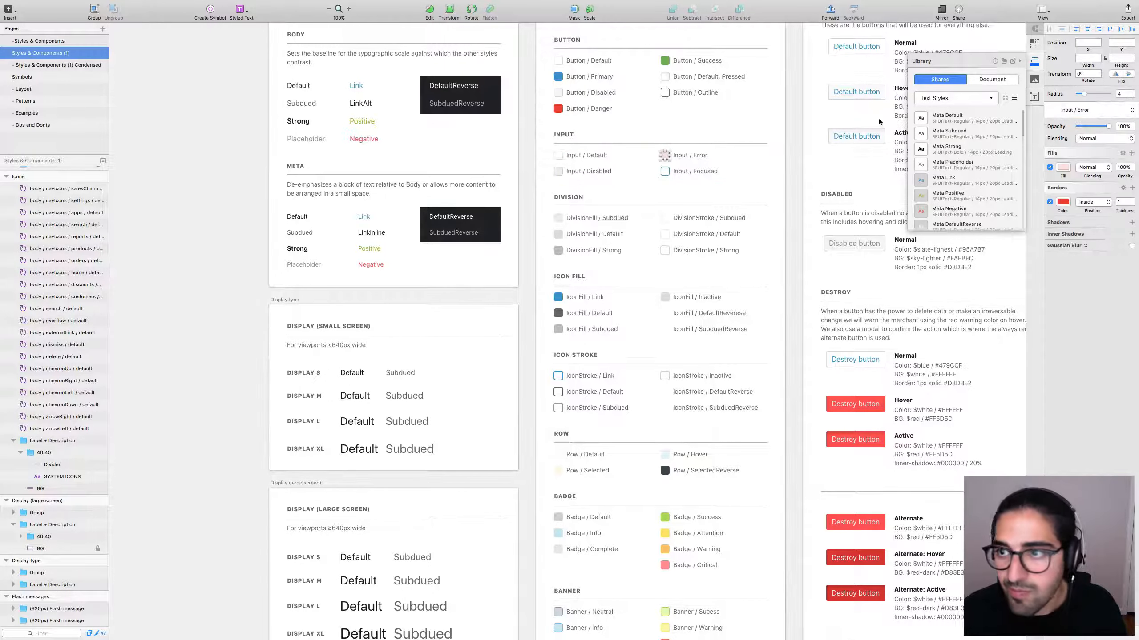
left_click(938, 96)
left_click(936, 94)
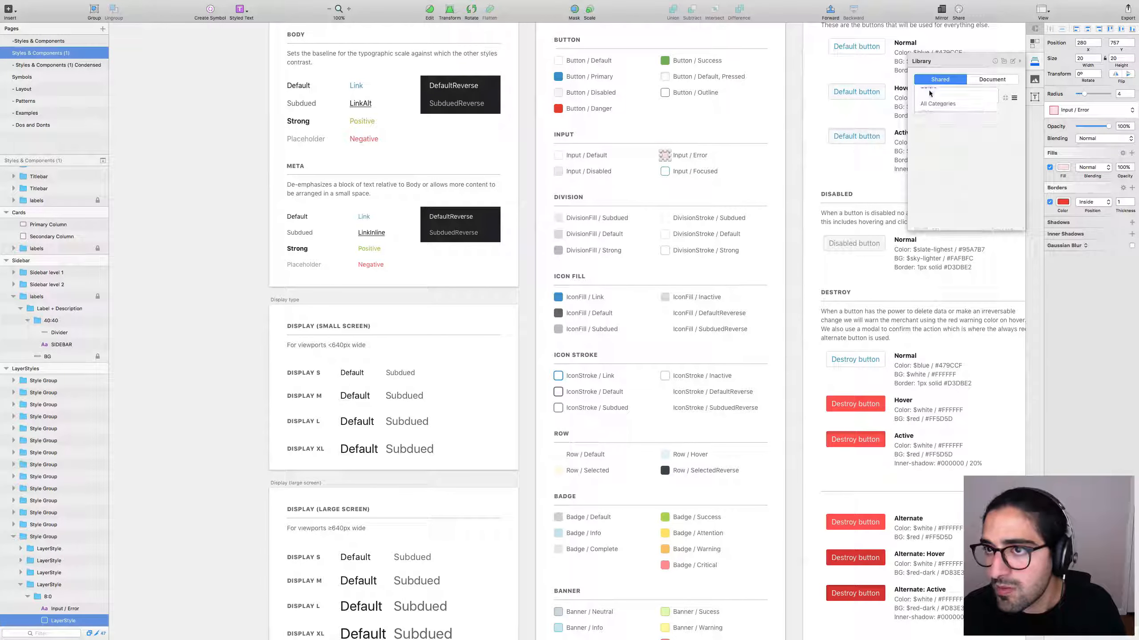
left_click(964, 117)
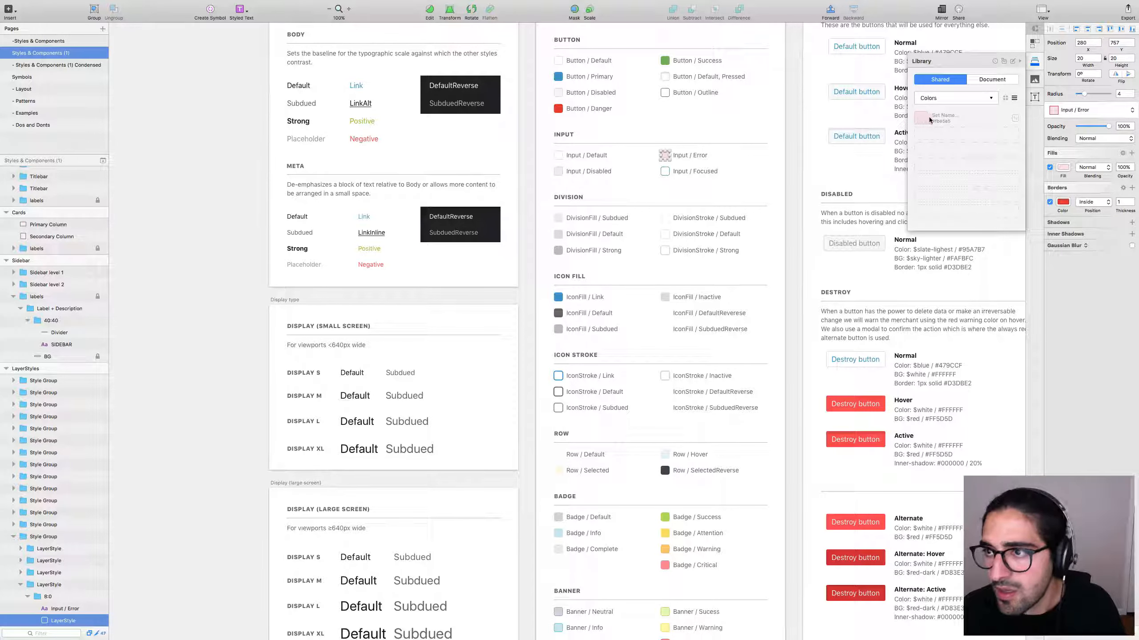
type("Input Error")
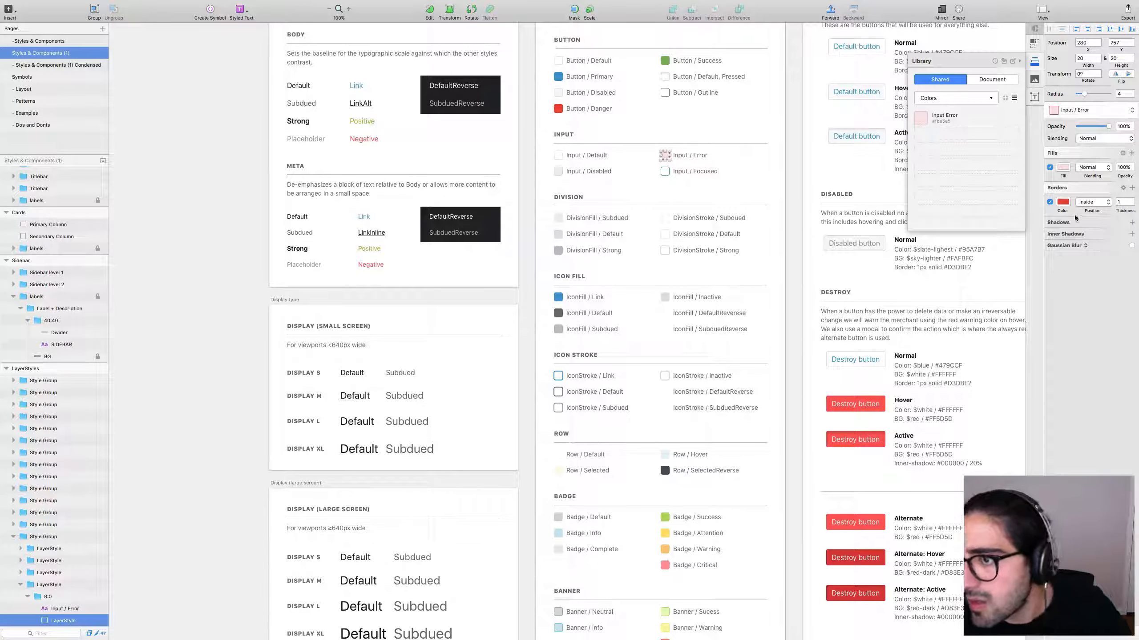
scroll(224, 320, "left", 10)
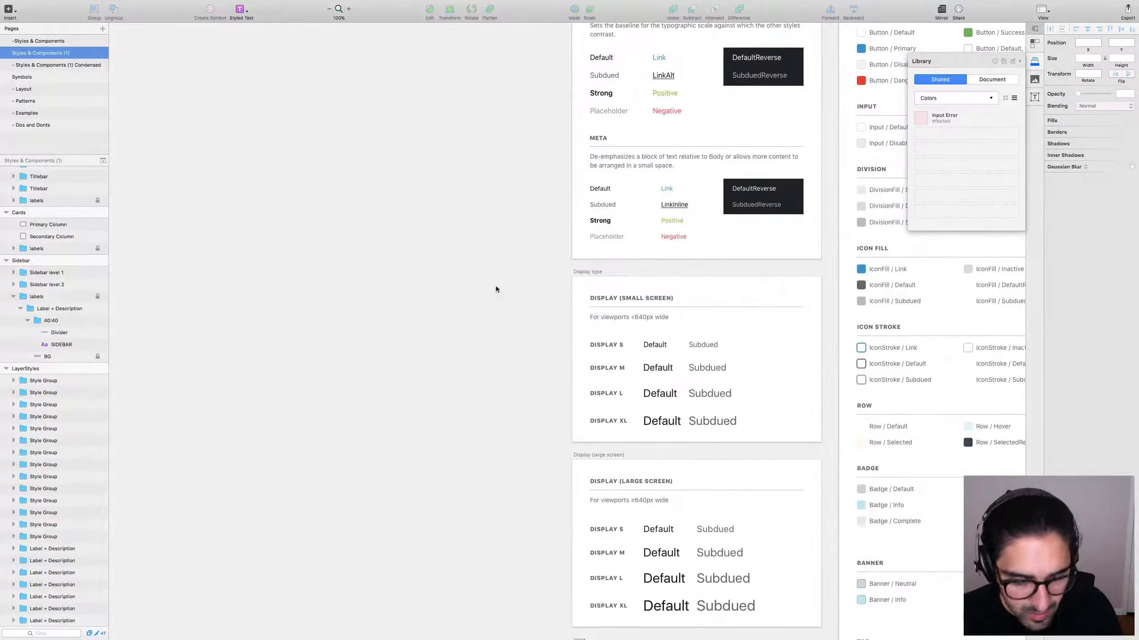
Draw a new rectangle and fill it with the Input Error colour.
key("r")
left_click_drag(328, 191, 474, 289)
left_click(992, 127)
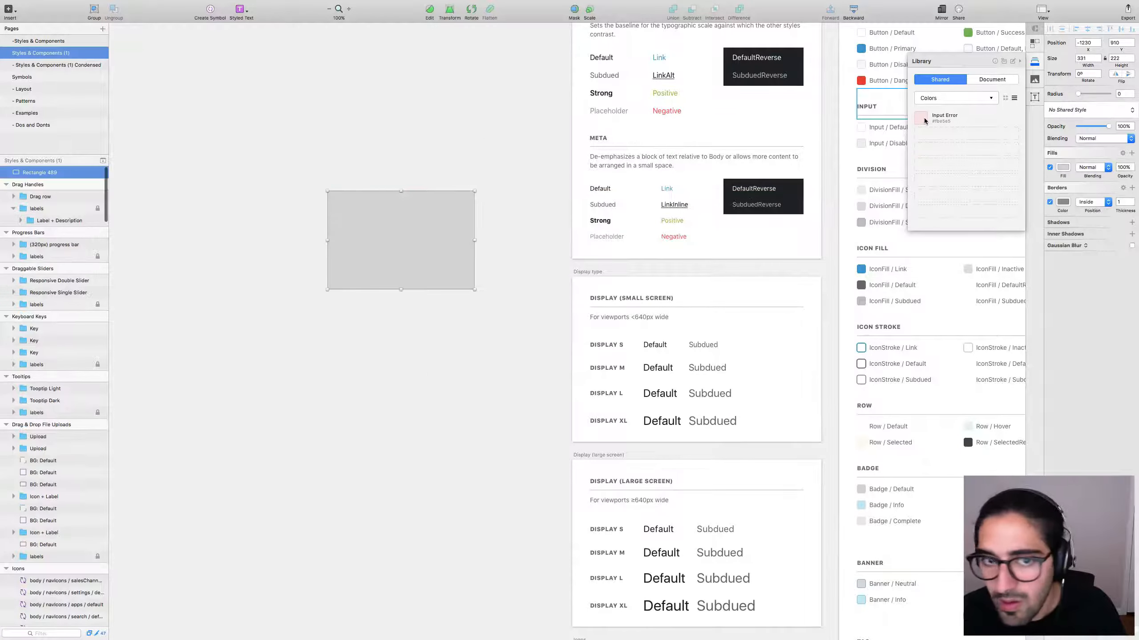
left_click(419, 282)
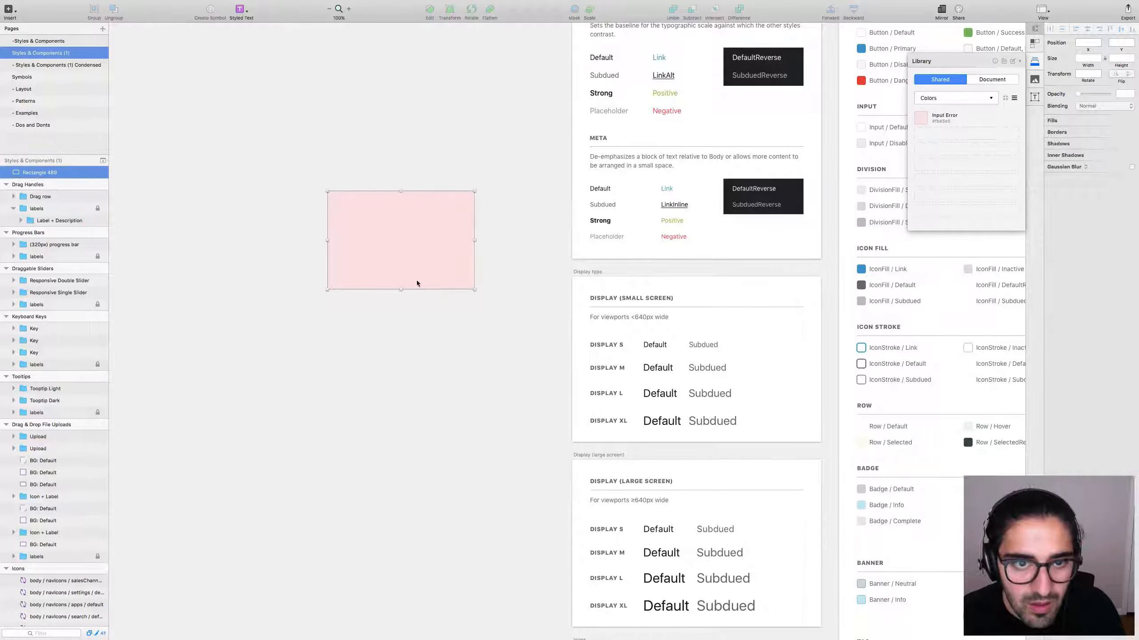
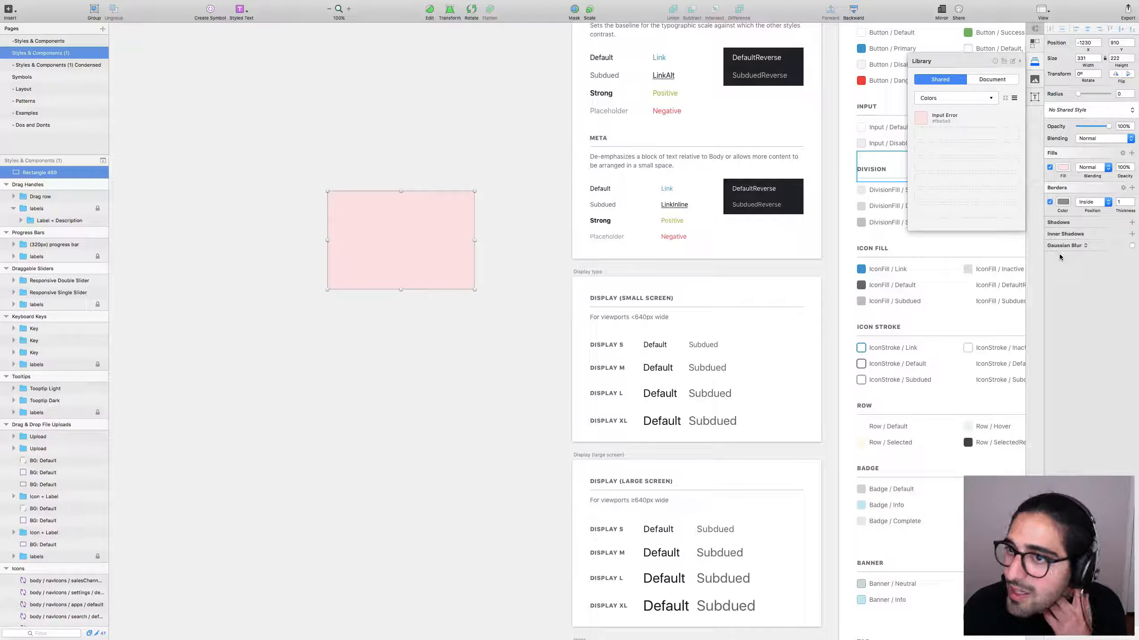
Reselect the pale pink rectangle and delete its borders.
left_click(455, 323)
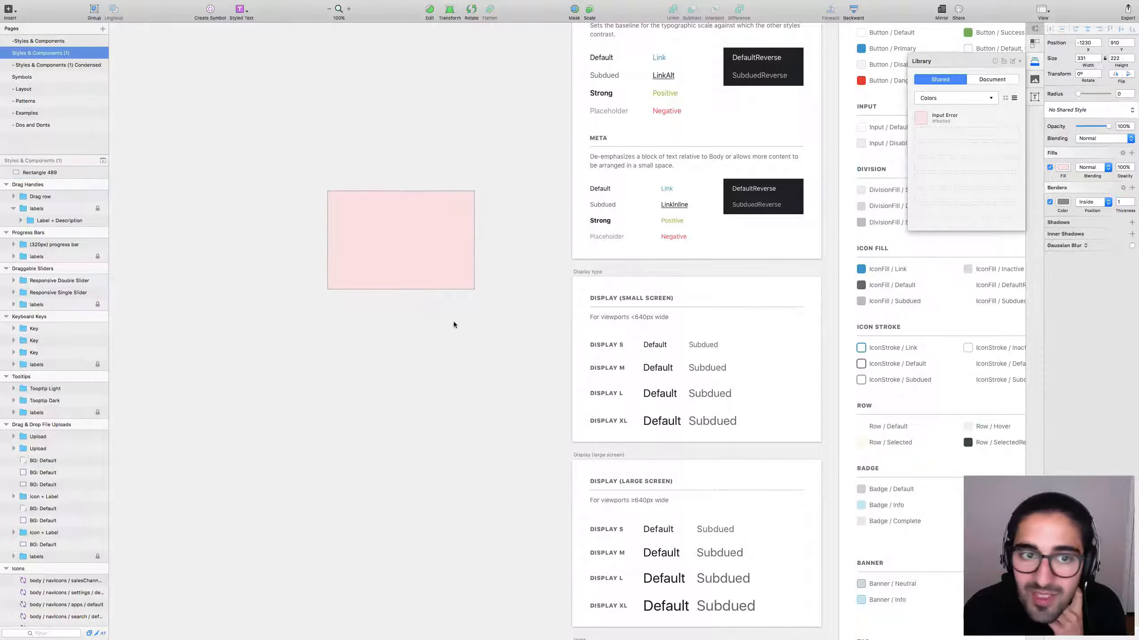
left_click(403, 269)
left_click(1131, 188)
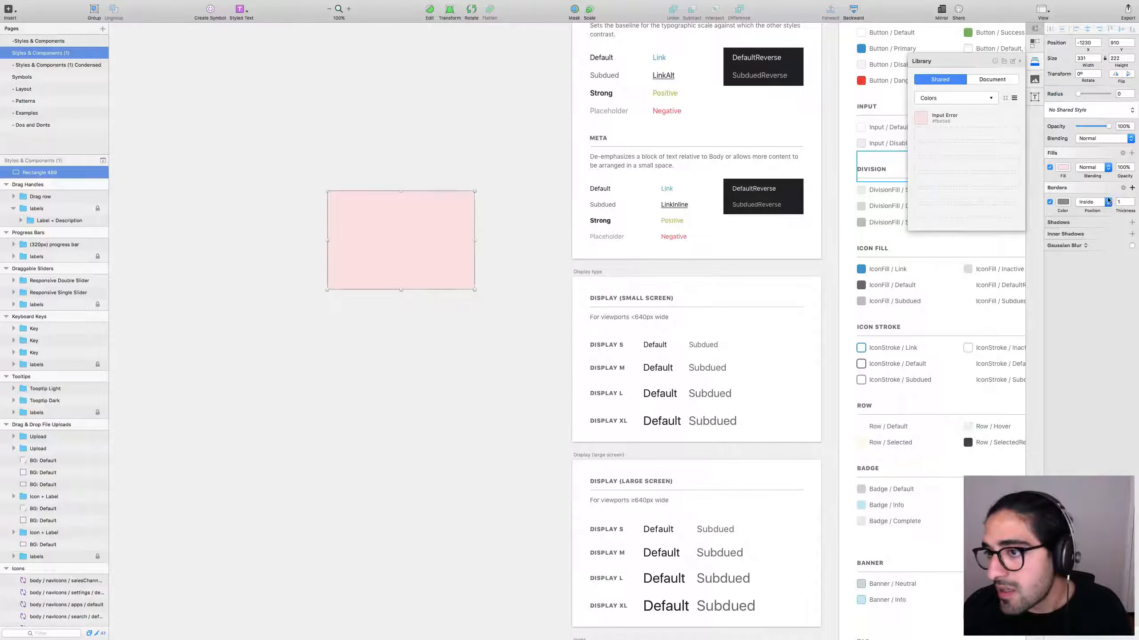
left_click(1063, 202)
left_click(1049, 202)
left_click(1049, 214)
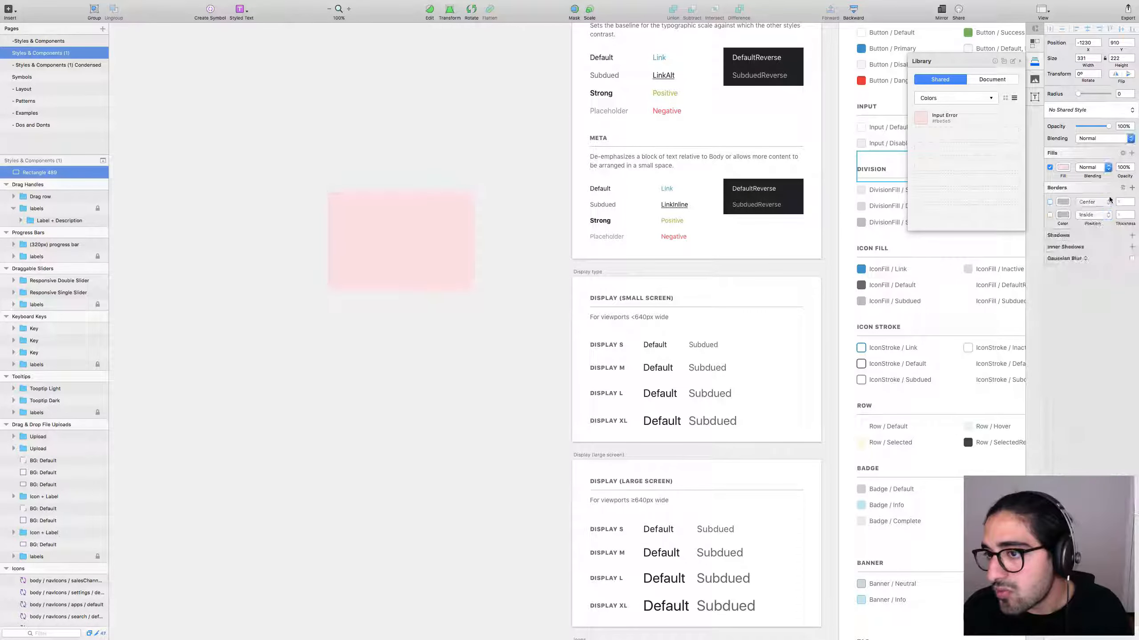
left_click(1115, 188)
Try the global orange fill, then apply the Input Error colour instead.
left_click(1063, 167)
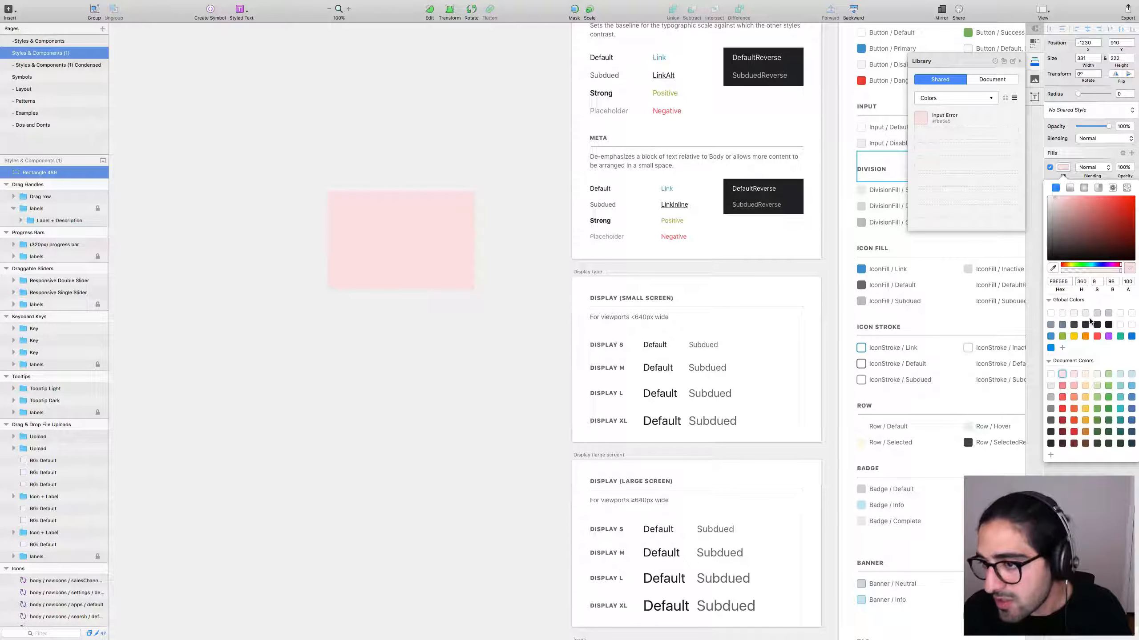
left_click(1085, 336)
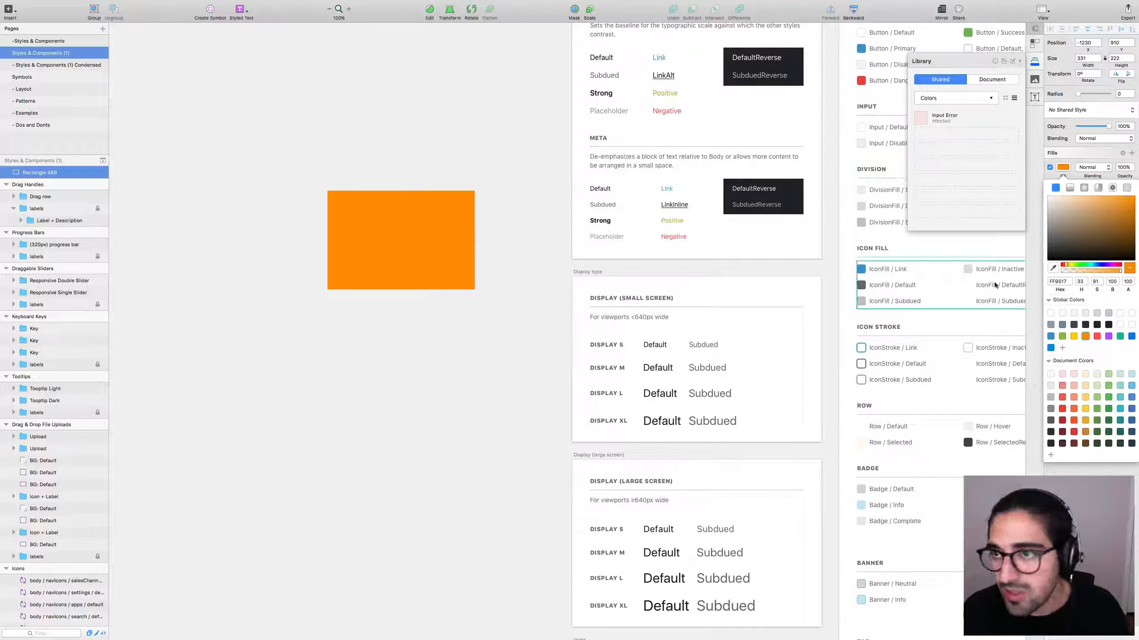
left_click(437, 358)
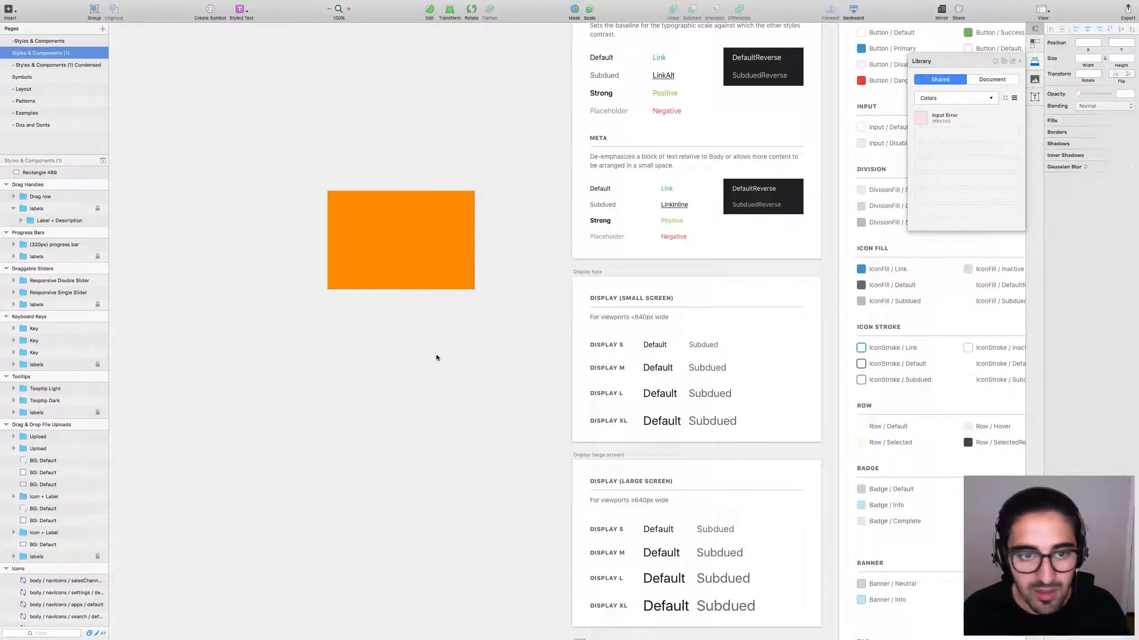
left_click(427, 287)
left_click(924, 119)
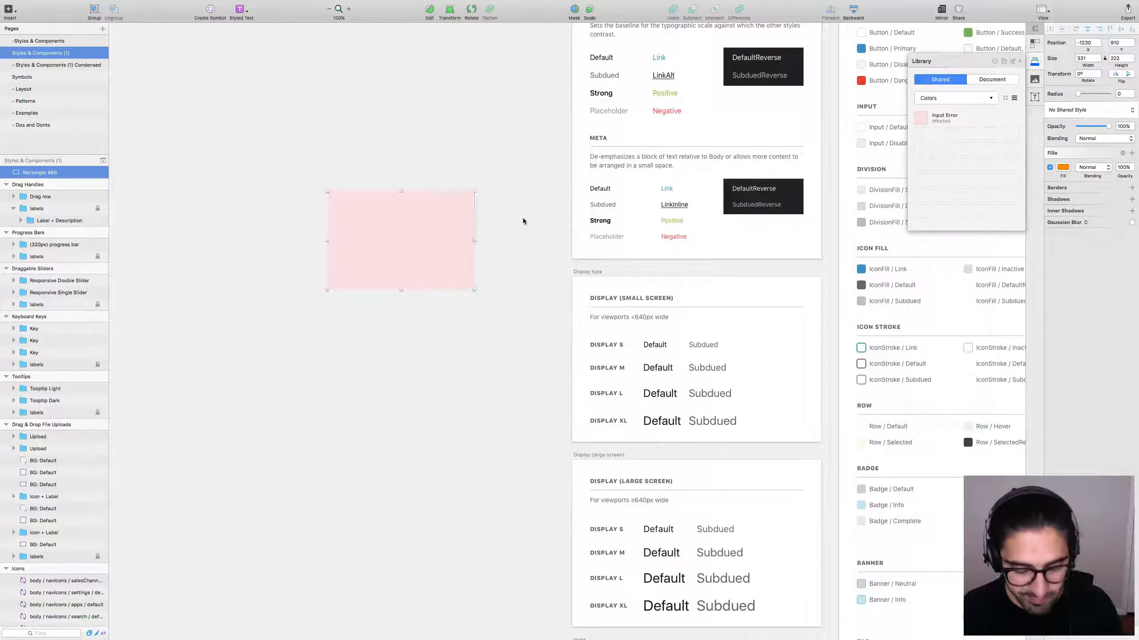
Remove the rectangle's borders again and fill it with the global orange FF9517.
left_click(507, 191)
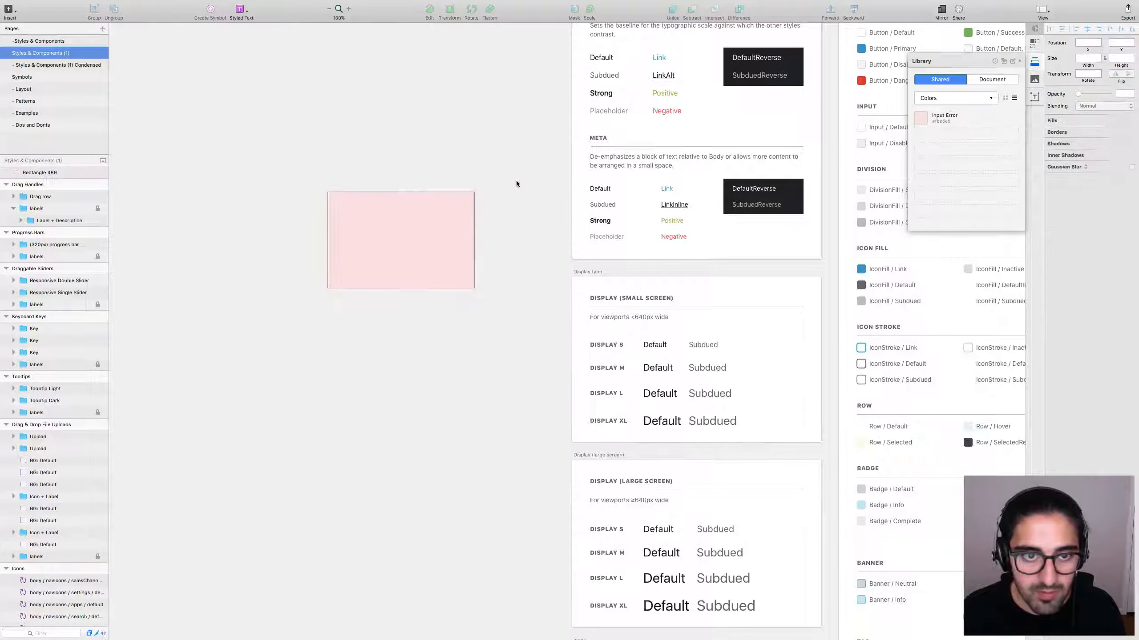
left_click(1114, 187)
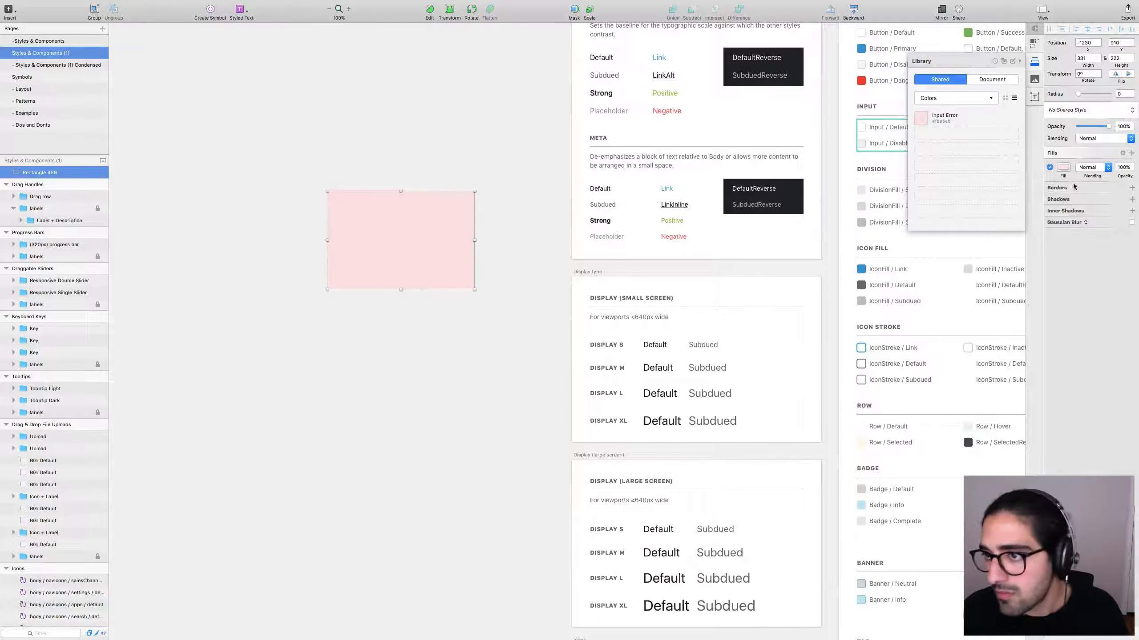
left_click(1063, 168)
left_click(1085, 336)
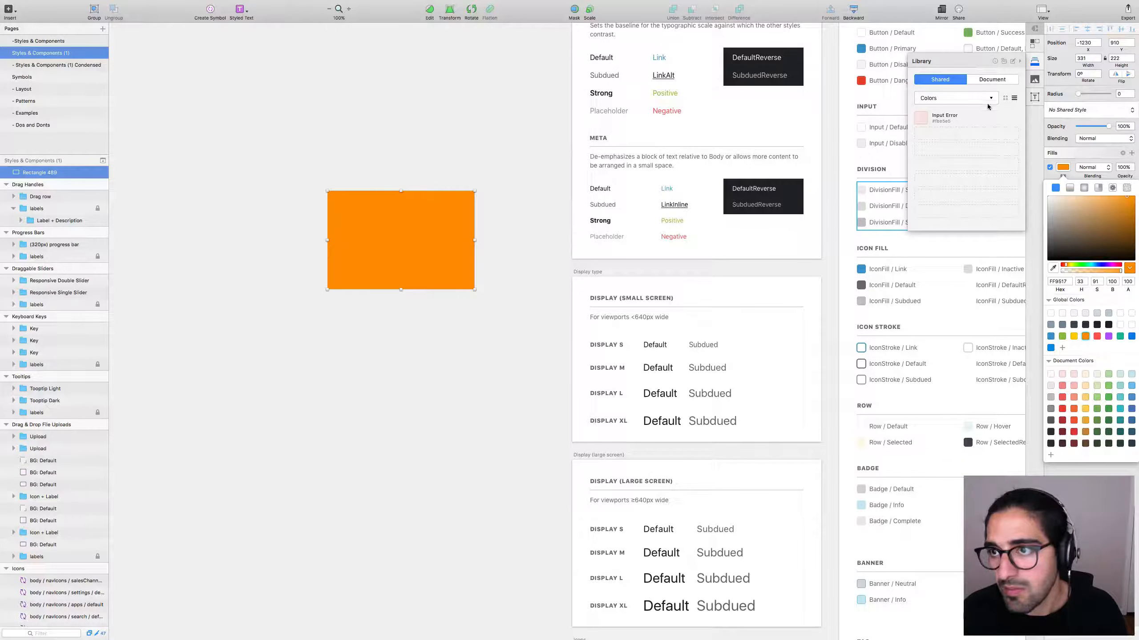
Show library colours as a grid and add the rectangle's orange to the Colors collection.
left_click(1005, 98)
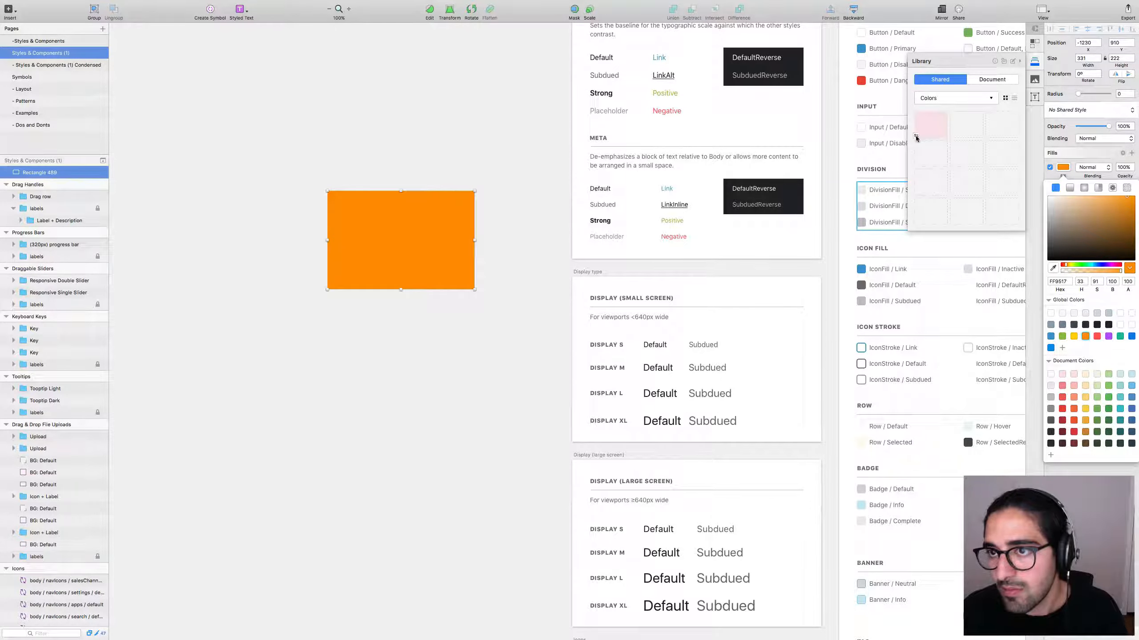
left_click(489, 231)
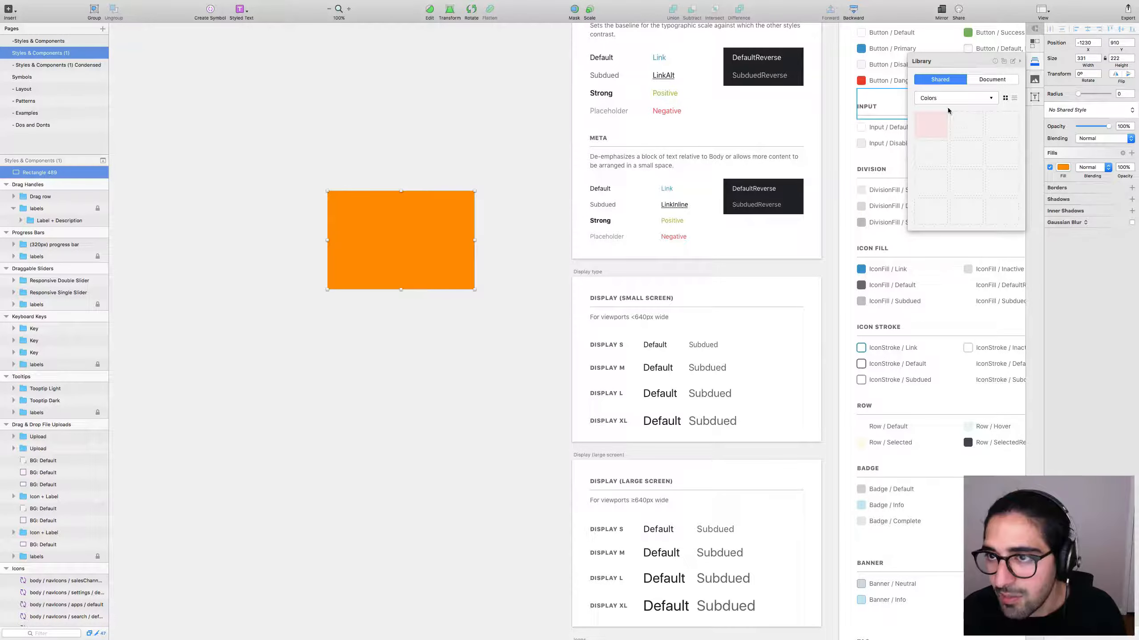
left_click_drag(916, 136, 917, 137)
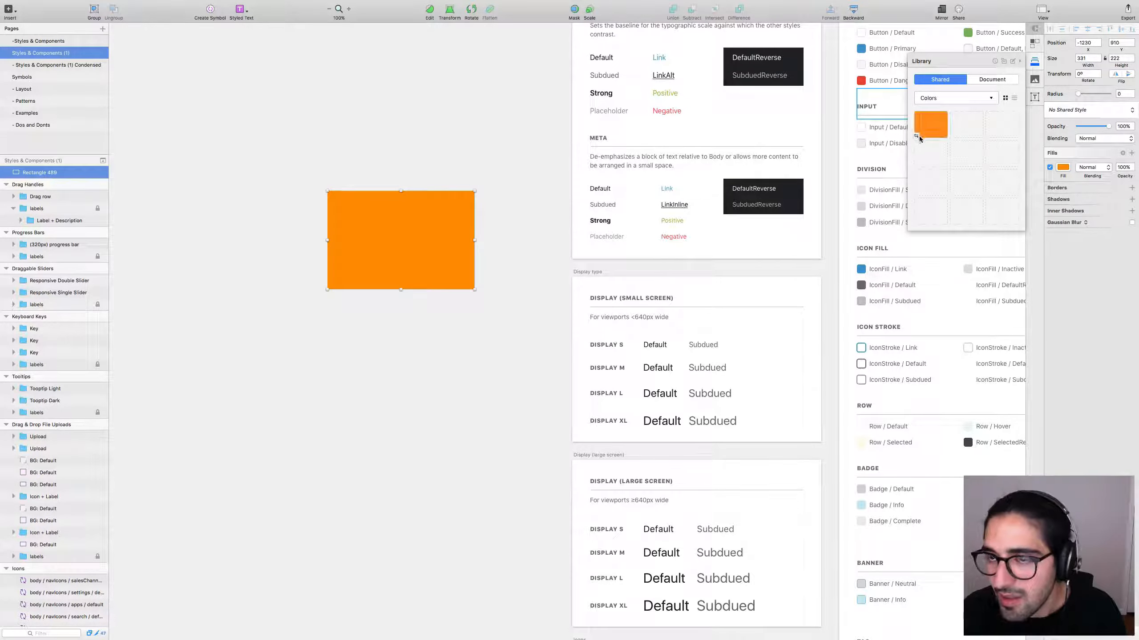
left_click(438, 338)
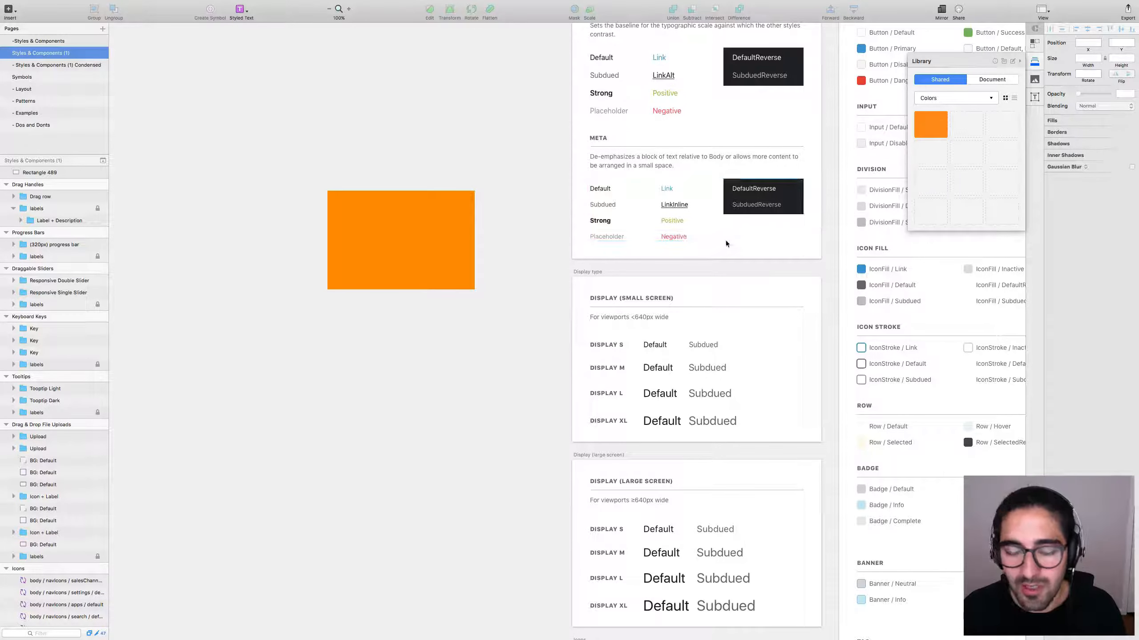
scroll(727, 236, "up", 5)
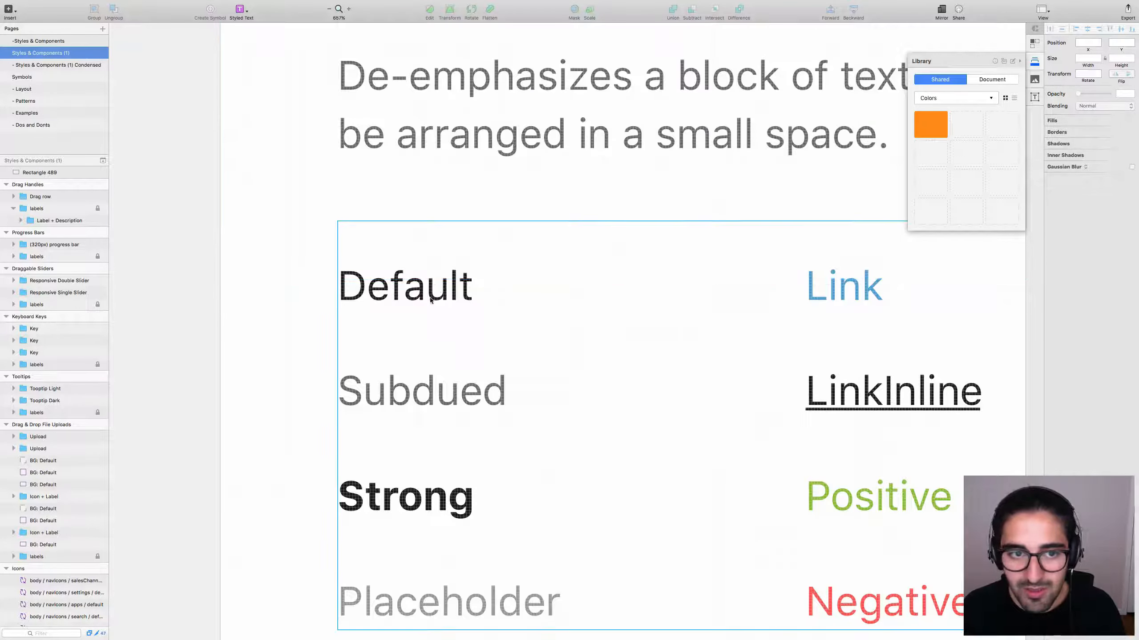
scroll(432, 287, "down", 5)
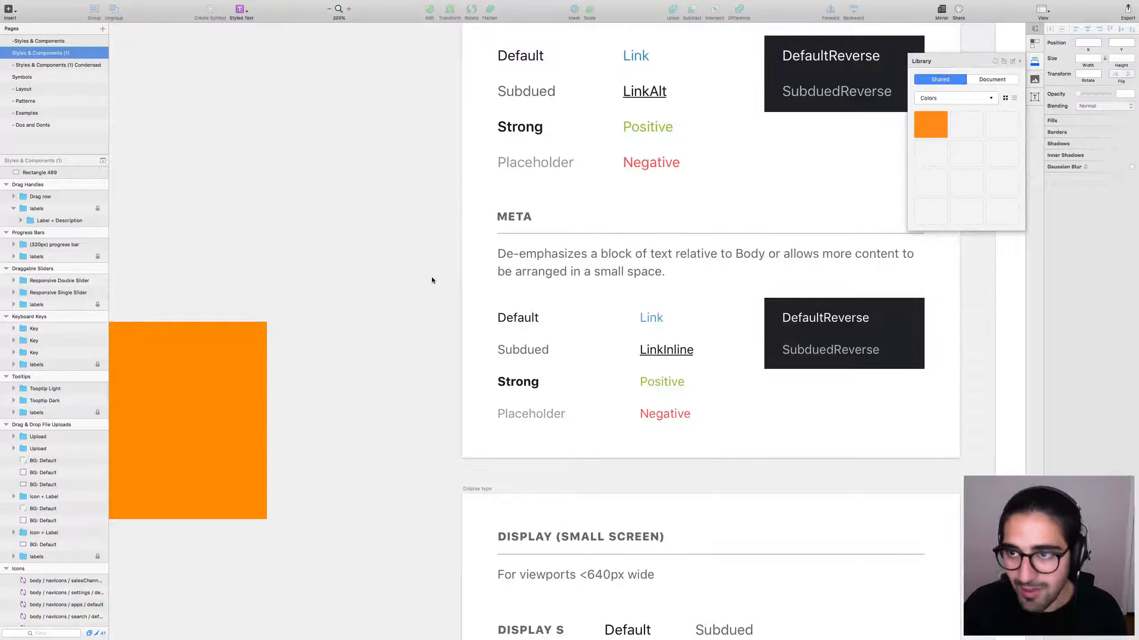
left_click(929, 121)
left_click(645, 200)
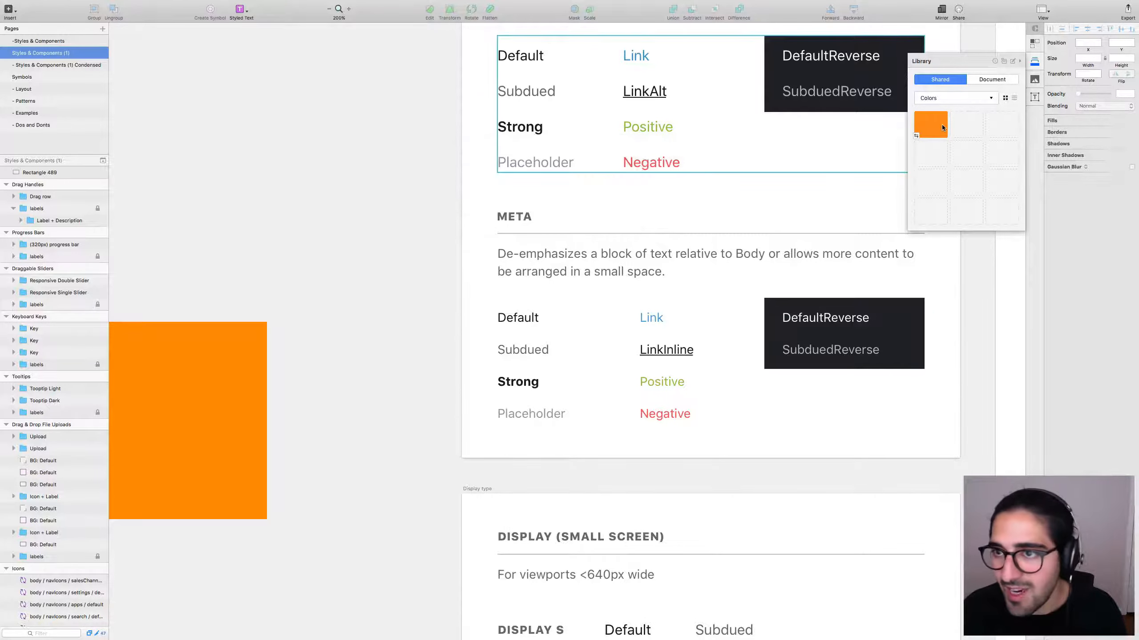
Reset the canvas to actual size and move the orange rectangle up and right.
key("super+0")
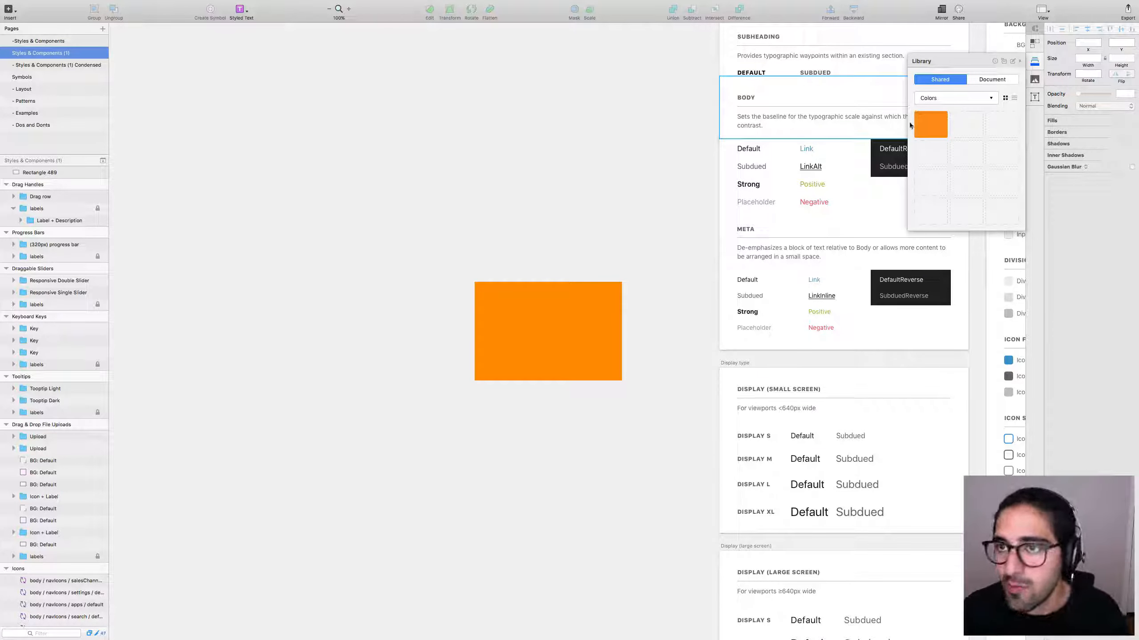
scroll(582, 175, "right", 5)
scroll(582, 175, "up", 3)
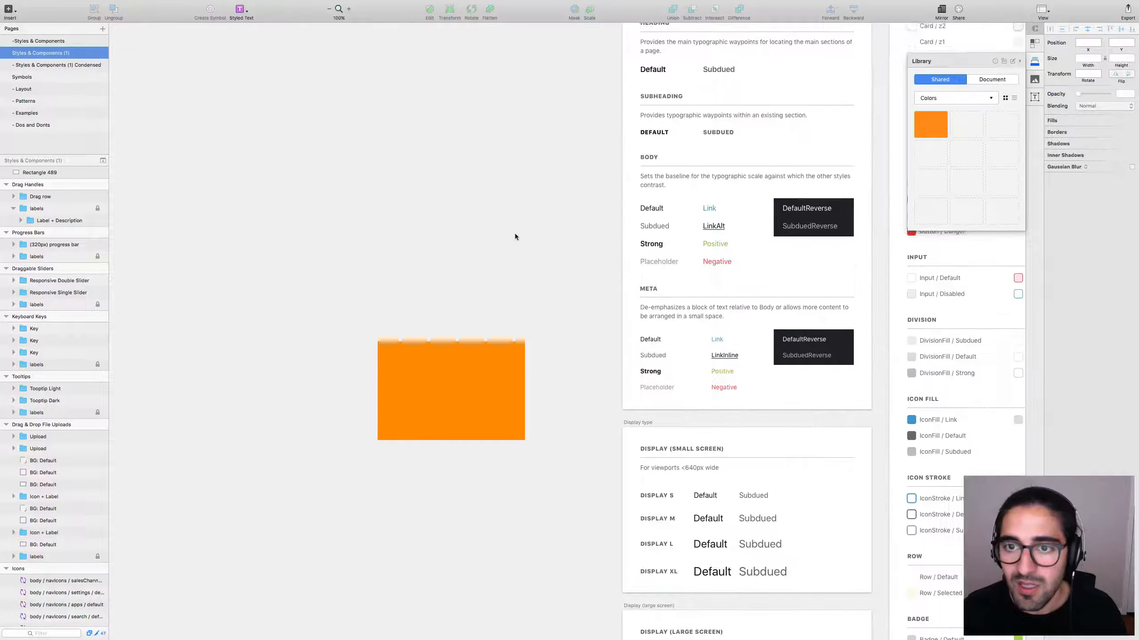
scroll(581, 204, "right", 3)
scroll(582, 203, "up", 2)
left_click_drag(414, 409, 453, 201)
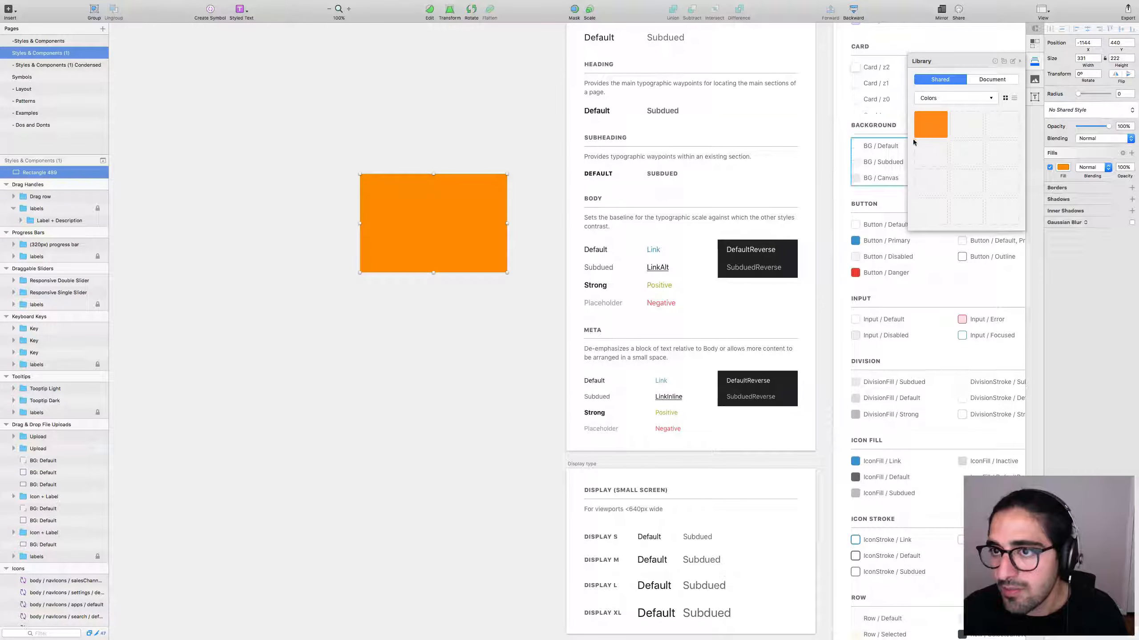
left_click(520, 298)
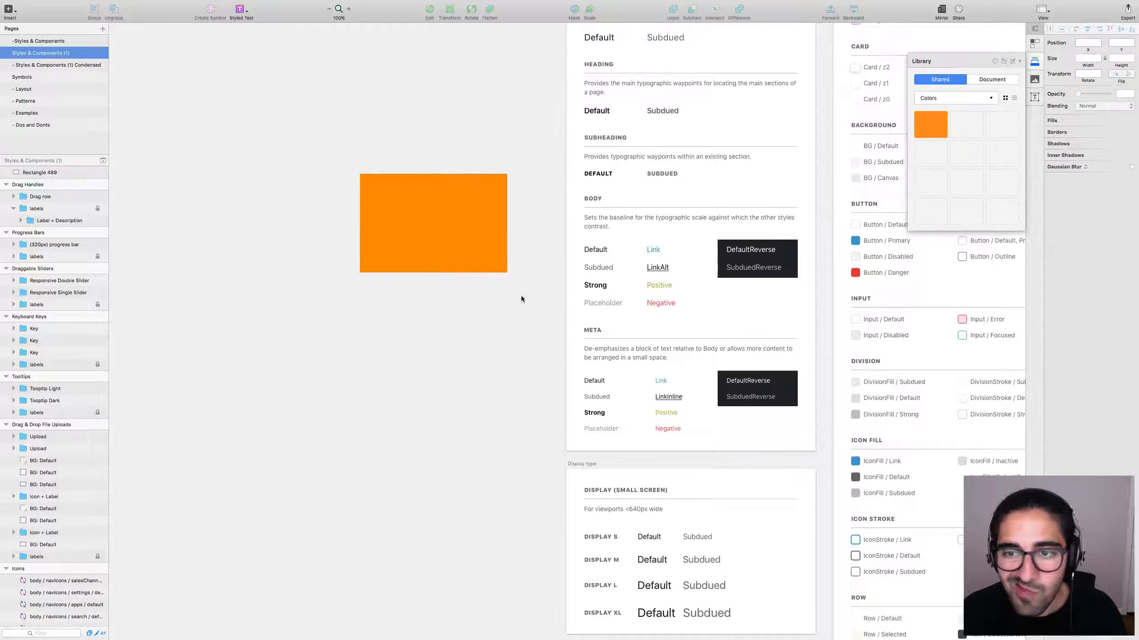
left_click_drag(450, 350, 507, 359)
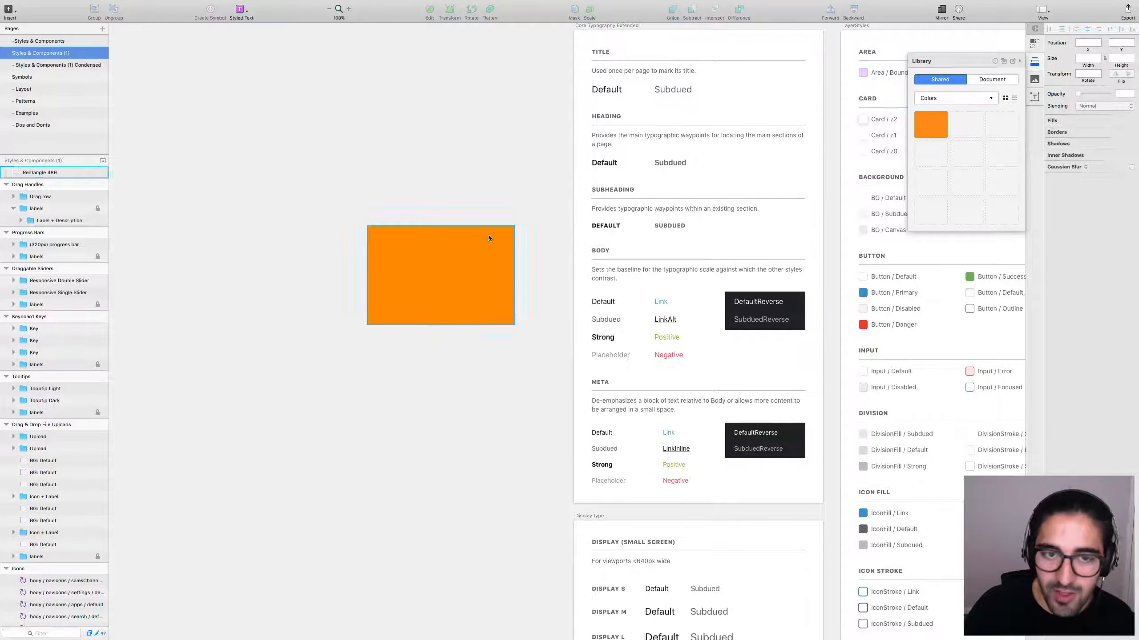
Move the orange rectangle up and to the left.
left_click(445, 279)
left_click_drag(445, 279, 334, 226)
left_click(366, 354)
Draw a rectangle with no fill and a centred, 11-thick bright red border.
key("r")
left_click_drag(306, 321, 413, 456)
left_click(1049, 167)
left_click(1062, 202)
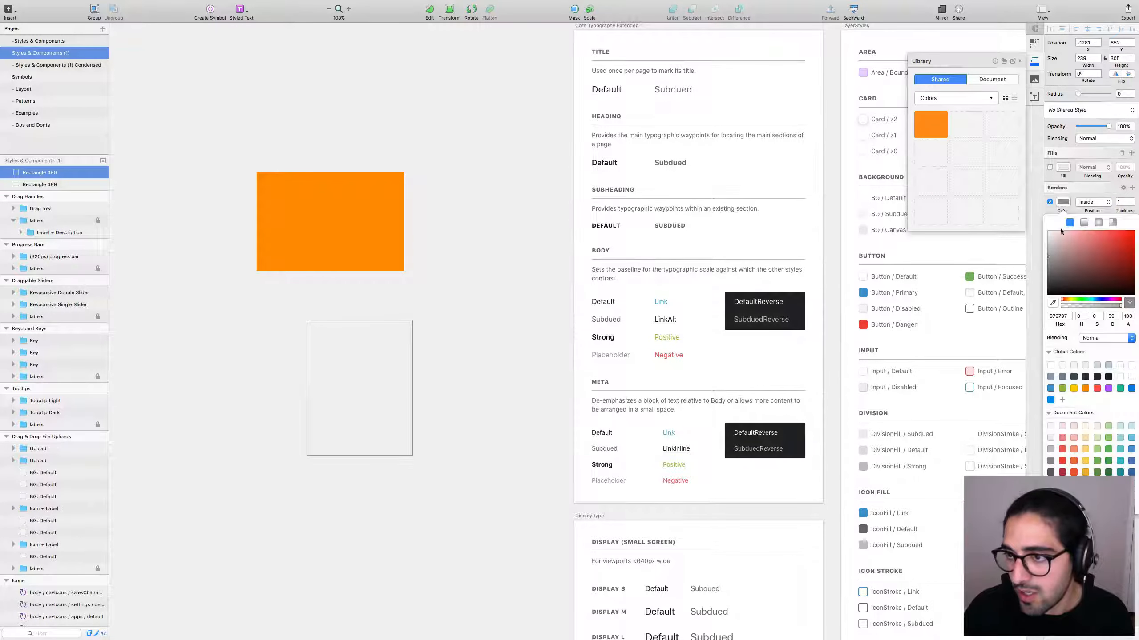
left_click(1133, 250)
left_click(1116, 203)
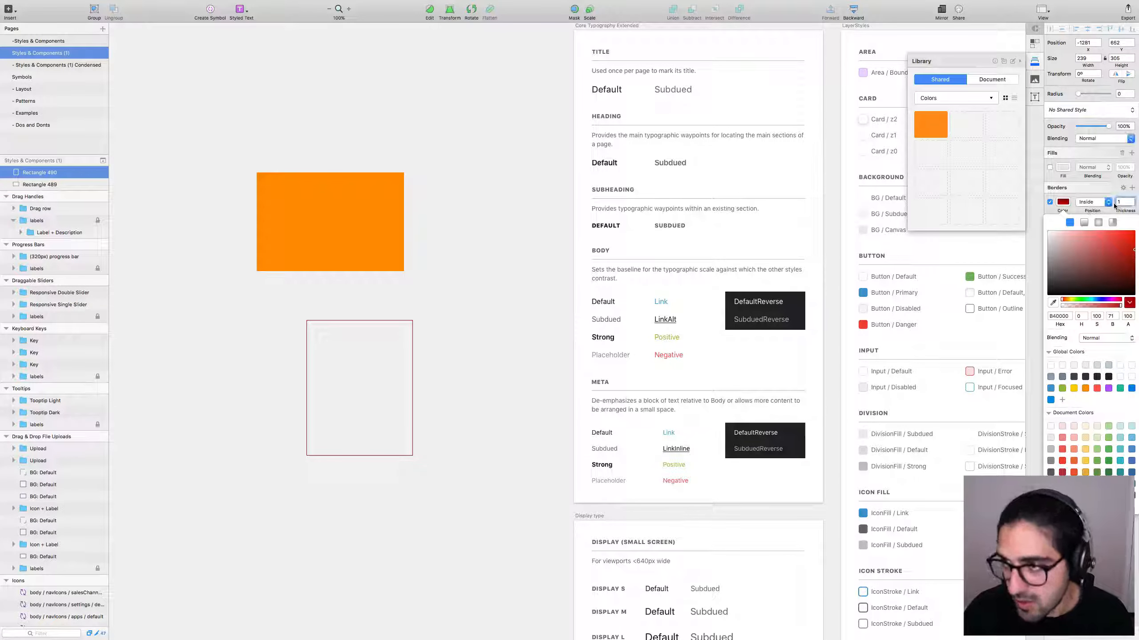
key("Up")
key("Up")
key("Up")
key("Up")
key("Up")
key("Up")
key("Up")
key("Up")
key("Up")
key("Up")
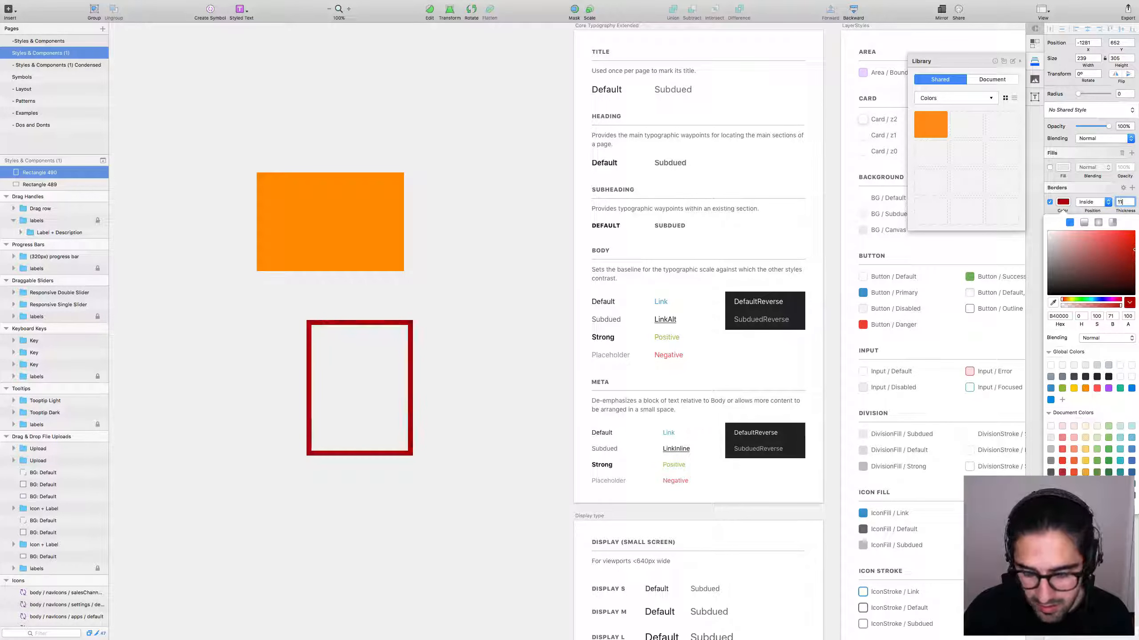
left_click(1092, 202)
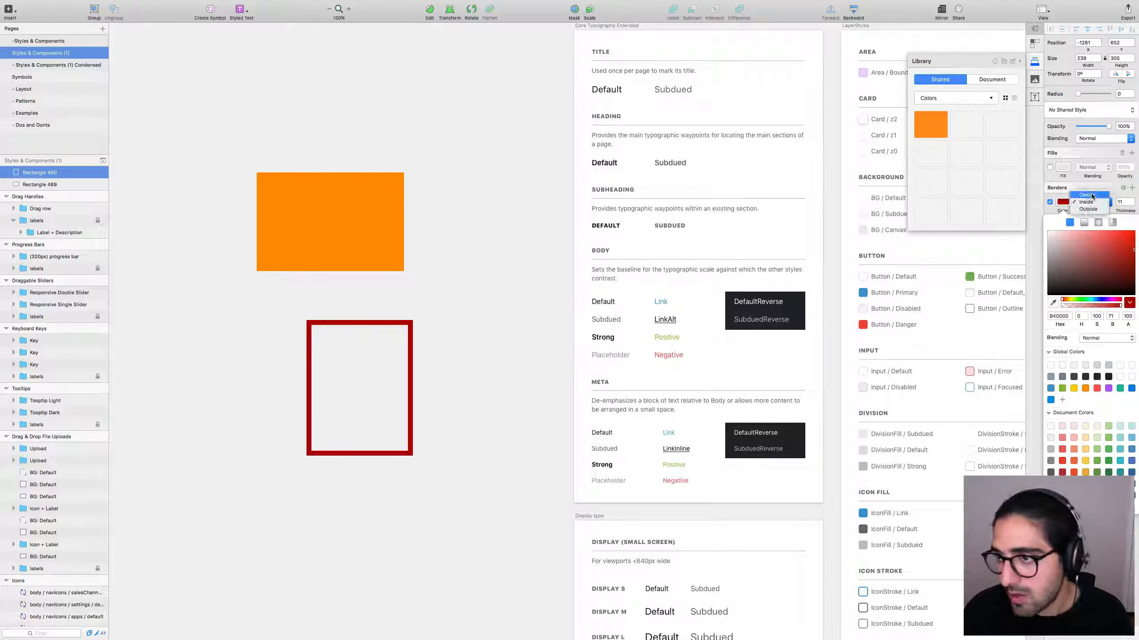
left_click(1092, 195)
left_click(1114, 243)
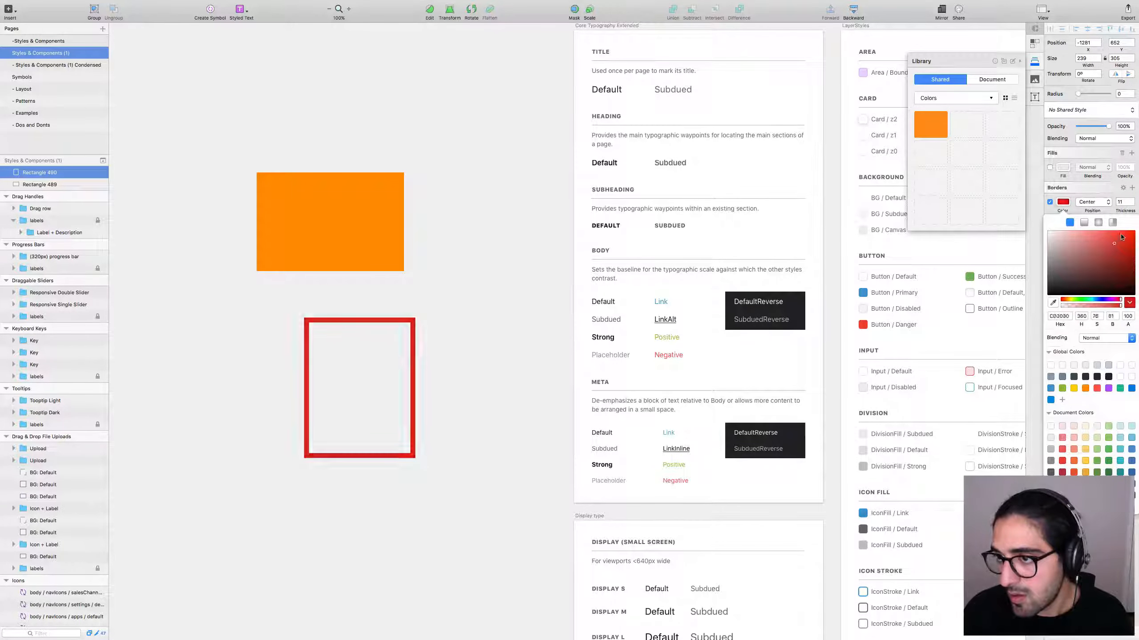
left_click(519, 319)
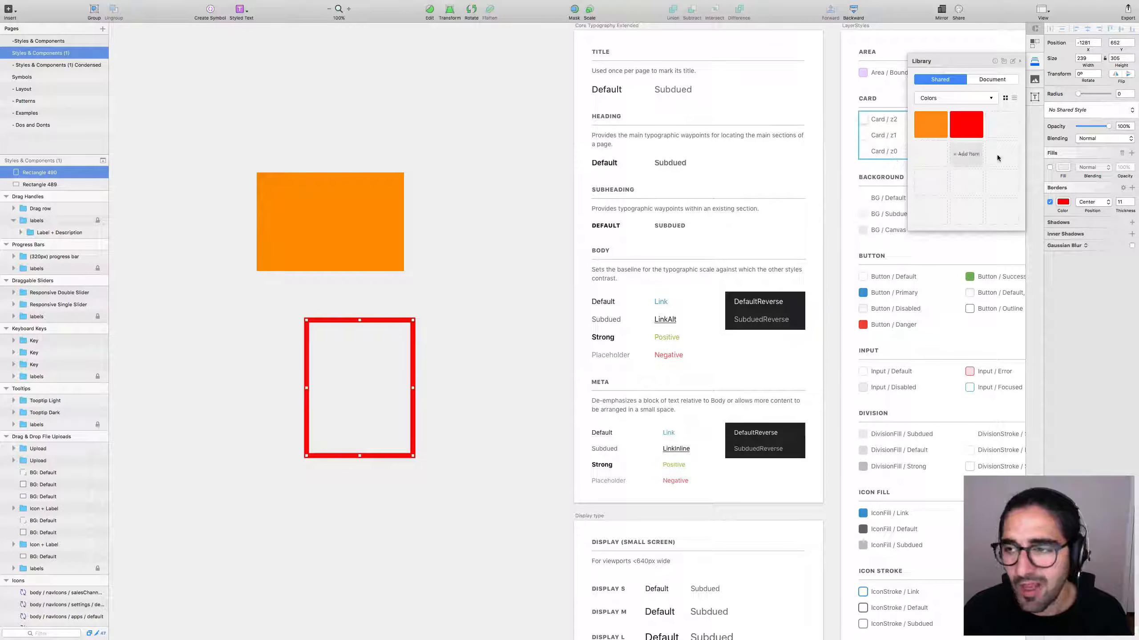
left_click(1122, 153)
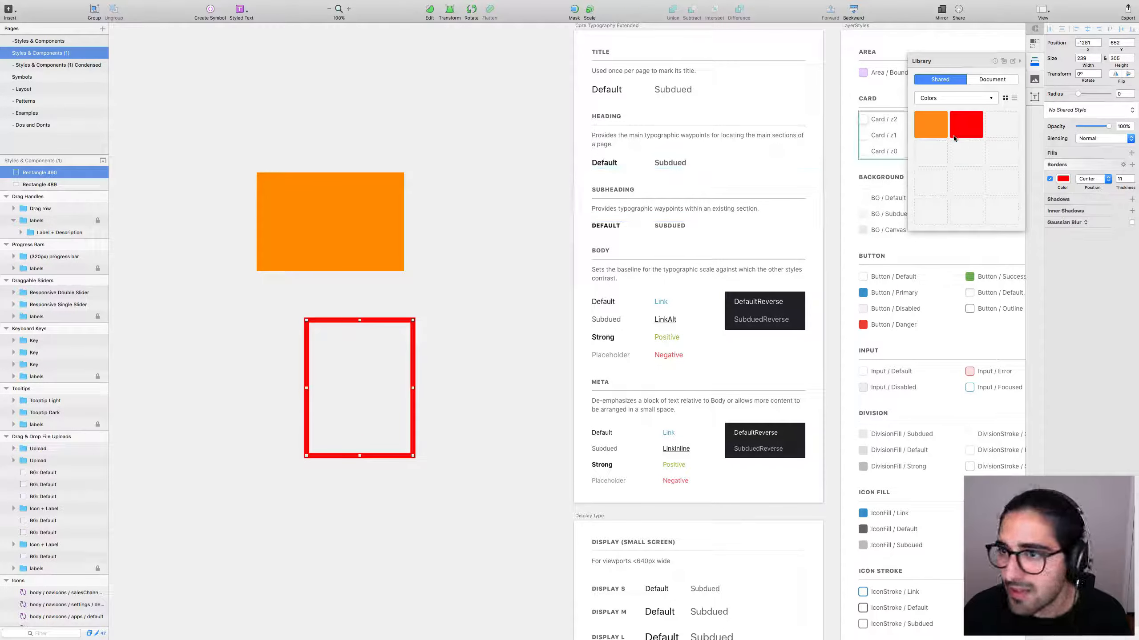
Try adding the red to the library, dismissing the duplicate-colour alerts.
left_click(1002, 124)
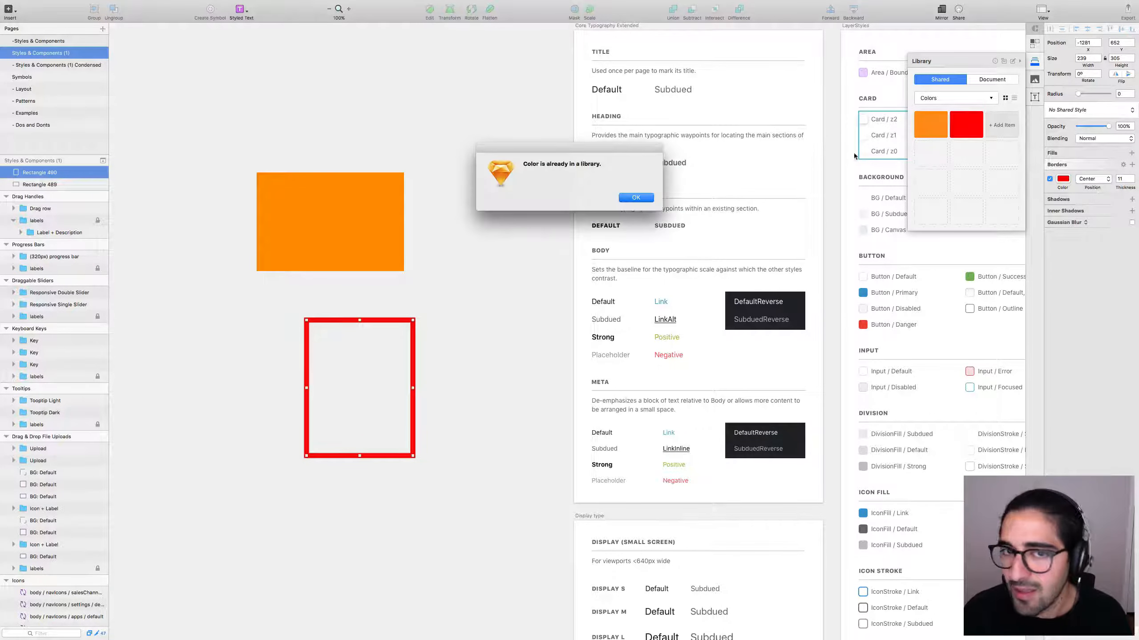
key("Return")
left_click(951, 137)
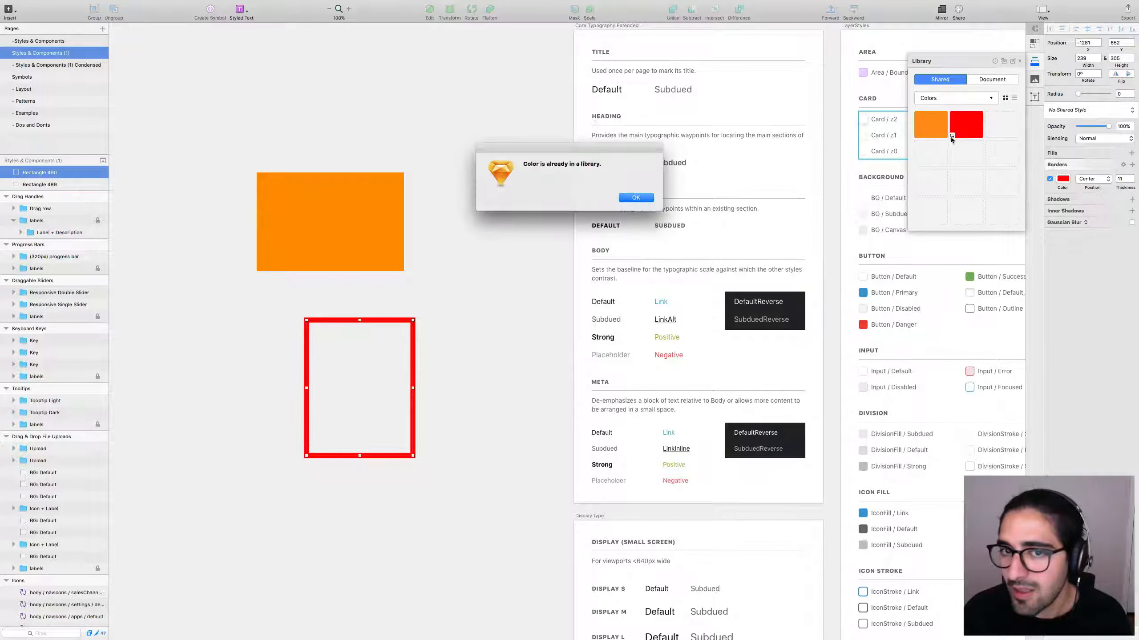
left_click(633, 200)
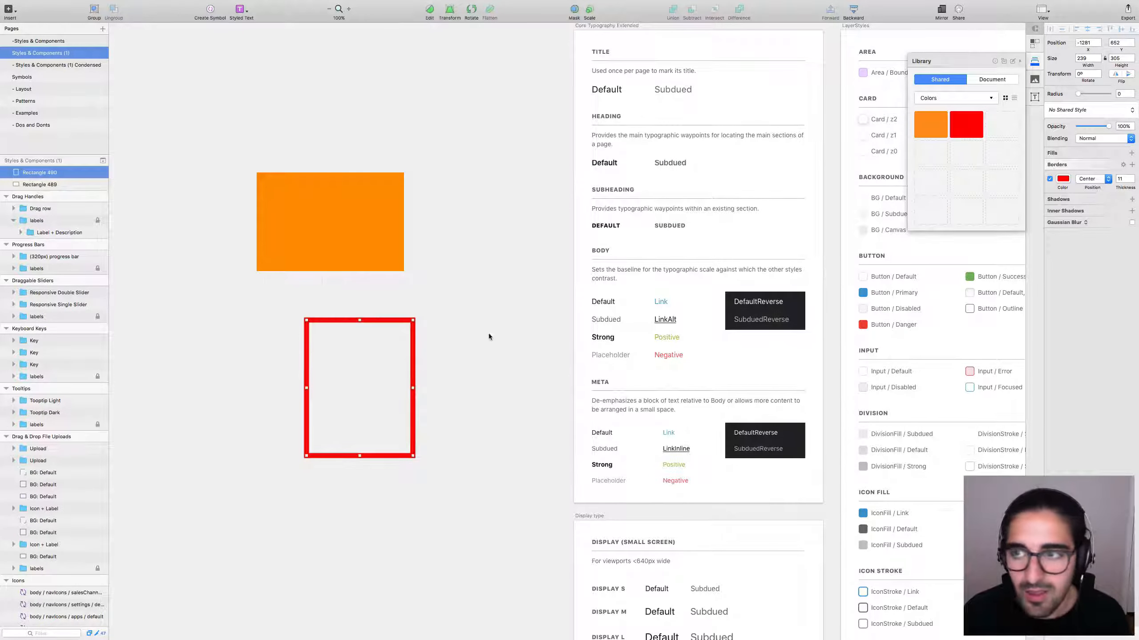
left_click(417, 398)
Draw a new rectangle above the orange one and fill it with the library red.
scroll(519, 320, "up", 5)
scroll(519, 320, "left", 1)
key("r")
mouse_move(338, 122)
left_mouse_down()
mouse_move(384, 143)
mouse_move(510, 248)
left_mouse_up()
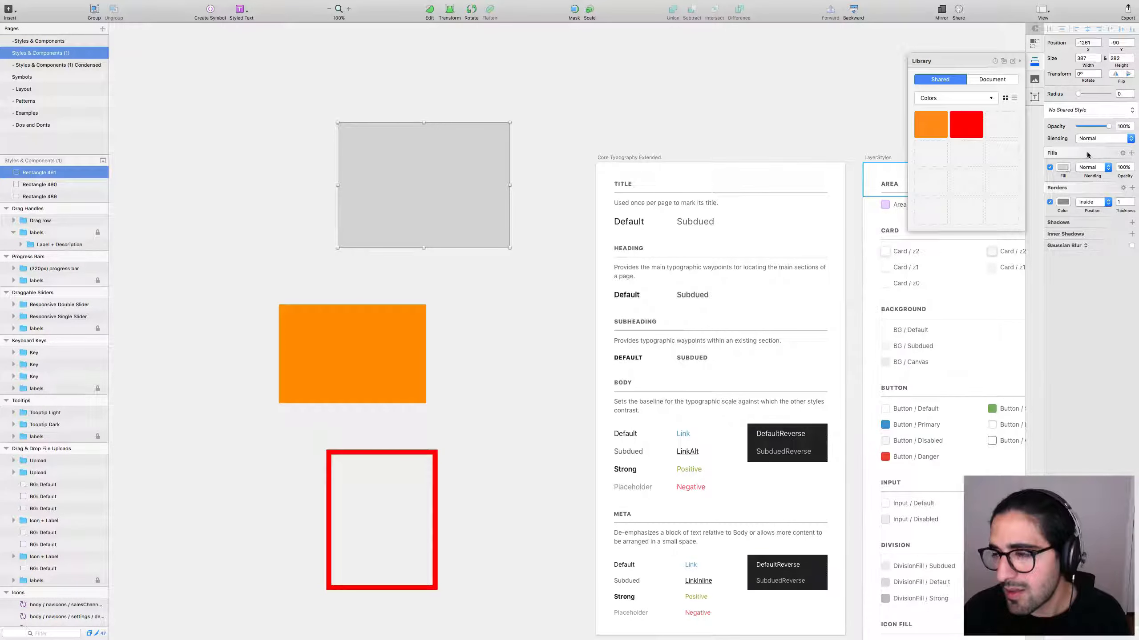
left_click(974, 124)
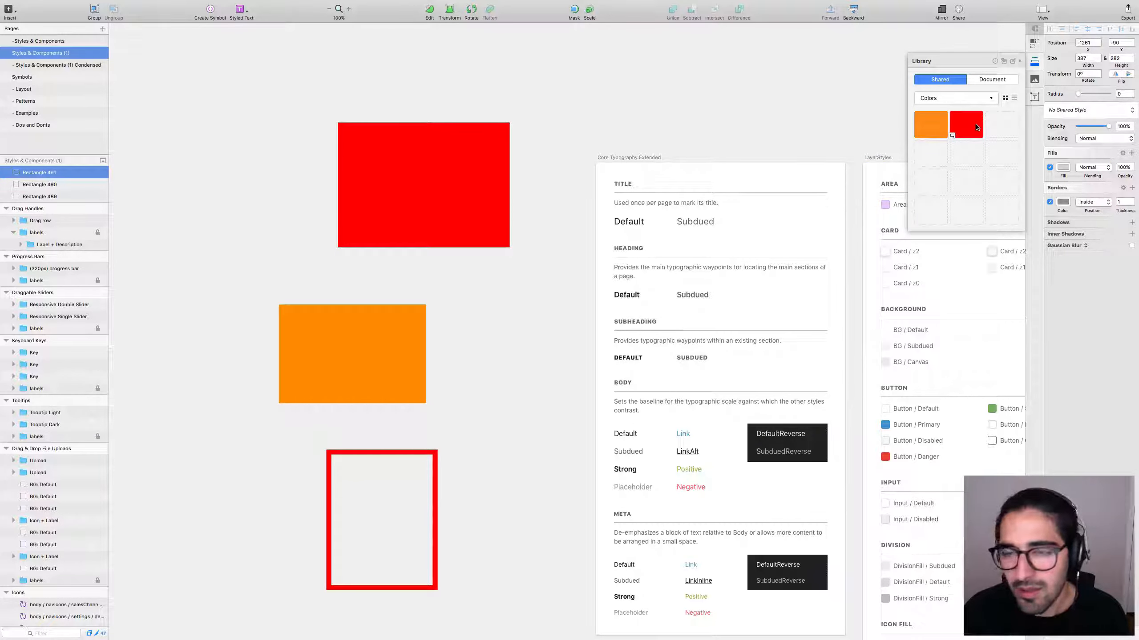
left_click(435, 491)
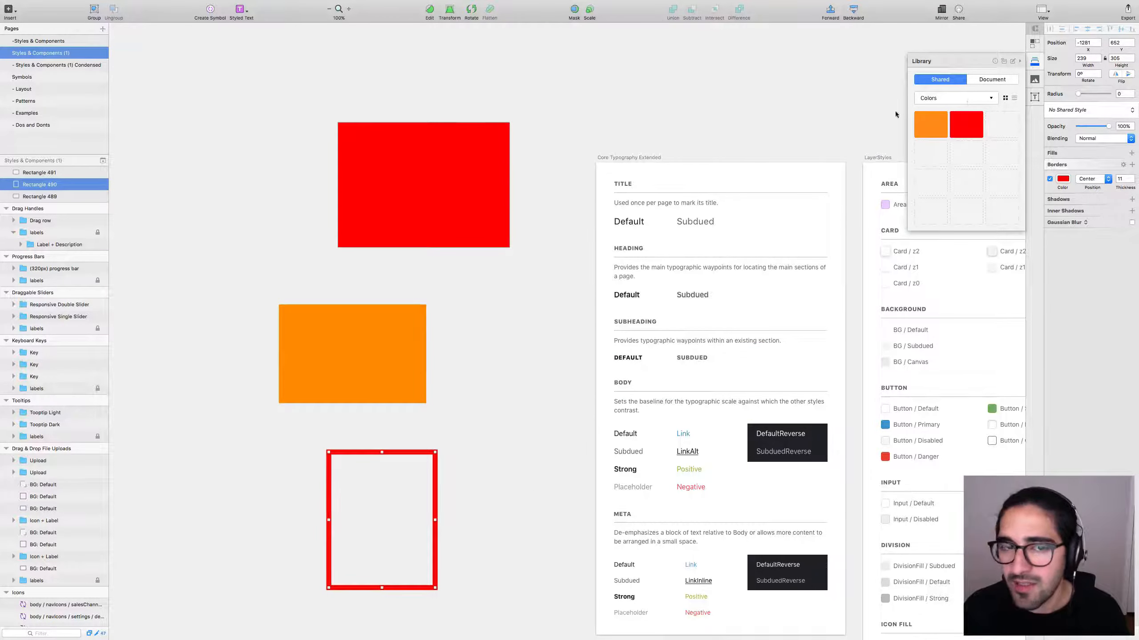
Use + Add Category in the library dropdown to create a category named Layer Styles.
left_click(990, 102)
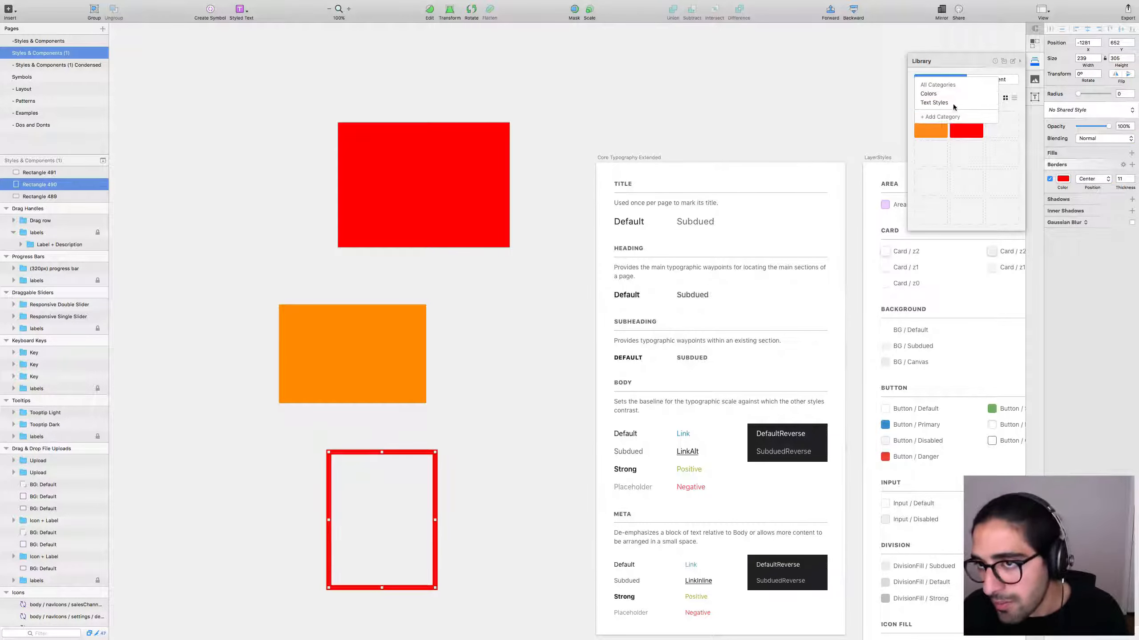
left_click(939, 117)
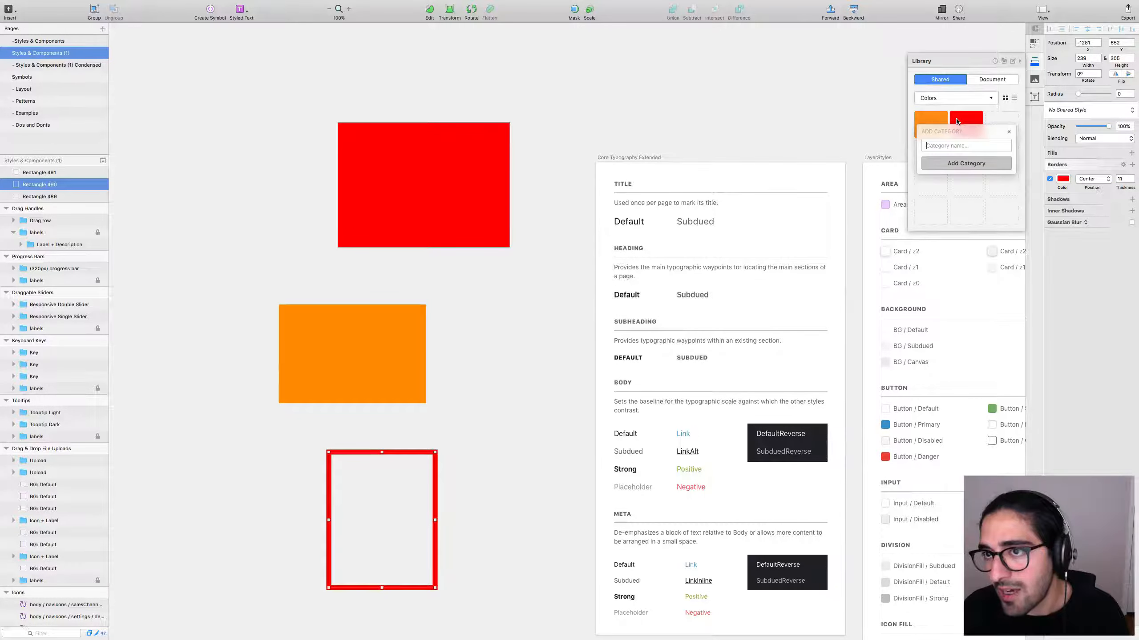
type("z")
key("BackSpace")
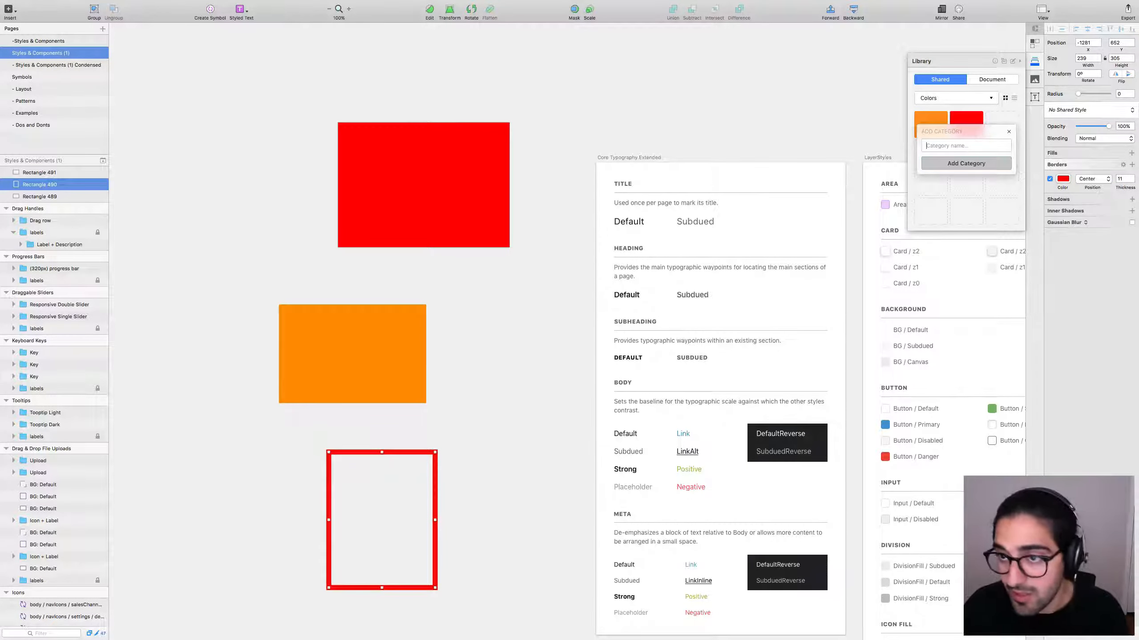
type("Layer S")
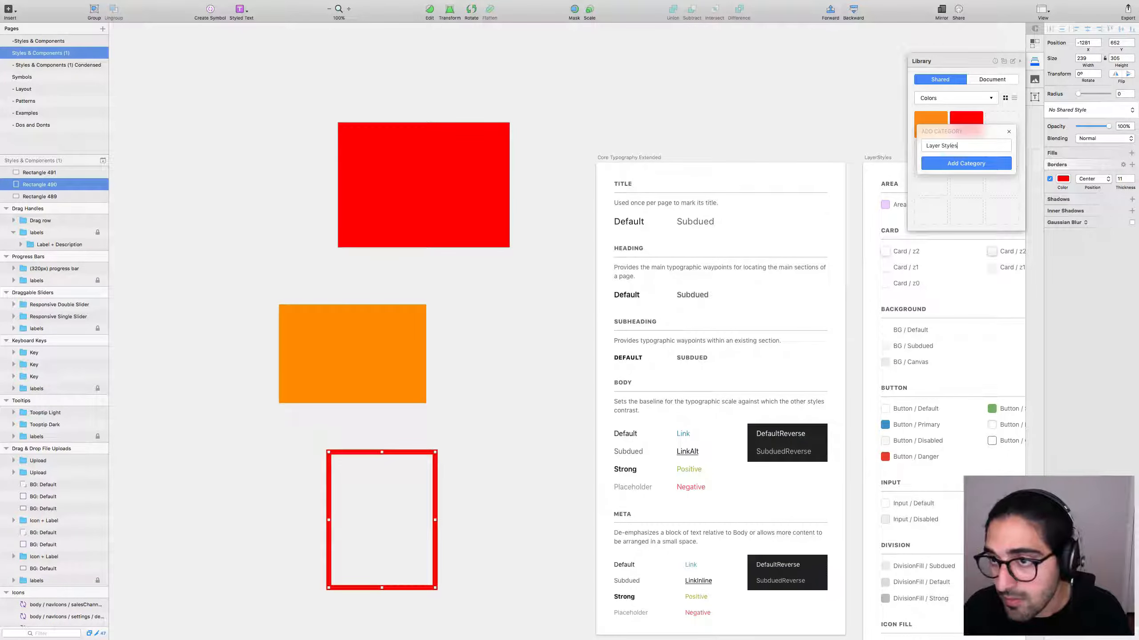
type("tyles")
key("Return")
Select the Normal Default button's background and keep its Button / Default shared style for Layer Styles.
key("Tab")
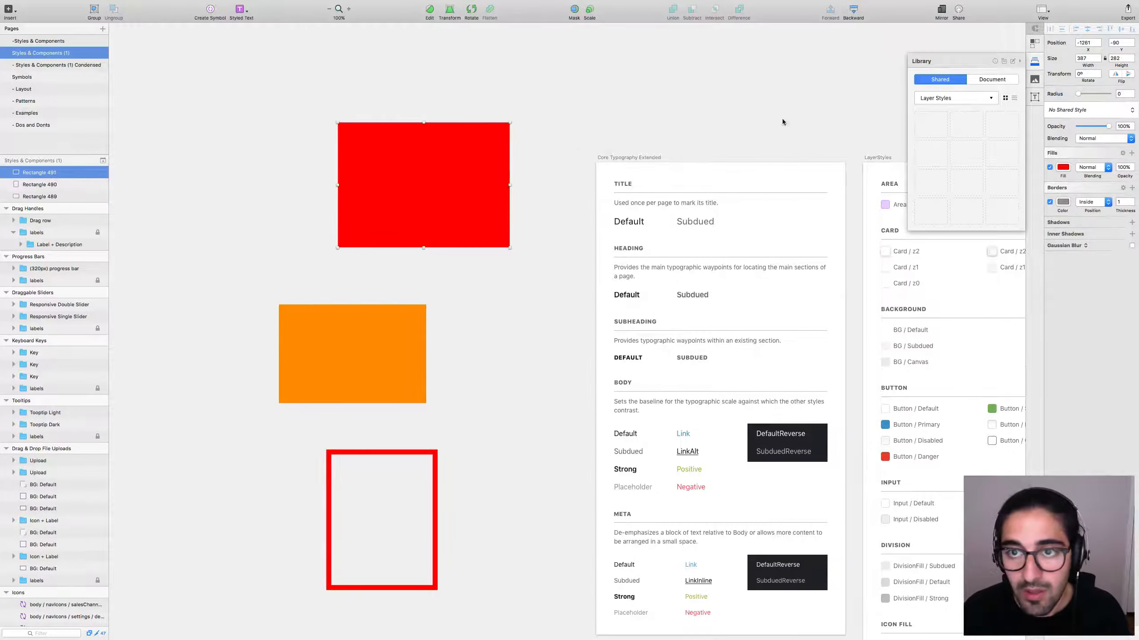
scroll(782, 122, "right", 15)
scroll(780, 130, "down", 7)
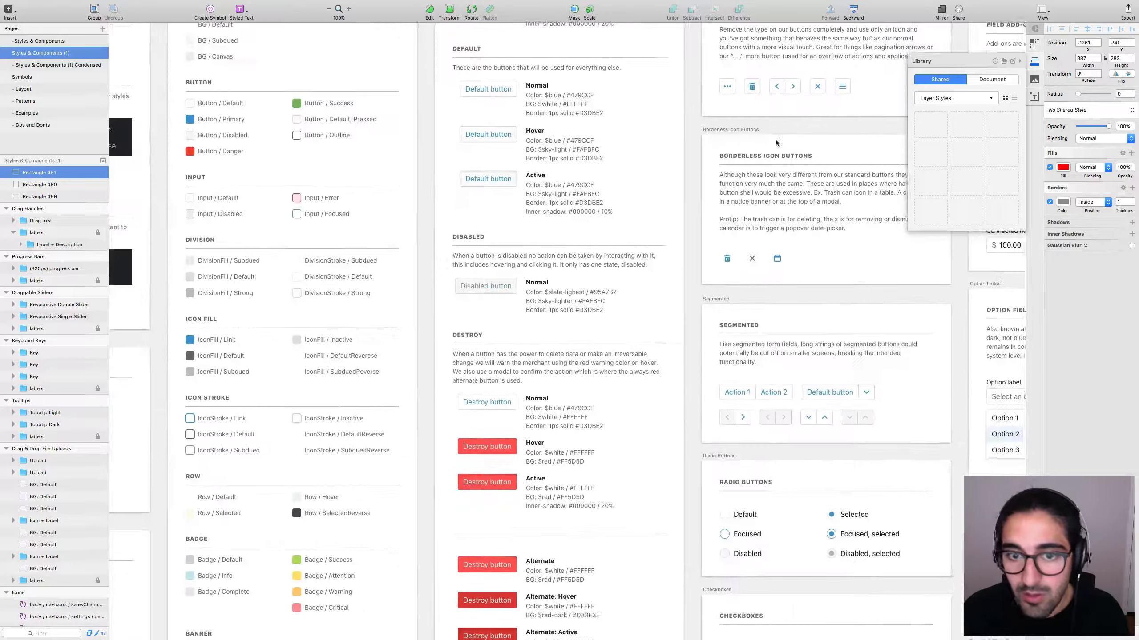
scroll(776, 143, "down", 8)
scroll(776, 142, "left", 3)
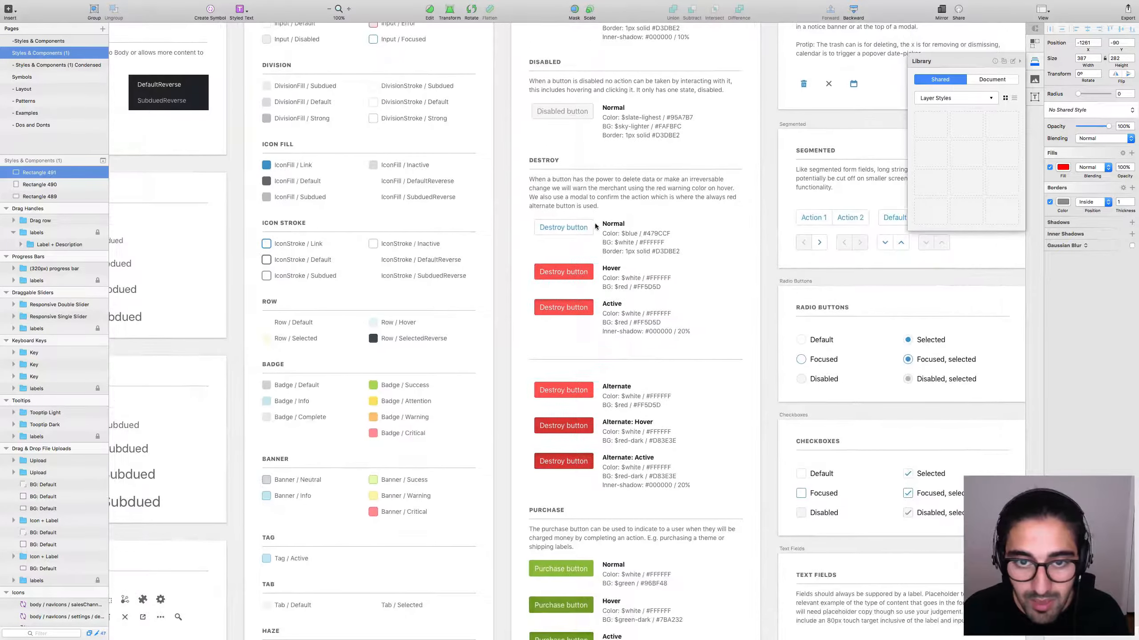
scroll(619, 247, "up", 10)
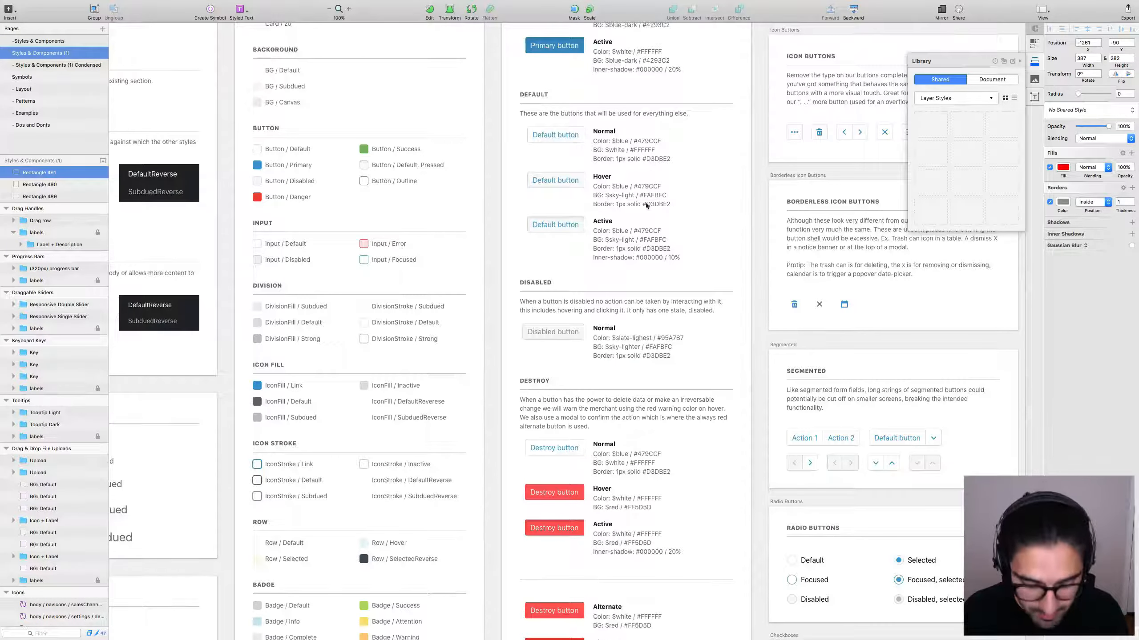
double_click(580, 132)
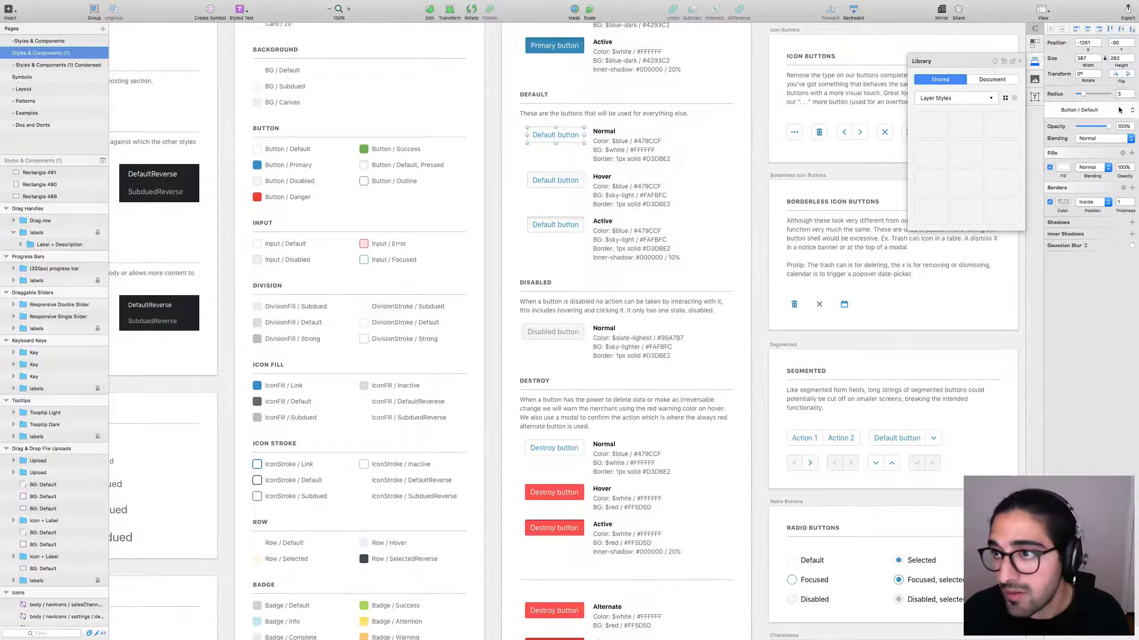
left_click(1097, 110)
left_click(1083, 117)
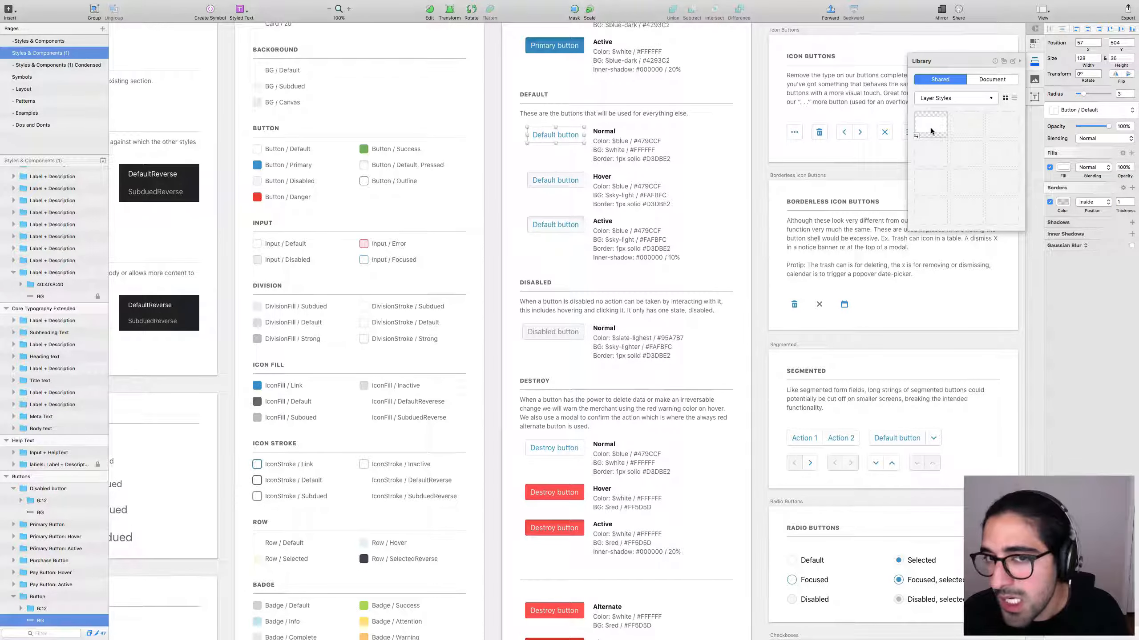
left_click(761, 339)
scroll(761, 339, "up", 10)
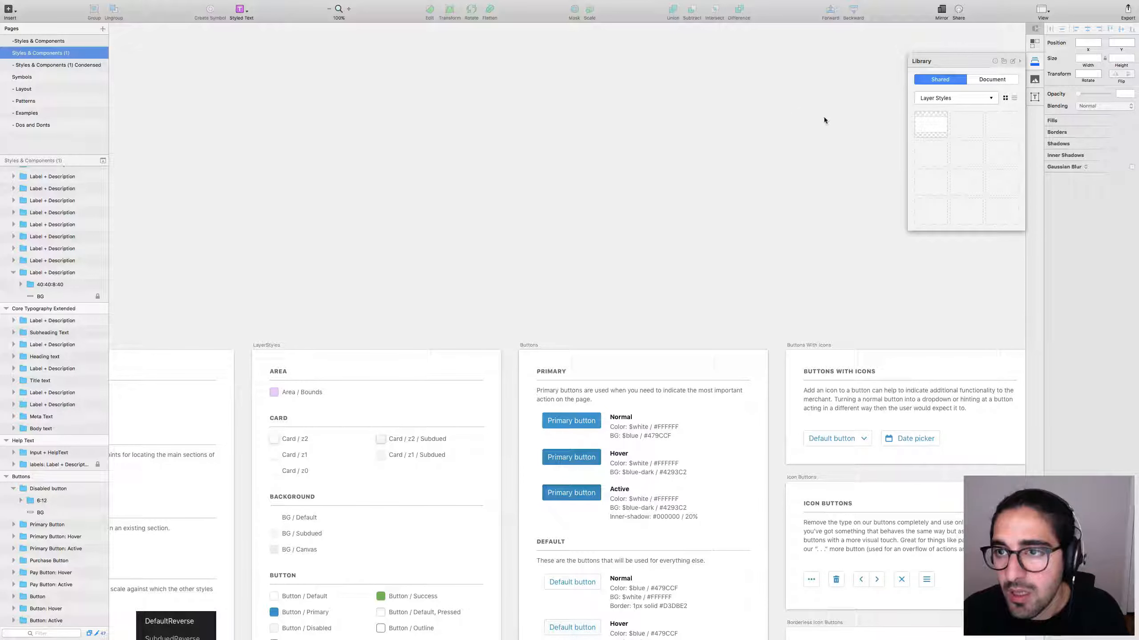
Drag a Button / Default styled rectangle from the library, widen it, and move it up-left.
left_click_drag(929, 122, 661, 127)
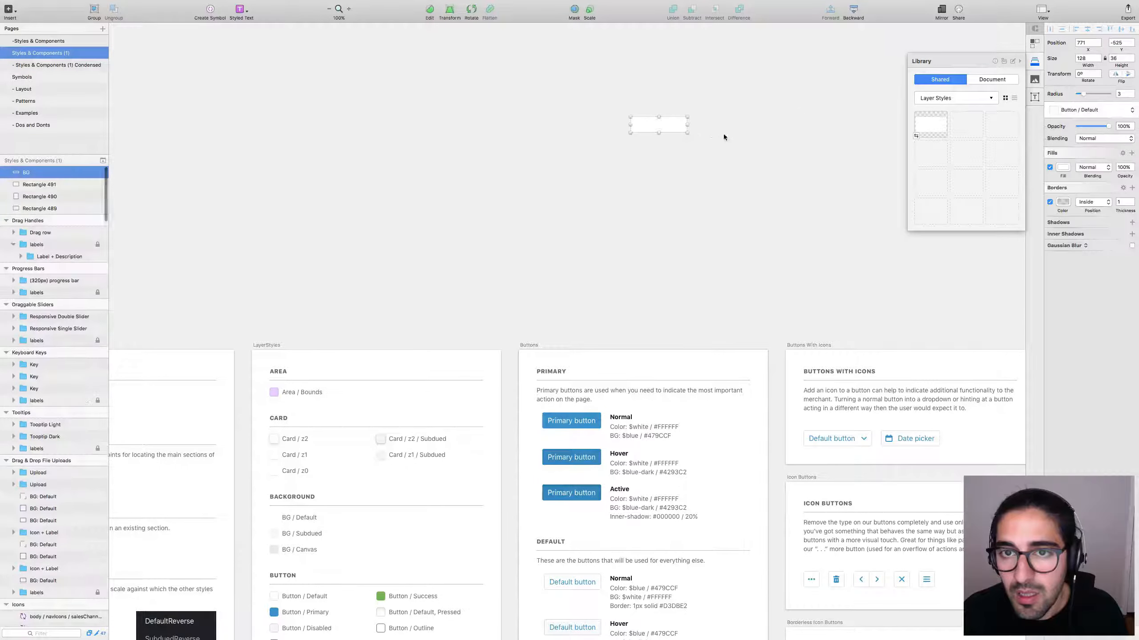
left_click(668, 129)
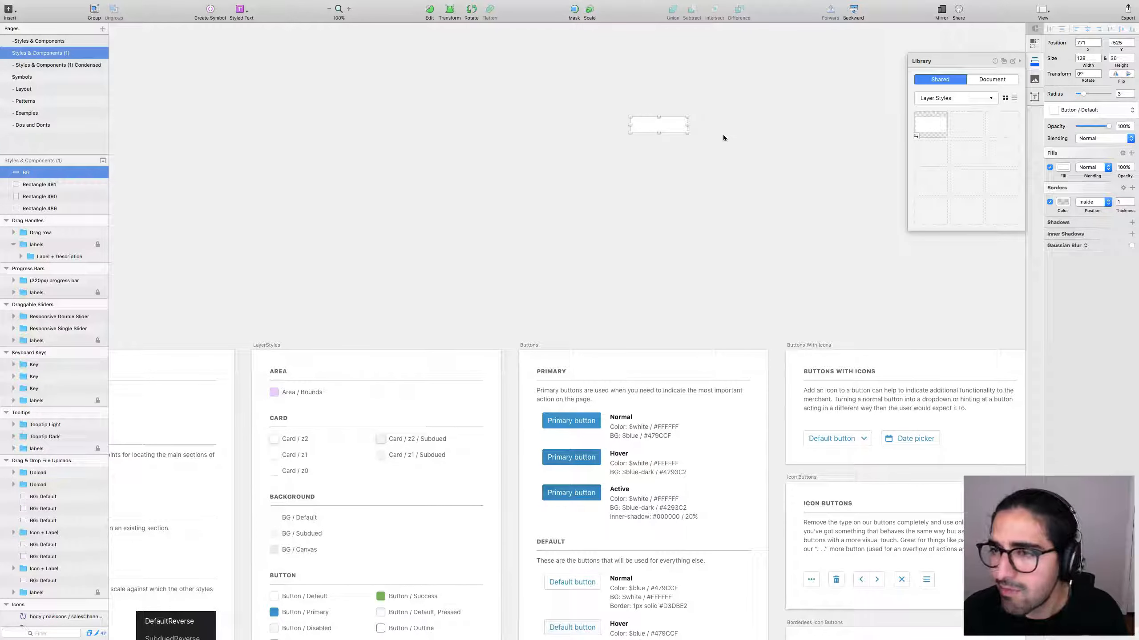
left_click_drag(687, 125, 839, 124)
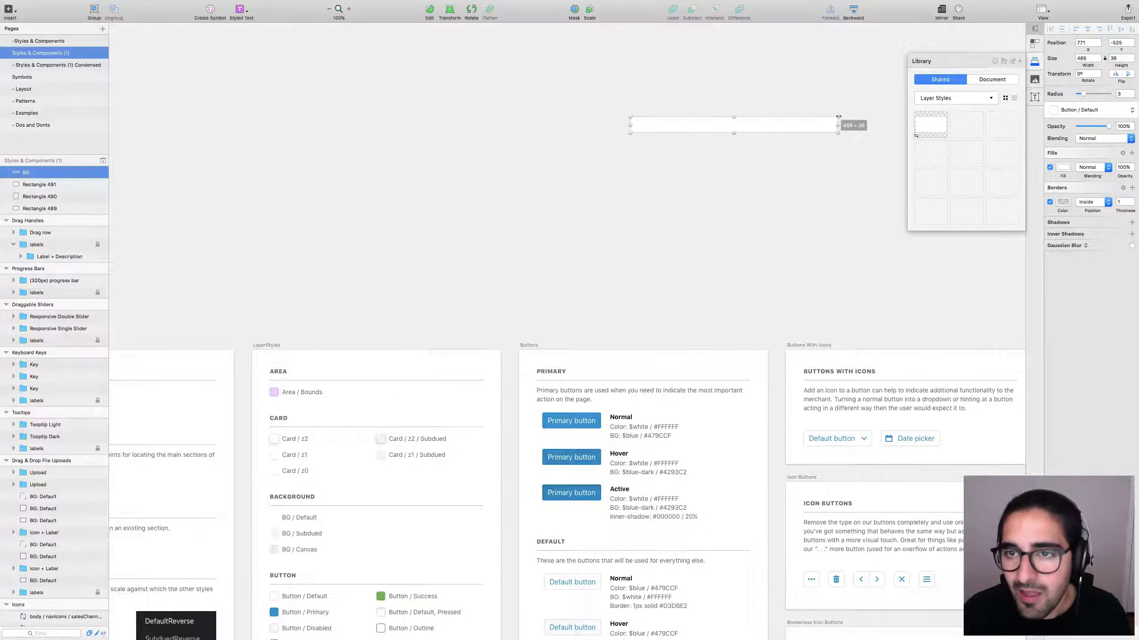
left_click(801, 172)
left_click(705, 121)
left_click_drag(705, 120, 618, 92)
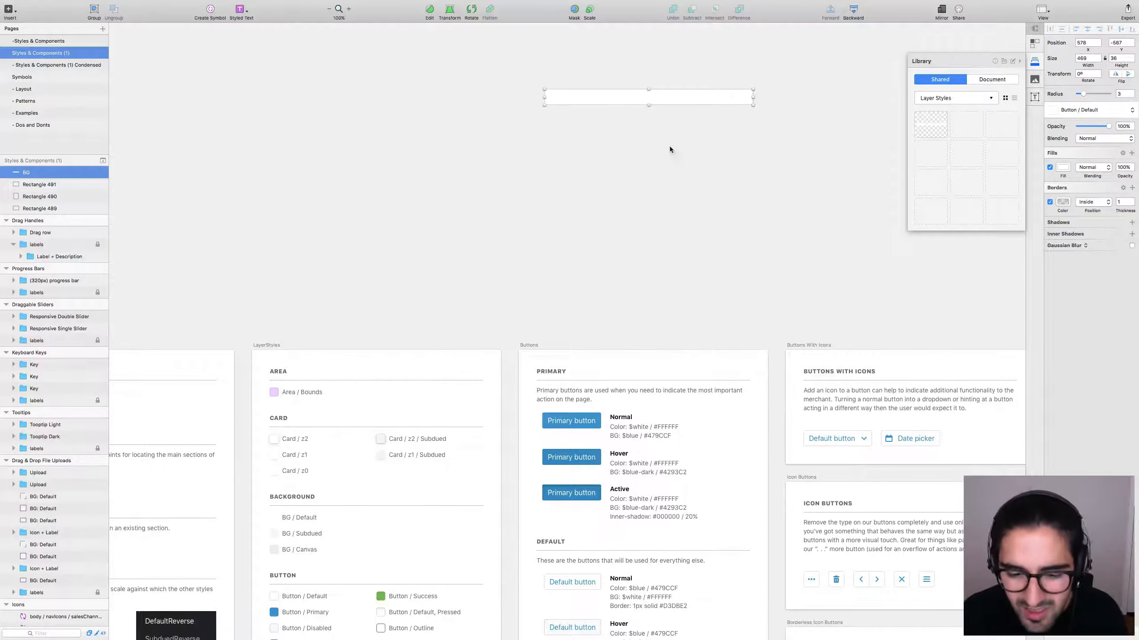
left_click(678, 230)
Position the wide 469×36 rectangle in the Buttons artboard beneath the top rectangle.
scroll(678, 230, "down", 5)
left_click(562, 340)
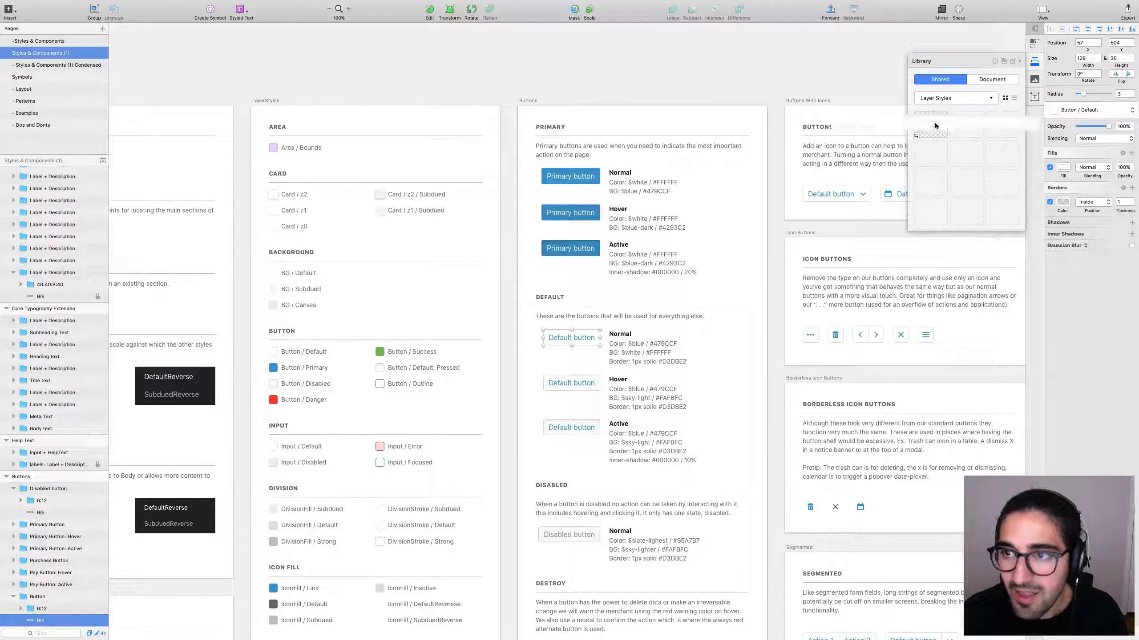
left_click(673, 69)
left_click_drag(712, 60, 714, 142)
left_click_drag(733, 206, 702, 62)
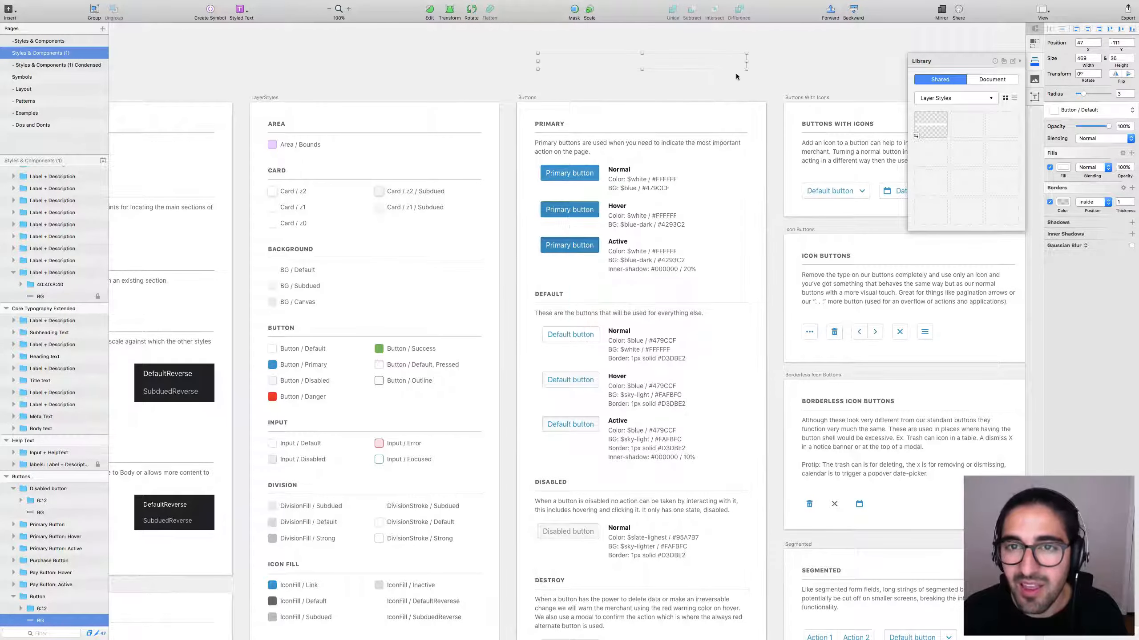
scroll(736, 72, "up", 5)
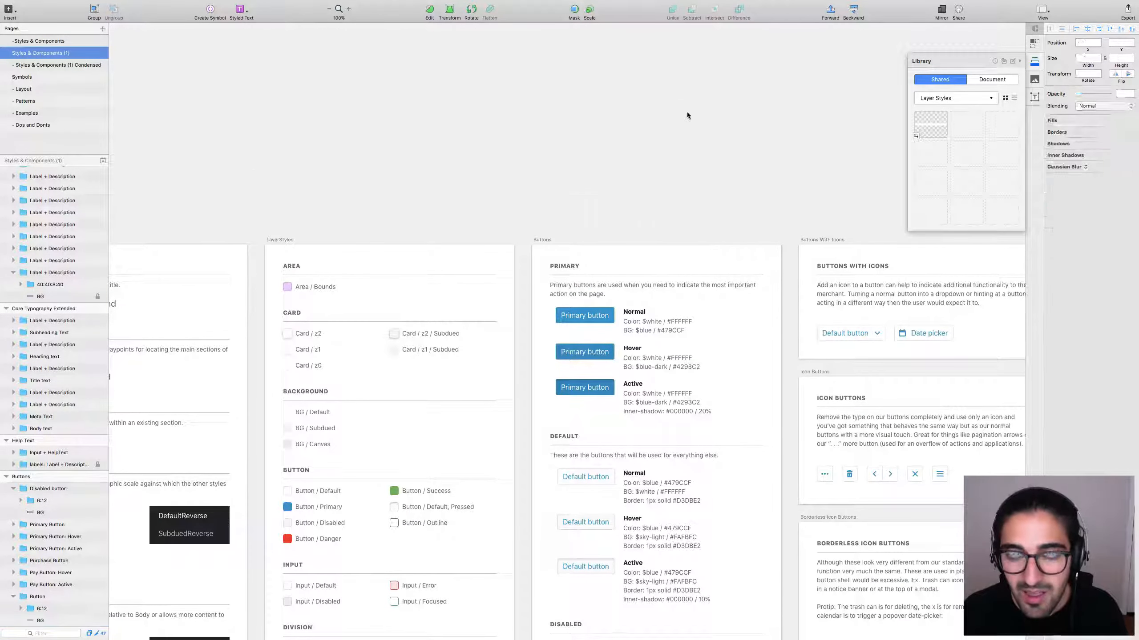
left_click_drag(597, 202, 578, 107)
scroll(662, 161, "up", 5)
left_click_drag(725, 228, 701, 118)
left_click(779, 180)
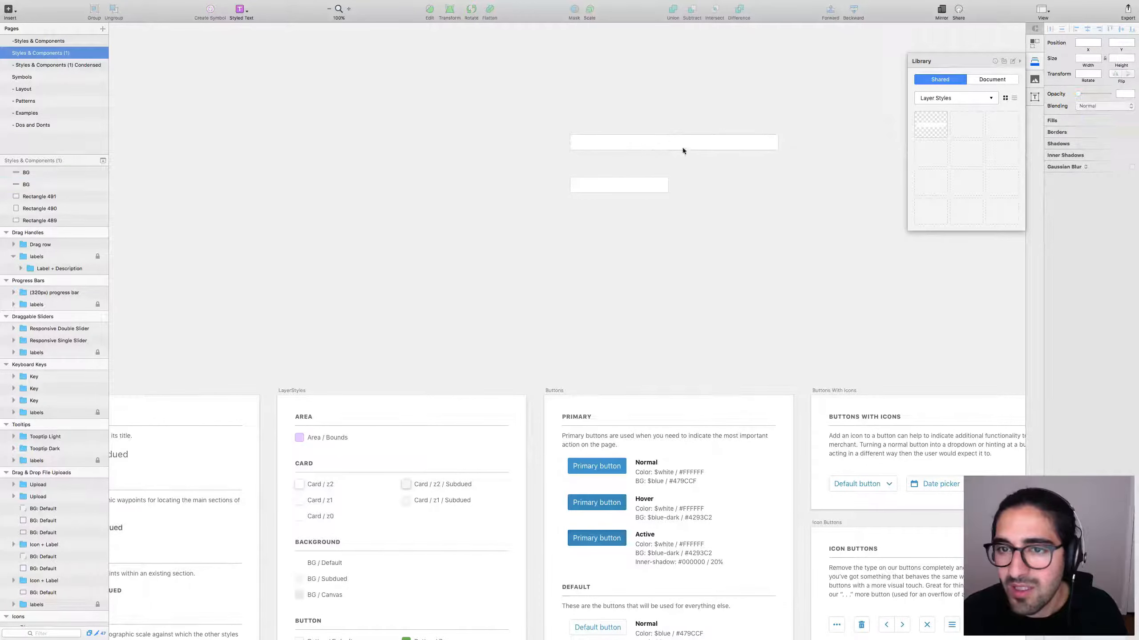
key("super+minus")
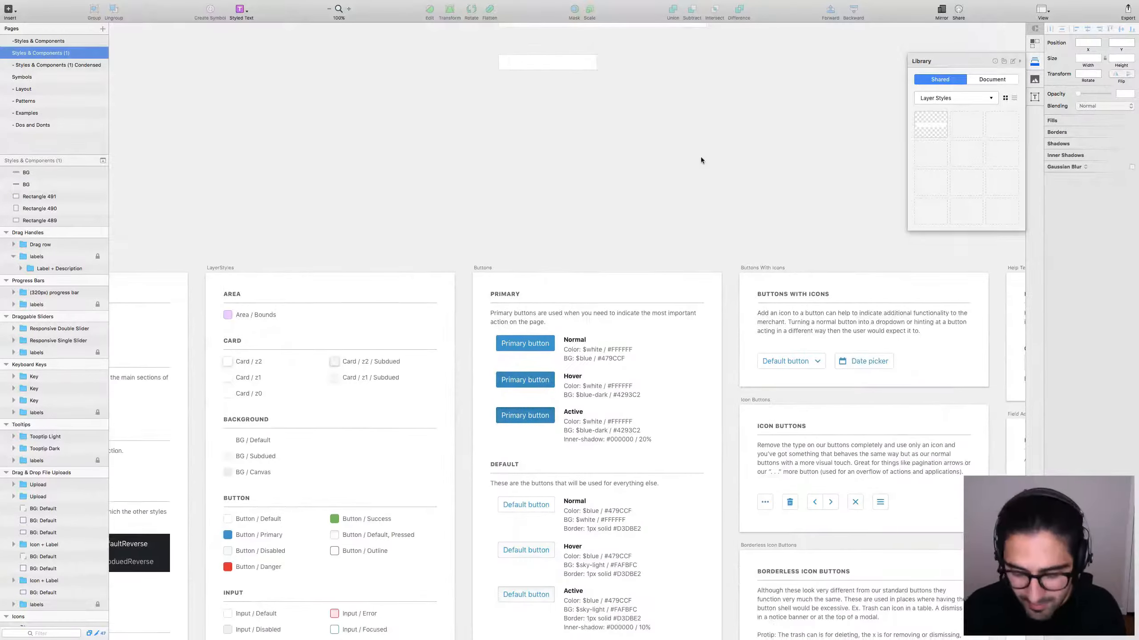
Zoom out, select the Shopify sidebar group and place a library copy of the sidebar.
key("super+minus")
scroll(719, 263, "up", 5)
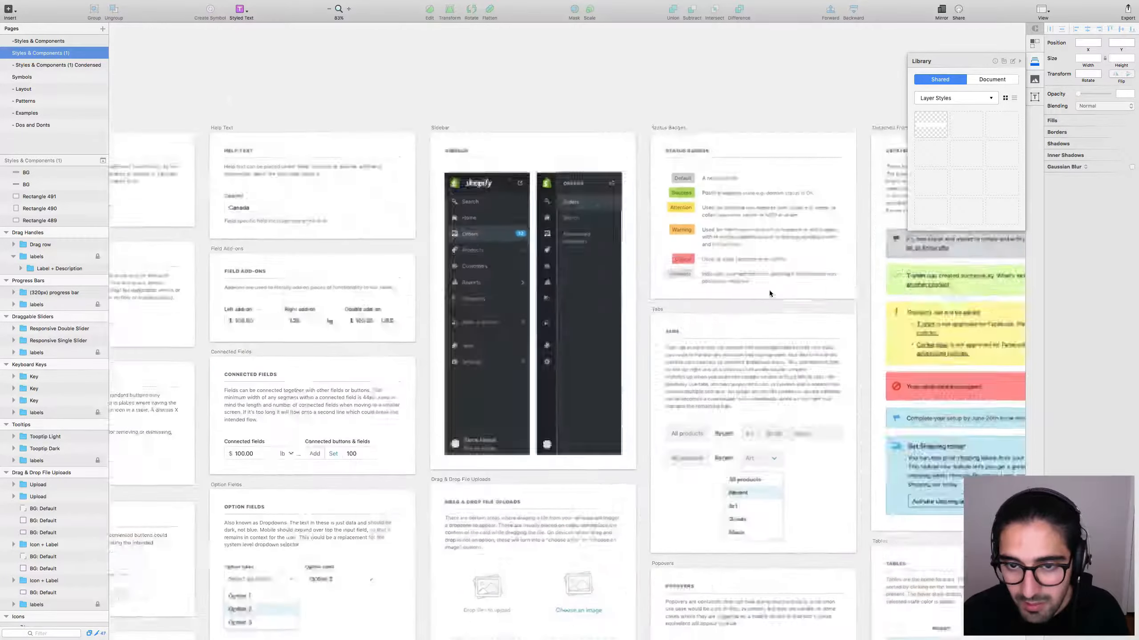
scroll(627, 251, "down", 2)
left_click(554, 242)
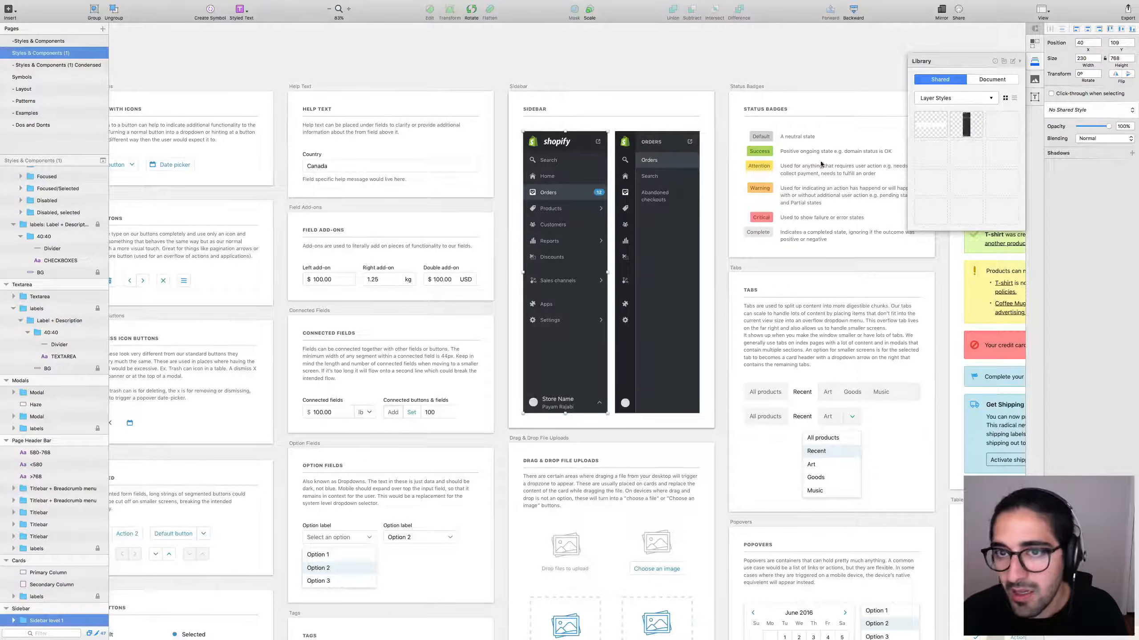
scroll(743, 245, "up", 6)
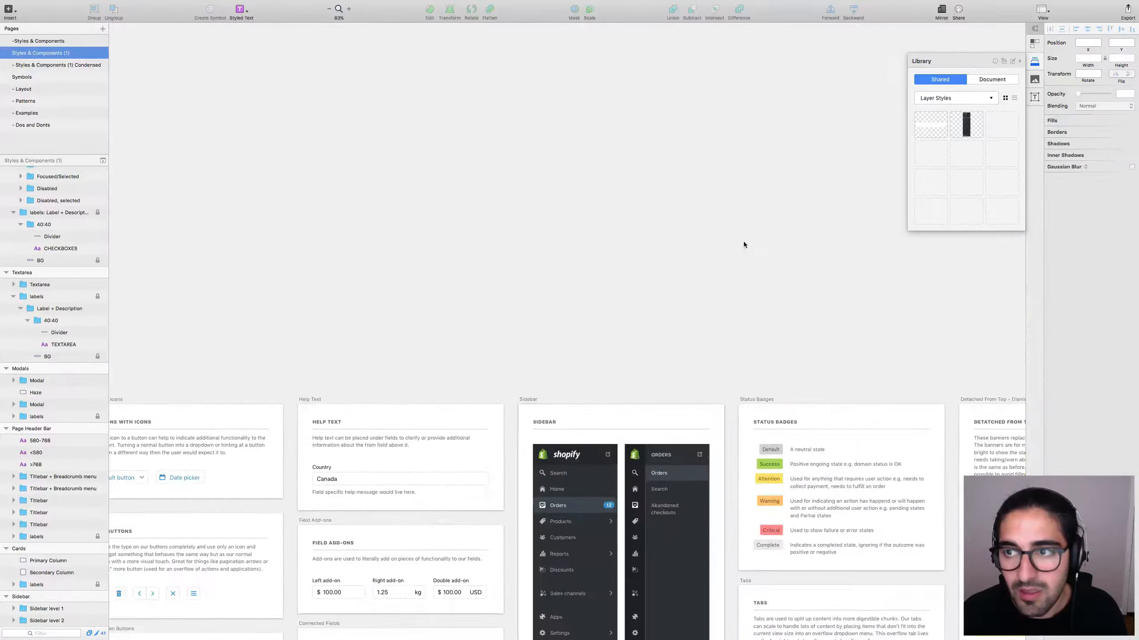
left_click_drag(754, 120, 724, 191)
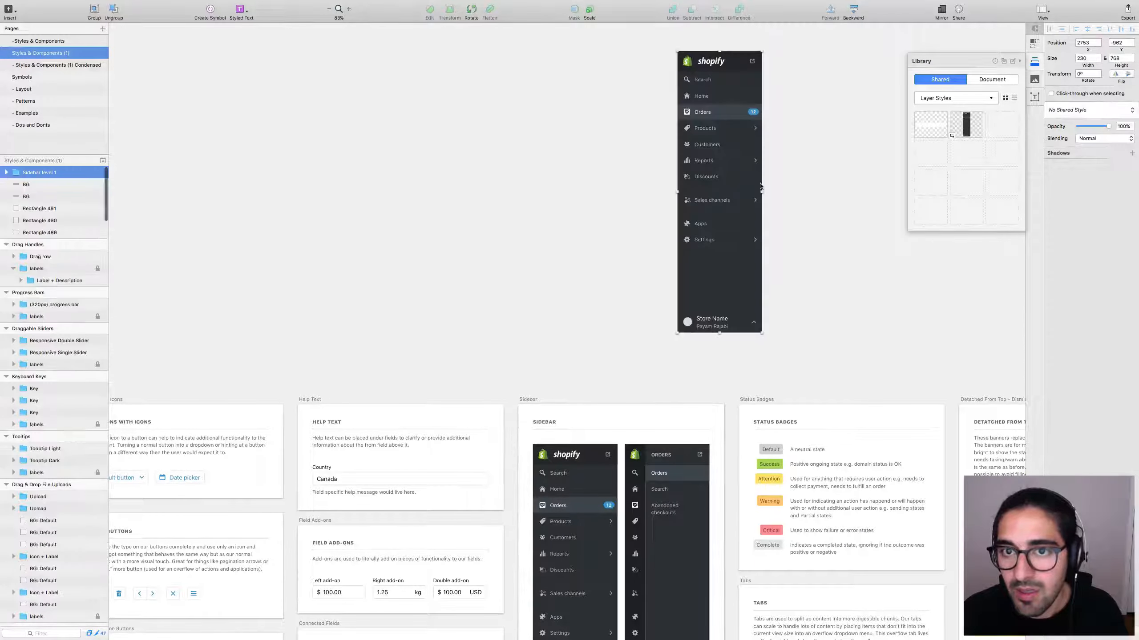
Inspect the sidebar's Orders item, then create a new blank document.
double_click(731, 114)
left_click(799, 132)
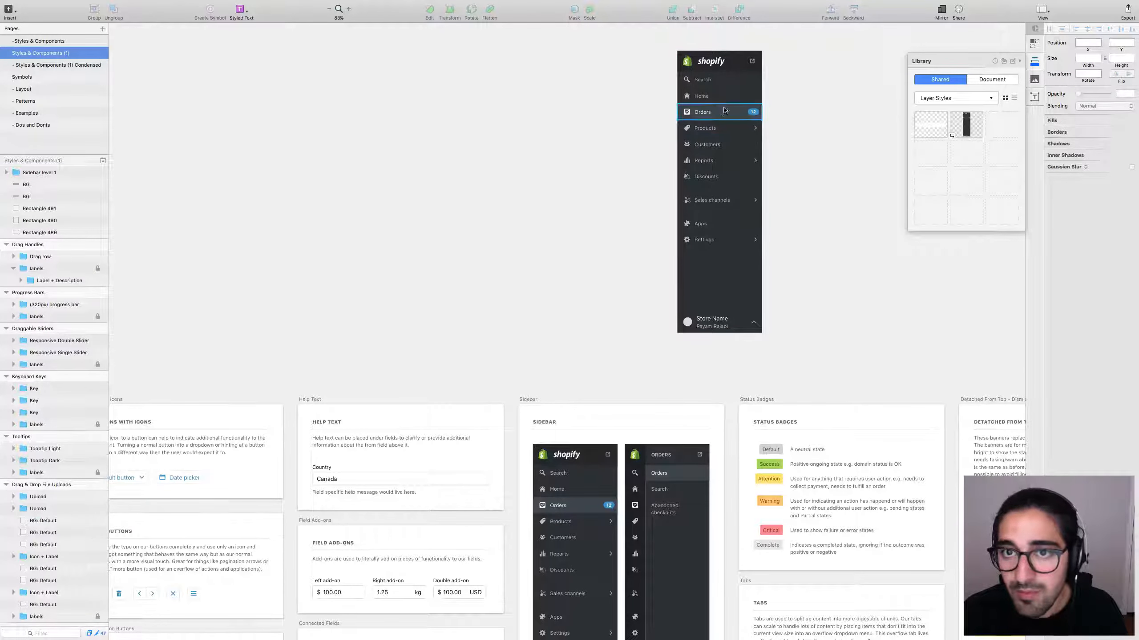
left_click(723, 111, "super")
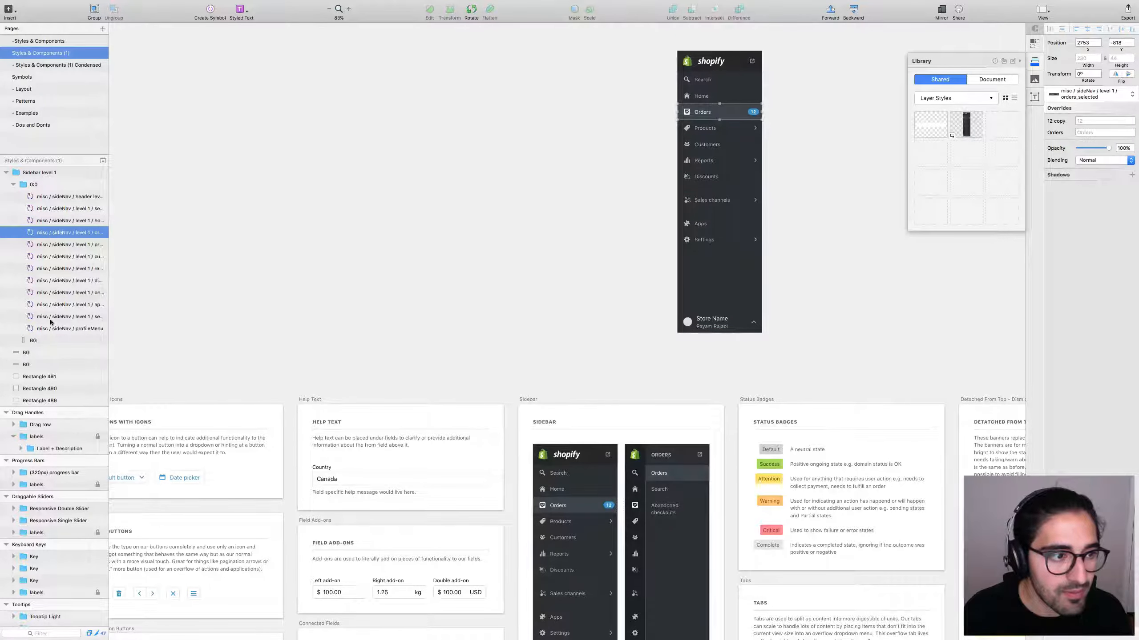
left_click(224, 251)
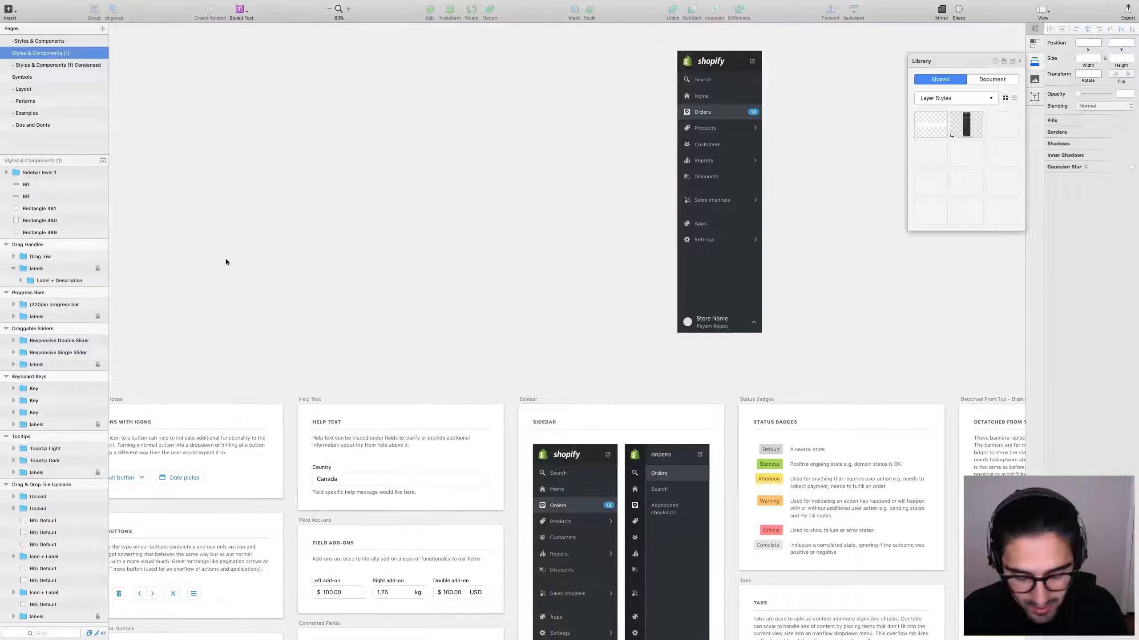
key("super+n")
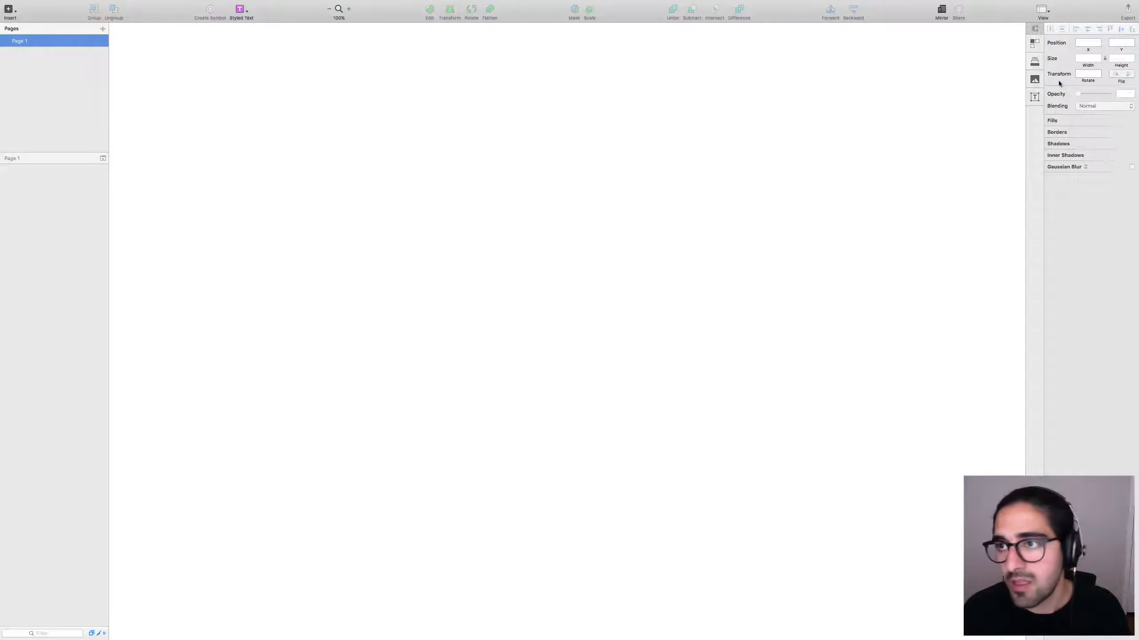
Import shopify desgin system.library from Dropbox (Shopify) > Projects > Core > uikit (beta).
left_click(1035, 63)
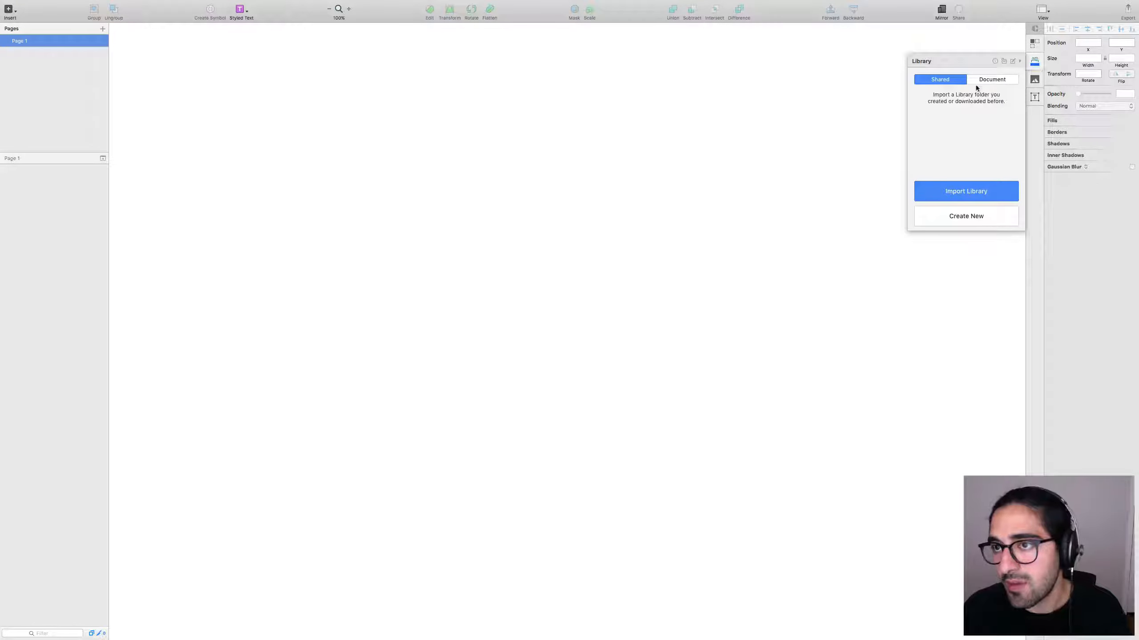
left_click(966, 189)
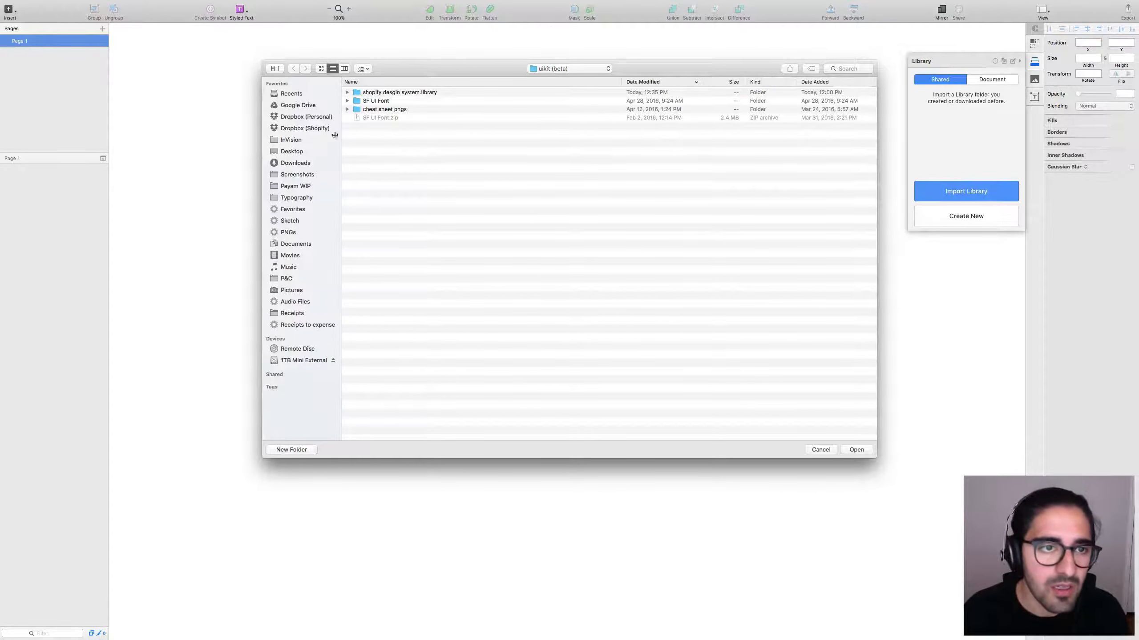
left_click(312, 129)
double_click(374, 101)
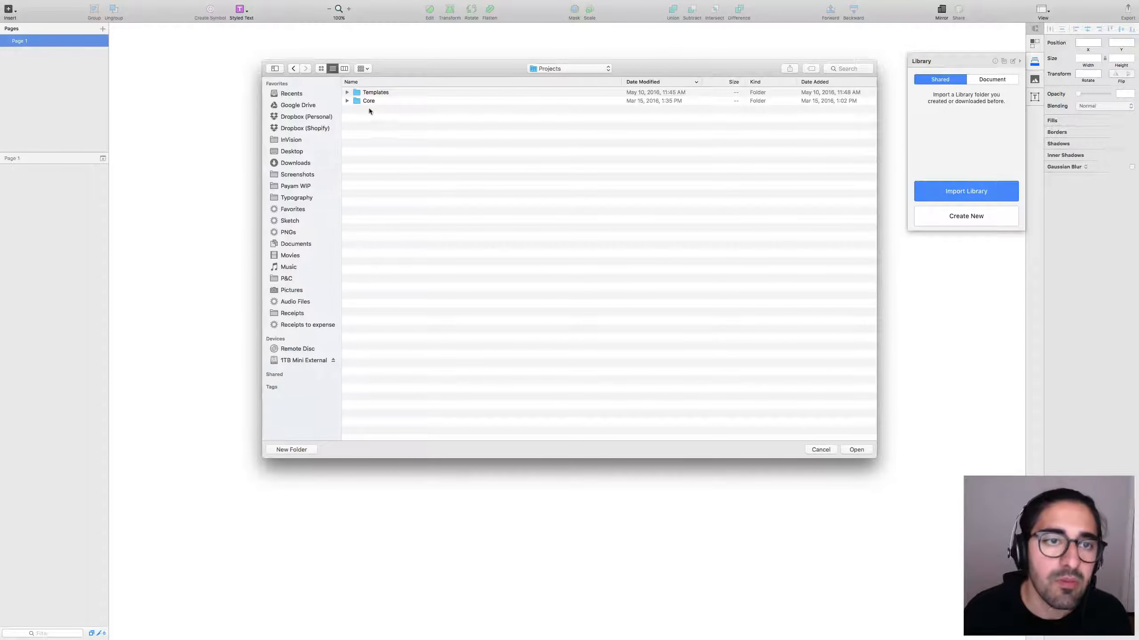
double_click(354, 100)
double_click(358, 93)
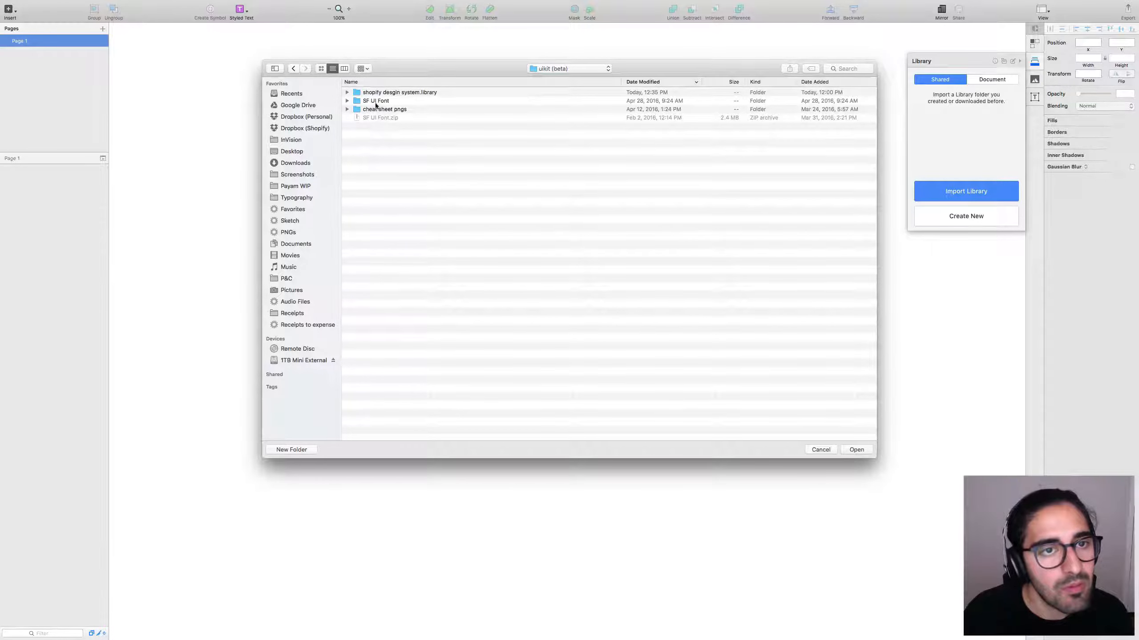
left_click(380, 93)
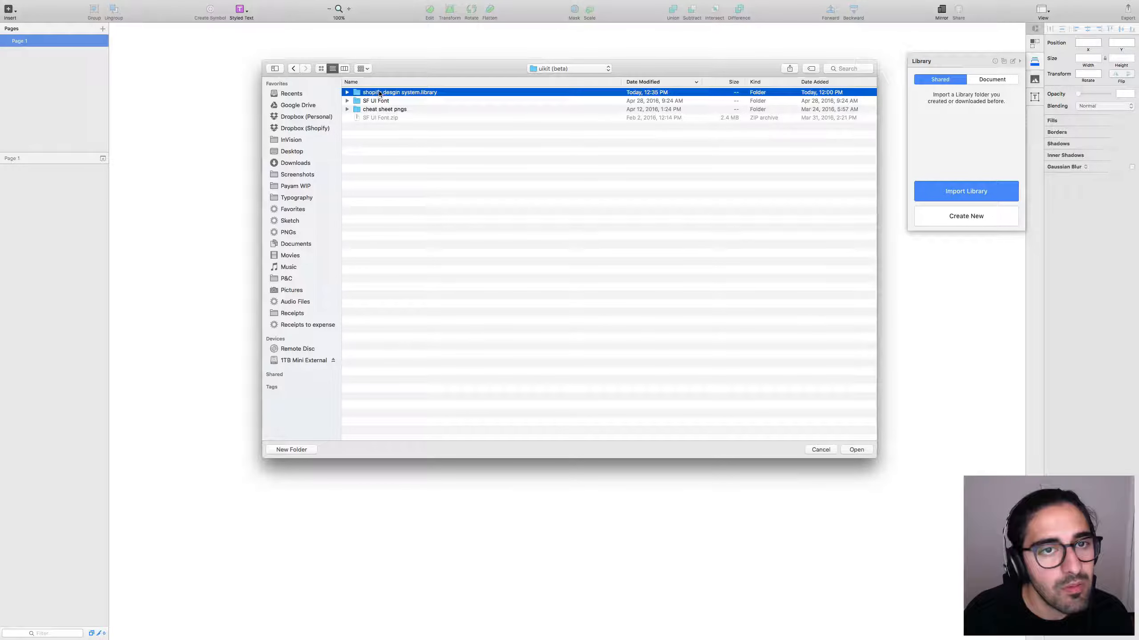
left_click(864, 449)
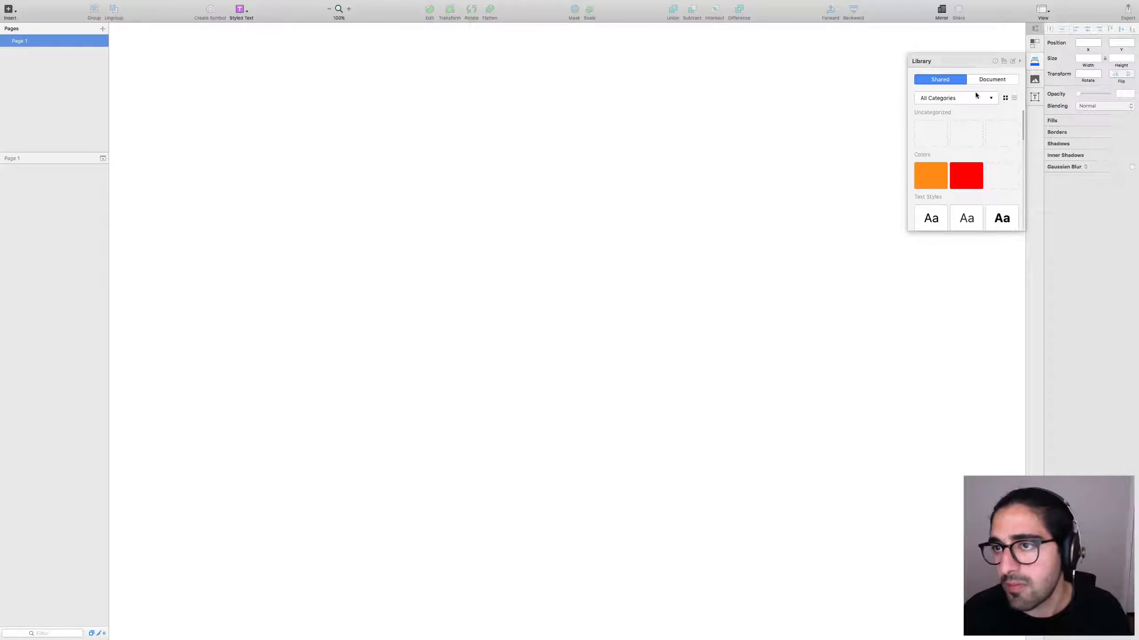
Filter the library to Layer Styles and place the Shopify sidebar on the blank canvas.
left_click(972, 98)
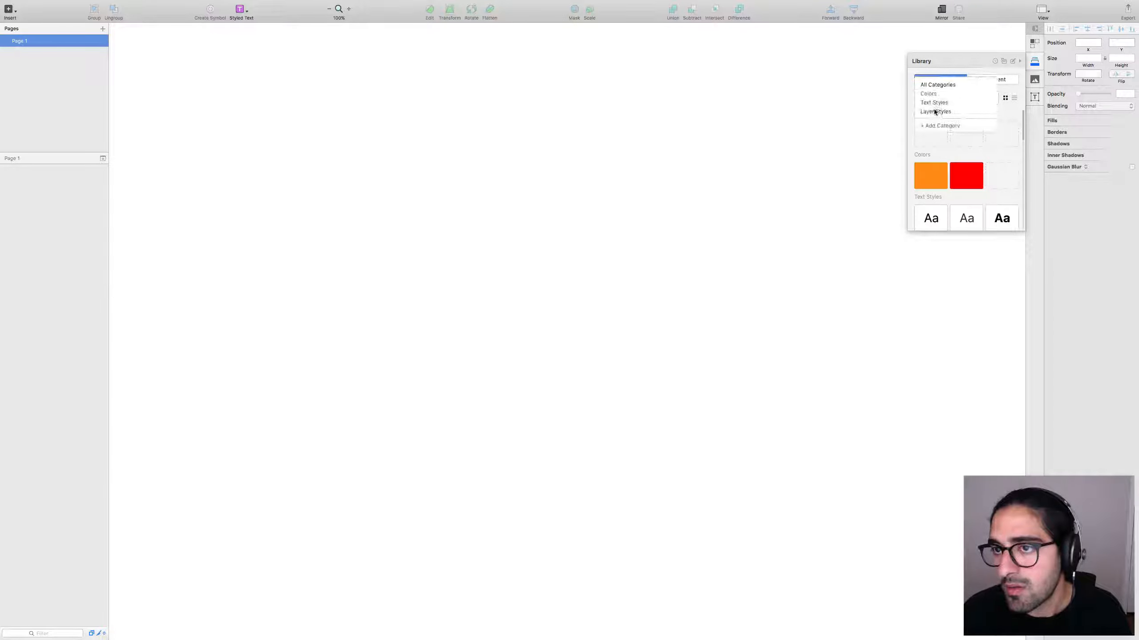
left_click(933, 112)
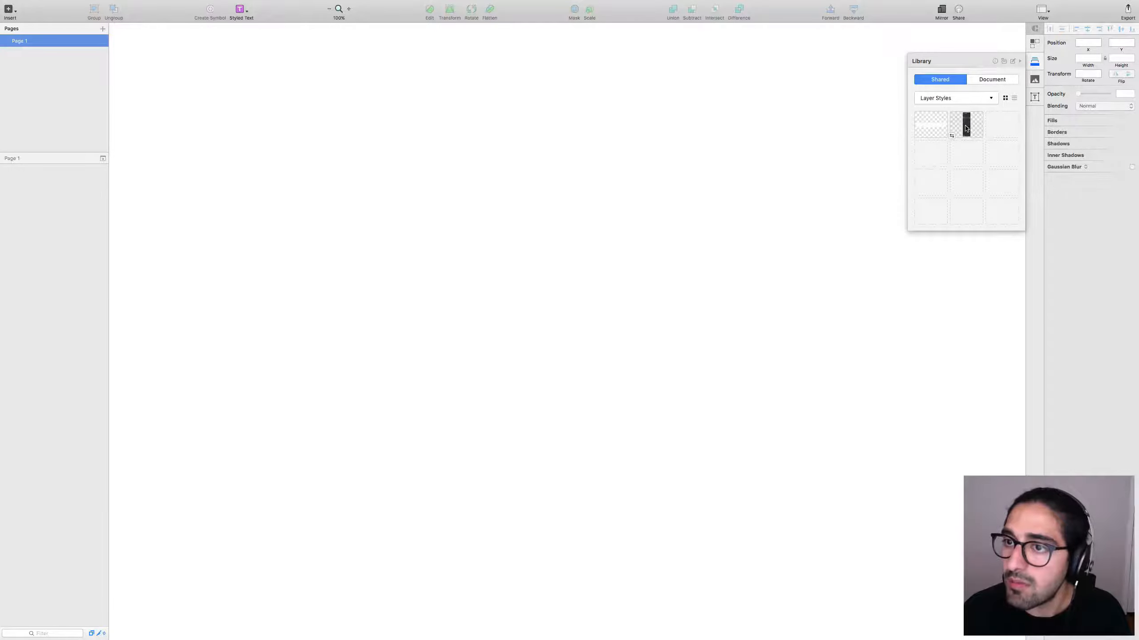
left_click_drag(966, 128, 590, 256)
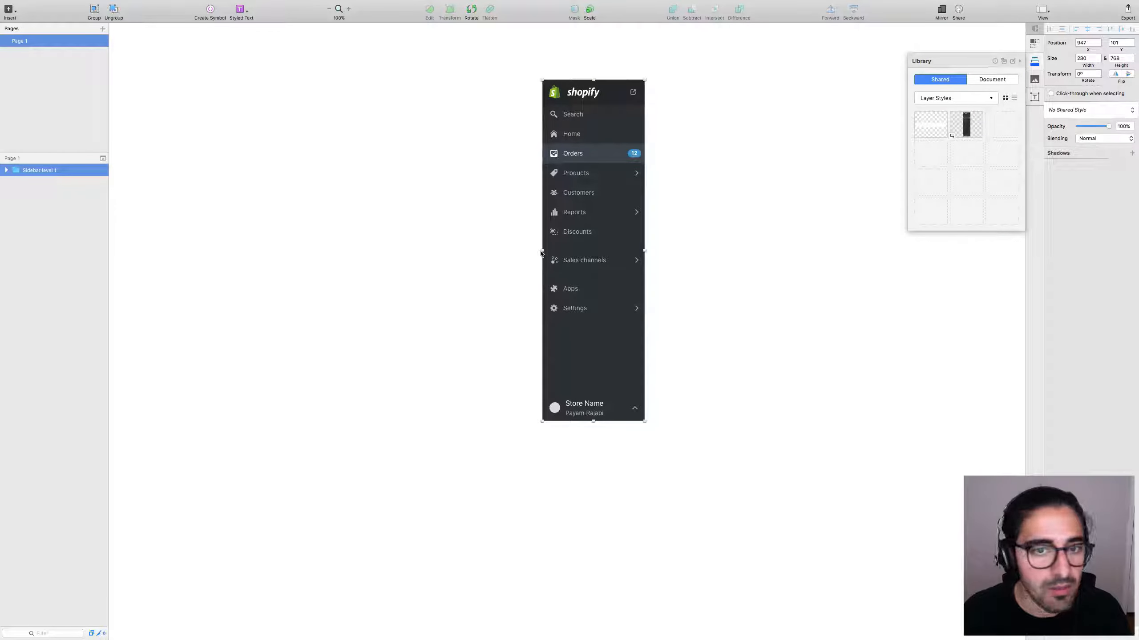
Drill into the sidebar's nested symbols to open the Discounts symbol master.
double_click(593, 232)
double_click(586, 233)
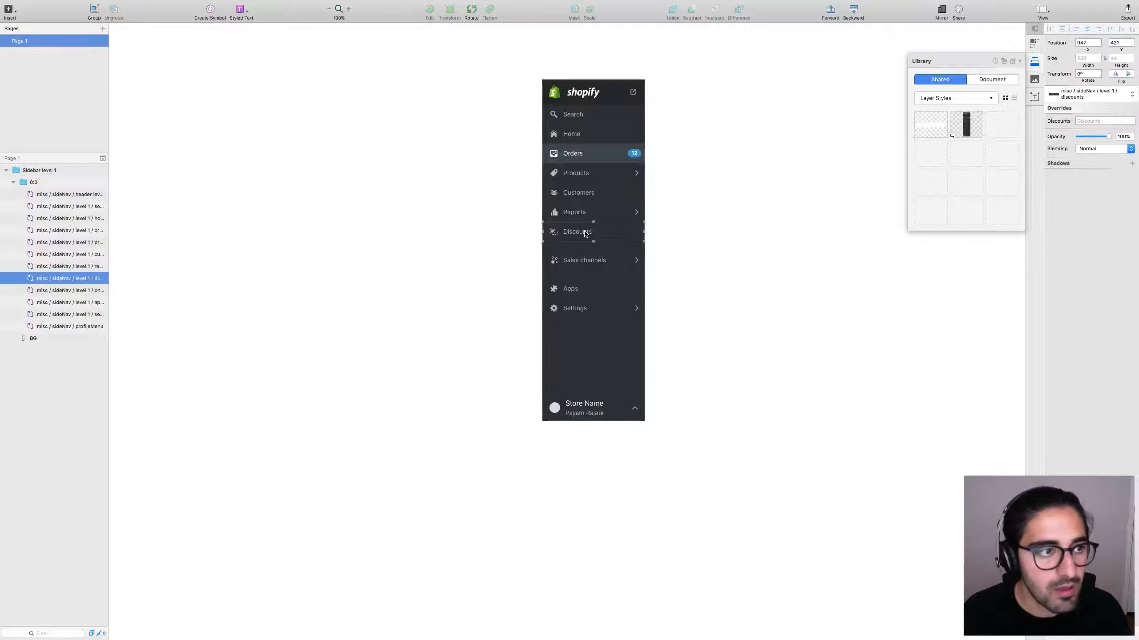
double_click(556, 238)
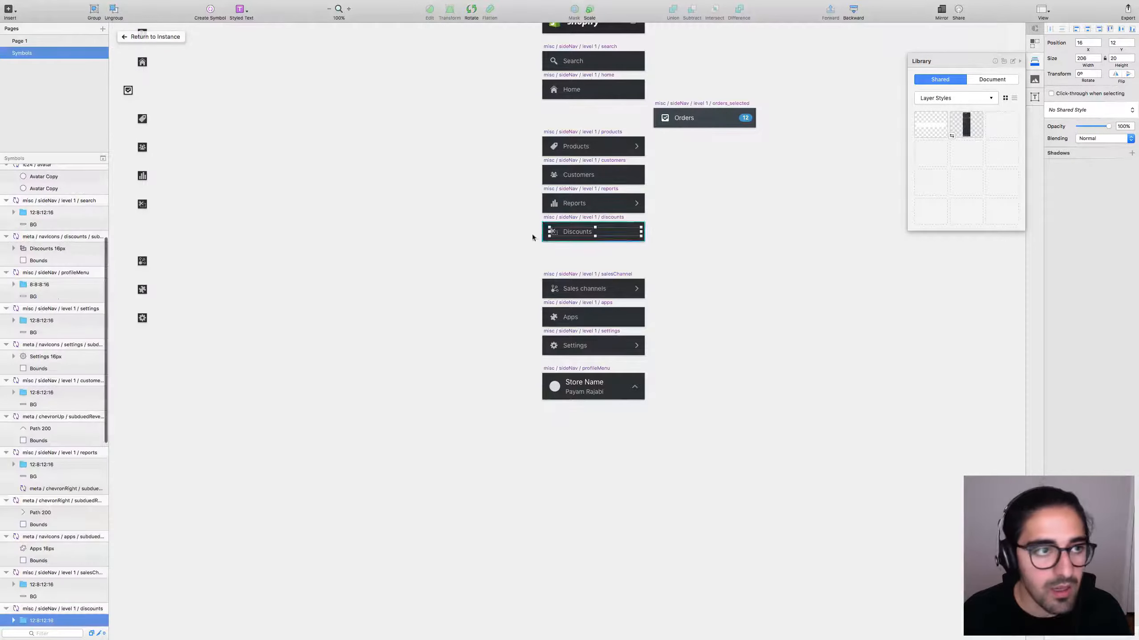
left_click(532, 237)
scroll(521, 330, "up", 5)
scroll(521, 330, "left", 4)
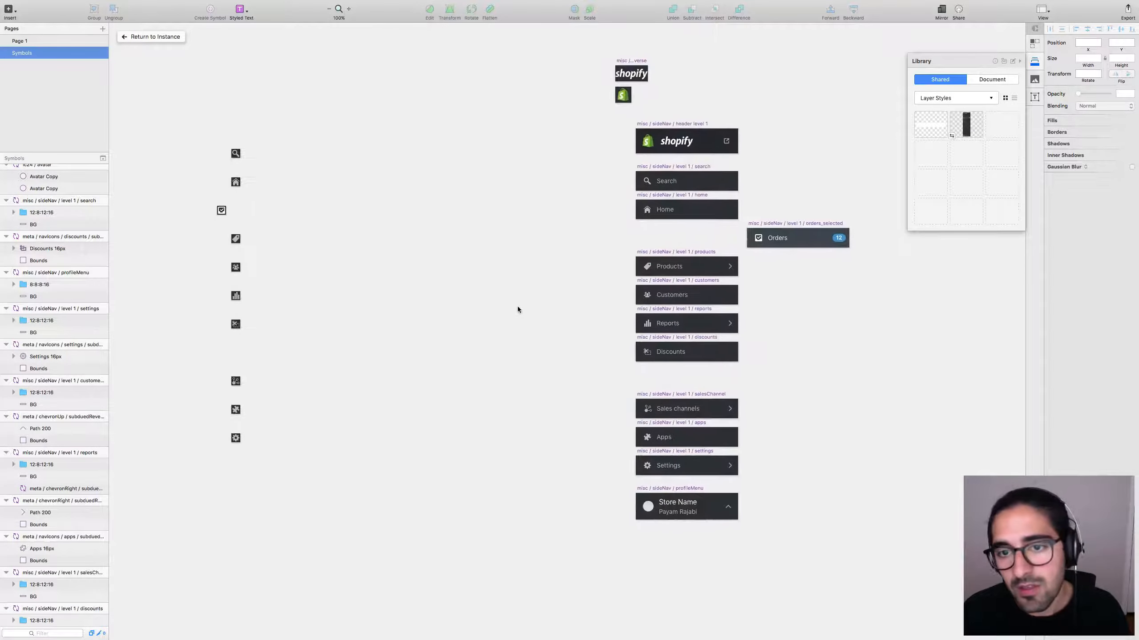
scroll(518, 302, "left", 10)
scroll(519, 302, "down", 2)
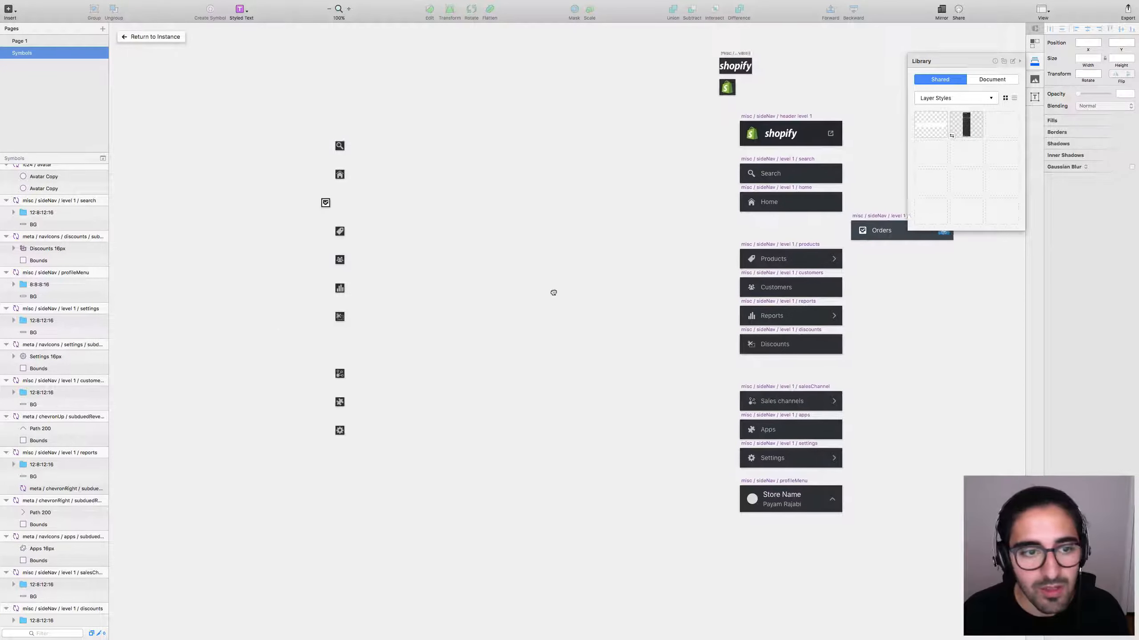
key("super+minus")
key("super+minus")
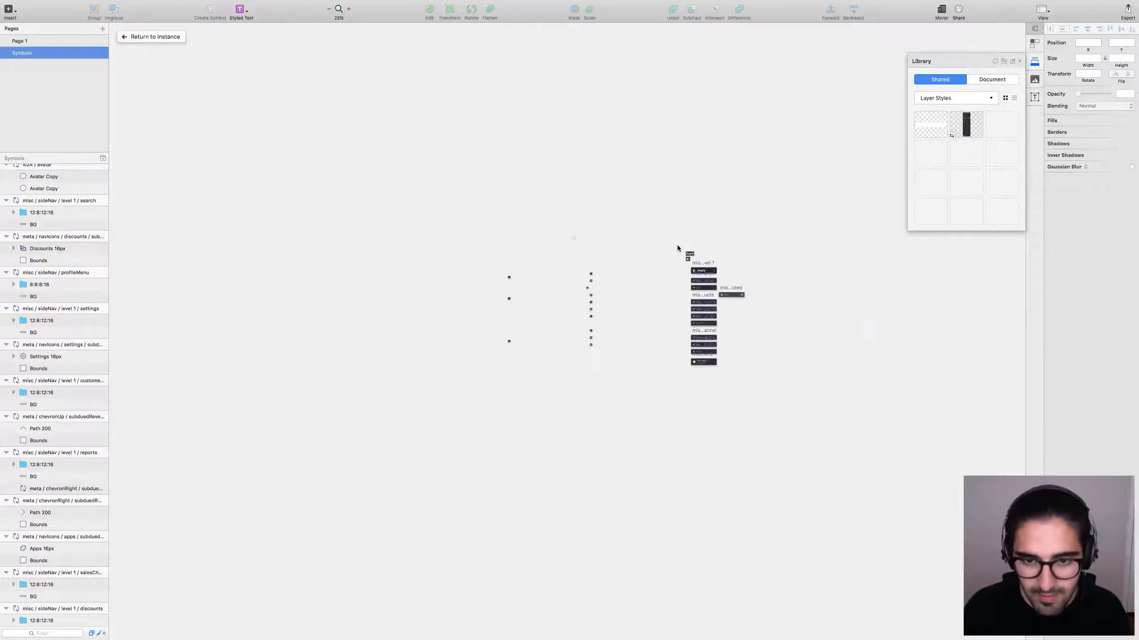
scroll(645, 318, "up", 5)
scroll(680, 330, "right", 2)
scroll(680, 330, "up", 2)
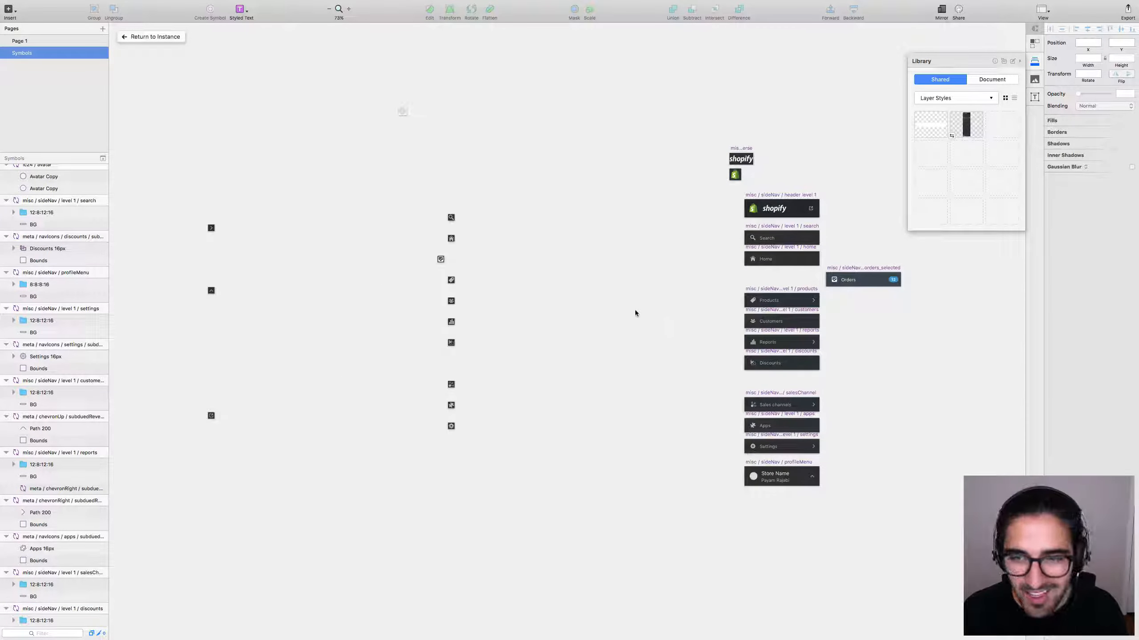
Compare the source file's Symbols page sideNav symbols with the new document at actual size.
key("ctrl+Right")
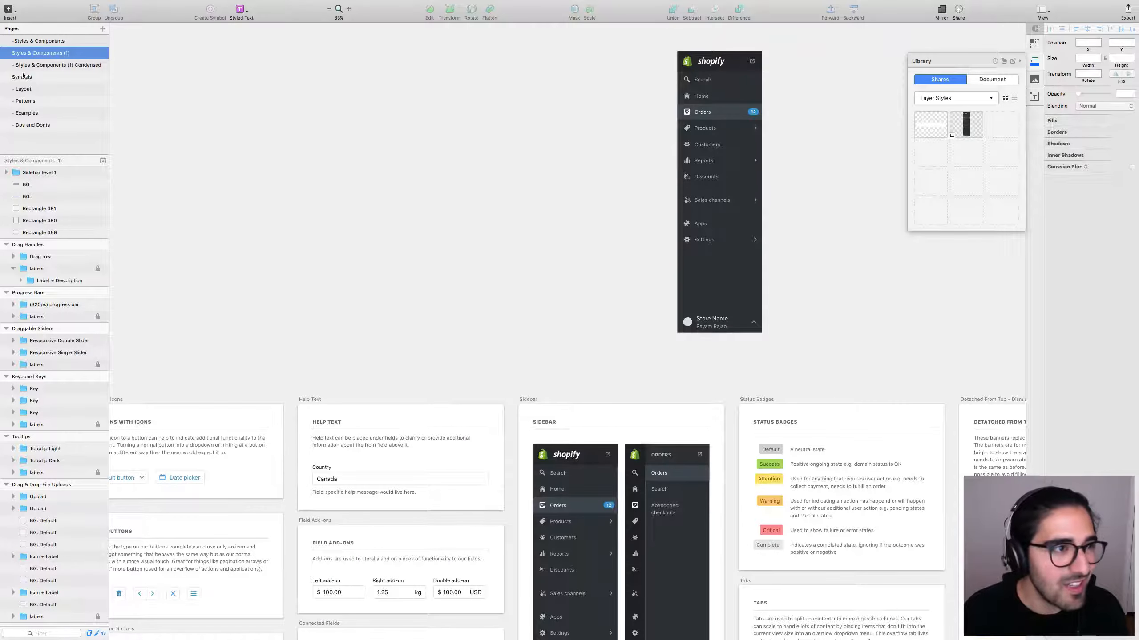
double_click(22, 76)
key("super+0")
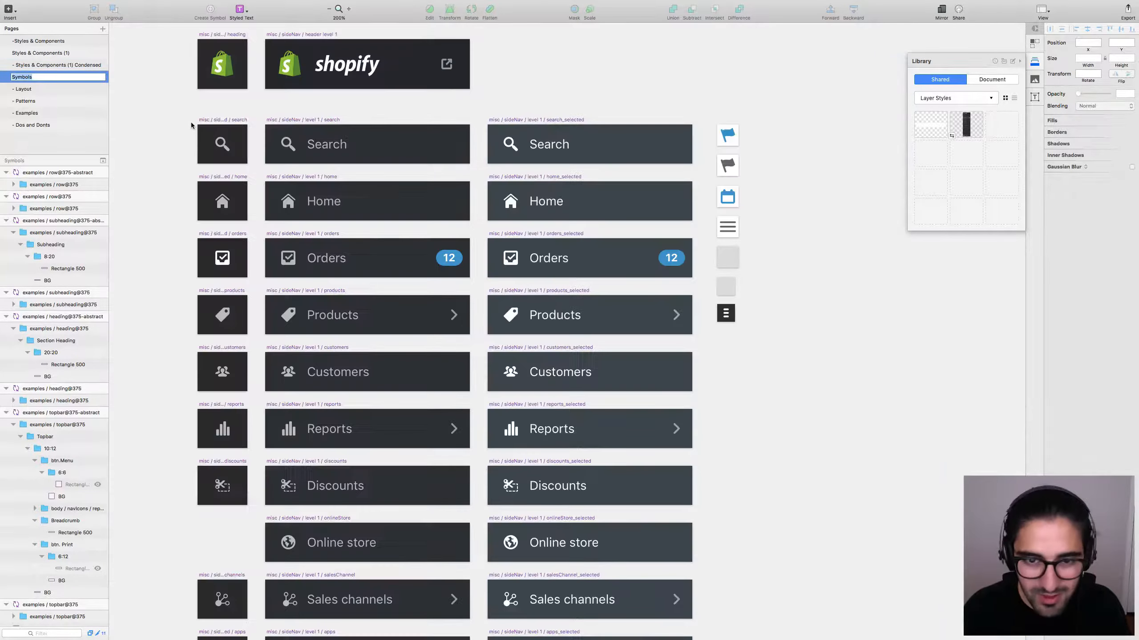
left_click(190, 122)
key("ctrl+Right")
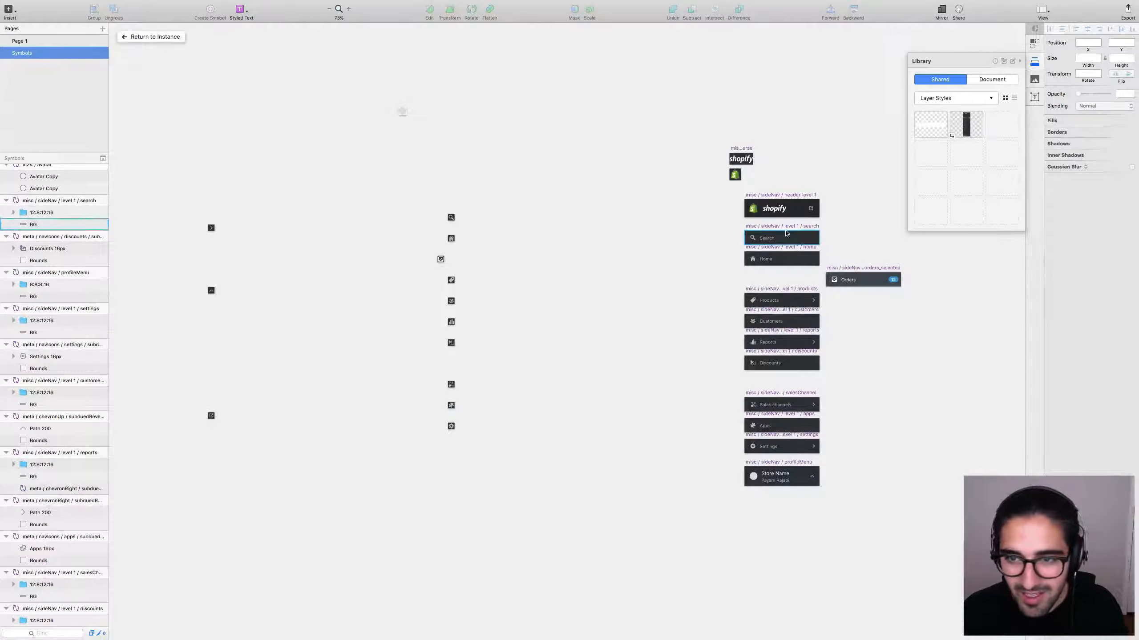
key("super+0")
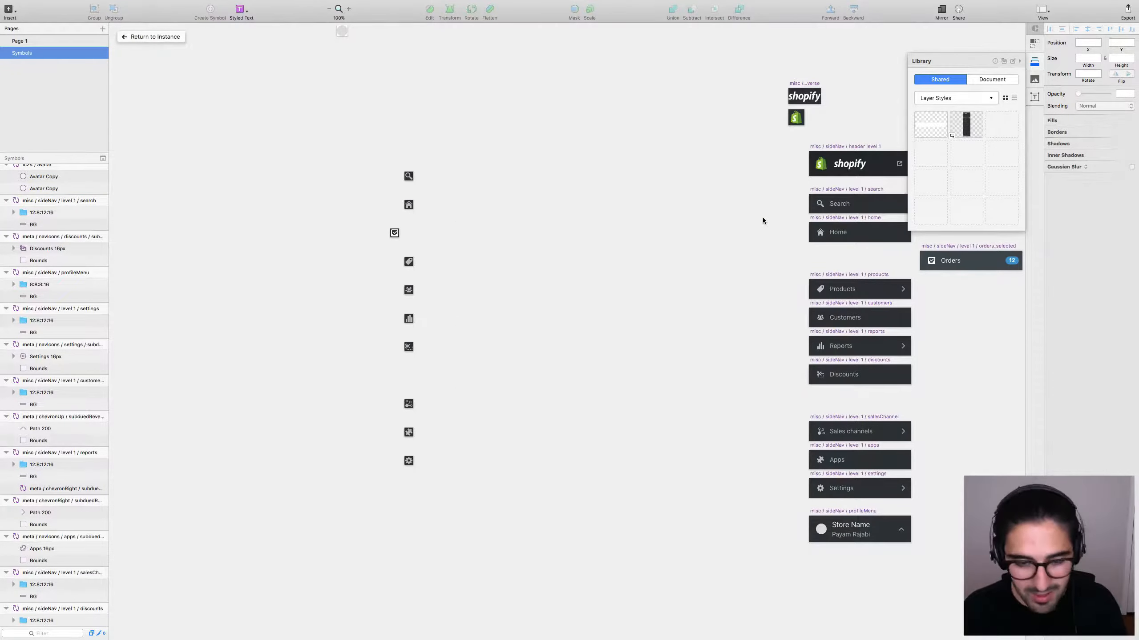
key("ctrl+Left")
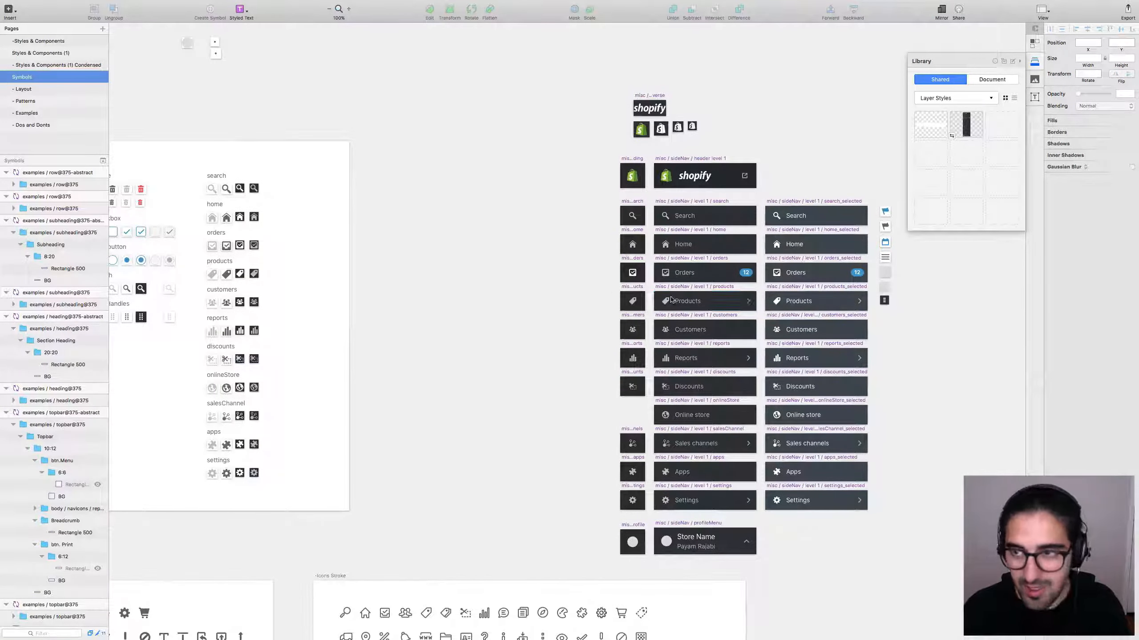
scroll(628, 299, "left", 3)
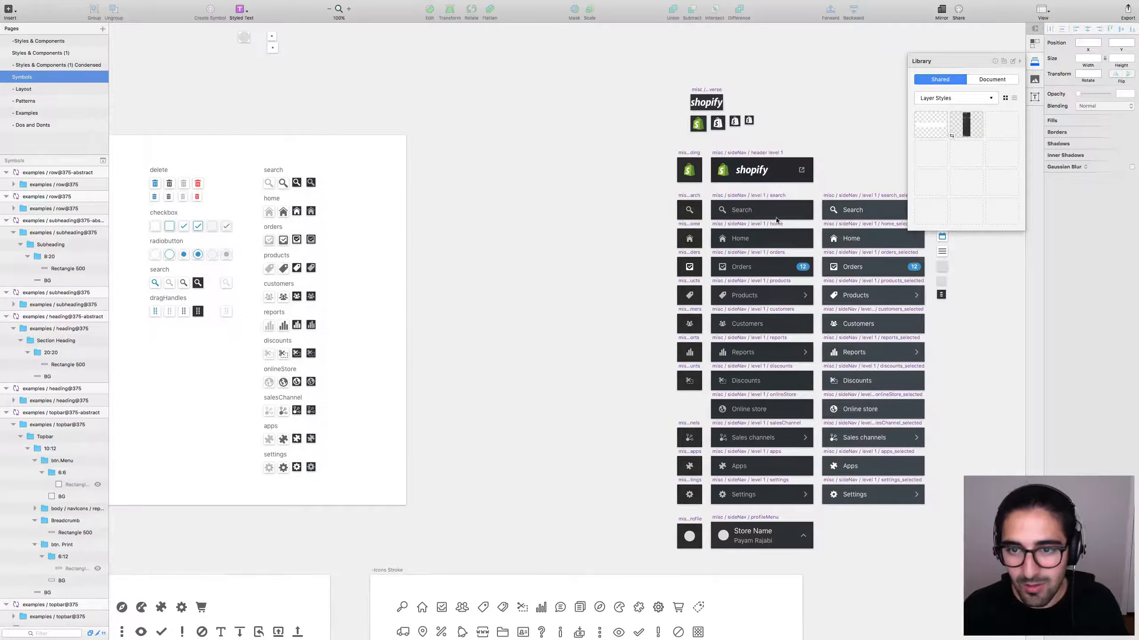
key("ctrl+Right")
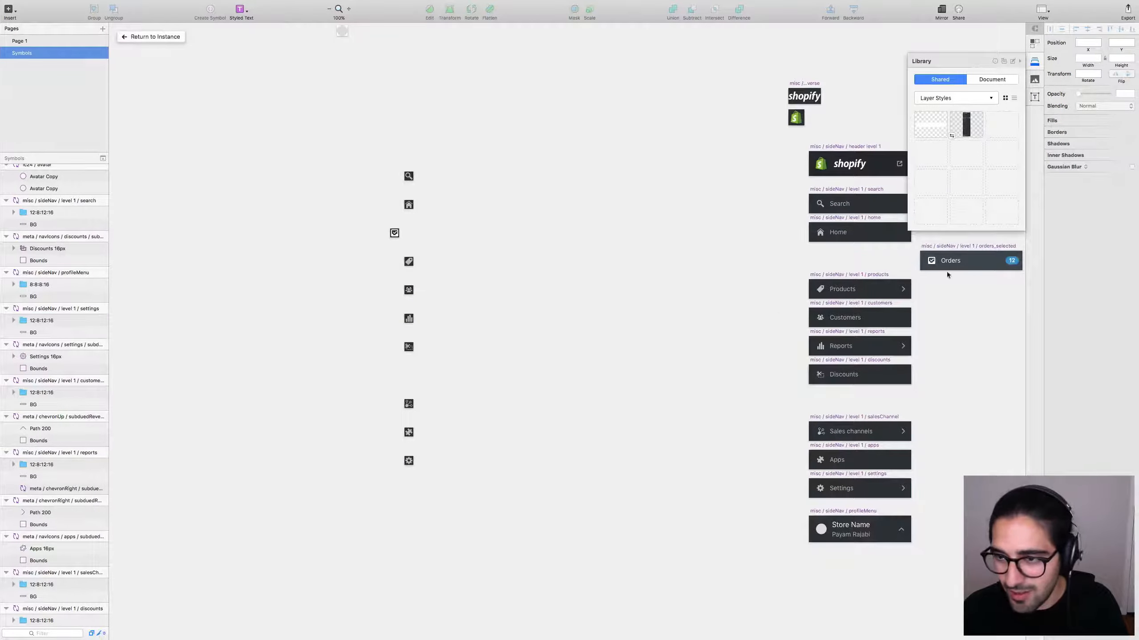
key("ctrl+Left")
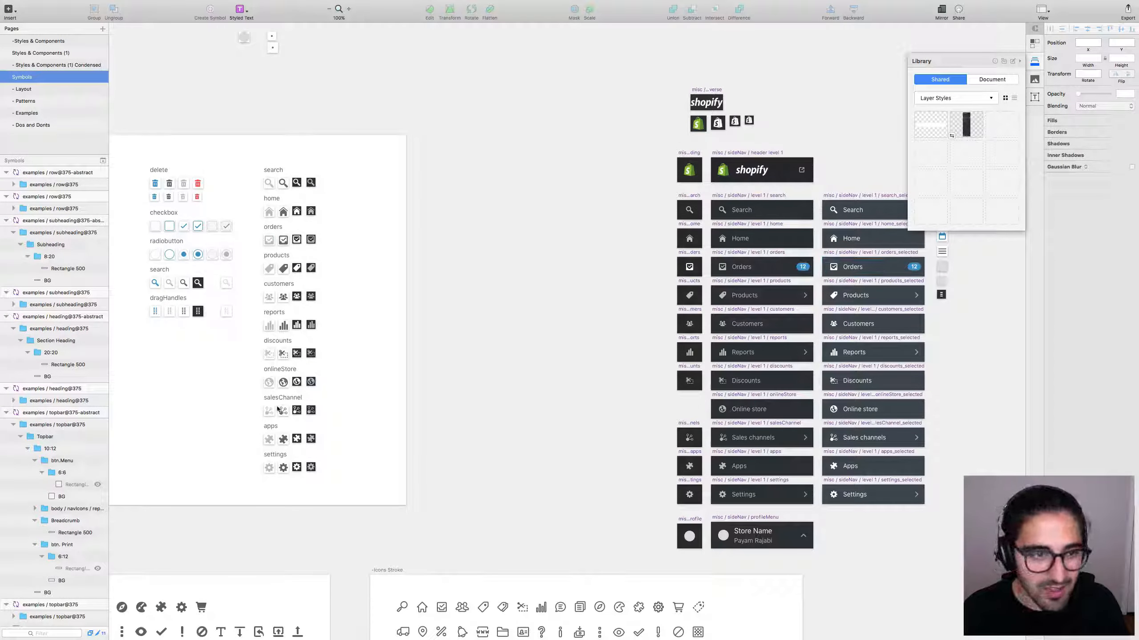
key("ctrl+Right")
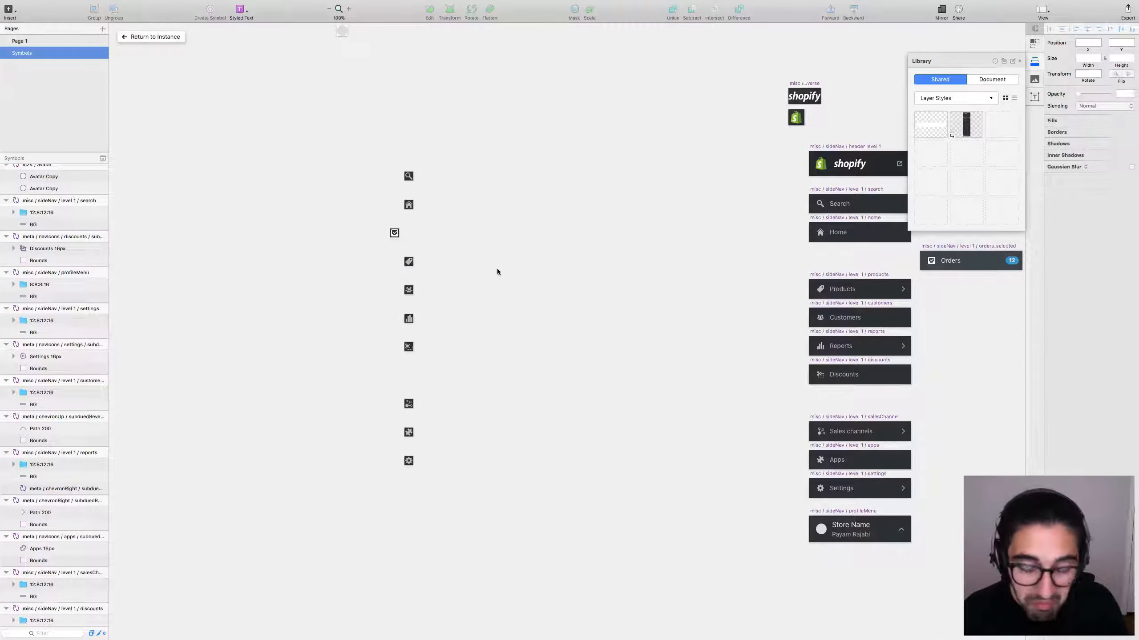
key("super+minus")
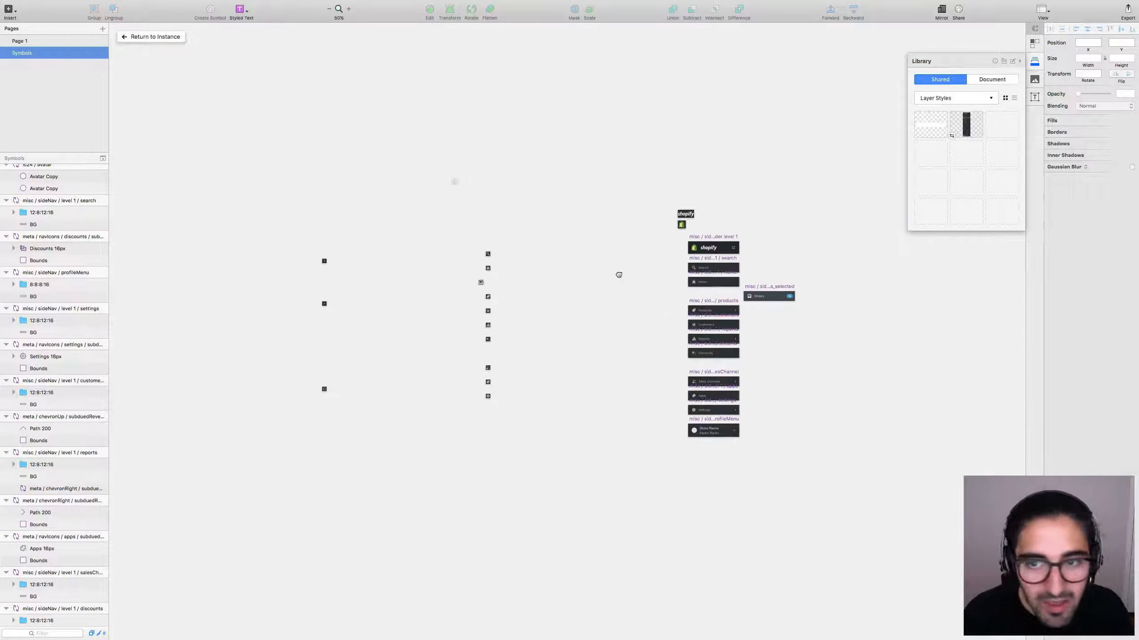
scroll(618, 275, "down", 2)
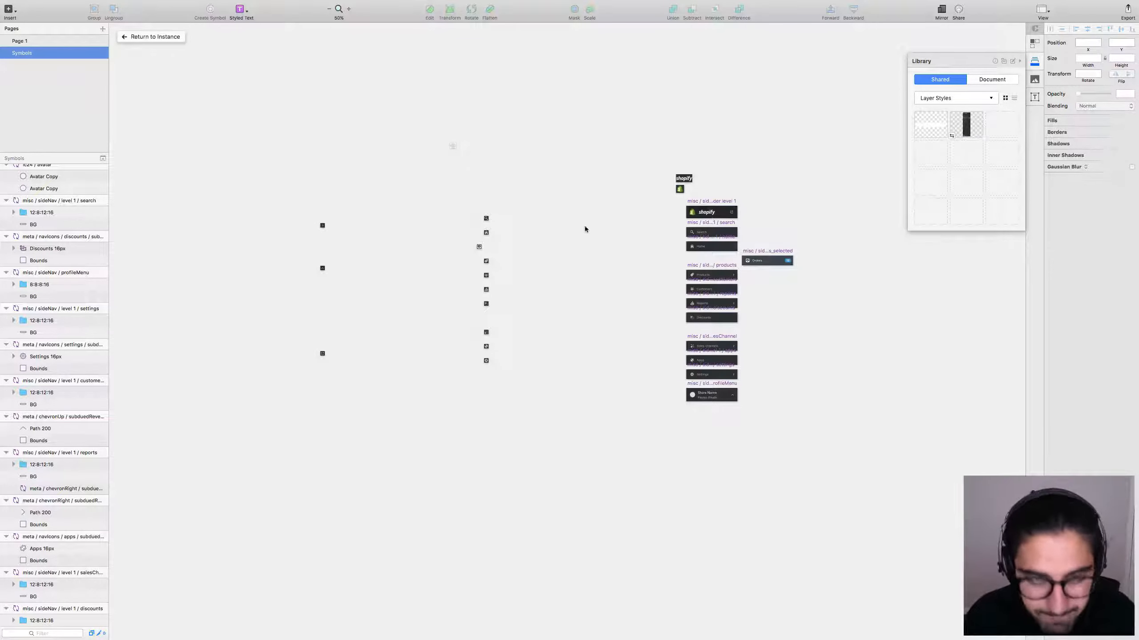
Close the new document, discarding its changes, and zoom out over the symbols.
key("super+w")
left_click(544, 121)
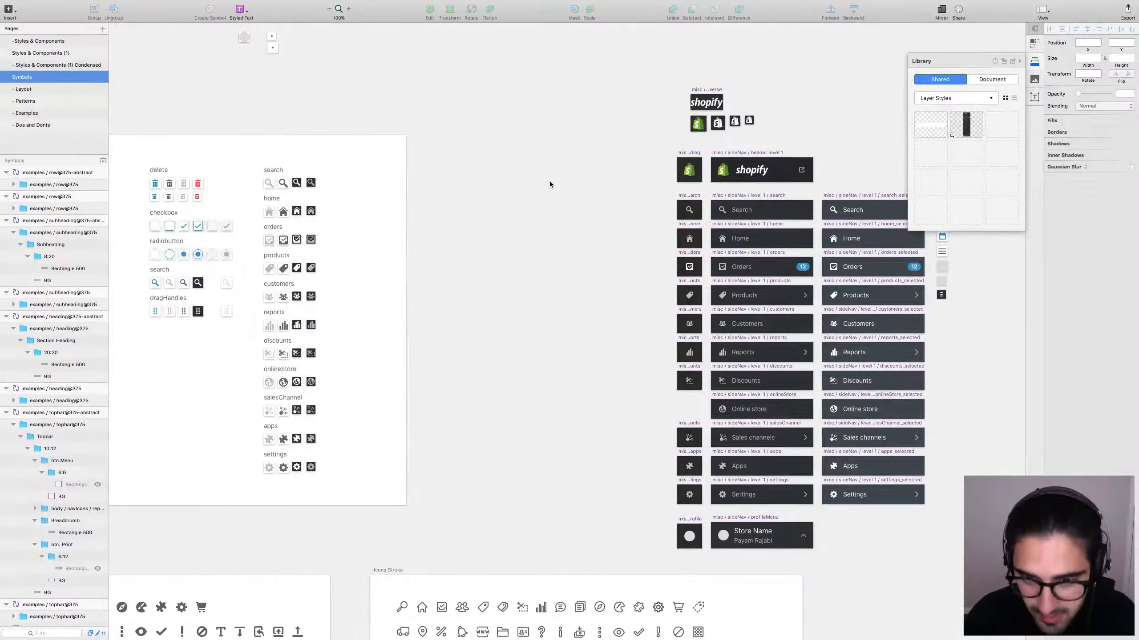
key("super+minus")
key("super+minus")
Go to the Styles & Components (1) page and zoom in on the Status Badges board.
scroll(823, 287, "down", 5)
scroll(832, 295, "right", 5)
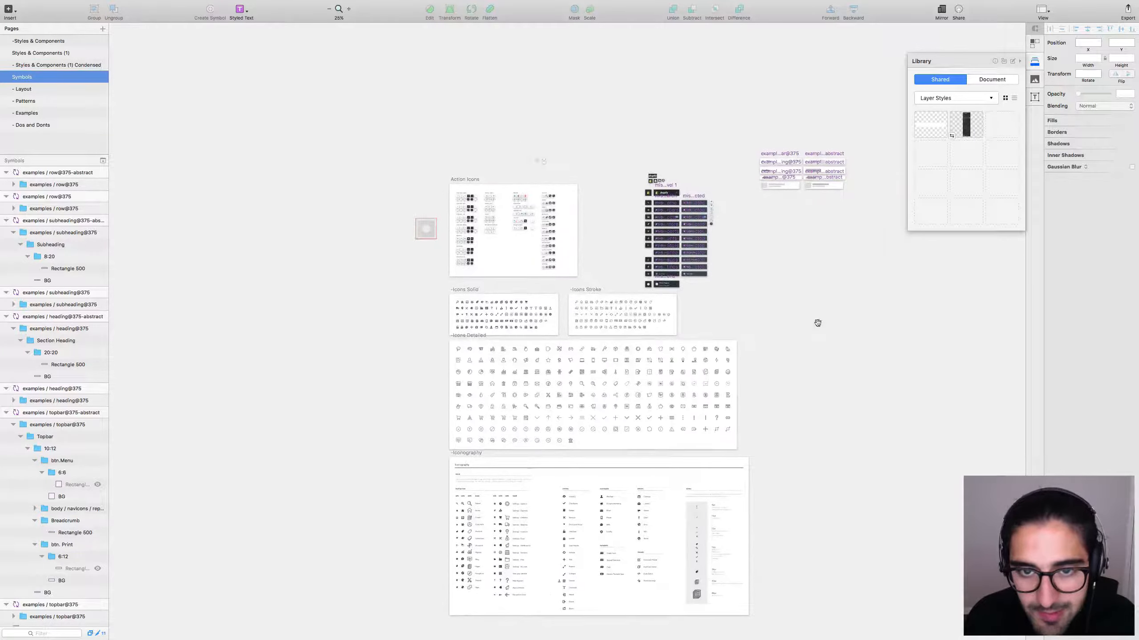
left_click(57, 64)
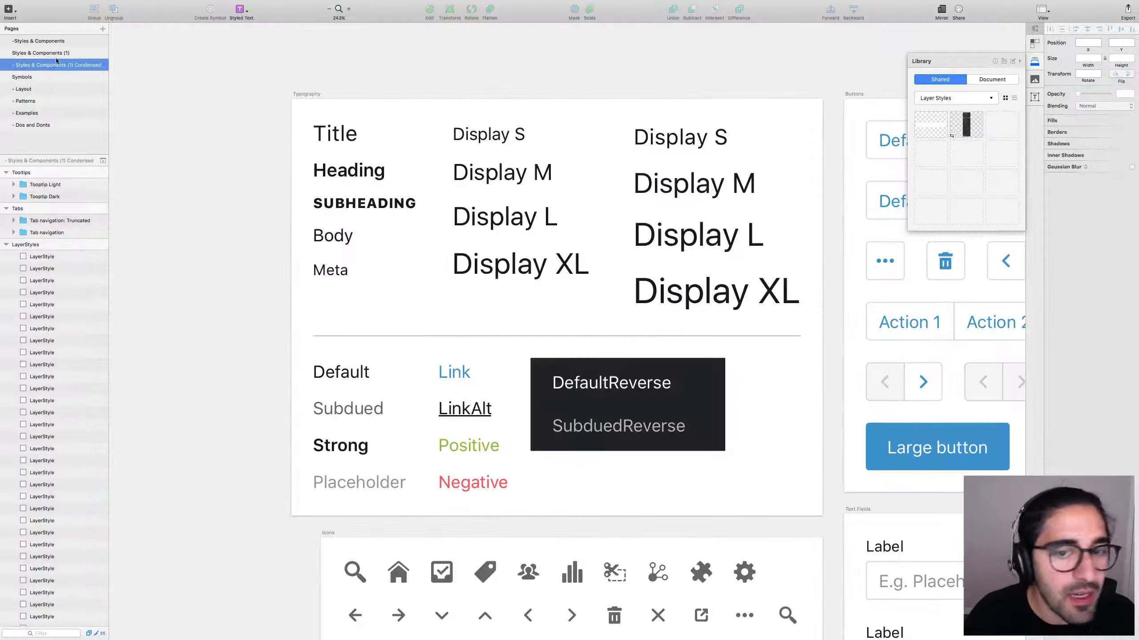
left_click(67, 53)
scroll(696, 322, "down", 3)
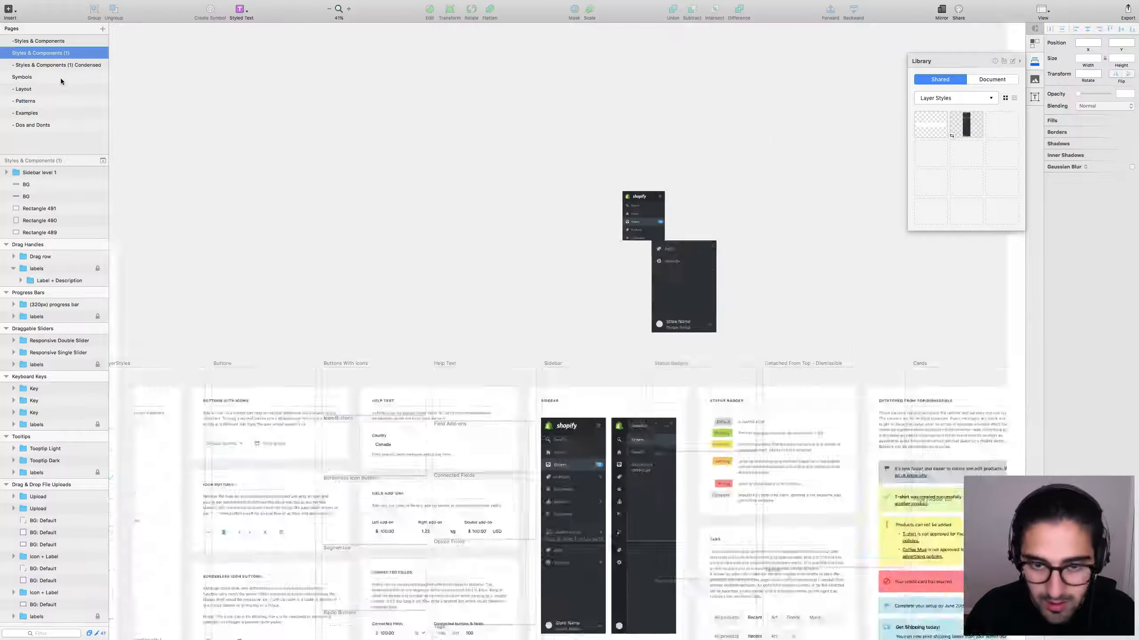
scroll(676, 199, "down", 2)
scroll(677, 199, "down", 5)
scroll(677, 199, "right", 4)
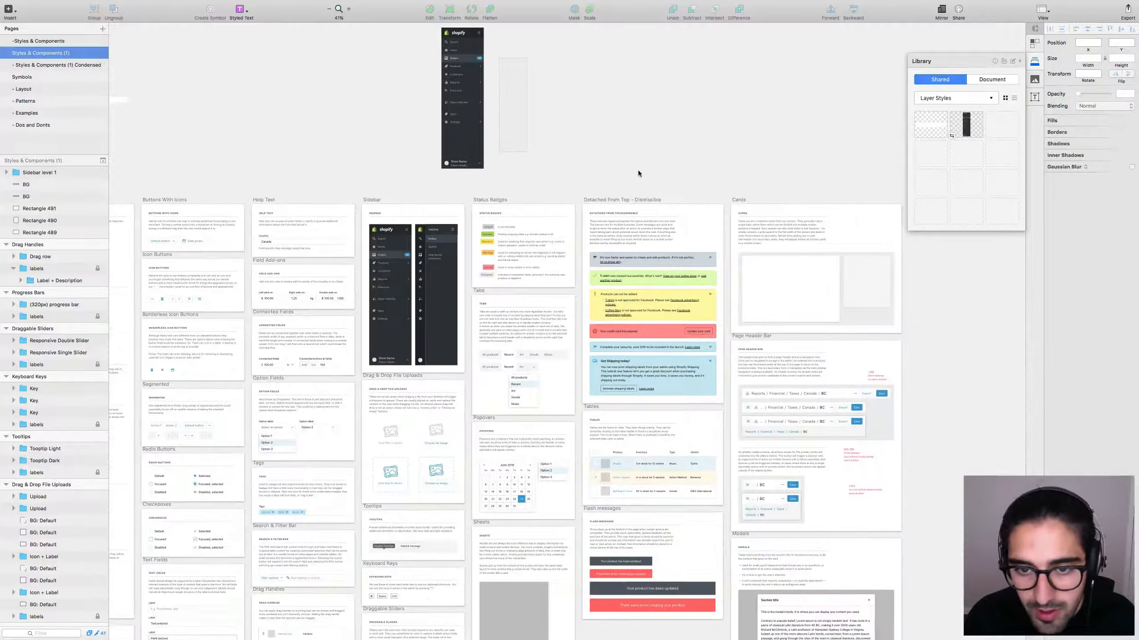
scroll(721, 203, "up", 2)
scroll(720, 203, "left", 3)
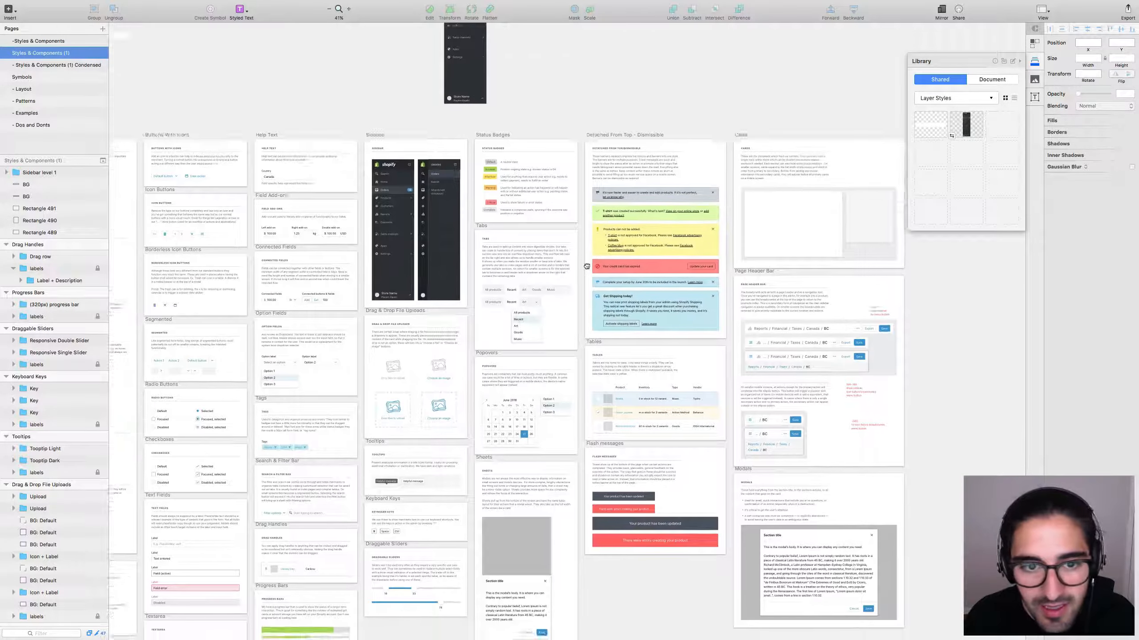
left_click_drag(609, 261, 579, 221)
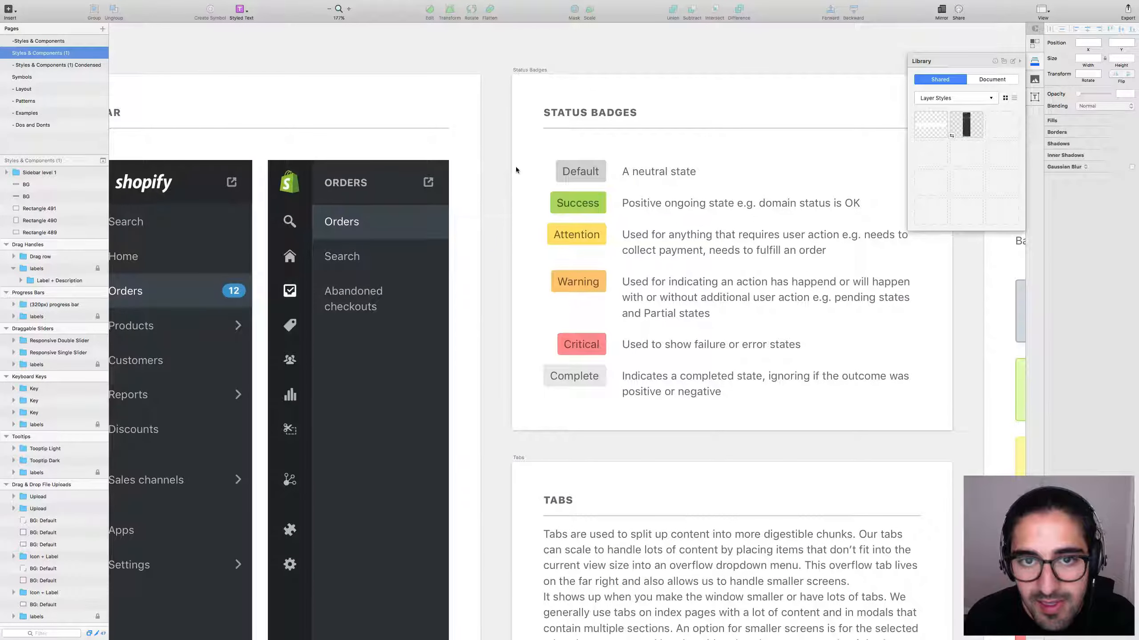
Create a new library category named 'Badges'.
left_click(997, 99)
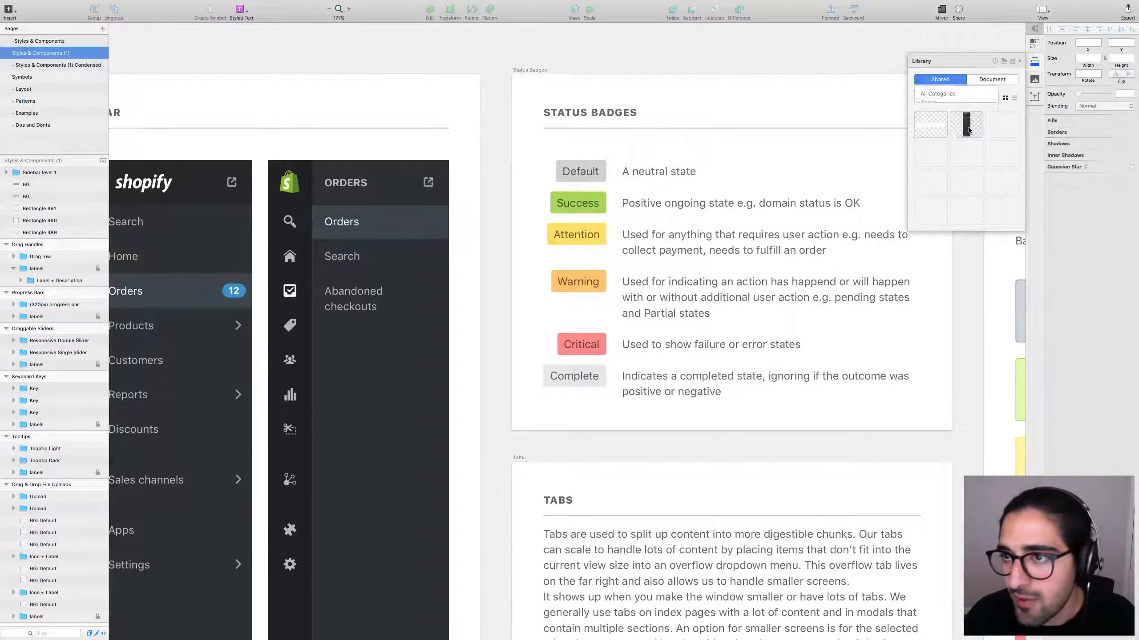
left_click(942, 130)
type("Ba")
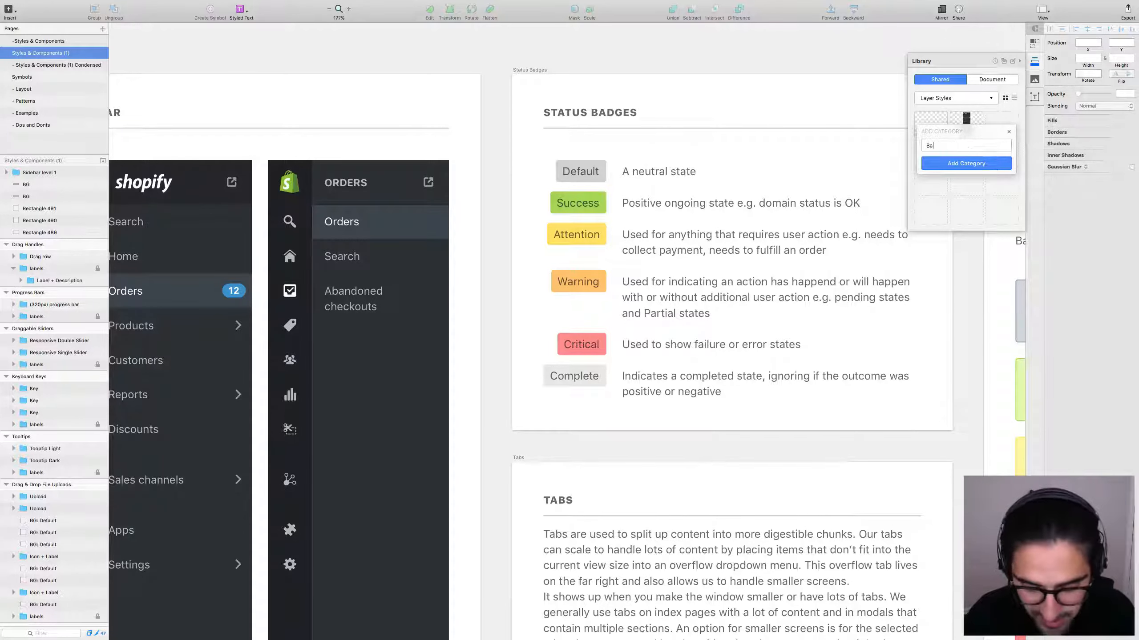
type("dges")
key("Return")
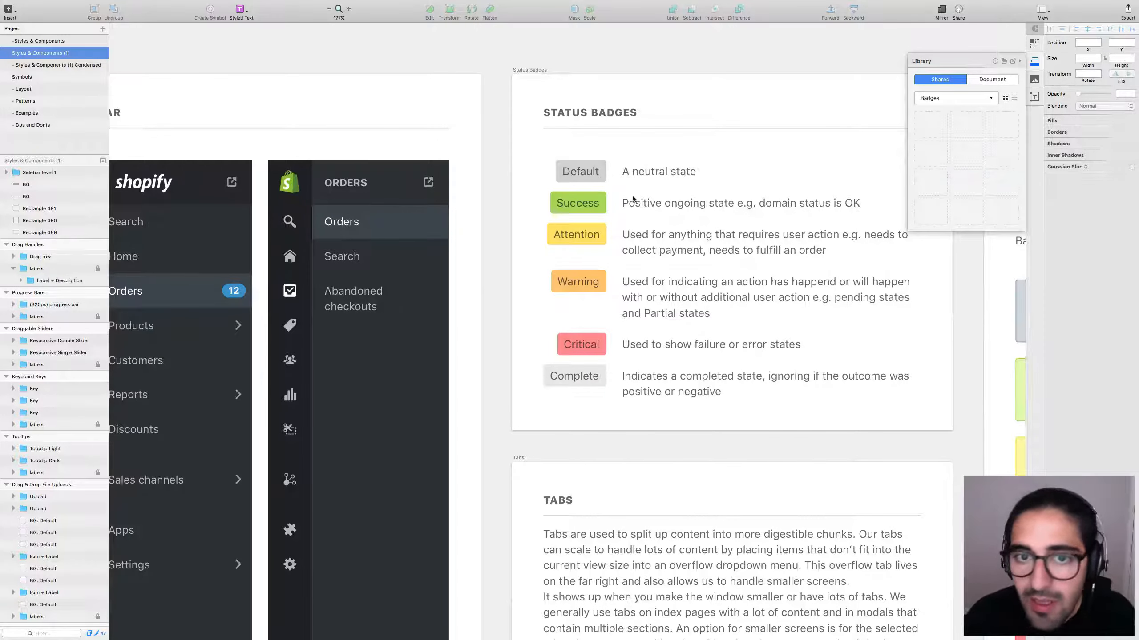
Add the Default, Success, Attention, Warning, Critical and Complete badges to Badges, then deselect.
left_click(606, 181)
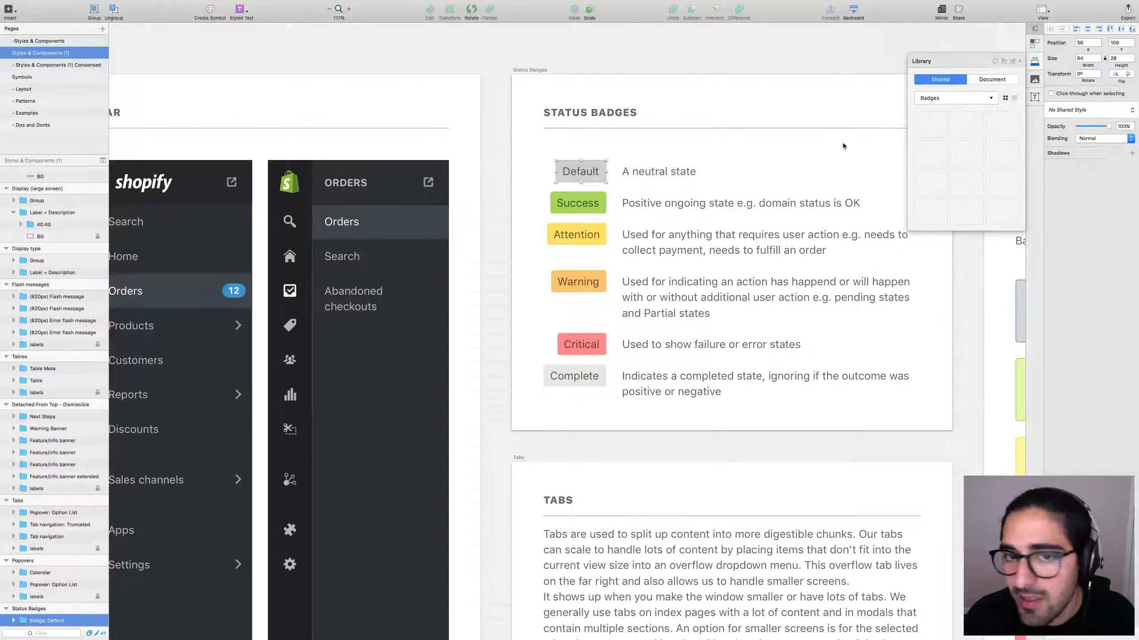
left_click(921, 113)
left_click(568, 204)
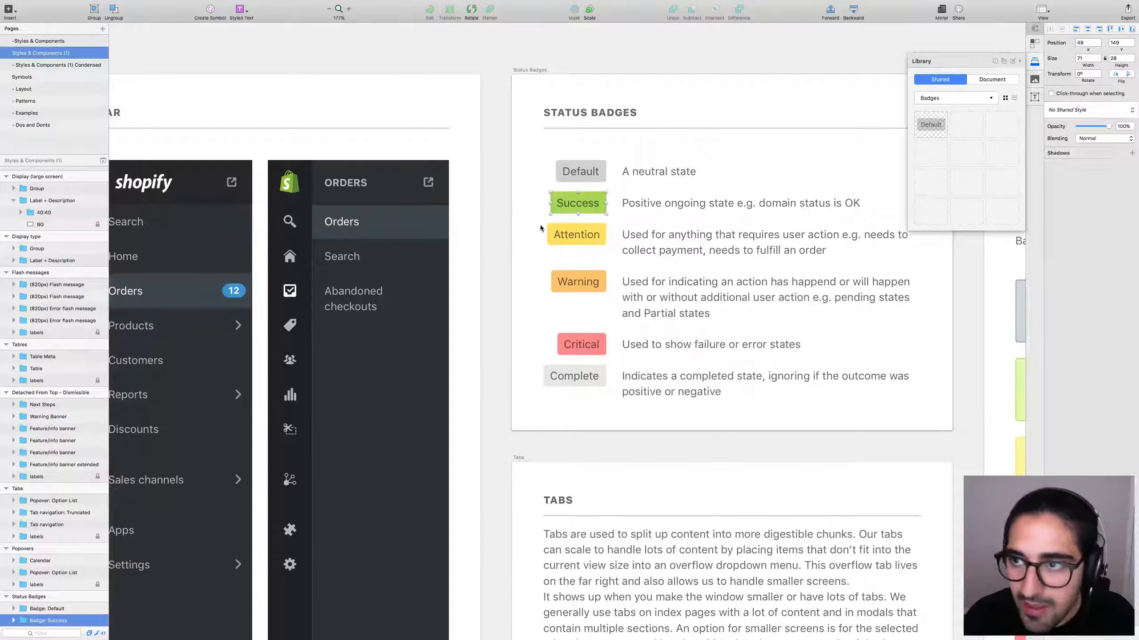
left_click(966, 125)
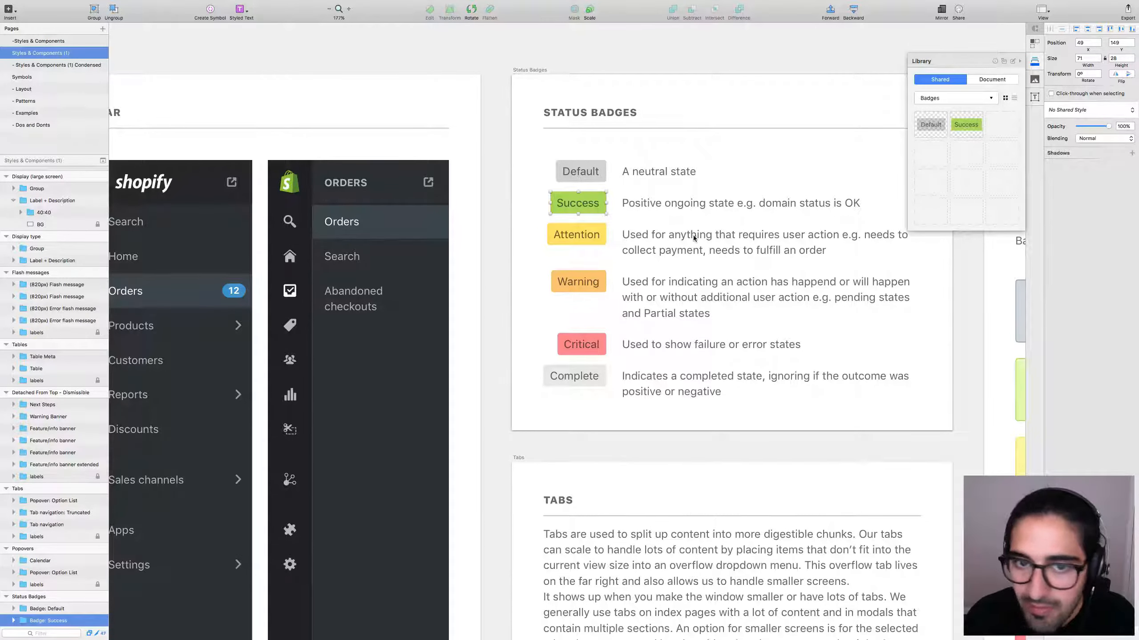
left_click(596, 242)
left_click(1002, 124)
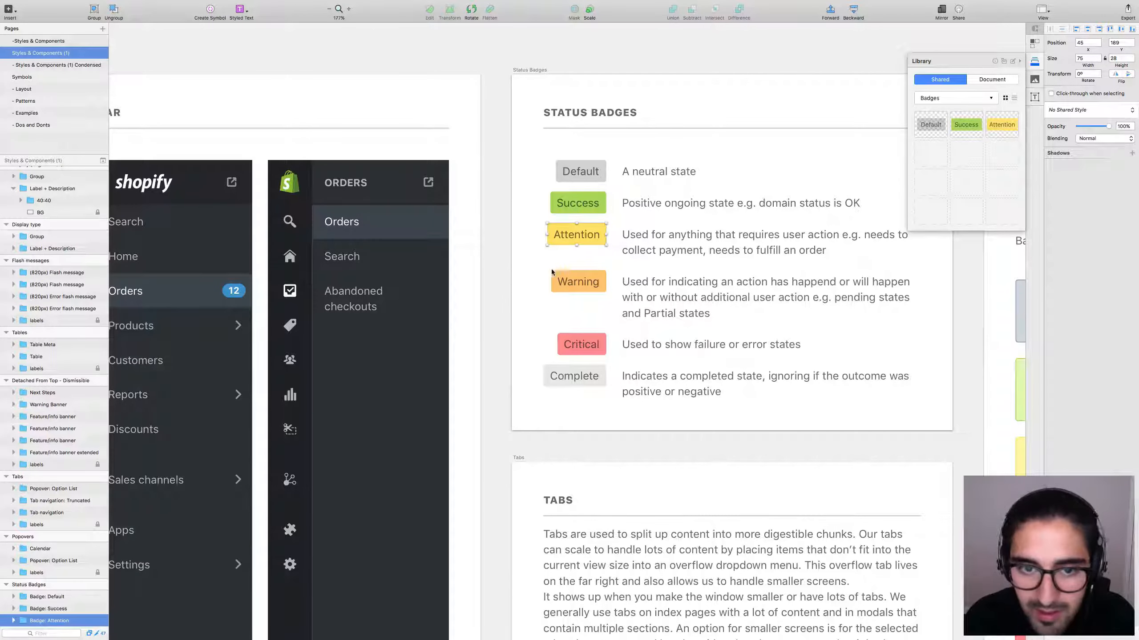
left_click(554, 274)
left_click(930, 154)
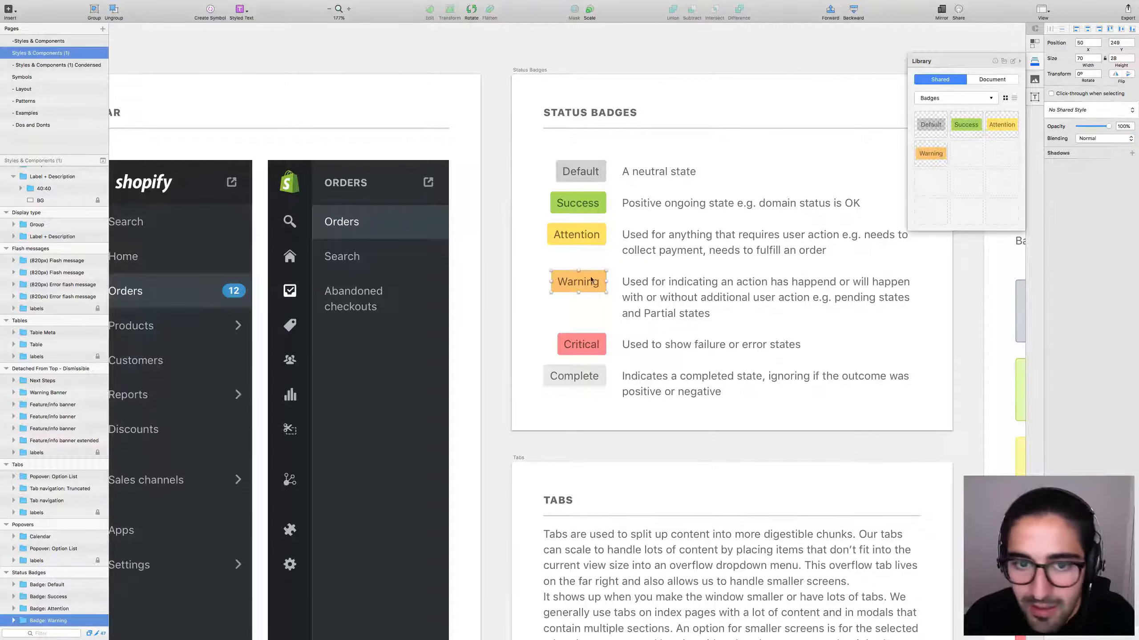
left_click(582, 344)
left_click(966, 153)
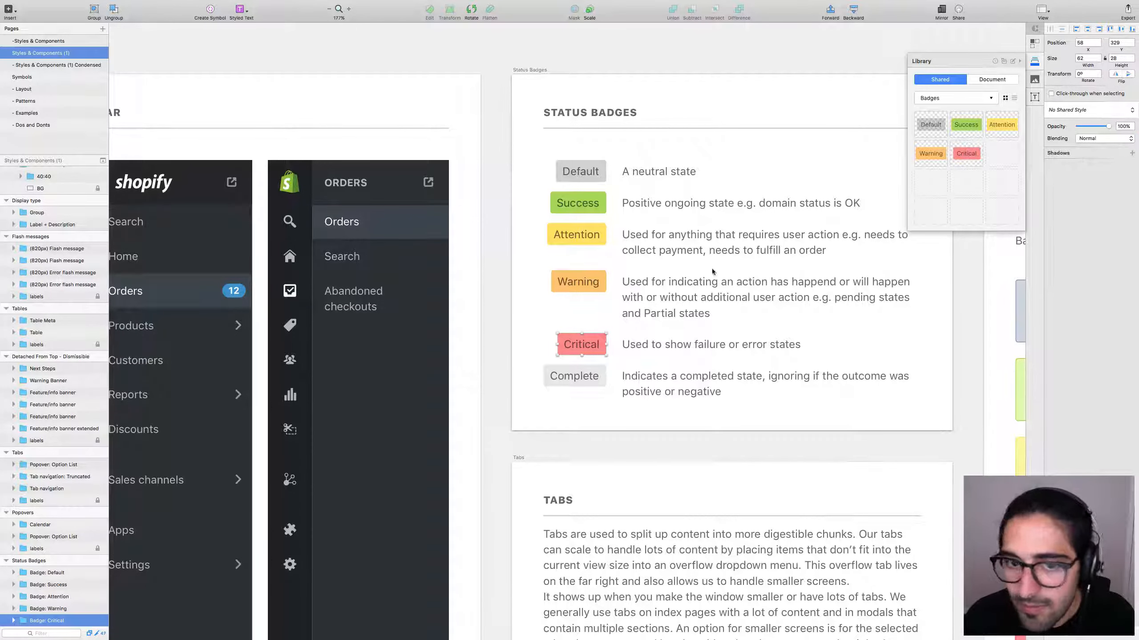
left_click(556, 376)
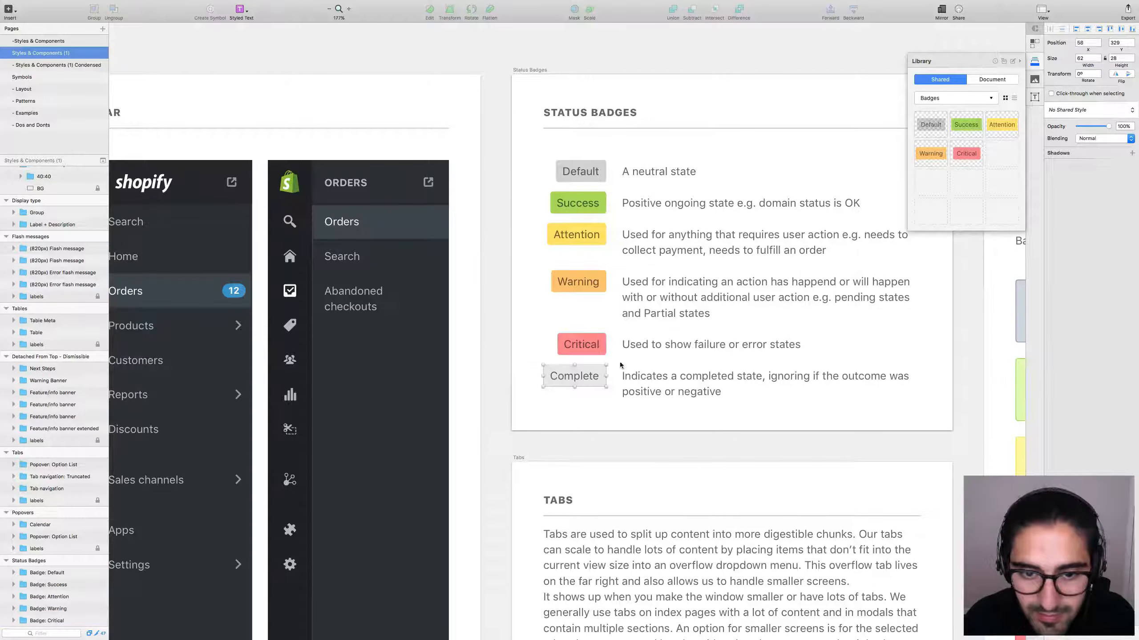
left_click(1001, 157)
left_click(567, 404)
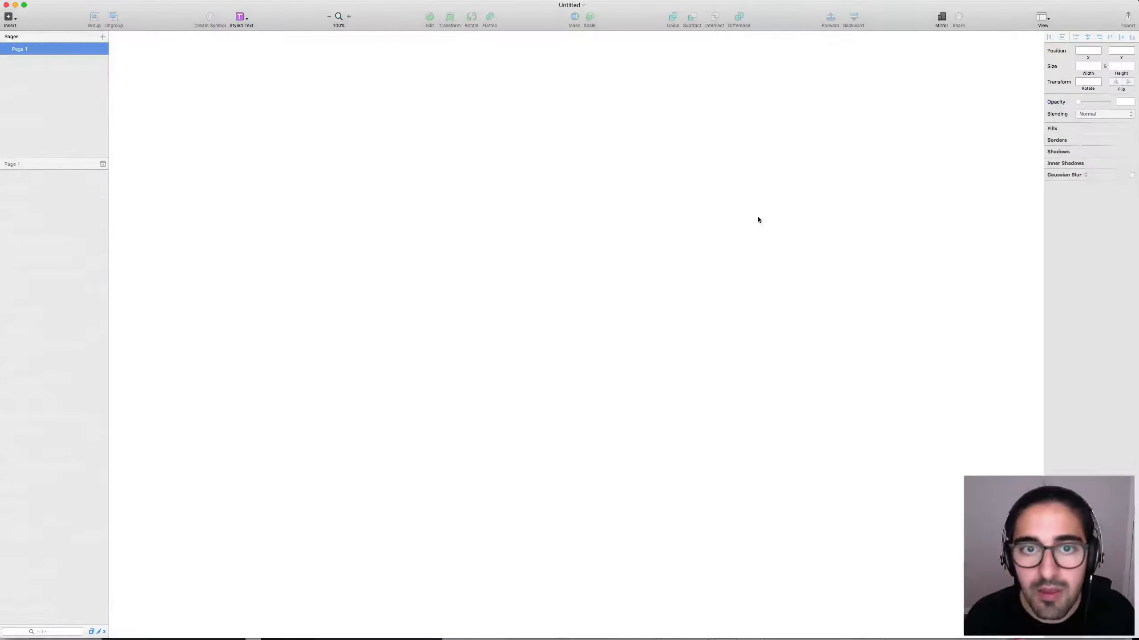
Go full screen and show the shared Library panel filtered to the Badges category.
key("ctrl+super+f")
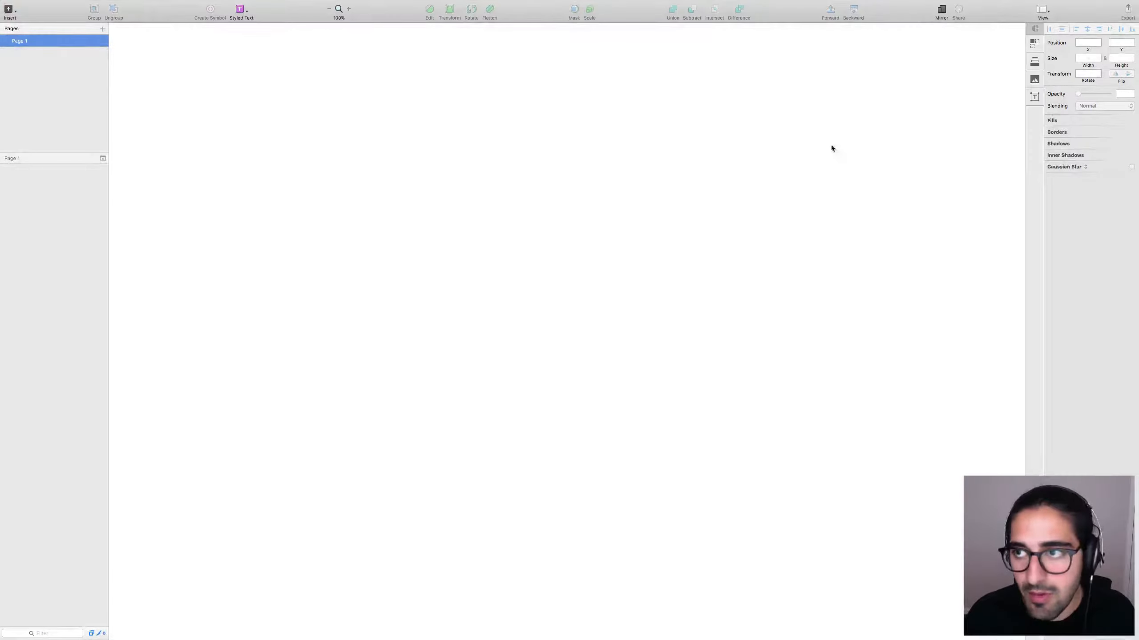
left_click(1036, 45)
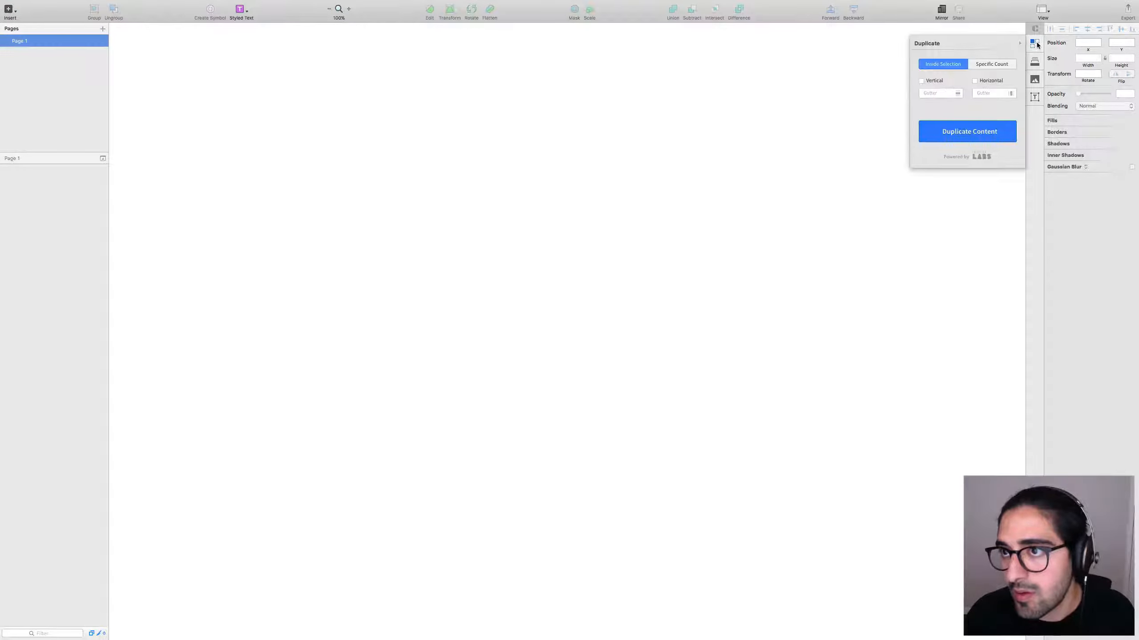
left_click(1037, 62)
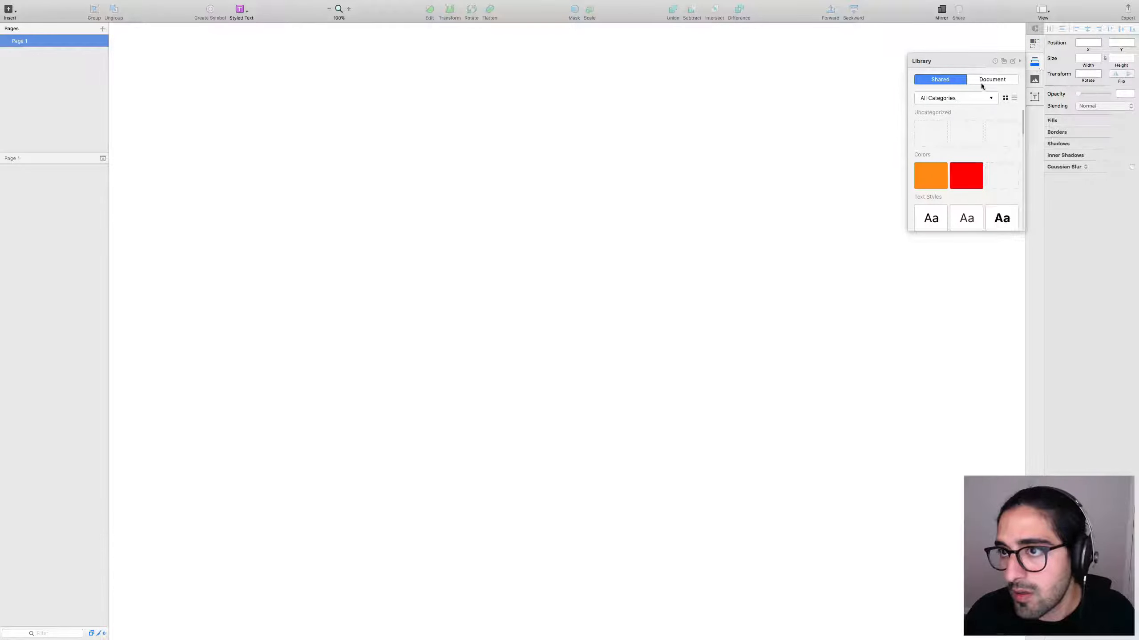
left_click(996, 83)
left_click(940, 79)
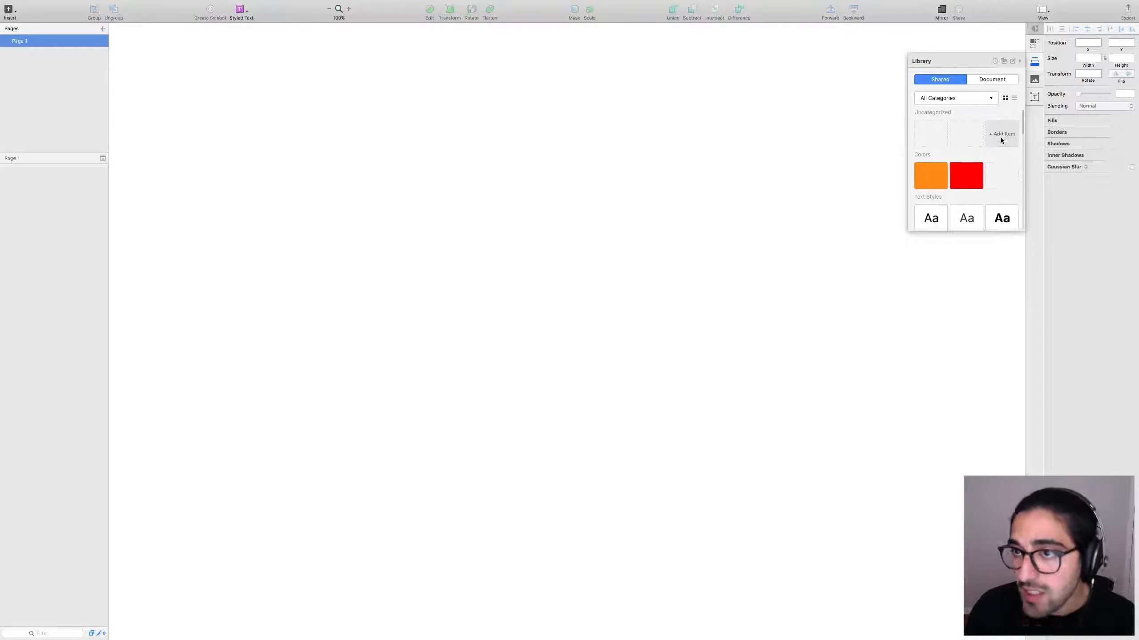
left_click(963, 98)
left_click(931, 112)
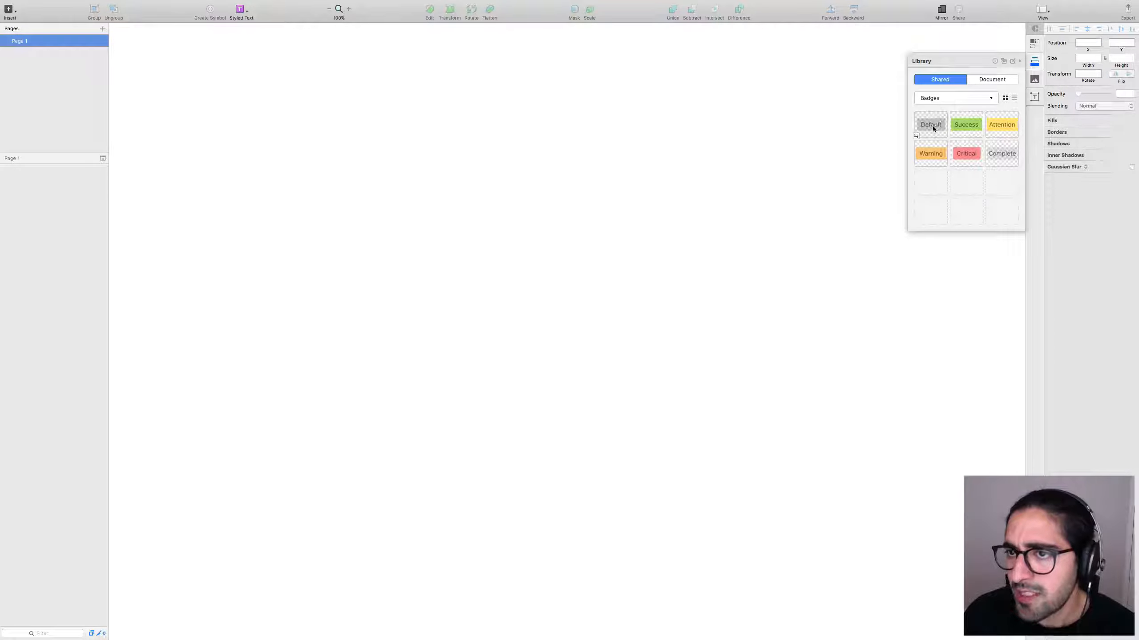
Place the Default badge, relabel it 'New order', and sync that change to the library.
left_click_drag(923, 126, 517, 175)
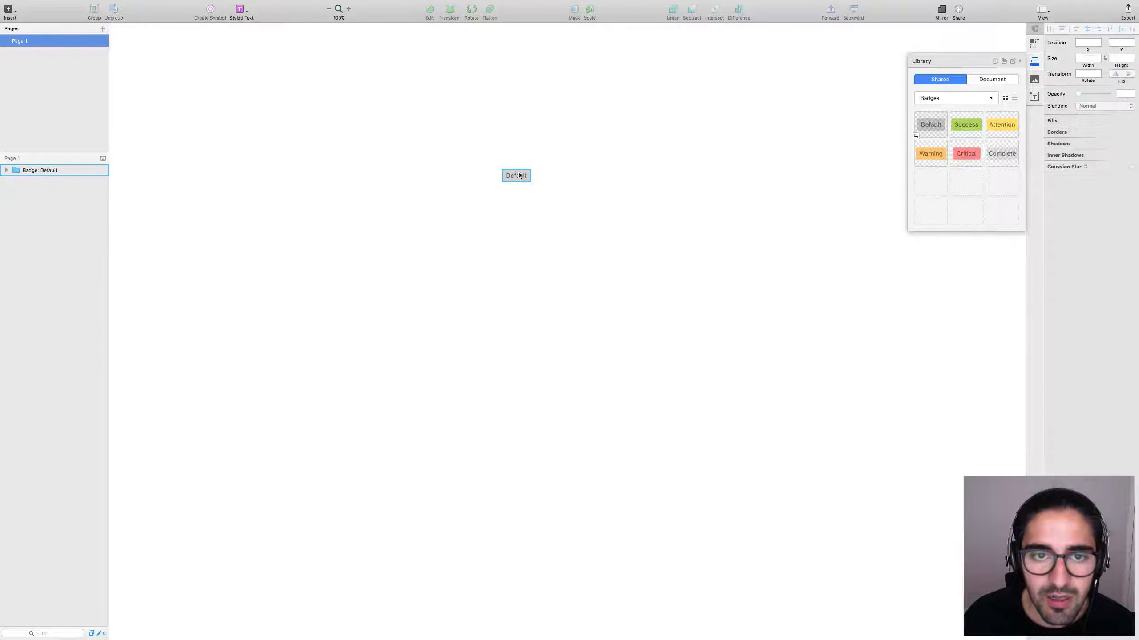
double_click(519, 174)
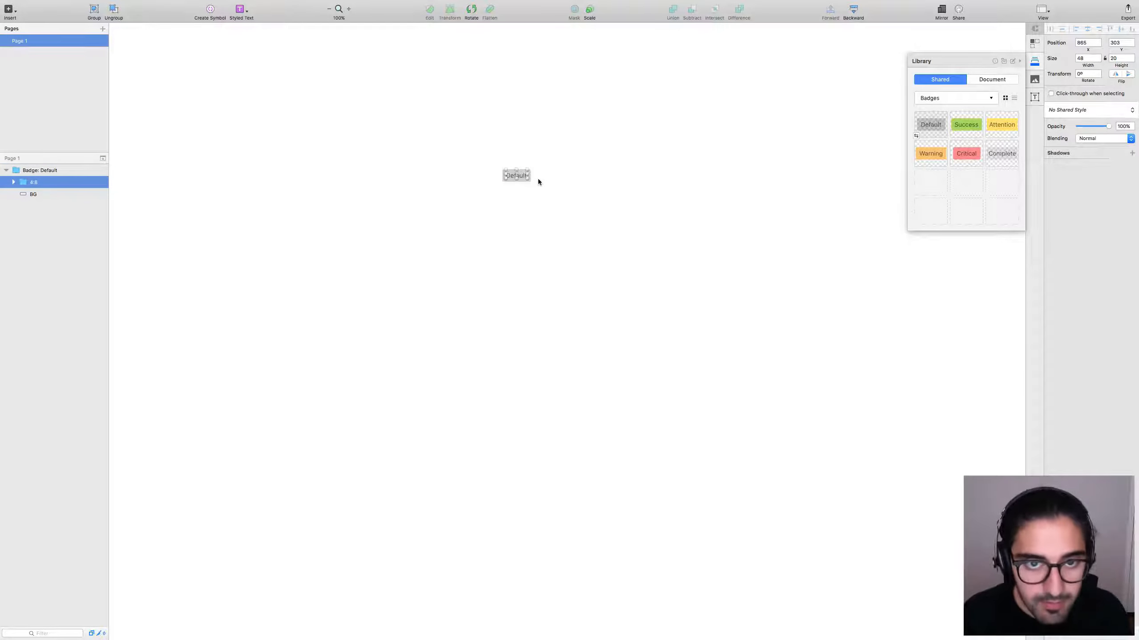
left_click(516, 178)
double_click(516, 177)
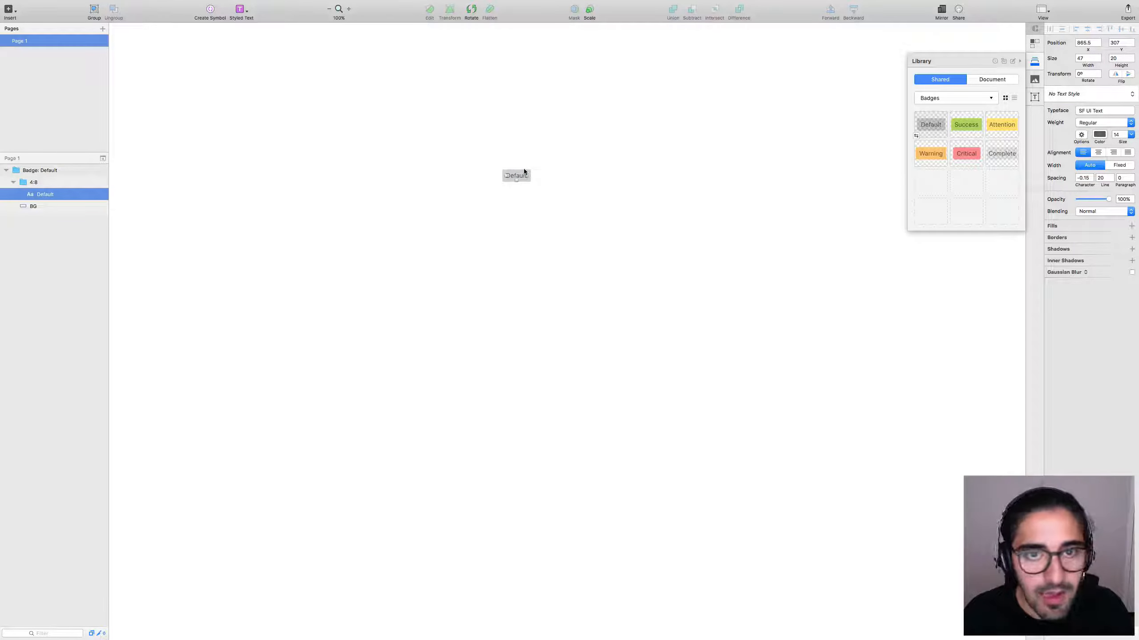
double_click(524, 171)
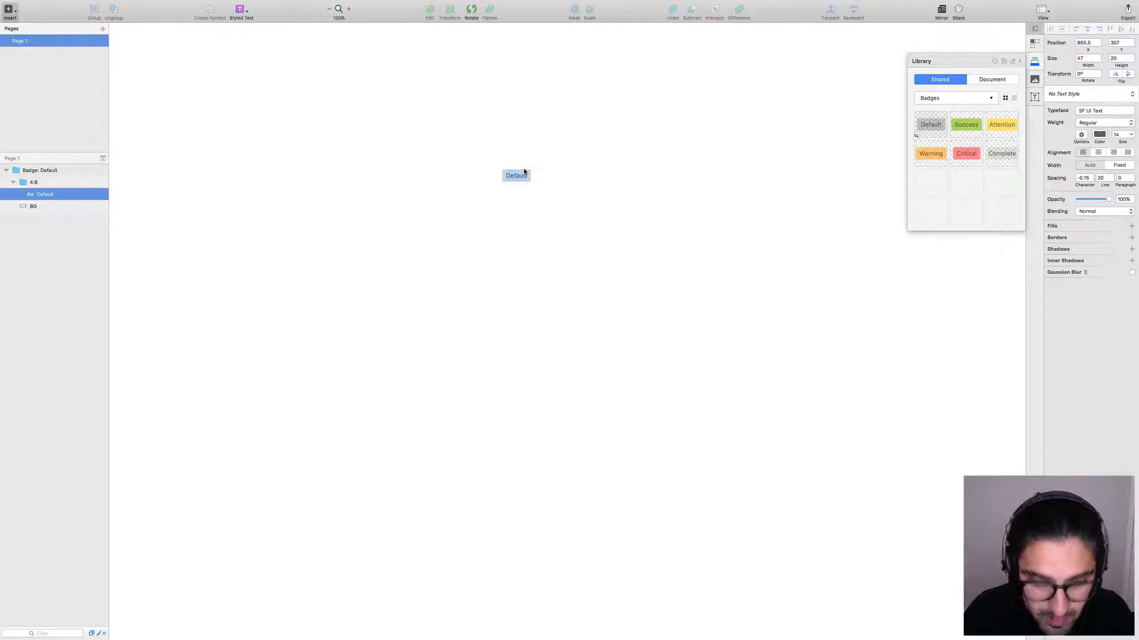
type("New order")
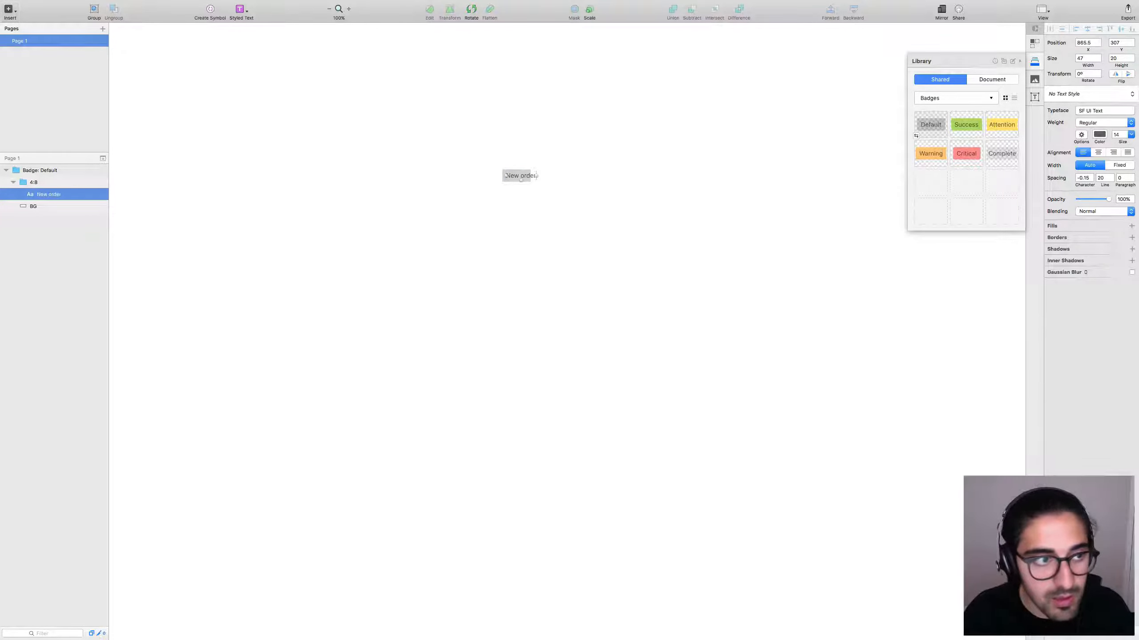
key("Escape")
key("Escape")
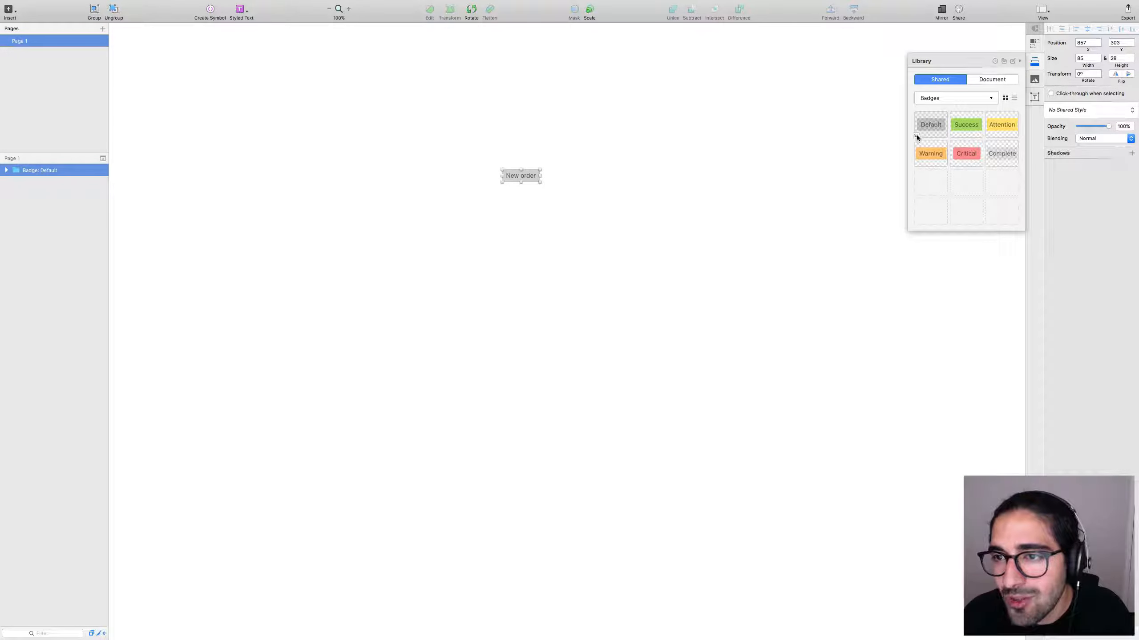
left_click(916, 136)
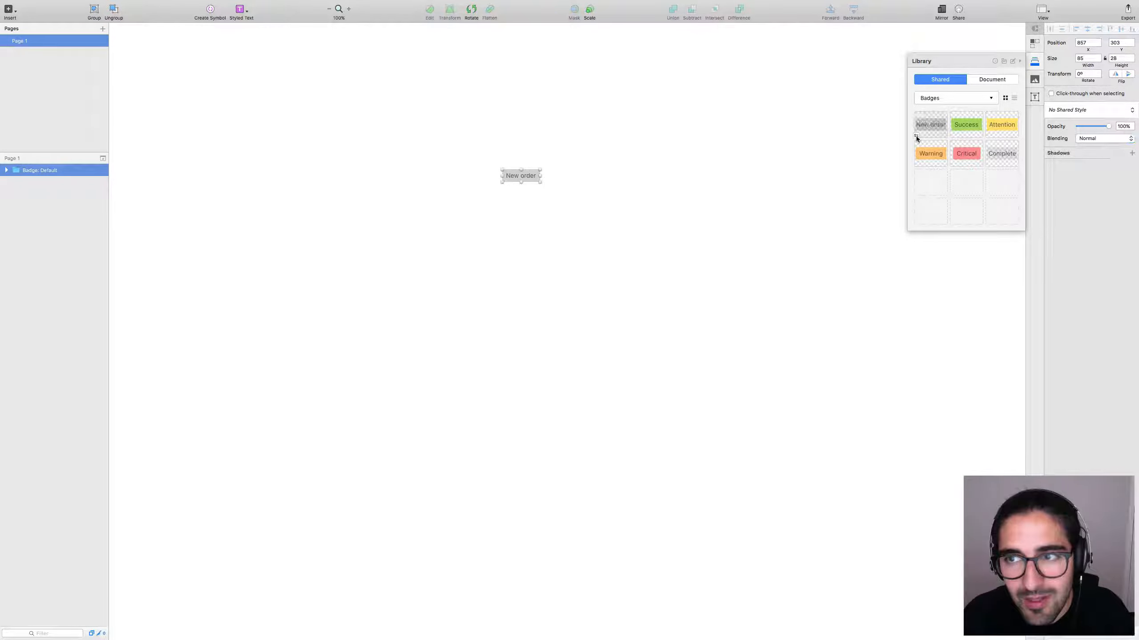
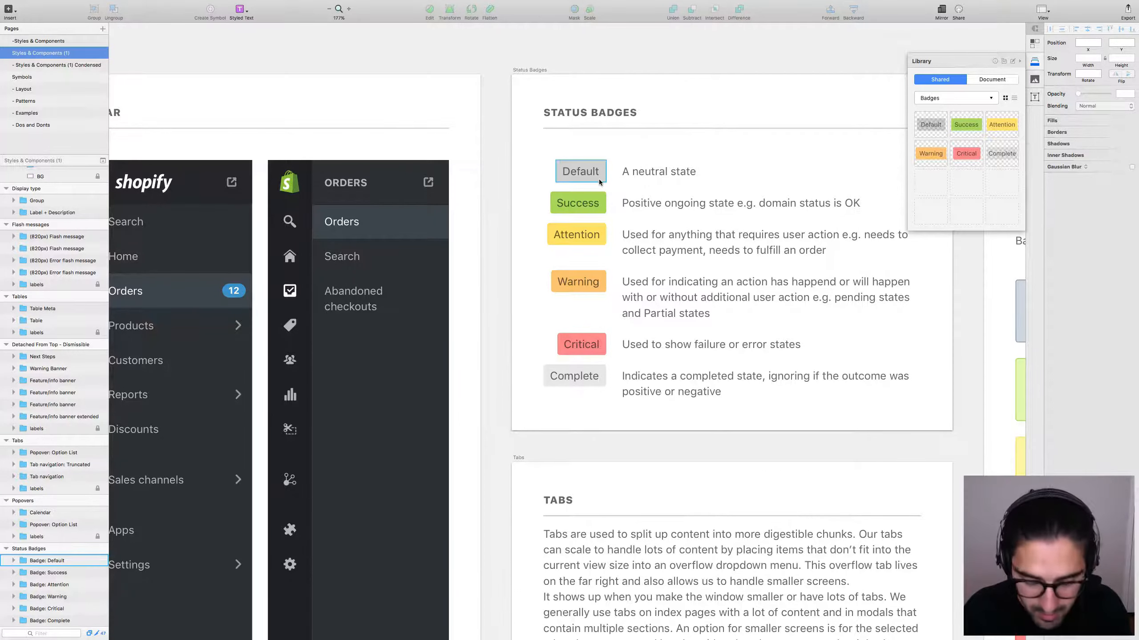
Zoom out and place a Default badge above the artboards in the library document.
key("super+0")
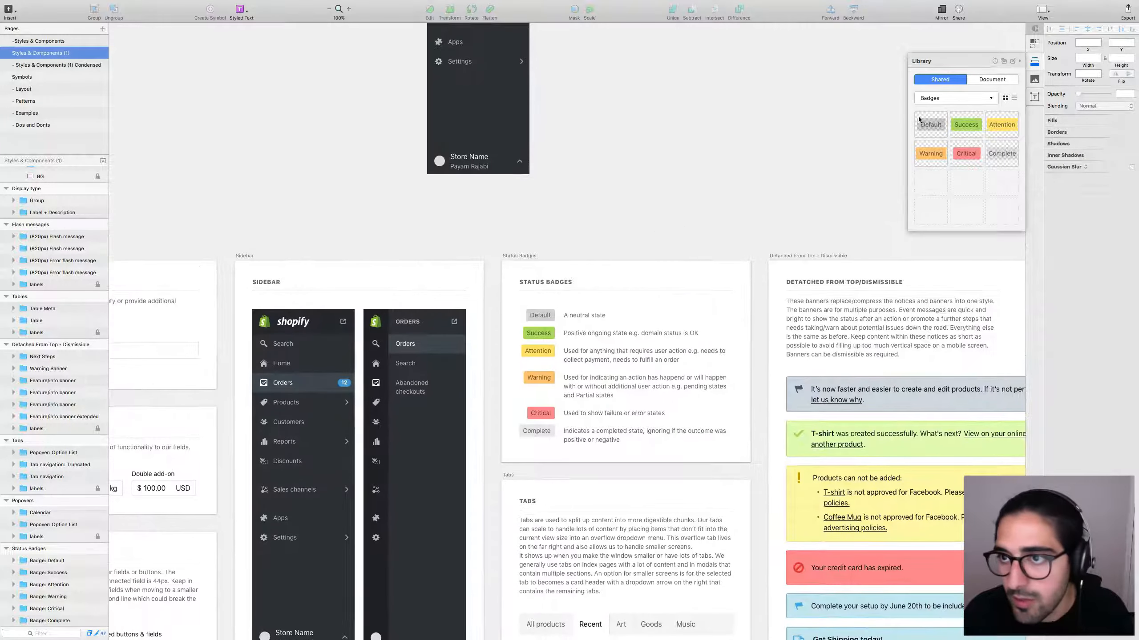
left_click_drag(918, 119, 700, 149)
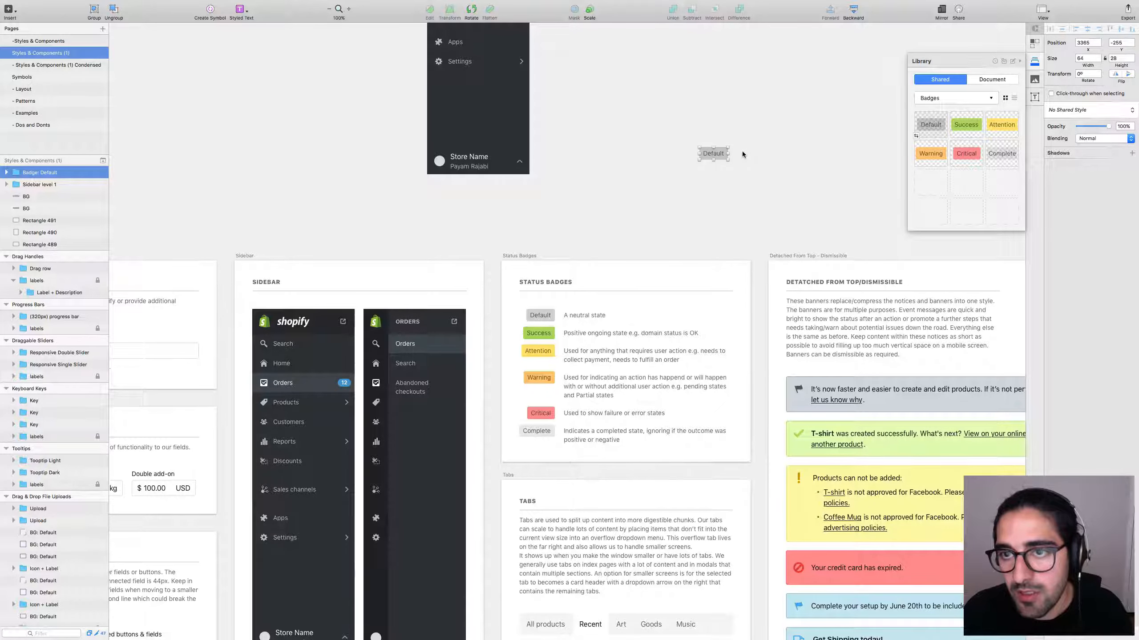
left_click(743, 153)
Create a full-screen new document and insert the library's Badges > Default symbol.
key("super+n")
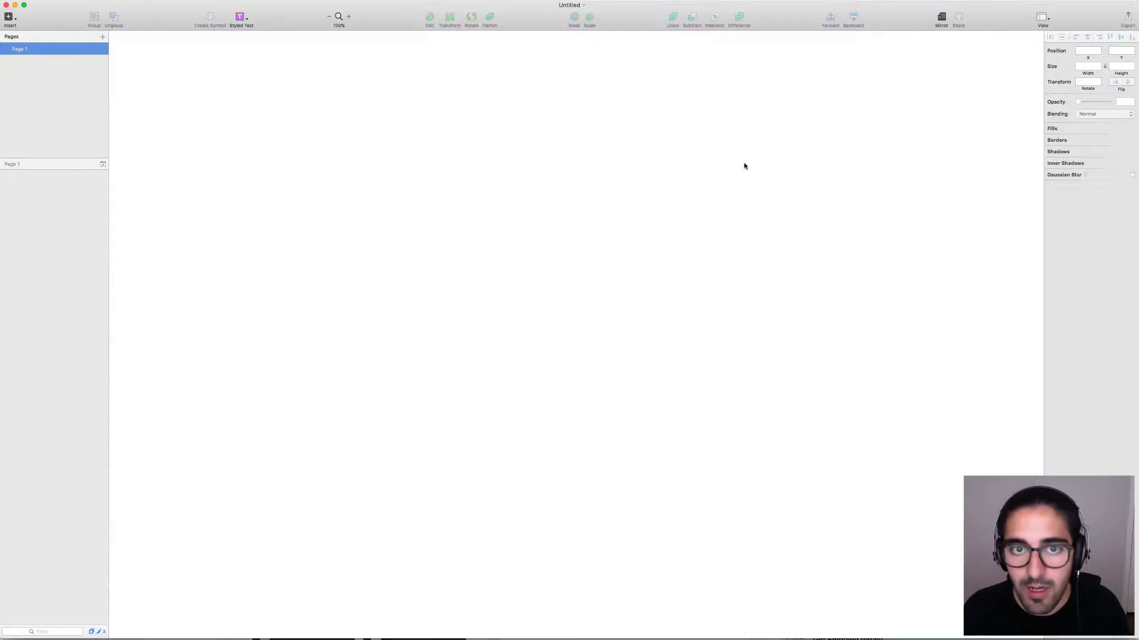
key("ctrl+super+f")
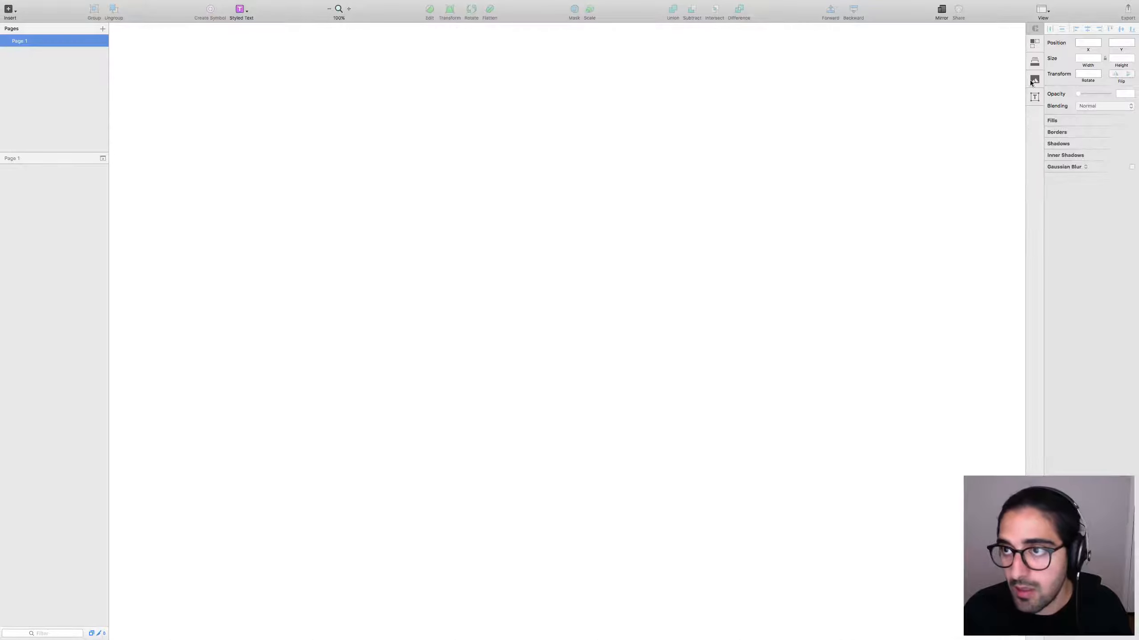
left_click(1034, 60)
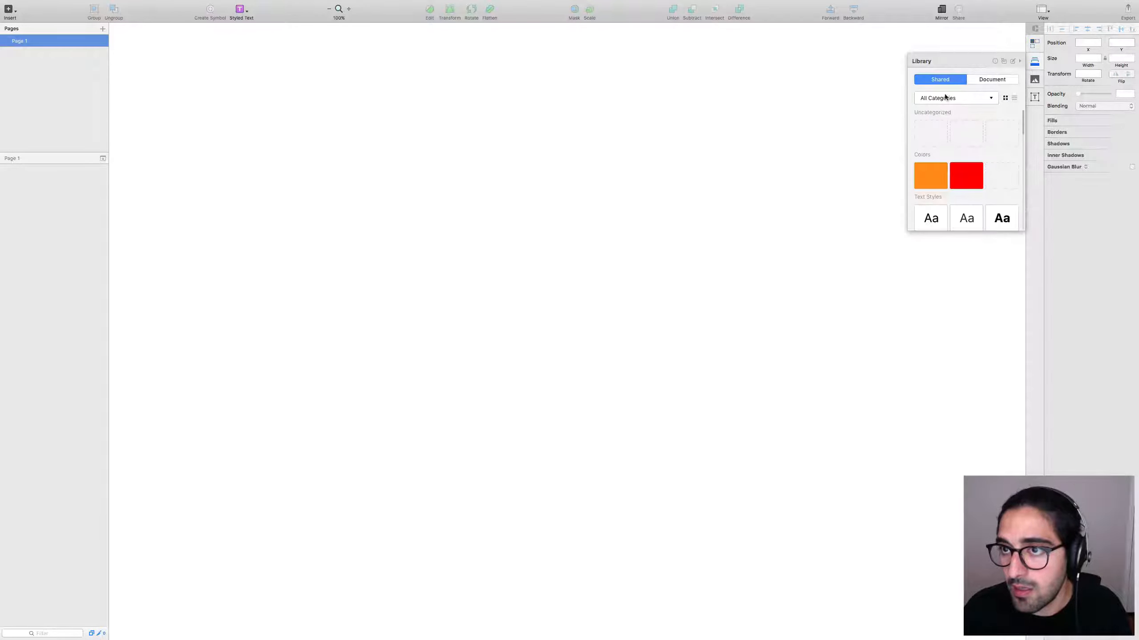
left_click(946, 97)
left_click(935, 114)
left_click_drag(932, 124, 626, 194)
left_click(626, 196, "super")
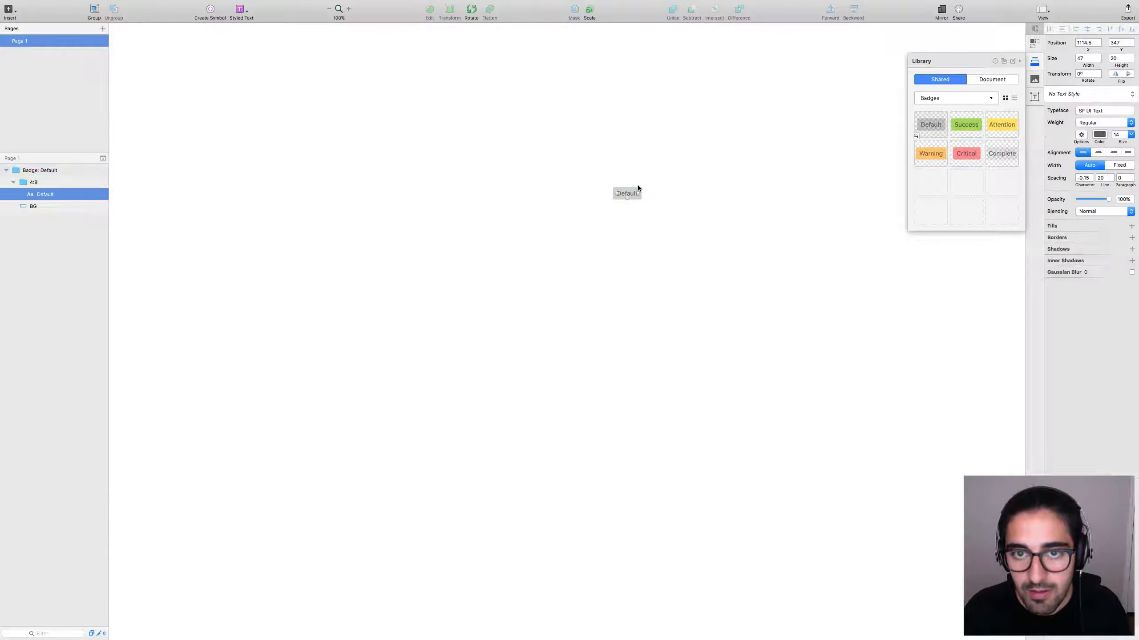
left_click(456, 250)
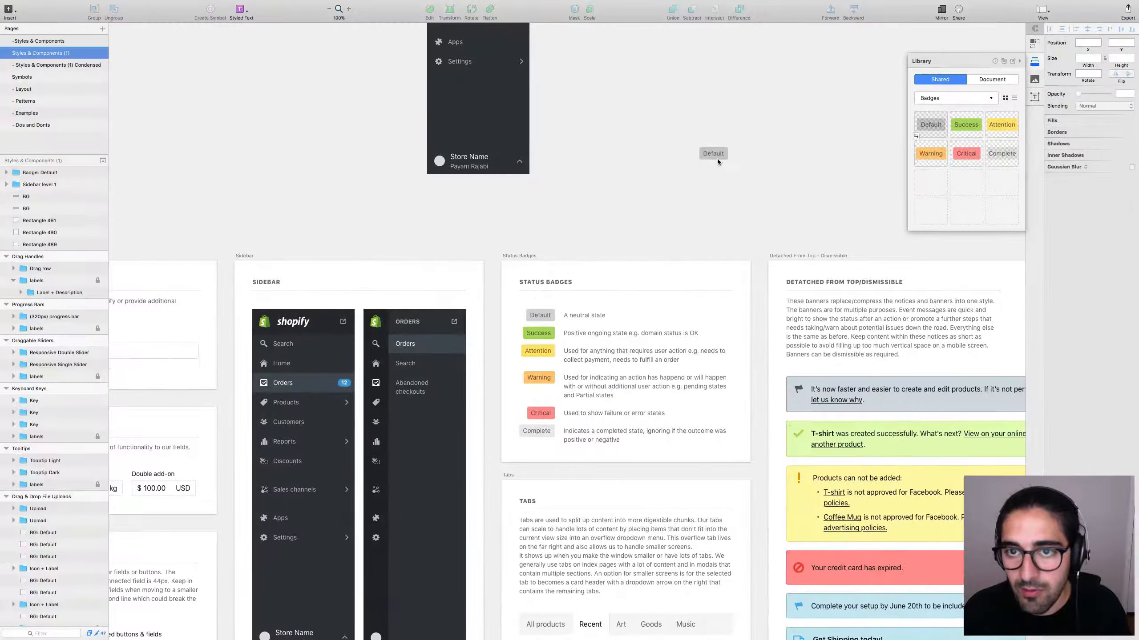
Change the library copy's badge label to 'Hello'.
left_click(717, 159)
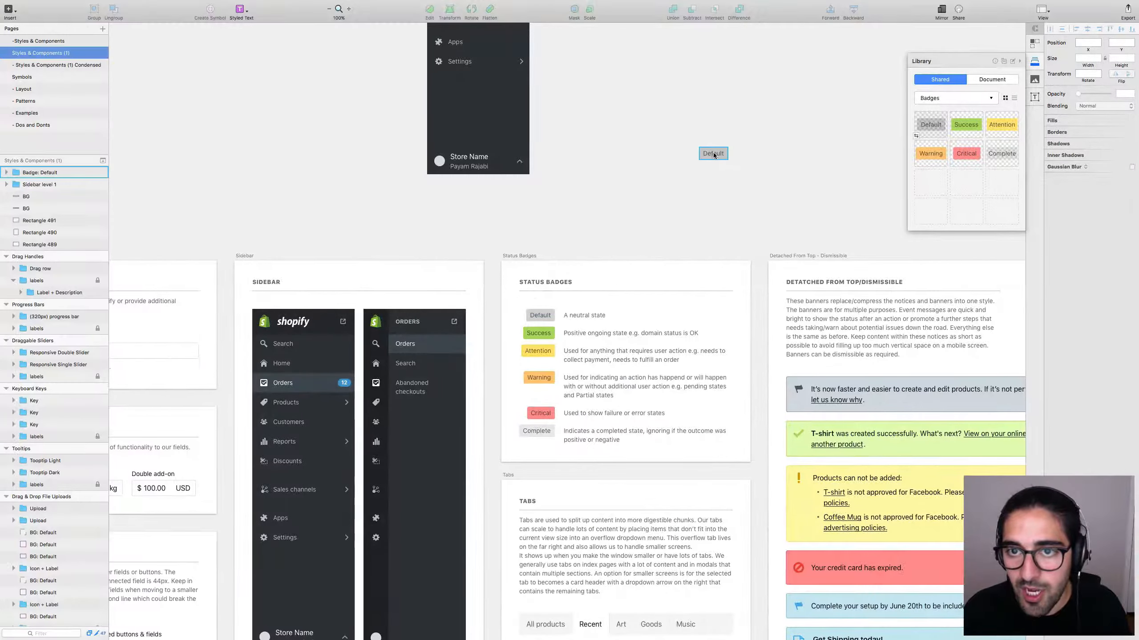
double_click(717, 154)
double_click(716, 151)
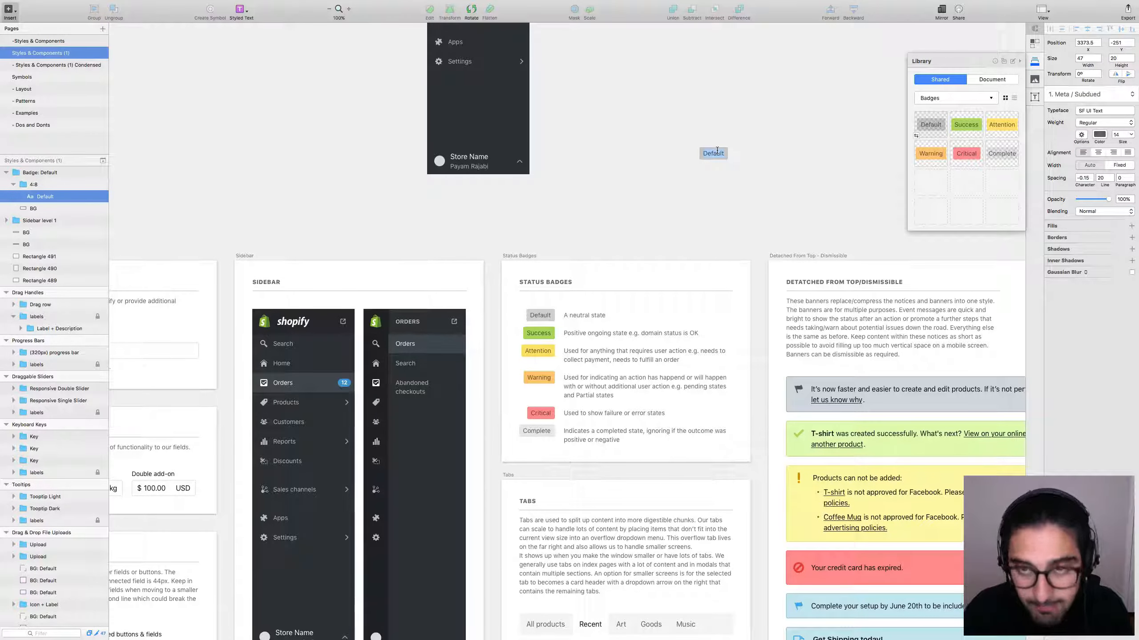
type("Hello")
key("Escape")
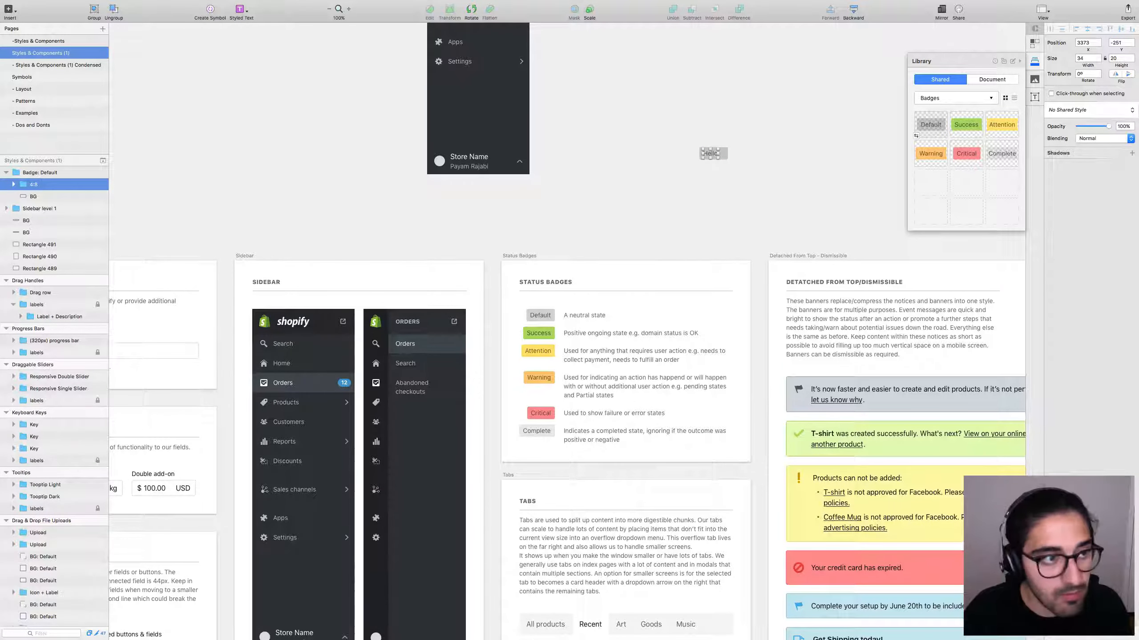
left_click(765, 188)
left_click(710, 153)
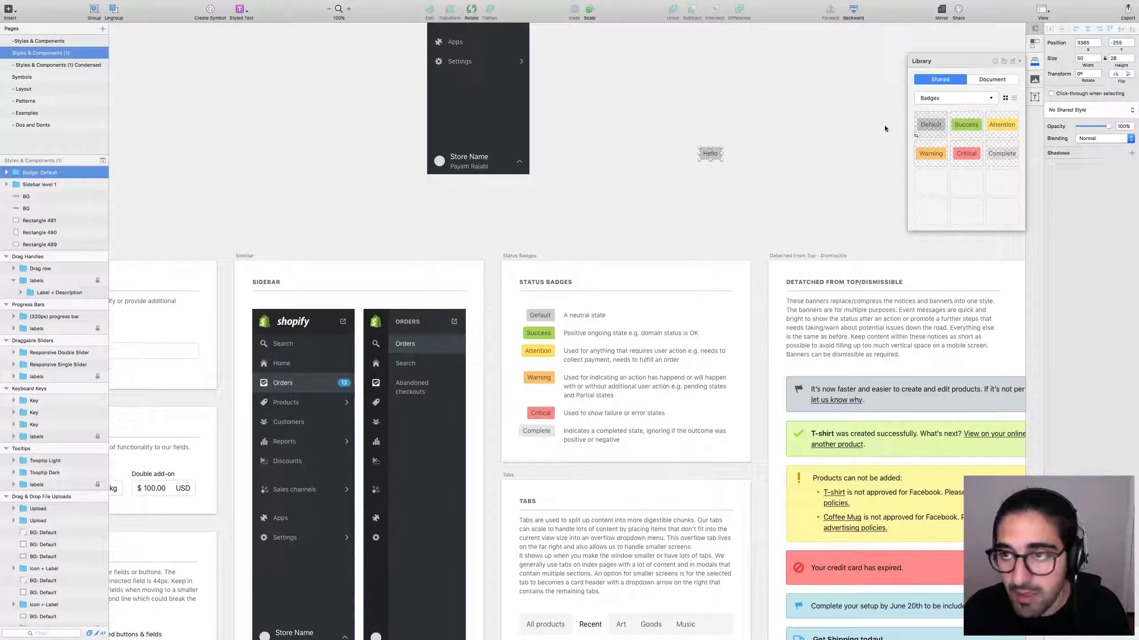
In the new document, raise the badge BG fill opacity from 16% to 24%.
key("ctrl+Right")
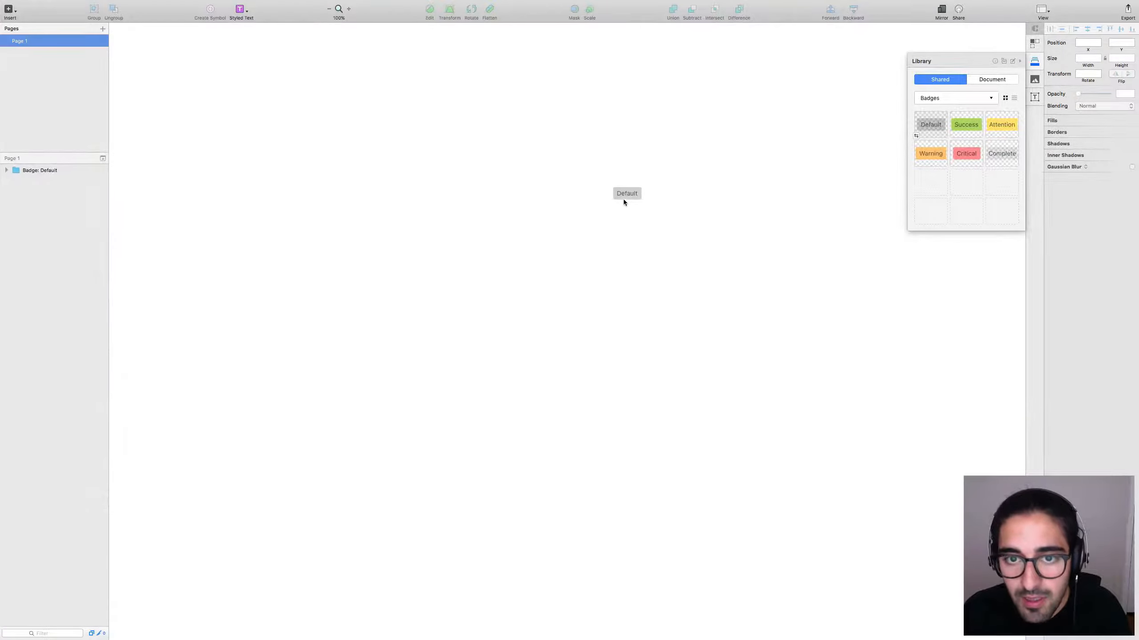
double_click(640, 199)
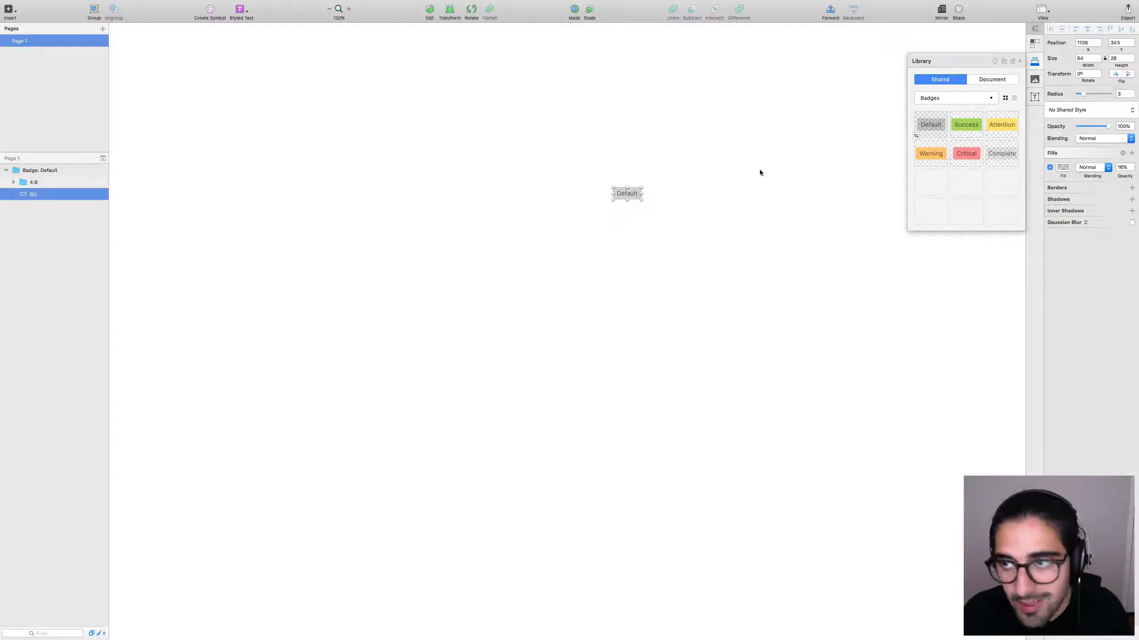
left_click(1127, 165)
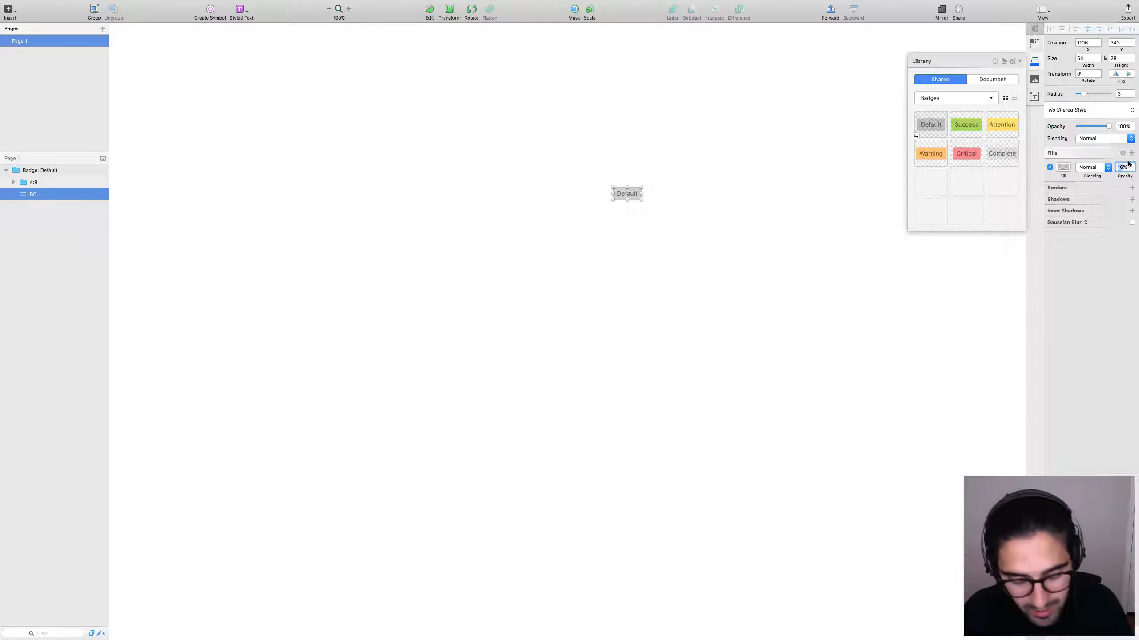
type("24")
key("Return")
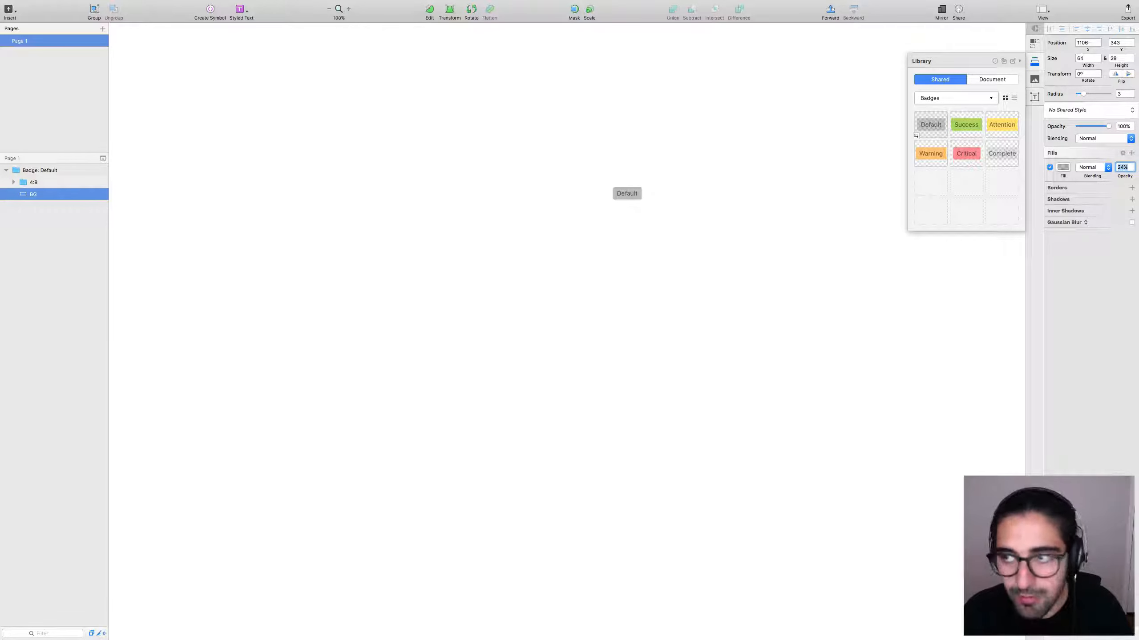
left_click(754, 282)
left_click_drag(737, 215, 633, 154)
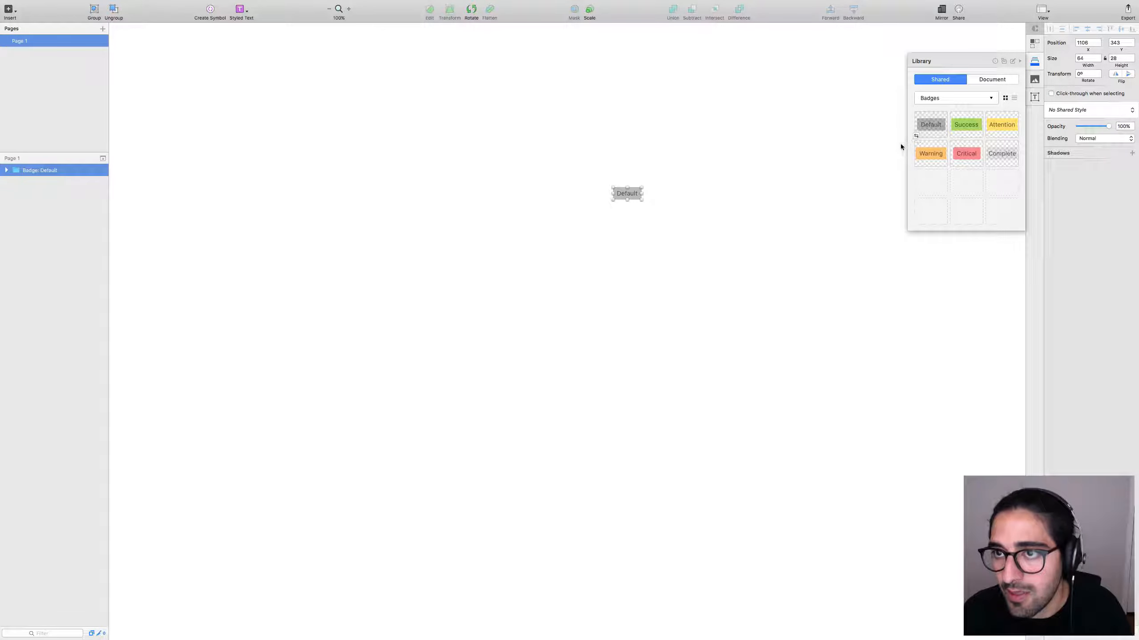
left_click(807, 168)
Return to the library, dismiss the updates notice, and select the badge's label group.
key("ctrl+Left")
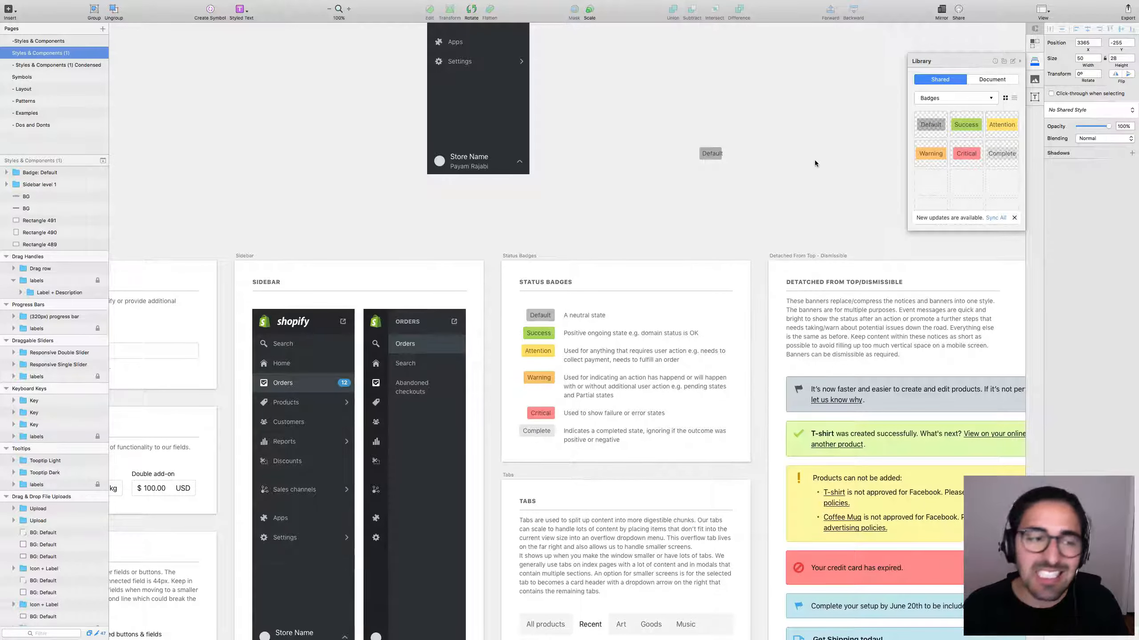
left_click(995, 218)
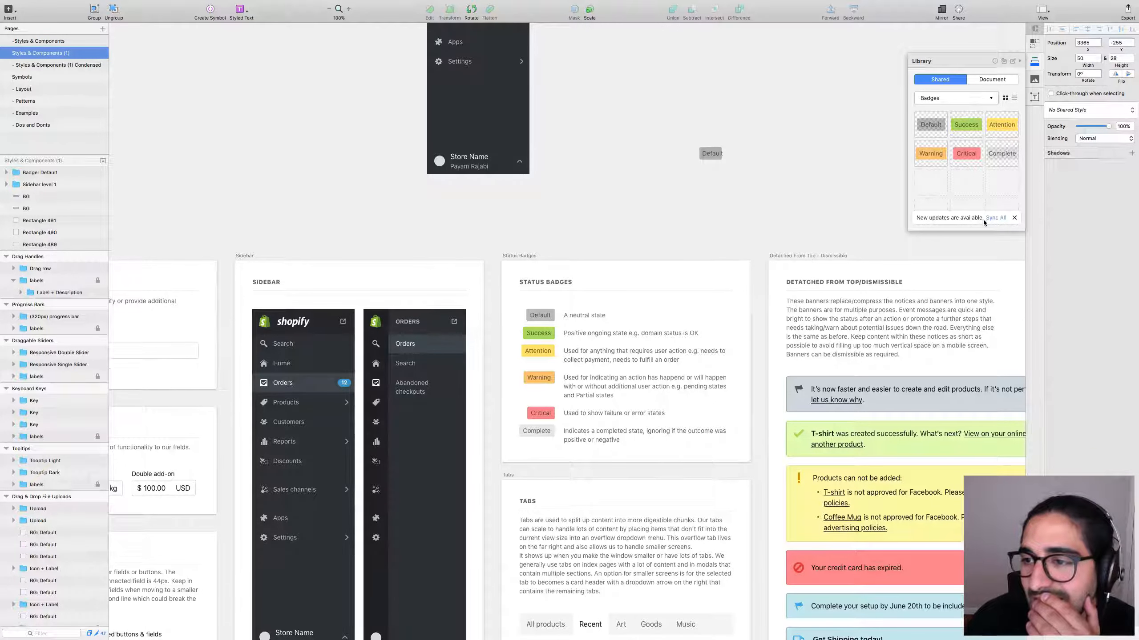
double_click(715, 154)
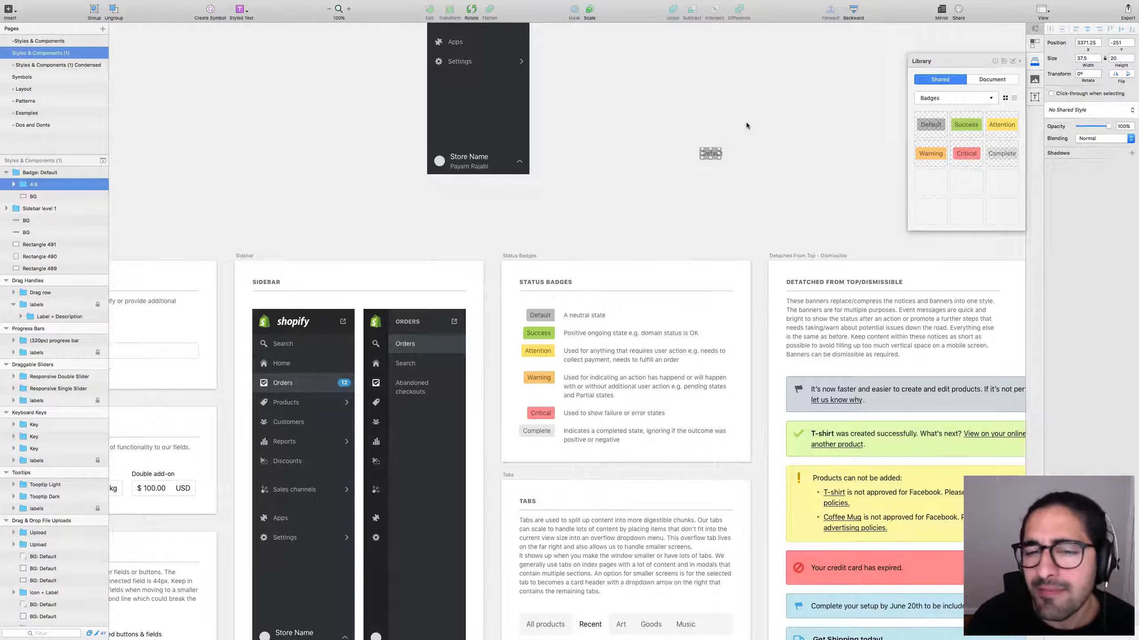
key("ctrl+Right")
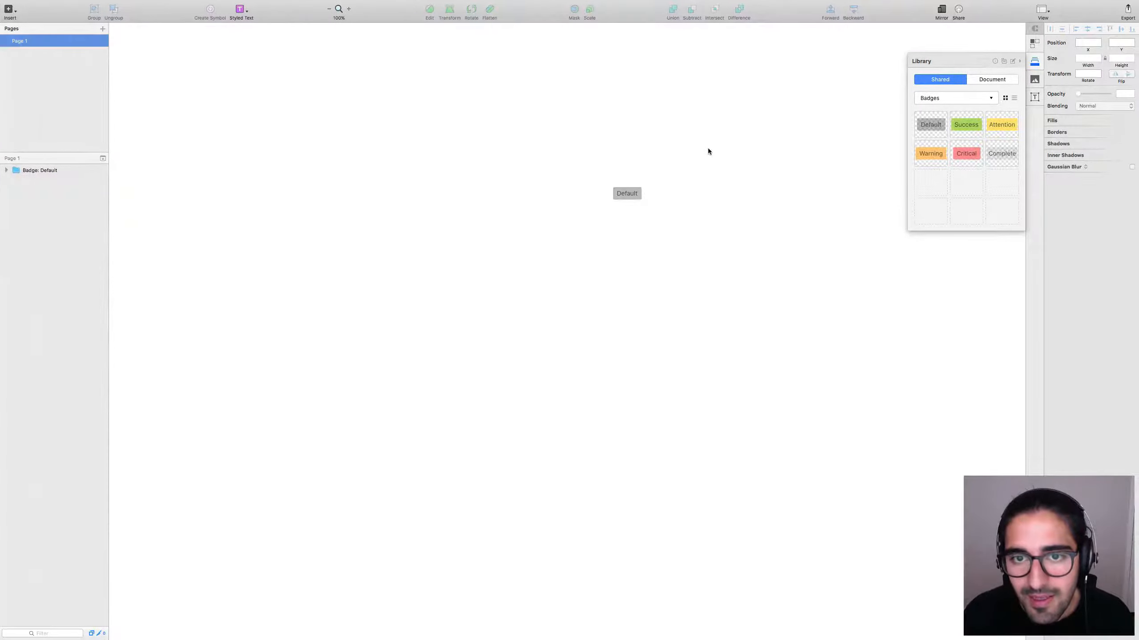
Paste the badge into a new document and drill into its layers.
key("ctrl+Left")
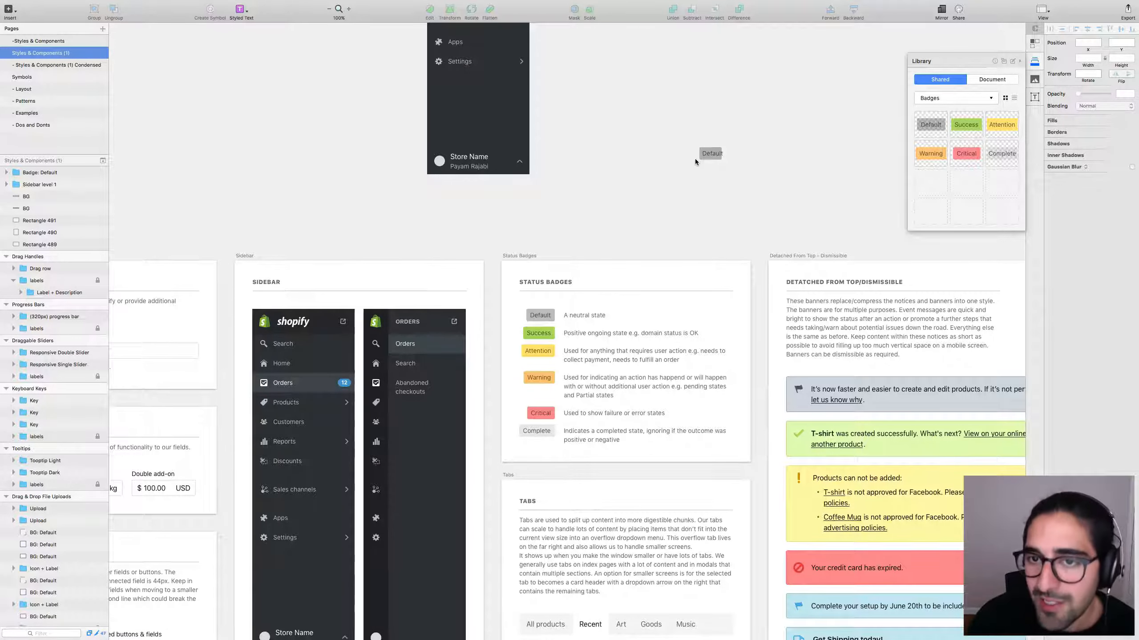
key("super+n")
key("super+v")
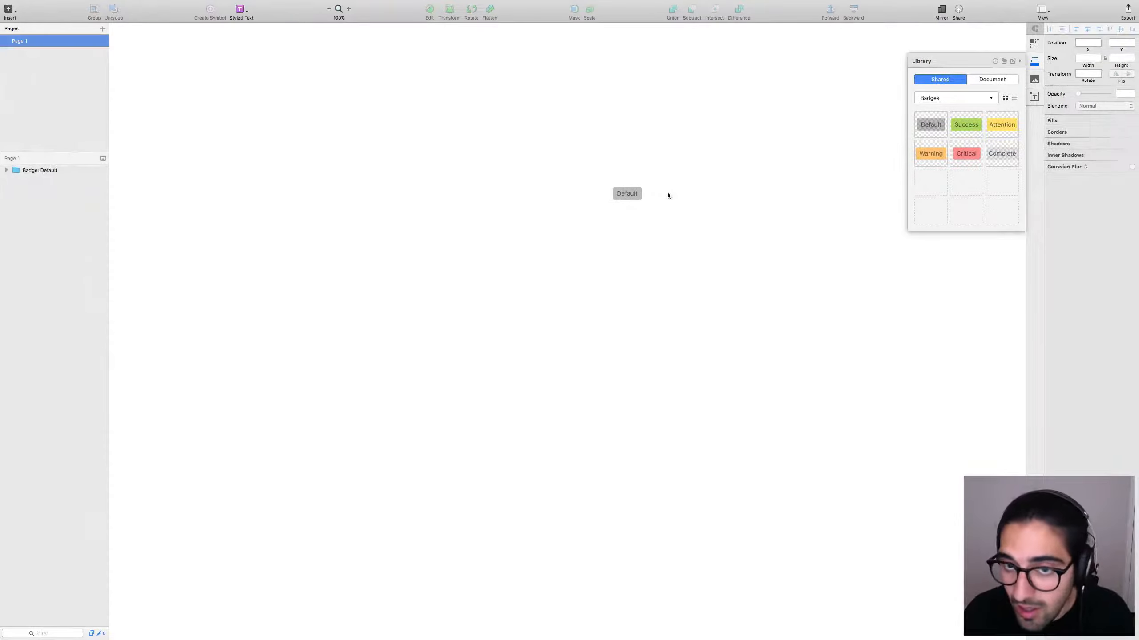
double_click(635, 197)
left_click(707, 193)
Delete the Default badge from the new document.
key("ctrl+Left")
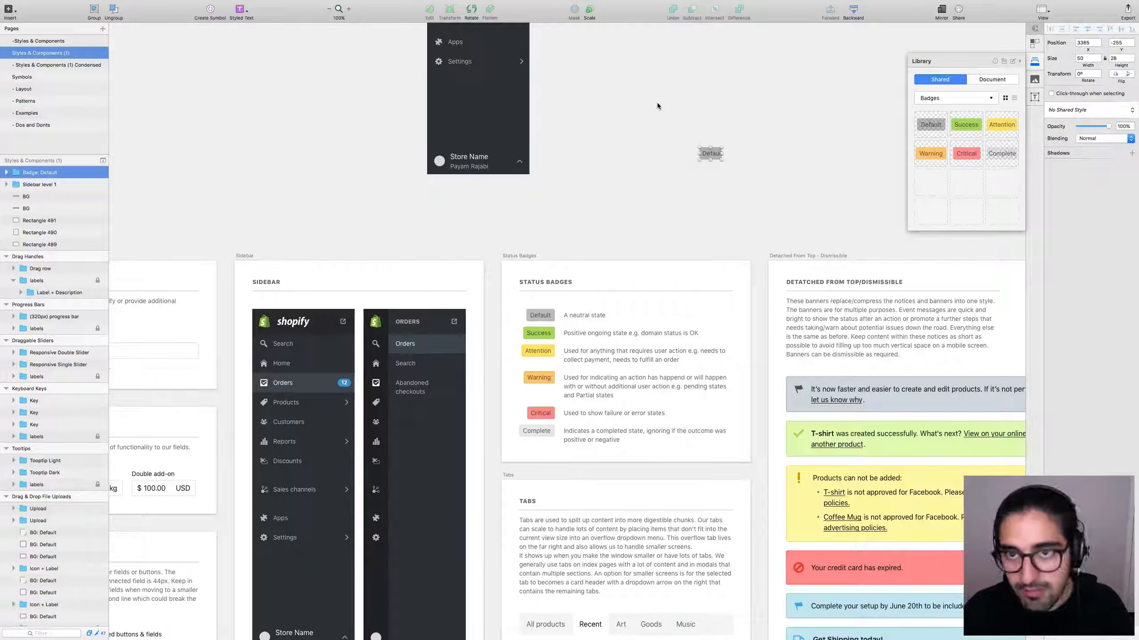
key("ctrl+Right")
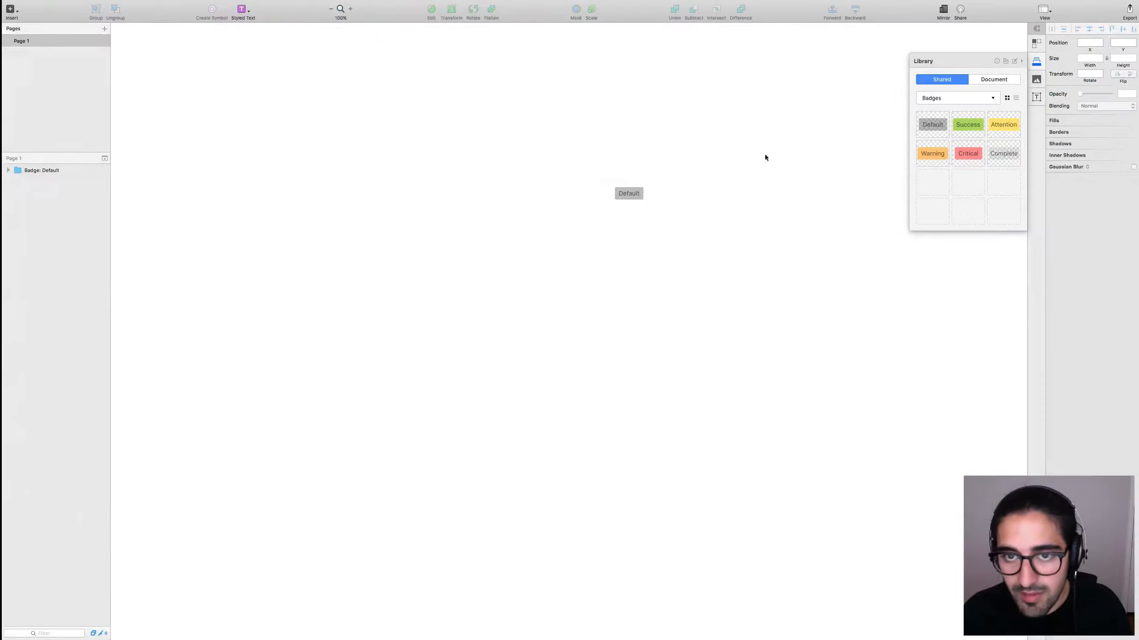
left_click_drag(765, 154, 520, 265)
key("Delete")
Place a fresh Default badge beside the sidebar artboard and check its label.
key("ctrl+Left")
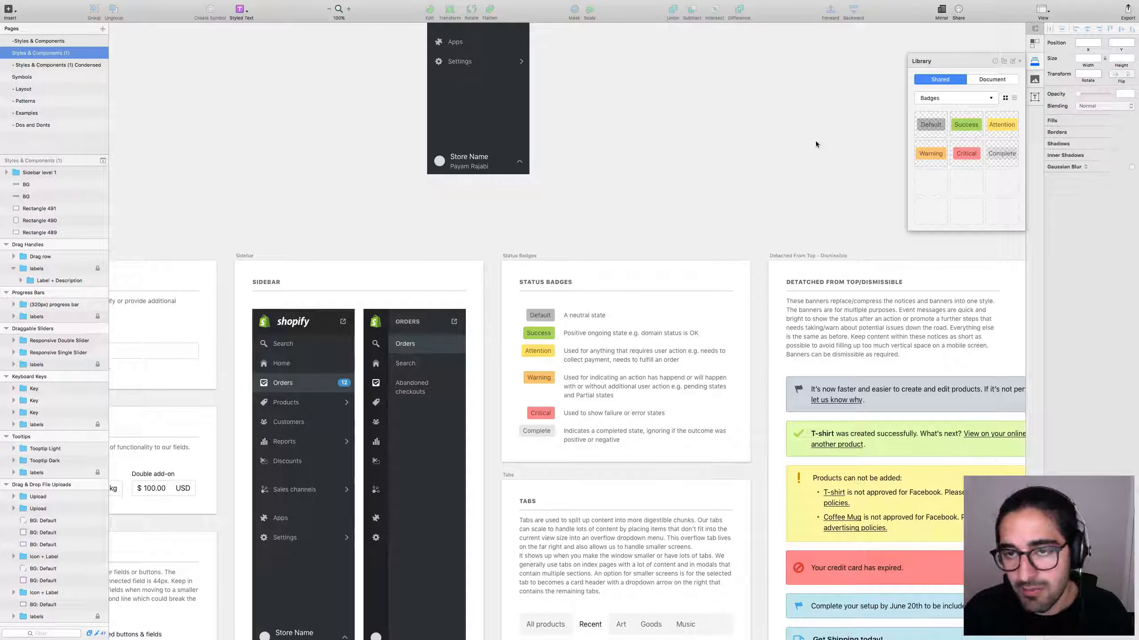
left_click_drag(930, 125, 708, 151)
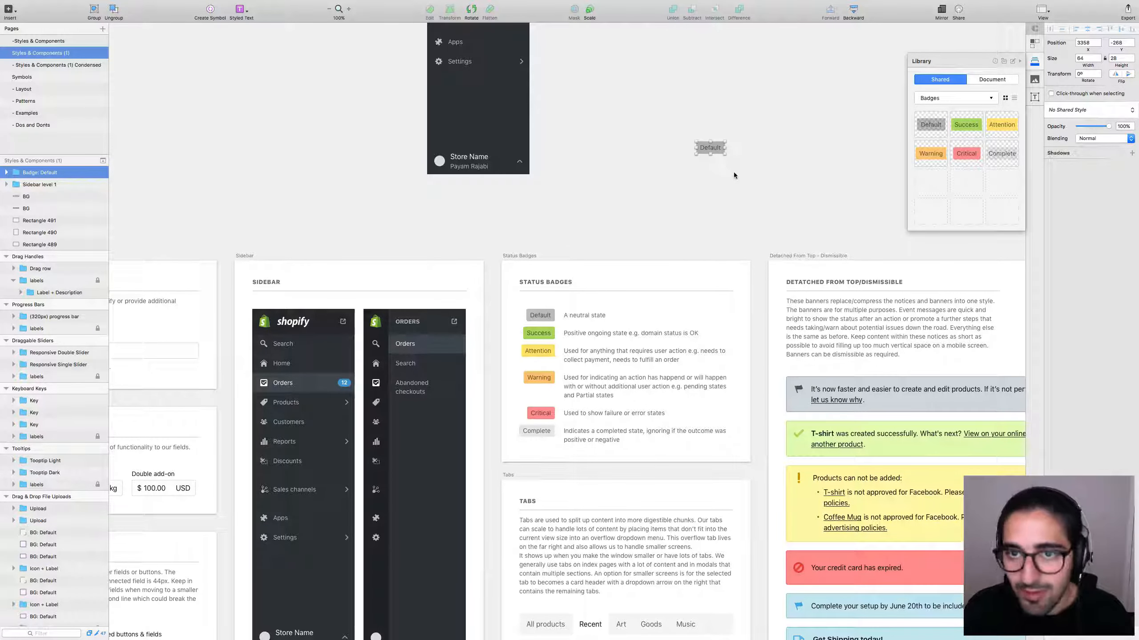
double_click(719, 151)
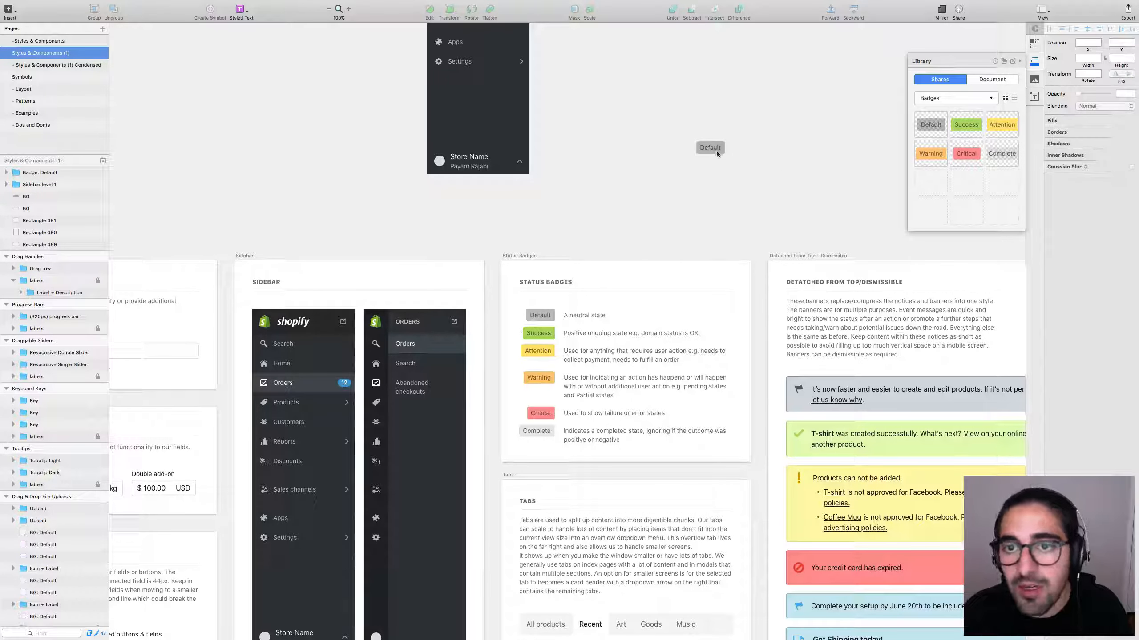
key("Escape")
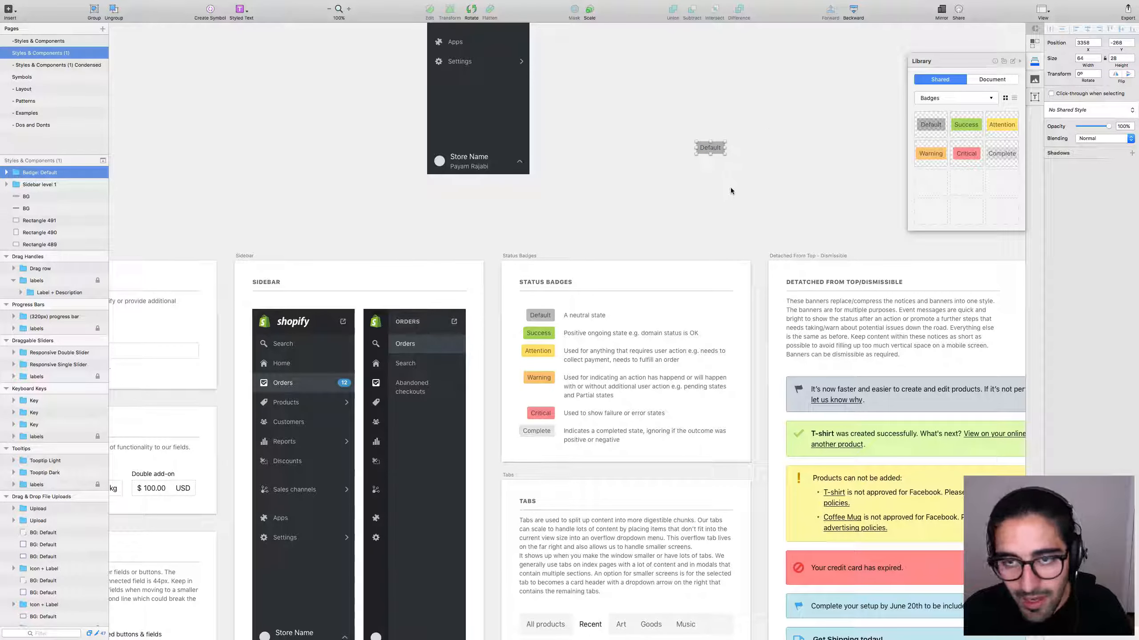
left_click(701, 191)
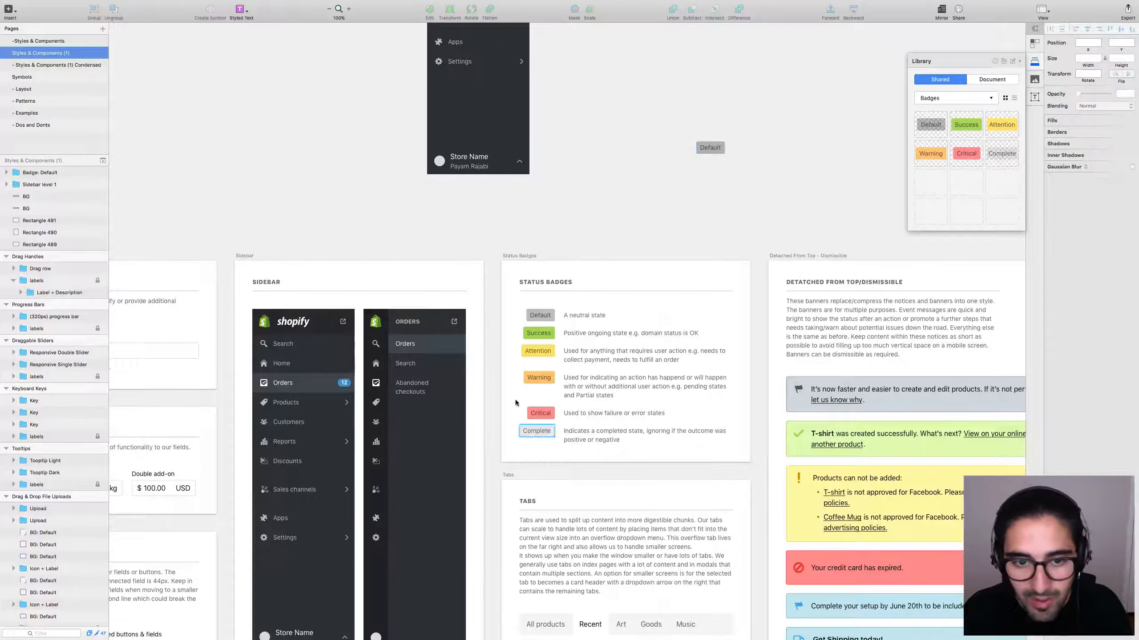
Undo the stray Default badge placements and select the Default status badge on the board.
key("ctrl+z")
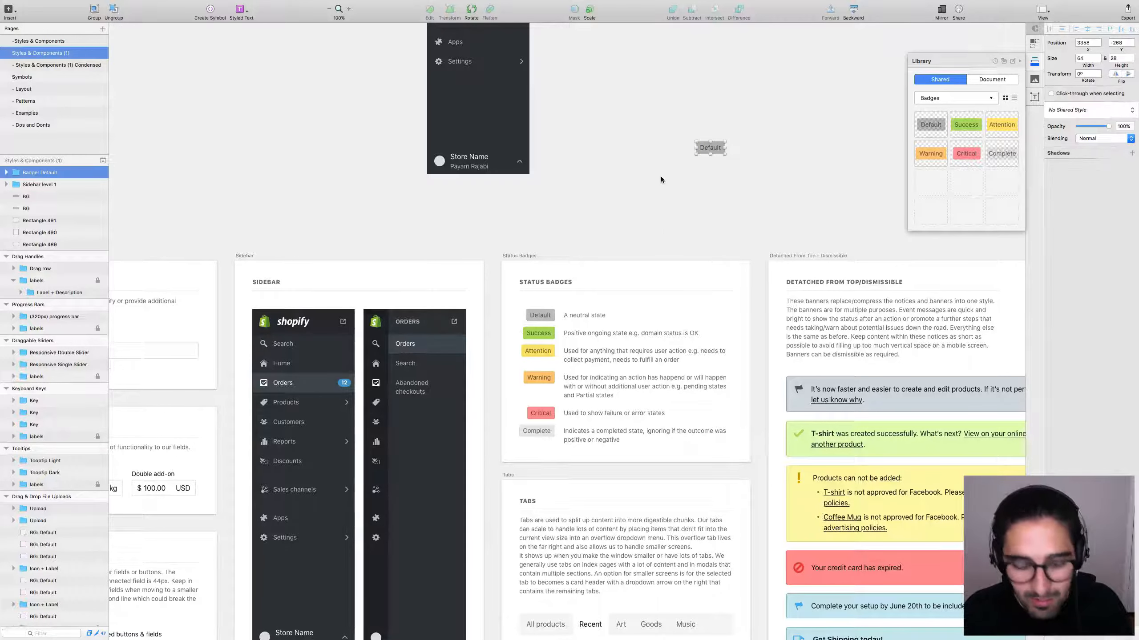
key("ctrl+z")
left_click(542, 312)
left_click_drag(542, 310, 545, 314)
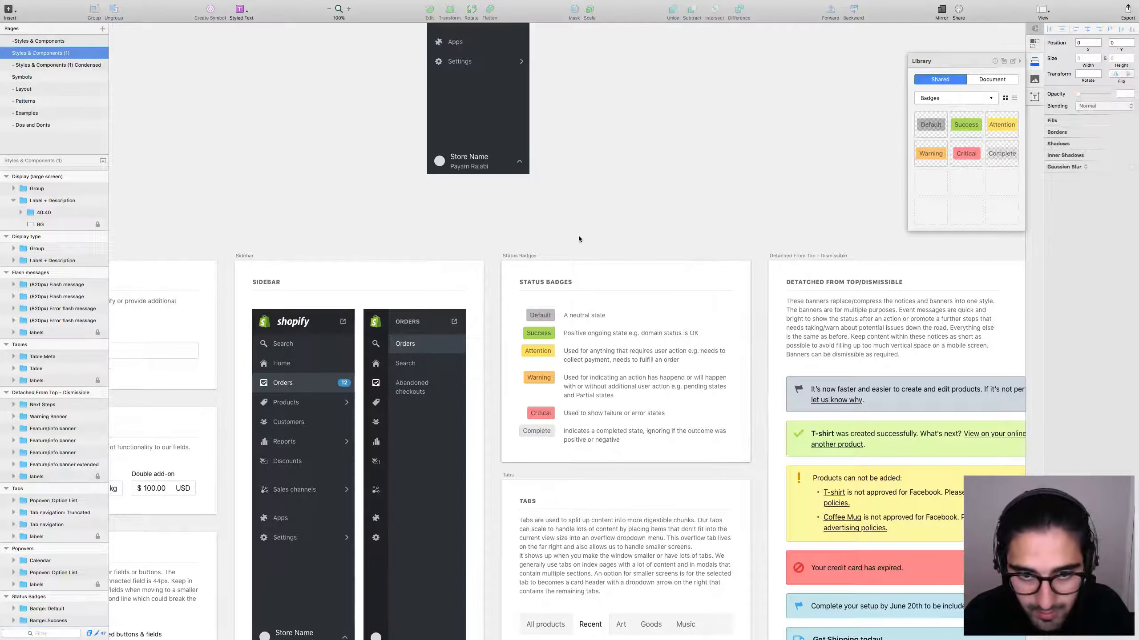
Set the library Default badge's BG fill opacity to 12%, keeping Normal blending.
double_click(541, 314)
left_click(1092, 167)
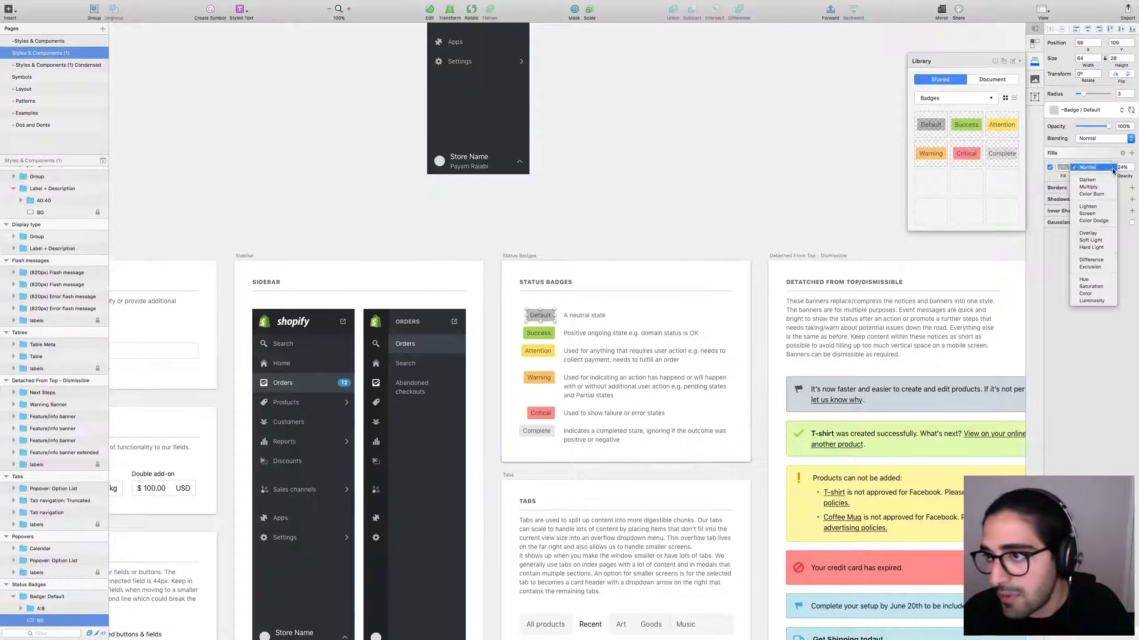
left_click(1092, 166)
left_click(1129, 167)
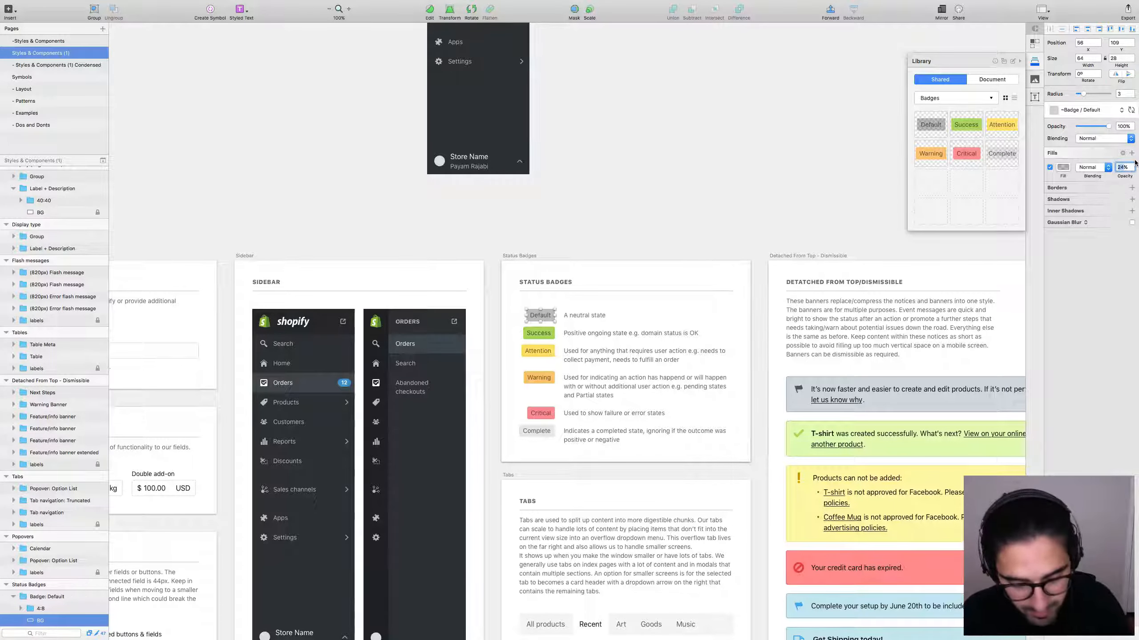
type("12")
key("Return")
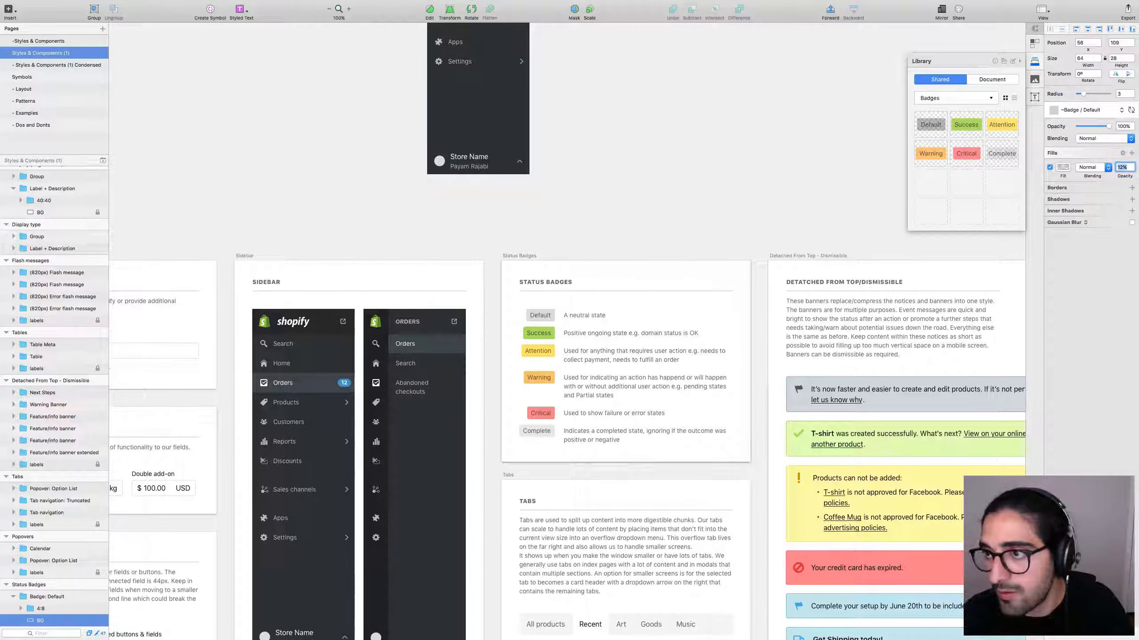
left_click(785, 206)
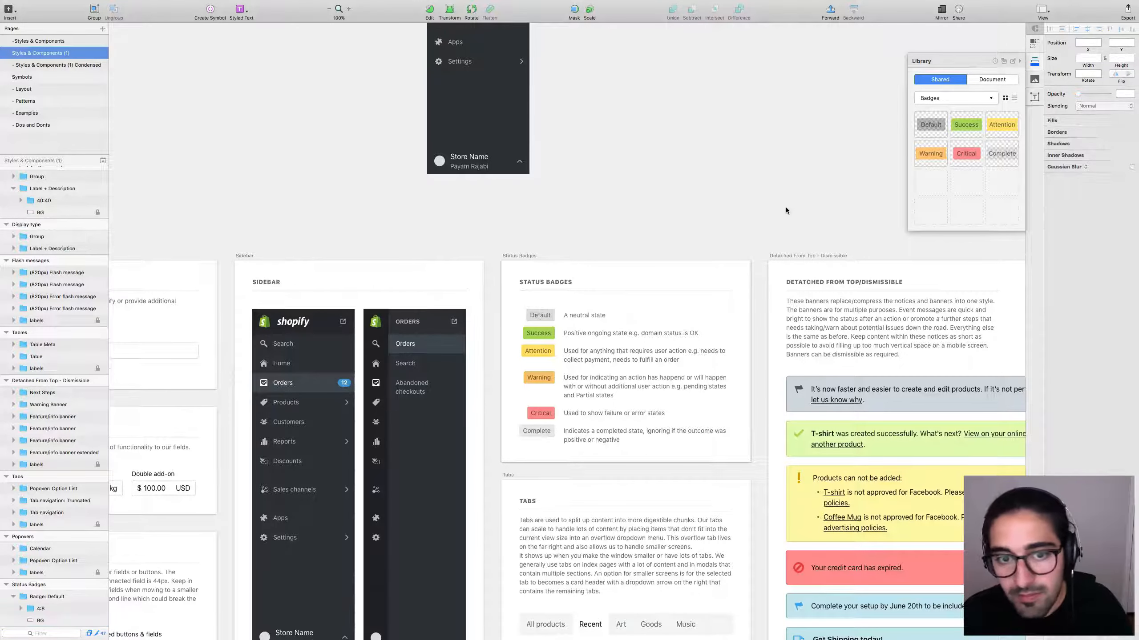
Create a new document and place the library Default badge on its page.
key("super+n")
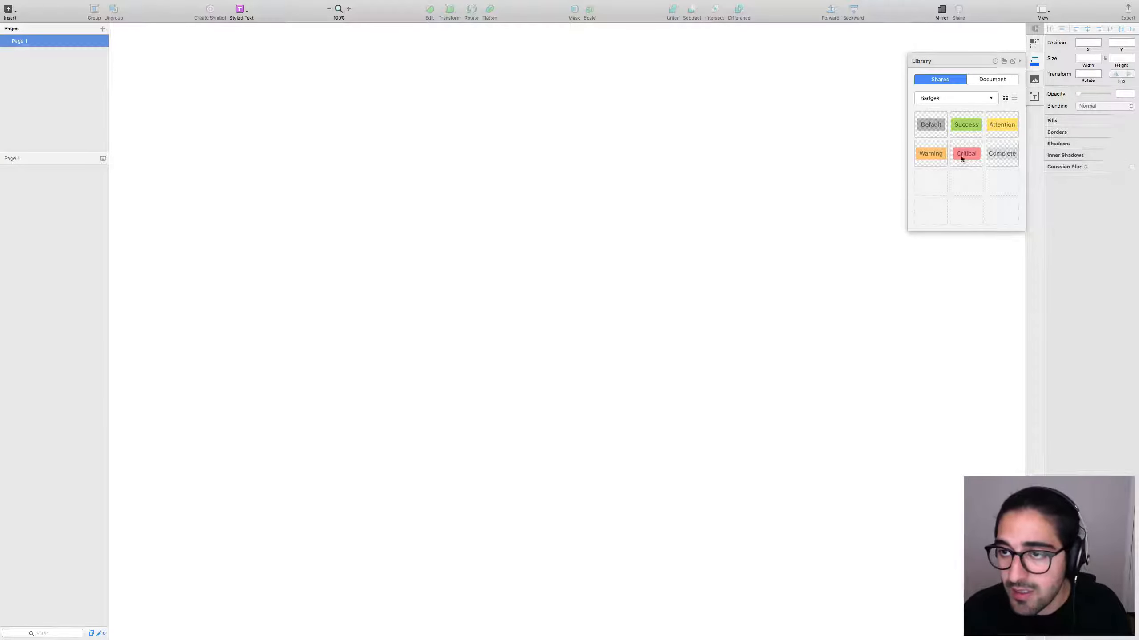
key("super+w")
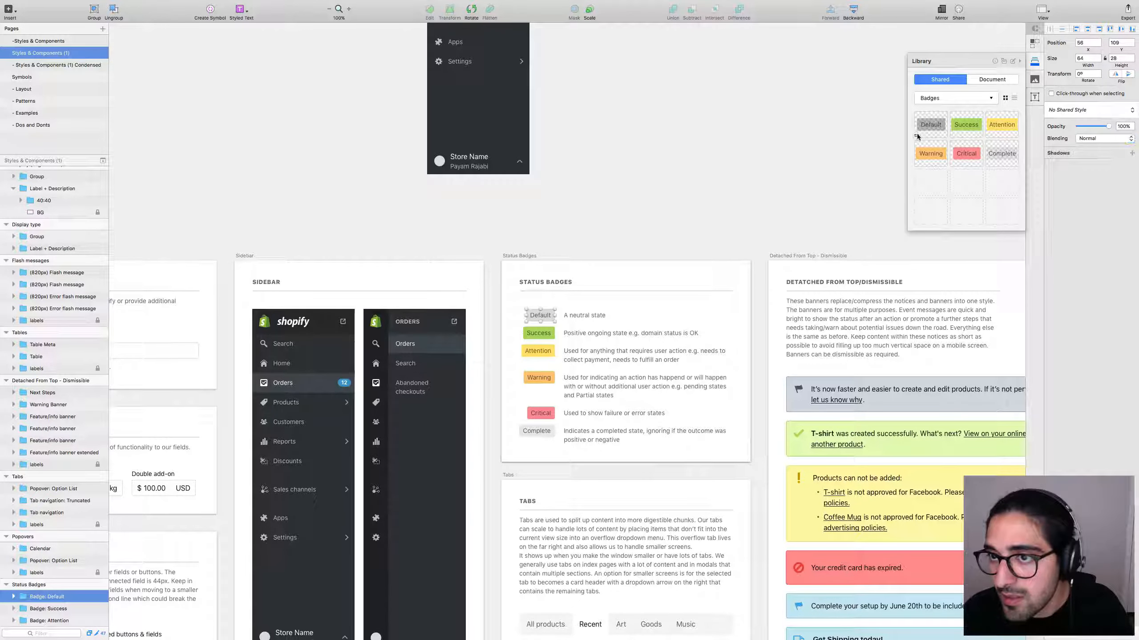
left_click(831, 158)
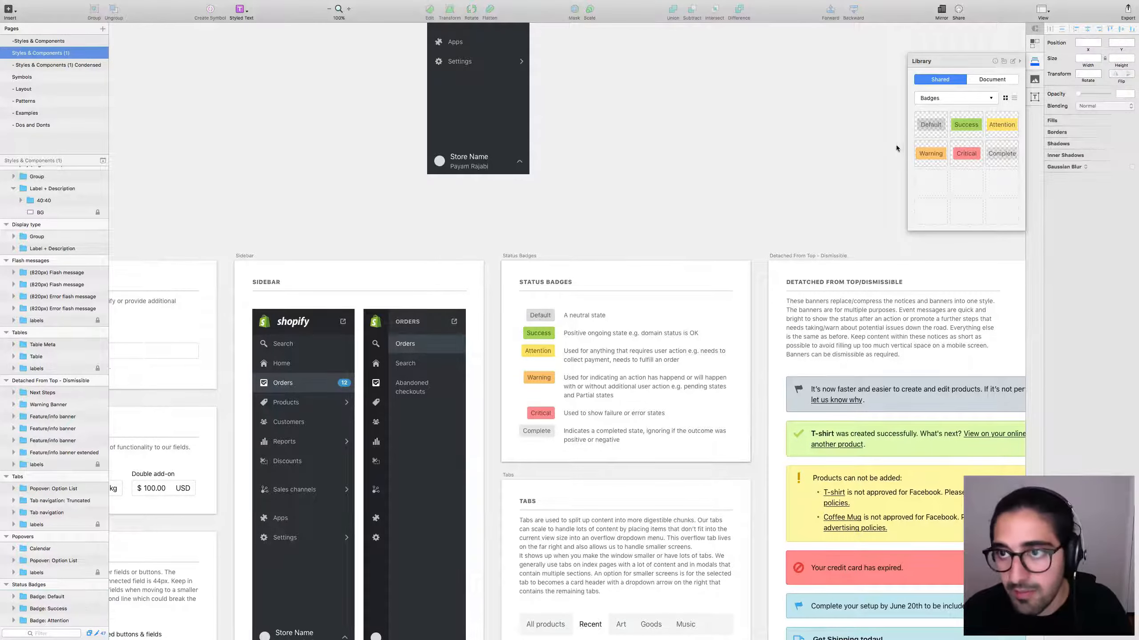
key("super+n")
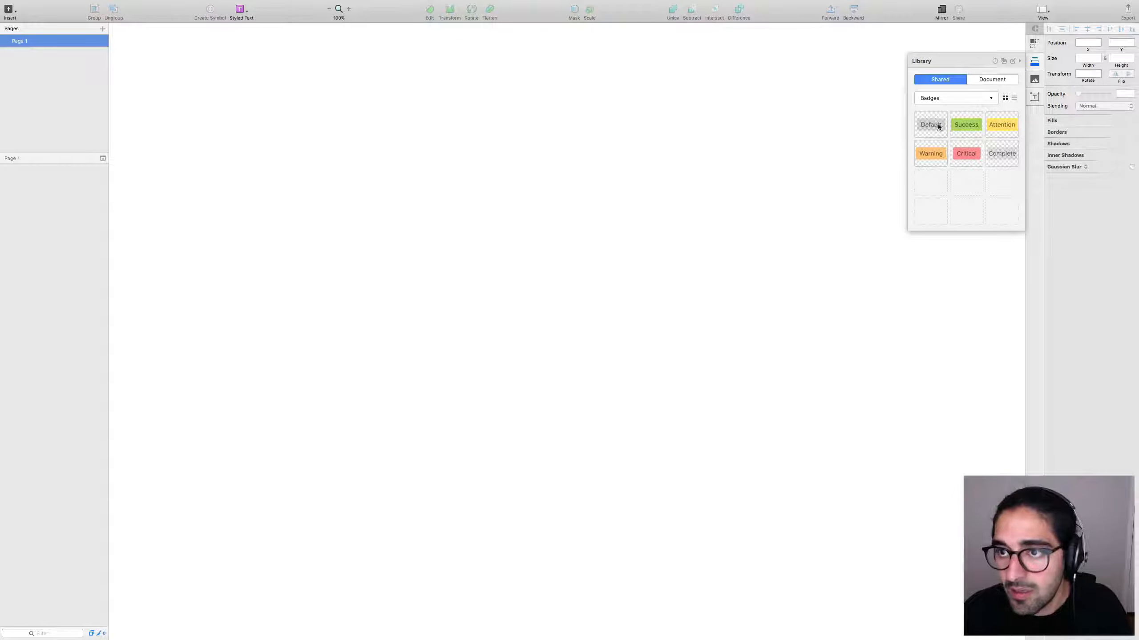
left_click_drag(936, 125, 556, 164)
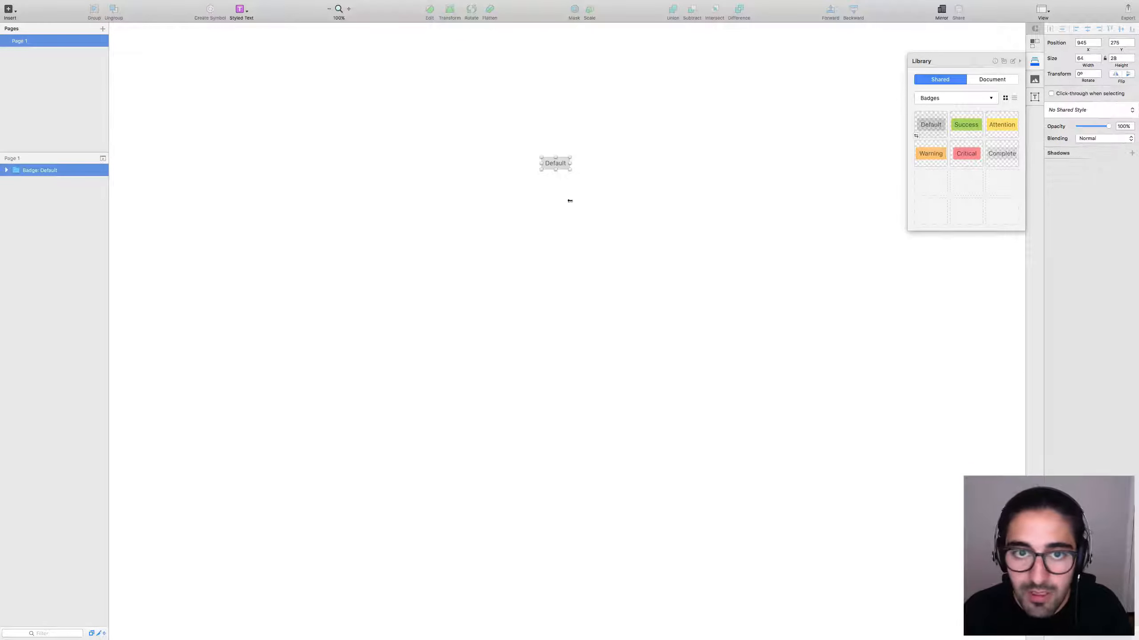
left_click(591, 204)
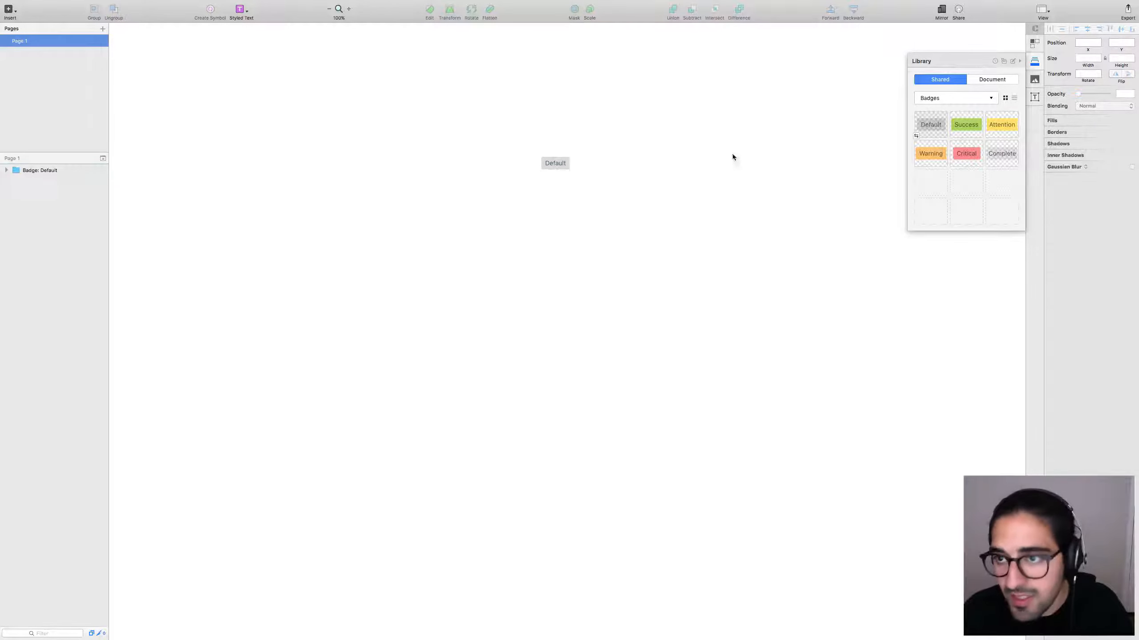
Relabel the placed badge to 'Hi' and reselect the whole badge.
double_click(556, 163)
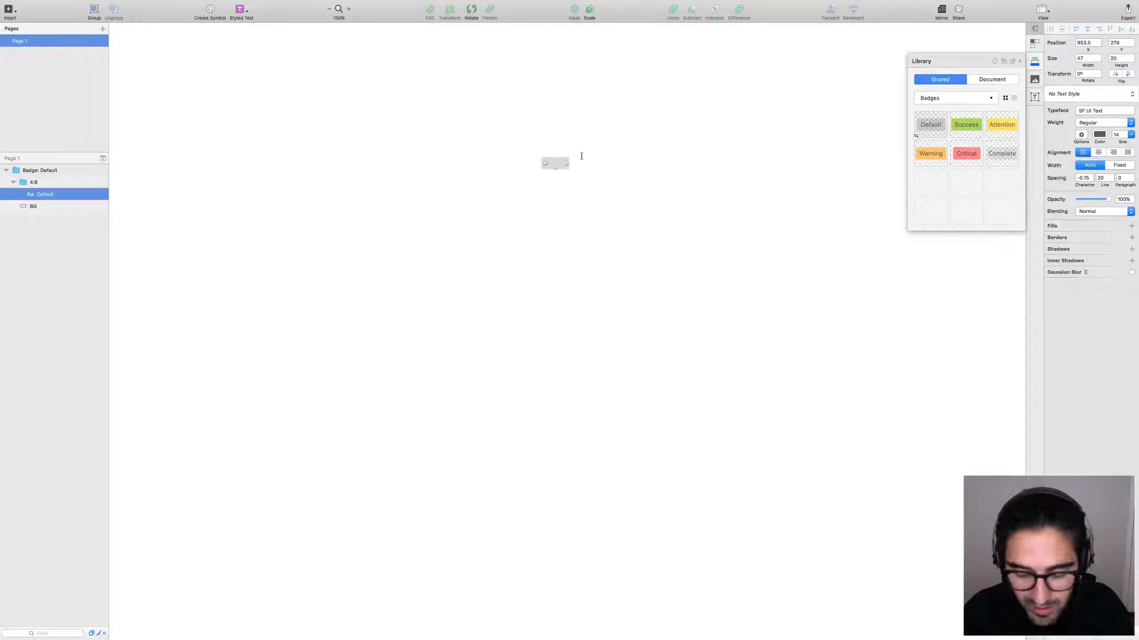
key("Return")
type("Di")
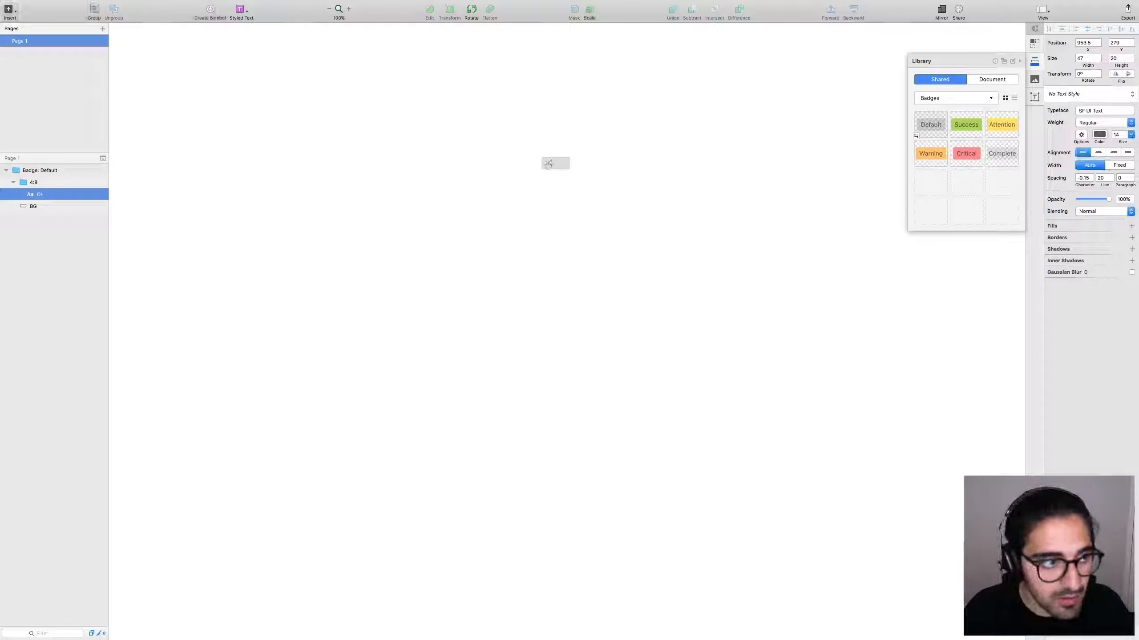
key("Escape")
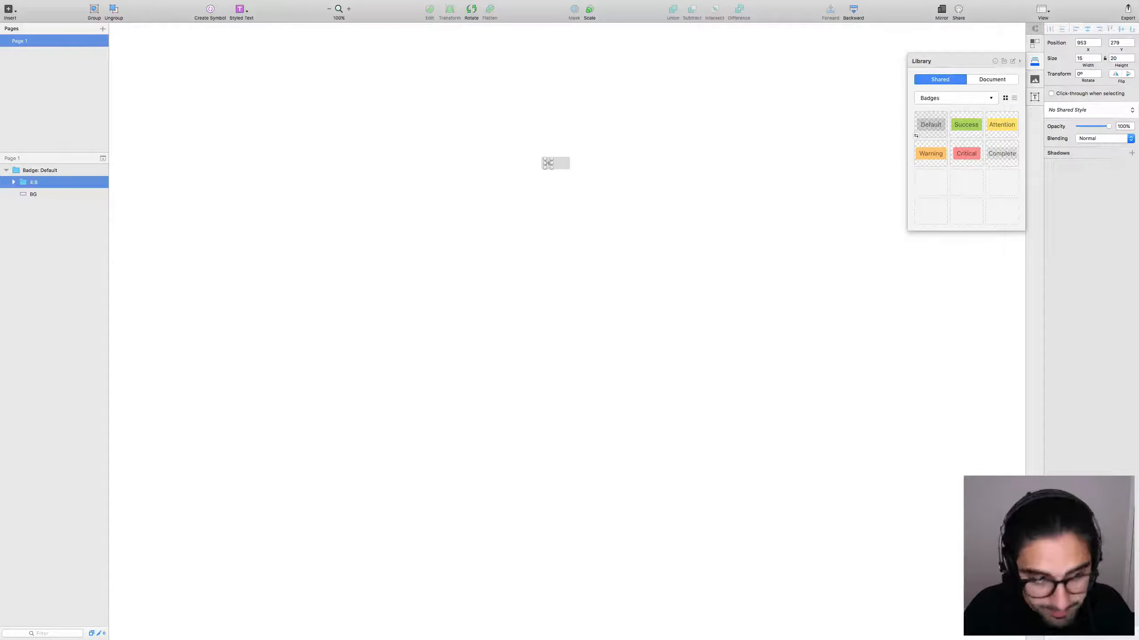
key("Escape")
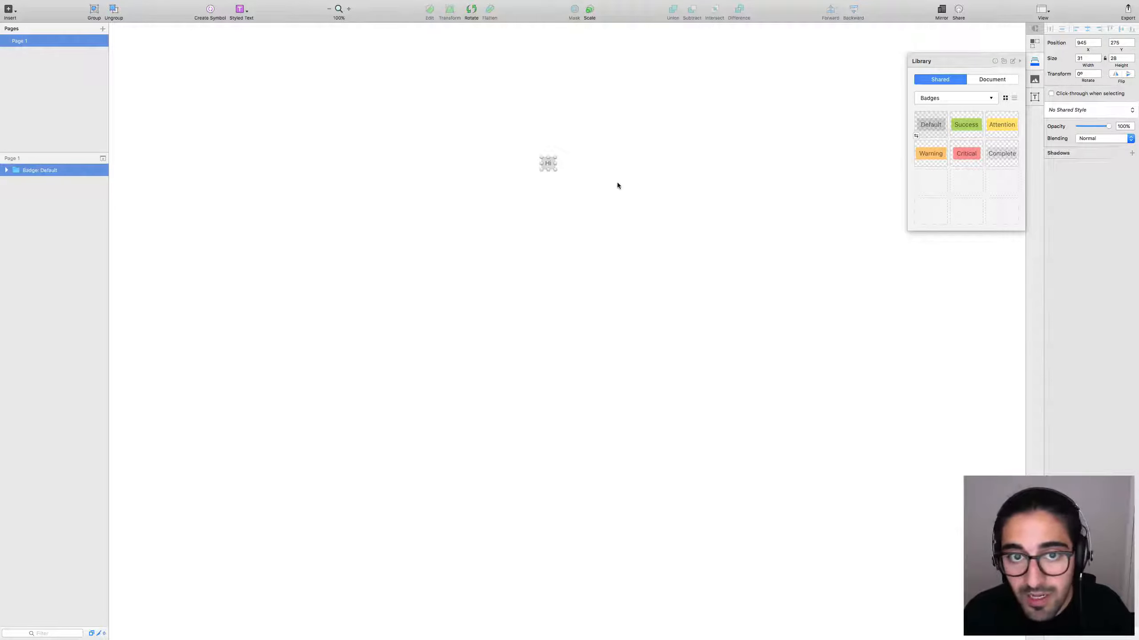
left_click_drag(613, 134, 468, 225)
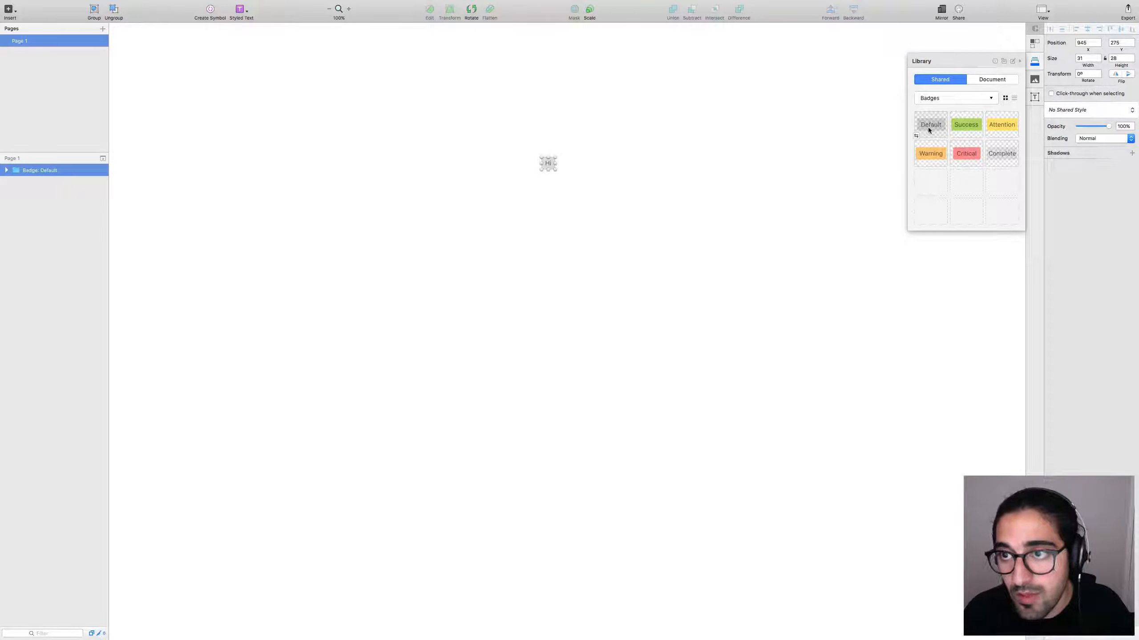
left_click(641, 145)
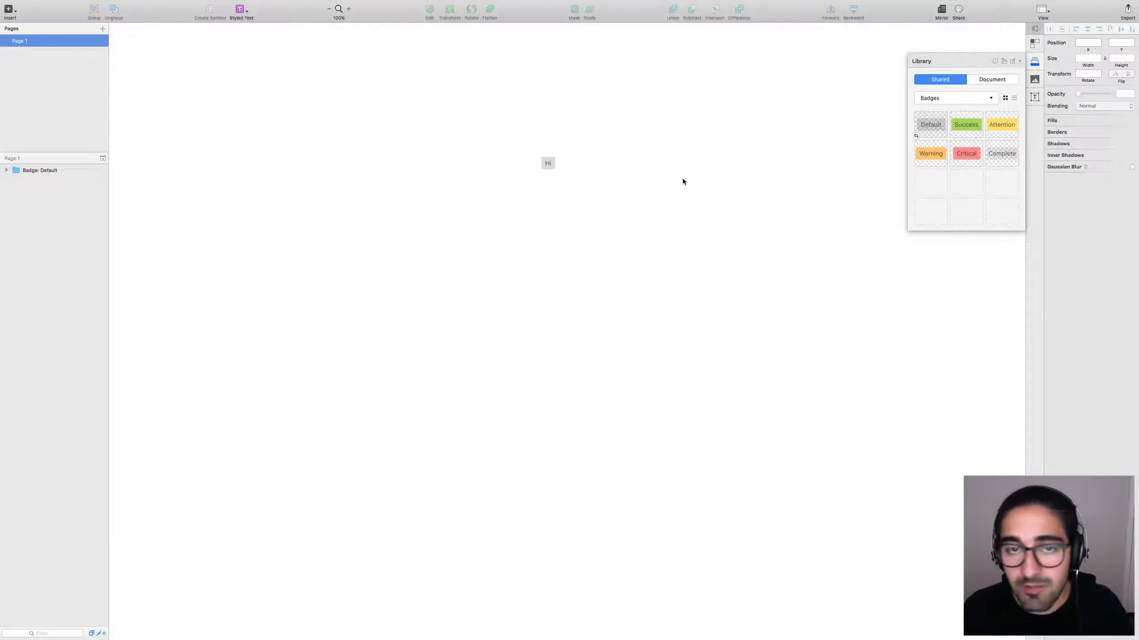
key("ctrl+Left")
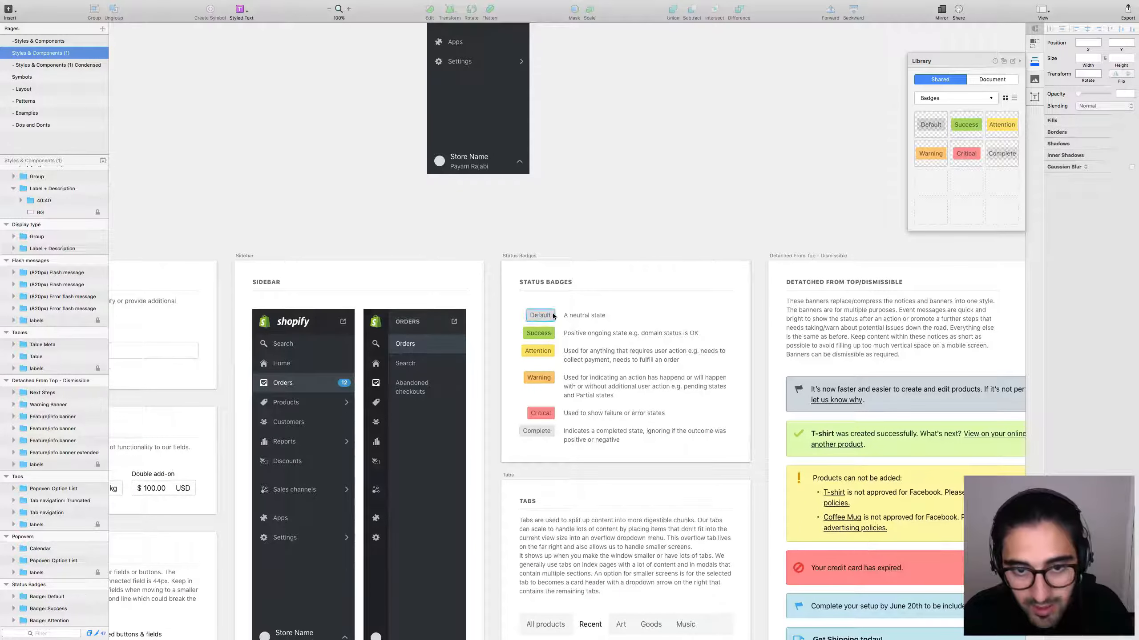
Set the library Default badge fill to 20%, sync its shared style, then return to the new document.
double_click(551, 316)
left_click(1122, 167)
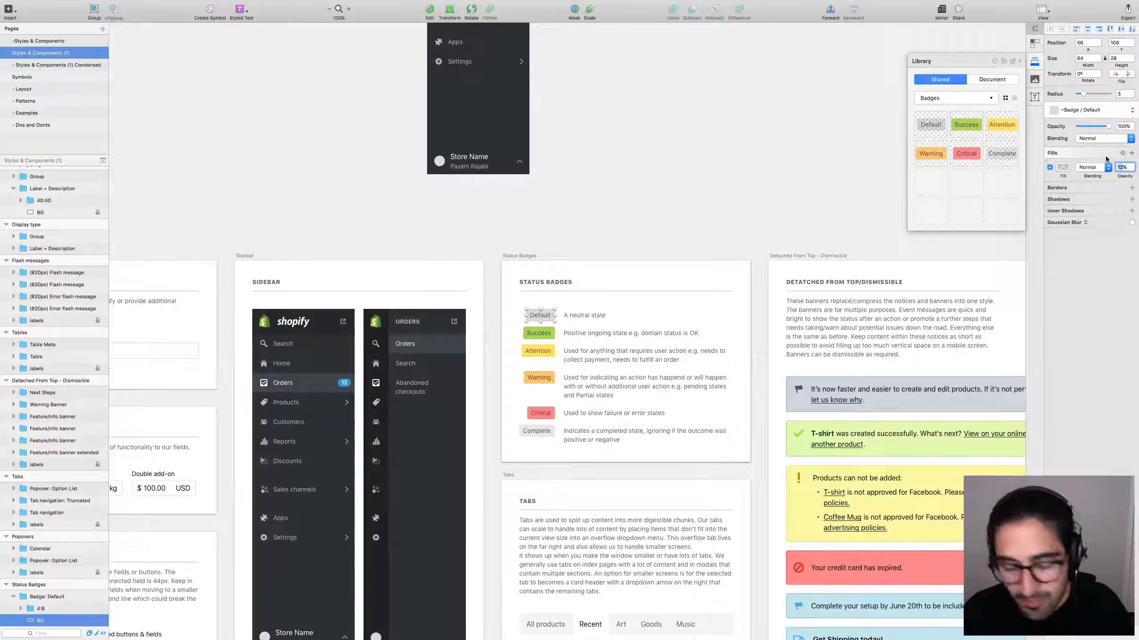
type("20")
key("Return")
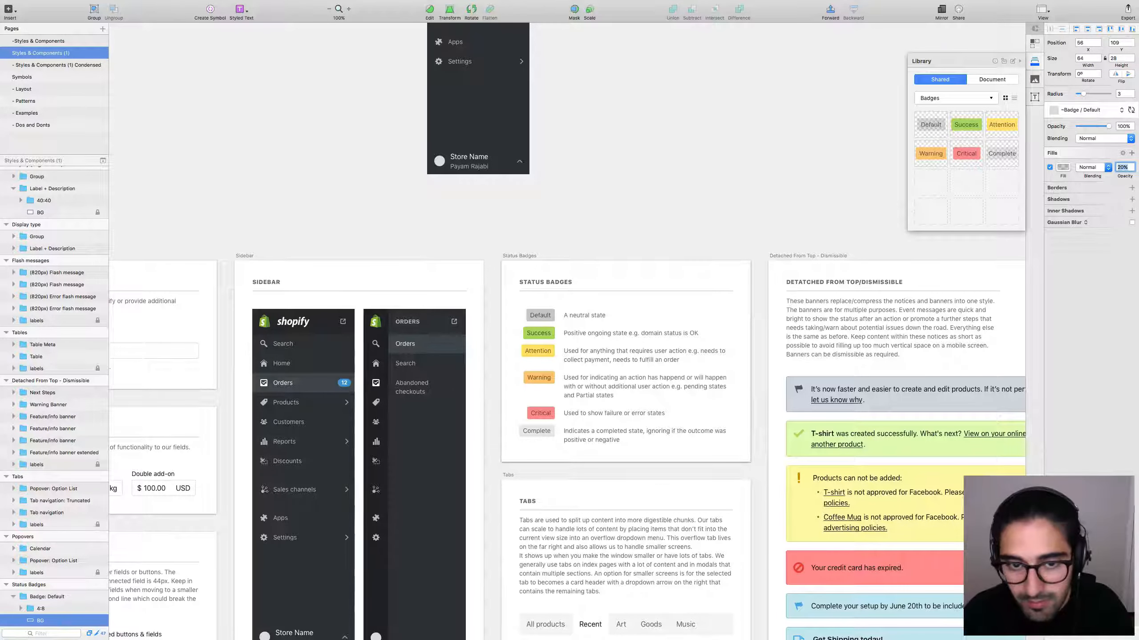
left_click(1131, 110)
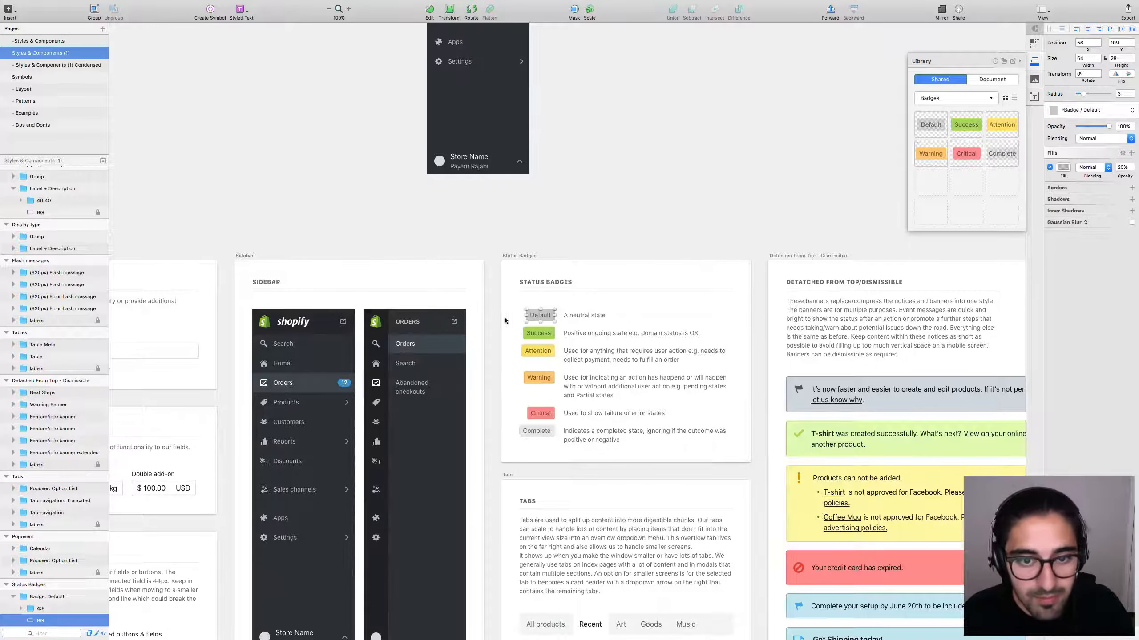
left_click(550, 316)
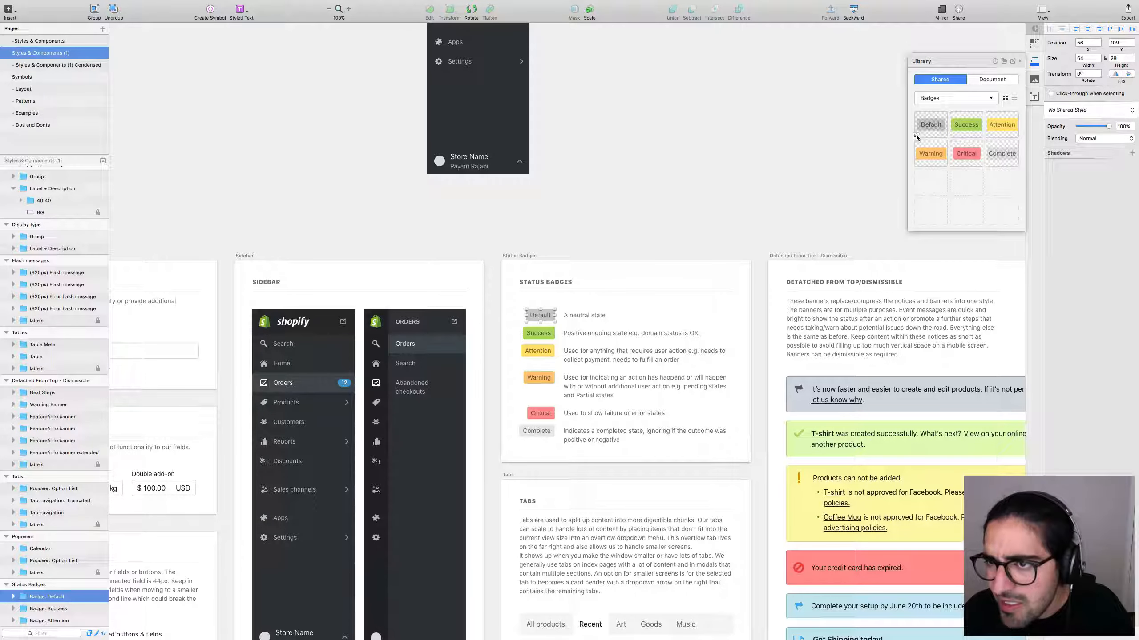
double_click(934, 136)
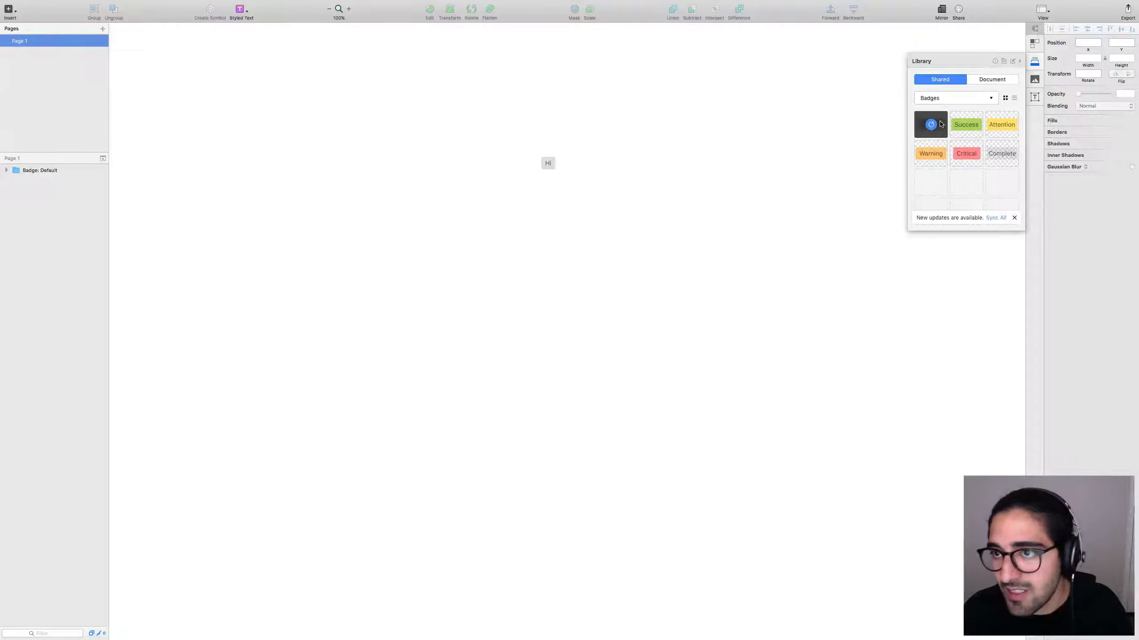
Move the placed Hi badge up and to the right; it now reads Default.
left_click(548, 163)
left_click_drag(548, 163, 760, 144)
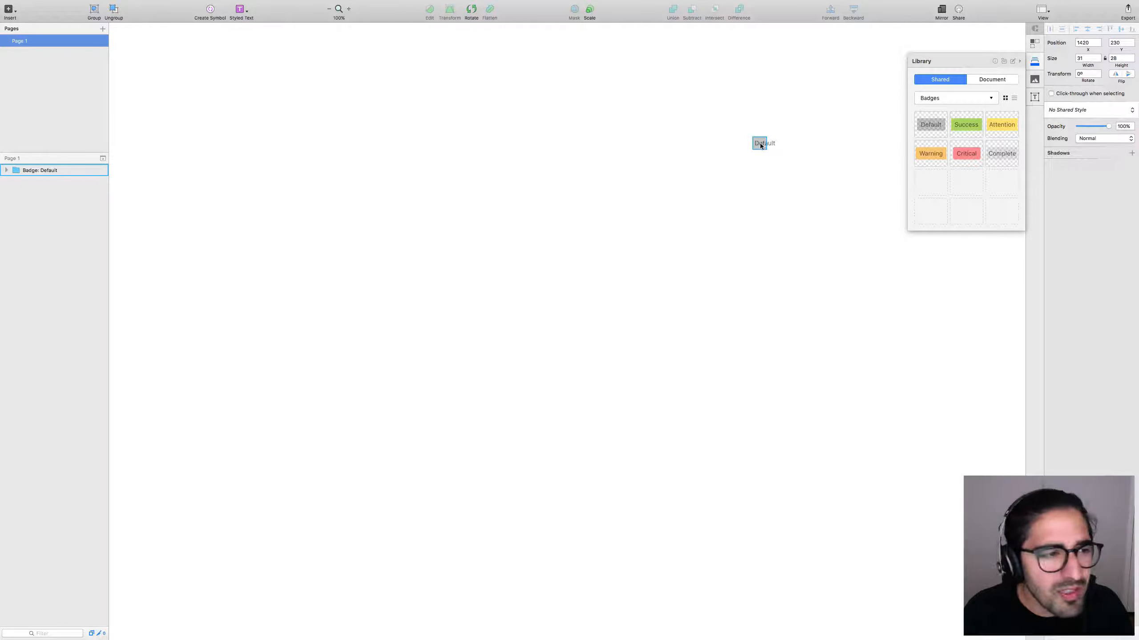
Select the placed badge and briefly glance at the library document.
left_click_drag(824, 100, 753, 189)
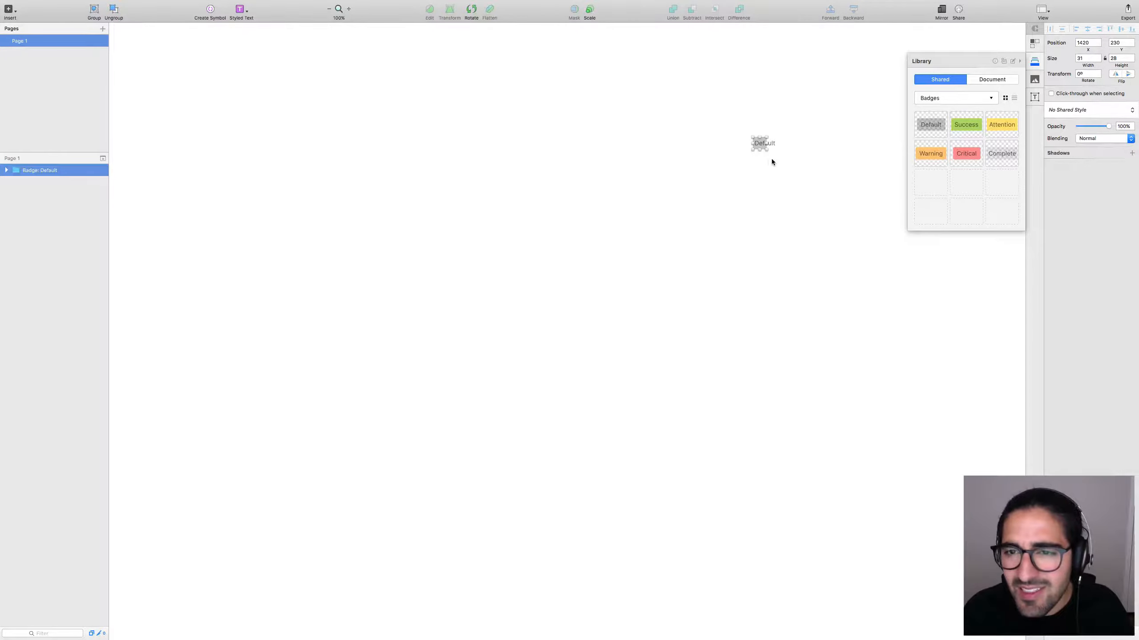
key("ctrl+Left")
key("ctrl+Right")
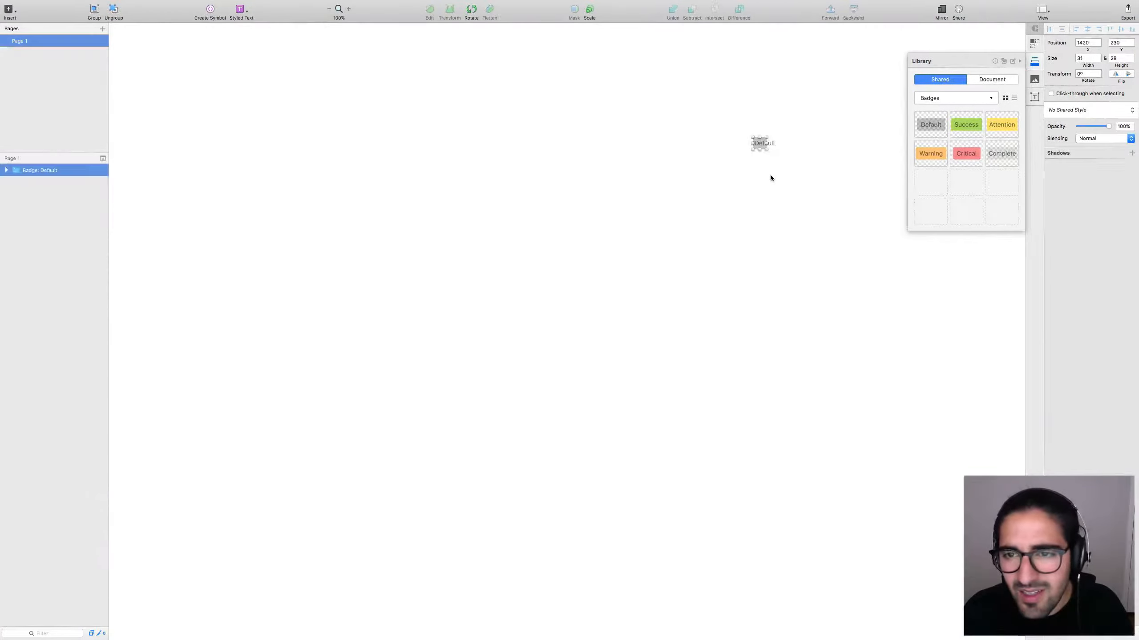
left_click(770, 178)
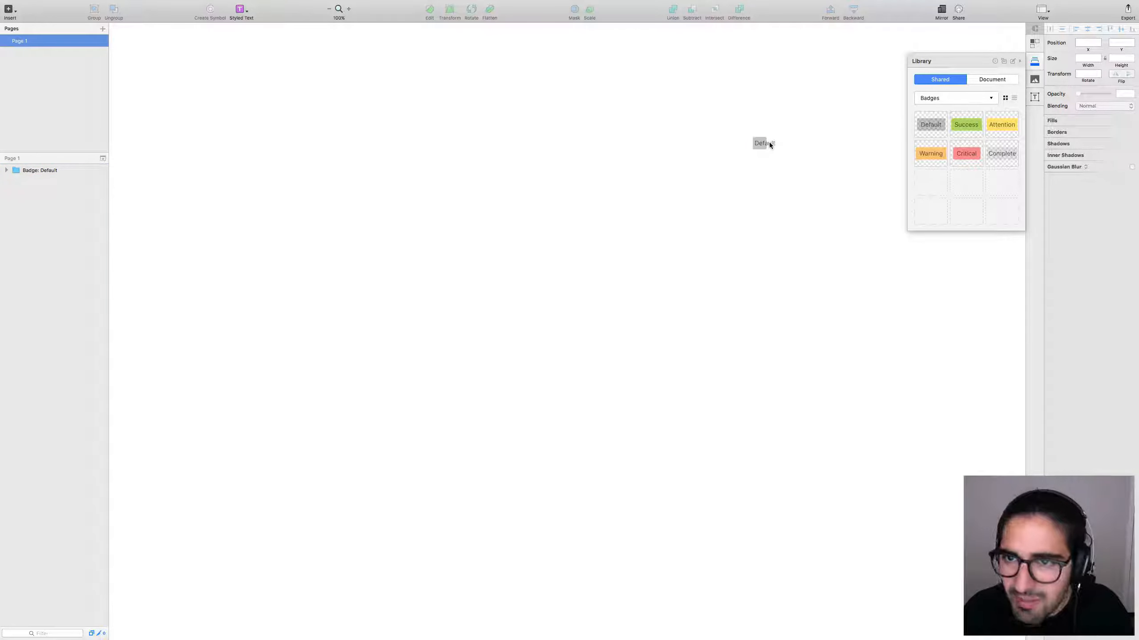
left_click(758, 144)
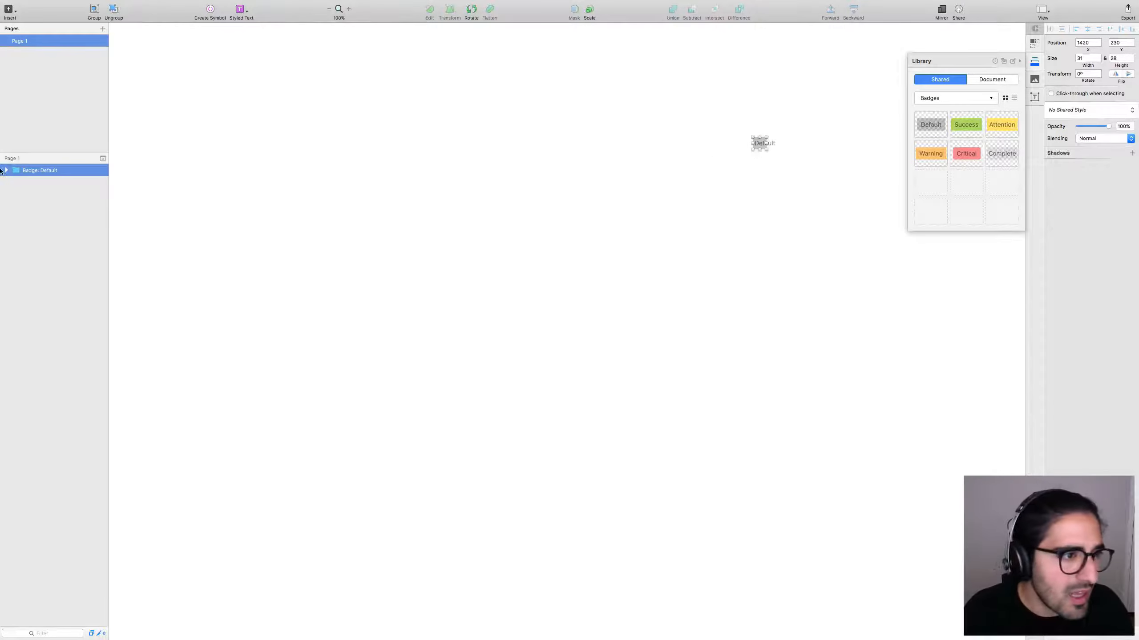
Inspect the badge's 4:8 group and Default text layers, then reselect the whole instance.
left_click(5, 170)
left_click(33, 183)
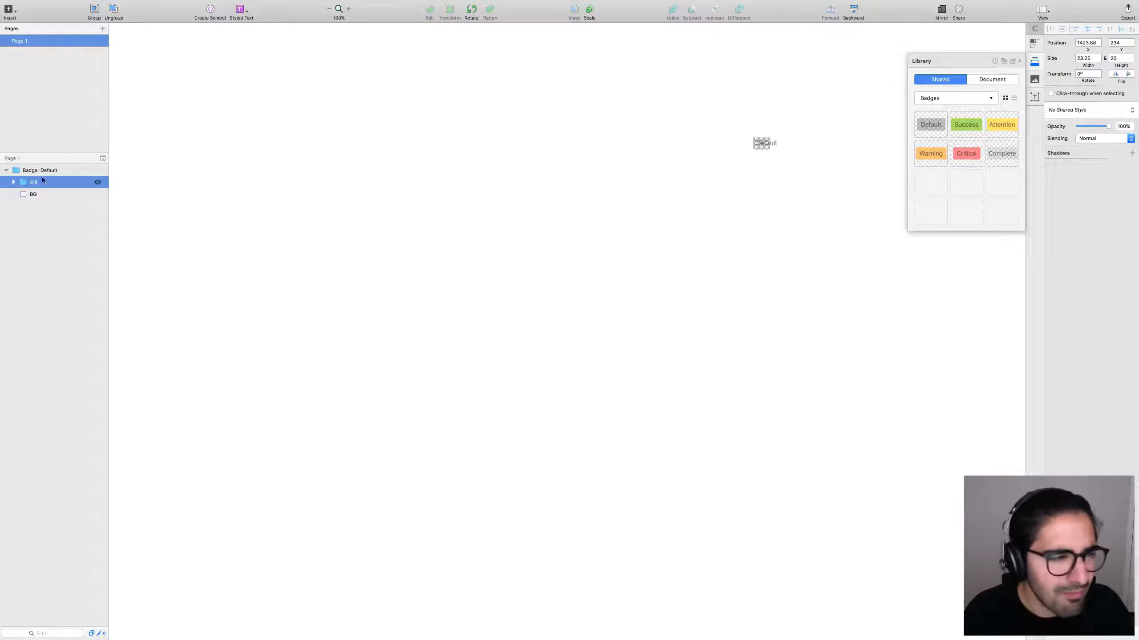
left_click(42, 195)
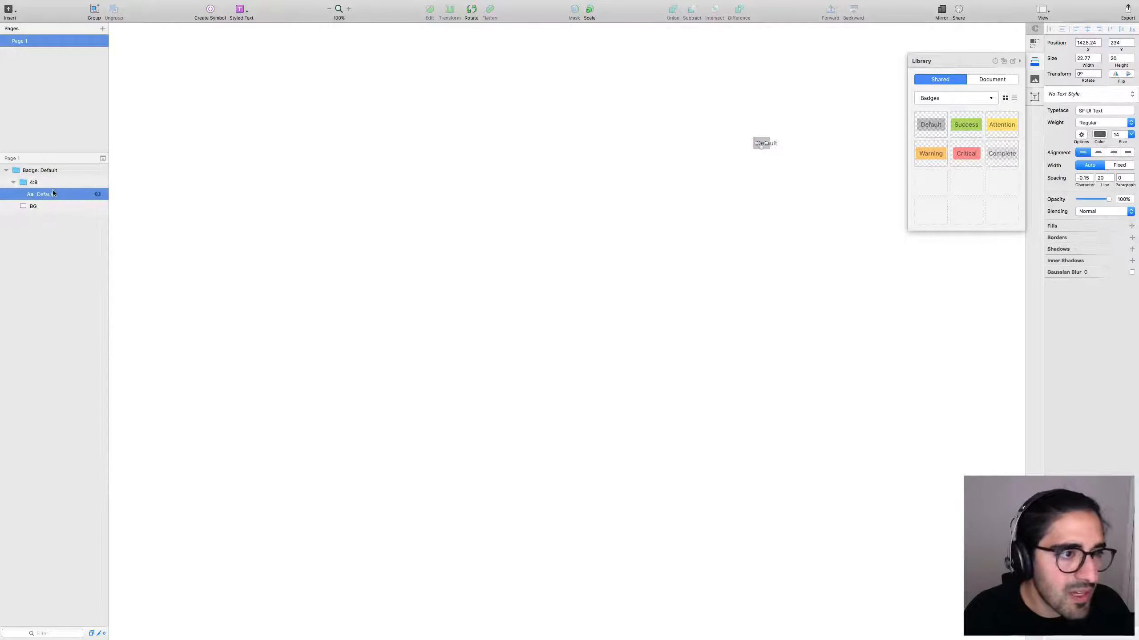
left_click(46, 186)
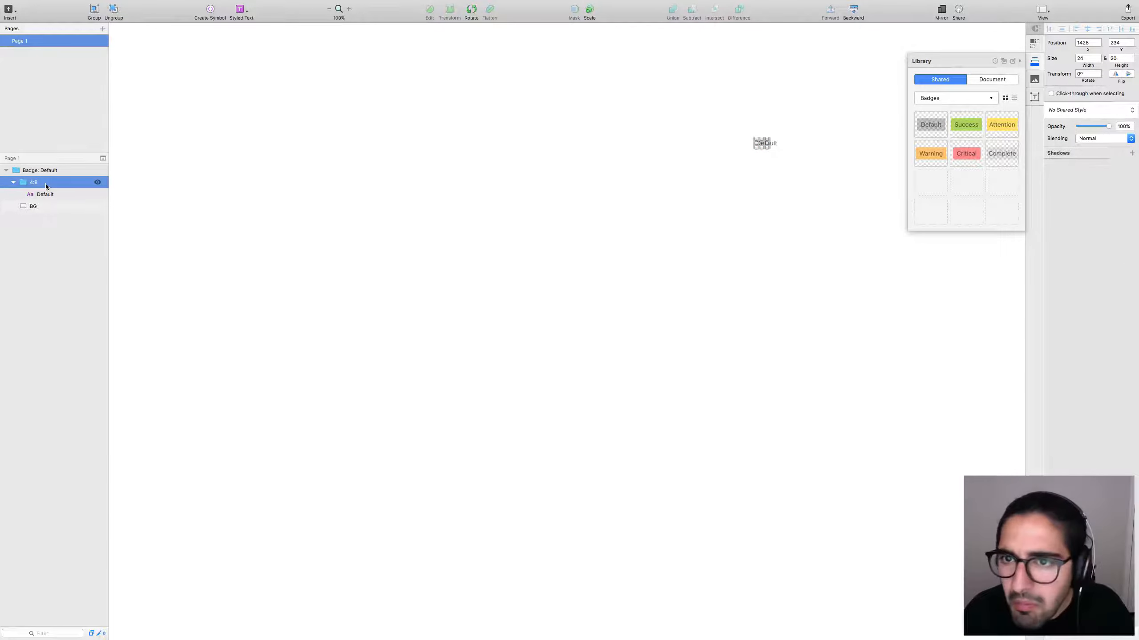
left_click(48, 193)
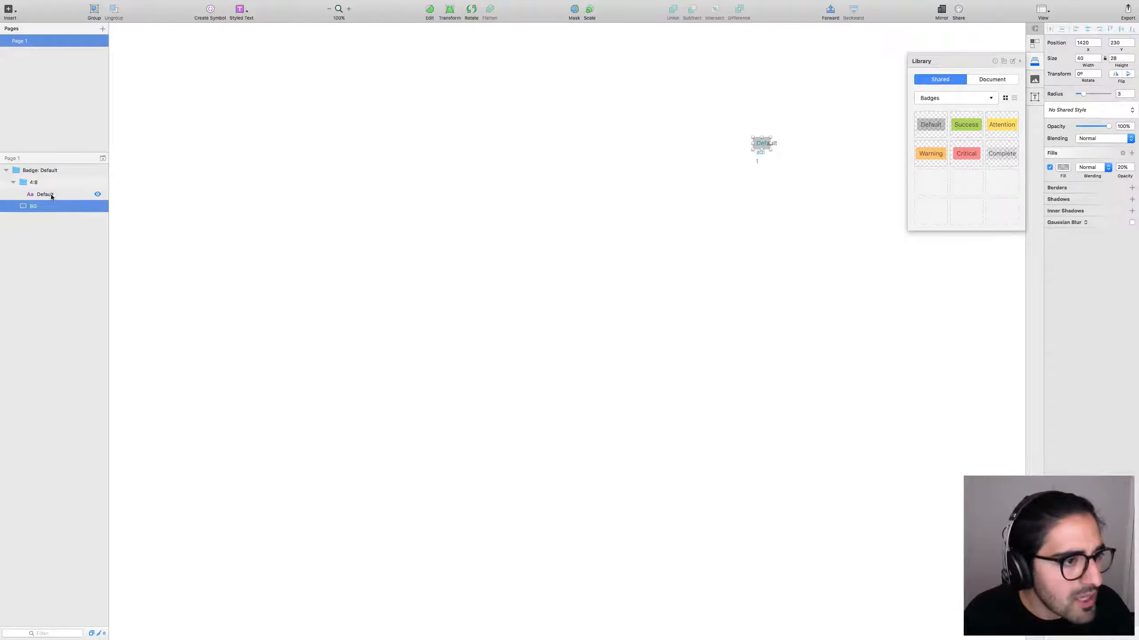
left_click(53, 183)
left_click(49, 193)
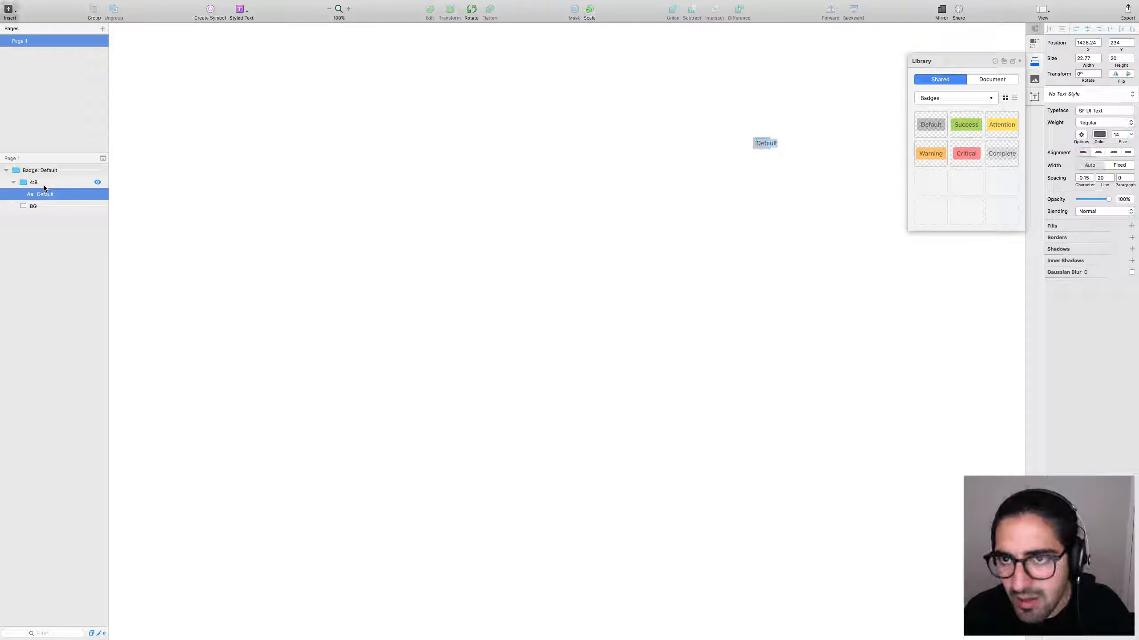
double_click(765, 144)
key("Escape")
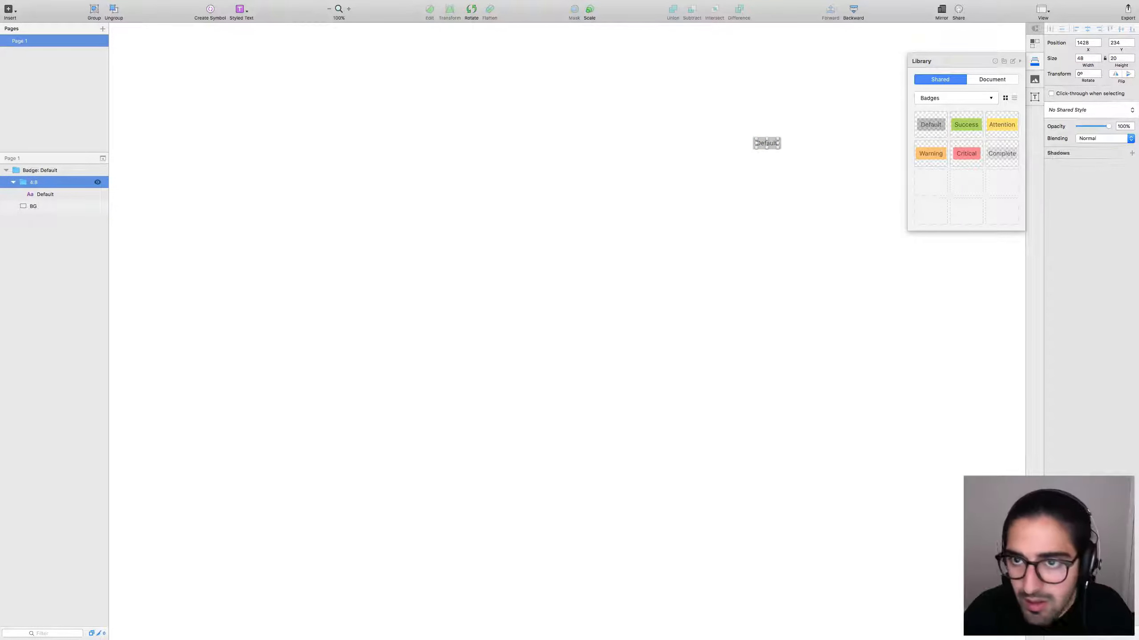
left_click(821, 179)
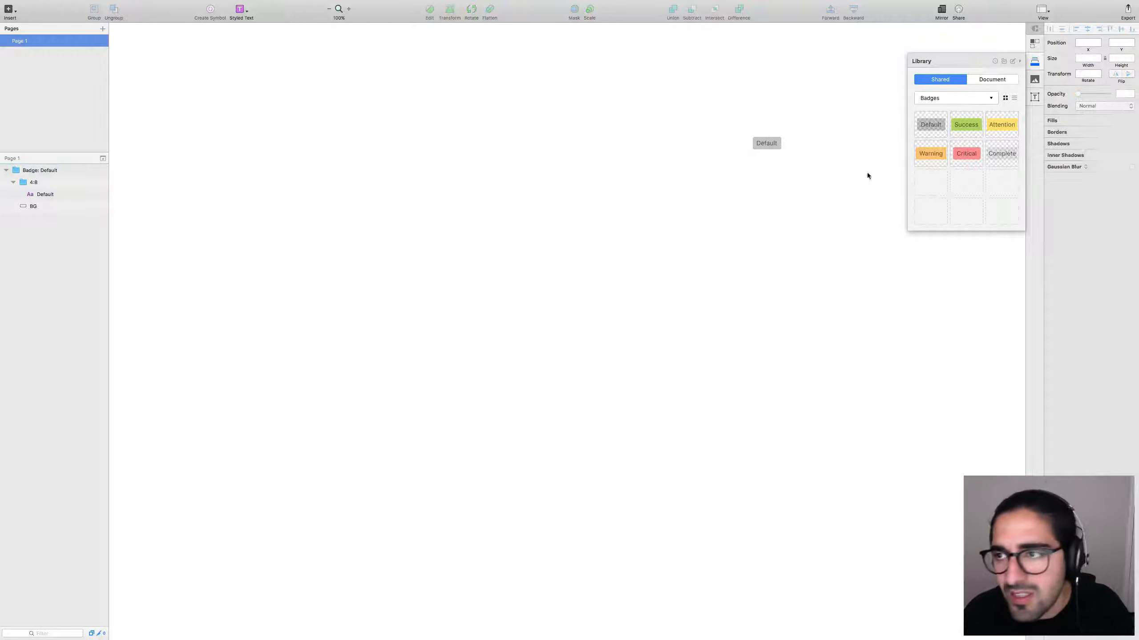
left_click_drag(822, 152, 746, 97)
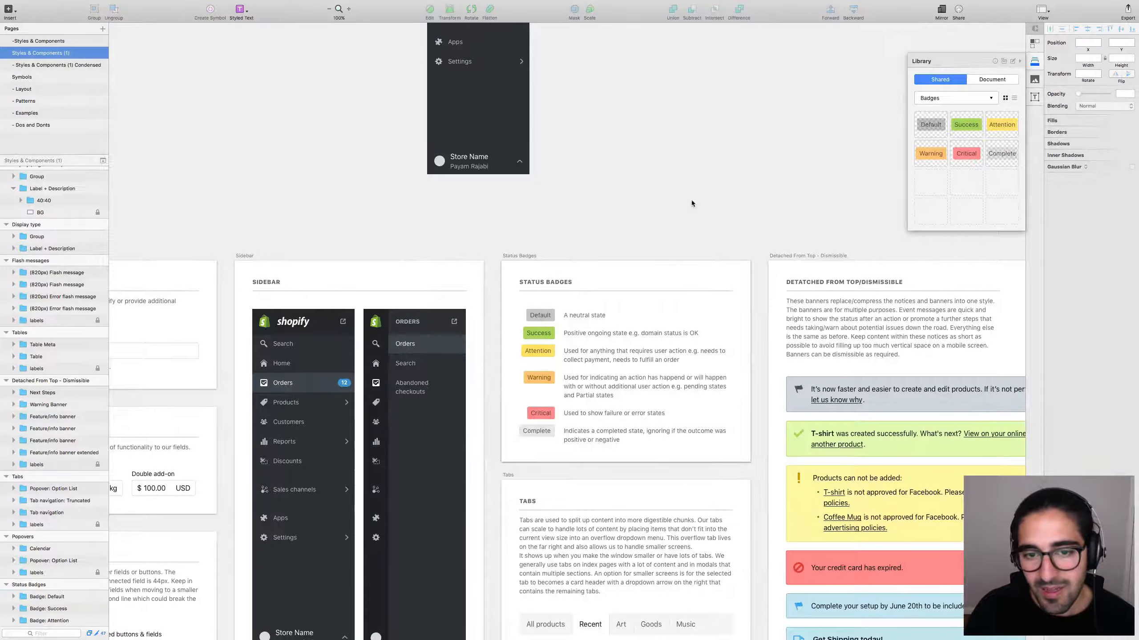
Compare the library's Default status badge with the placed Badge: Default copy in Page 1.
scroll(756, 313, "right", 4)
scroll(756, 313, "down", 2)
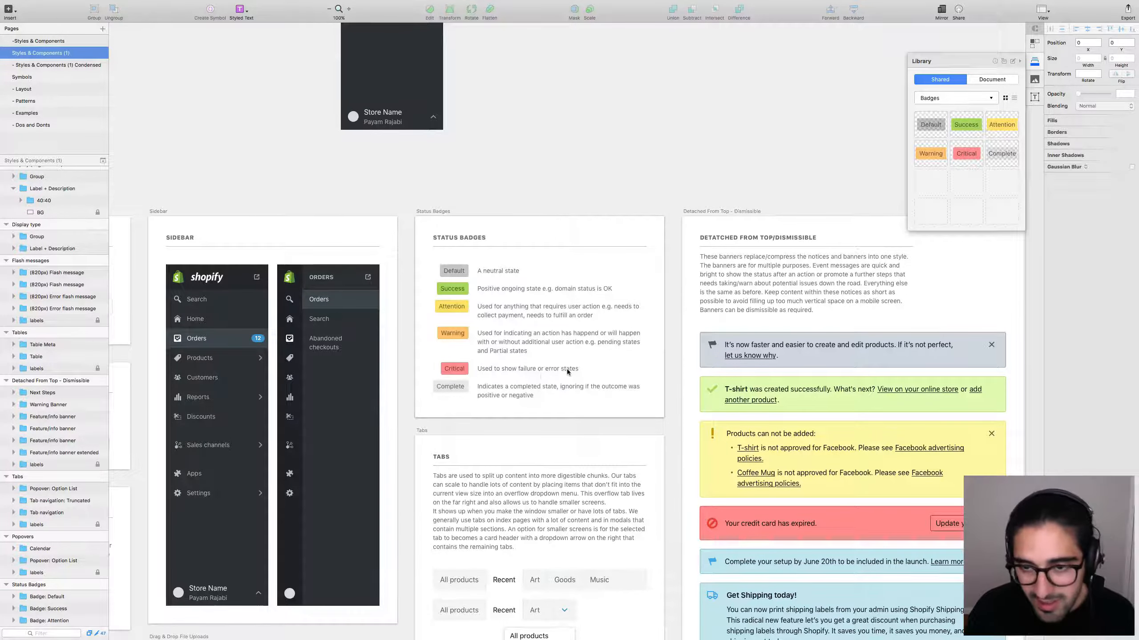
key("ctrl+Right")
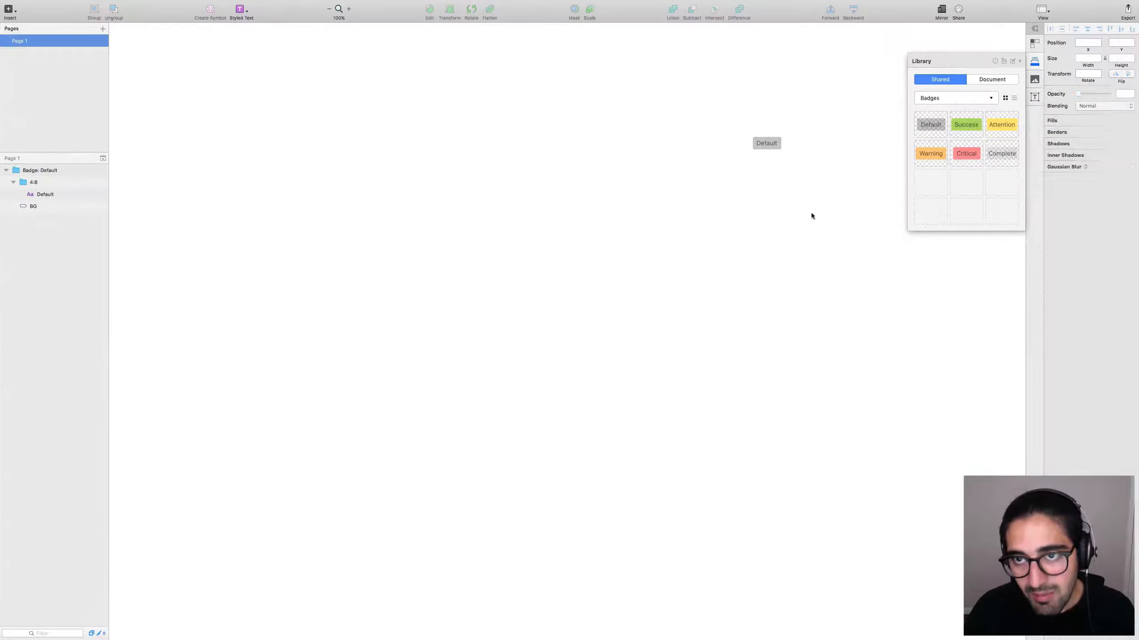
key("super+a")
key("ctrl+Left")
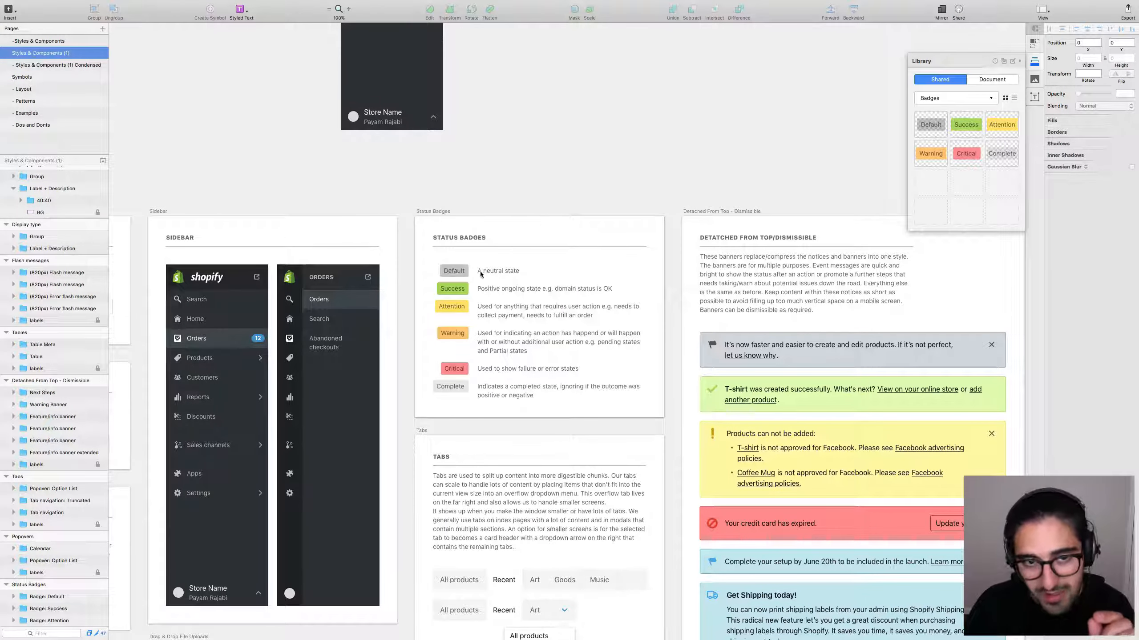
left_click(442, 272)
left_click(444, 273)
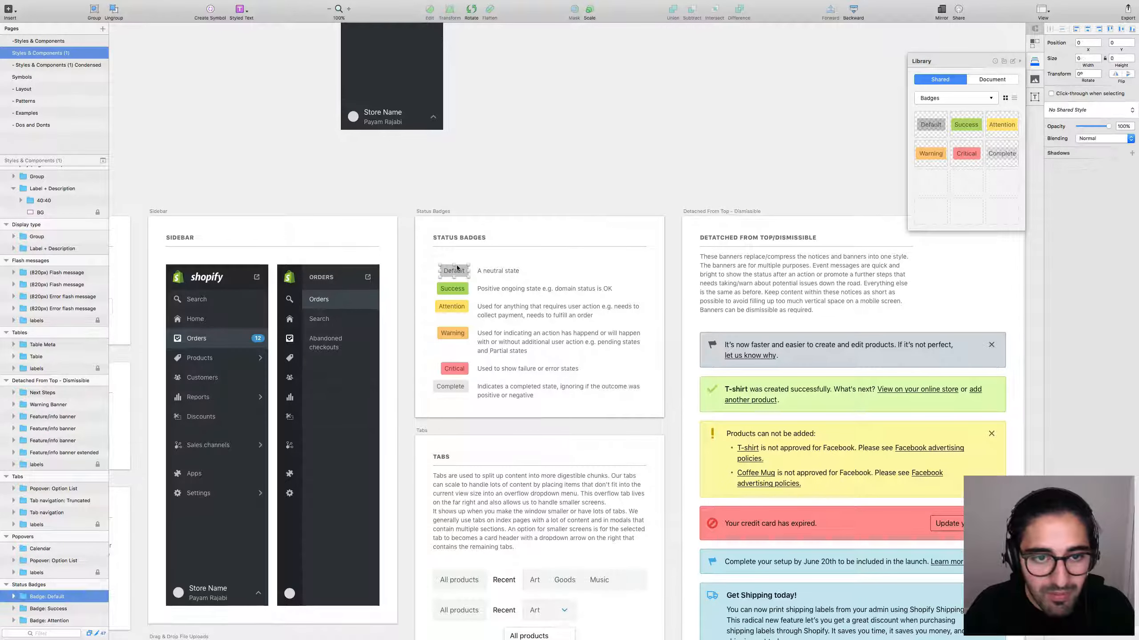
key("ctrl+Right")
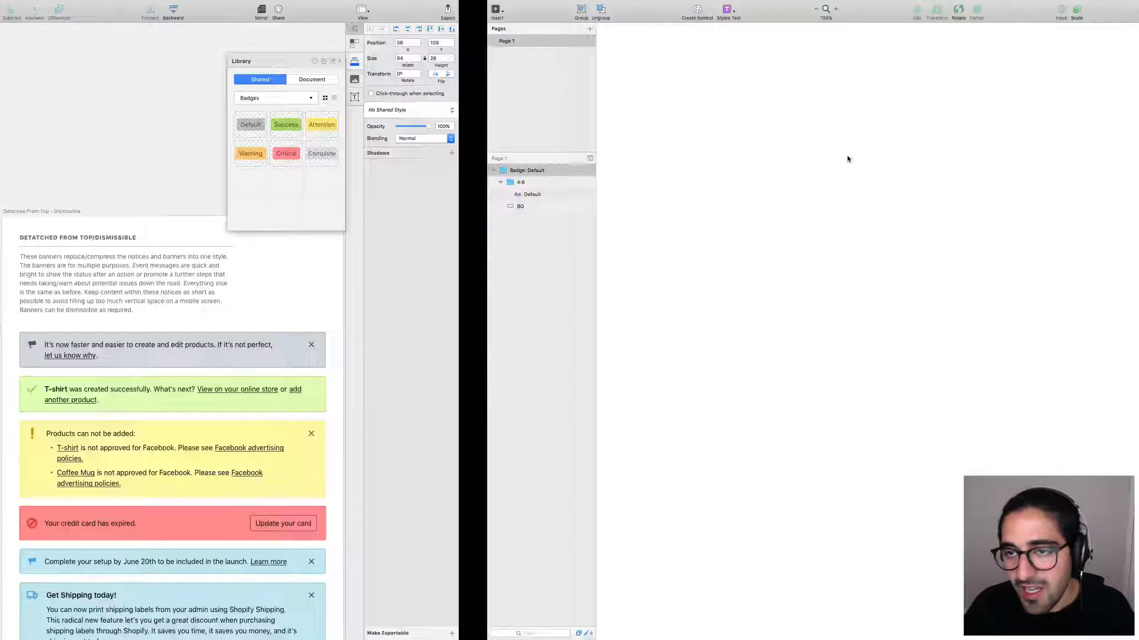
left_click(789, 196)
left_click_drag(835, 193, 736, 144)
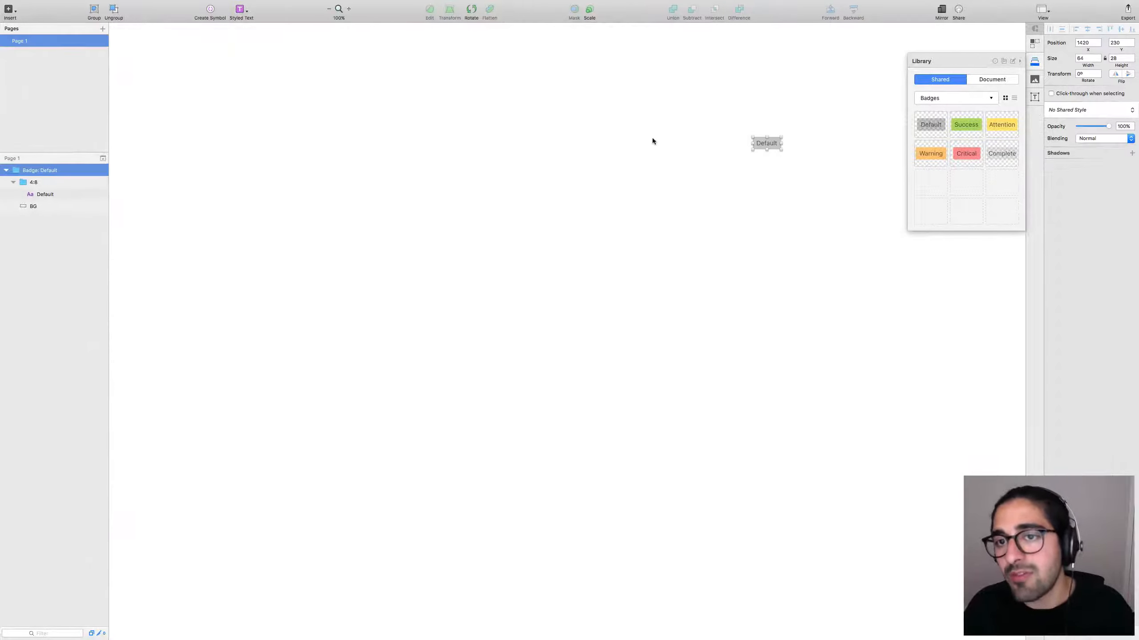
Deselect and reselect the placed badge, then switch to the Styles & Components library.
left_click(754, 167)
left_click_drag(772, 152, 726, 123)
left_click(743, 173)
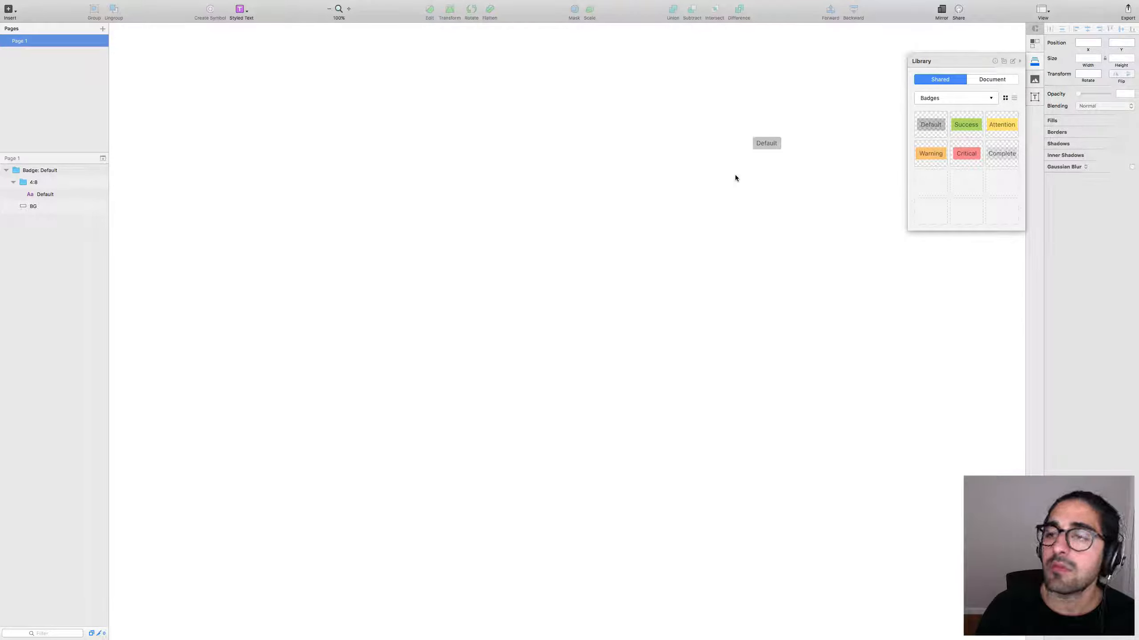
key("ctrl+Left")
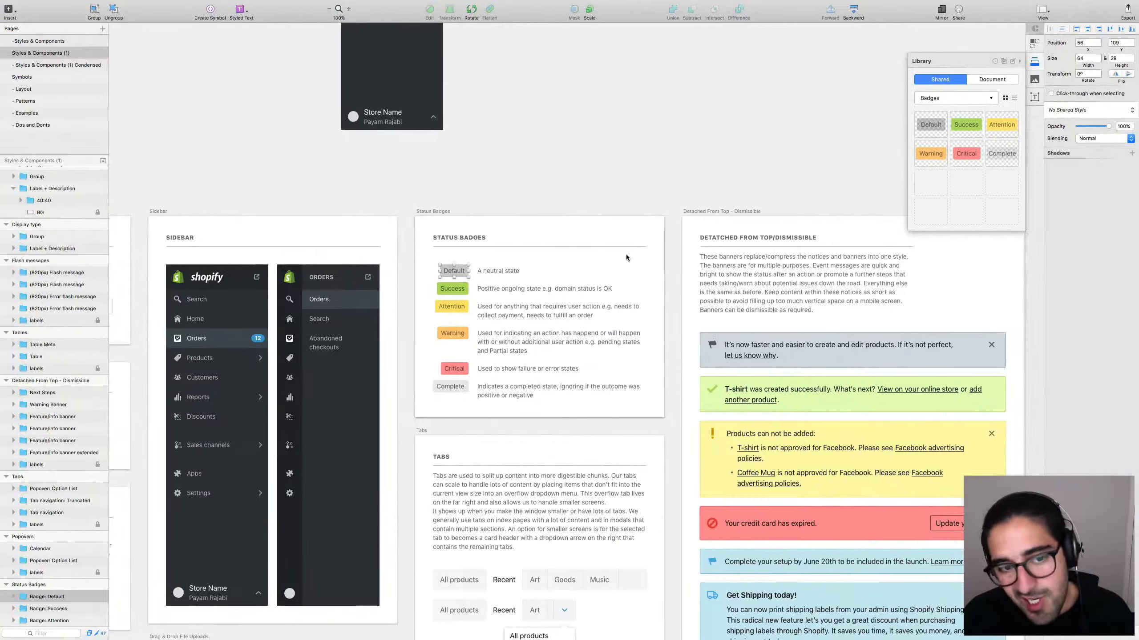
Zoom to 50% and add a new Banners category in the Library panel.
key("super+minus")
scroll(576, 249, "down", 5)
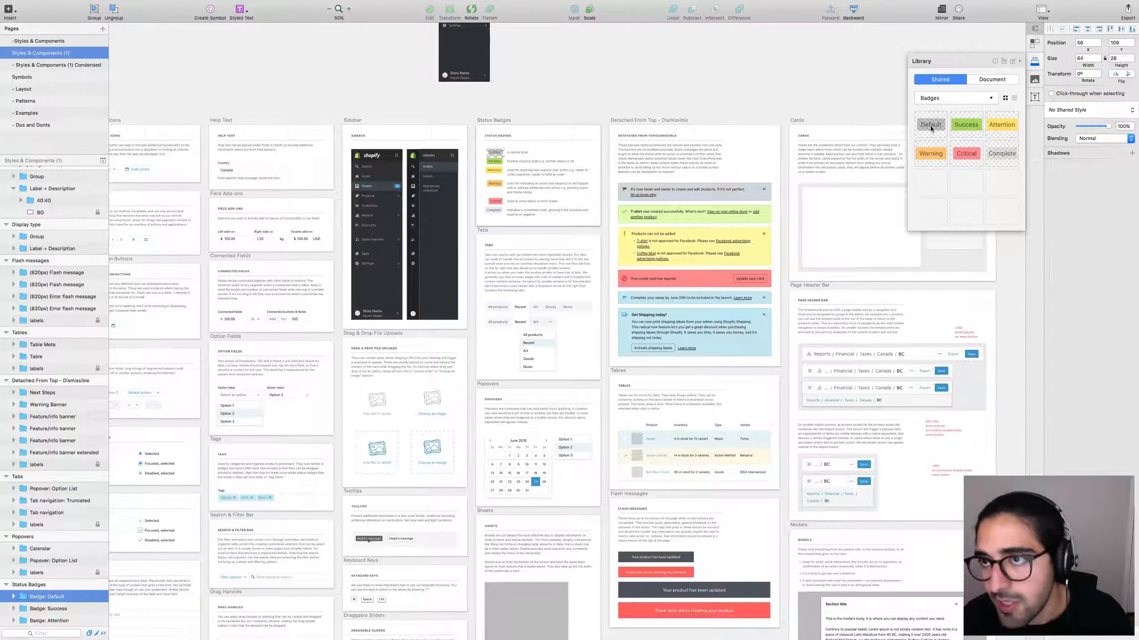
left_click(979, 97)
left_click(942, 135)
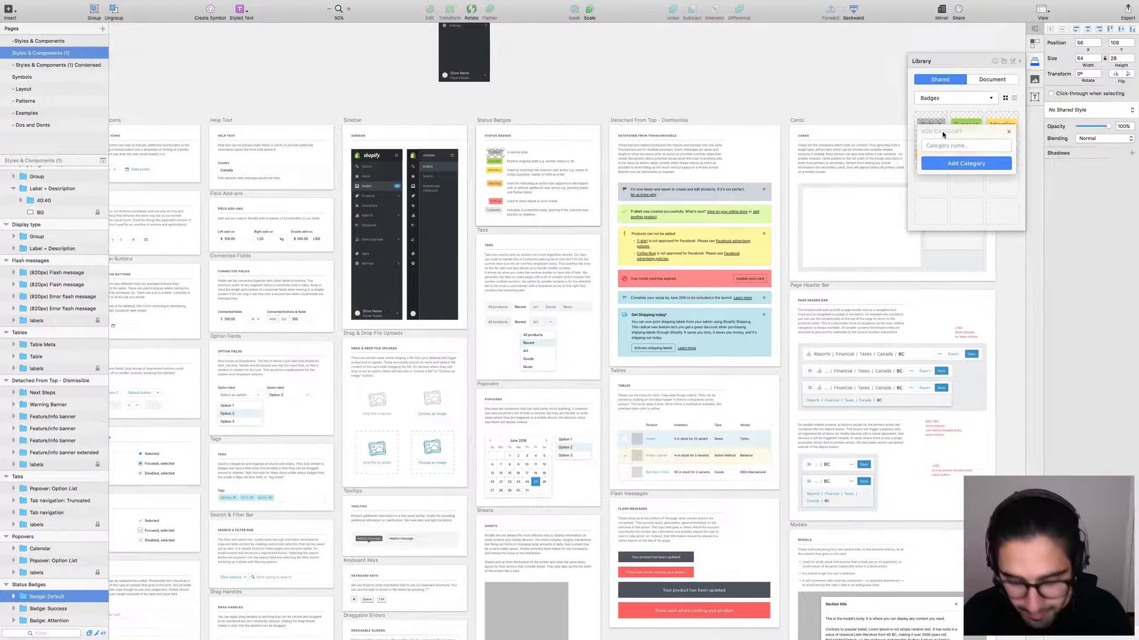
type("Banners")
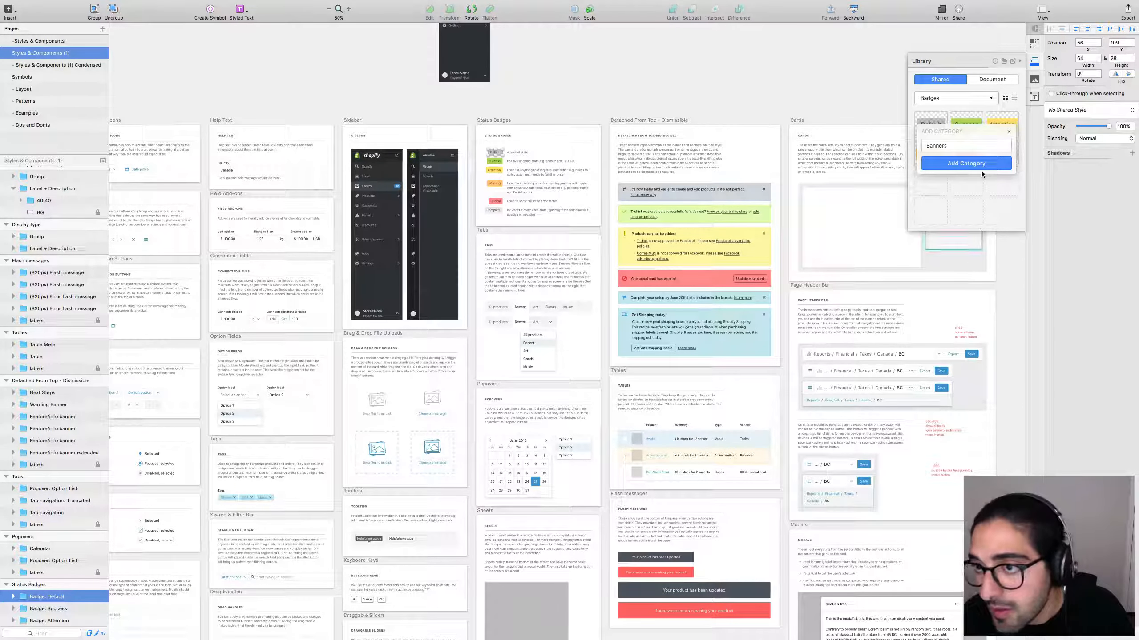
left_click(980, 167)
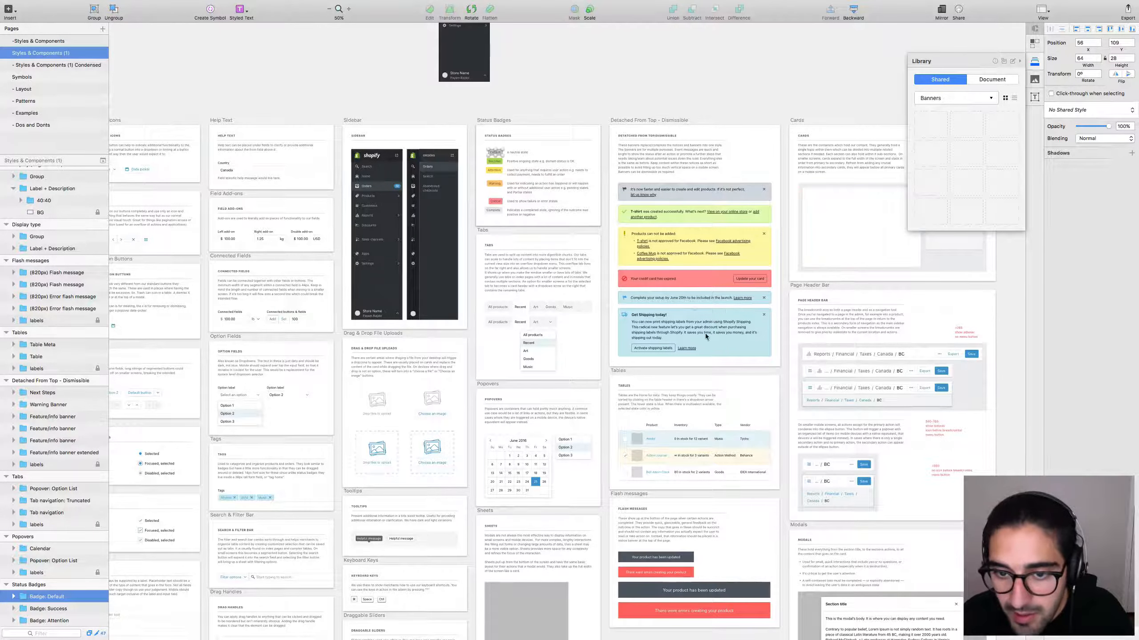
Add the Get Shipping today!, Complete your setup and red credit card banners to Banners.
left_click(732, 328)
left_click(931, 129)
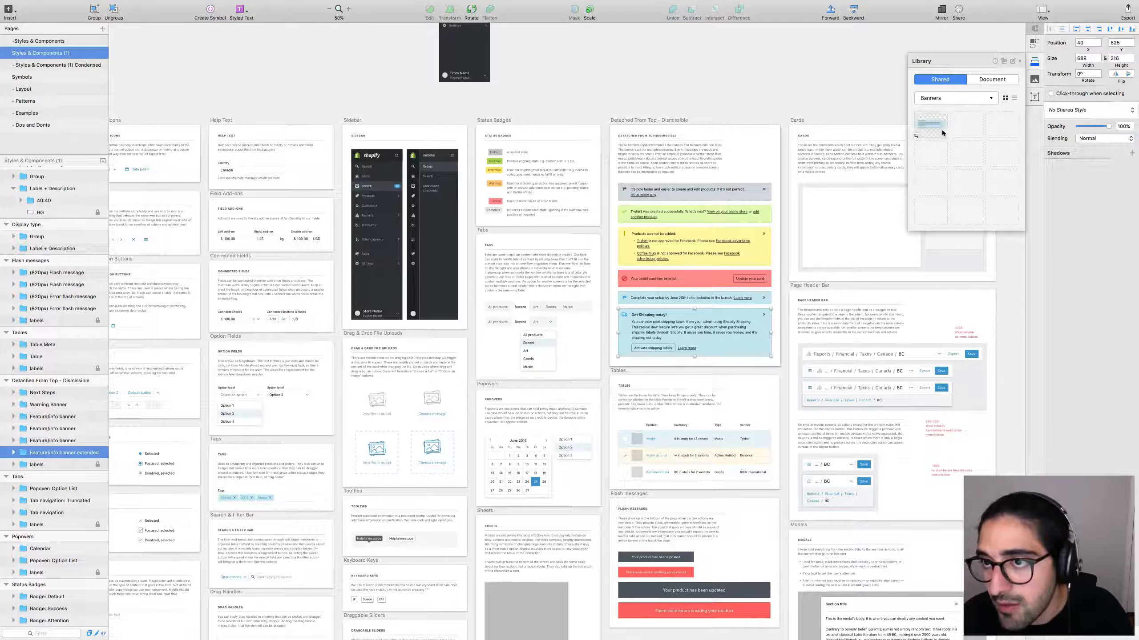
left_click(767, 297)
left_click(966, 128)
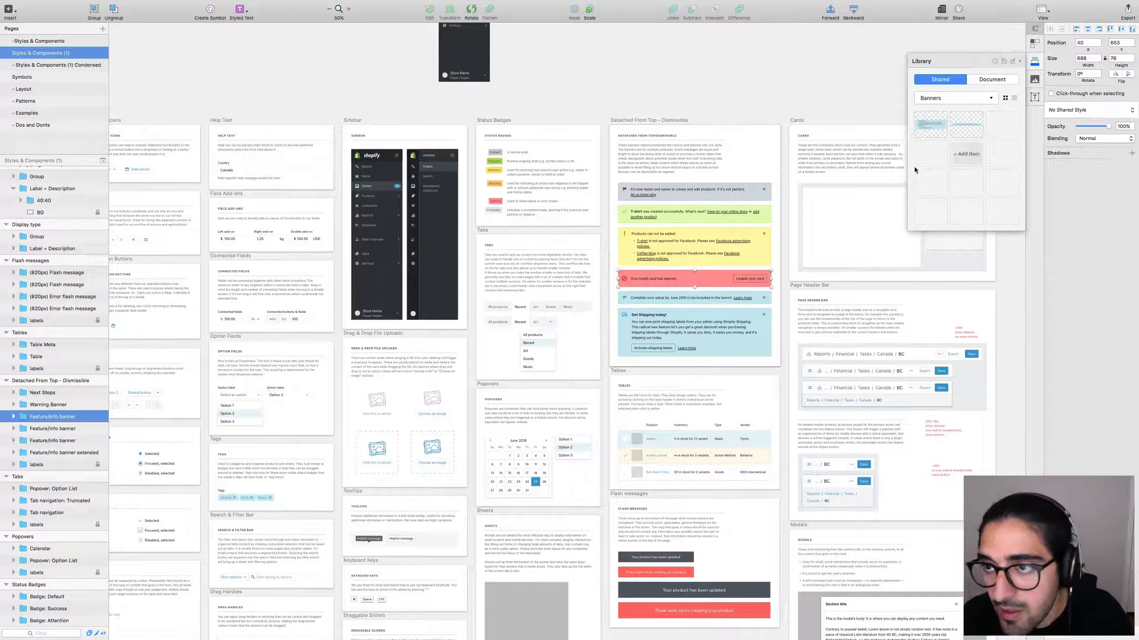
key("shift+Tab")
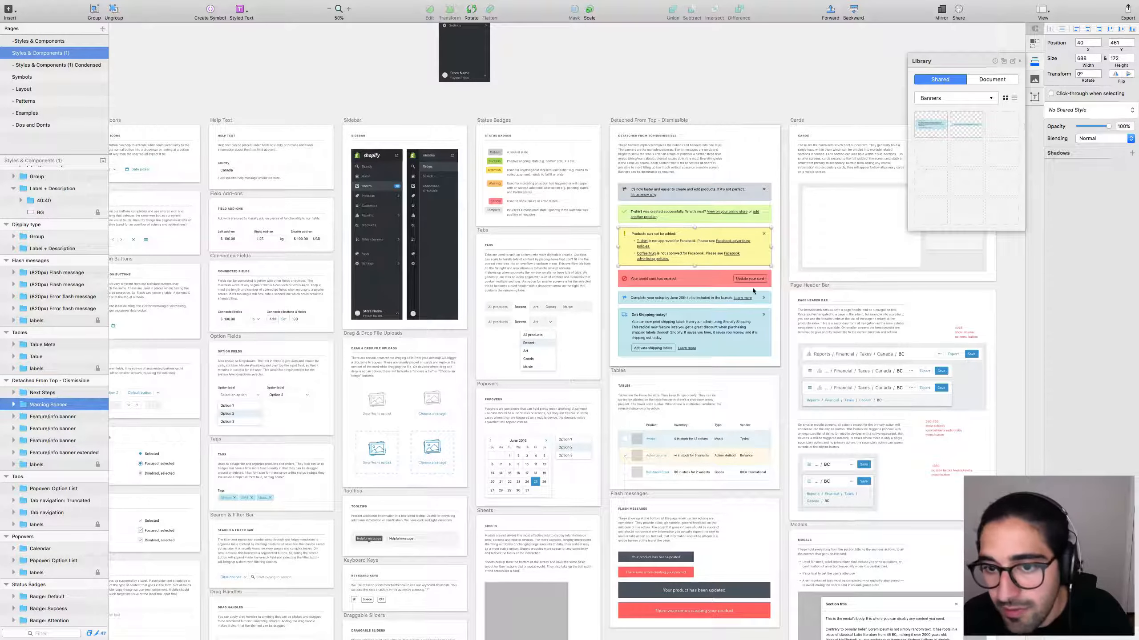
key("Tab")
left_click(1002, 127)
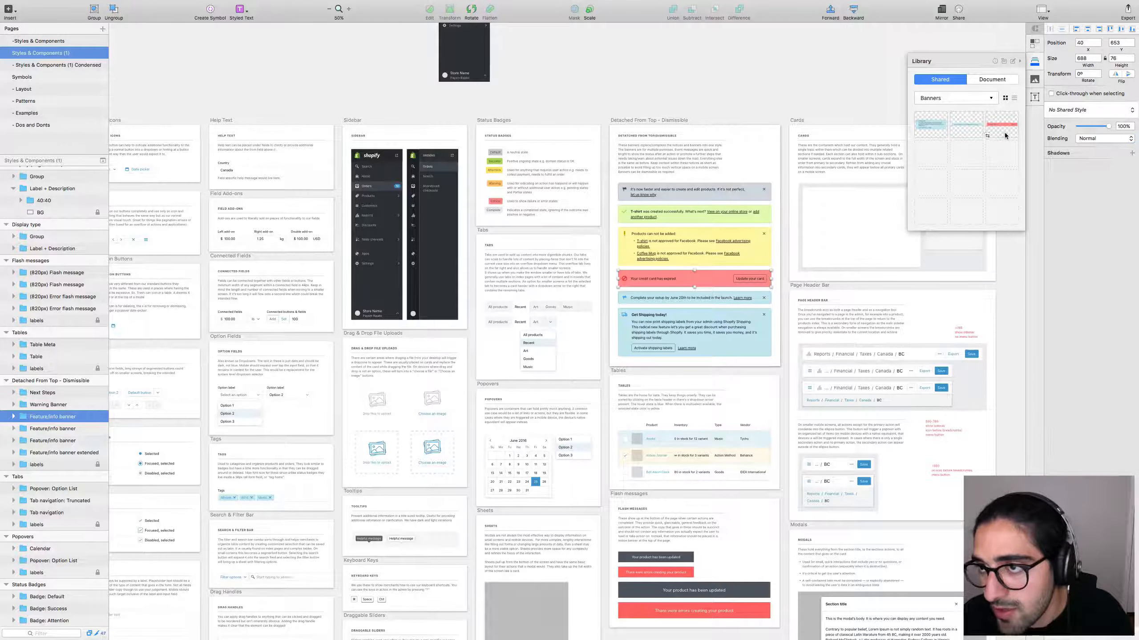
Add the yellow Warning, green T-shirt created and grey top banners to Banners.
left_click(710, 262)
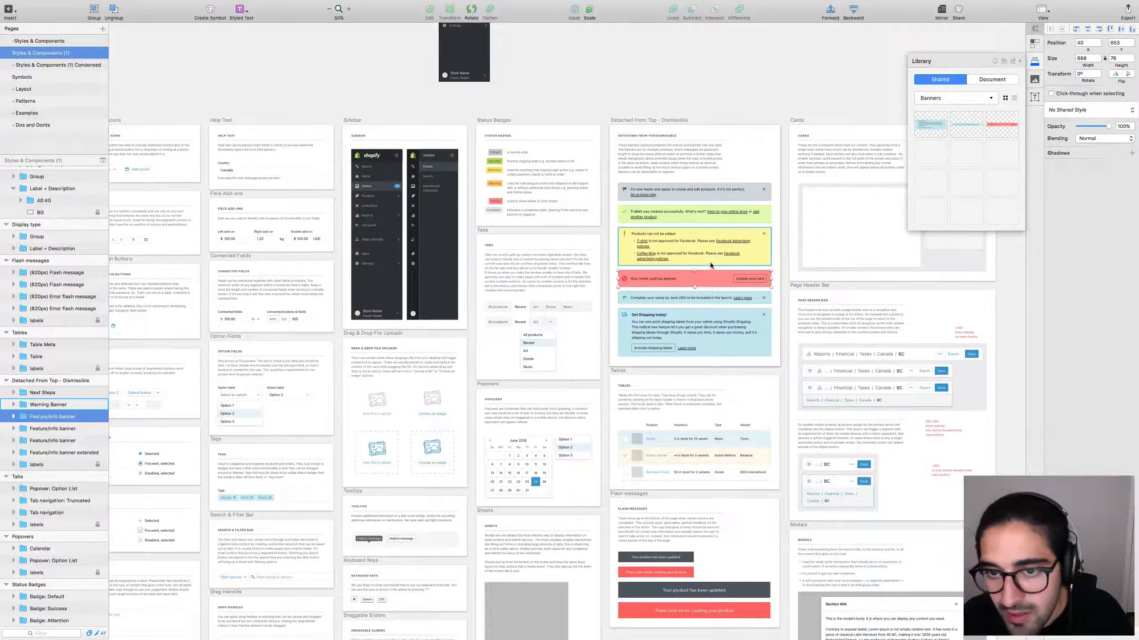
left_click(933, 153)
left_click(712, 218)
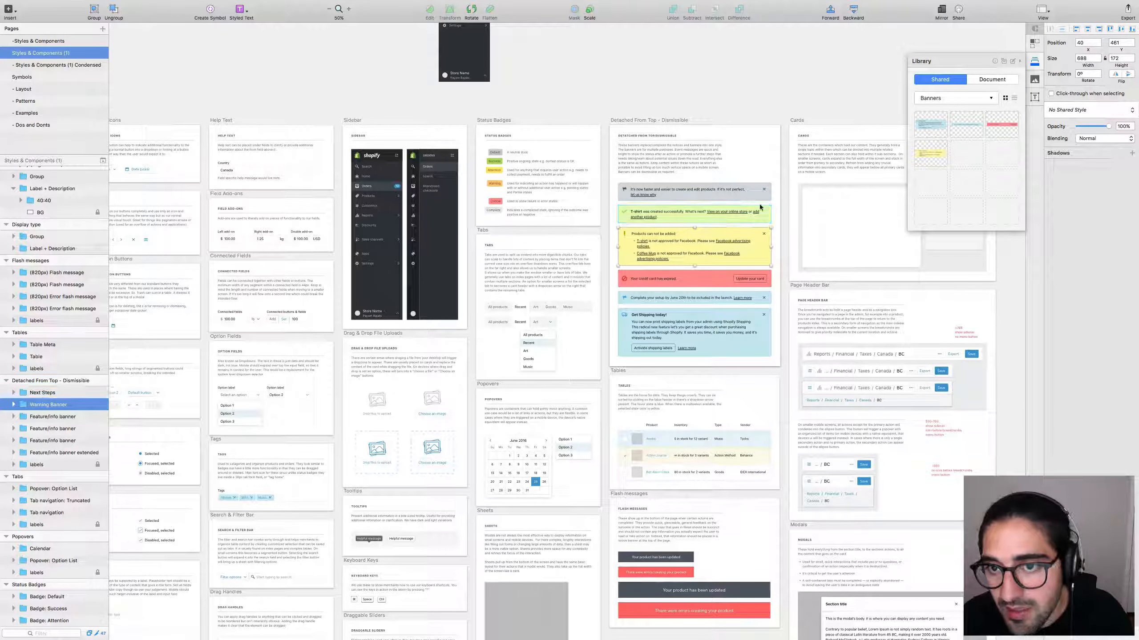
left_click(977, 161)
left_click(726, 190)
mouse_move(1002, 154)
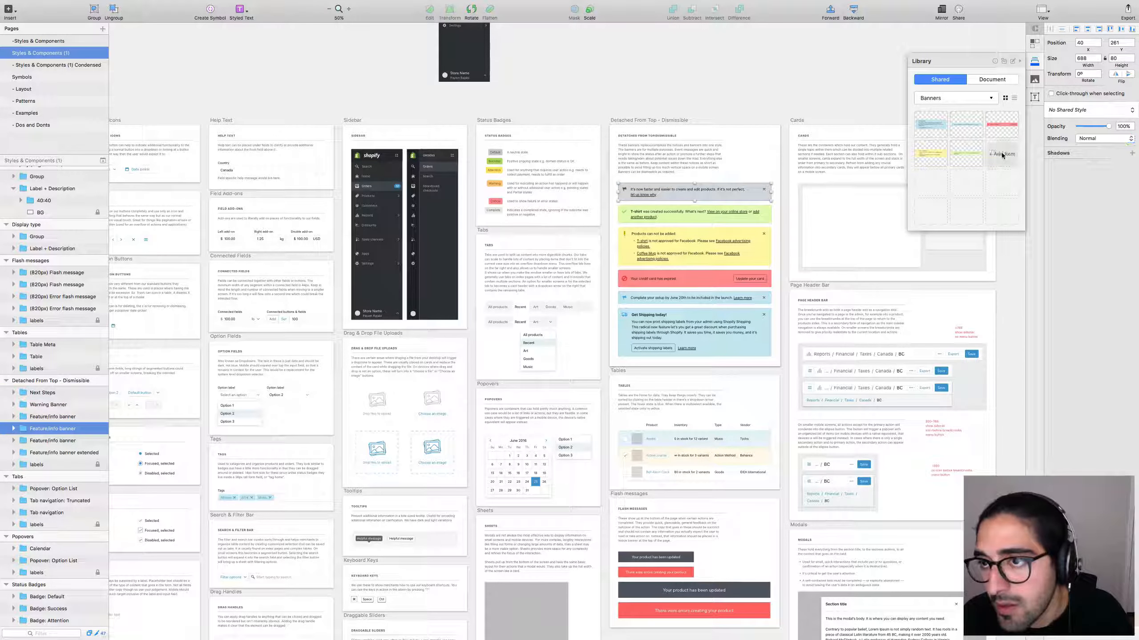
left_click(834, 107)
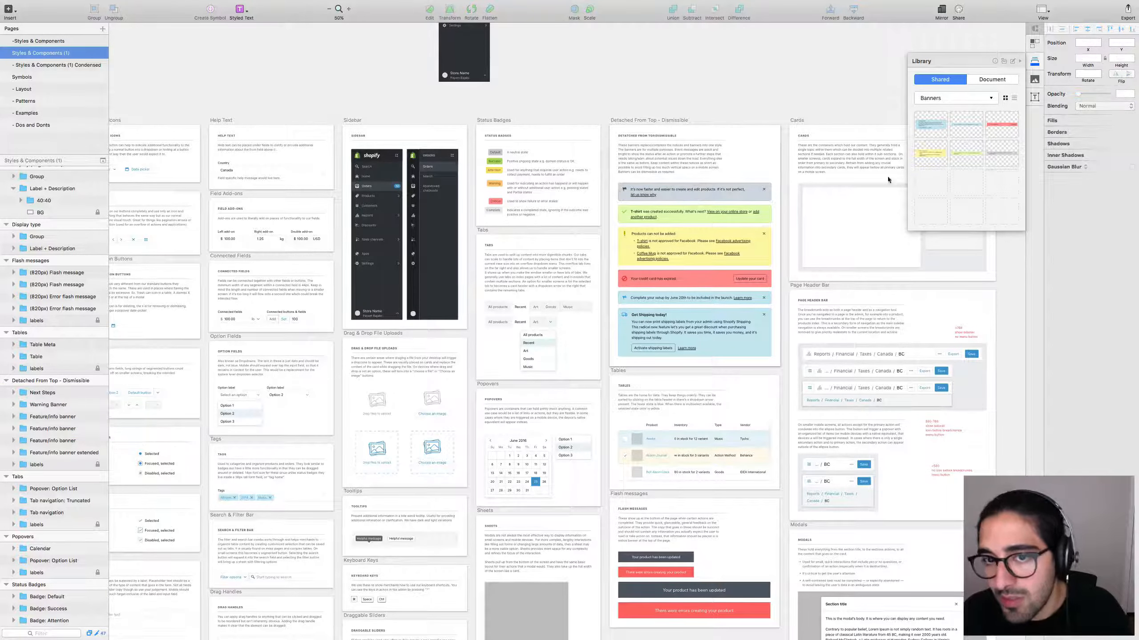
scroll(754, 87, "down", 2)
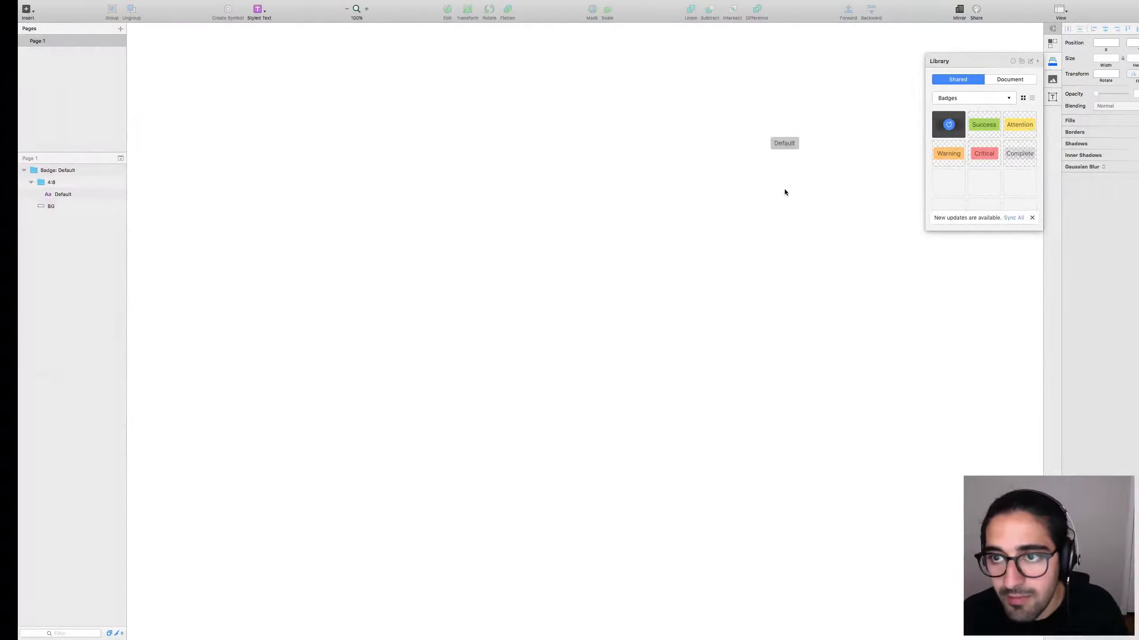
Pull in the library updates and place the Get Shipping today! banner from Banners onto the page.
left_click(989, 217)
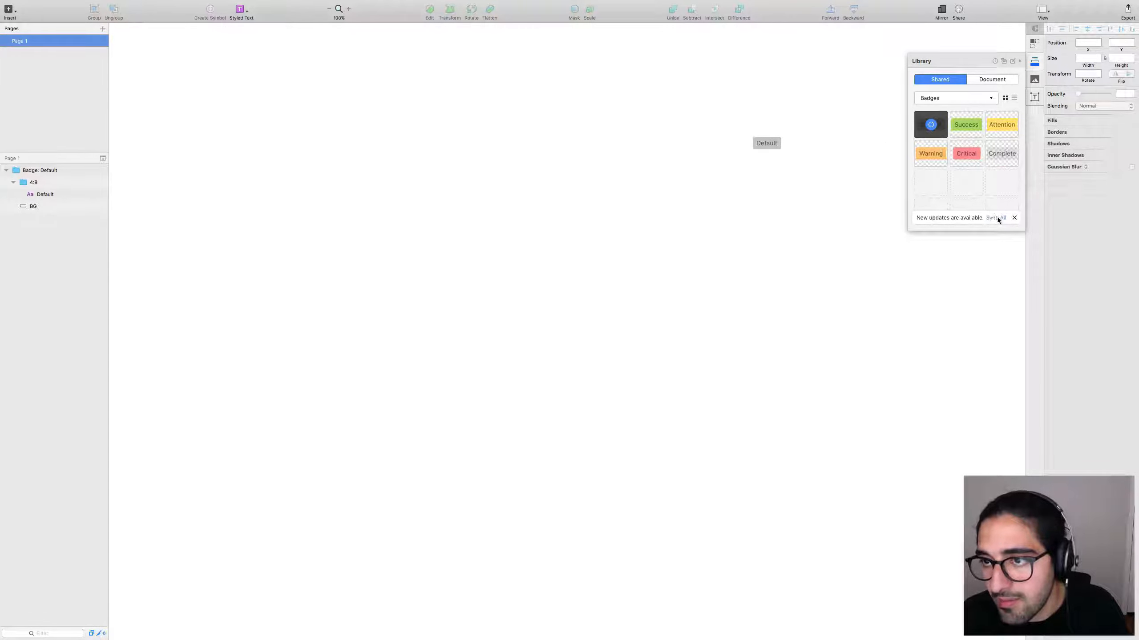
left_click(949, 103)
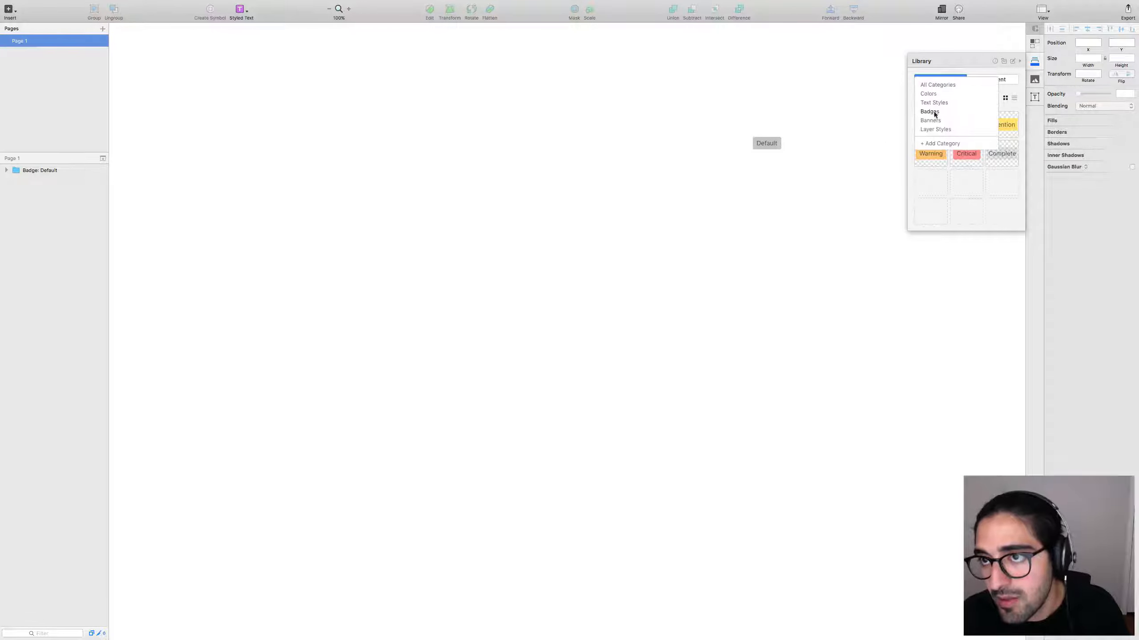
left_click(936, 117)
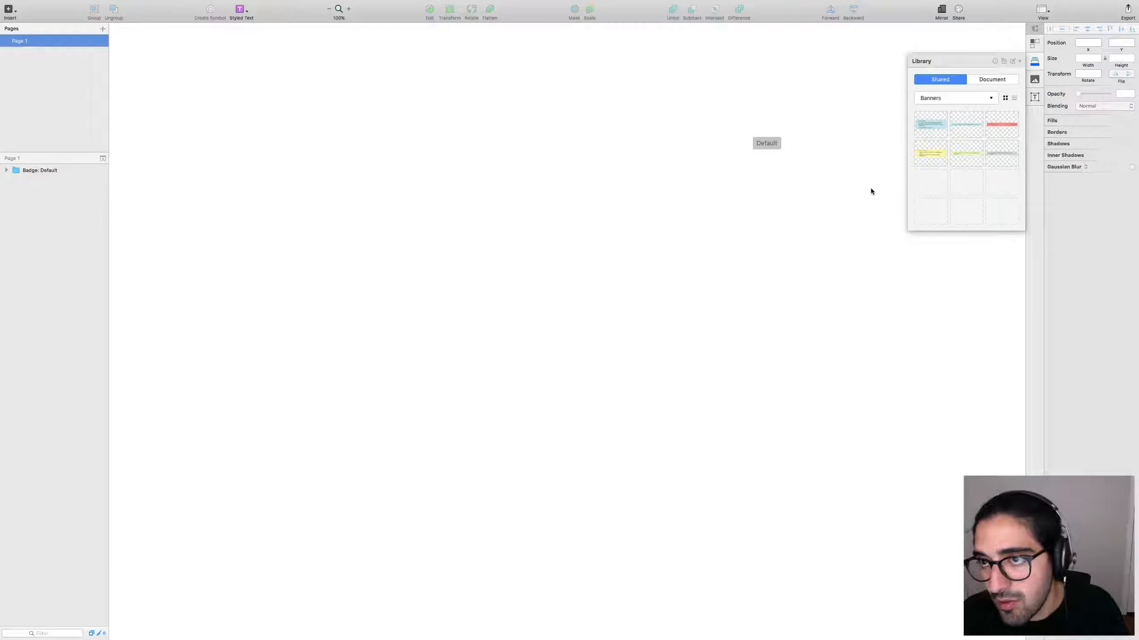
left_click_drag(932, 126, 575, 215)
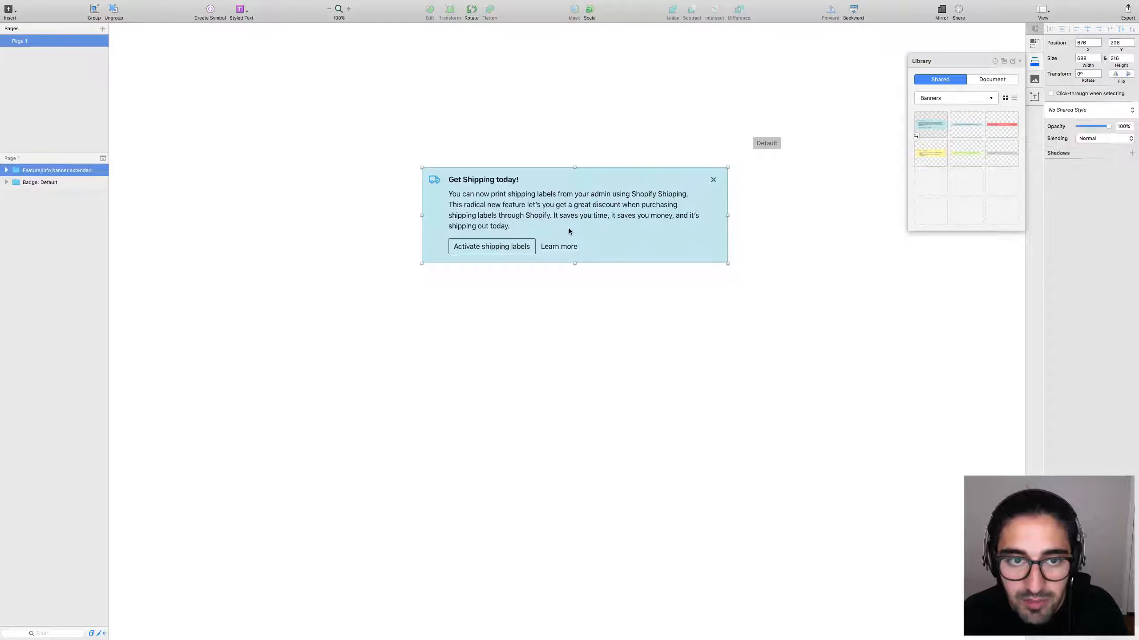
Replace the banner's body paragraph with 'Hi there...'.
left_click(569, 312)
left_click(498, 227)
double_click(499, 226)
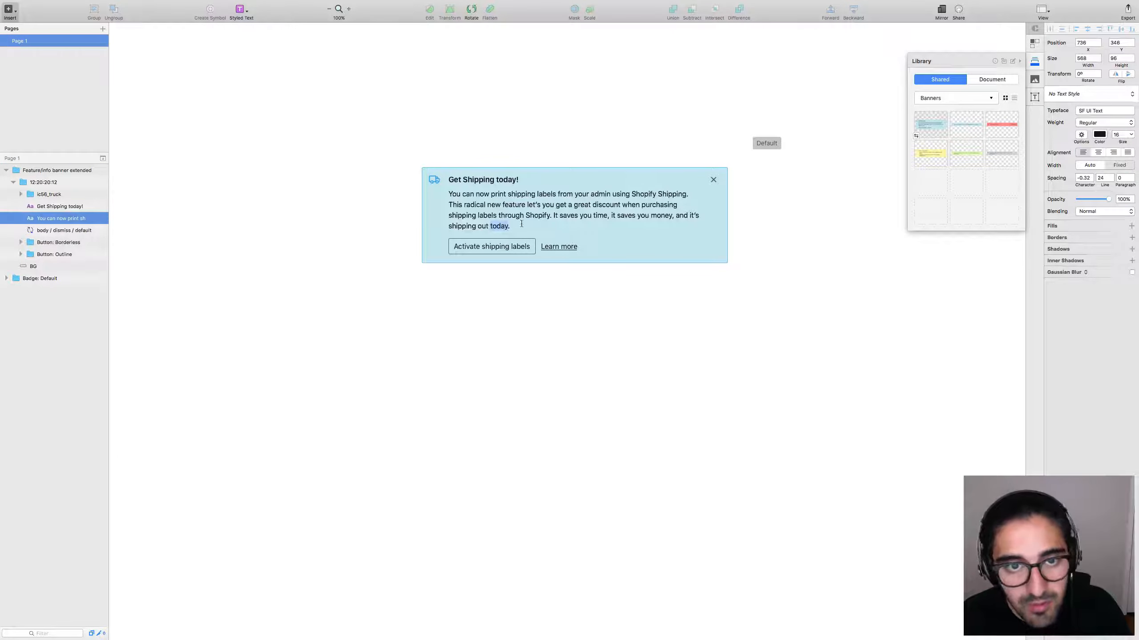
left_click_drag(522, 224, 447, 193)
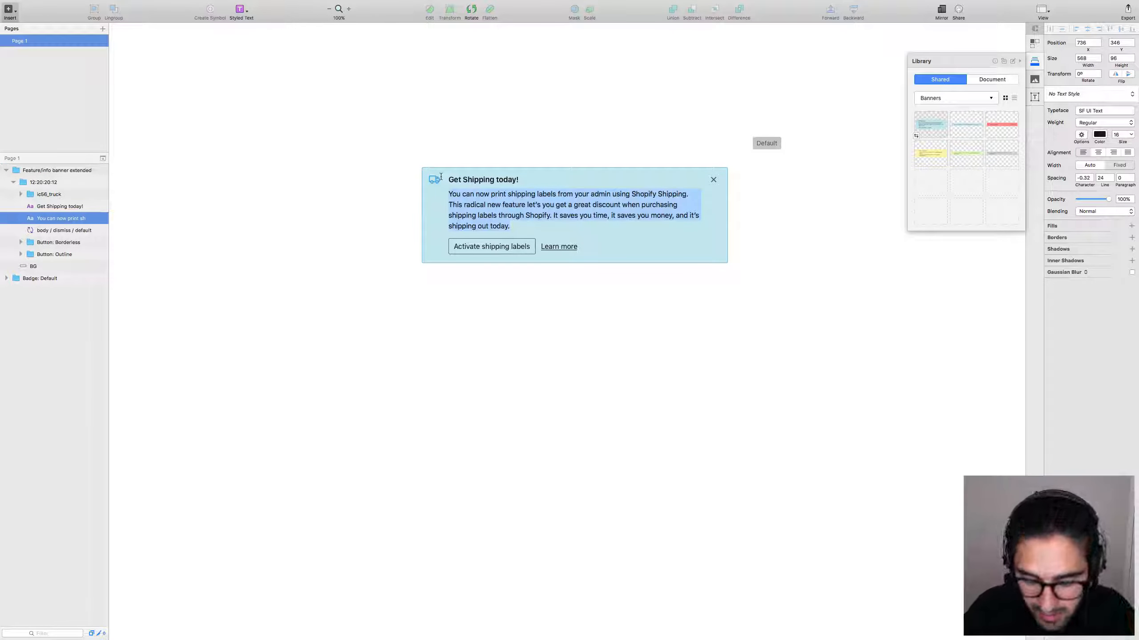
type("H")
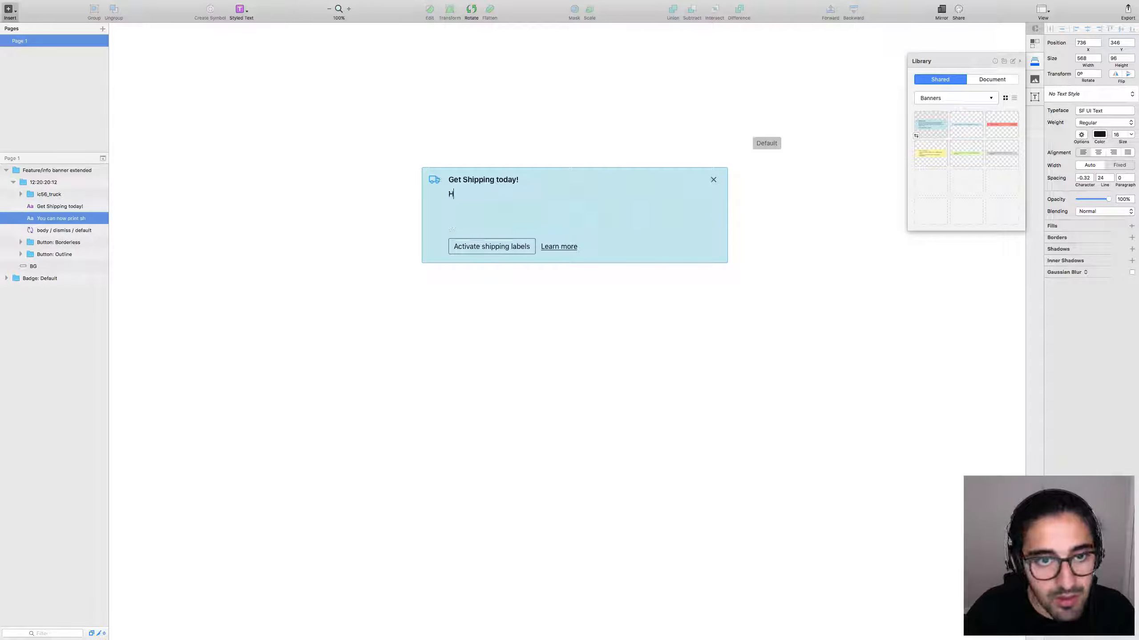
type("i there...")
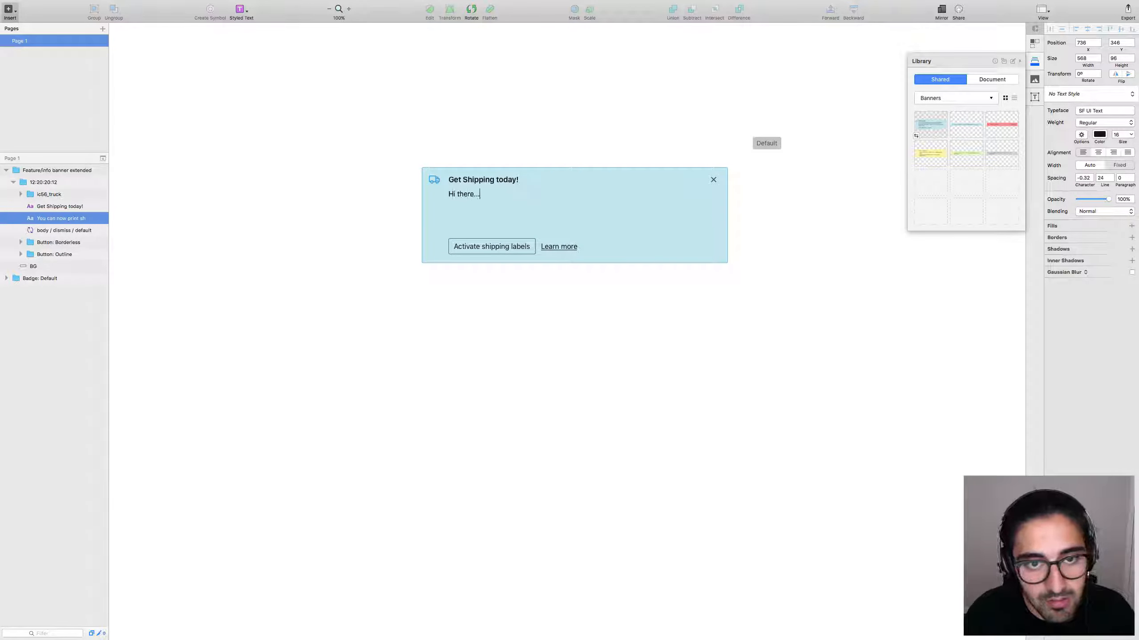
key("Escape")
Move both banner buttons up under the new text and shrink the banner to fit.
left_click(457, 247)
left_click(560, 248, "shift")
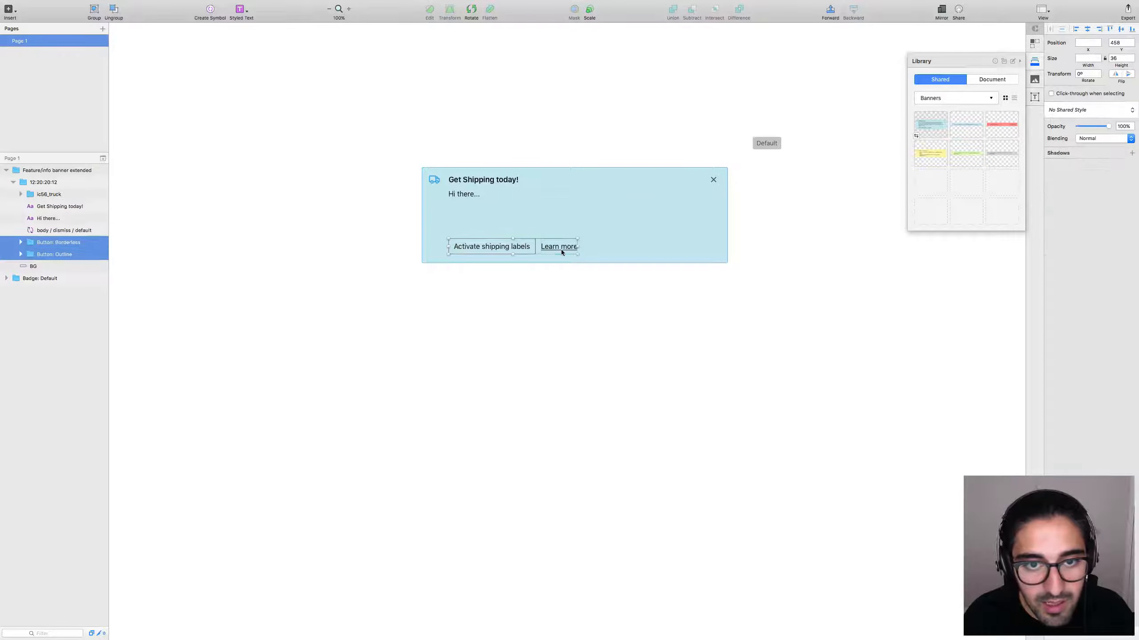
left_click_drag(486, 249, 478, 211)
key("shift+Down")
key("shift+Down")
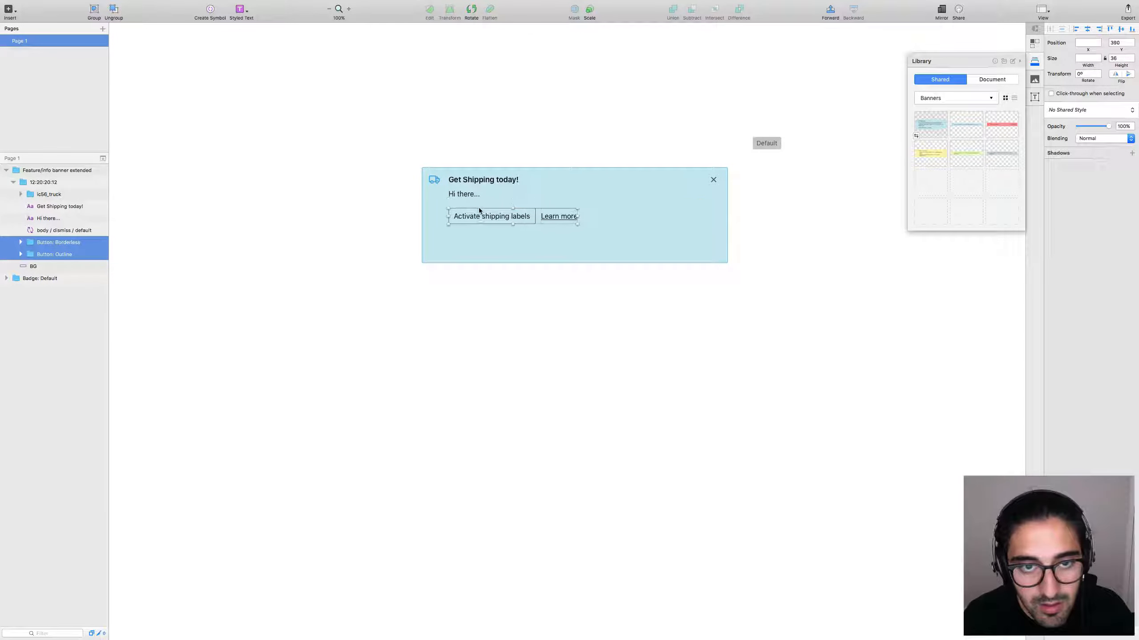
key("Up")
key("Up")
key("Up")
key("Up")
key("Escape")
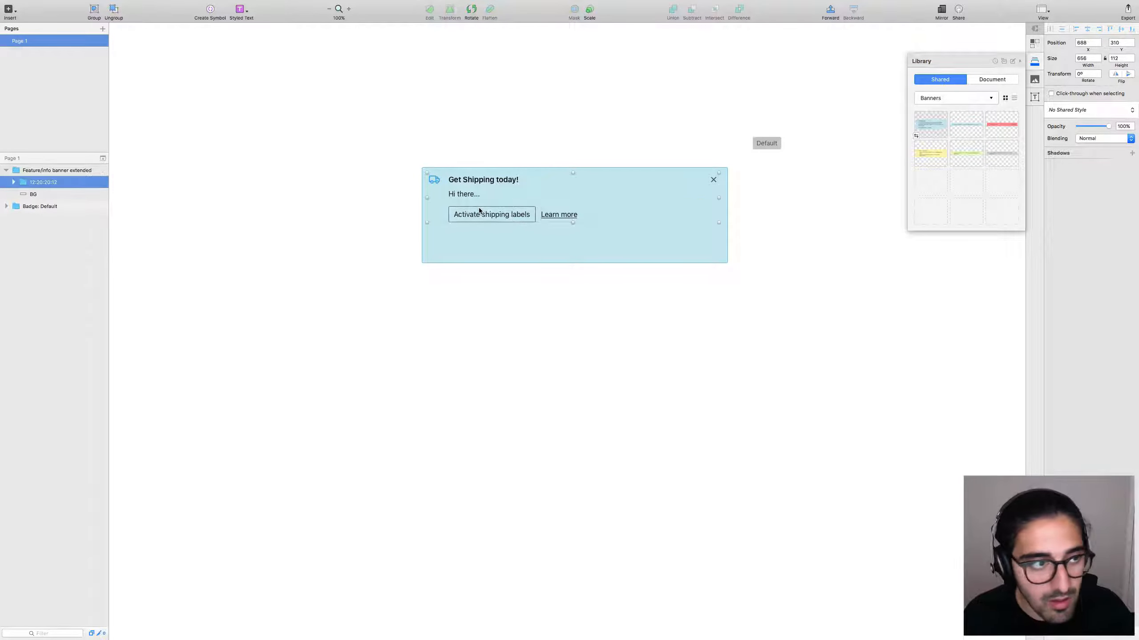
key("Escape")
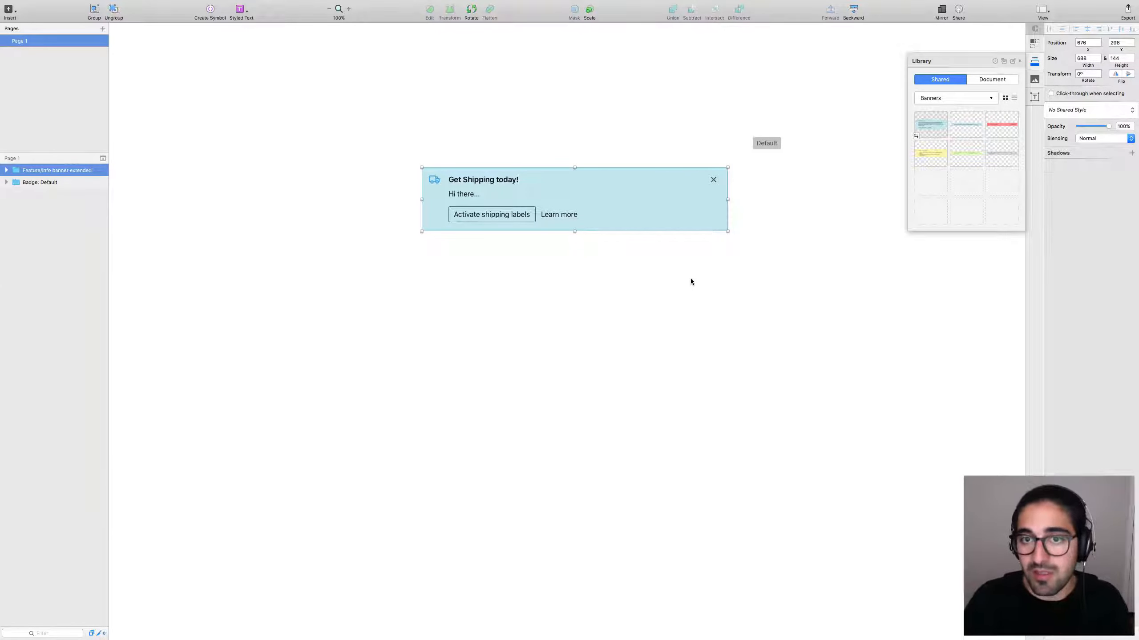
key("Escape")
left_click_drag(502, 235, 712, 270)
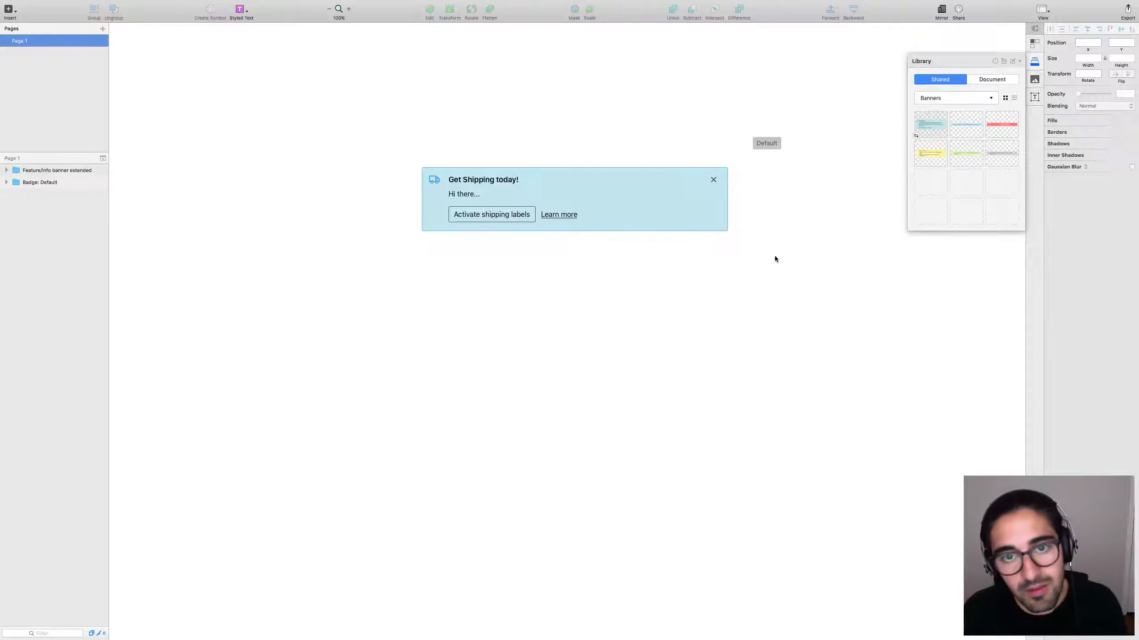
key("ctrl+Left")
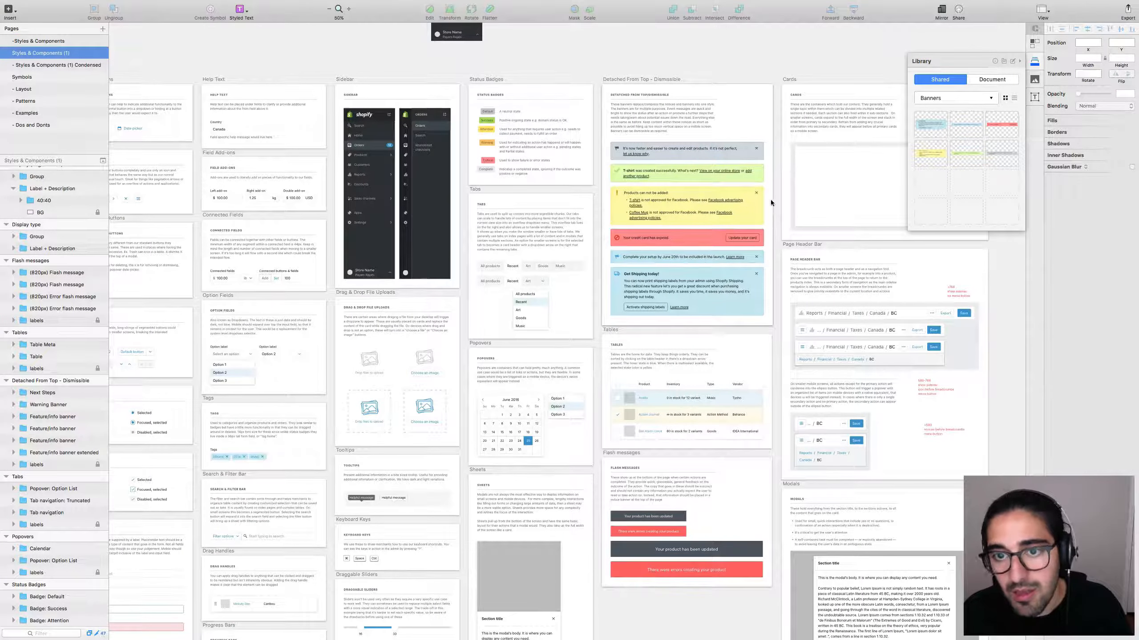
Give the Get Shipping banner background a light teal D1EBE8 fill.
scroll(772, 258, "up", 2)
left_click(652, 304)
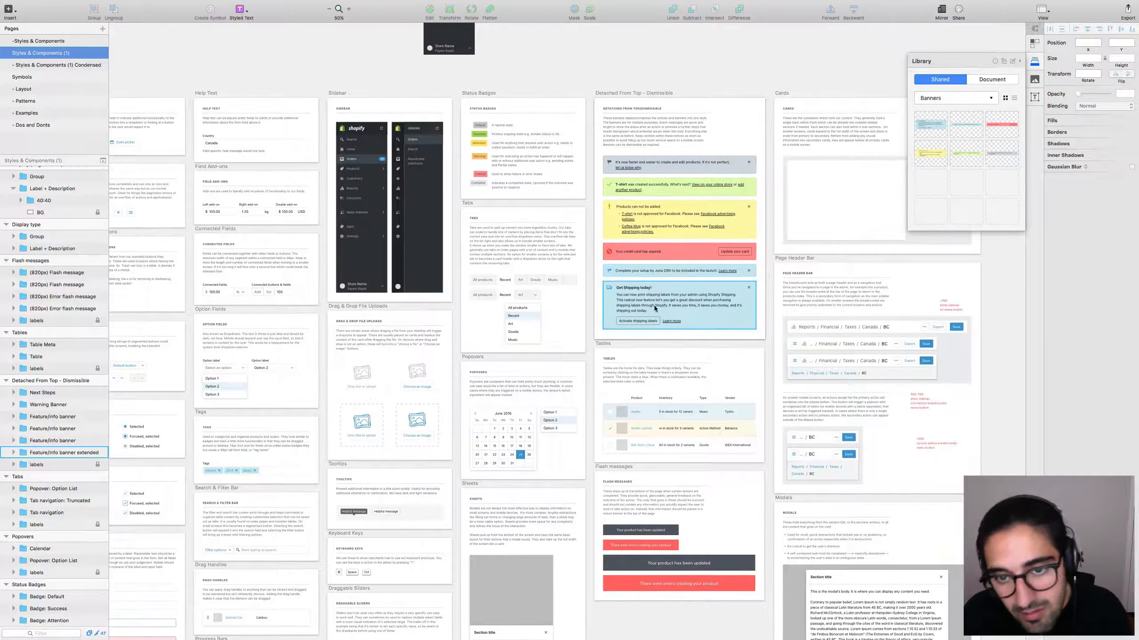
double_click(752, 319)
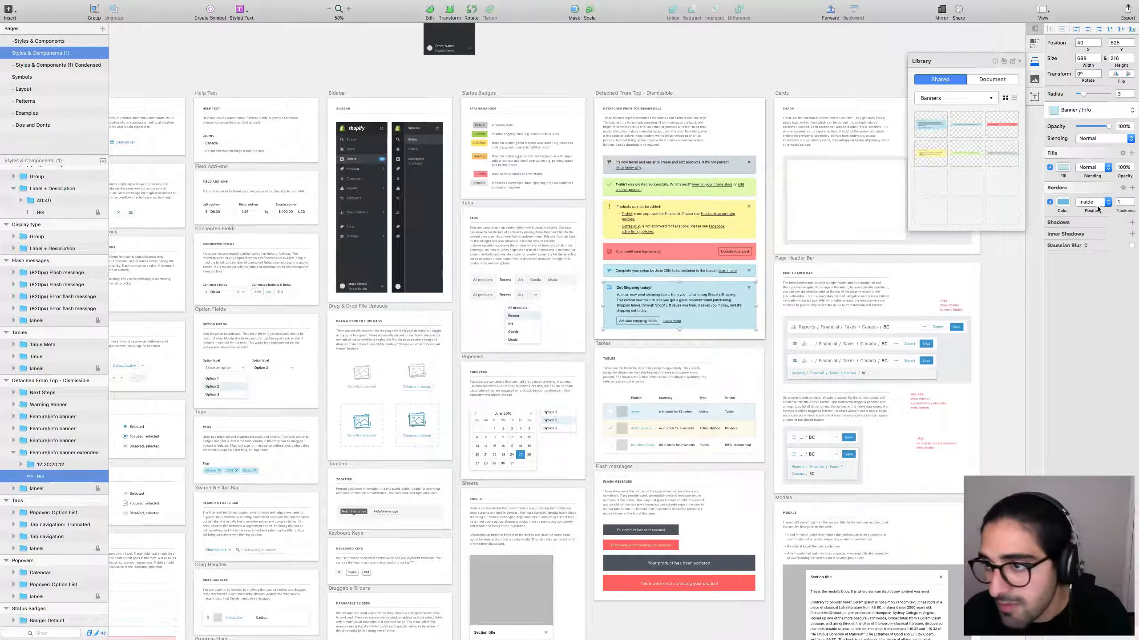
left_click(1063, 168)
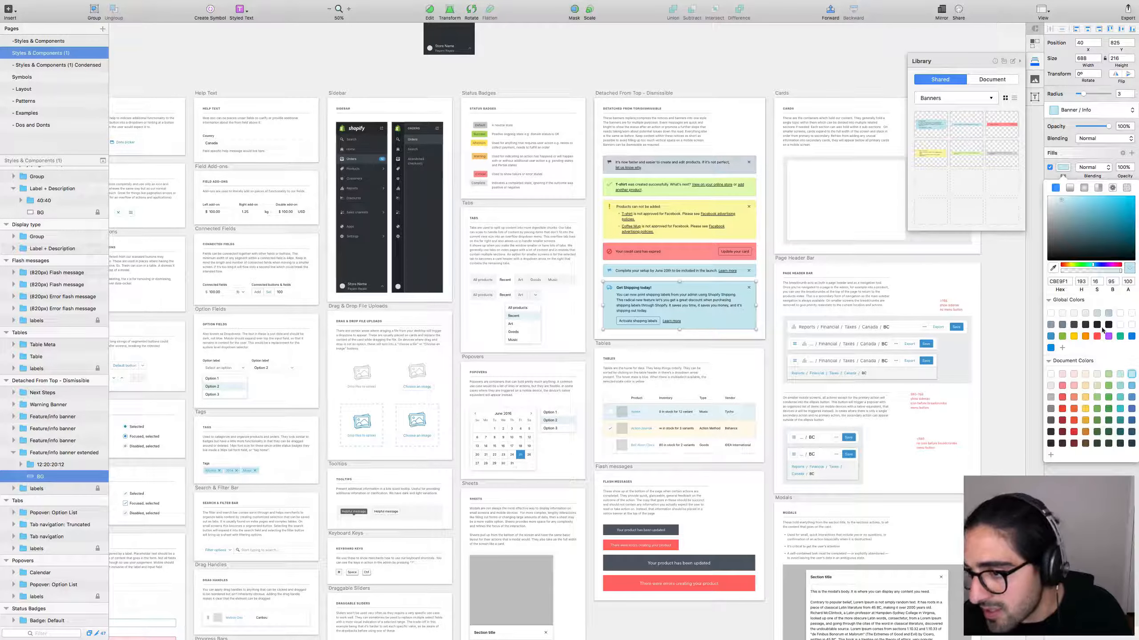
left_click(1050, 348)
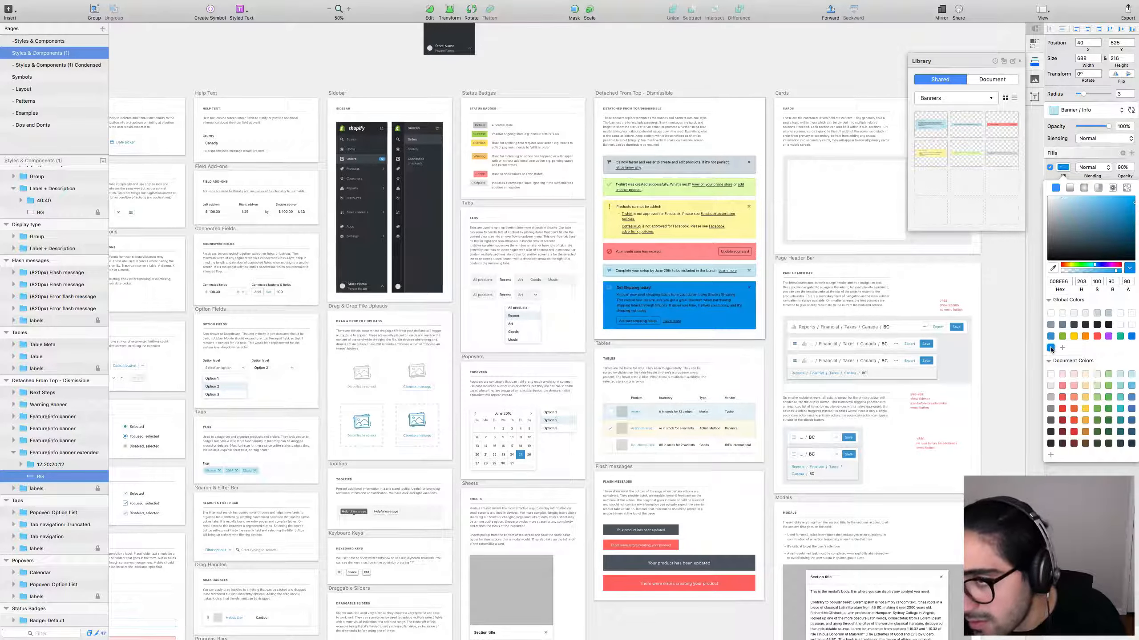
key("super+z")
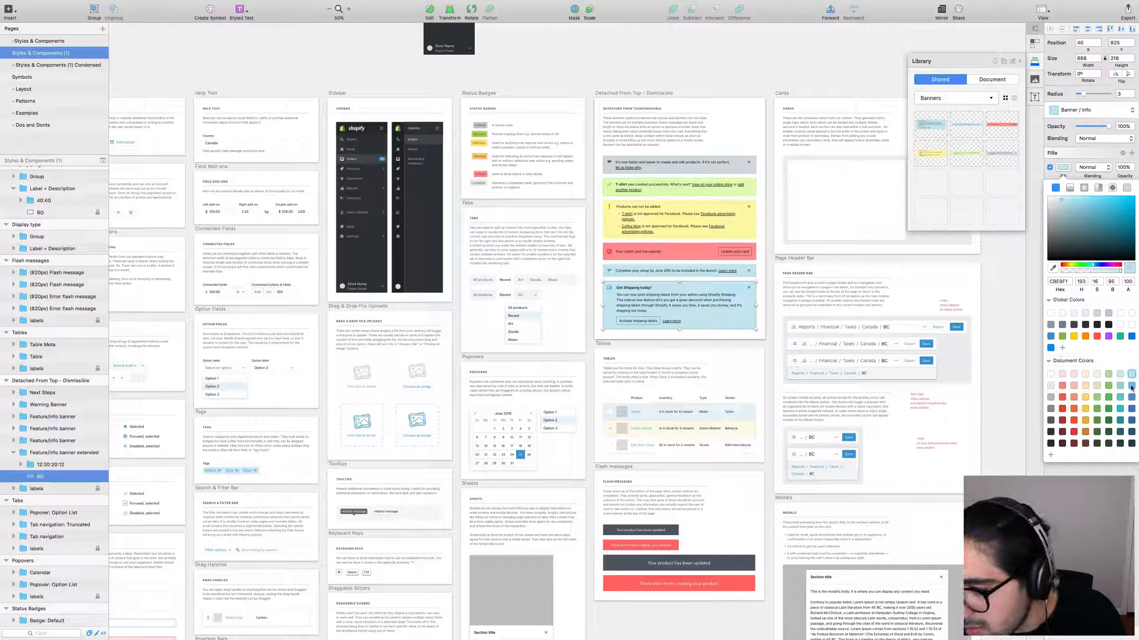
left_click(1120, 376)
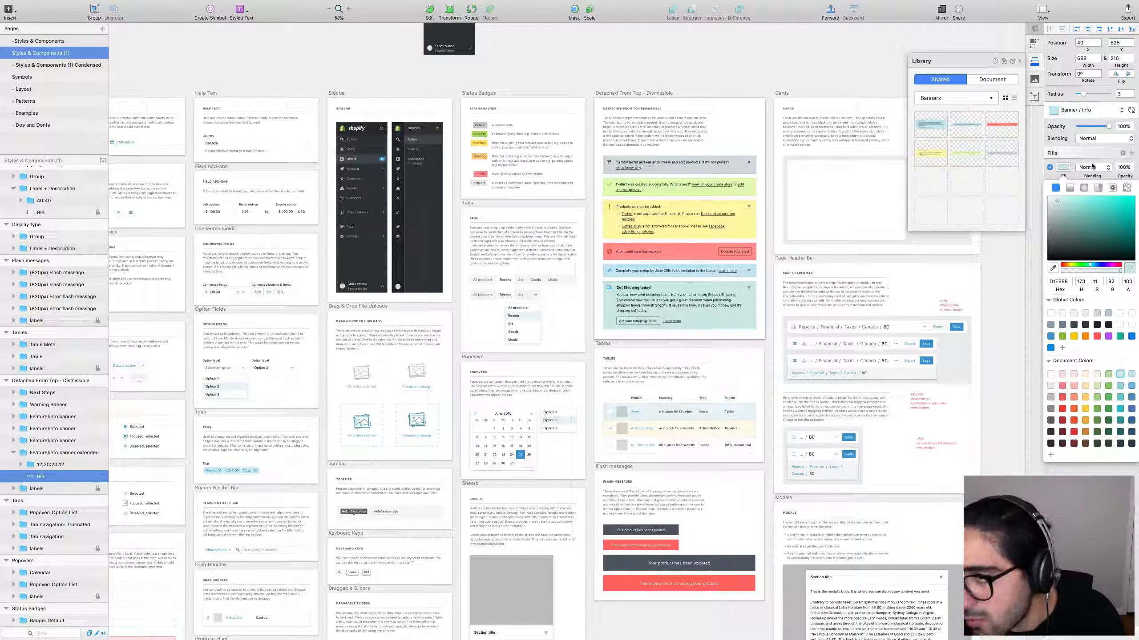
left_click(1073, 181)
Set the banner border colour to light teal A2D9DB.
left_click(1063, 202)
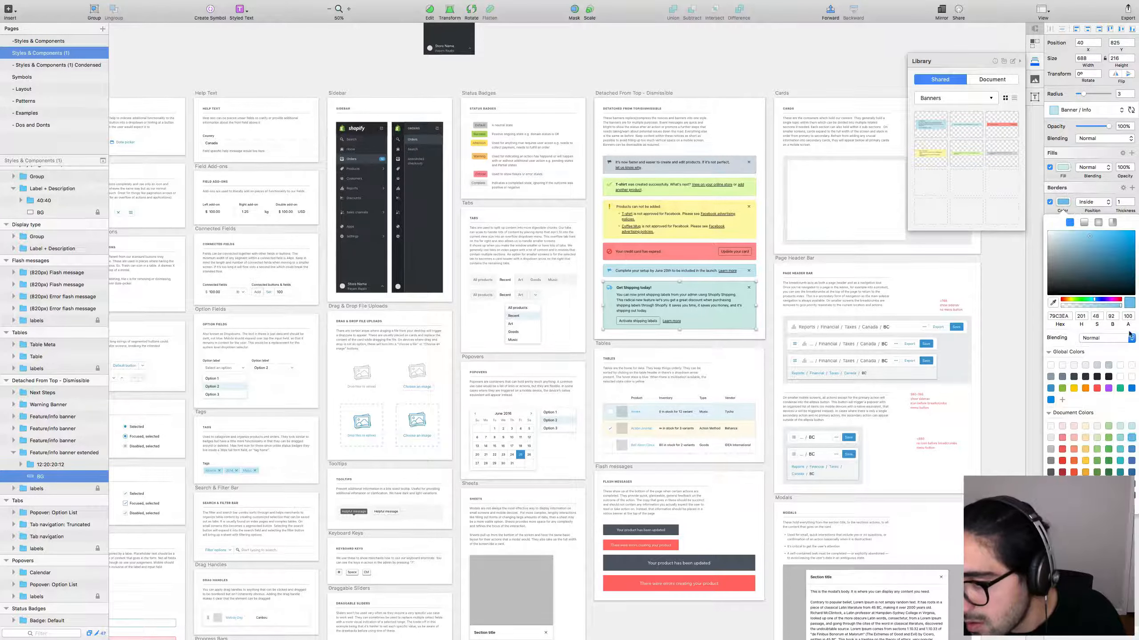
left_click(1120, 437)
left_click(768, 294)
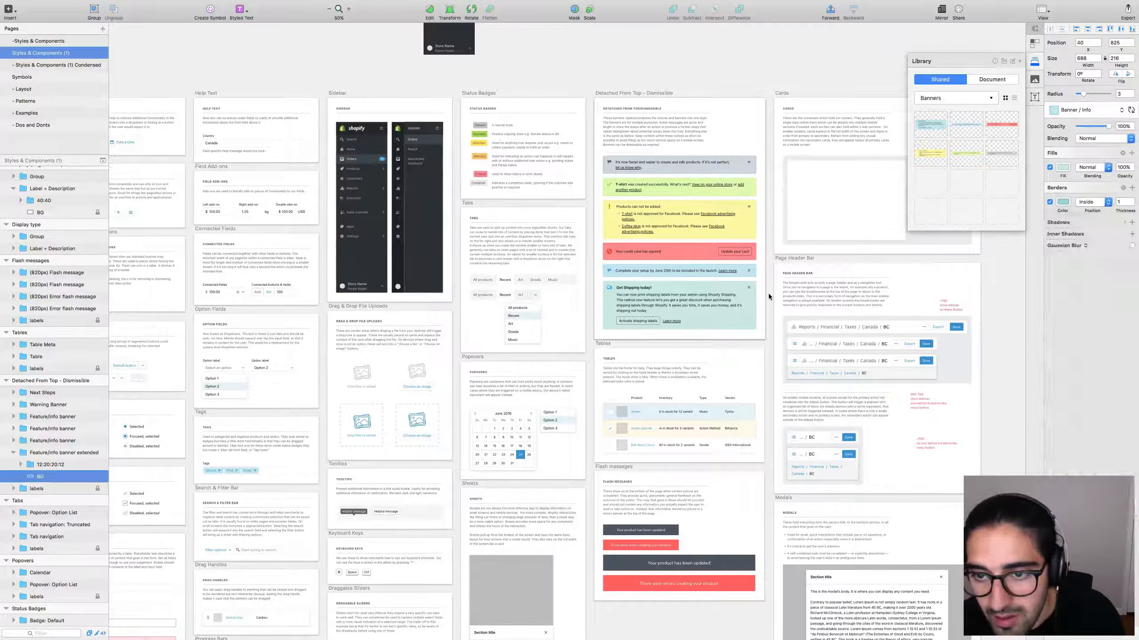
left_click(767, 298)
left_click(735, 306)
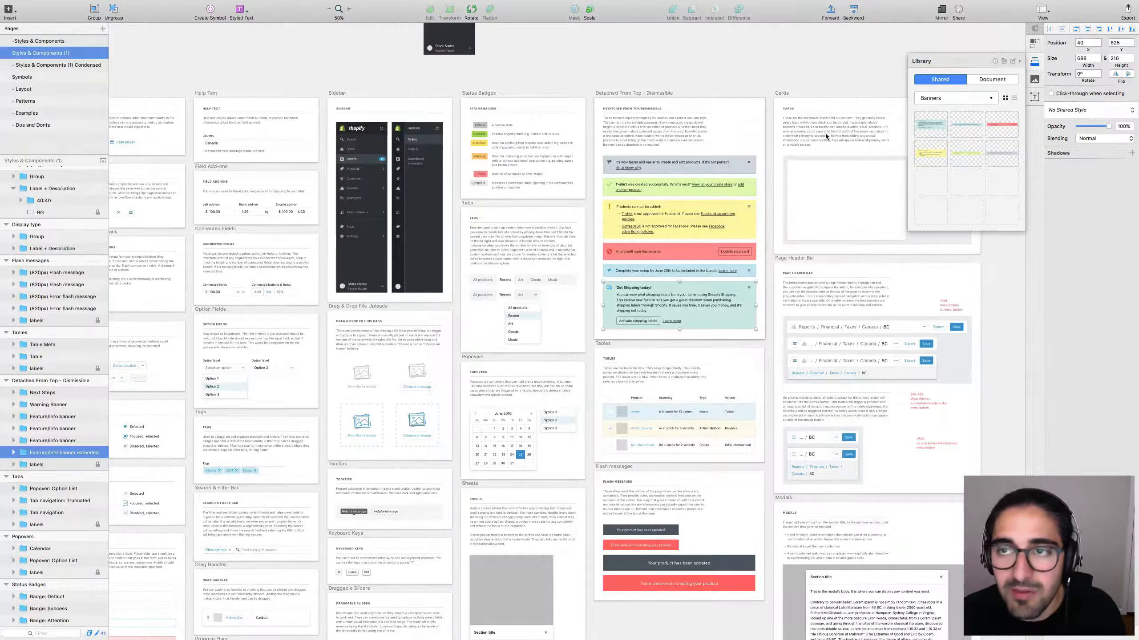
key("ctrl+Right")
Update the placed banner to the library's new teal version.
left_click_drag(698, 138, 414, 309)
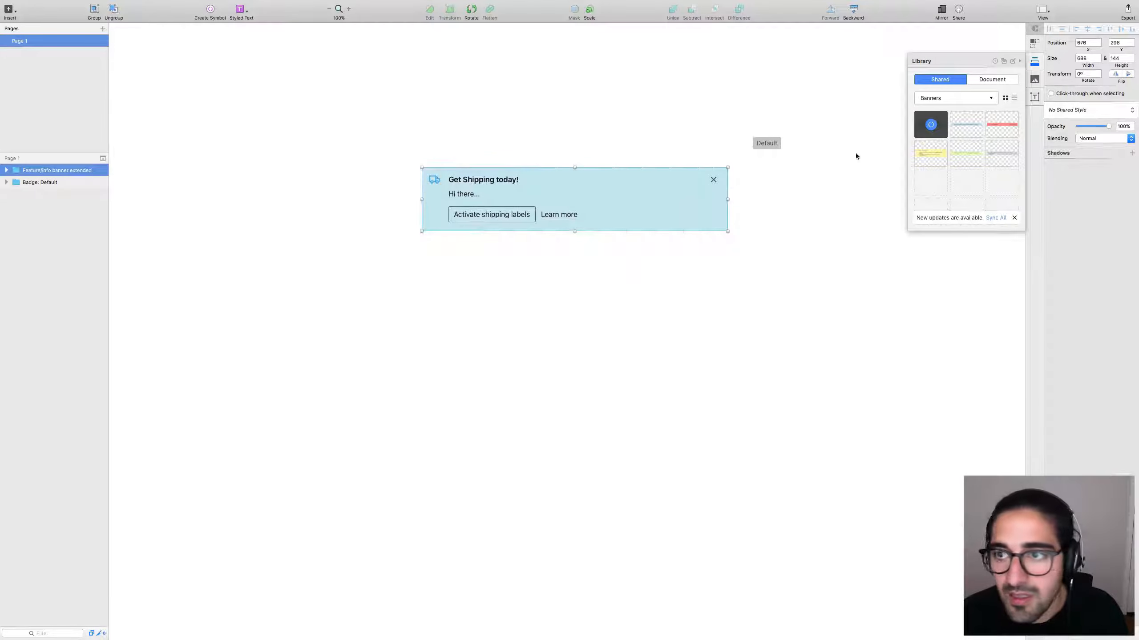
left_click(931, 125)
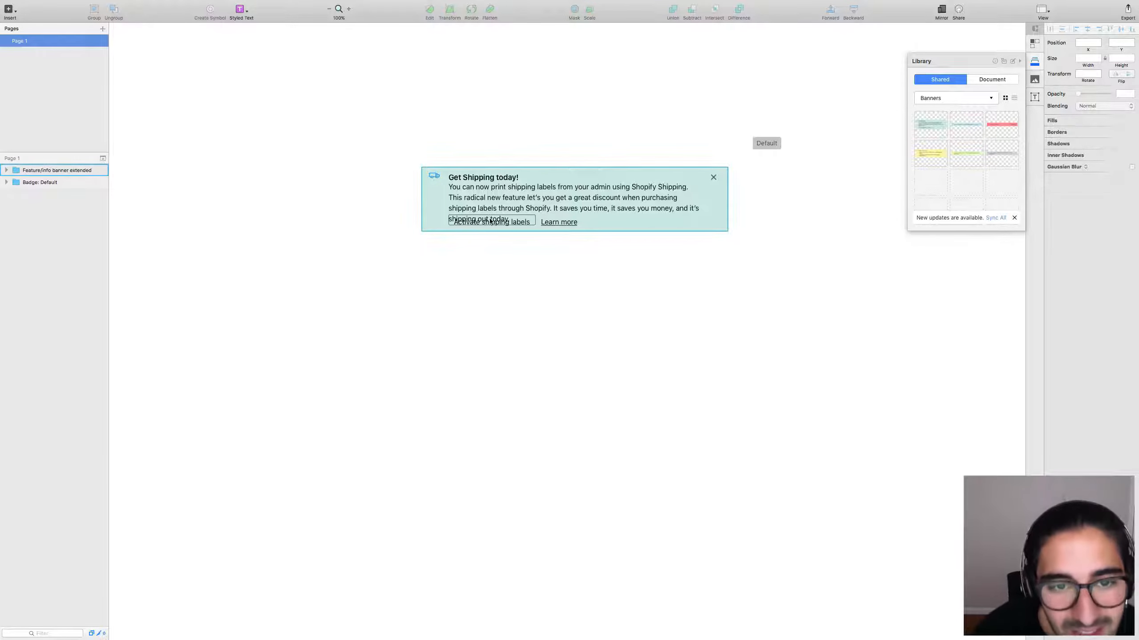
left_click_drag(421, 282, 704, 135)
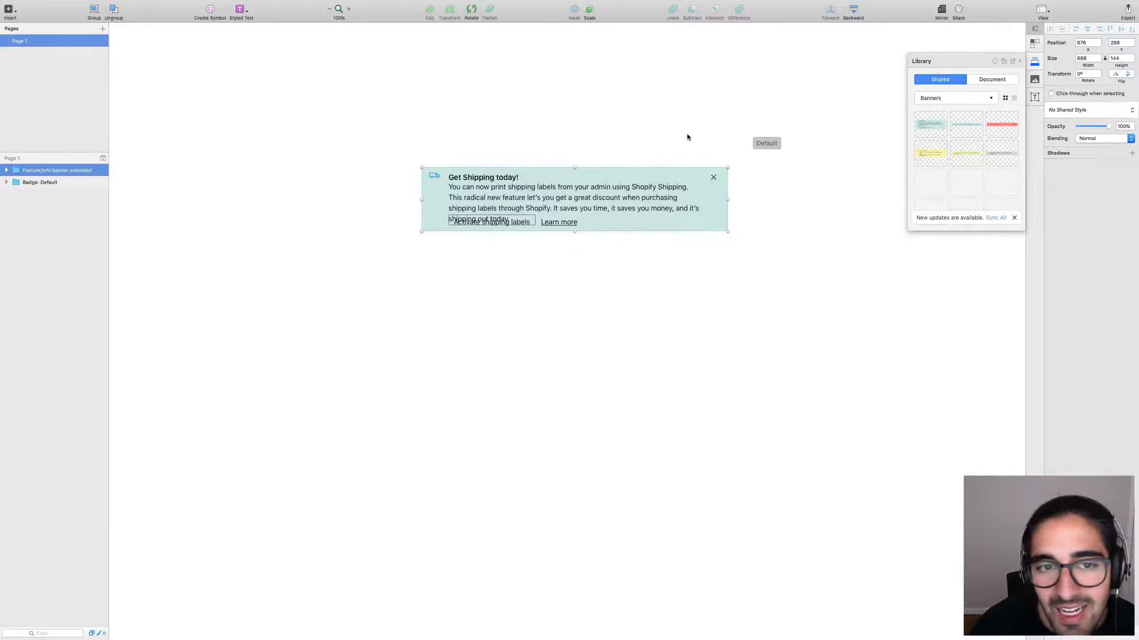
left_click(574, 134)
Delete the banner and the Default badge from the test page.
left_click_drag(394, 121, 797, 240)
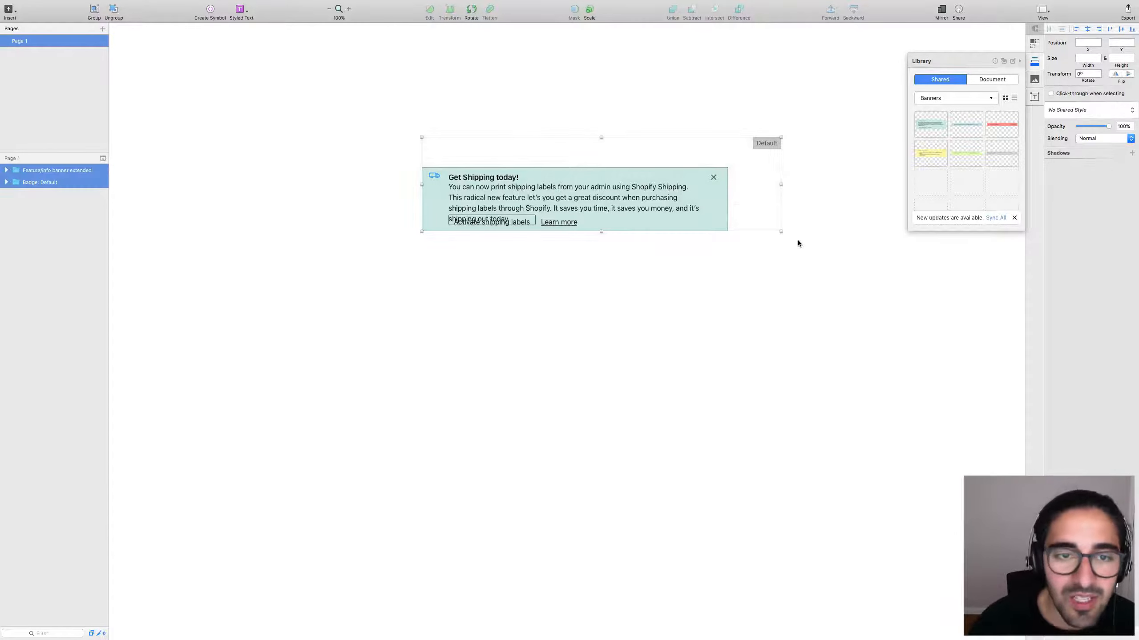
key("Delete")
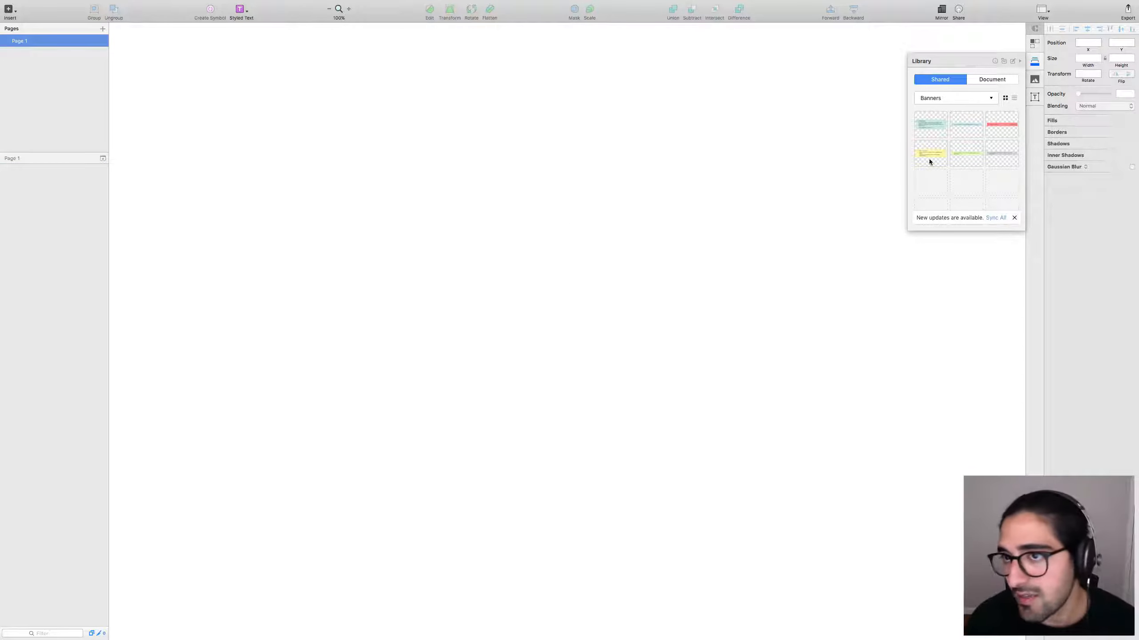
left_click(999, 218)
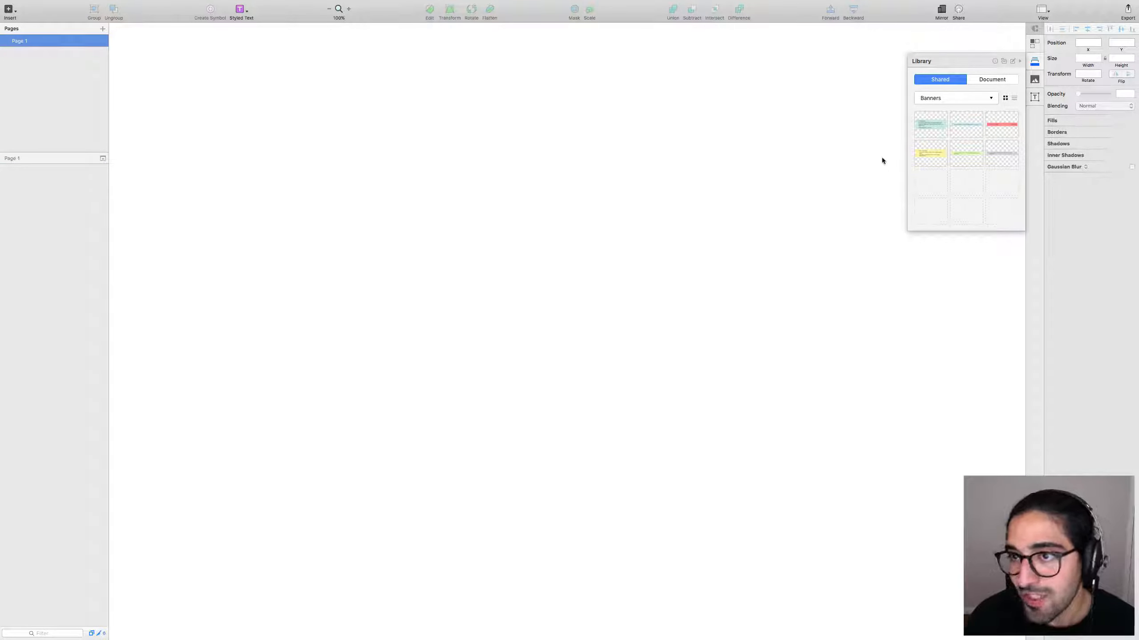
key("ctrl+Left")
left_click(768, 255)
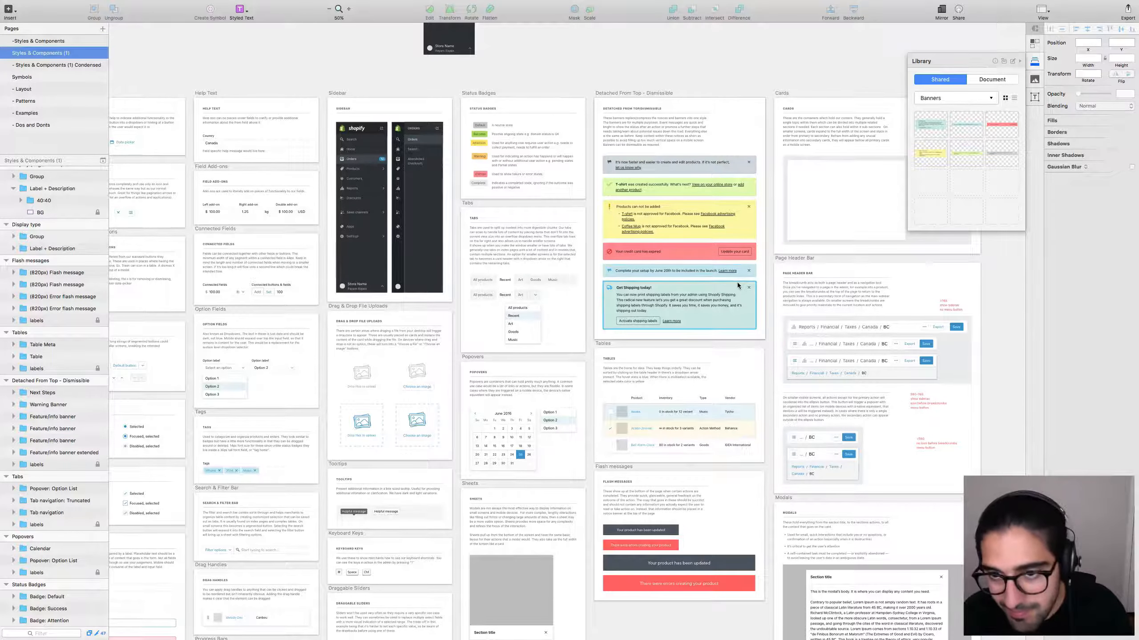
double_click(726, 310)
left_click(1070, 113)
left_click(1068, 115)
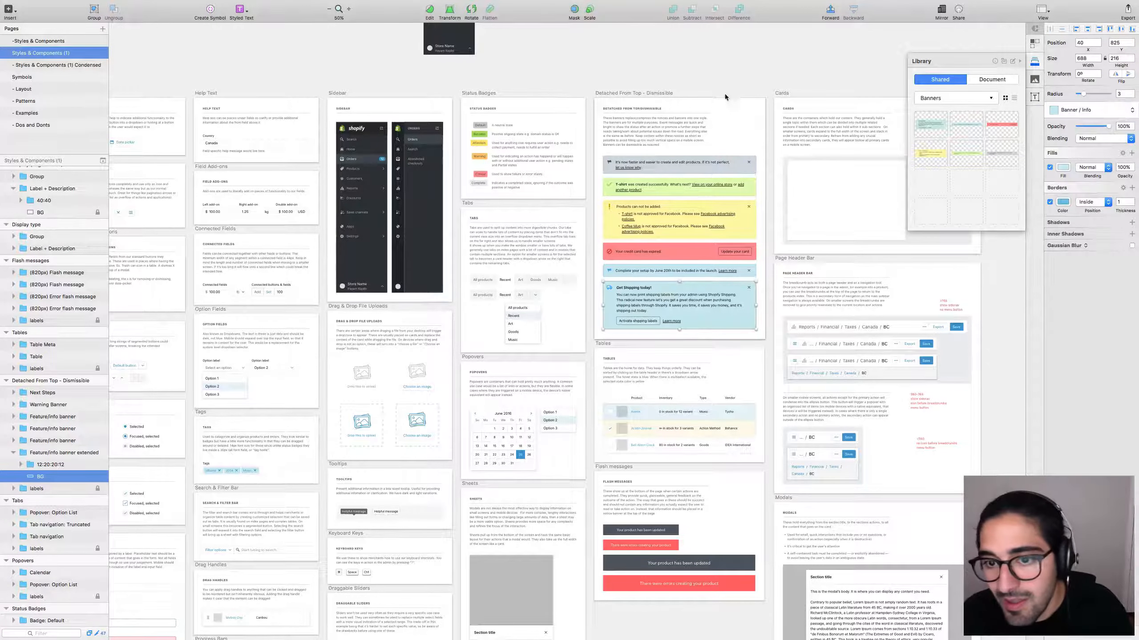
left_click(751, 82)
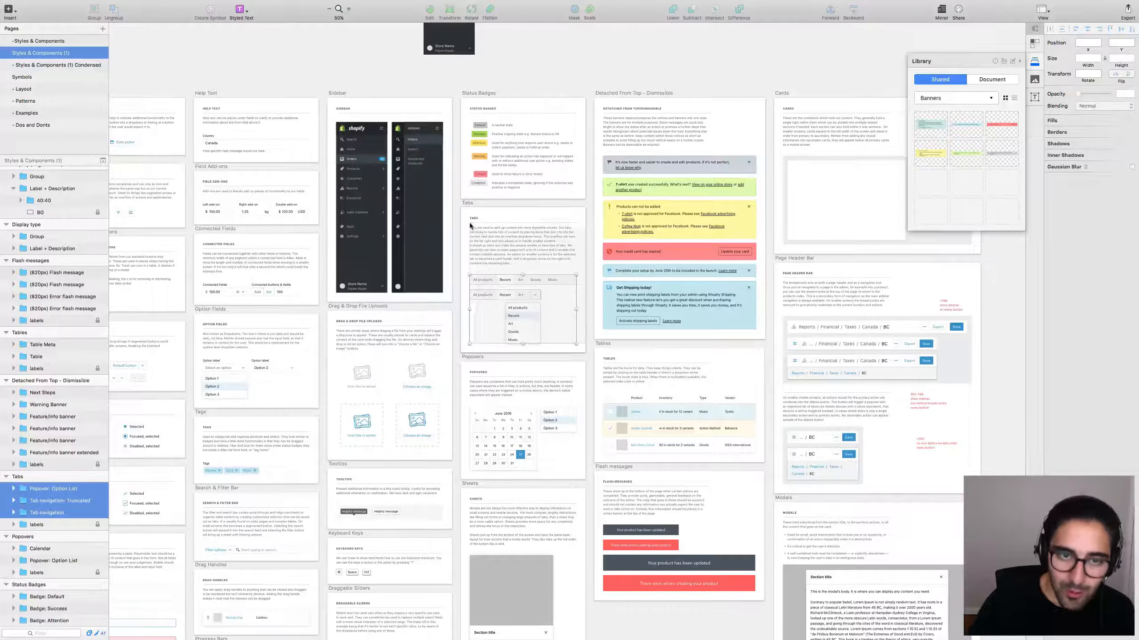
left_click(468, 269)
left_click_drag(463, 274, 583, 340)
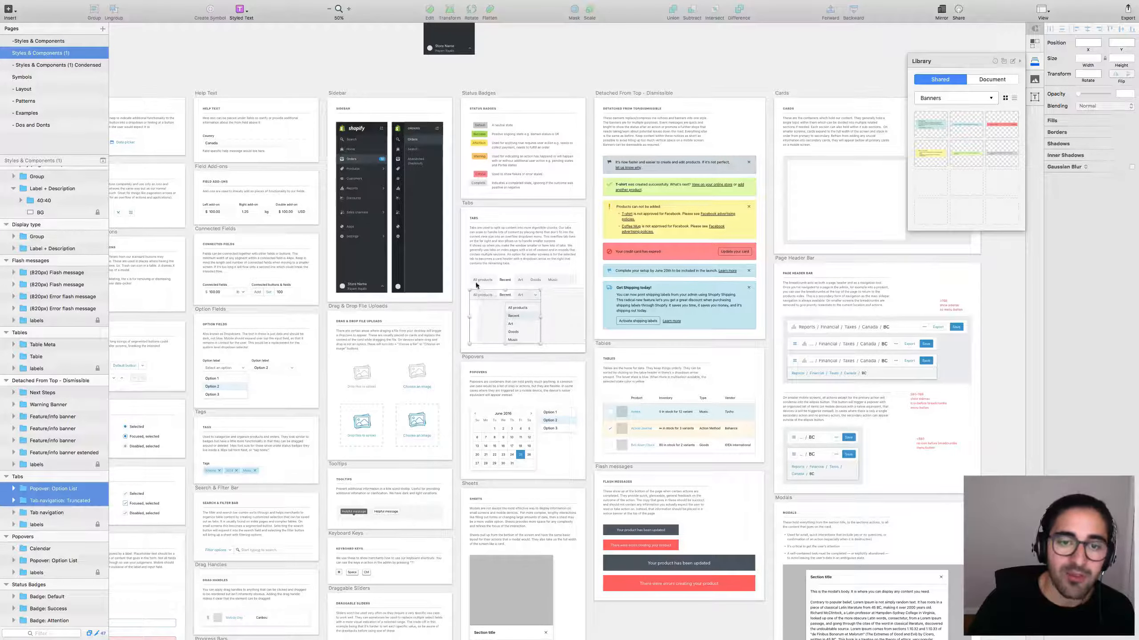
left_click(469, 270)
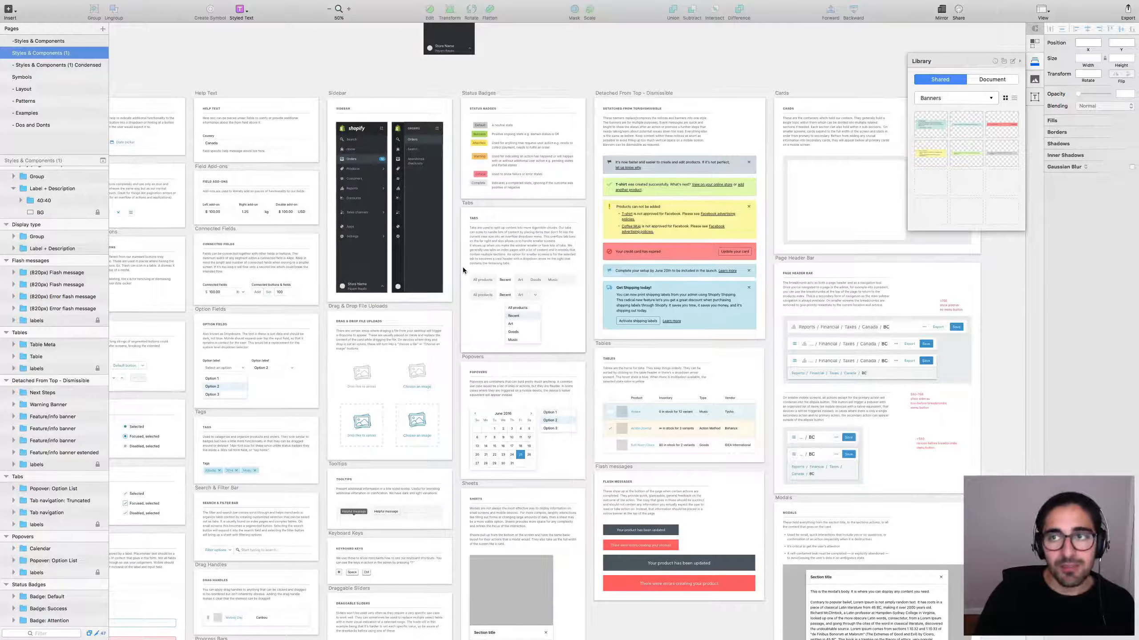
left_click(681, 305)
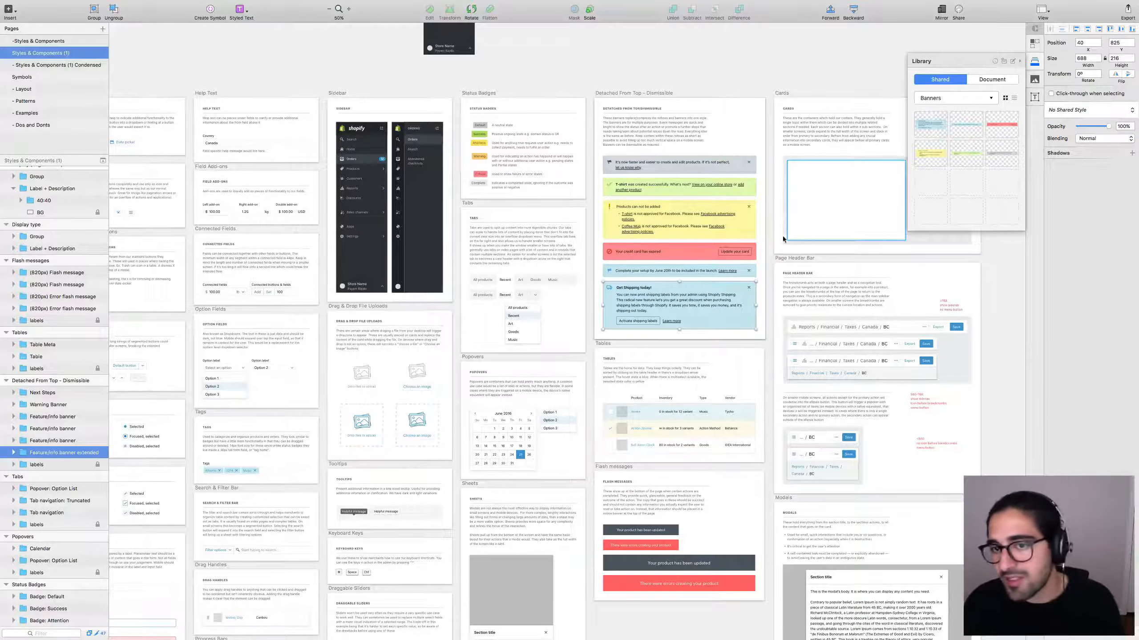
left_click(769, 233)
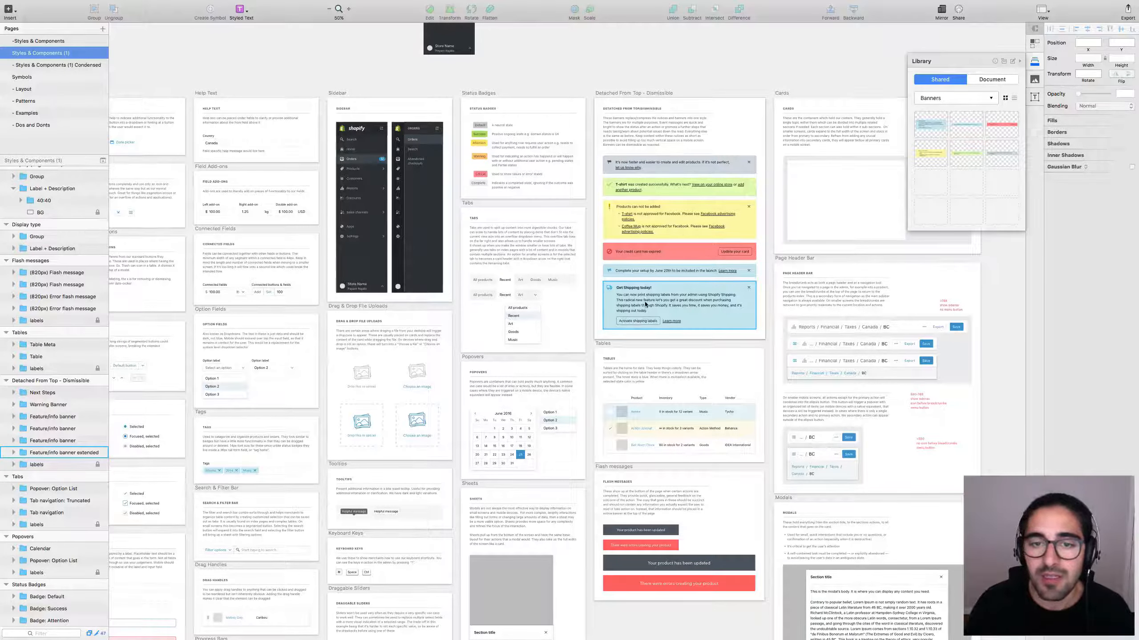
left_click(600, 289)
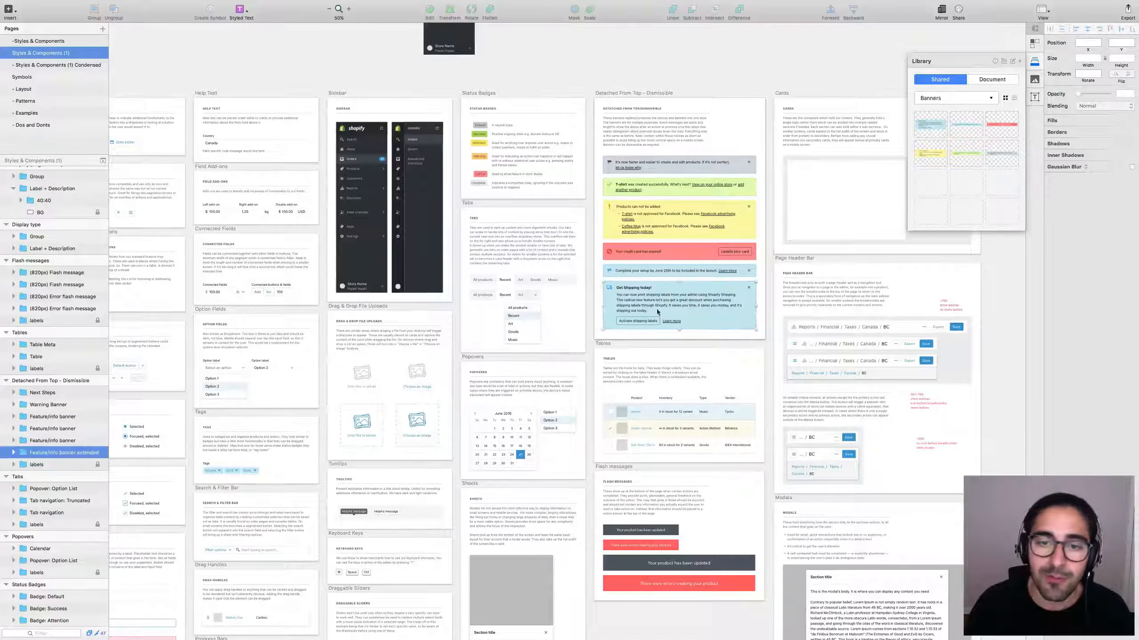
left_click(762, 317)
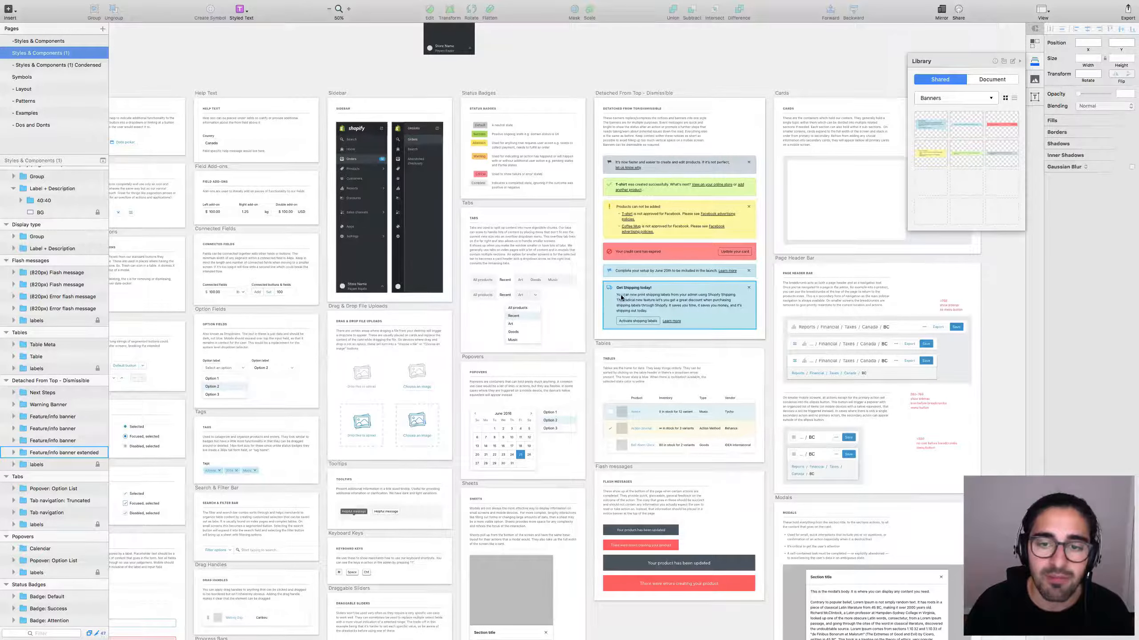
key("z")
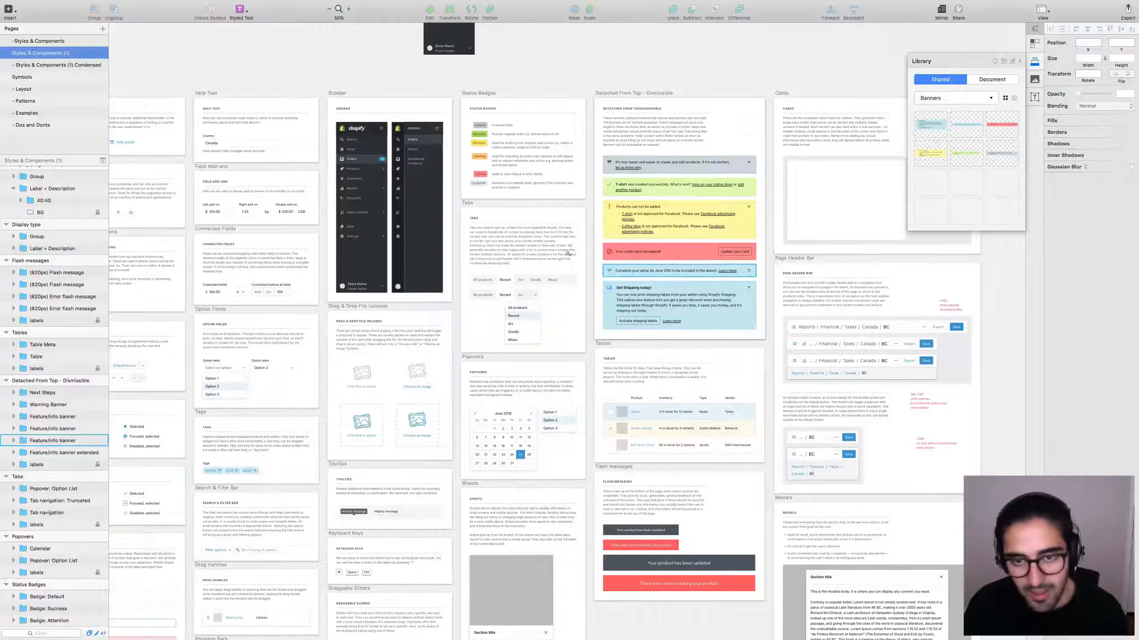
left_click_drag(587, 261, 745, 348)
scroll(618, 415, "left", 4)
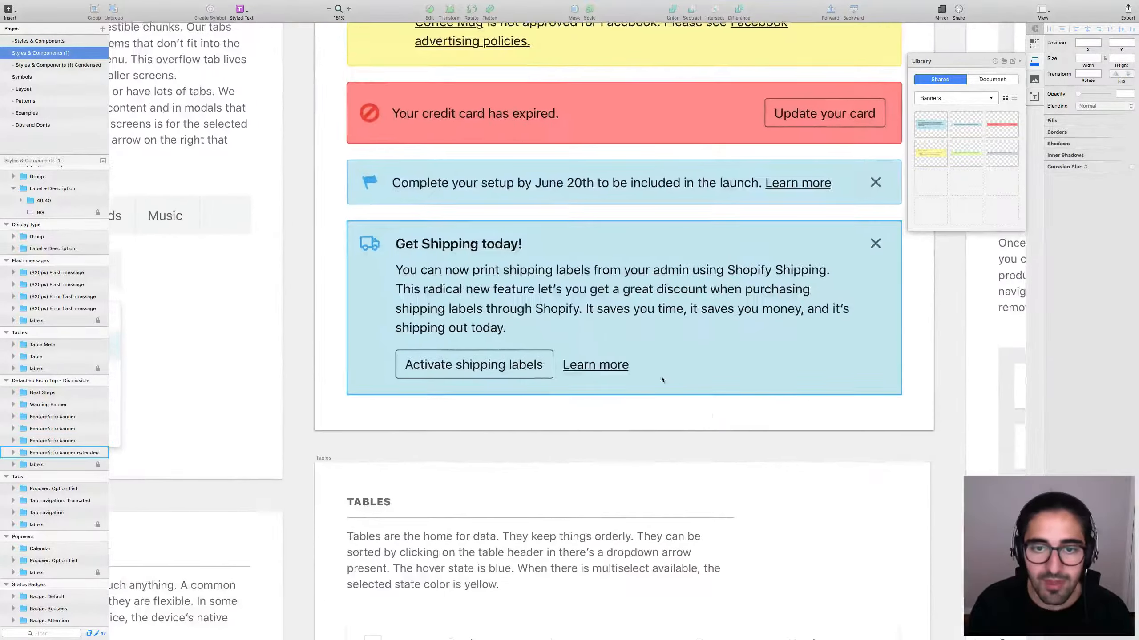
left_click(588, 307)
left_click(1094, 92)
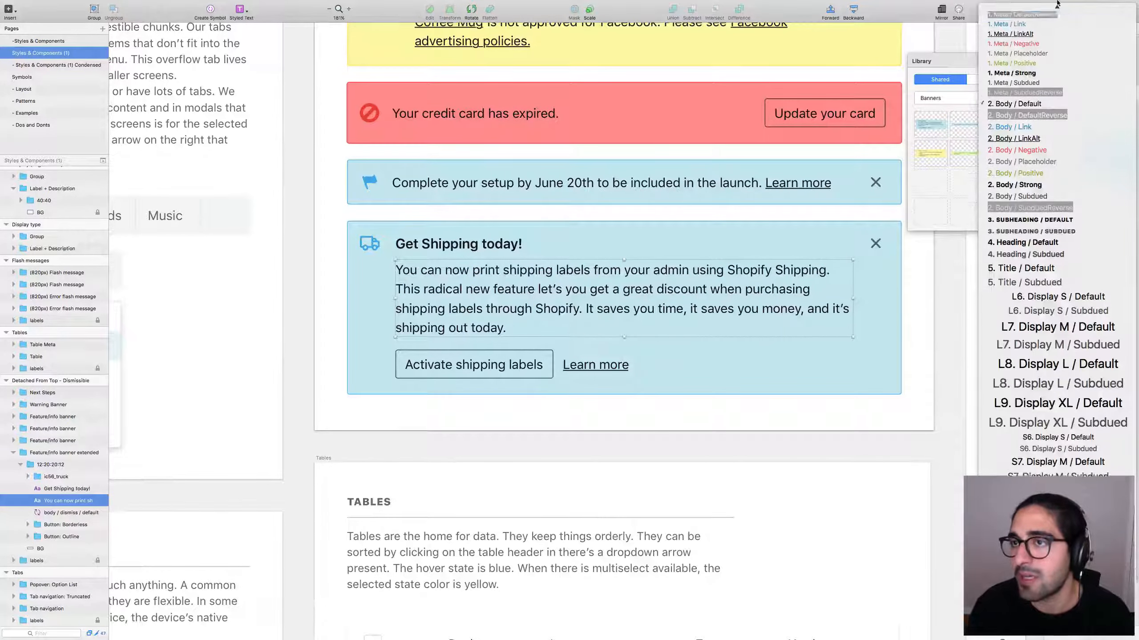
left_click(1017, 32)
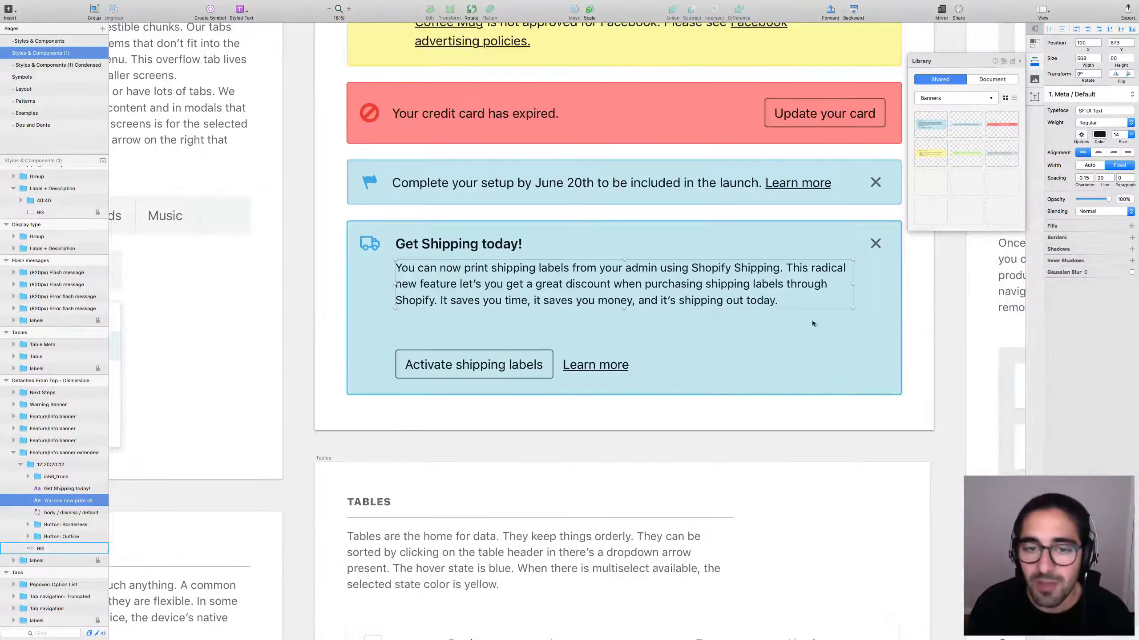
key("super+z")
left_click(913, 333)
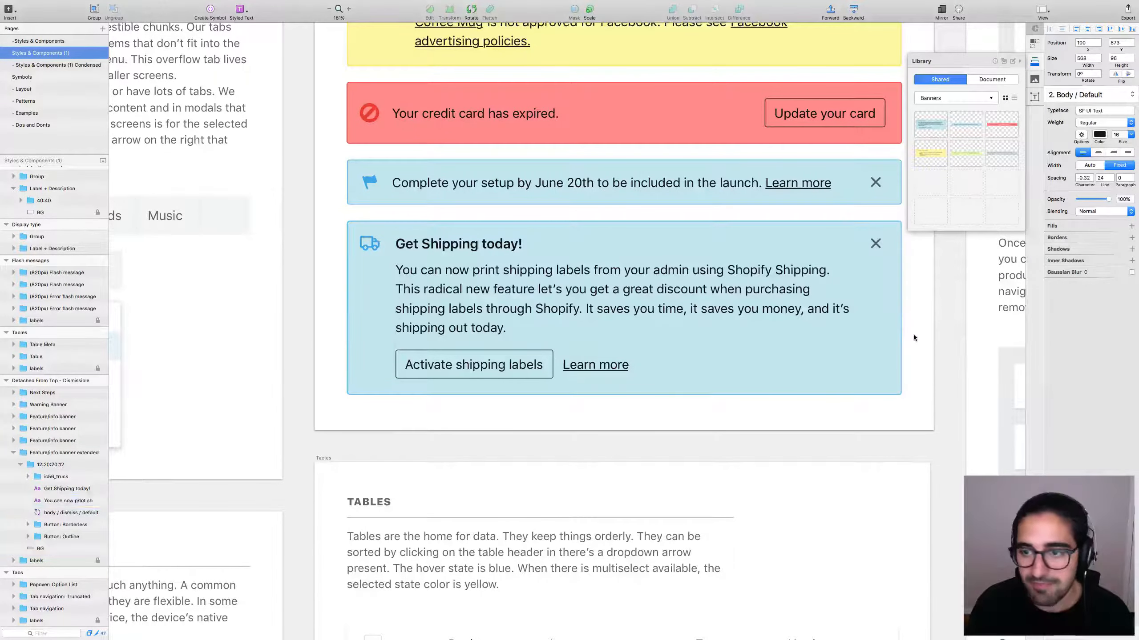
scroll(913, 334, "down", 10)
scroll(721, 326, "up", 1)
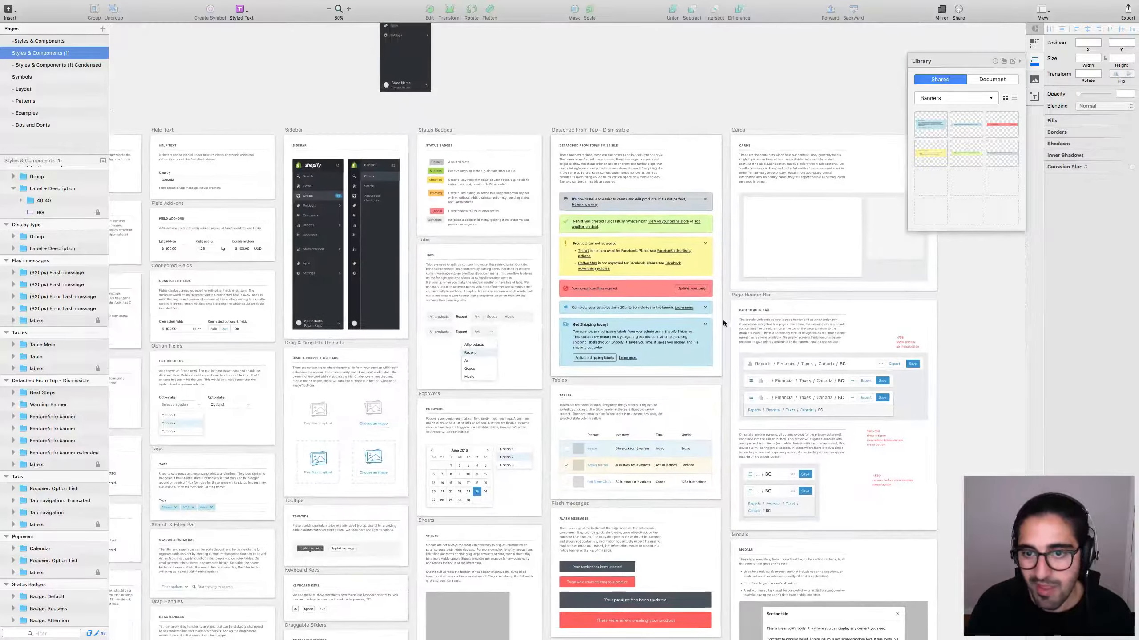
scroll(721, 321, "up", 2)
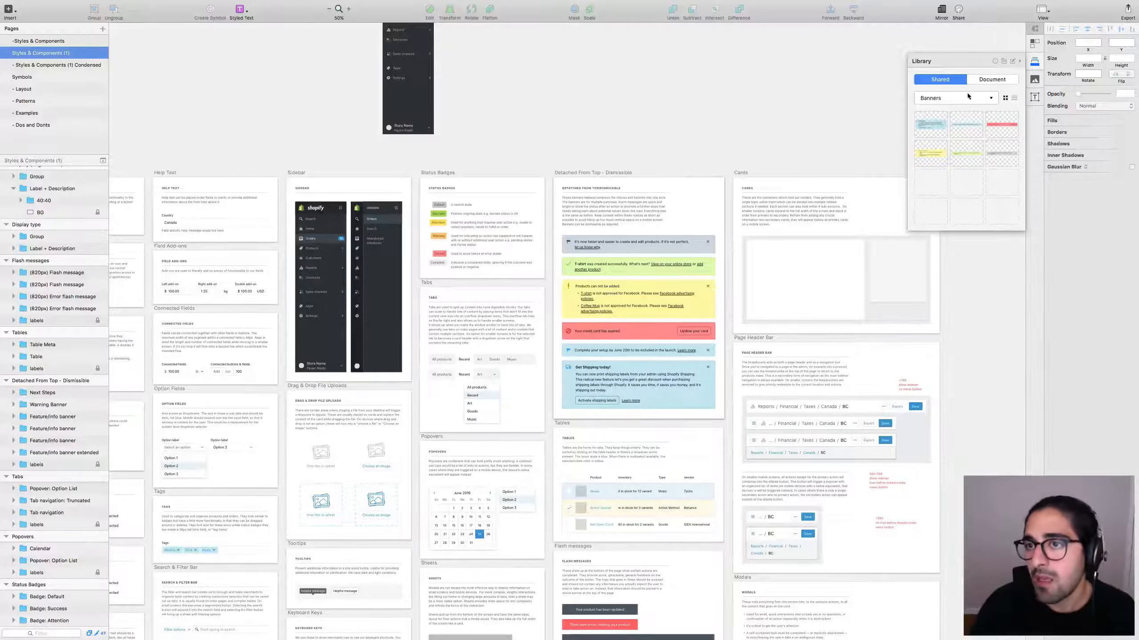
Create a Popovers library category and add the Calendar popover to it.
scroll(707, 443, "down", 5)
scroll(708, 444, "left", 3)
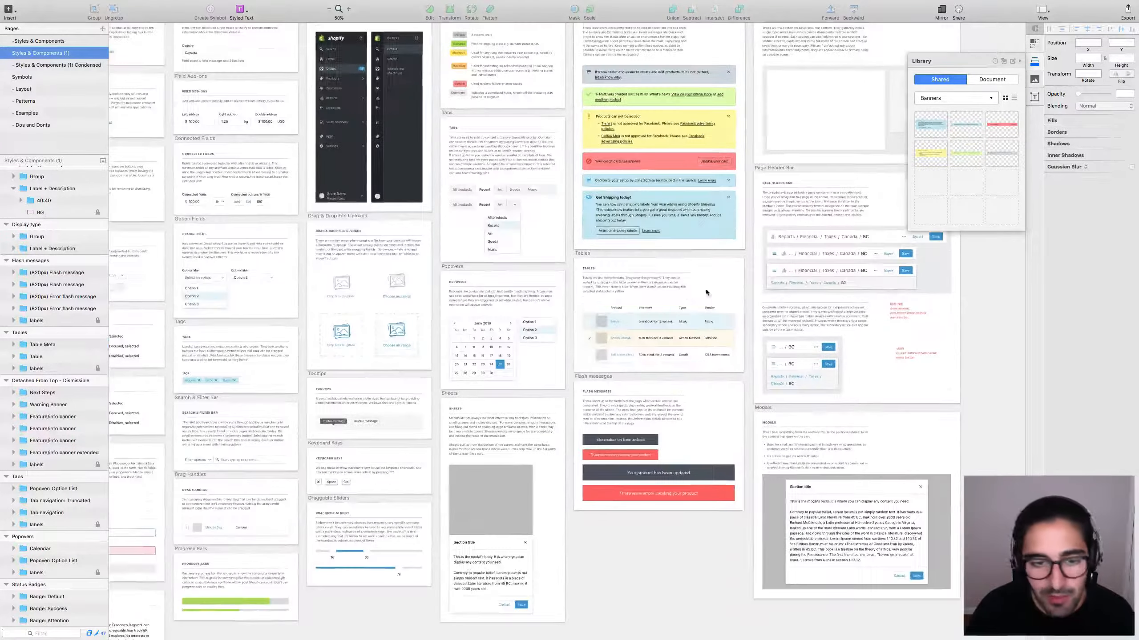
left_click(574, 307)
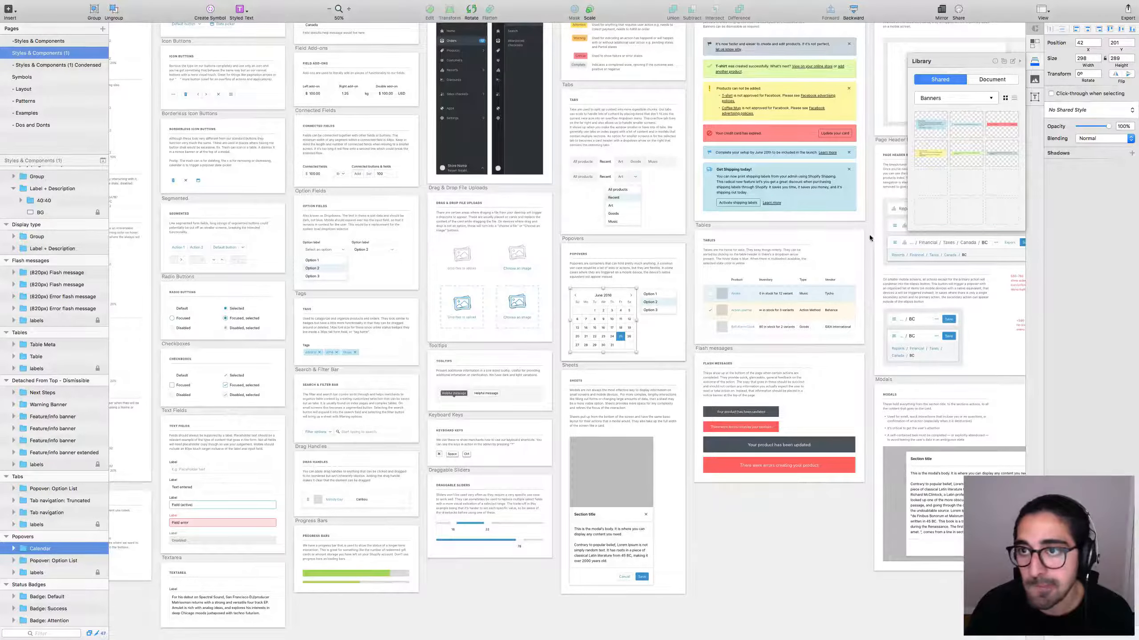
left_click(984, 103)
left_click(938, 146)
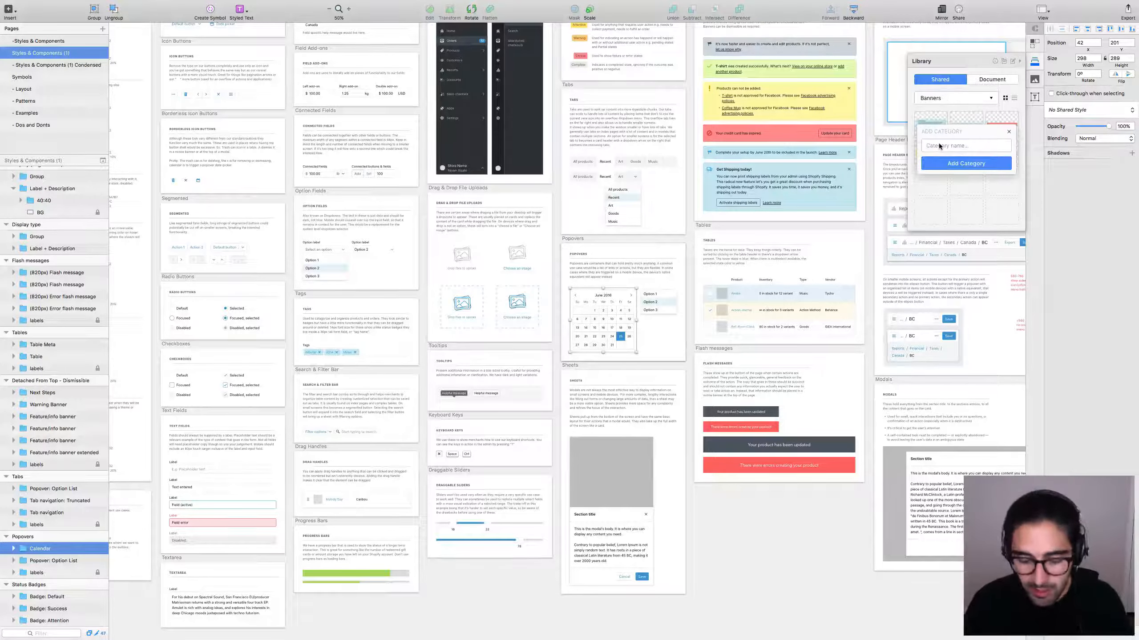
type("Popovers")
key("Return")
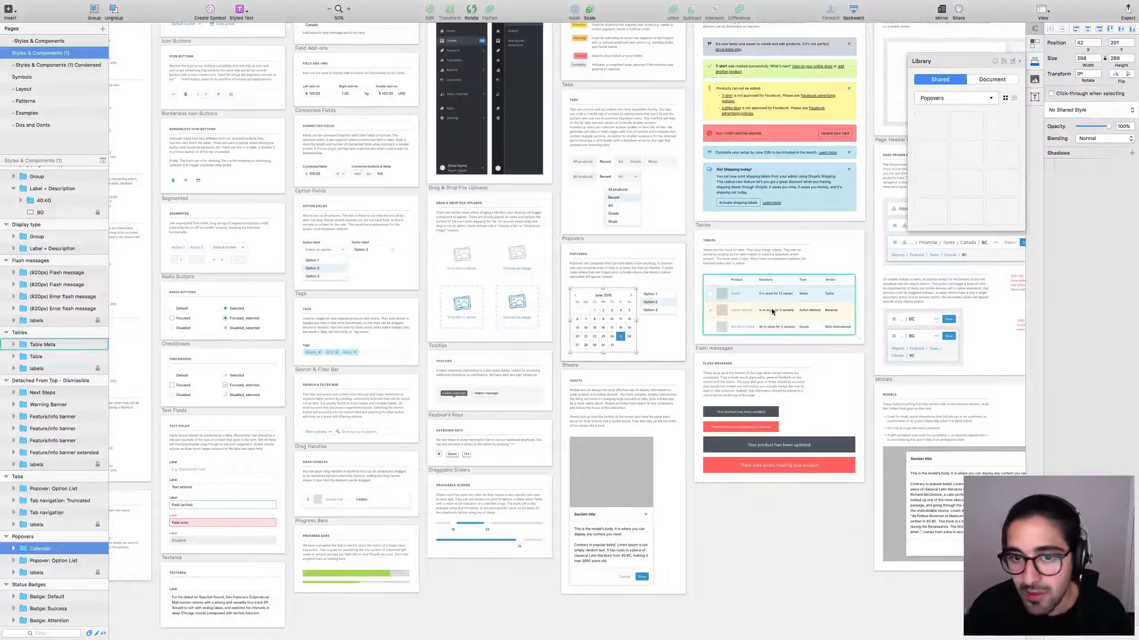
left_click(931, 126)
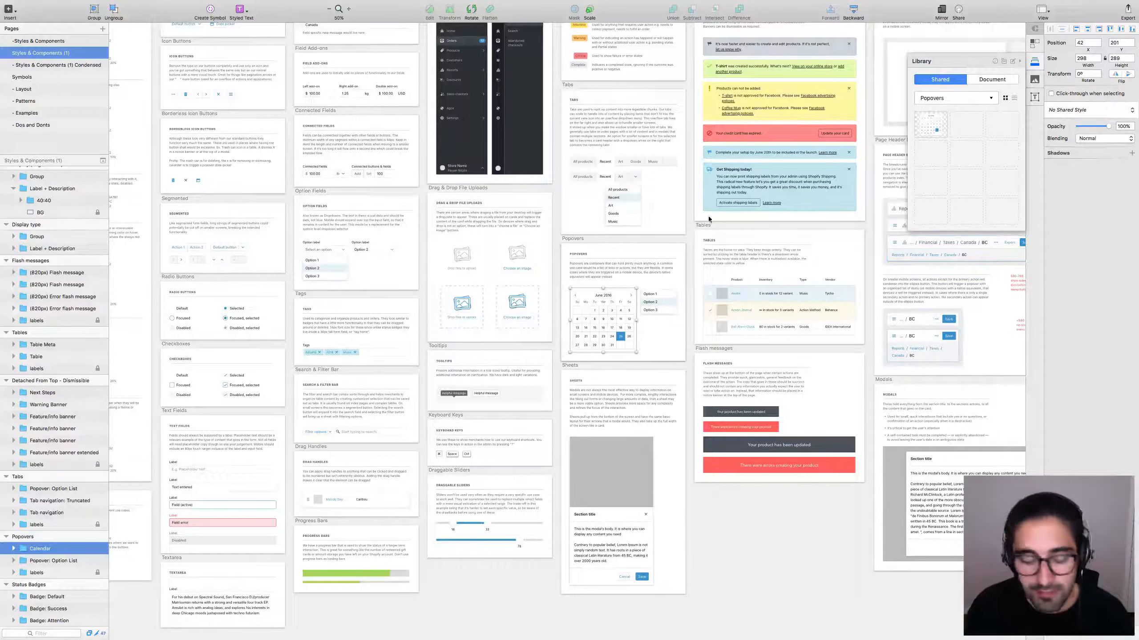
Add the Option List popover to the Popovers category.
left_click(691, 252)
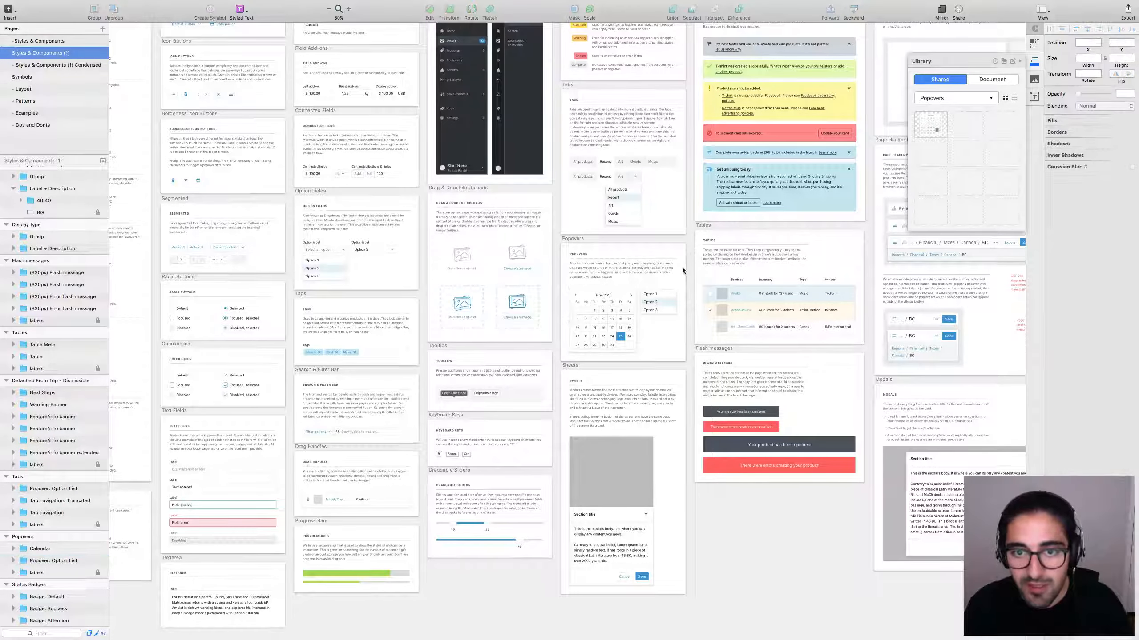
left_click(679, 294)
left_click(966, 126)
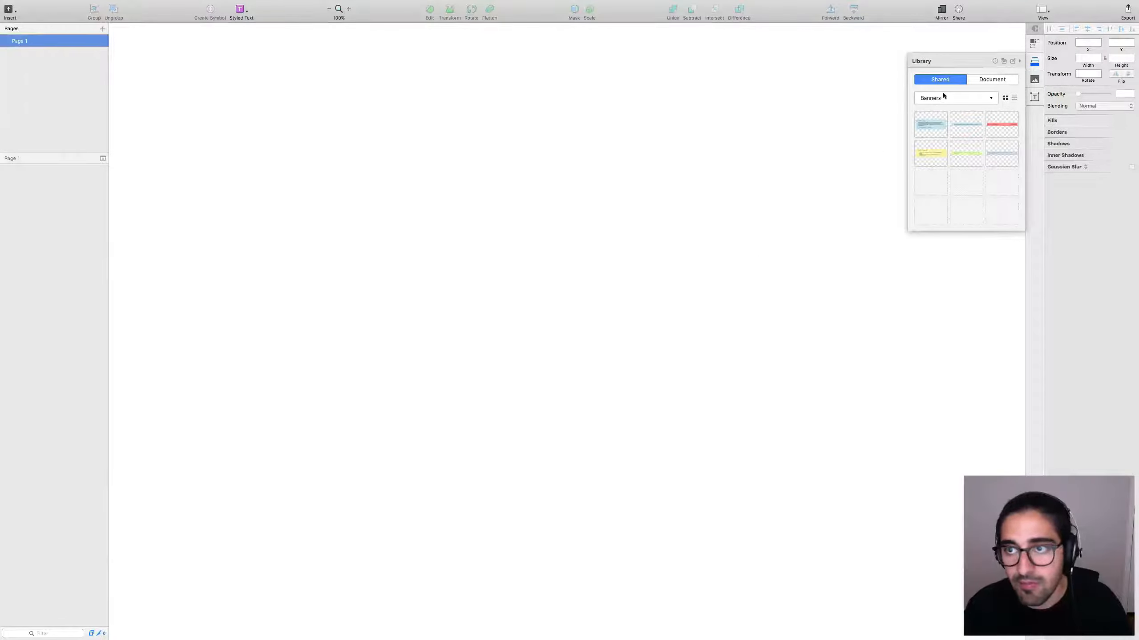
Switch the new document's Library panel to the Popovers category.
left_click(943, 97)
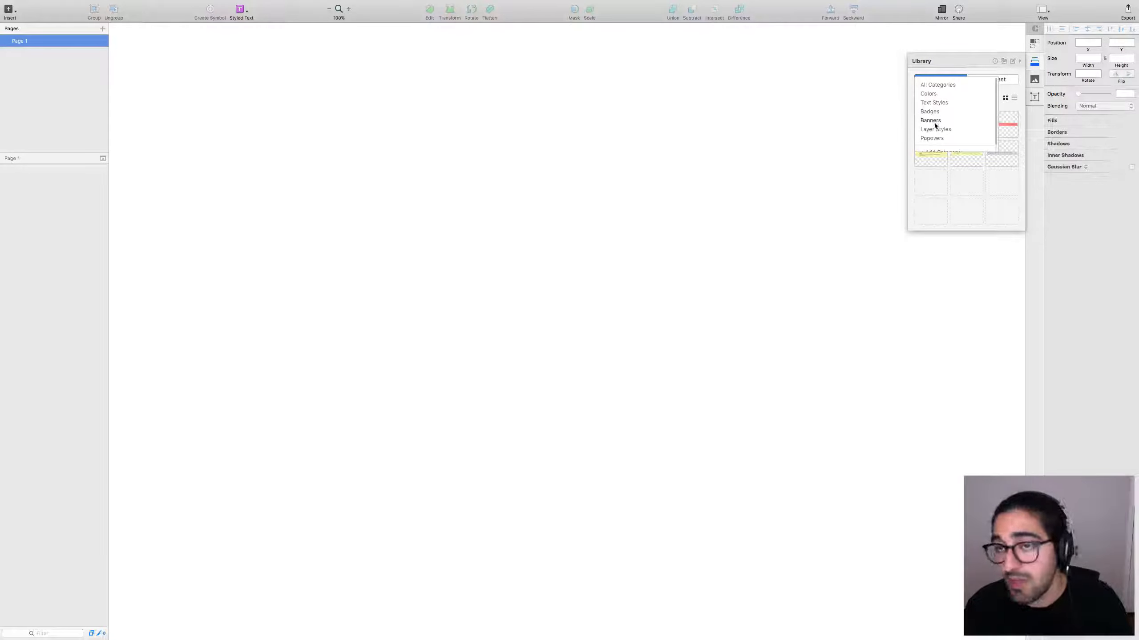
left_click(1020, 112)
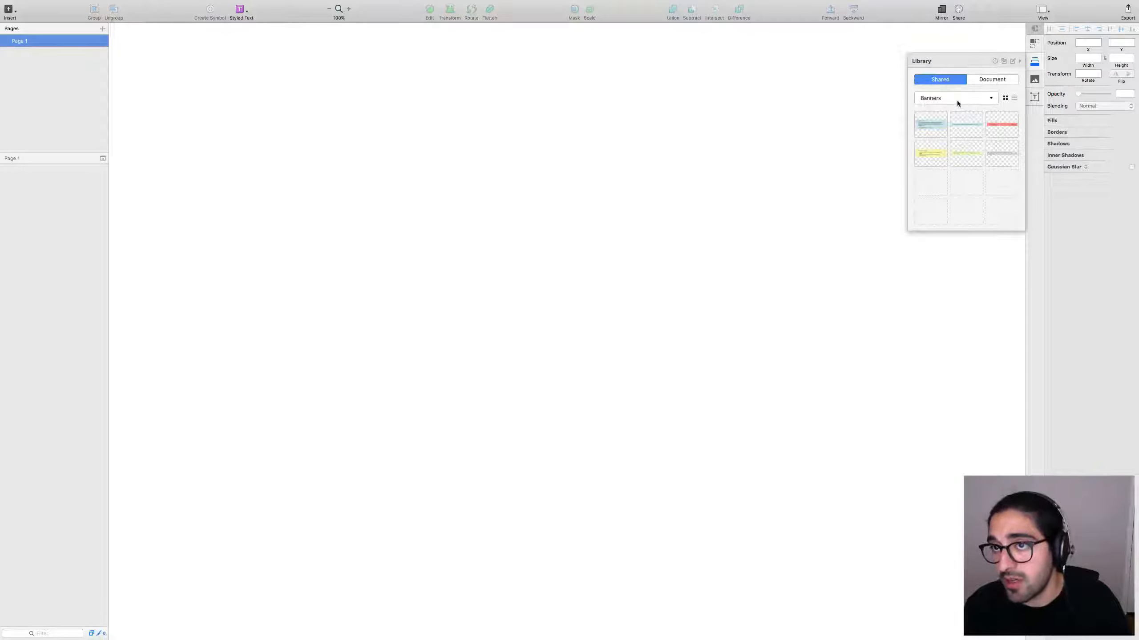
left_click(942, 102)
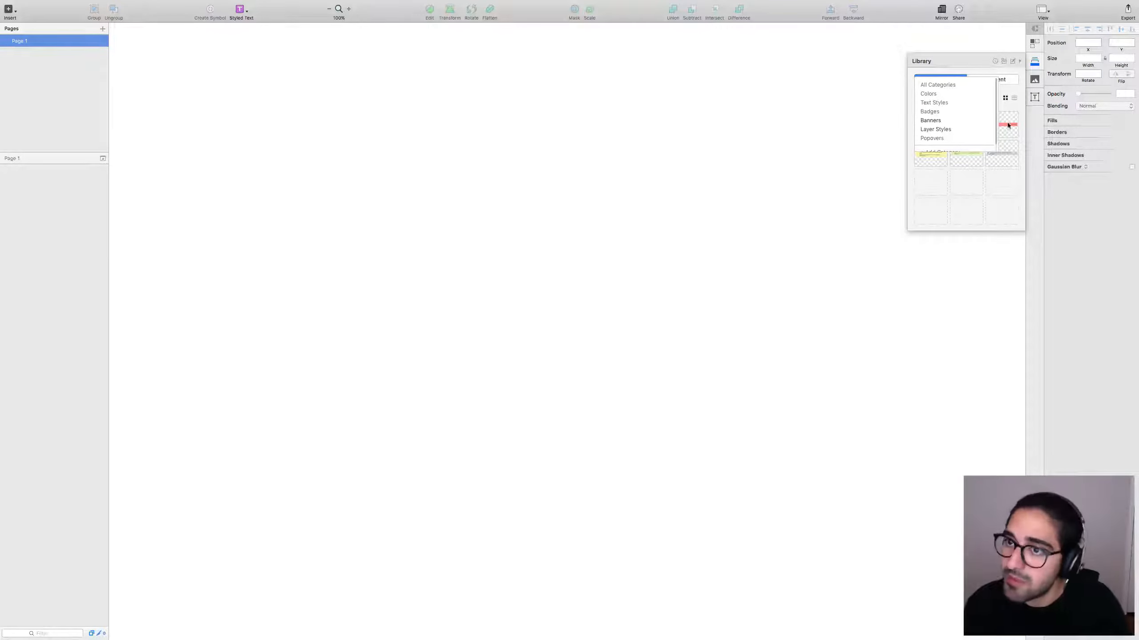
scroll(992, 125, "down", 1)
scroll(995, 120, "up", 1)
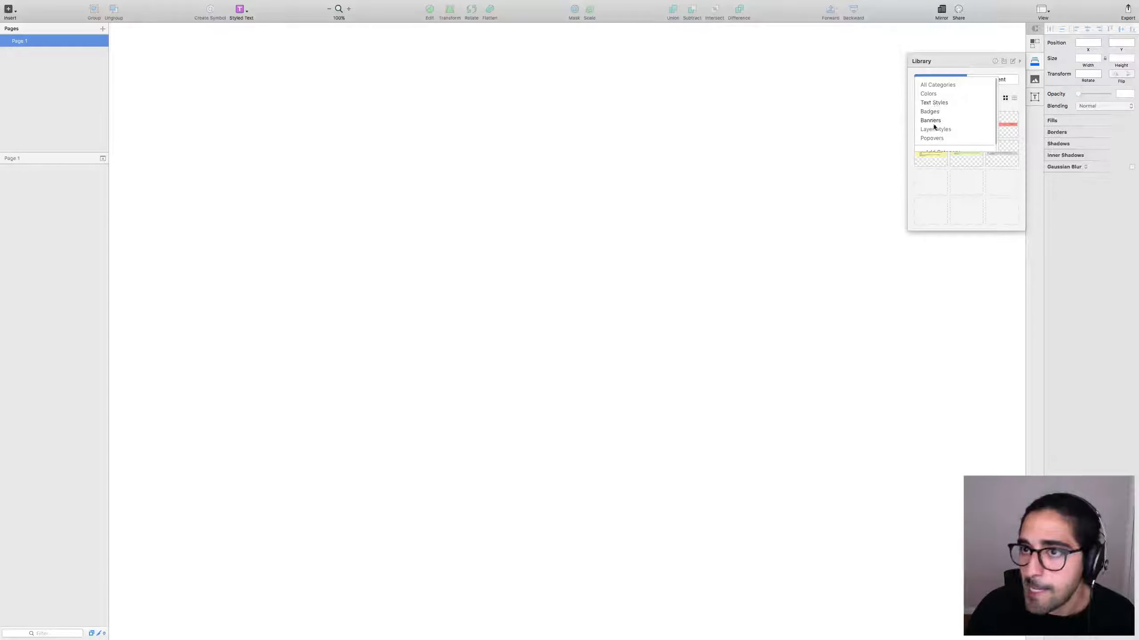
left_click(935, 138)
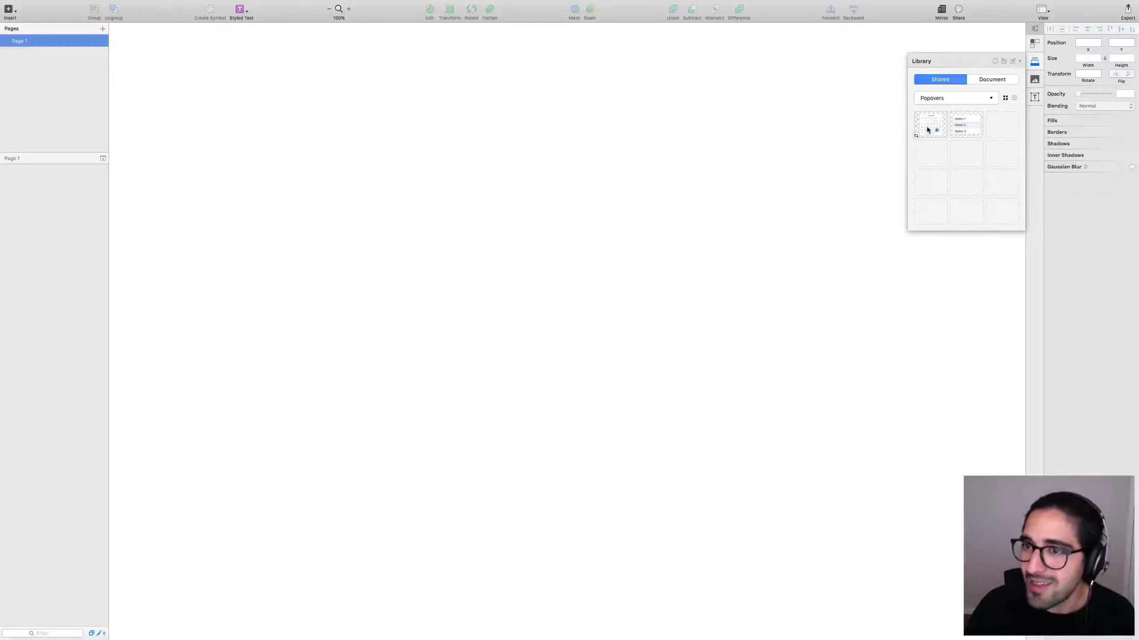
Place the calendar popover on the blank canvas and drill into its June 2016 label.
left_click_drag(933, 122, 604, 196)
left_click(748, 211)
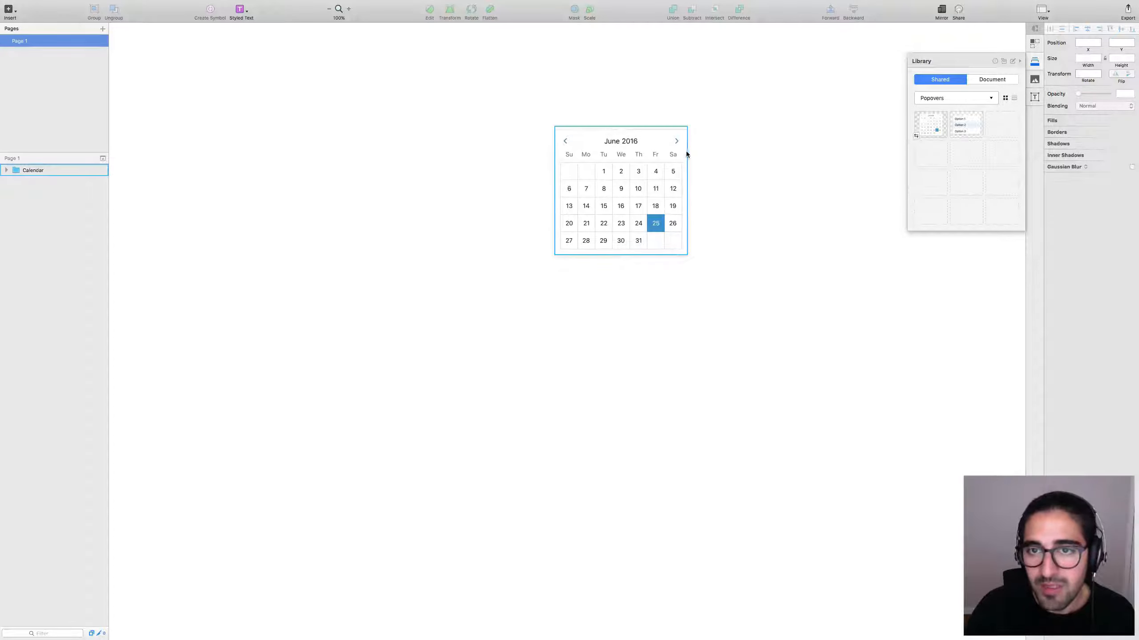
left_click(688, 190)
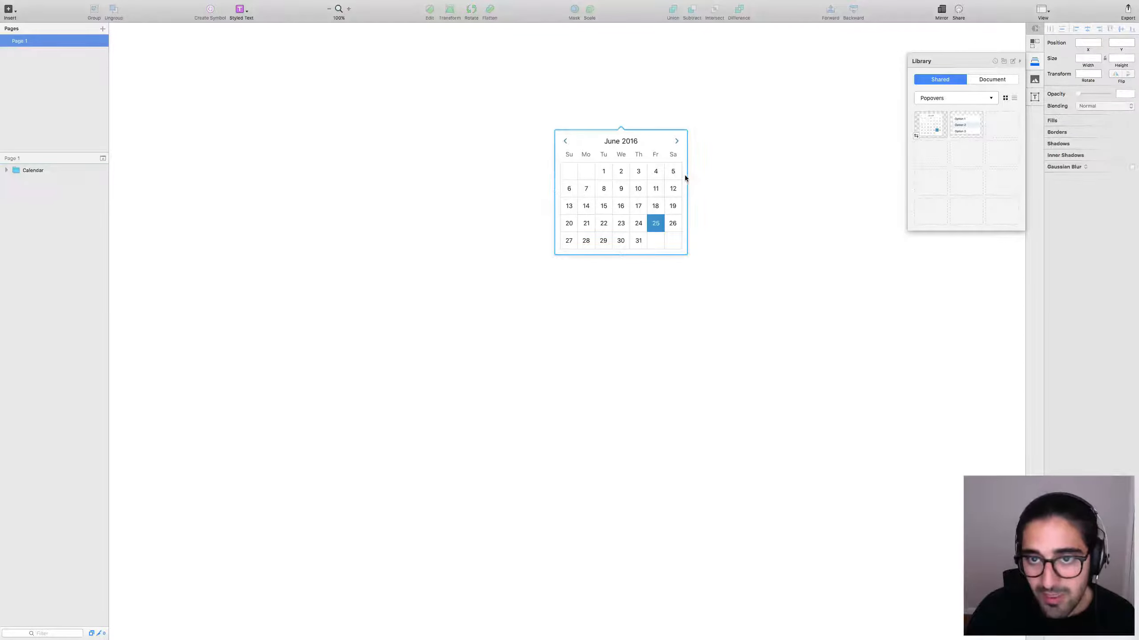
double_click(685, 175)
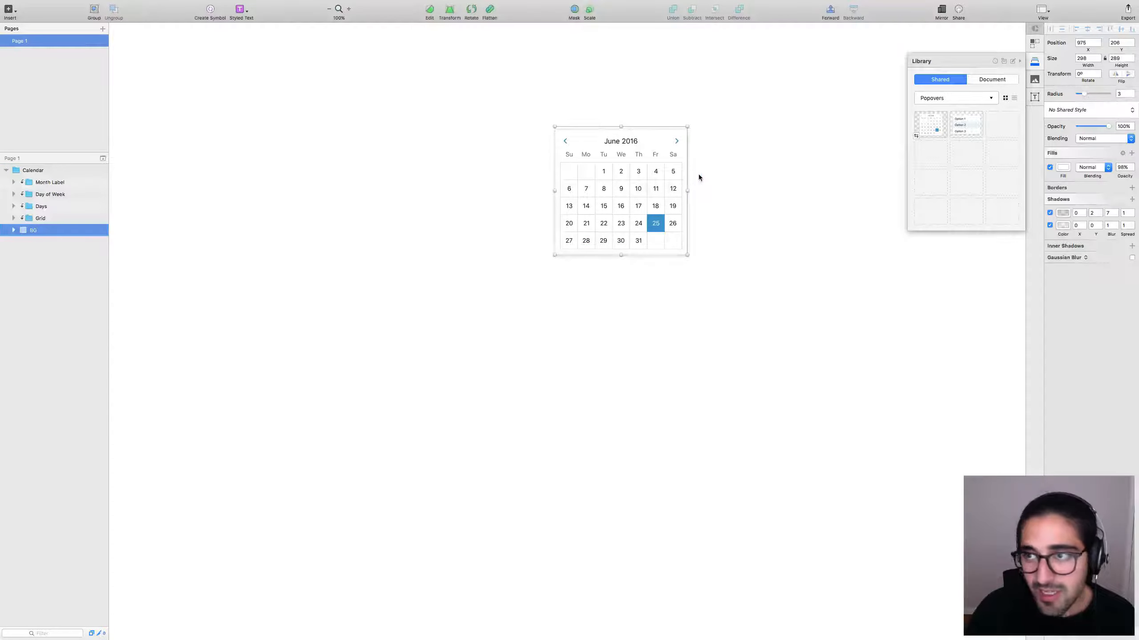
double_click(630, 142)
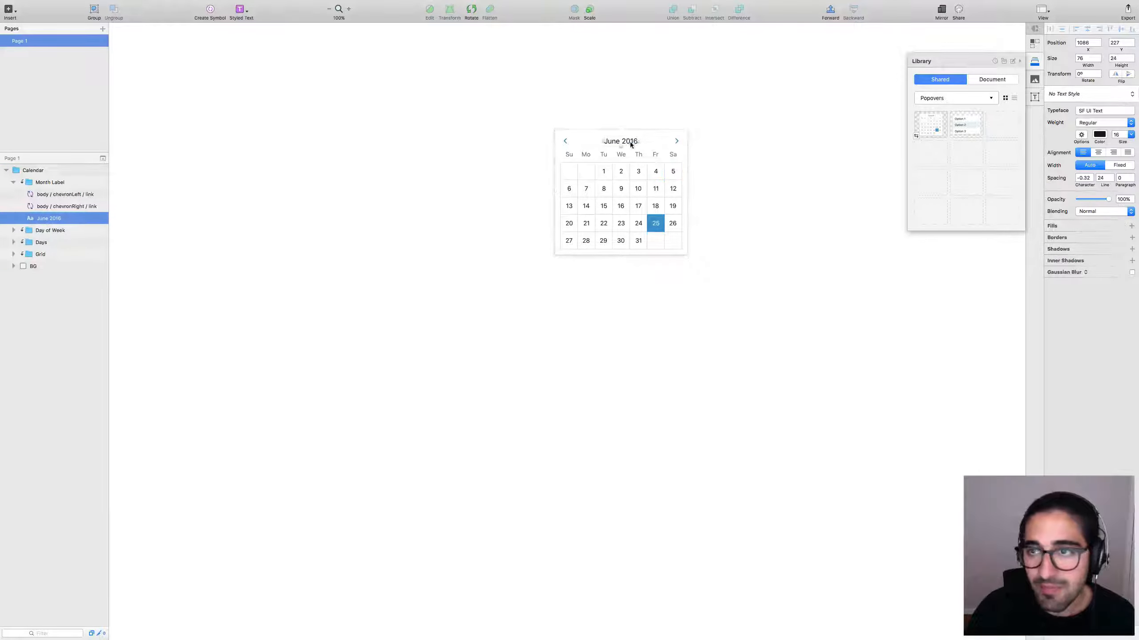
double_click(603, 171)
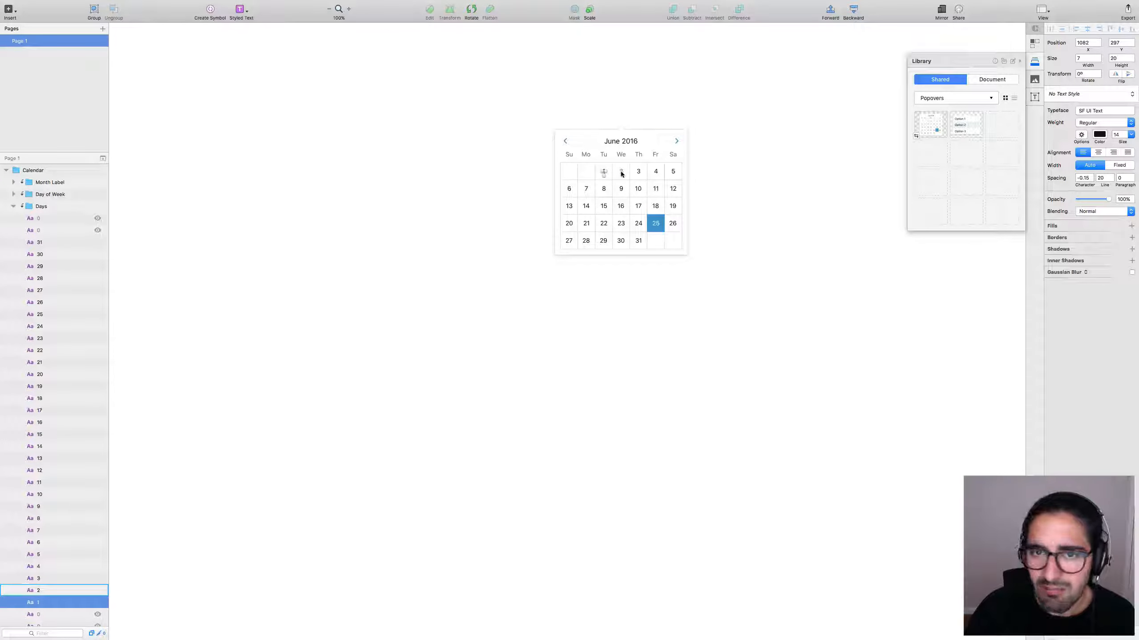
Inspect the calendar's day number layers and the day cell's shared style.
left_click(620, 171)
left_click(638, 172)
left_click(656, 173)
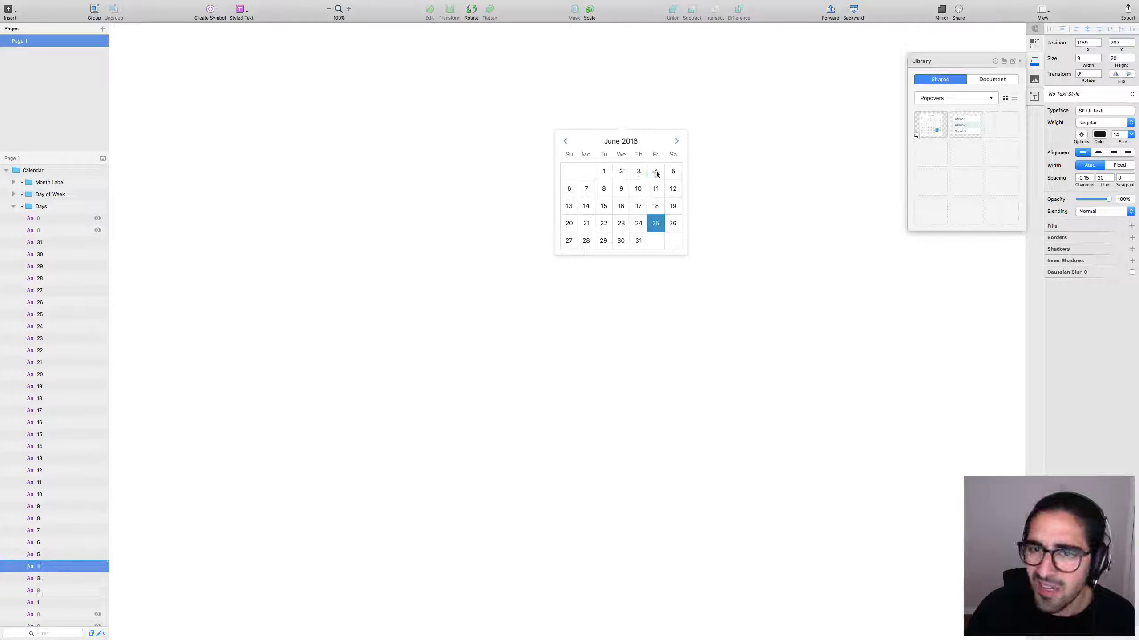
left_click(655, 189)
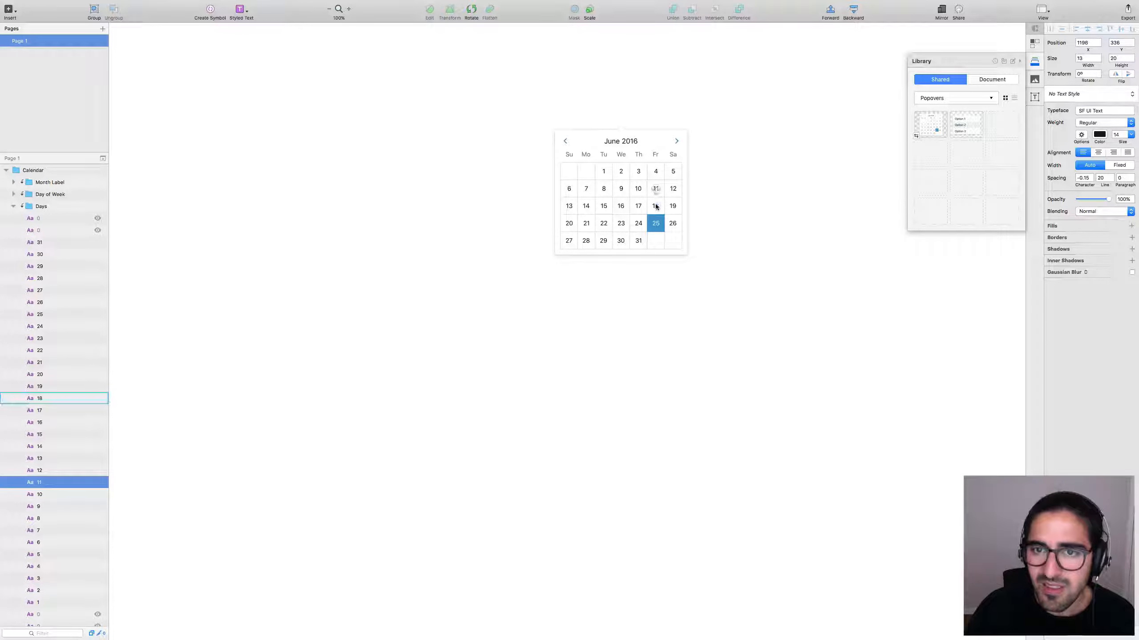
left_click(656, 206)
left_click(657, 224)
left_click(639, 224)
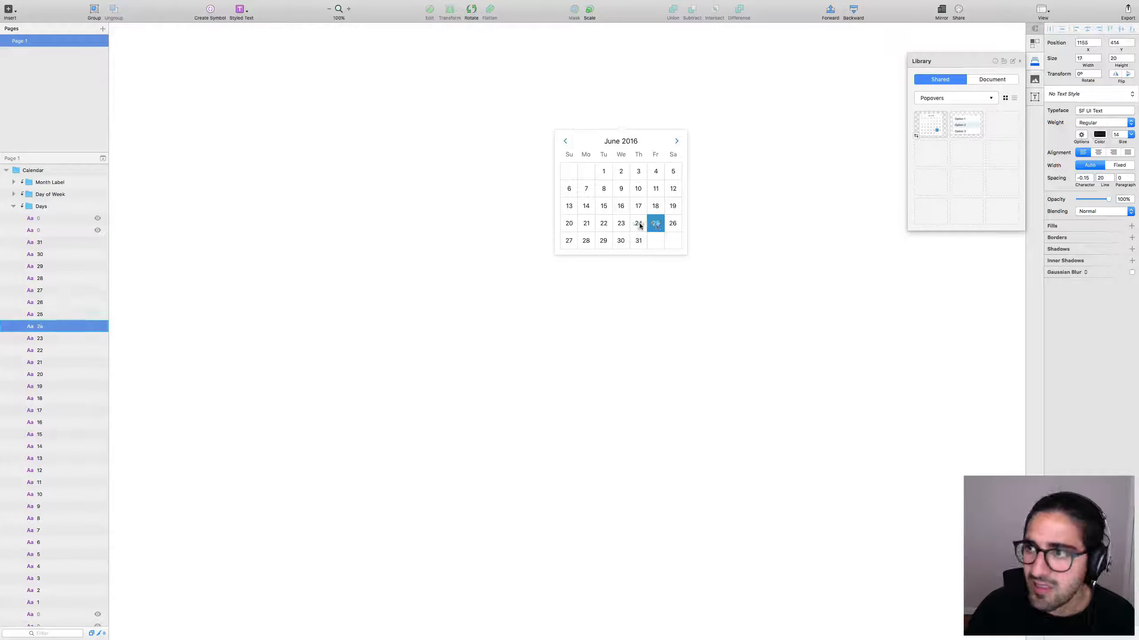
left_click(661, 202)
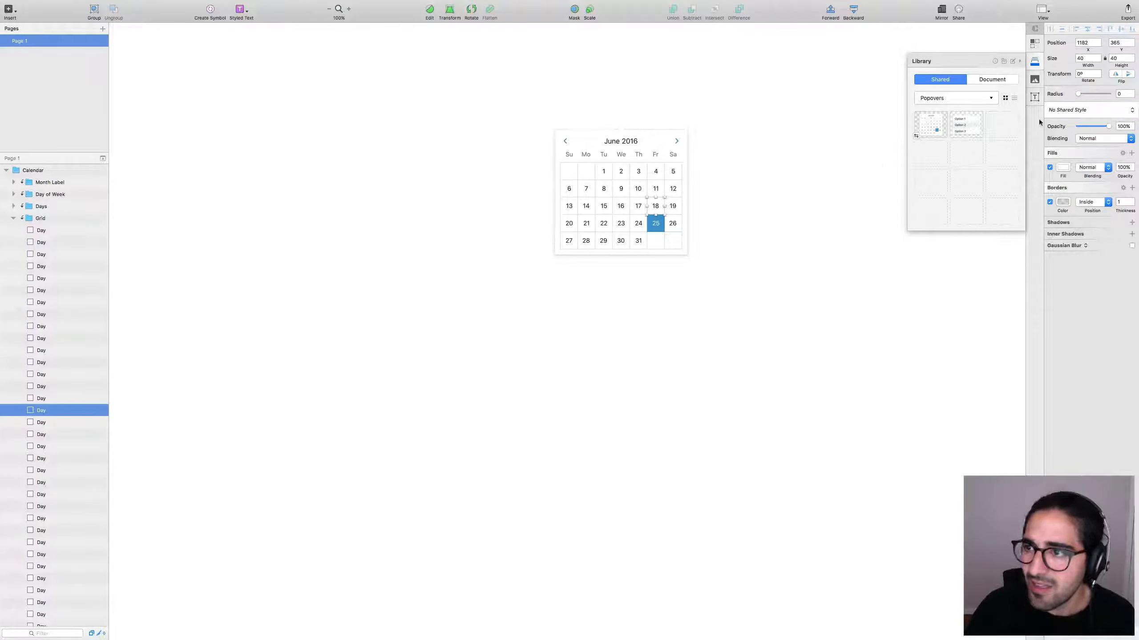
left_click(1094, 110)
left_click(844, 145)
left_click(877, 160)
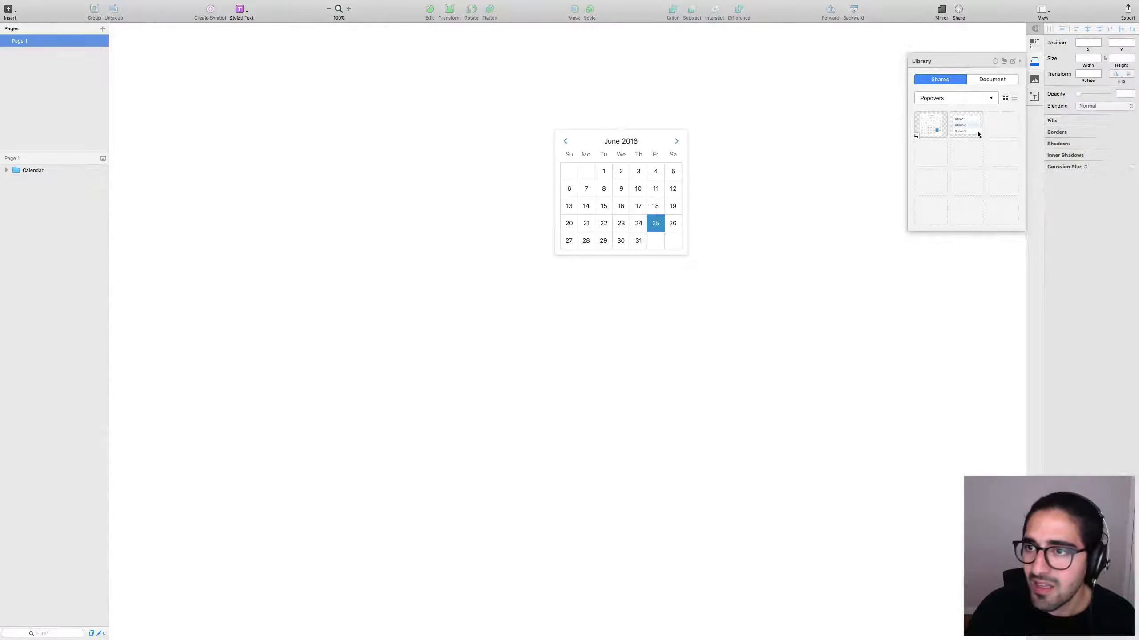
Place the Option List popover beside the calendar.
left_click_drag(966, 125, 767, 255)
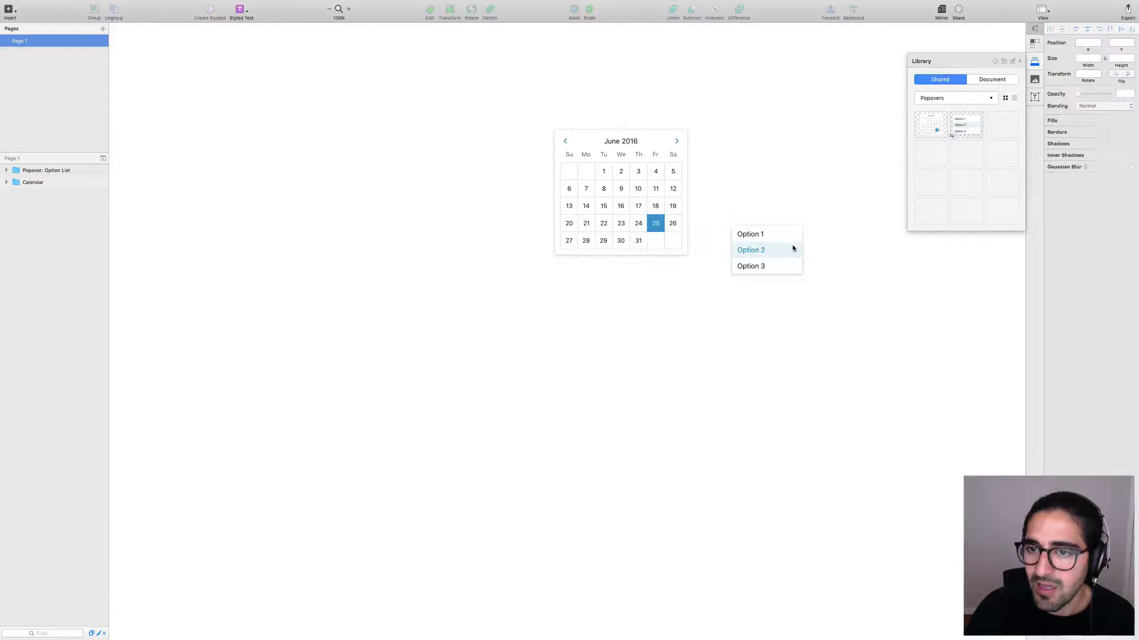
left_click(795, 248, "super")
left_click(803, 249, "super")
left_click(813, 242)
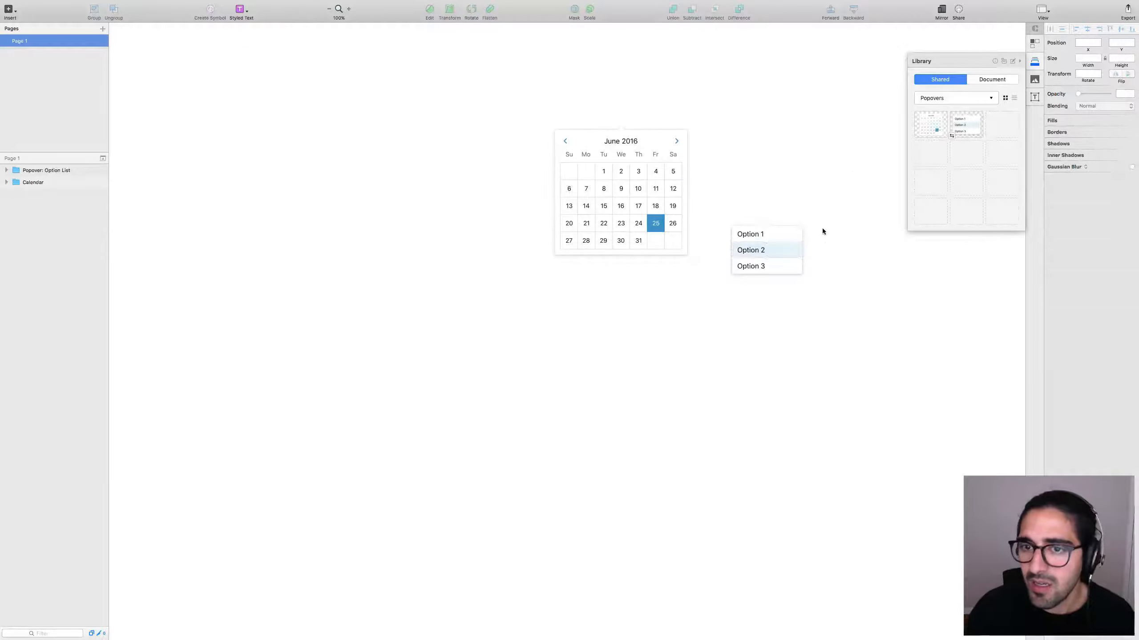
key("ctrl+Left")
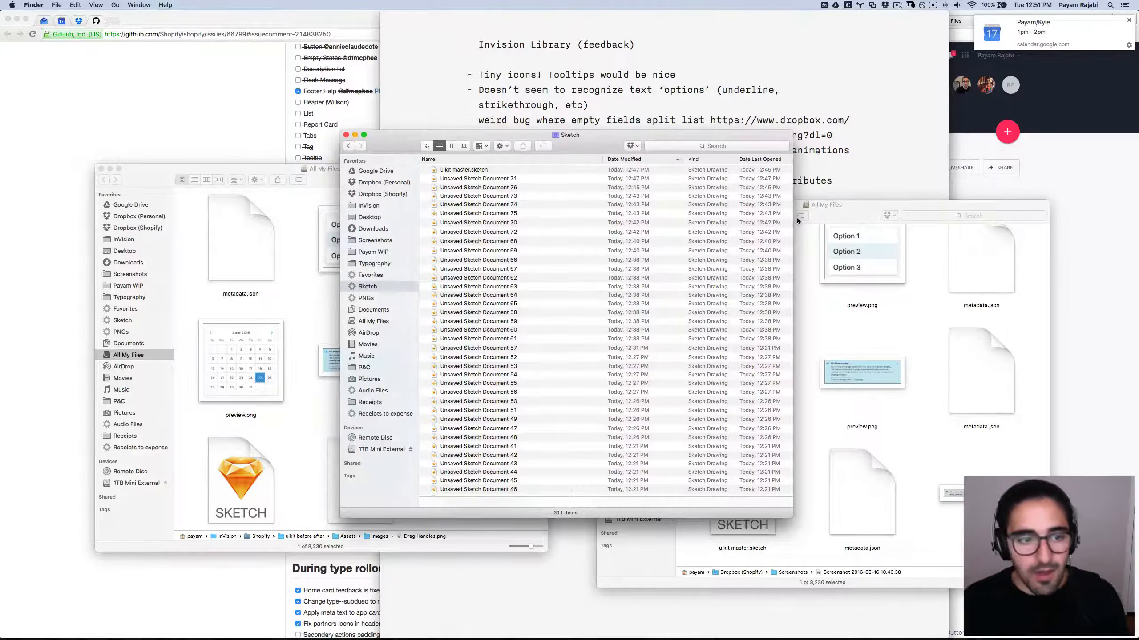
Check the text styles of the library calendar's June 2016, We and day 2 labels.
key("ctrl+Right")
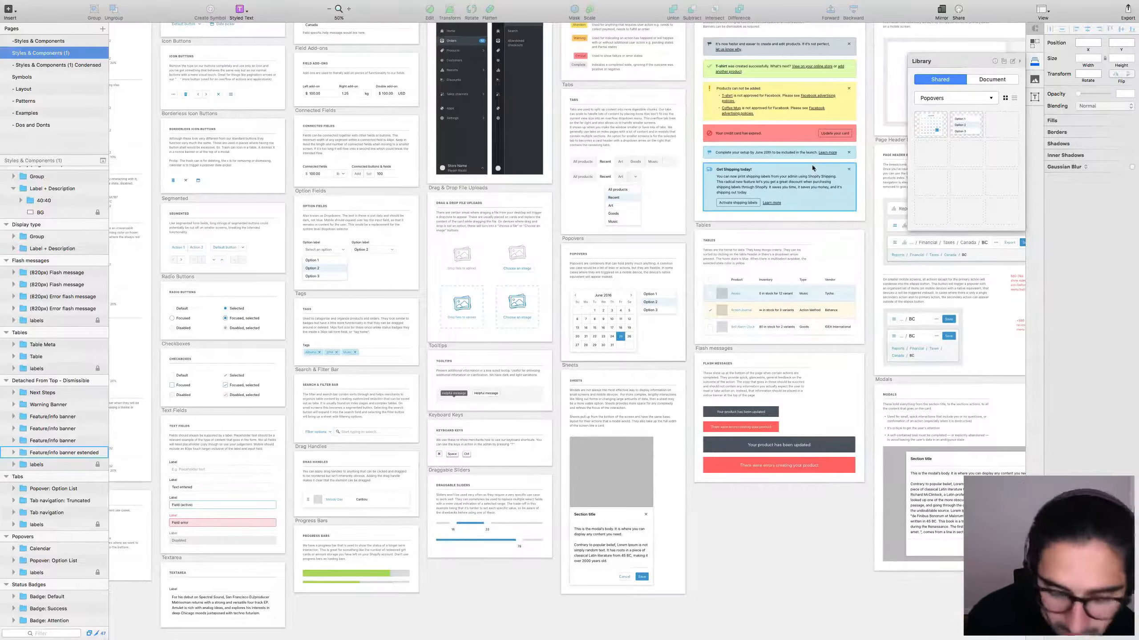
left_click(622, 291)
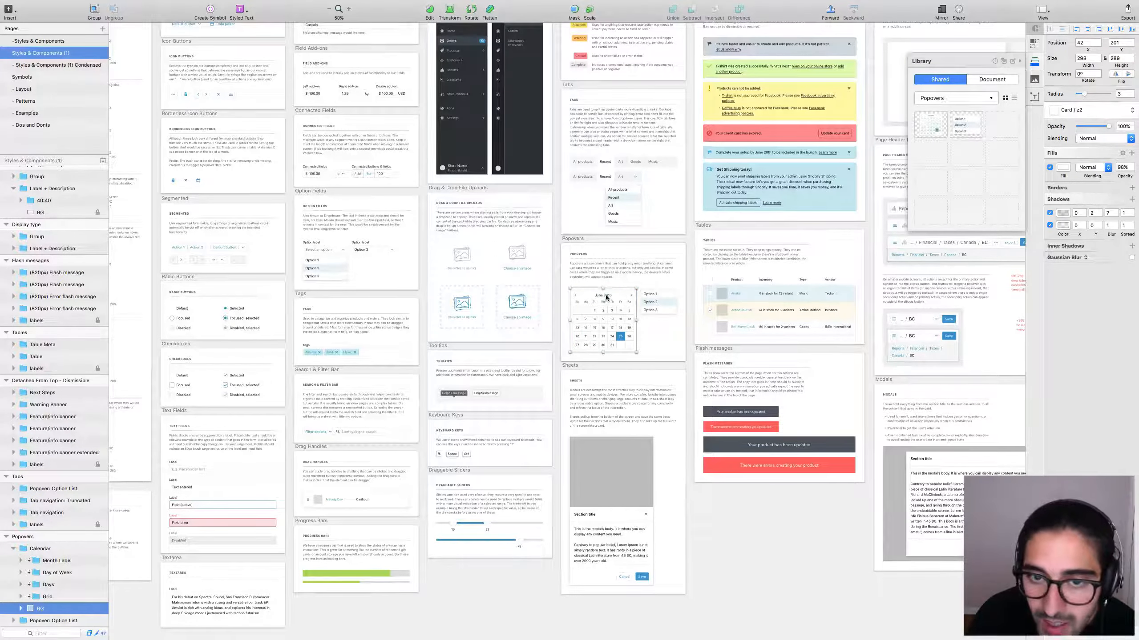
double_click(607, 296)
scroll(619, 309, "up", 10)
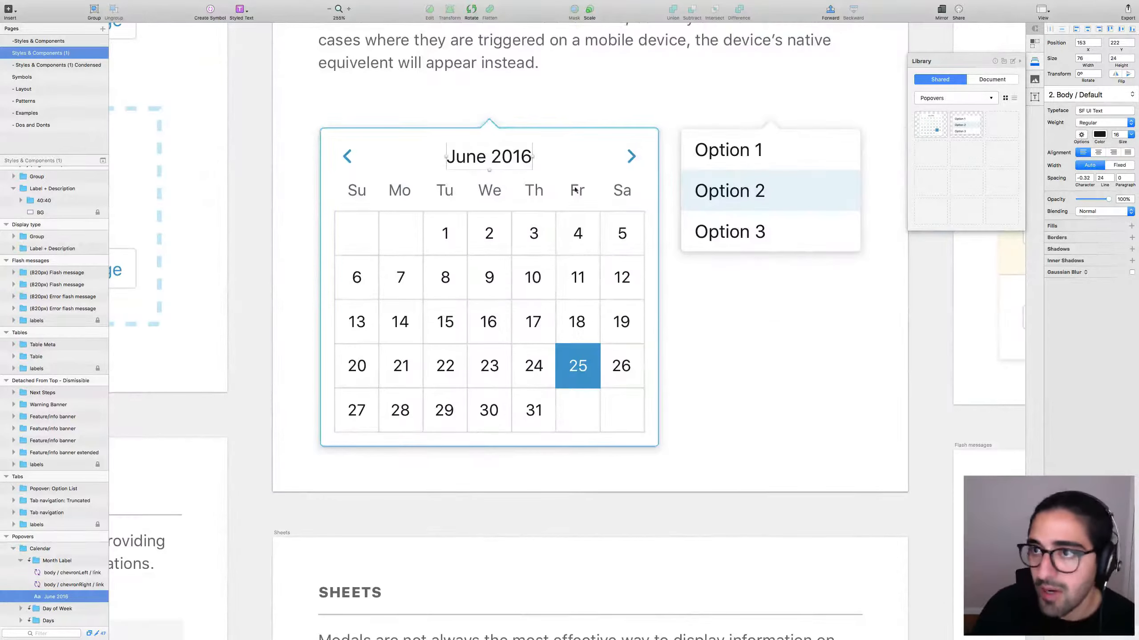
left_click(490, 195)
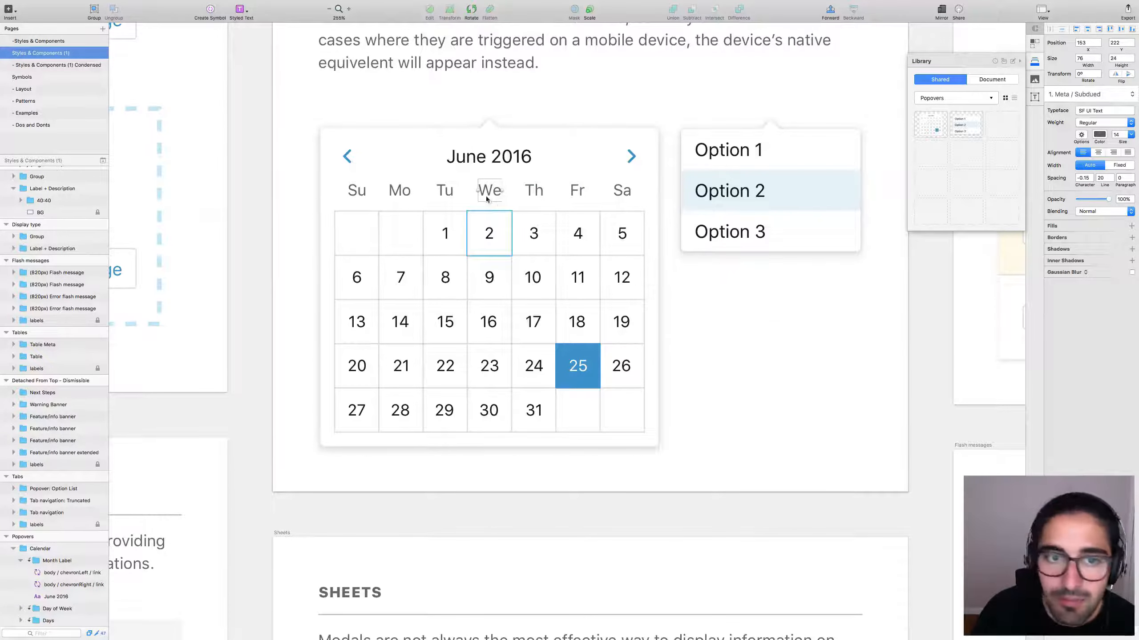
double_click(490, 233)
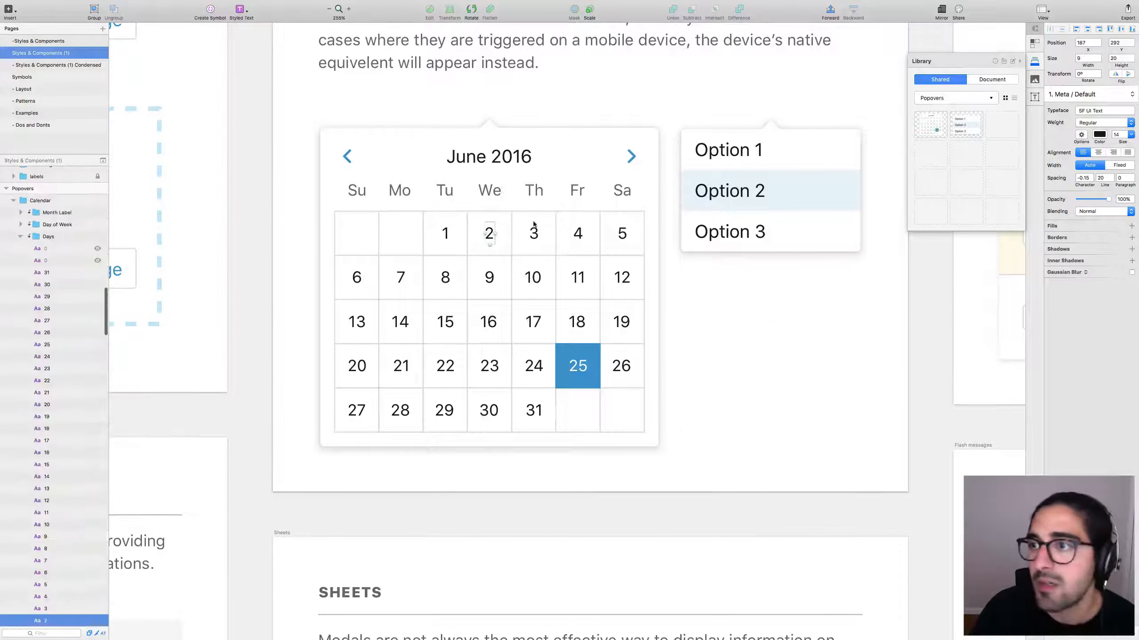
key("super+minus")
key("super+minus")
key("super+minus")
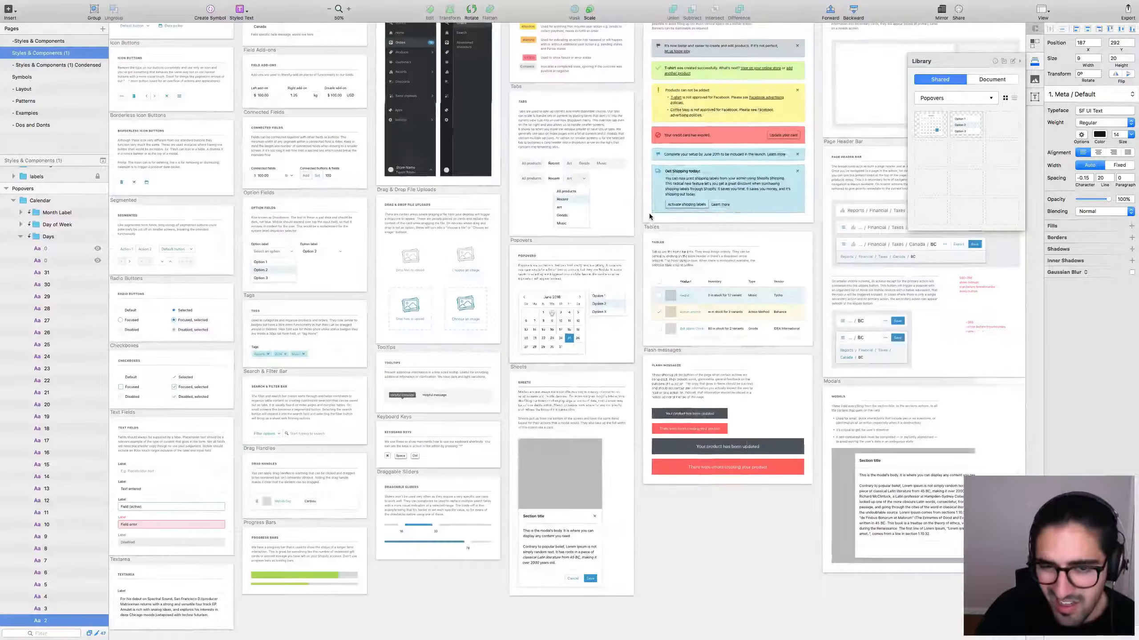
left_click(615, 244)
scroll(614, 244, "up", 5)
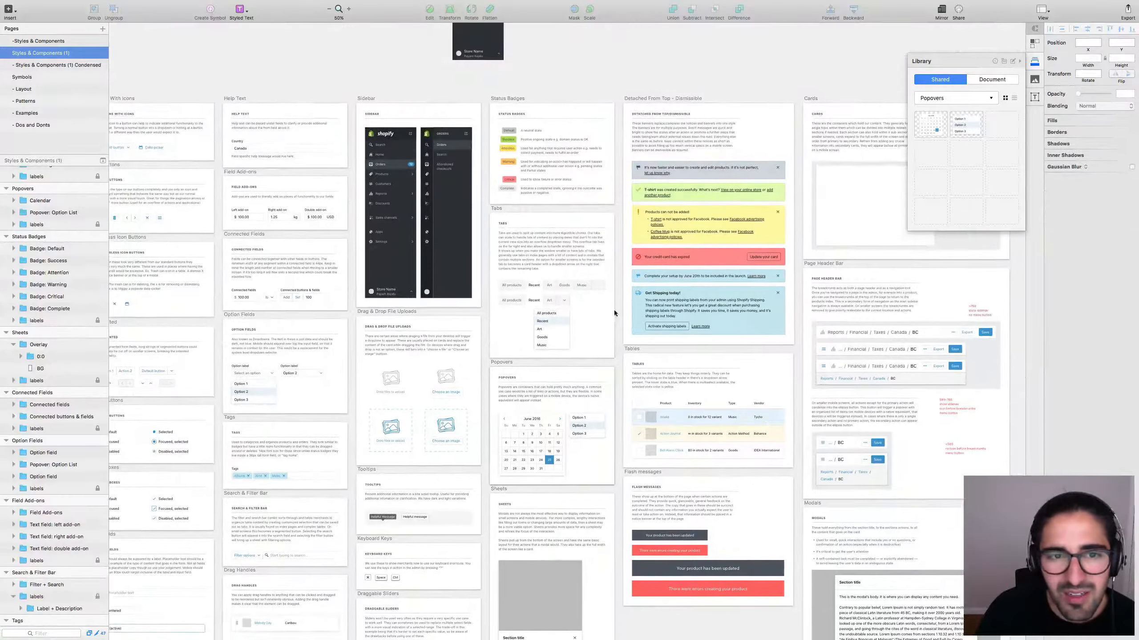
scroll(615, 313, "down", 2)
scroll(463, 129, "left", 5)
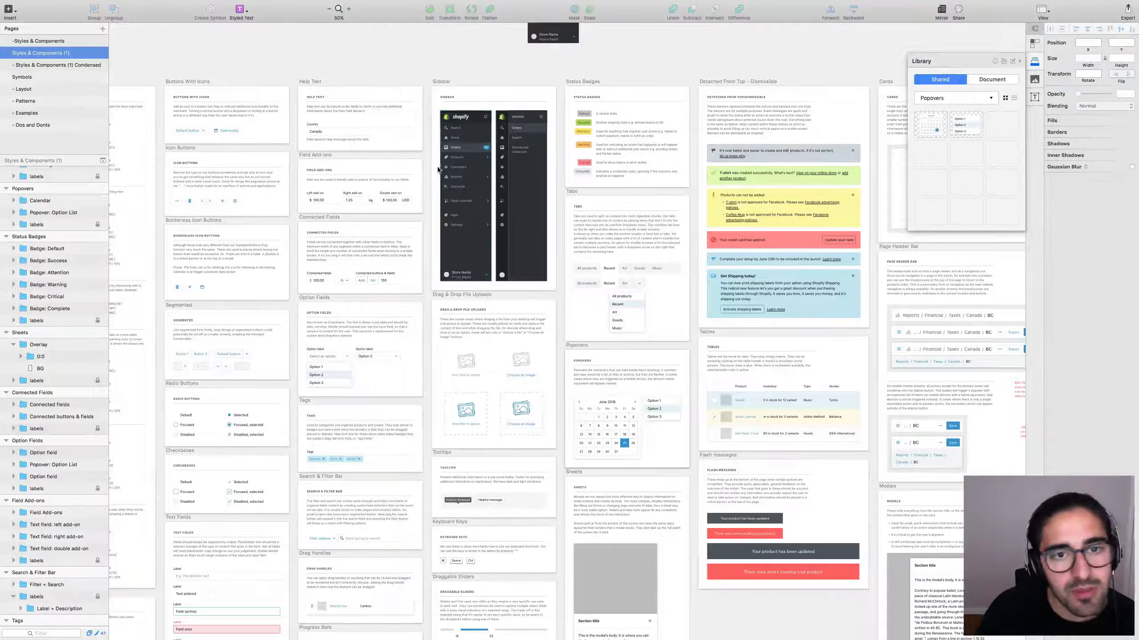
Place the Shopify sidebar from the Layer Styles category left of the calendar.
key("super+grave")
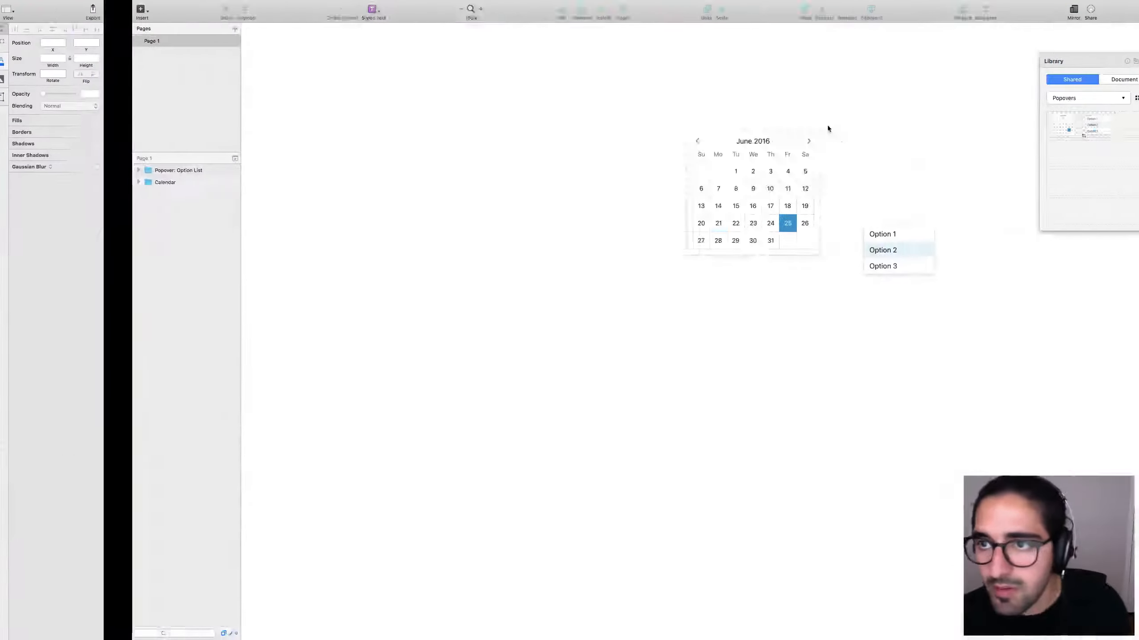
left_click(952, 100)
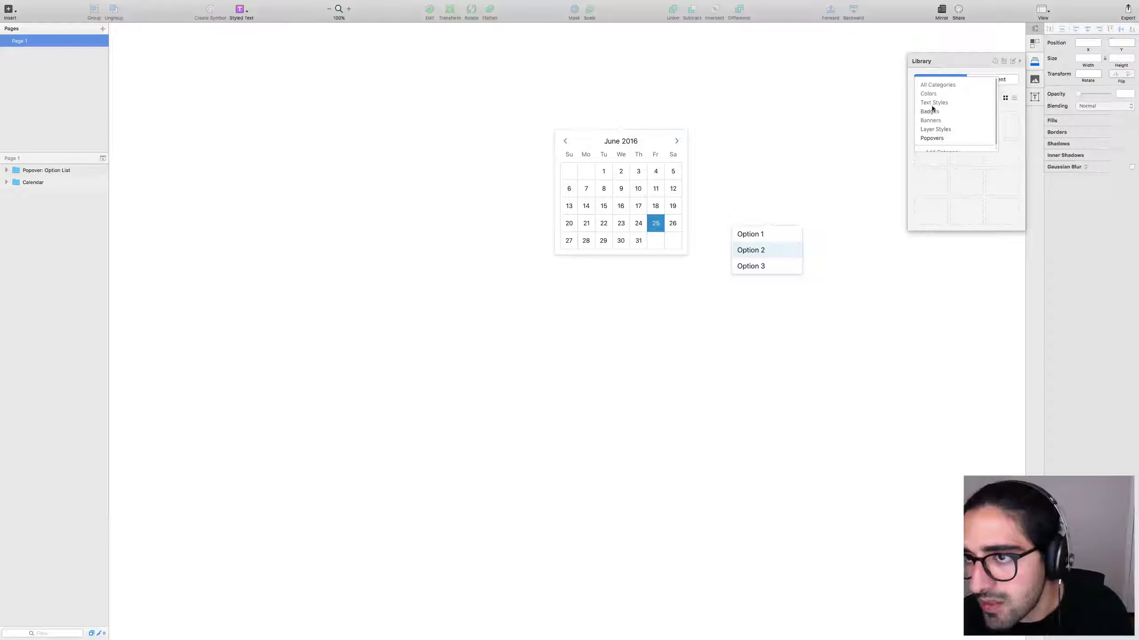
scroll(937, 123, "down", 1)
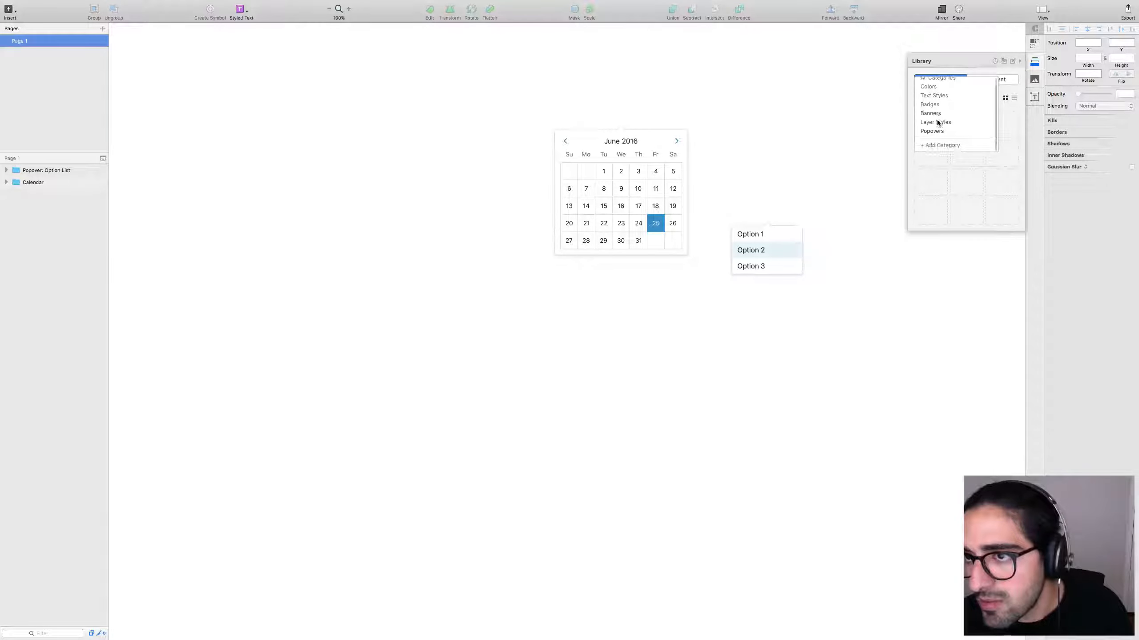
left_click(937, 123)
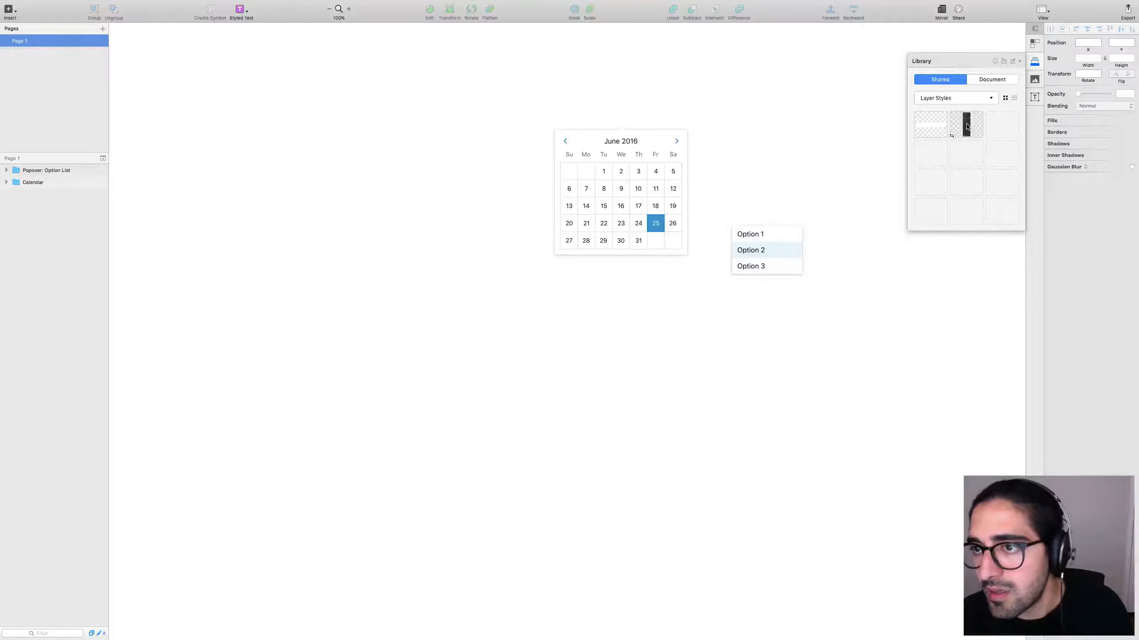
left_click_drag(966, 126, 364, 273)
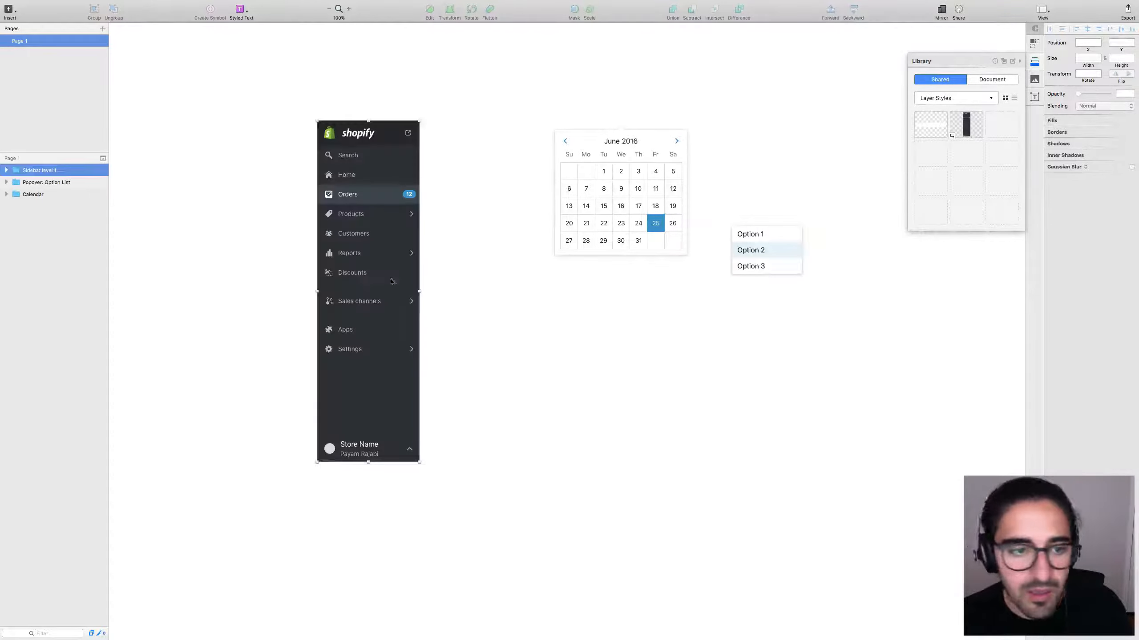
Drill into the sidebar's Discounts item and its scissors icon symbol master.
double_click(363, 274)
double_click(354, 276)
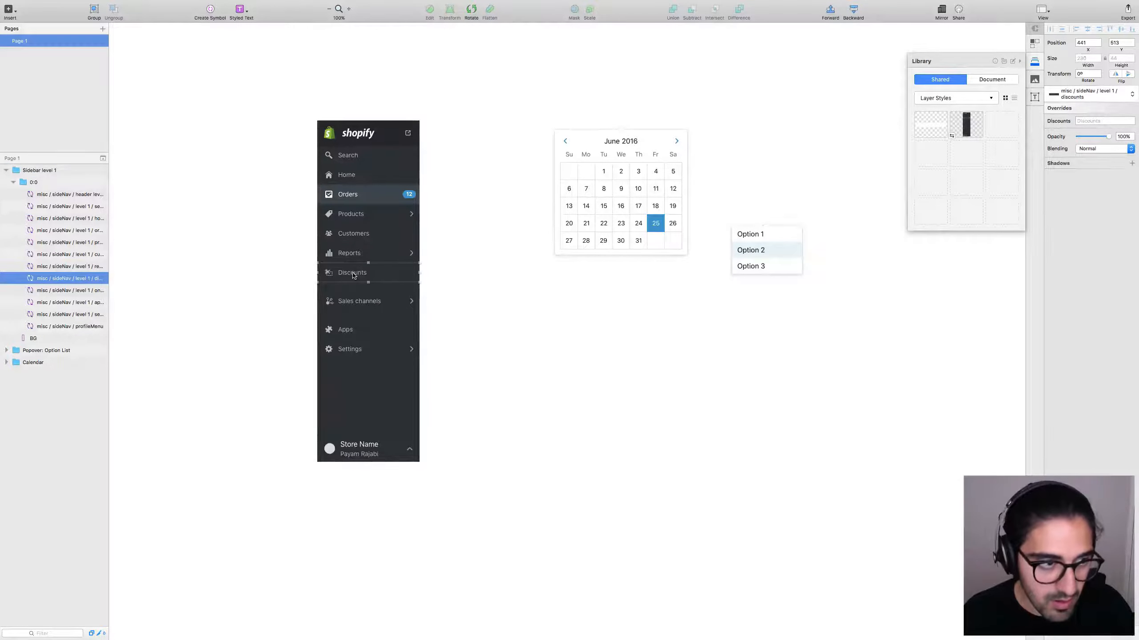
double_click(355, 276)
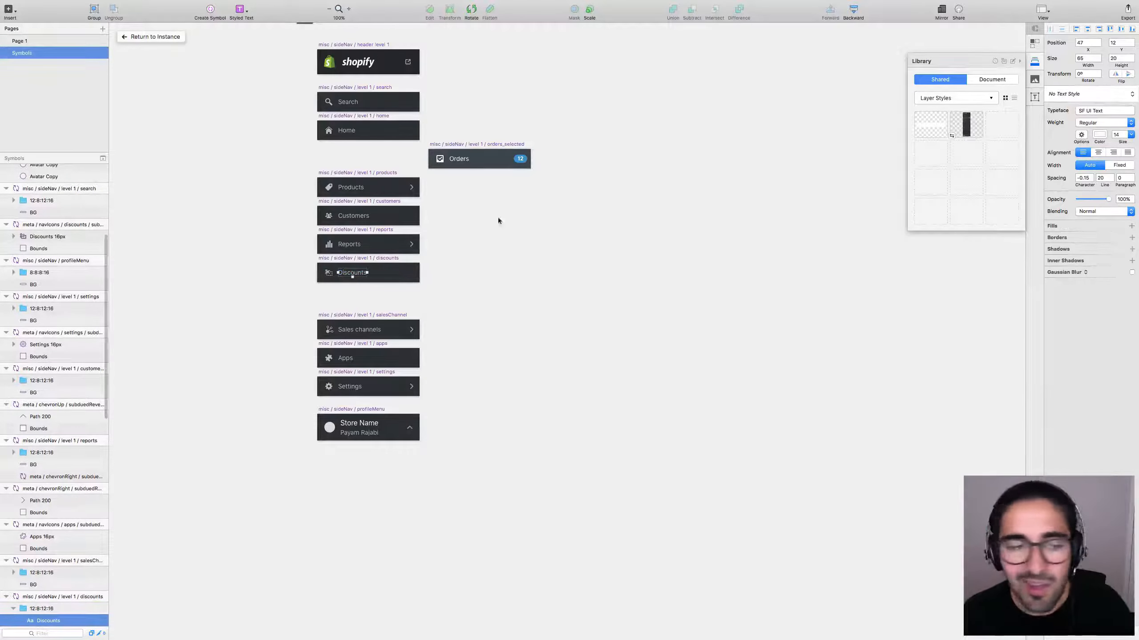
left_click(450, 252)
left_click(338, 275)
double_click(329, 272)
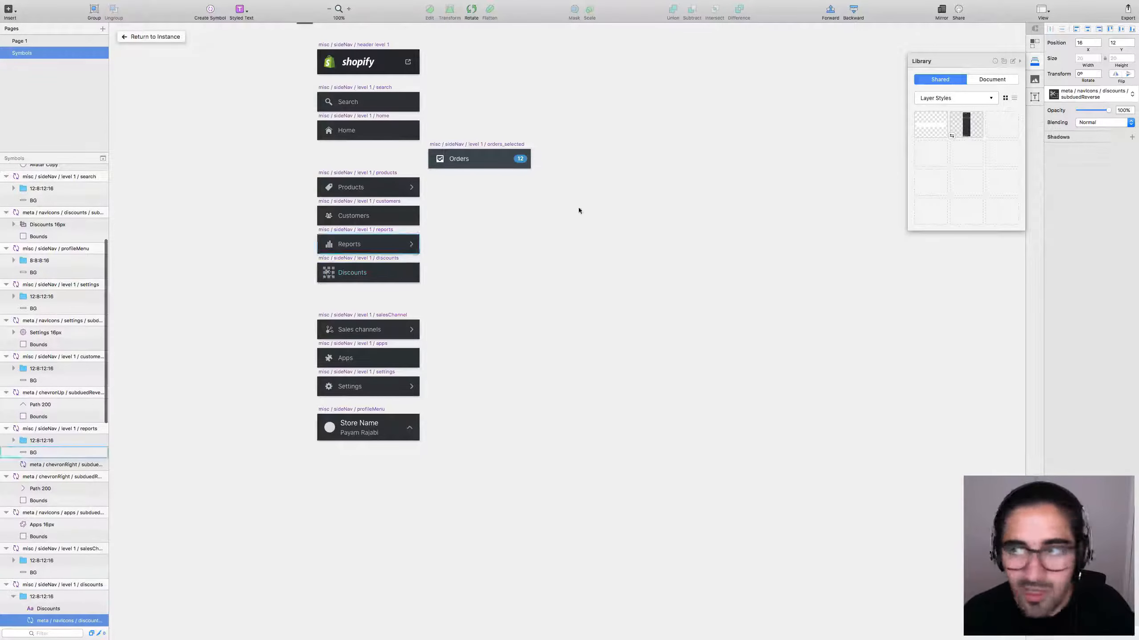
double_click(330, 276)
key("super+2")
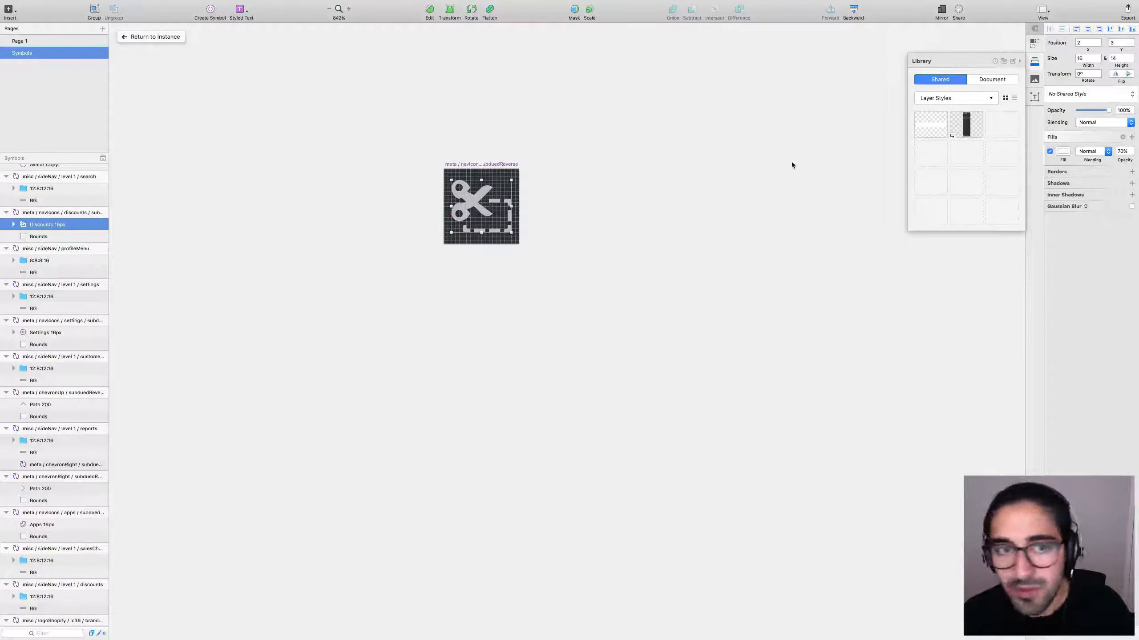
left_click(639, 203)
Return to the sidebar instance on Page 1 and zoom to view the placed components.
left_click(161, 40)
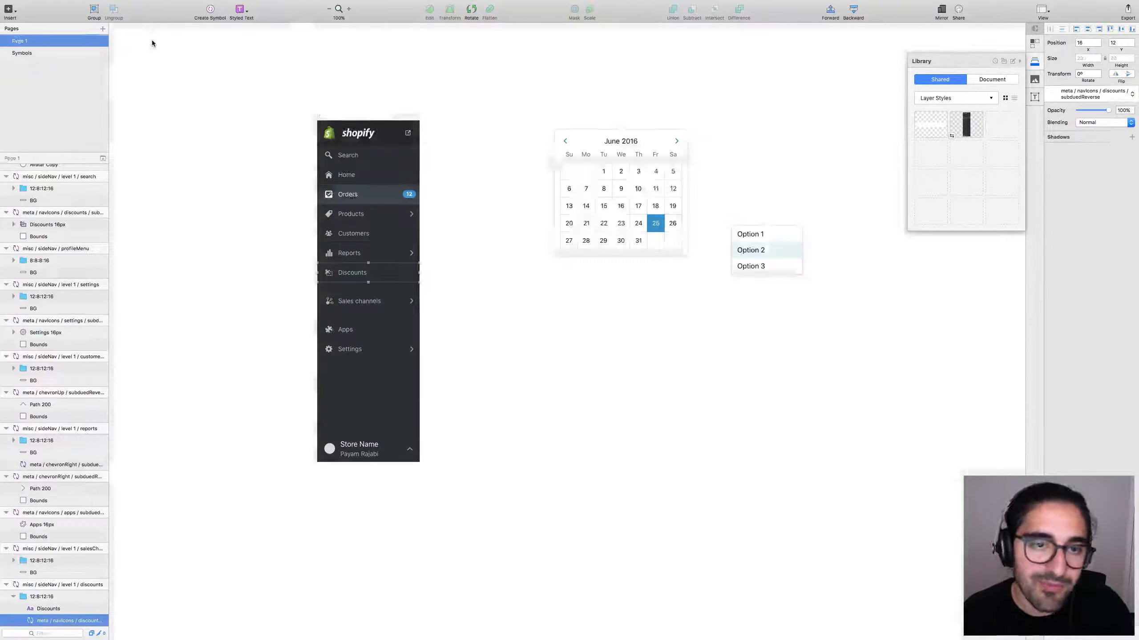
left_click(488, 134)
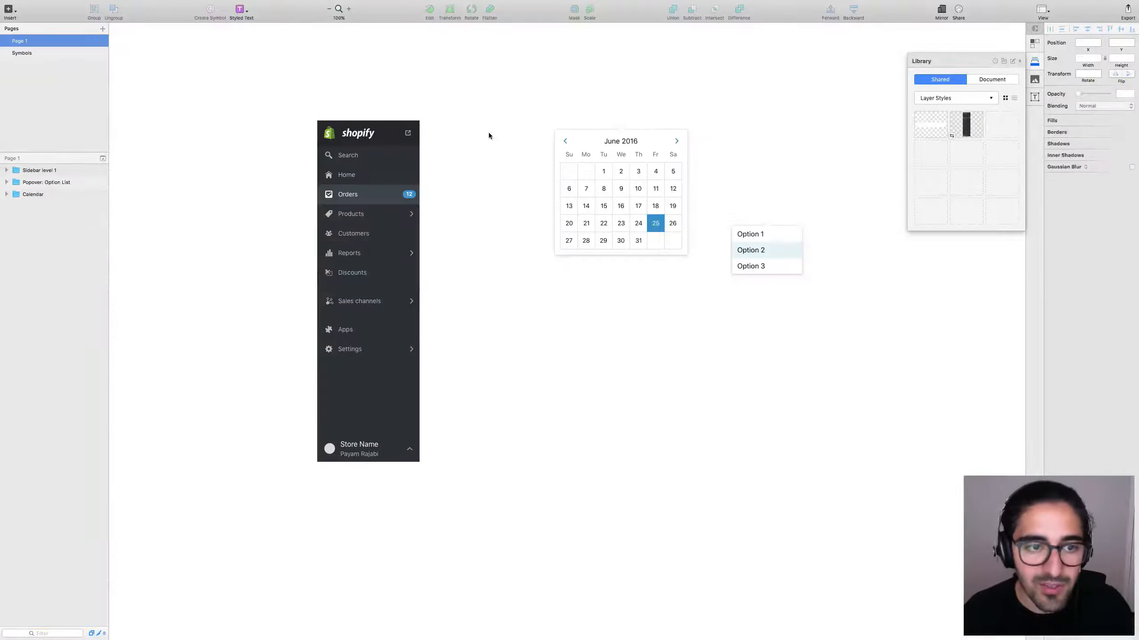
key("super+minus")
scroll(633, 402, "down", 5)
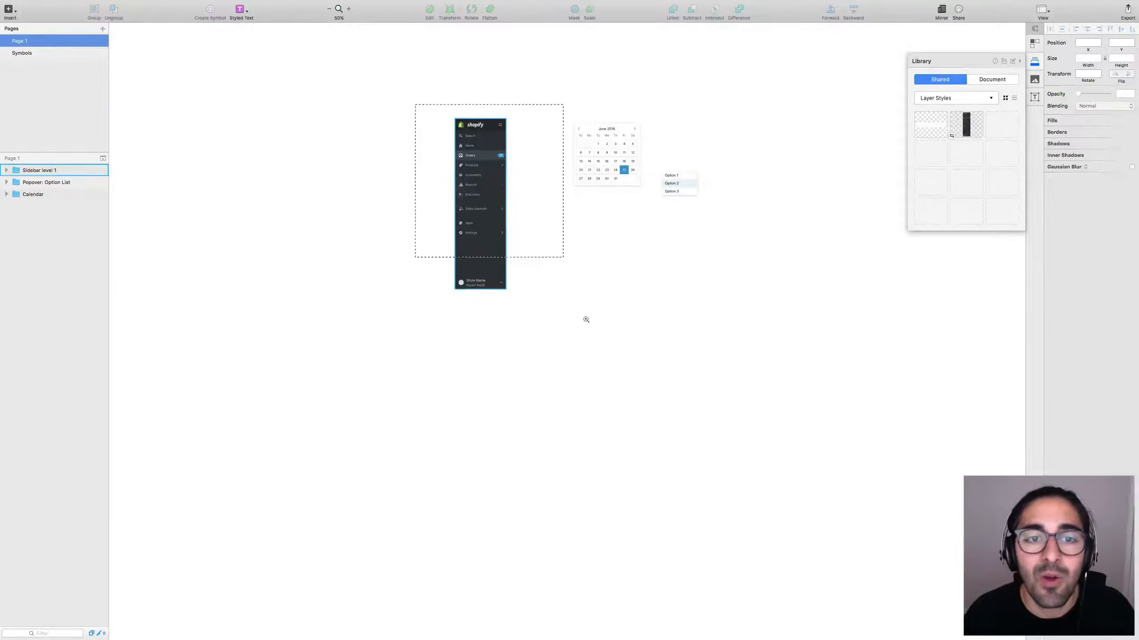
key("super+plus")
key("super+grave")
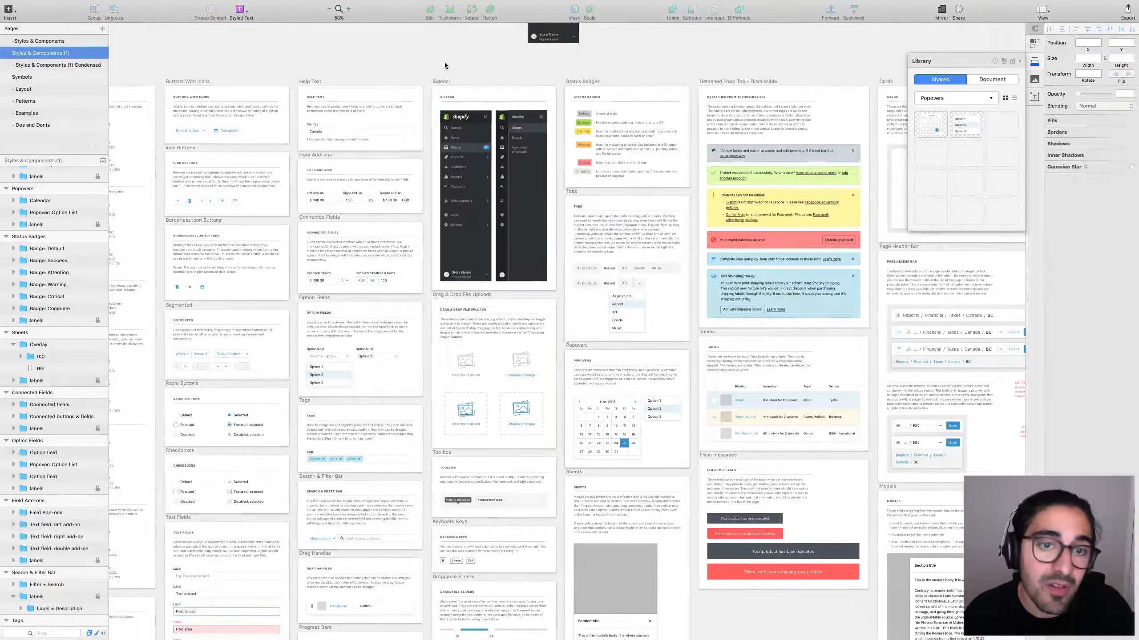
Reset the zoom to 100% and pan from the Sidebar to the Progress Bars and Text Fields cards.
scroll(448, 62, "left", 5)
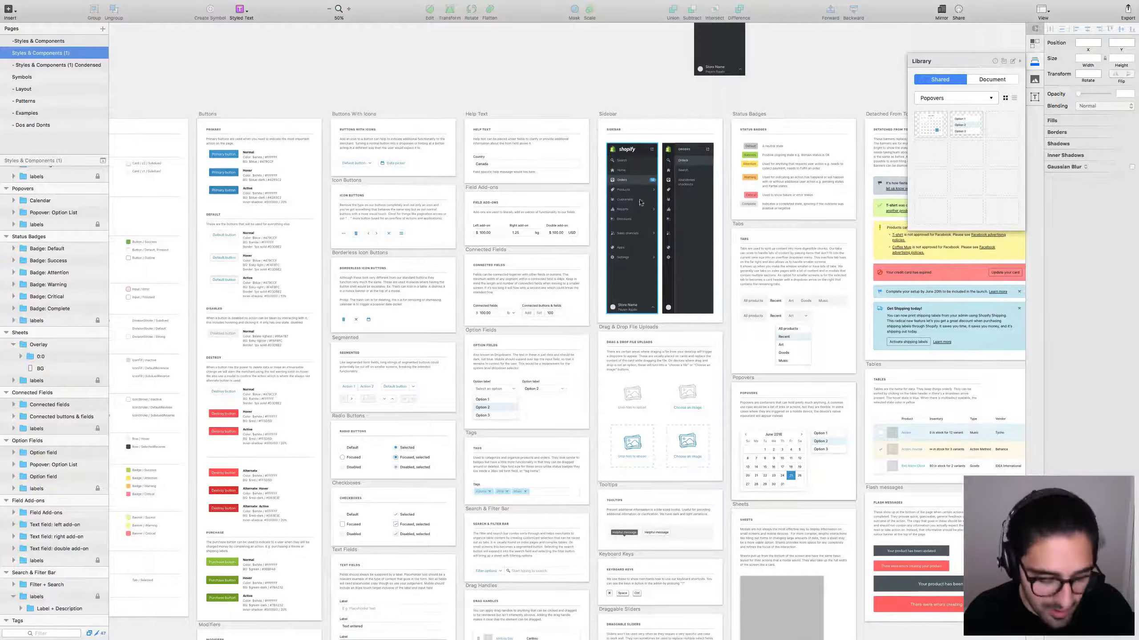
scroll(668, 179, "up", 5)
left_click(538, 241, "super")
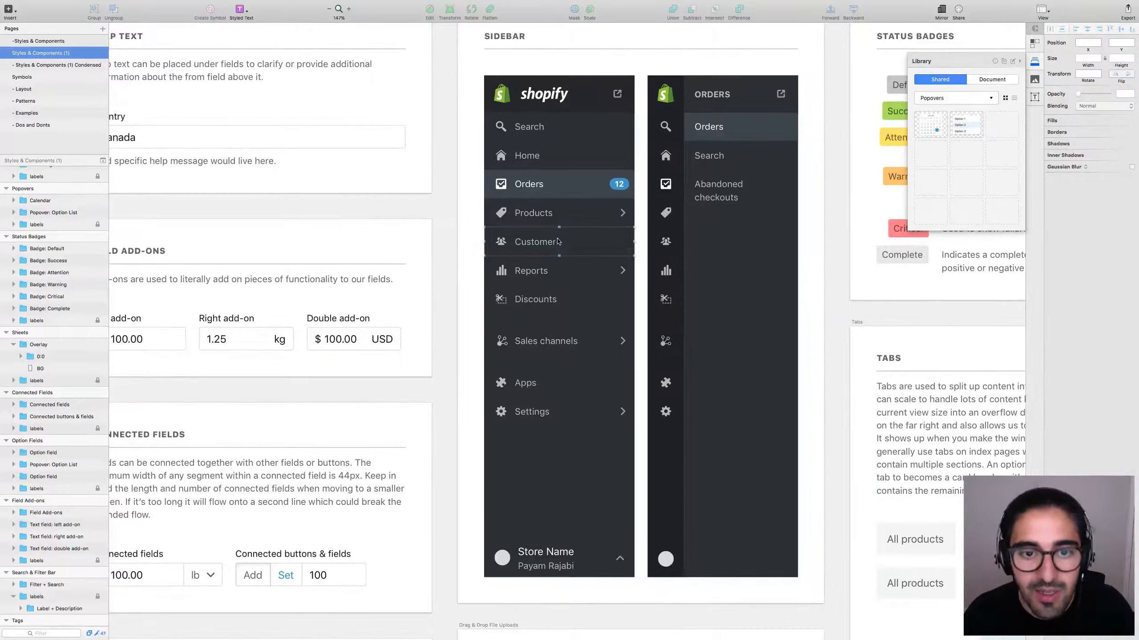
key("super+0")
scroll(592, 224, "left", 2)
scroll(591, 224, "up", 1)
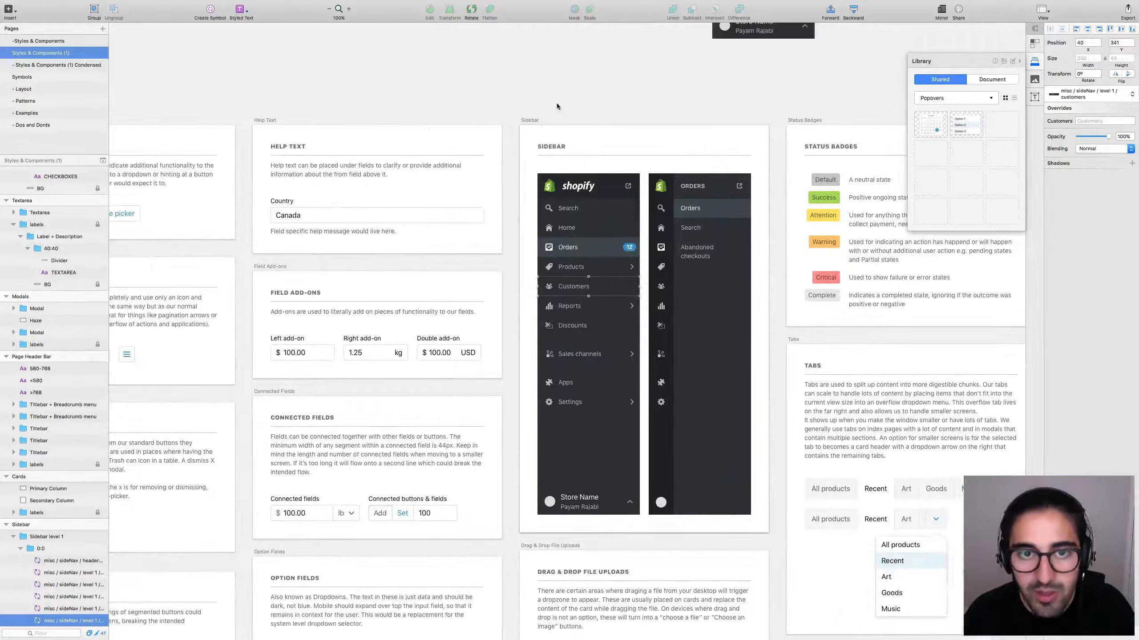
left_click(577, 124)
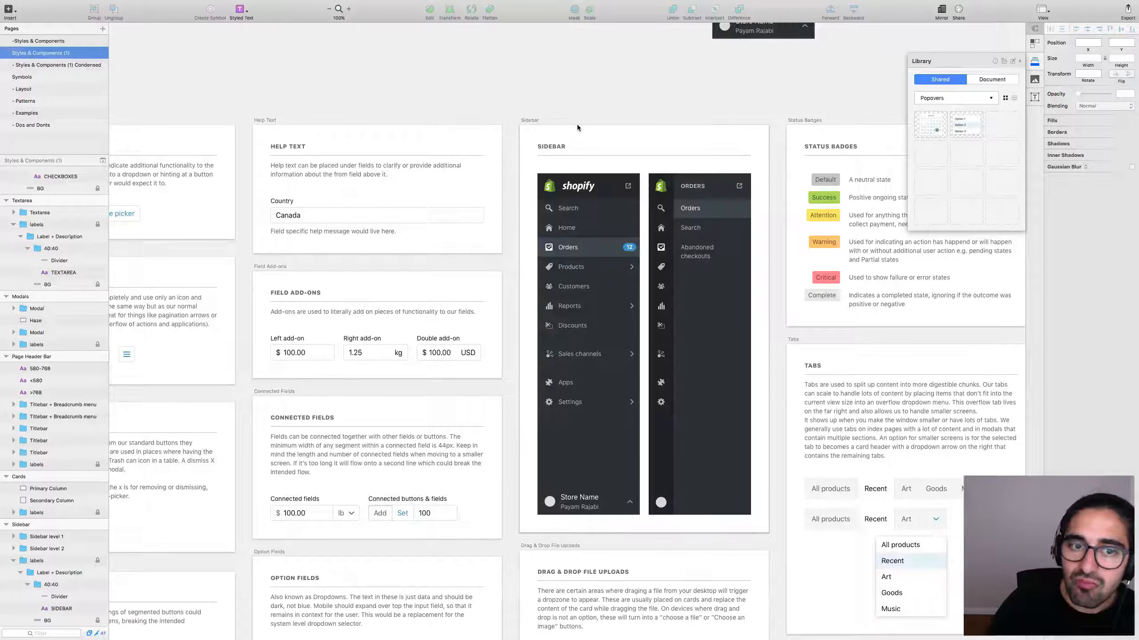
scroll(649, 186, "down", 10)
scroll(649, 186, "left", 3)
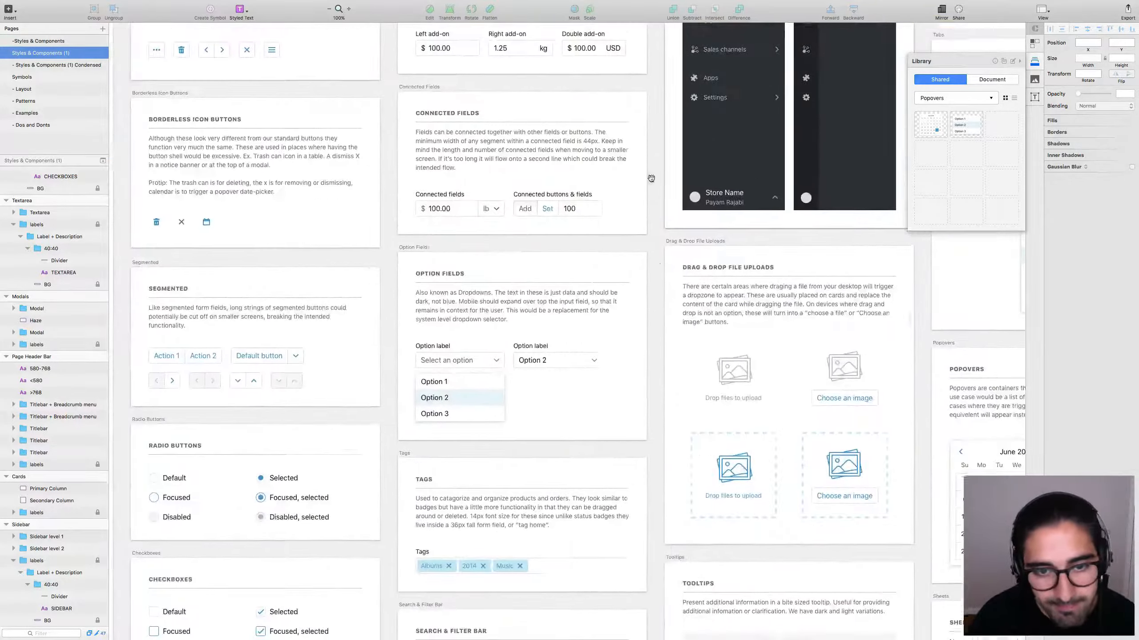
scroll(648, 186, "down", 12)
scroll(637, 211, "right", 2)
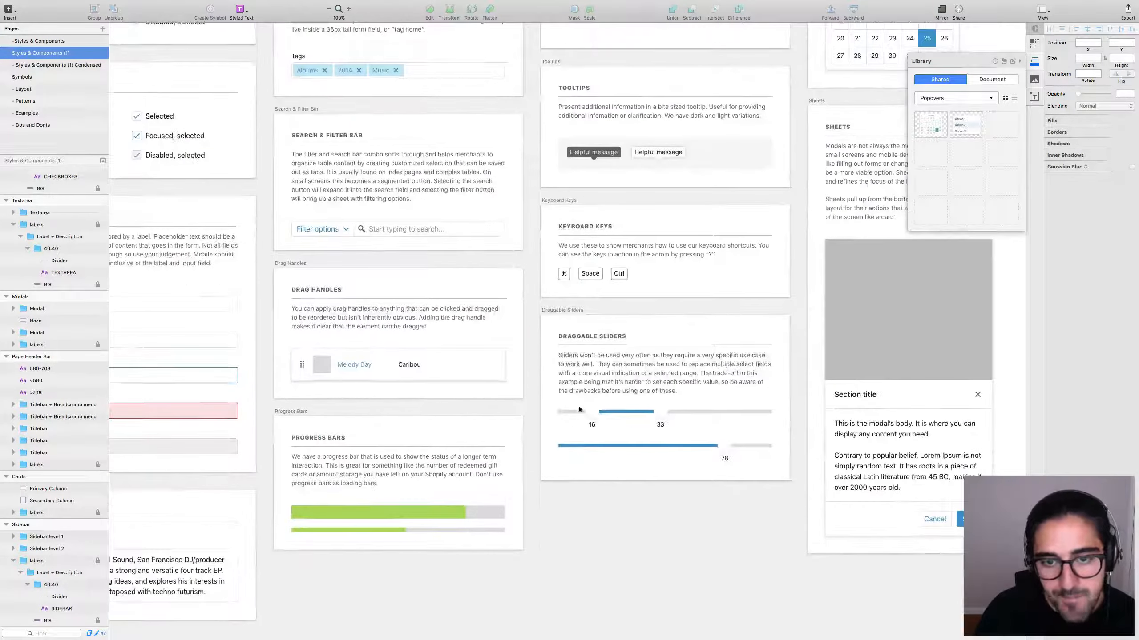
left_click_drag(596, 322, 642, 329)
left_click(450, 321)
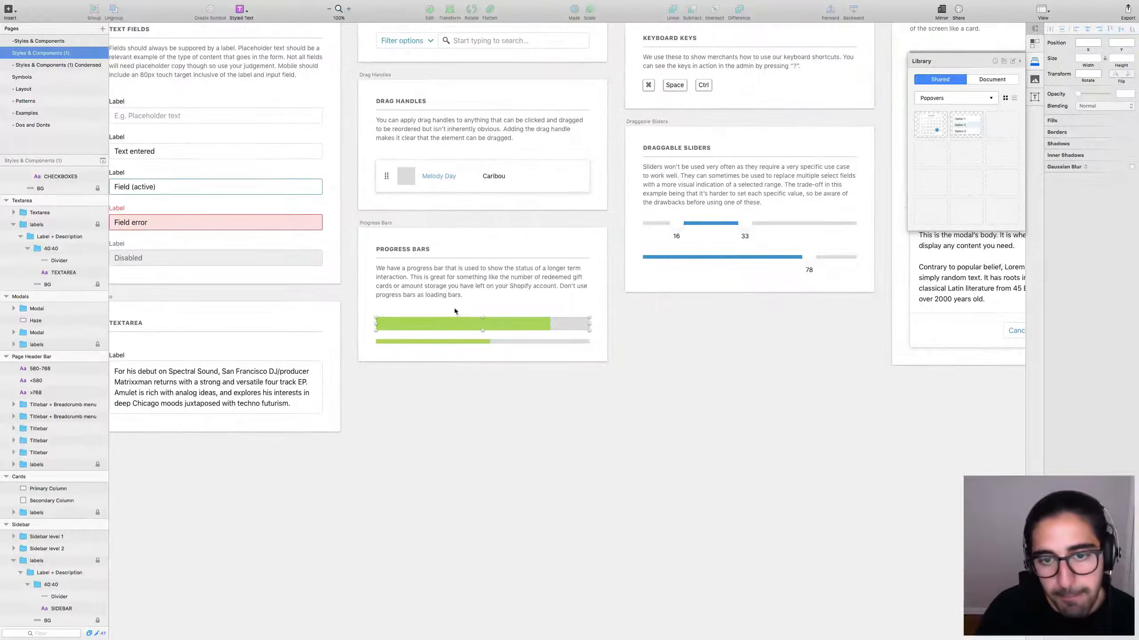
scroll(614, 321, "left", 10)
scroll(614, 321, "up", 3)
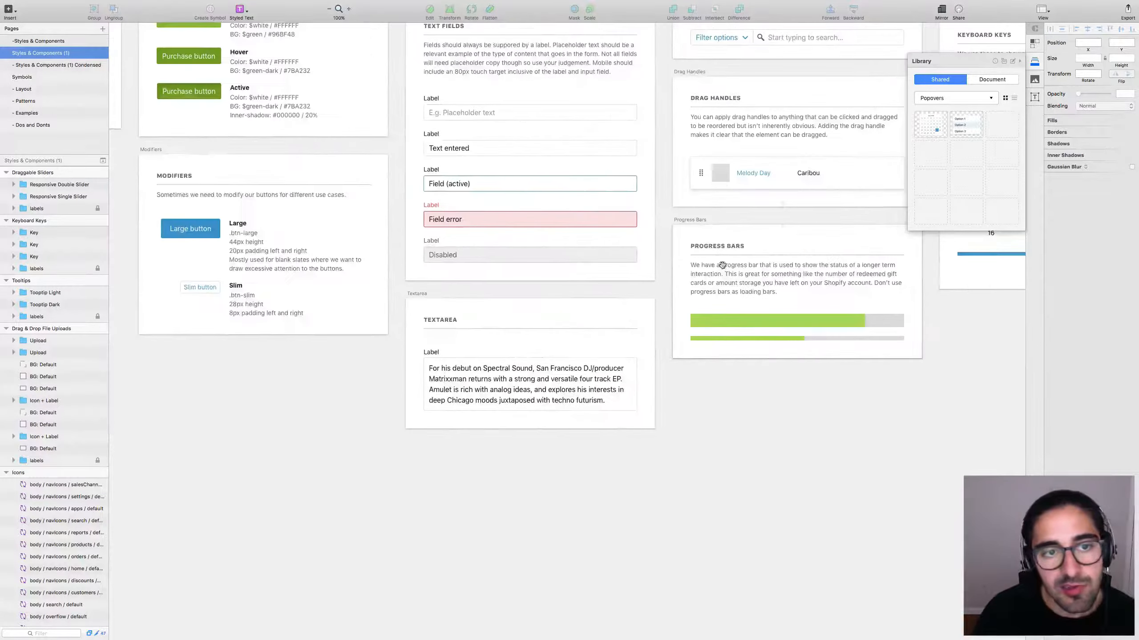
Add a new library category named Forms.
left_click(403, 244)
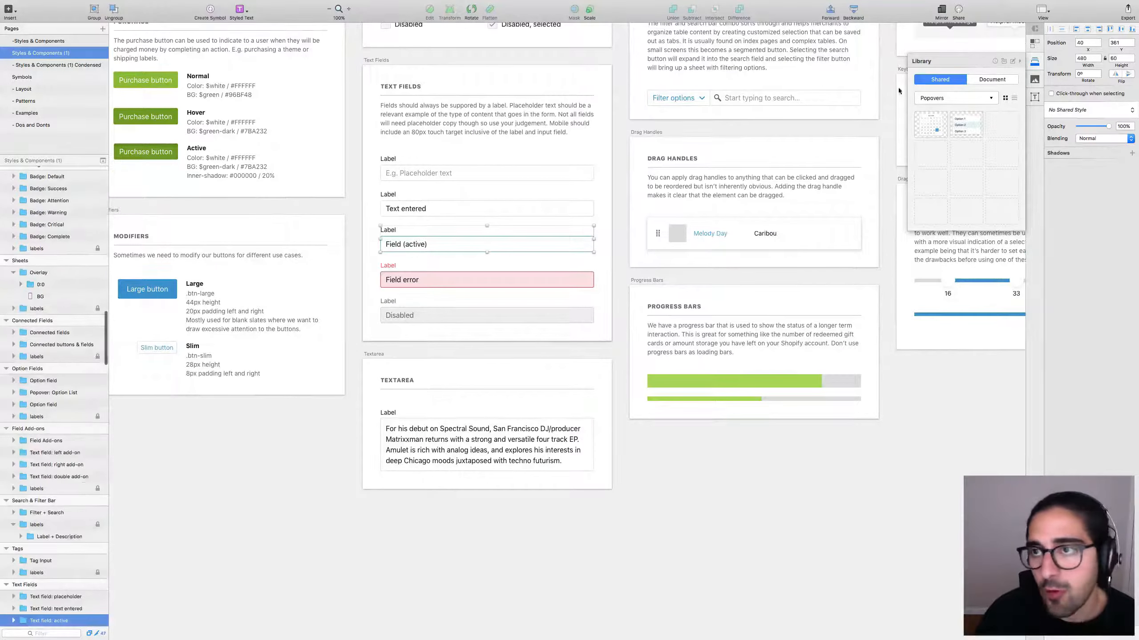
left_click(976, 98)
left_click(942, 145)
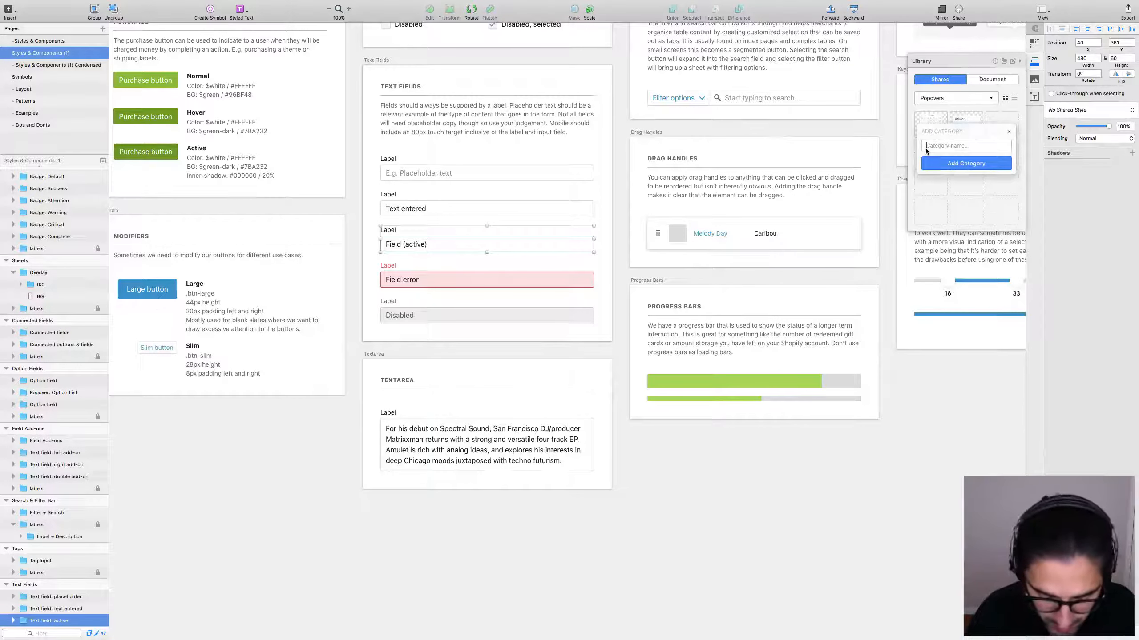
type("Forms")
key("Return")
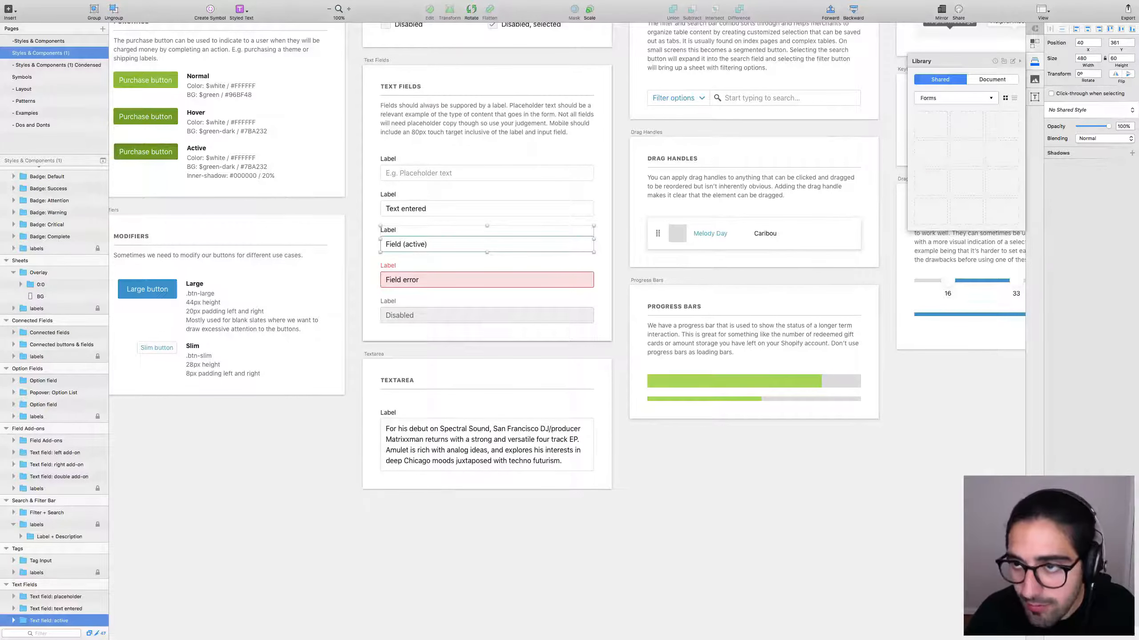
Add the placeholder, text entered, active, error and disabled text fields to Forms, then check them as a list.
left_click(402, 168)
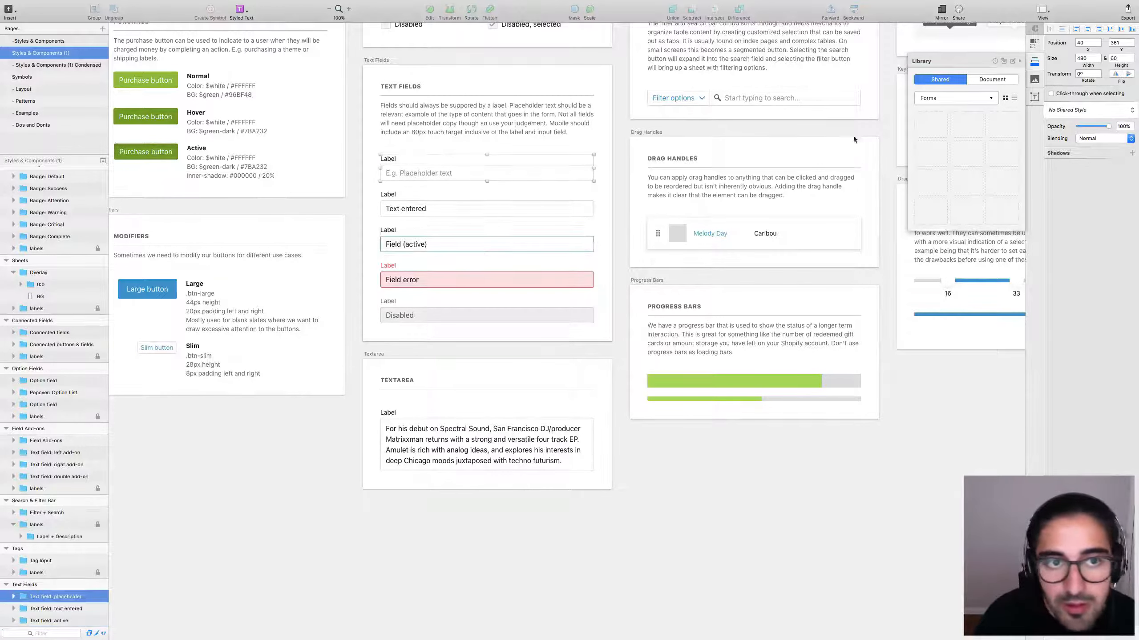
left_click(940, 143)
key("Tab")
left_click(964, 131)
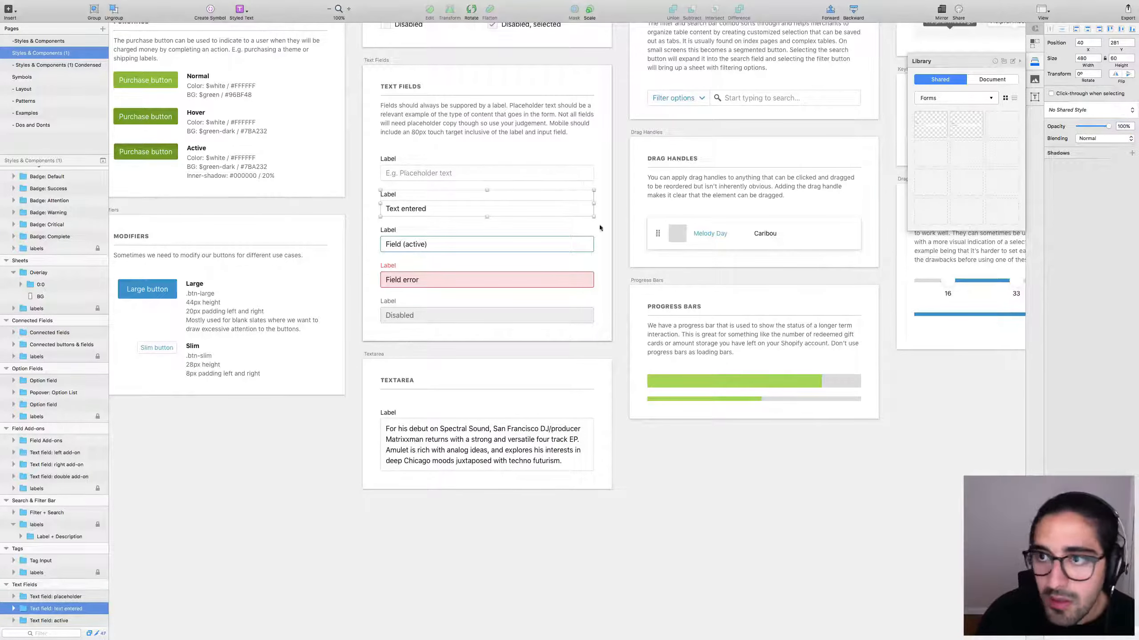
key("Tab")
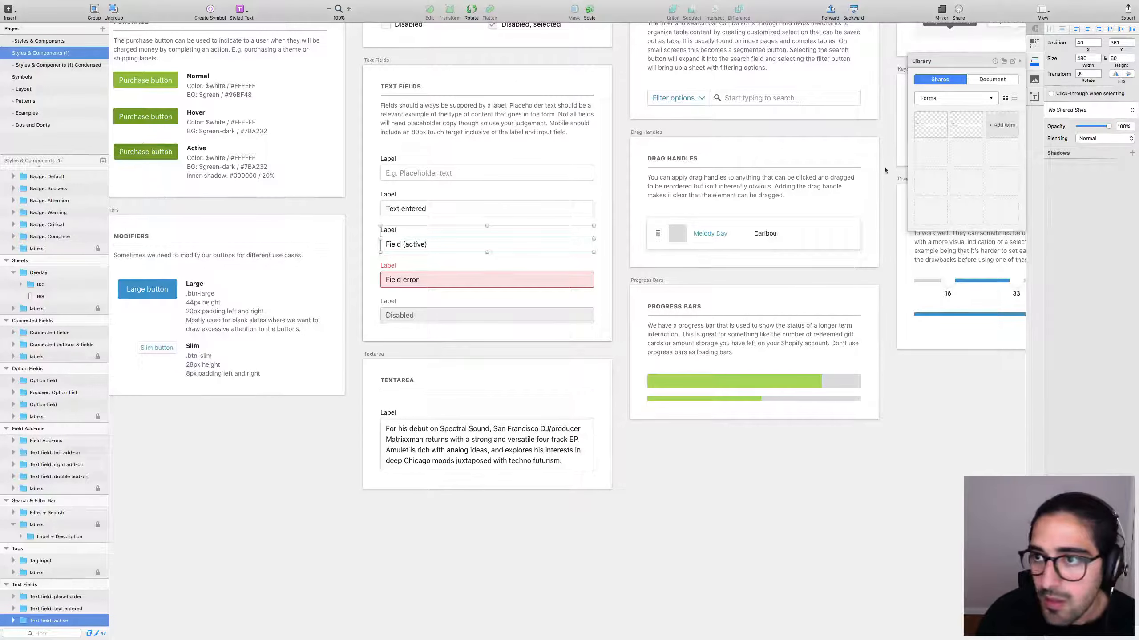
key("Tab")
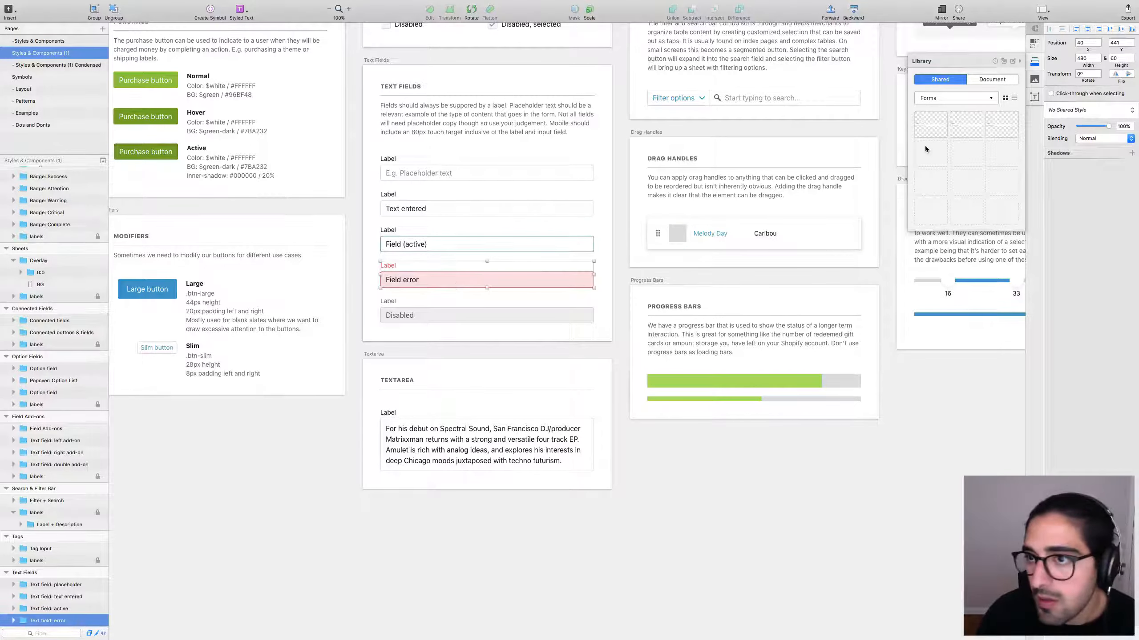
key("Tab")
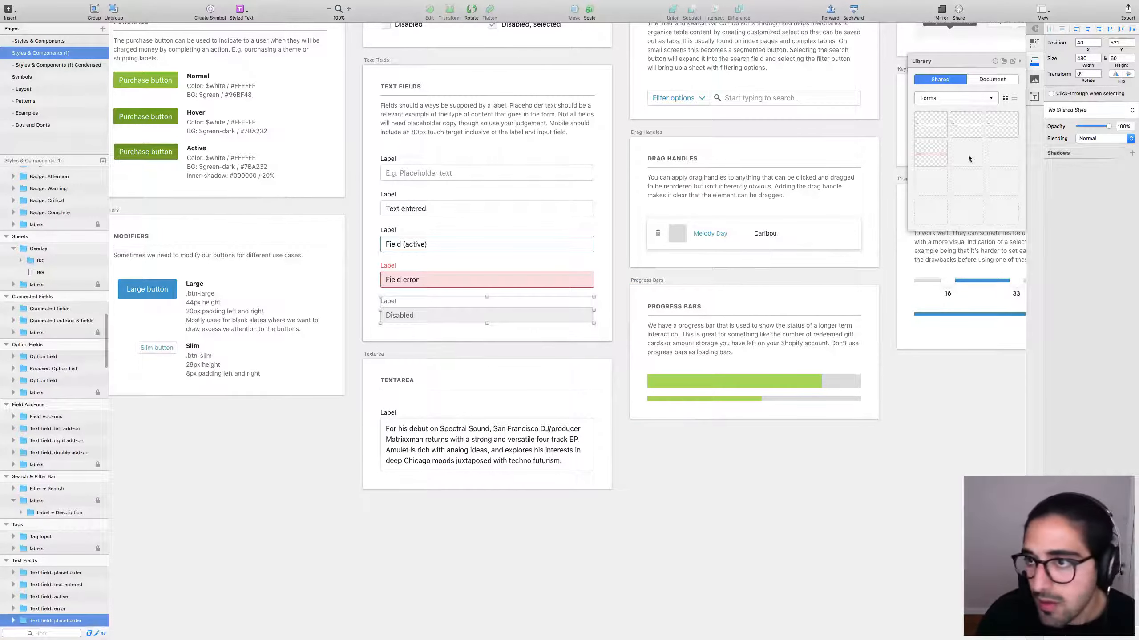
left_click(1014, 98)
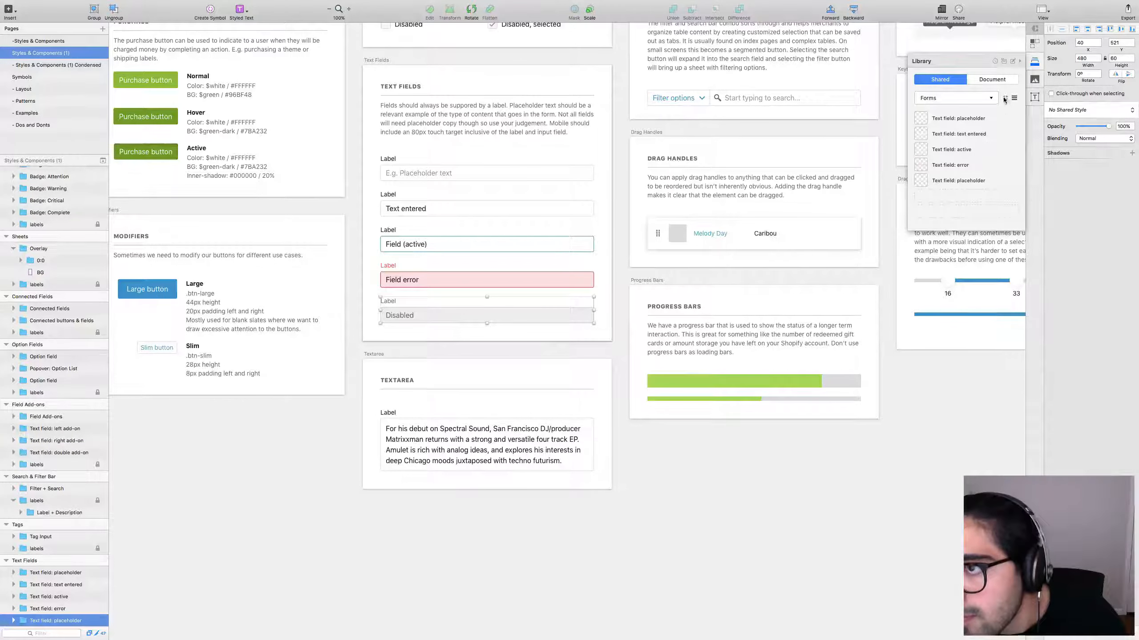
left_click(1006, 98)
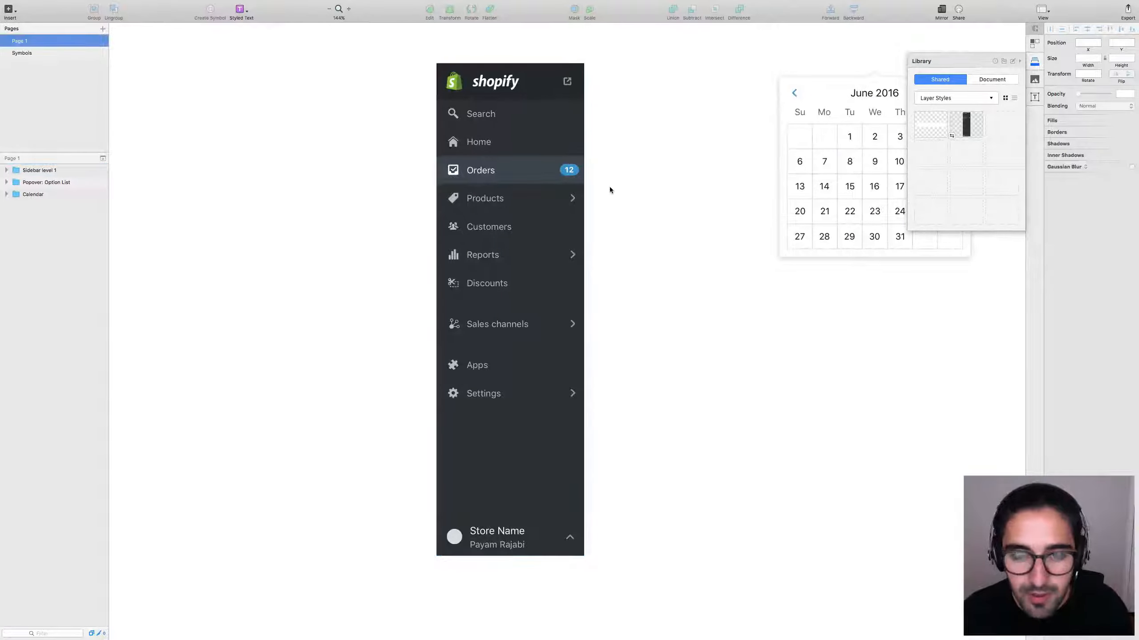
At 100% zoom, place a Forms placeholder text field below the option list.
key("super+0")
scroll(607, 185, "right", 10)
scroll(508, 310, "up", 3)
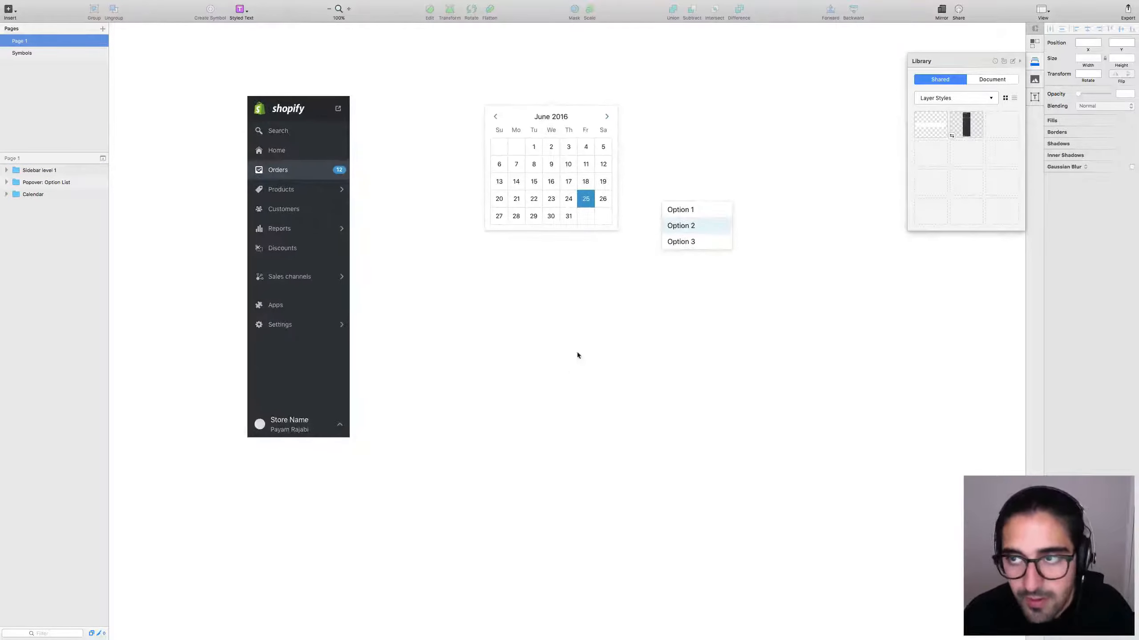
left_click(955, 98)
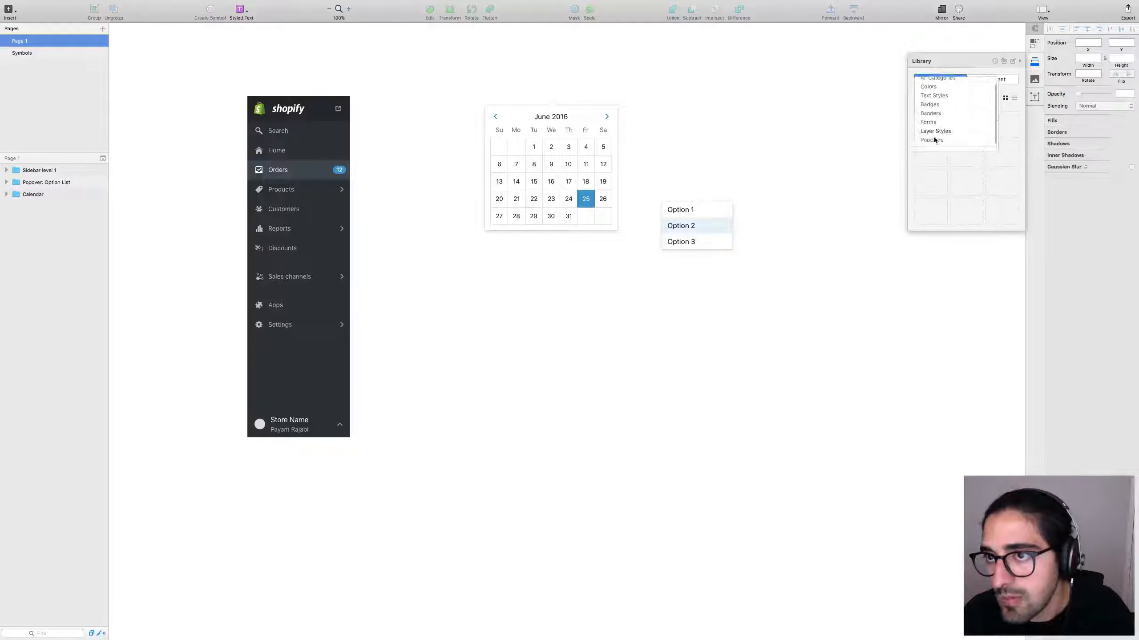
left_click(937, 126)
left_click_drag(913, 153, 681, 351)
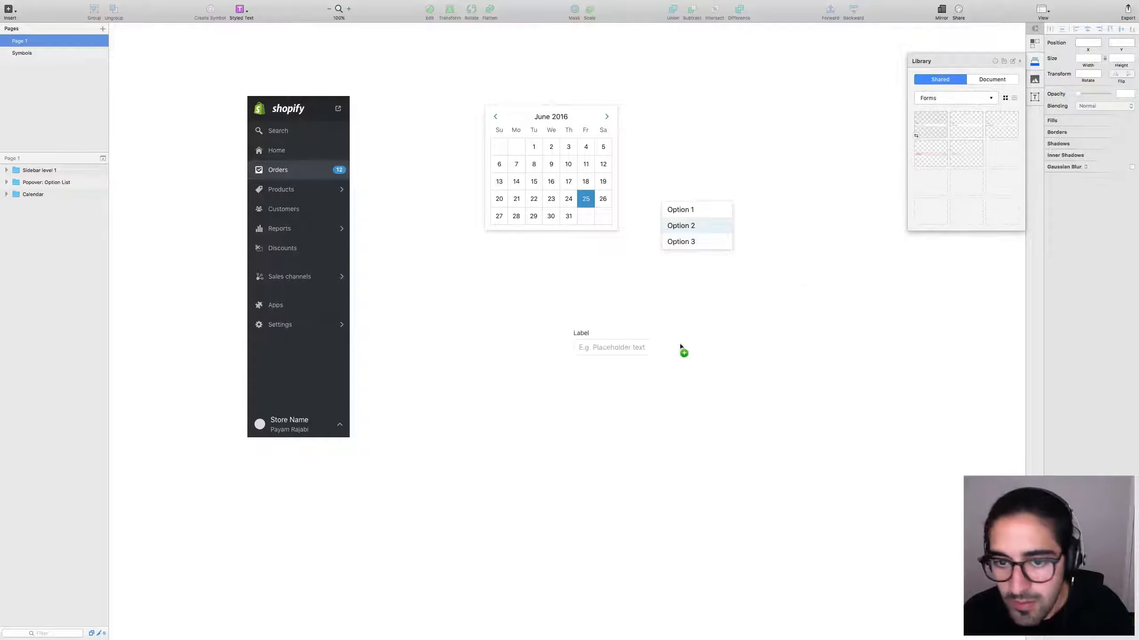
Inspect the placed text field's inner text layers and the whole symbol.
double_click(610, 348)
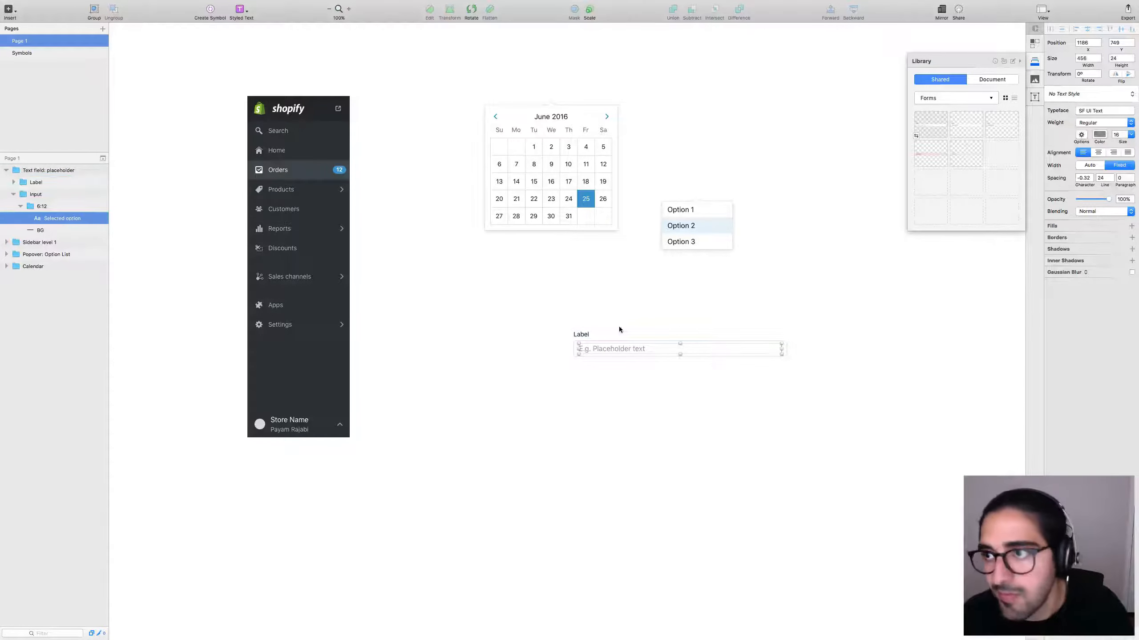
left_click(691, 305)
left_click(632, 345)
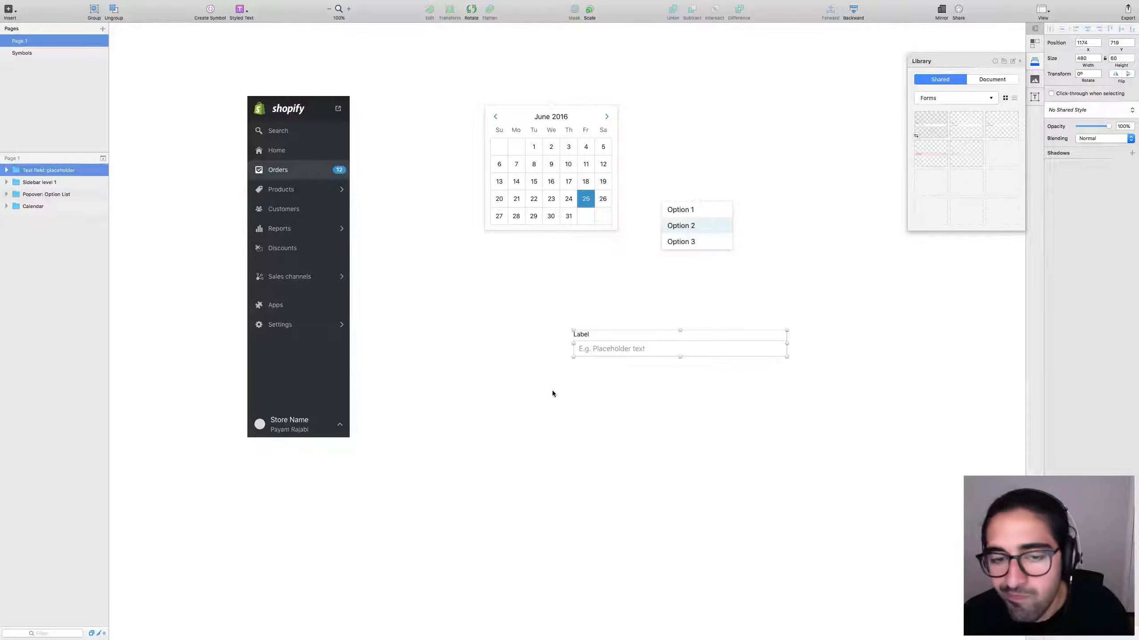
left_click(552, 386)
double_click(640, 350)
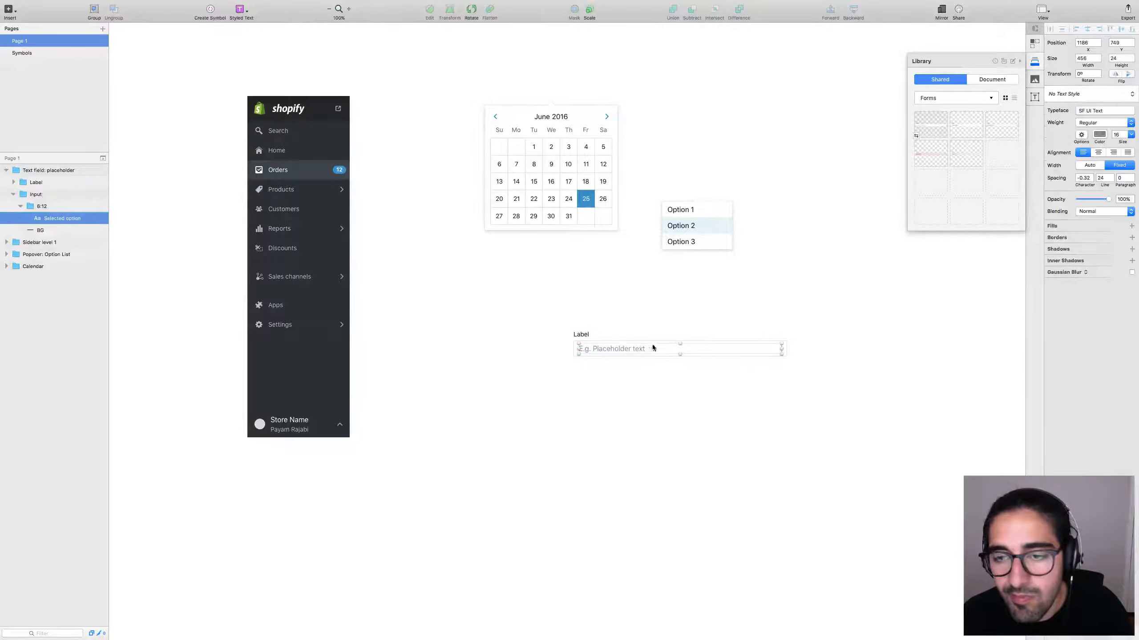
left_click(658, 312)
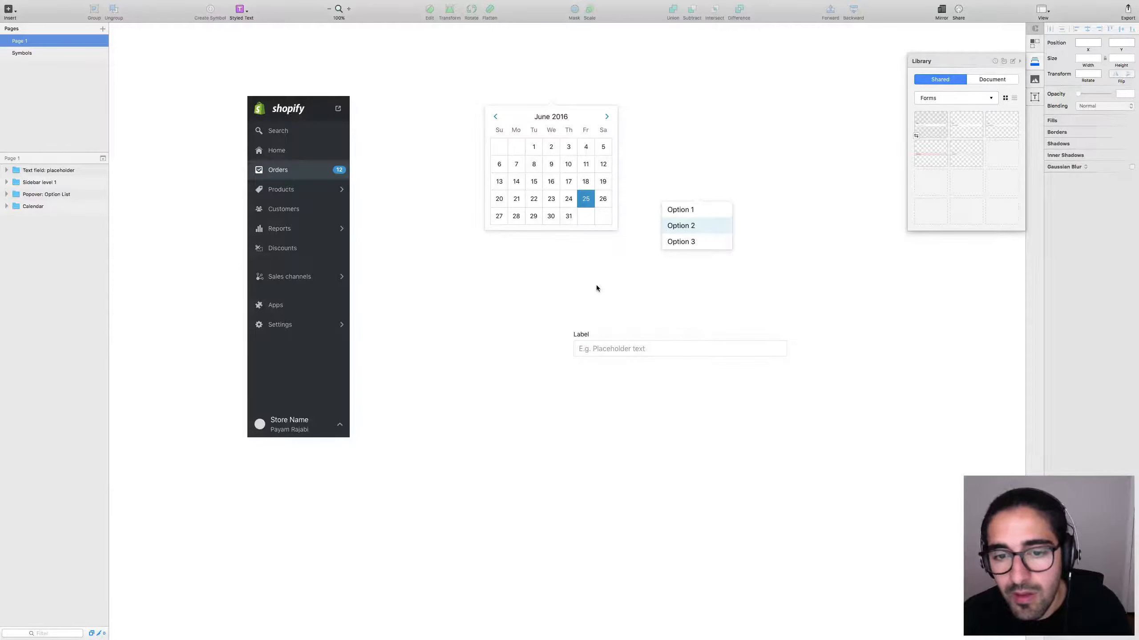
Select the Core Typography Extended and LayerStyles artboards in the library document, then remove the trial text field.
key("super+grave")
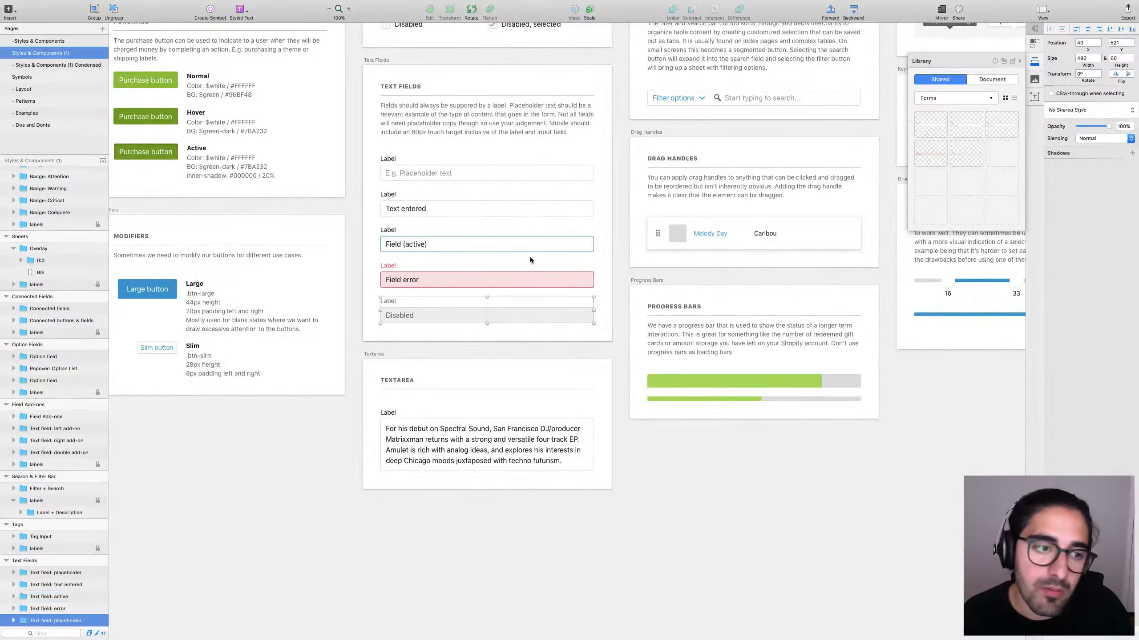
key("shift+super+1")
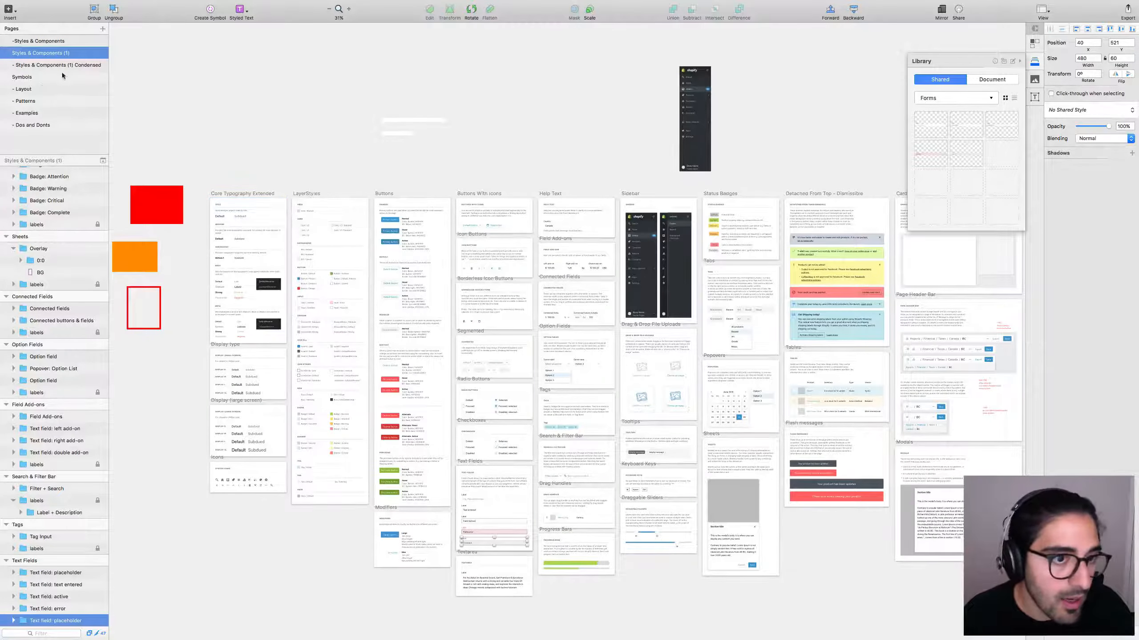
left_click(242, 194)
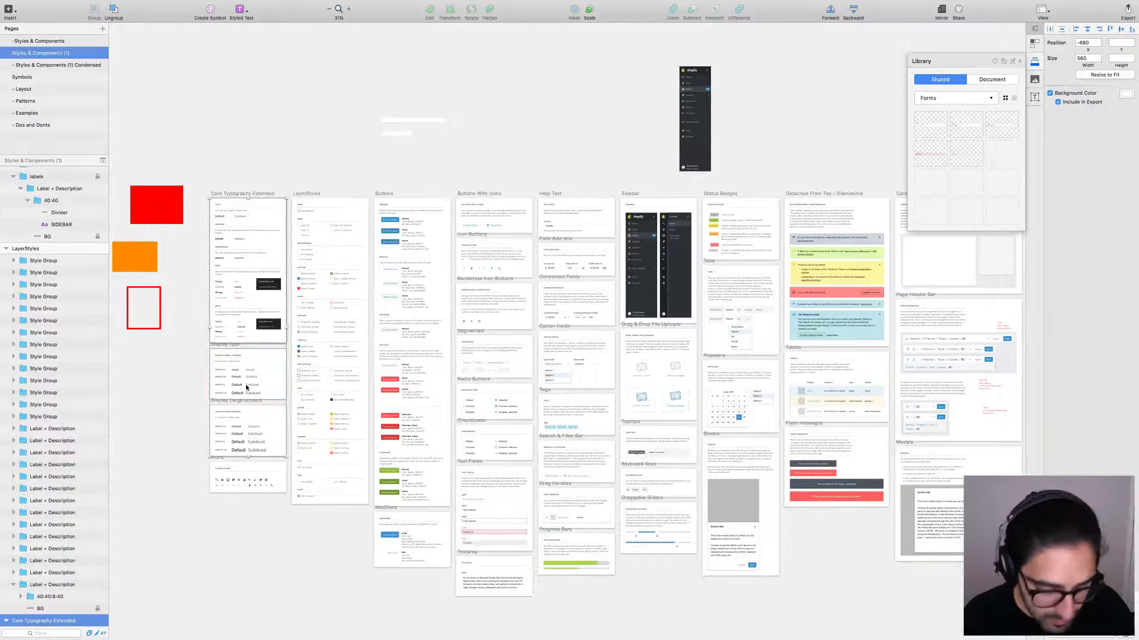
left_click(310, 195)
left_click(311, 194, "shift")
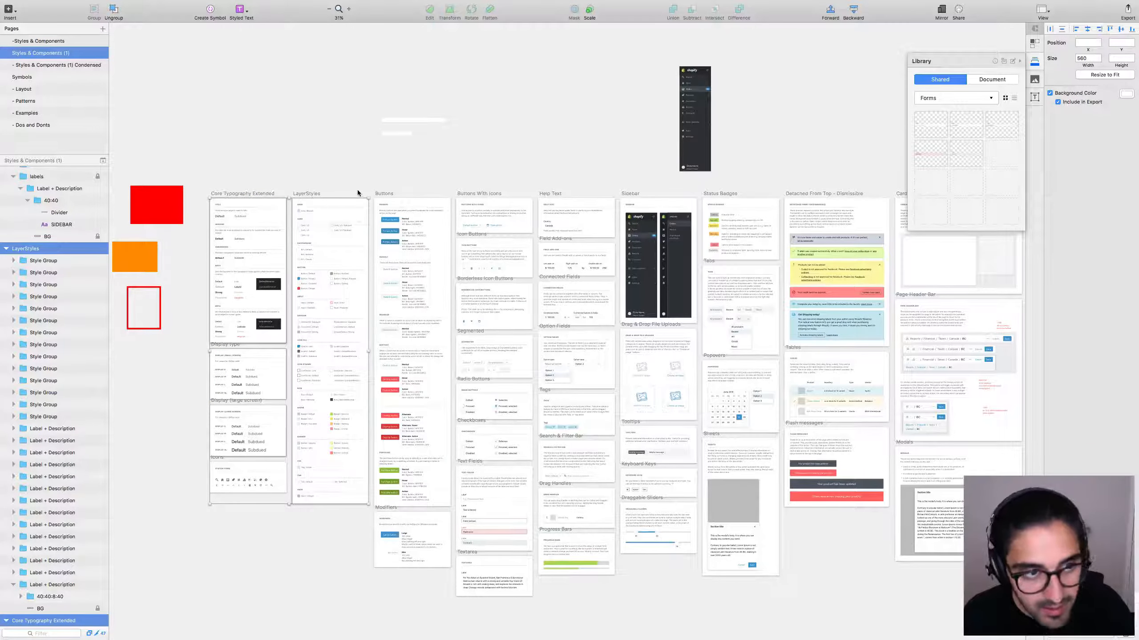
left_click(282, 162)
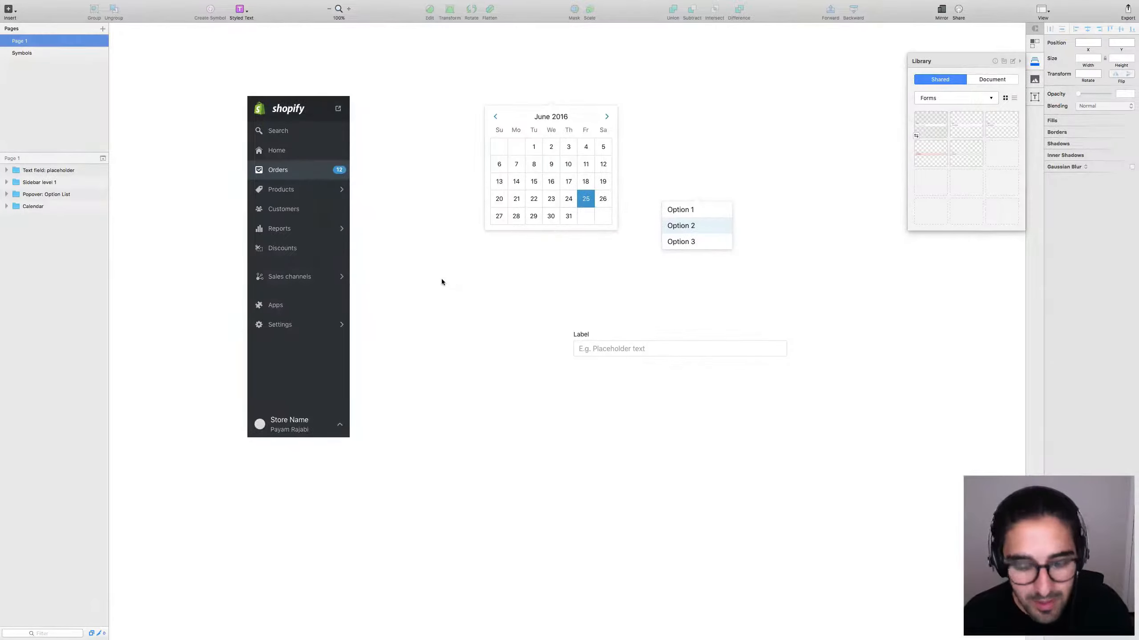
key("super+z")
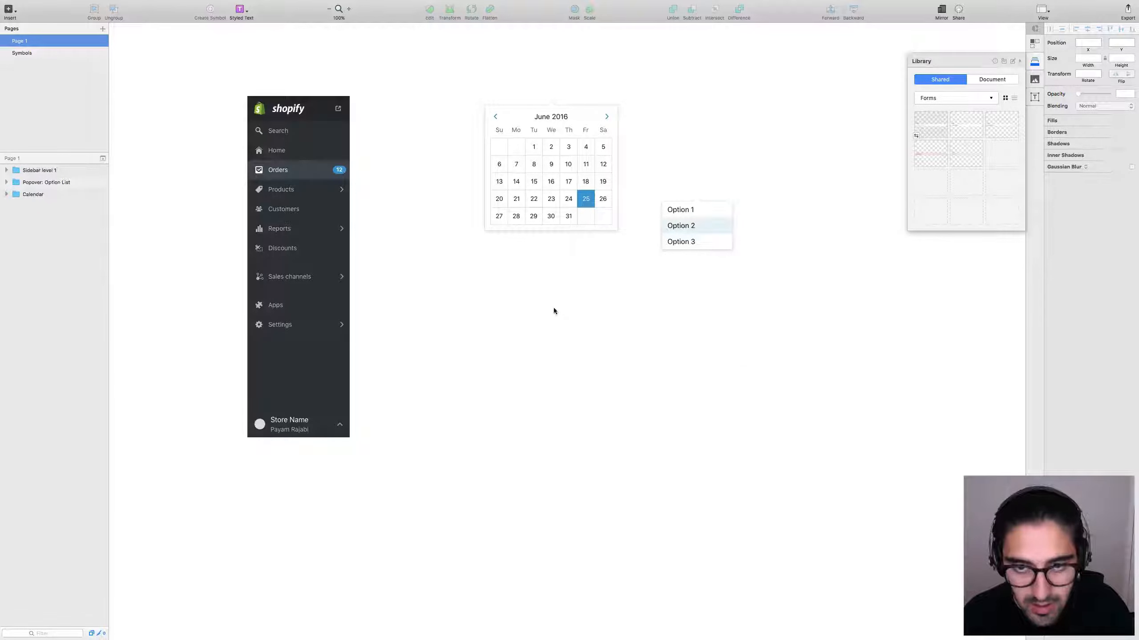
Create a new full-screen document and paste in the typography and layer-style artboards.
key("super+n")
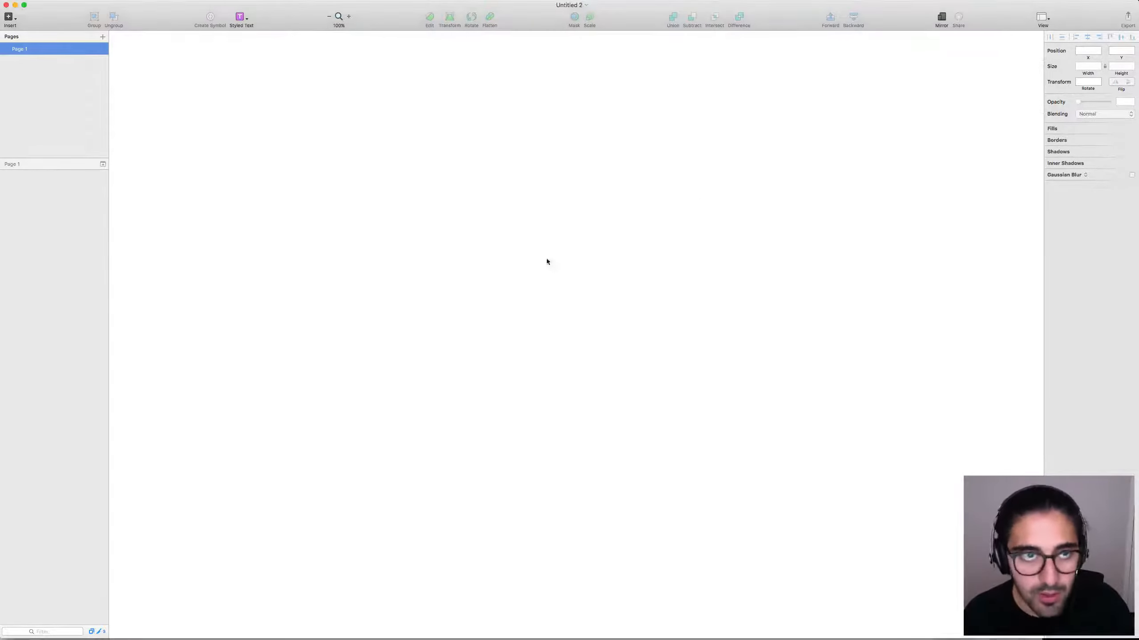
key("ctrl+super+f")
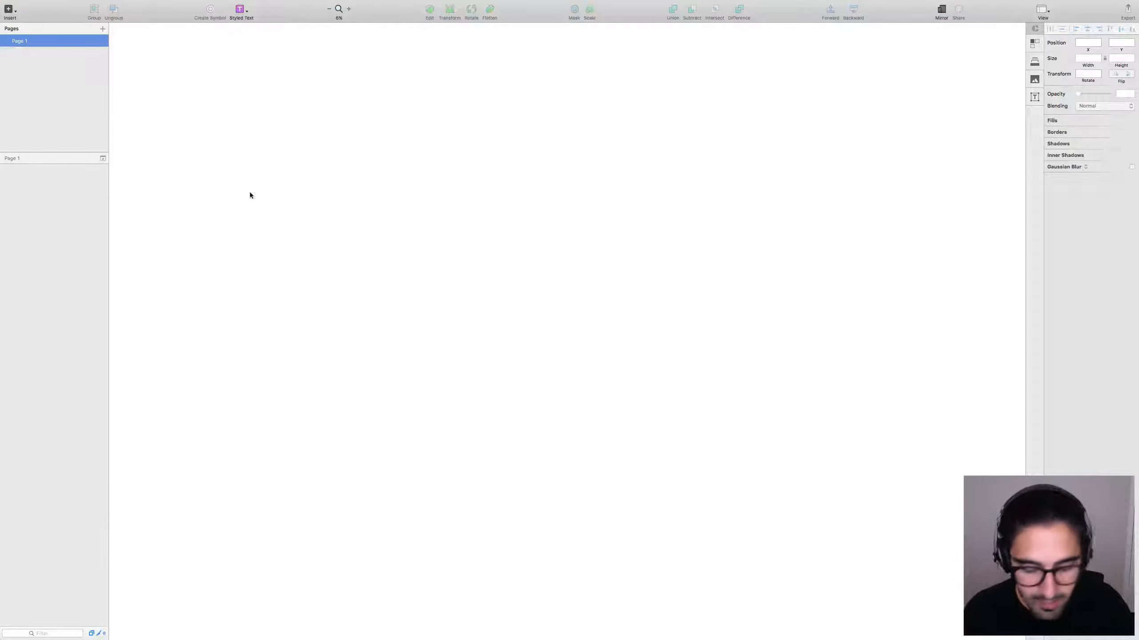
key("super+v")
left_click_drag(481, 277, 540, 371)
left_click_drag(449, 218, 677, 461)
Draw Artboard 5 to the right of the style boards.
key("a")
left_click_drag(682, 96, 959, 417)
scroll(800, 290, "right", 5)
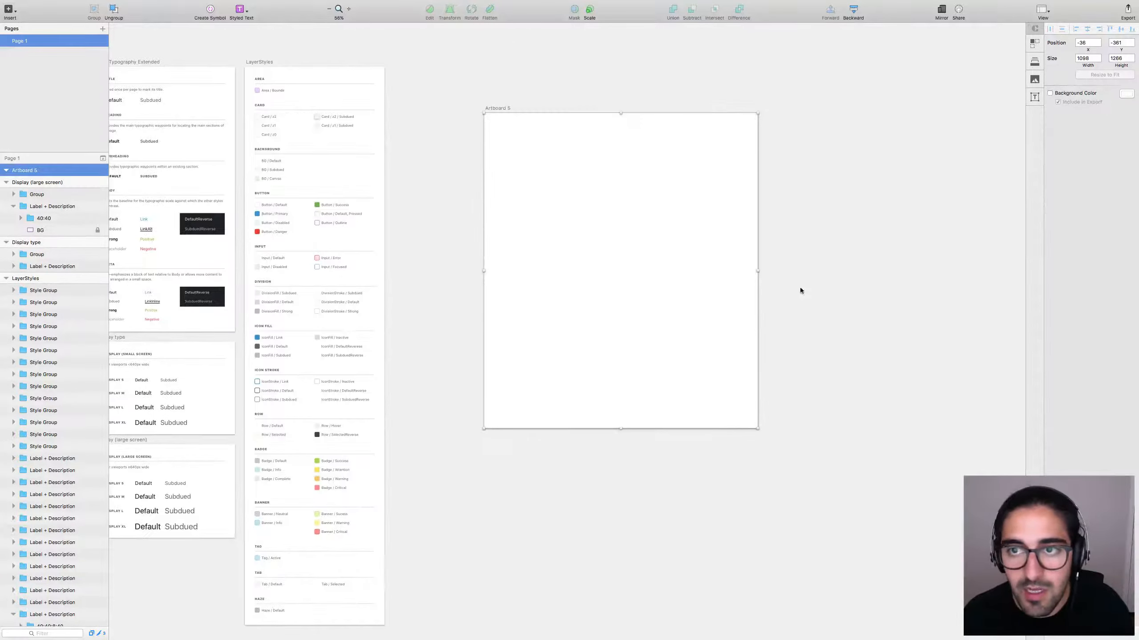
left_click(990, 116)
Place the Forms component Text field: placeholder from the library onto Artboard 5.
left_click(1034, 62)
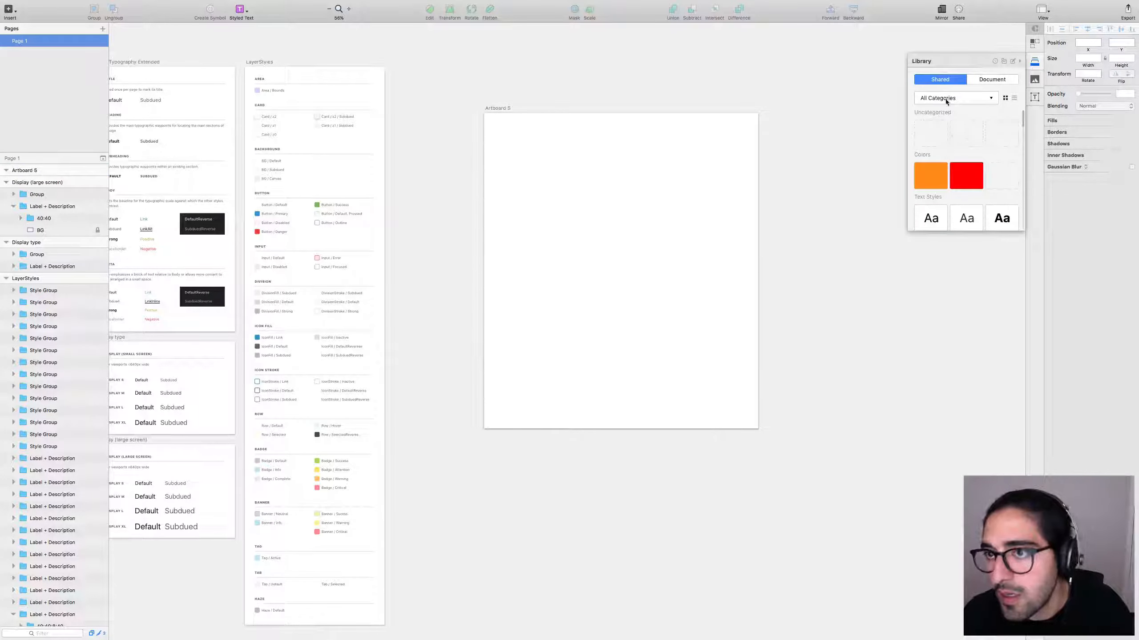
left_click(946, 100)
left_click(933, 130)
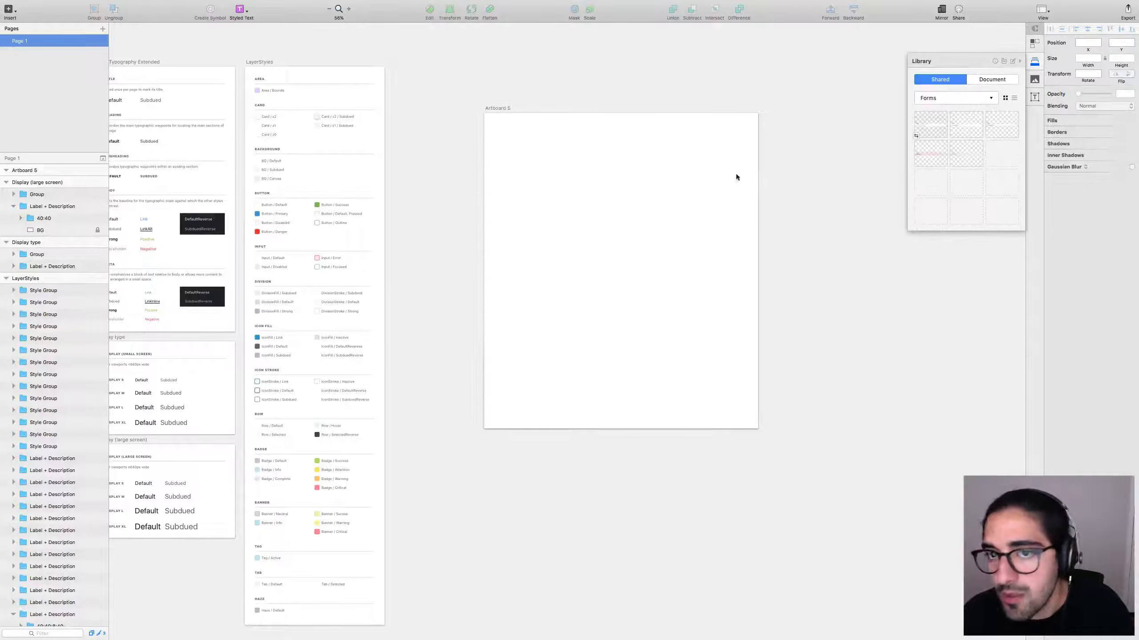
left_click_drag(736, 177, 613, 197)
key("super+2")
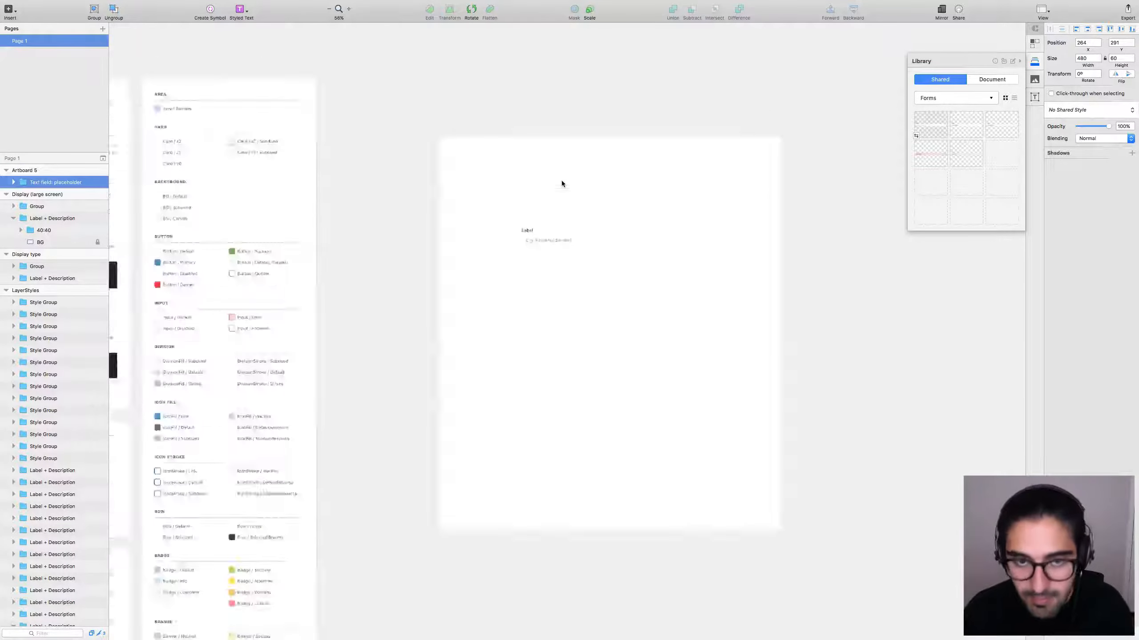
Inspect the field's Label and placeholder text layers and its text styles, then zoom to 50%.
double_click(457, 231)
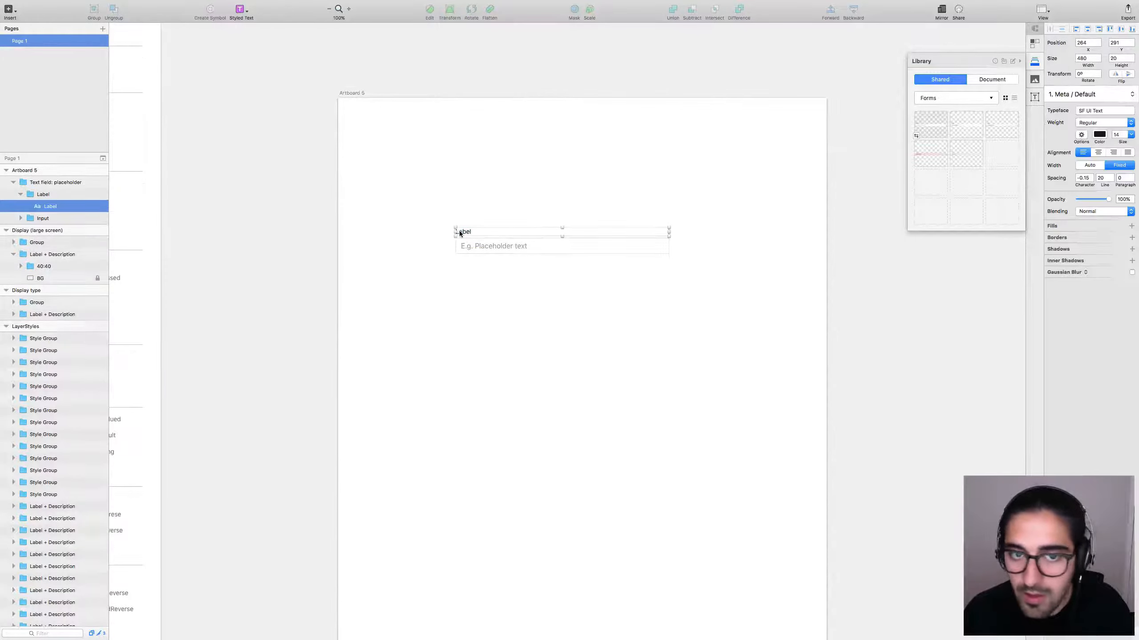
left_click(507, 246)
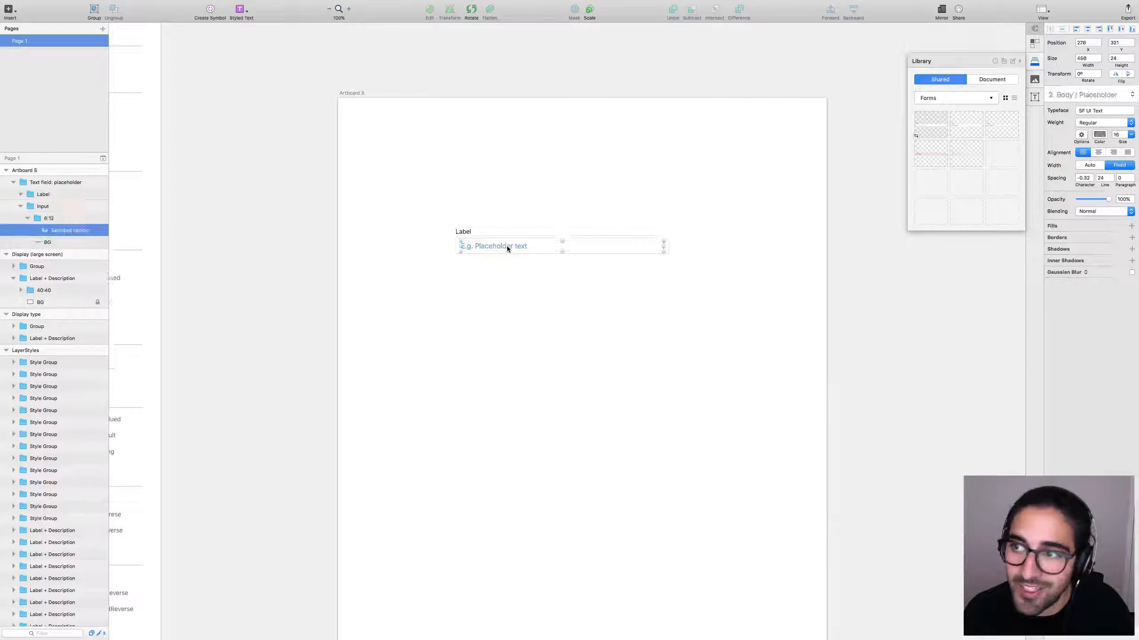
left_click(445, 278)
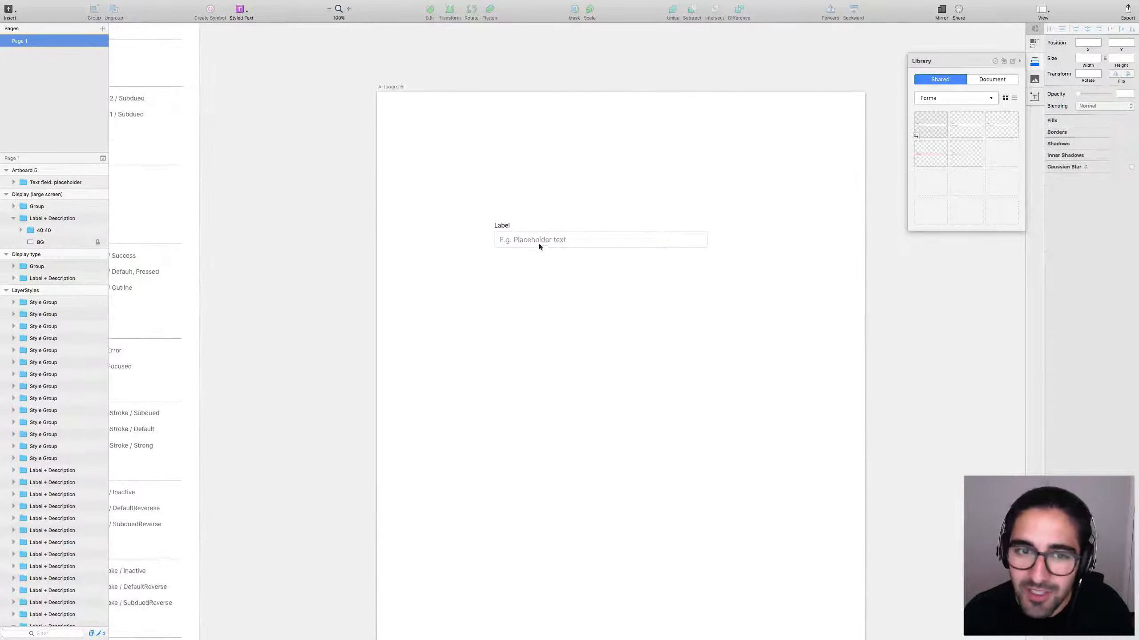
left_click(550, 239)
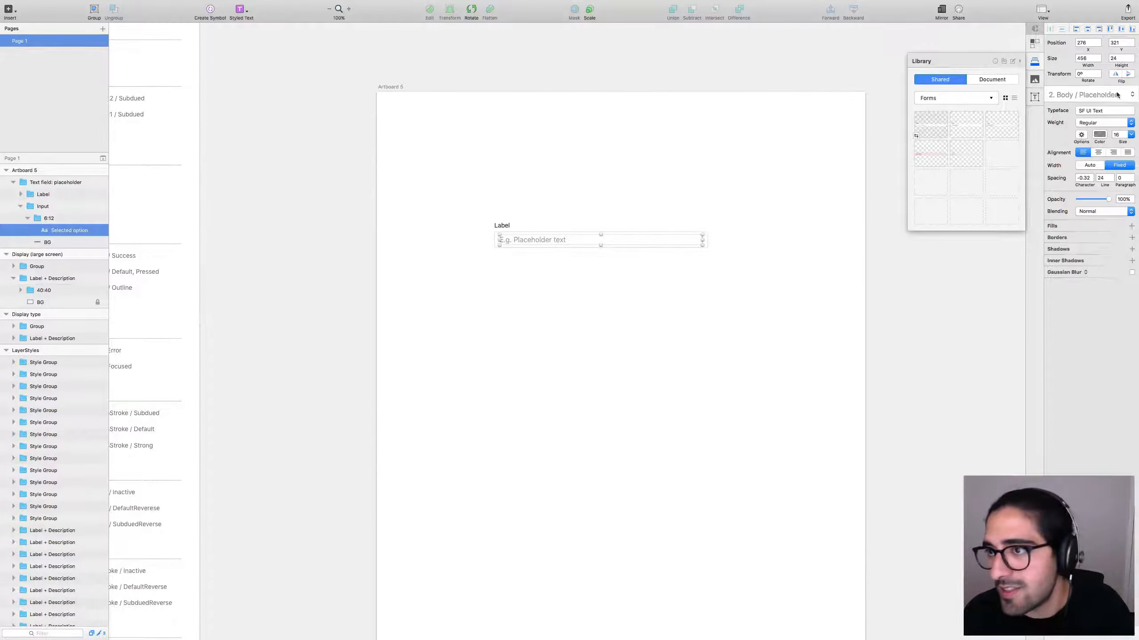
left_click(1117, 94)
left_click(879, 298)
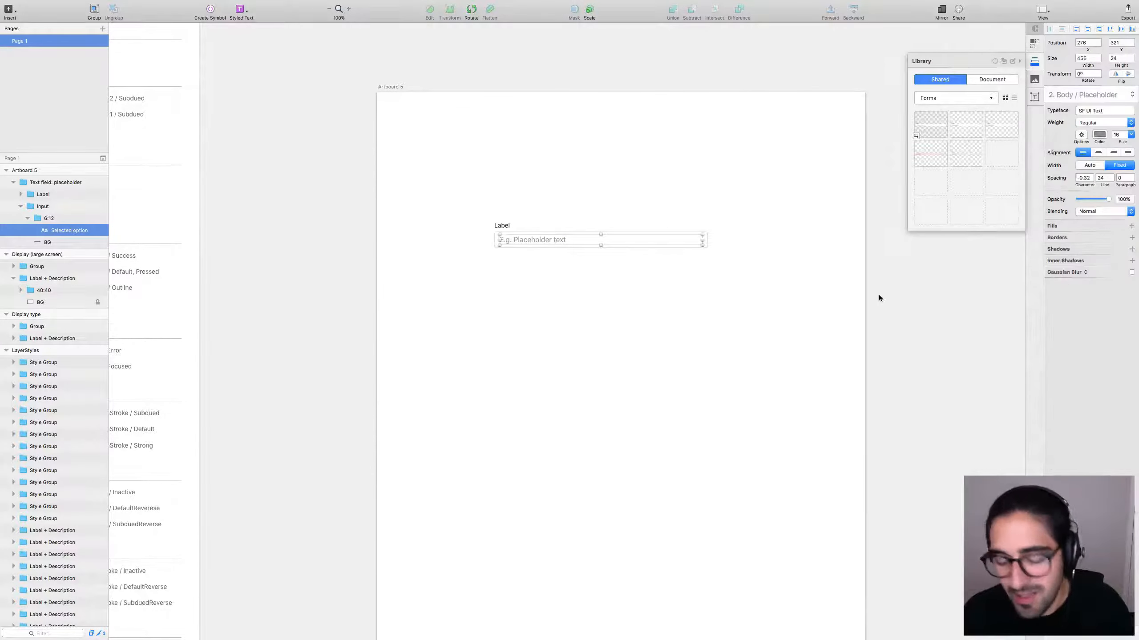
key("super+minus")
scroll(762, 359, "left", 5)
scroll(762, 359, "down", 3)
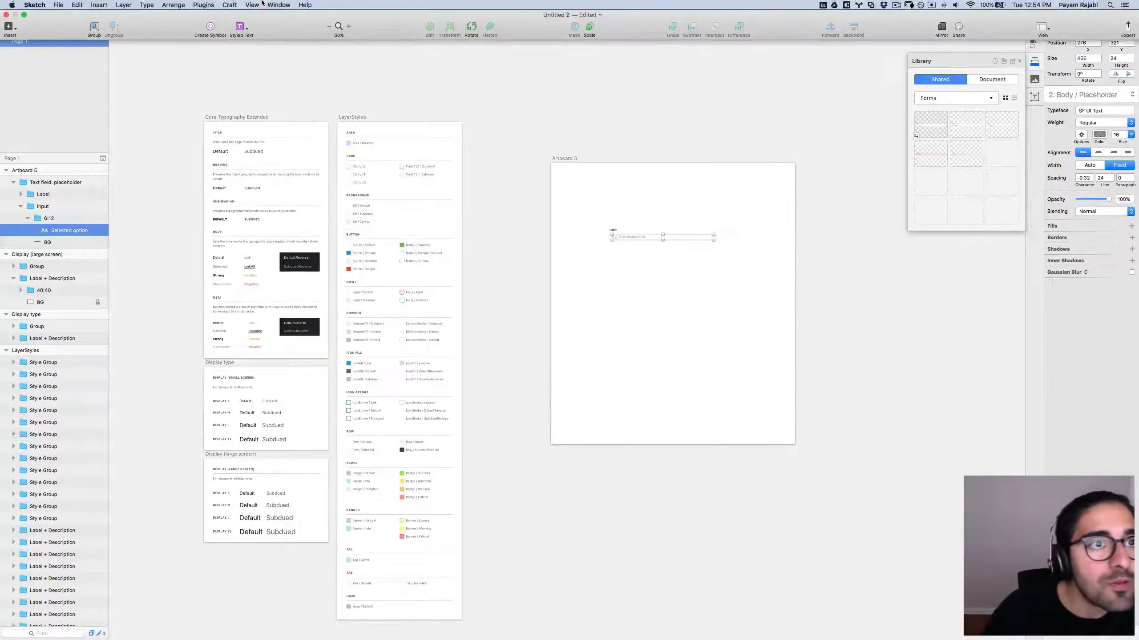
Launch the Brand.ai plugin from the Plugins menu.
left_click(237, 4)
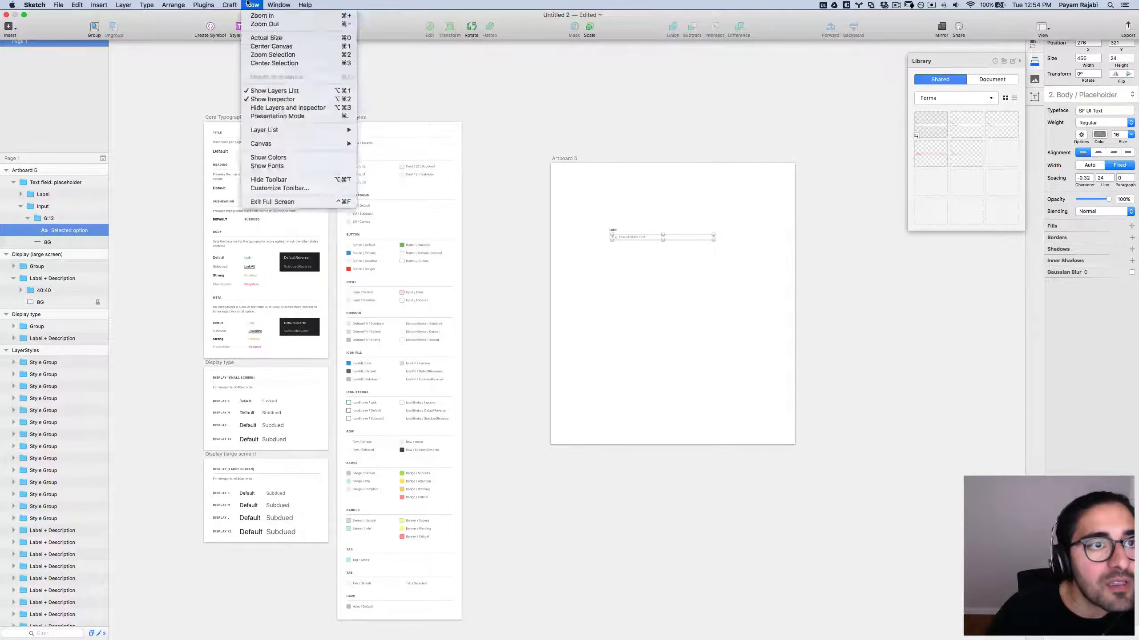
mouse_move(188, 2)
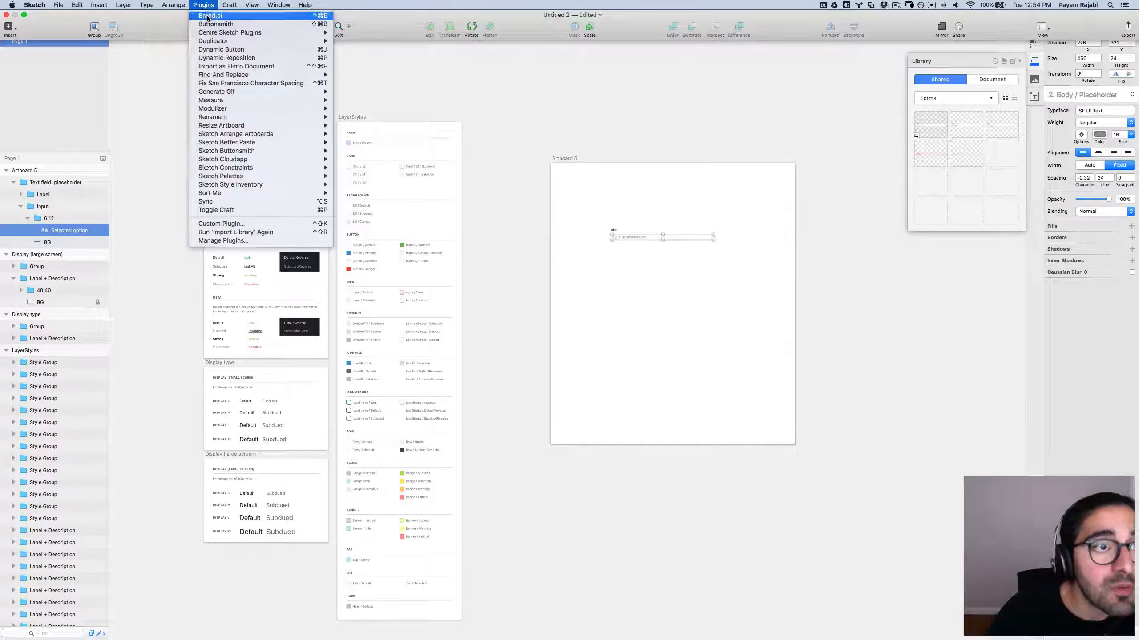
left_click(207, 16)
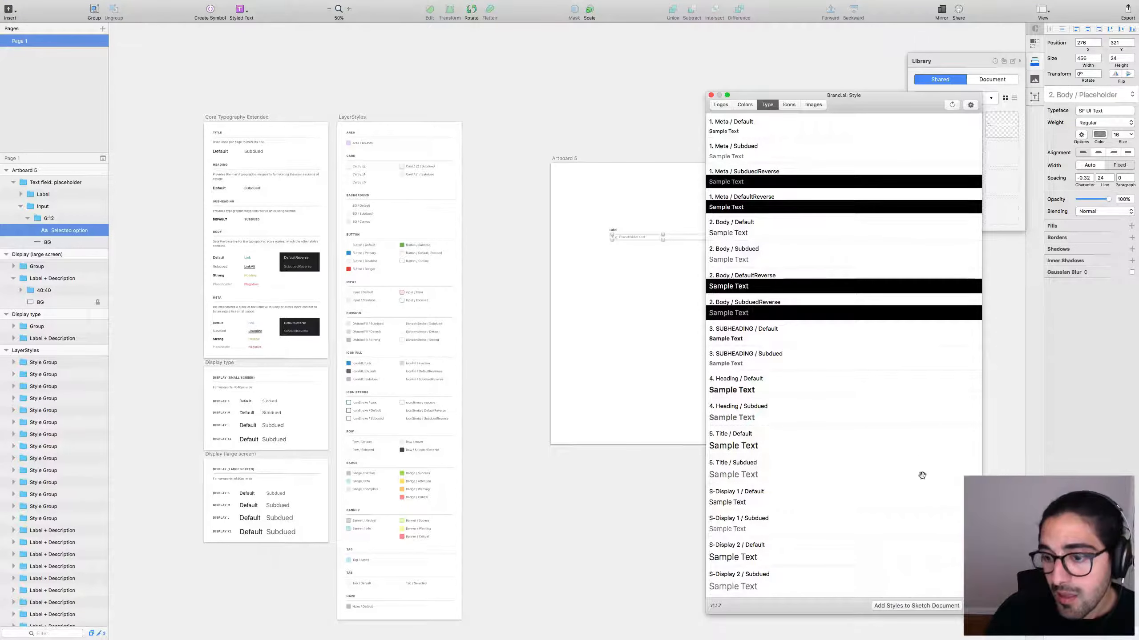
Try adding the Brand.ai styles to the document, dismiss the error, and move the style window up-left.
left_click(909, 605)
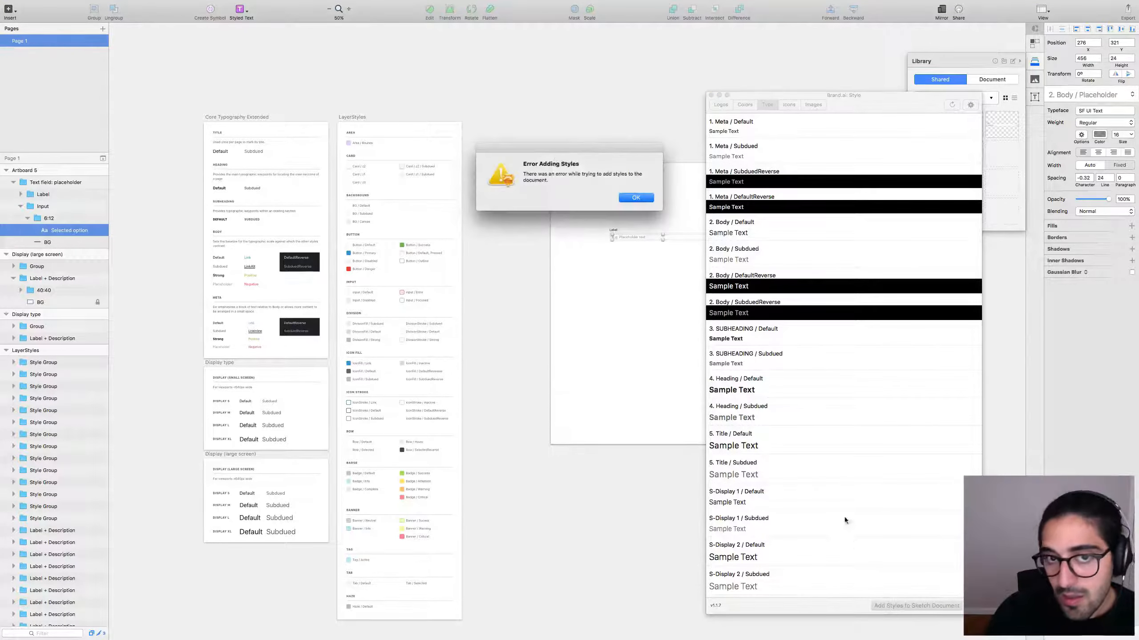
left_click(633, 198)
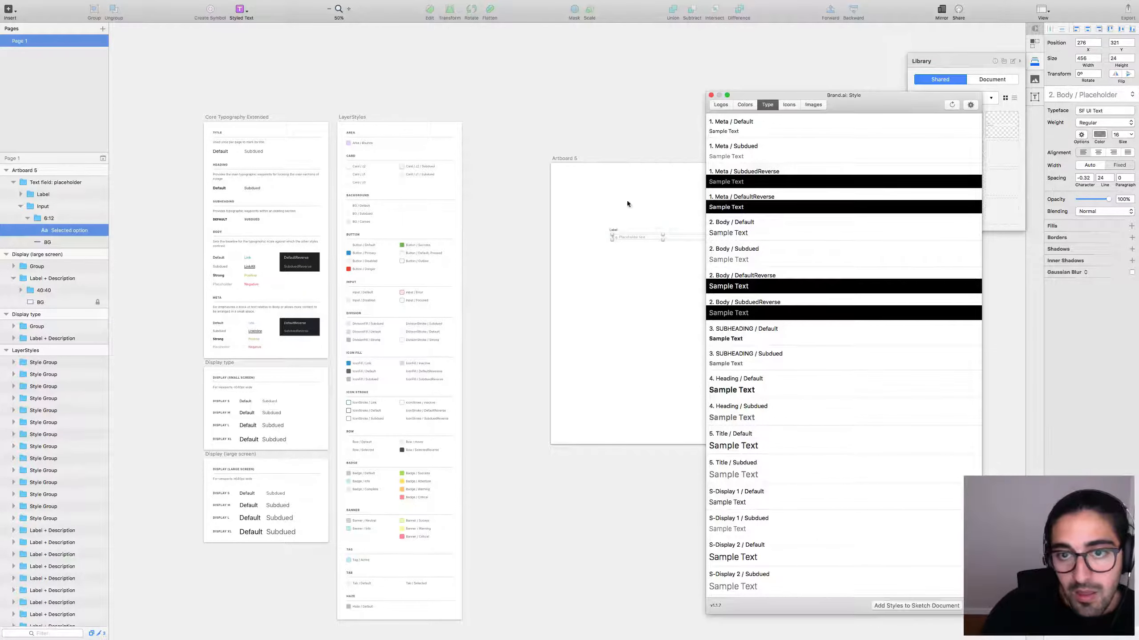
left_click(623, 286)
scroll(640, 303, "right", 5)
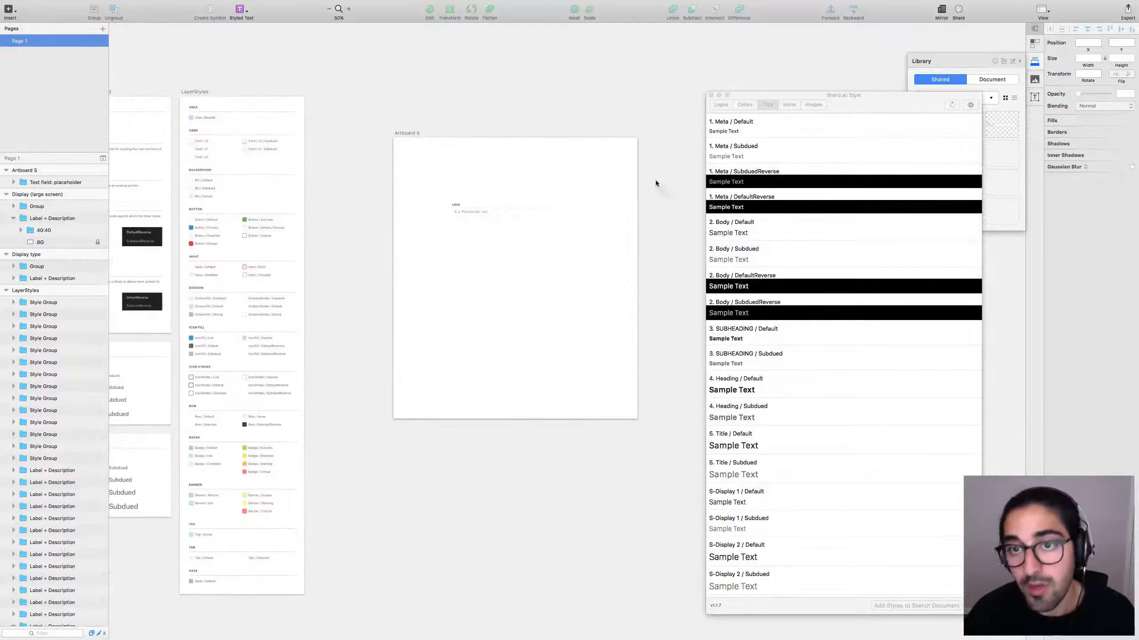
left_click_drag(864, 95, 801, 74)
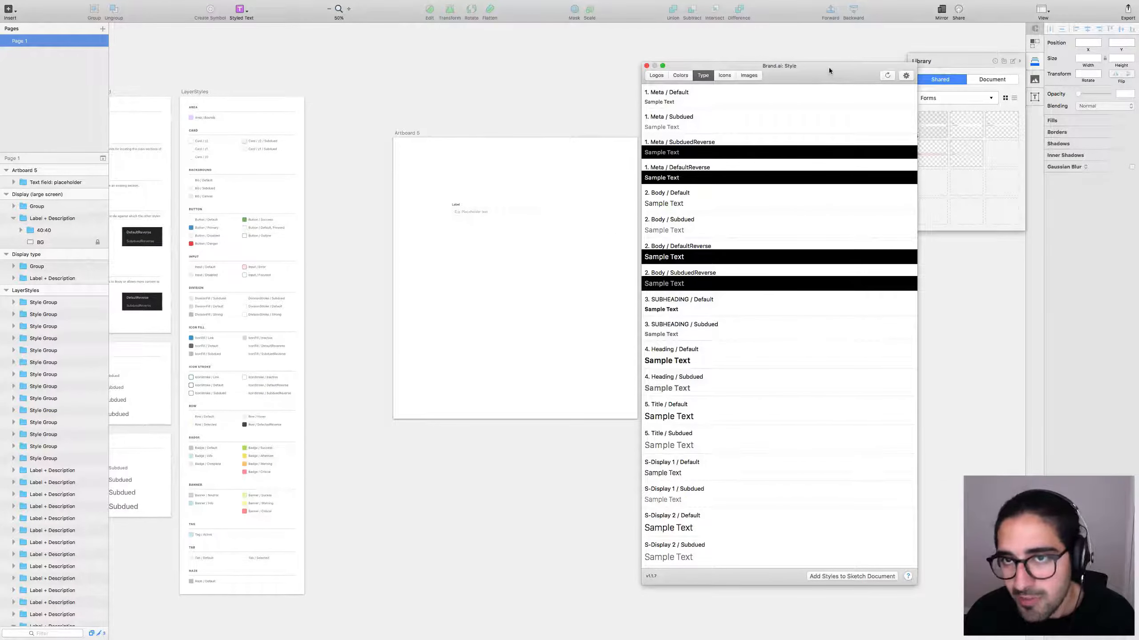
left_click_drag(802, 69, 781, 49)
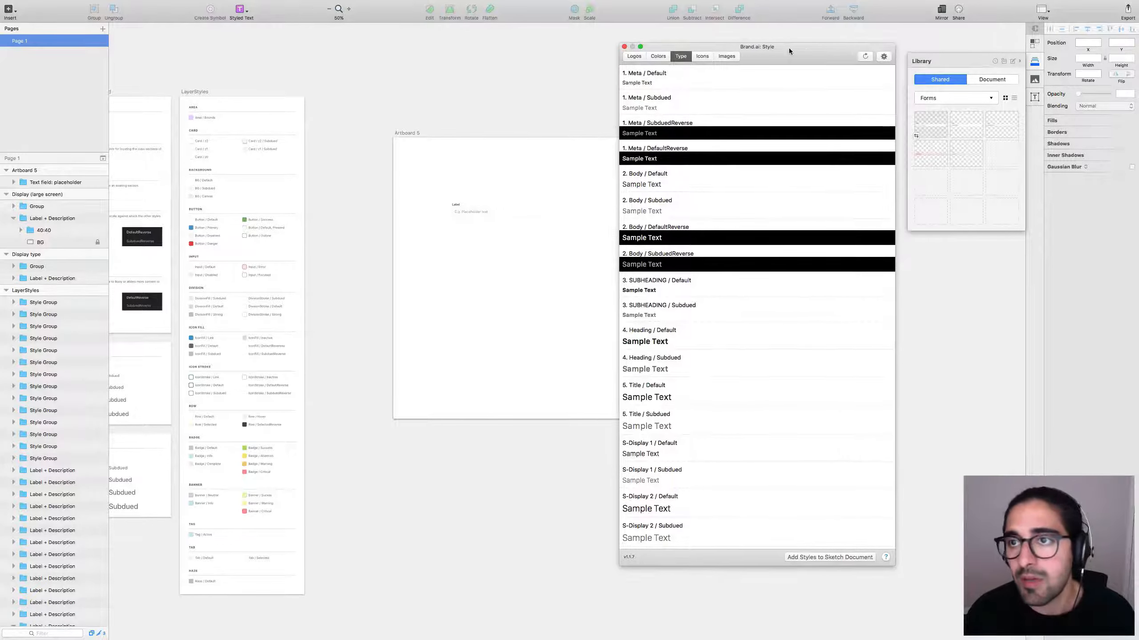
Check the text field on Artboard 5 and the library category list.
left_click(496, 281)
scroll(495, 280, "right", 3)
scroll(495, 280, "down", 1)
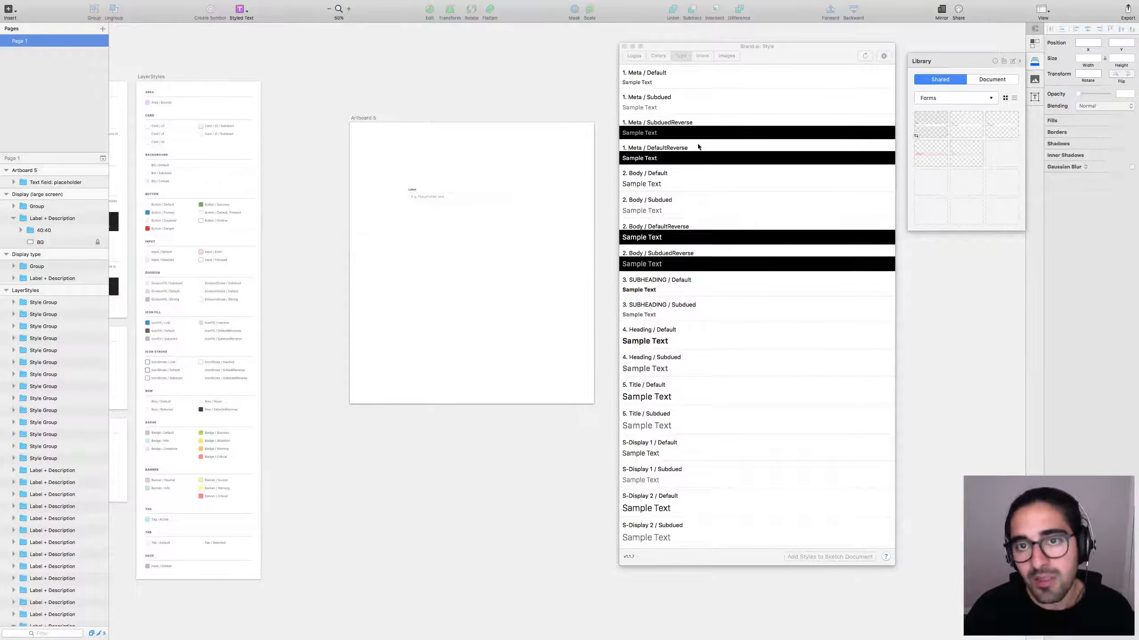
left_click(773, 52)
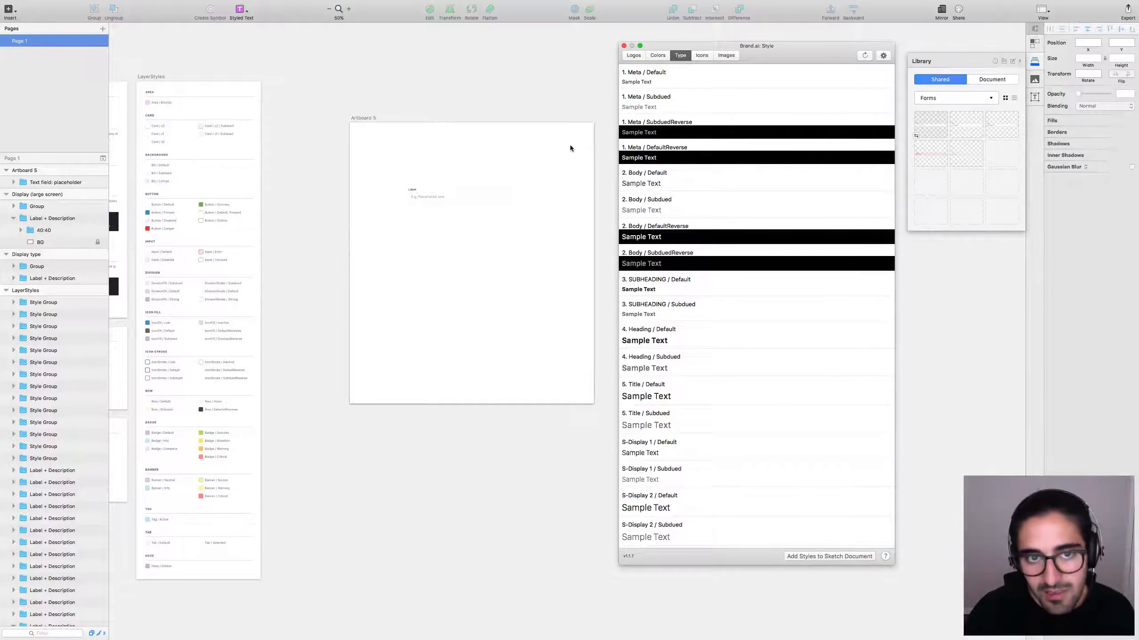
left_click(466, 197)
left_click(378, 244)
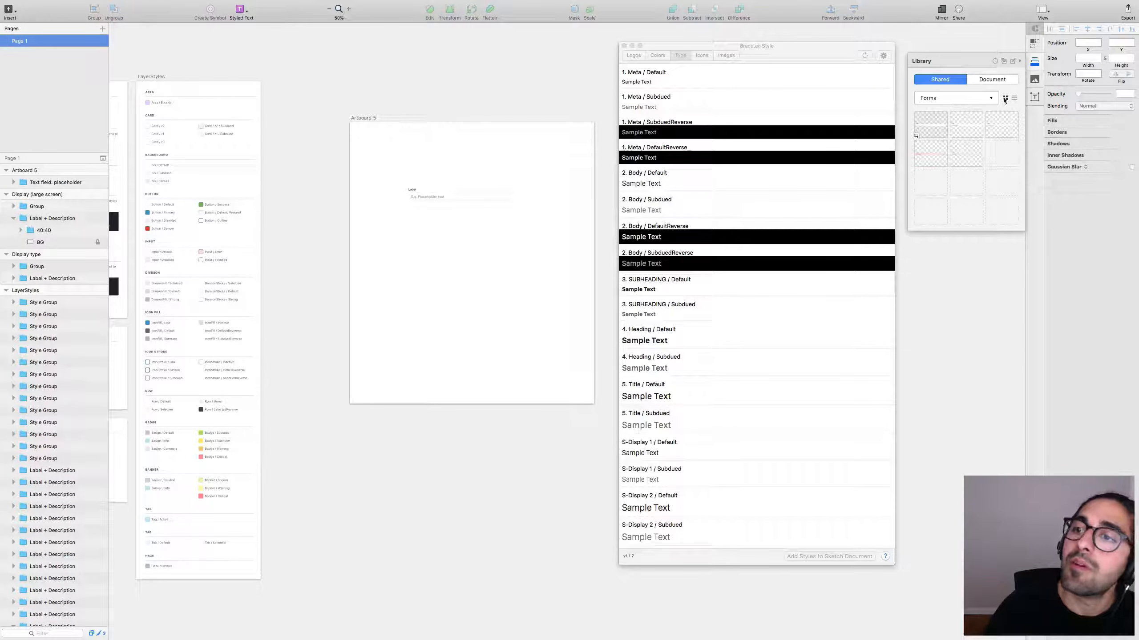
left_click(981, 99)
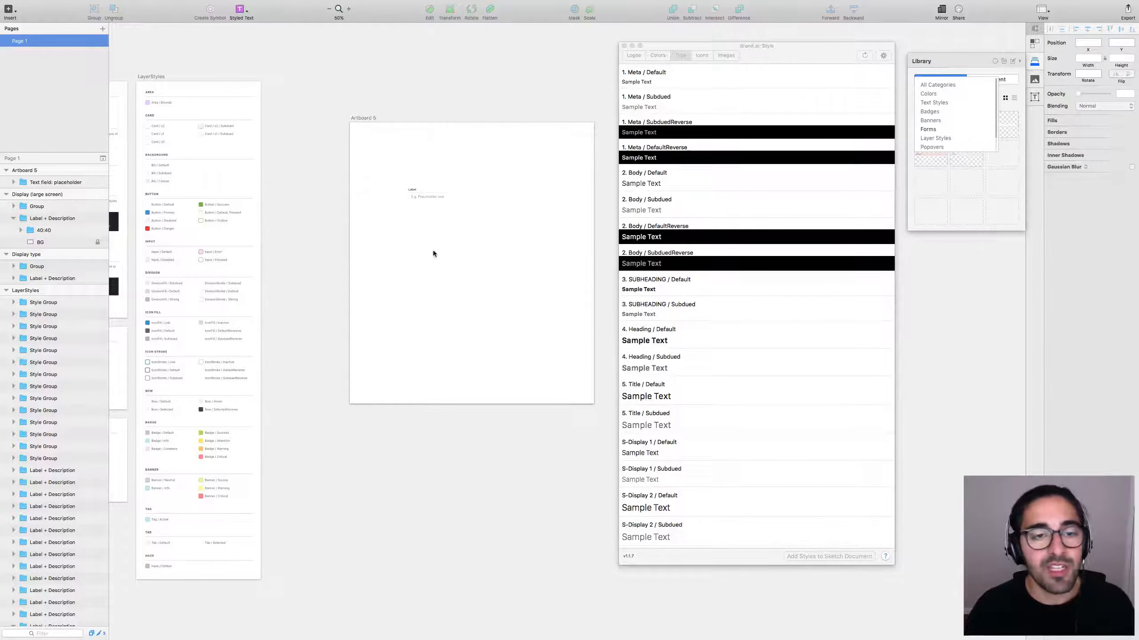
left_click_drag(408, 256, 436, 249)
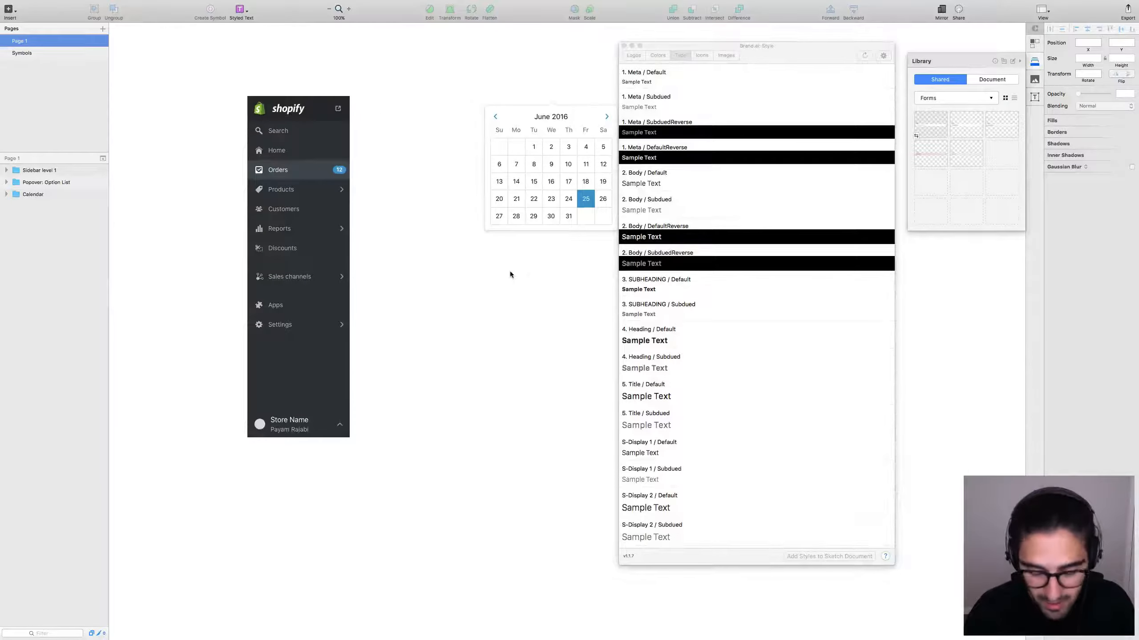
Close the Brand.ai window and discard the sidebar-and-calendar test document without saving.
key("super+minus")
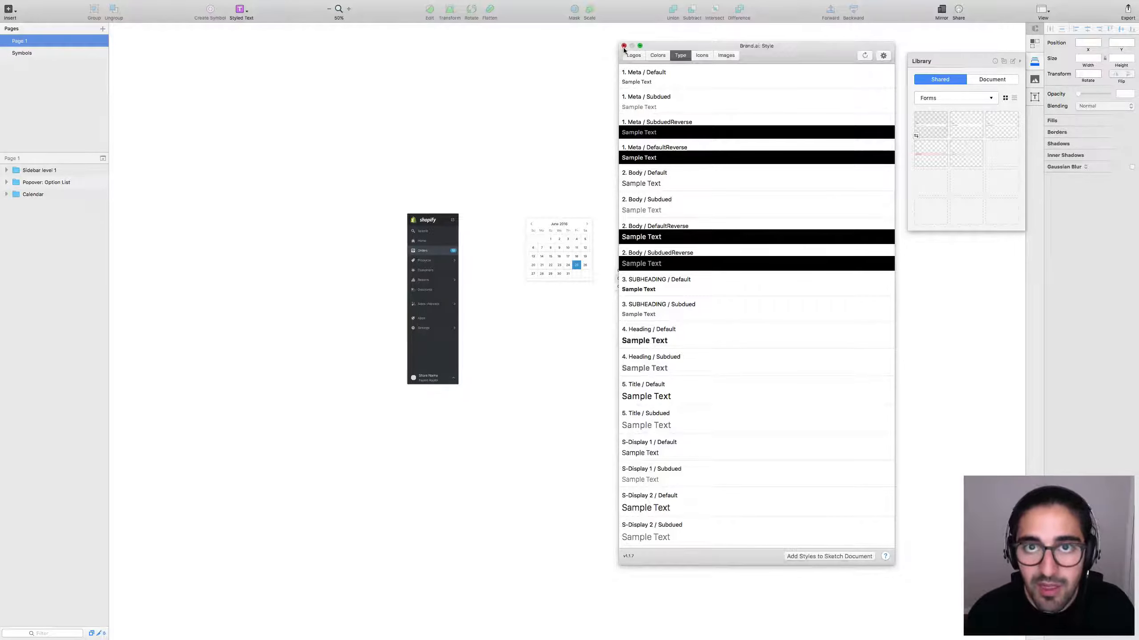
left_click(623, 45)
key("super+w")
left_click(535, 122)
Select the Warning badge's text in Status Badges and run the Brand.ai plugin again.
scroll(480, 159, "down", 3)
scroll(481, 160, "right", 5)
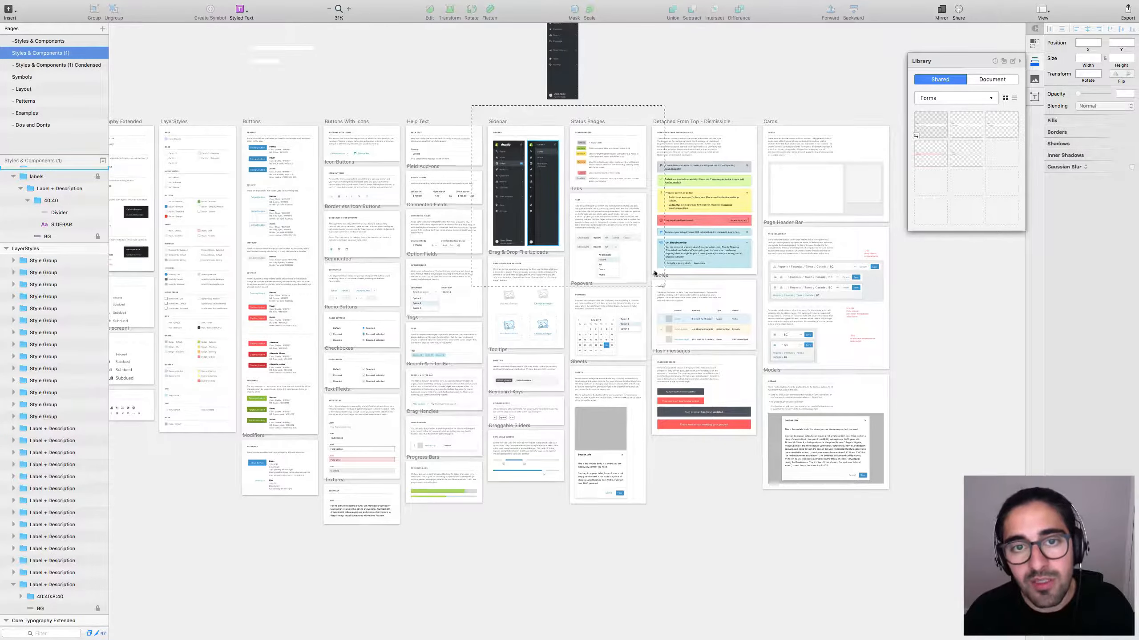
scroll(531, 147, "up", 5)
scroll(693, 214, "up", 2)
scroll(694, 214, "right", 1)
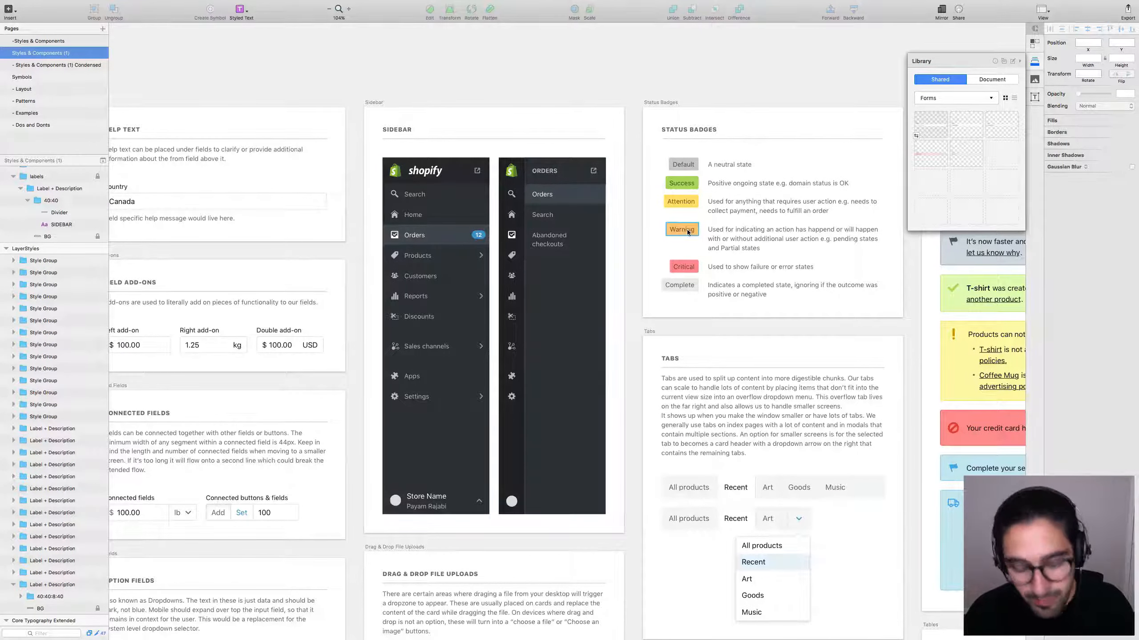
key("alt")
left_click(718, 223)
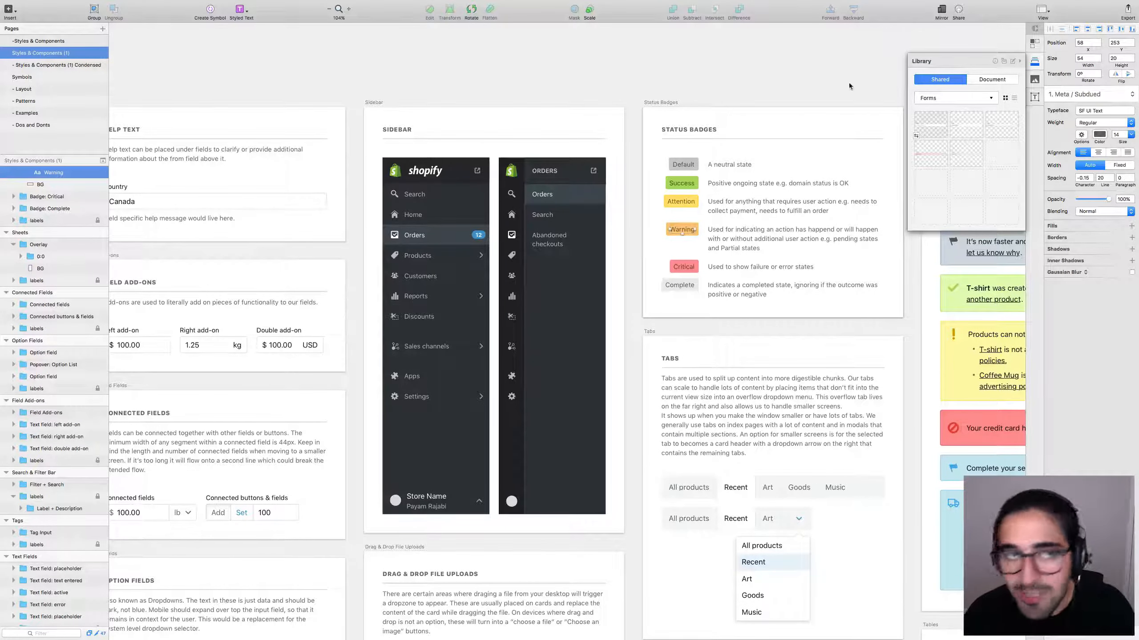
left_click(203, 4)
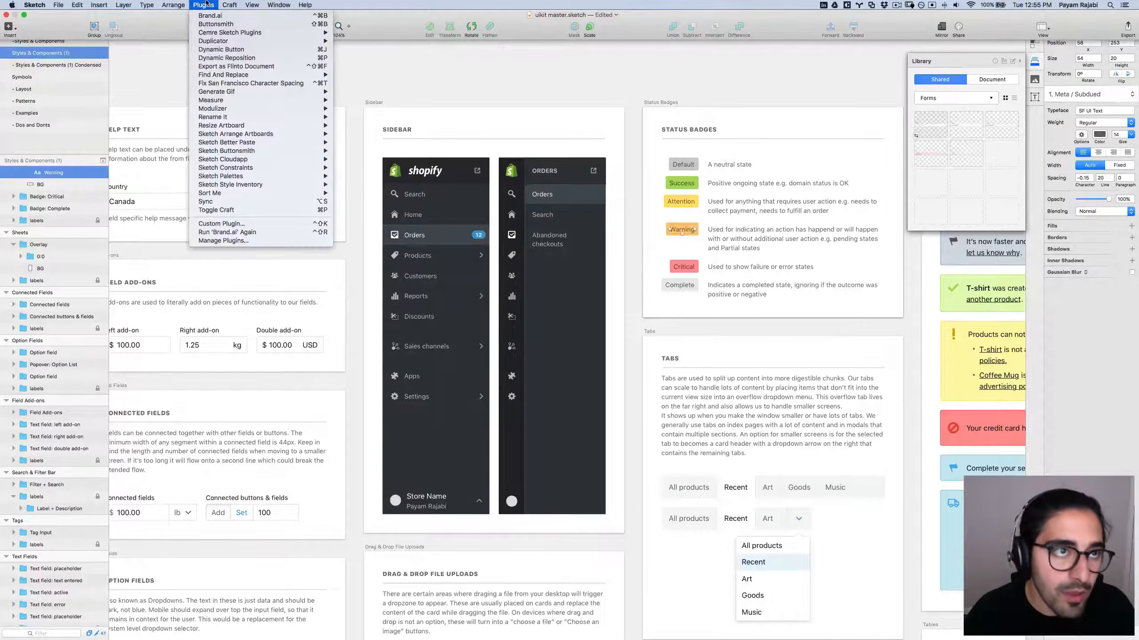
left_click(212, 16)
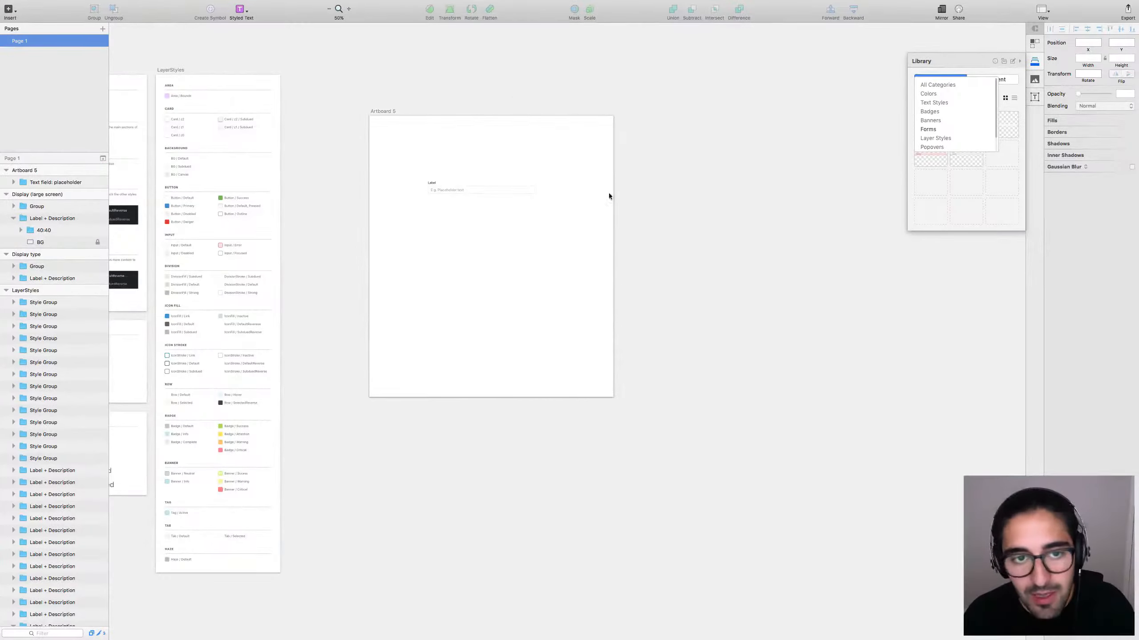
Place the Forms component Text field: error on Artboard 5 and view it at actual size.
left_click_drag(610, 209, 712, 231)
left_click_drag(642, 171, 510, 273)
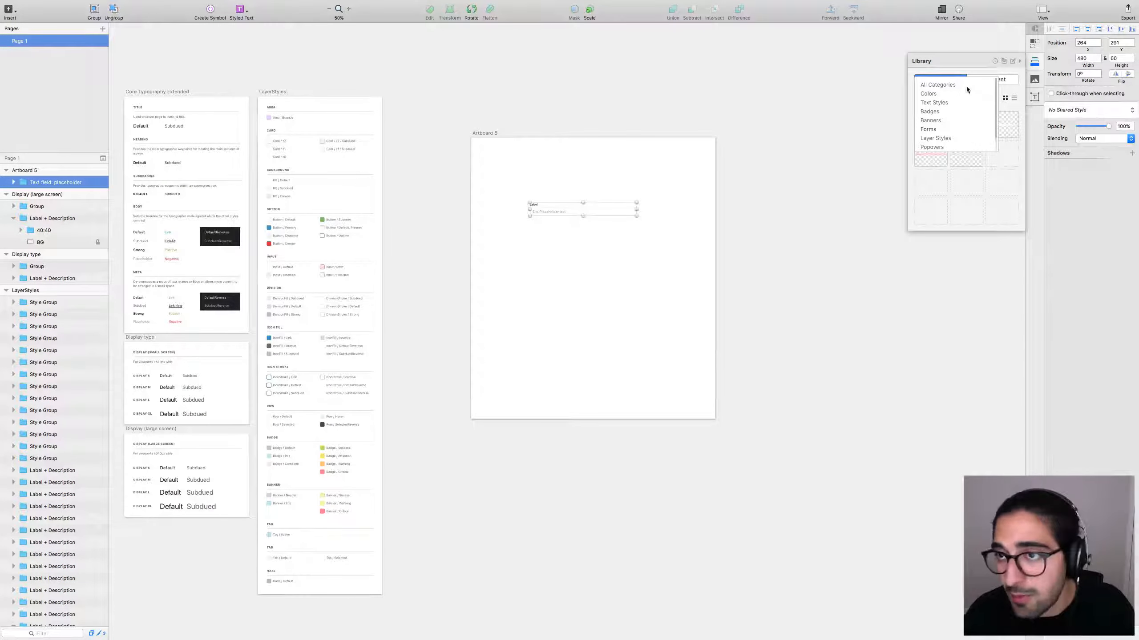
left_click(942, 129)
left_click_drag(938, 152, 594, 277)
left_click_drag(520, 243, 712, 324)
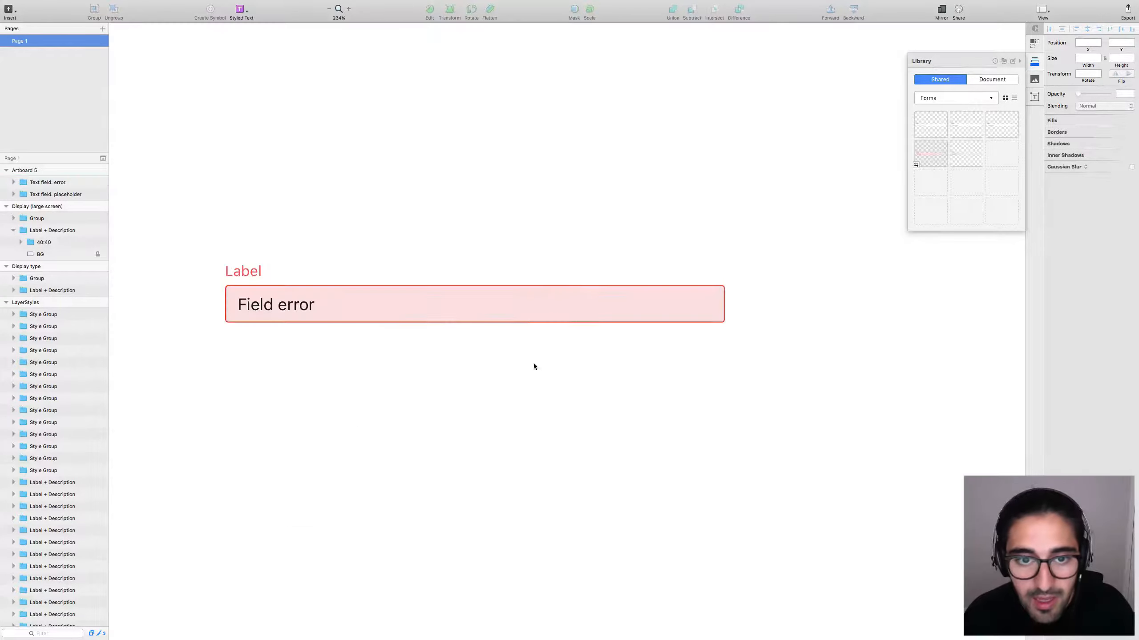
key("super+0")
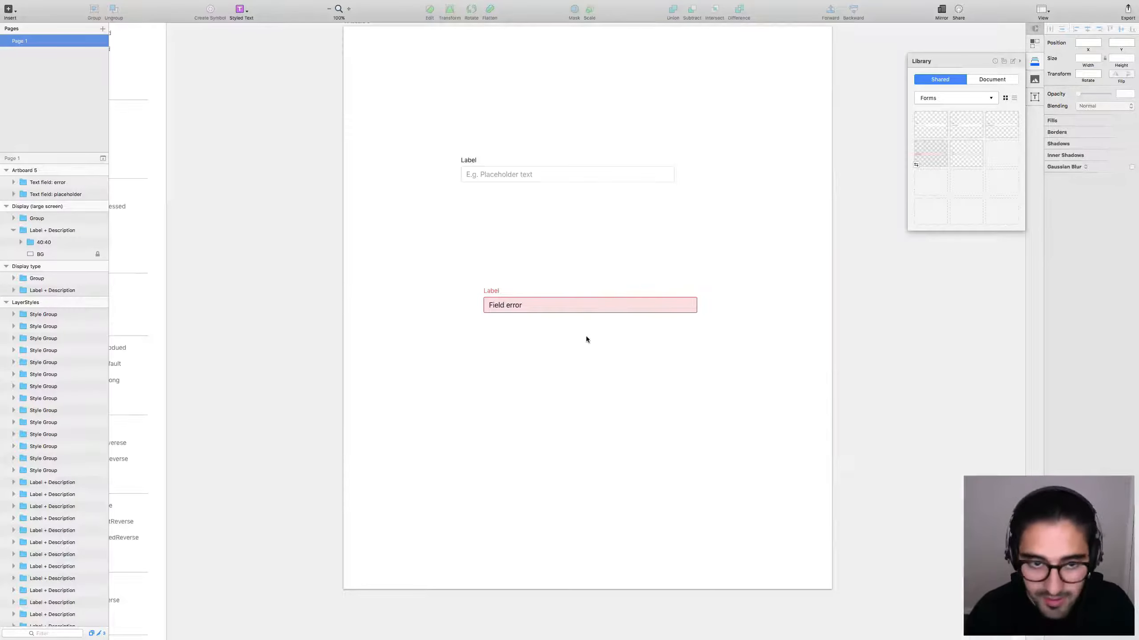
scroll(549, 381, "down", 1)
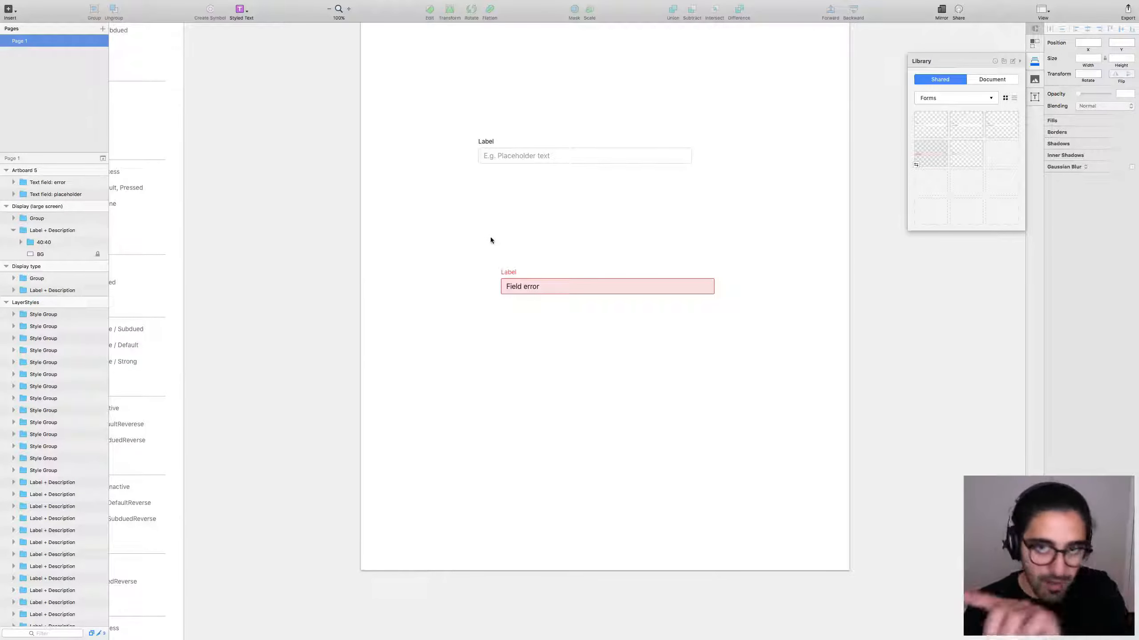
Inspect the error field's Label and Field error text styles and the library's text styles.
left_click(508, 271, "super")
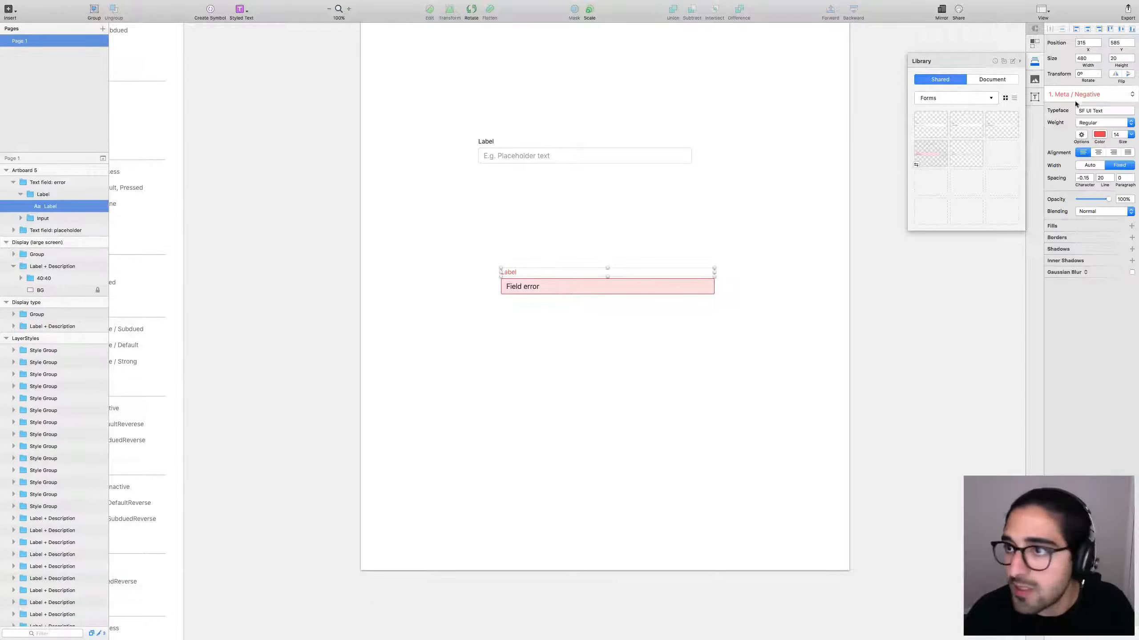
left_click(530, 288)
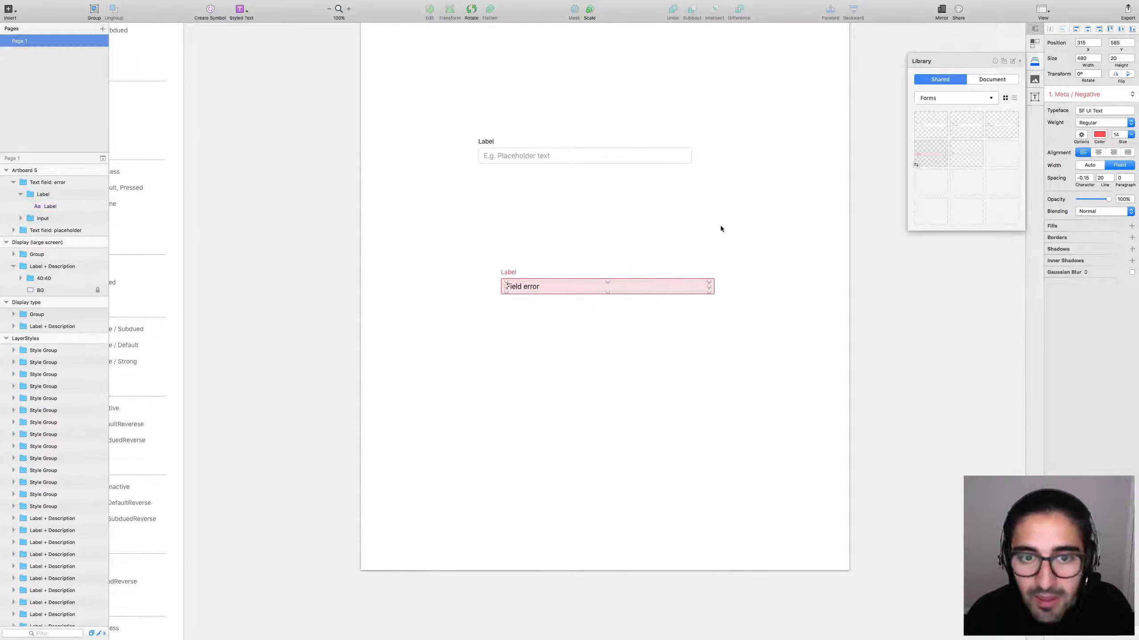
left_click(1128, 96)
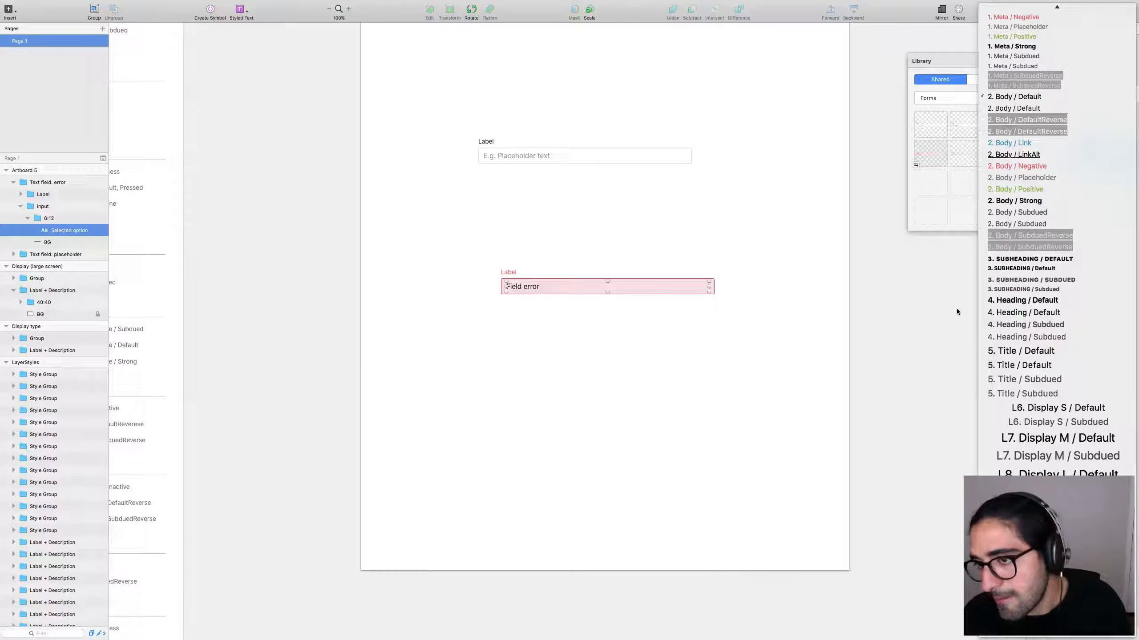
left_click(943, 96)
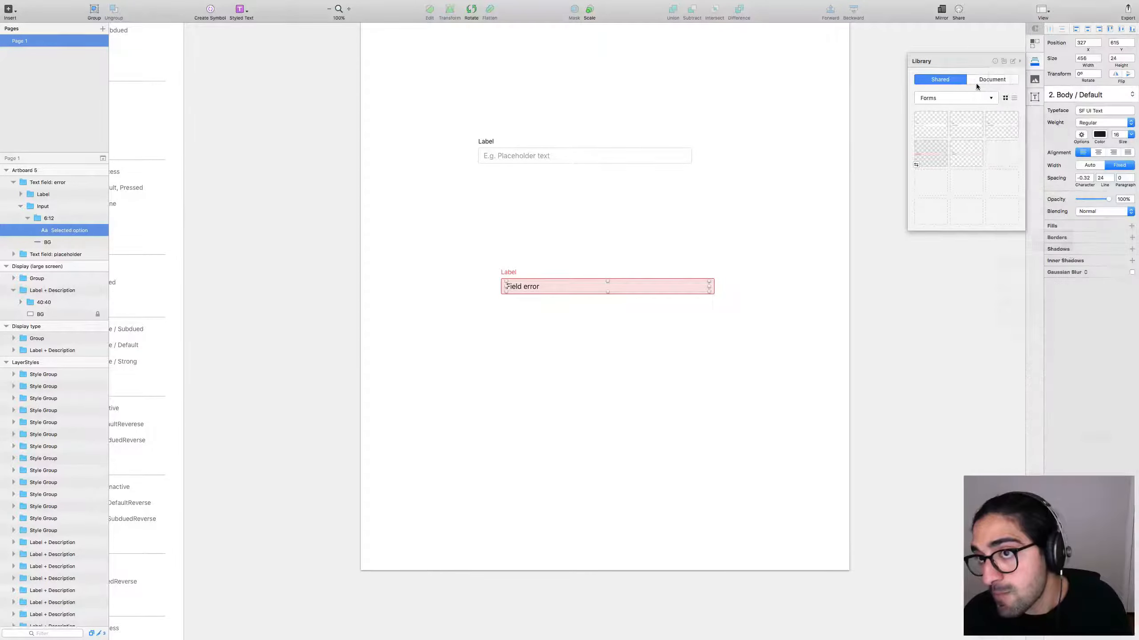
left_click(944, 95)
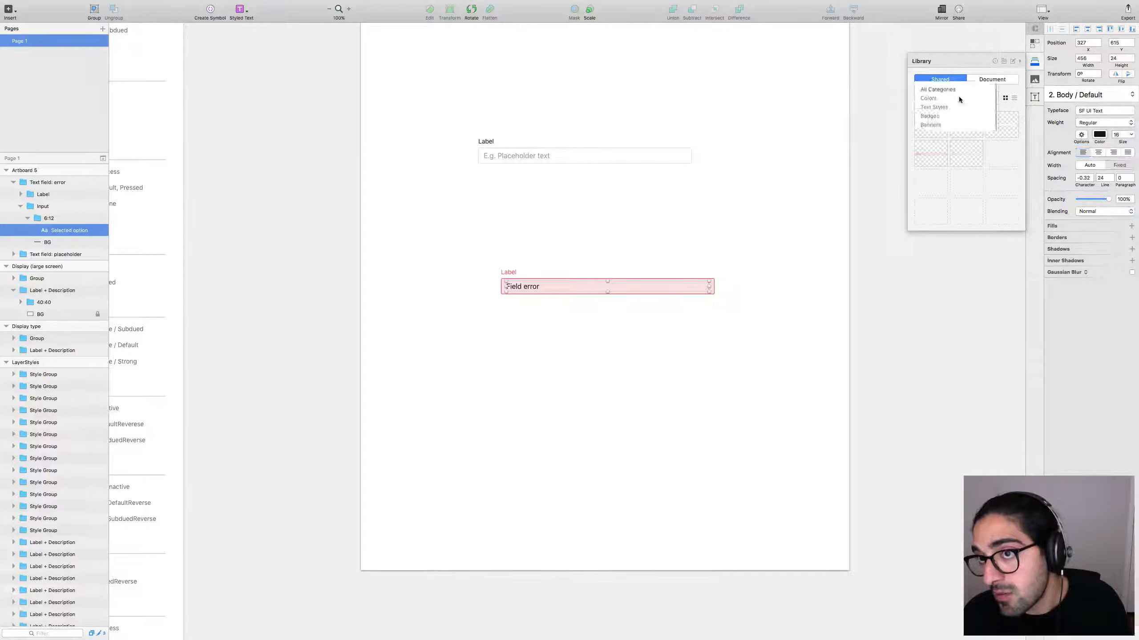
left_click(935, 103)
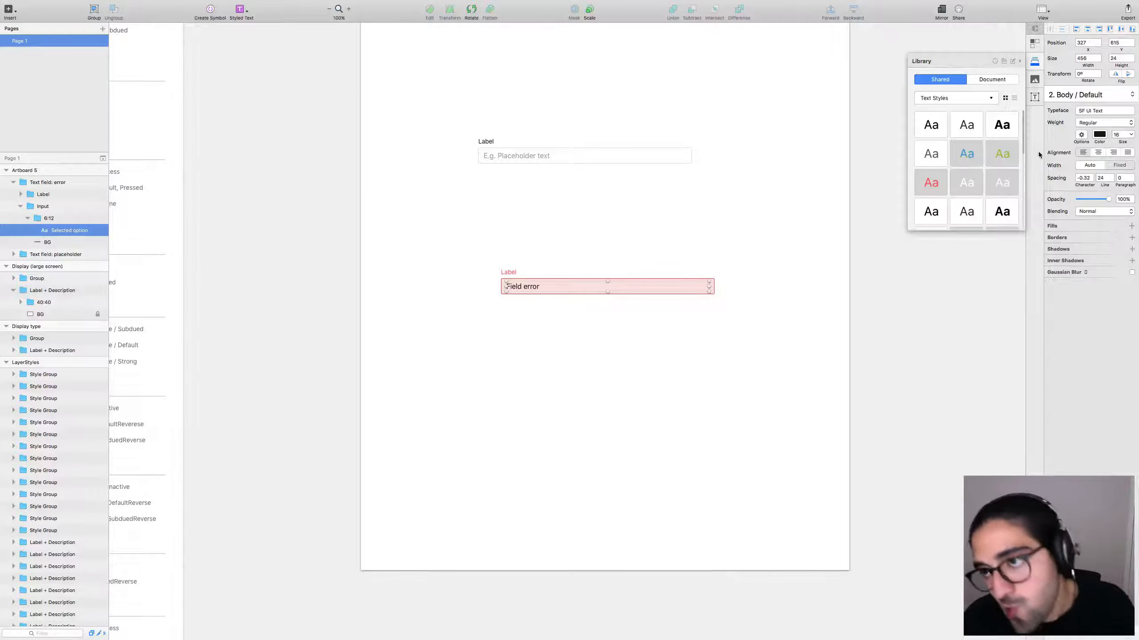
left_click(756, 197)
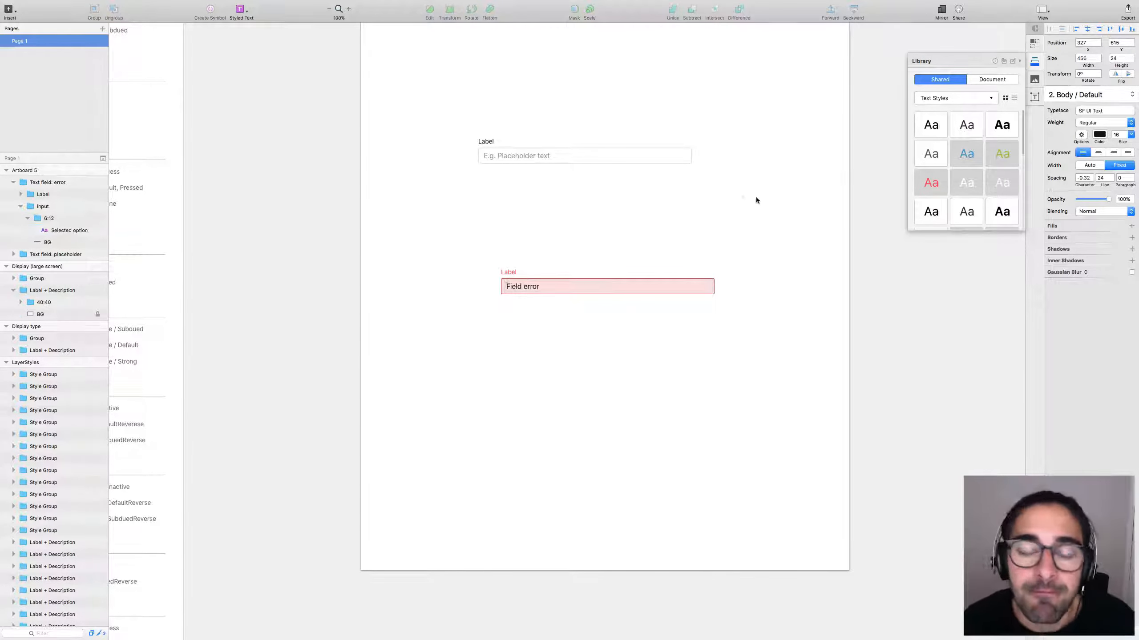
Close the scratch document without saving and switch back to Styles & Components.
key("super+w")
left_click(554, 124)
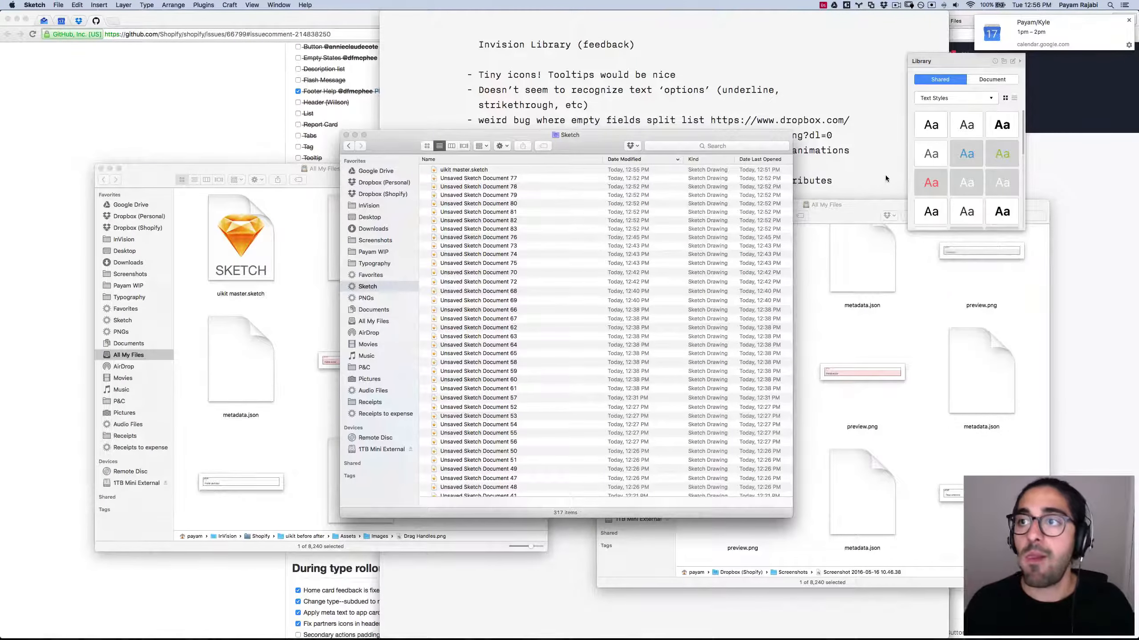
key("ctrl+Right")
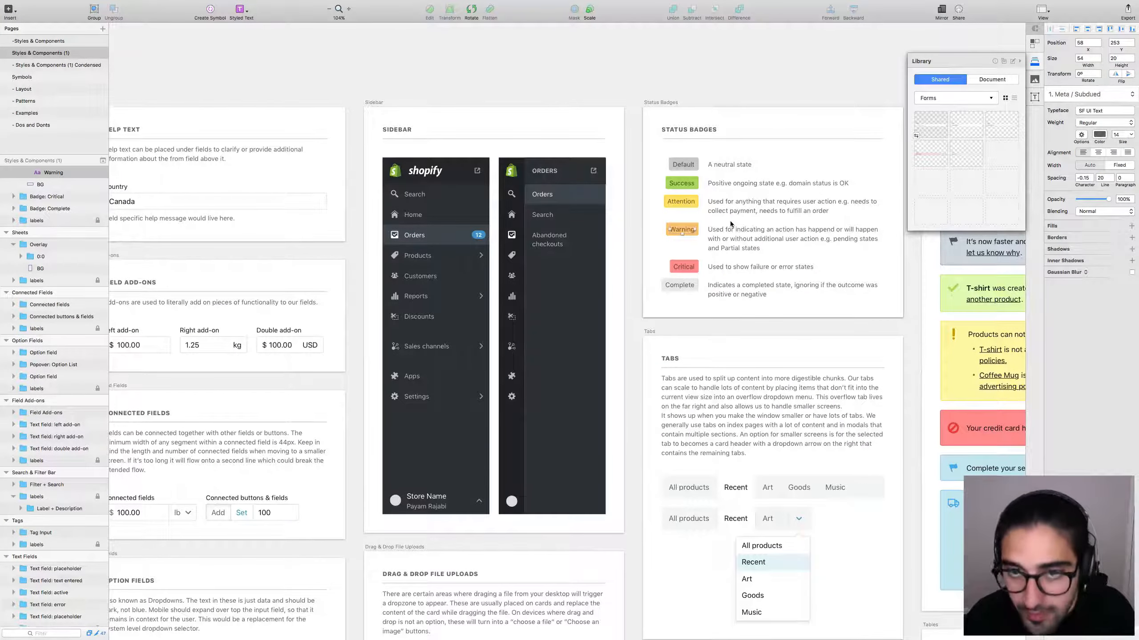
Delete the loose red/orange rectangles group, the stray BG strip and the extra Shopify sidebar, then fit all artboards.
left_click(670, 68)
key("super+minus")
key("super+minus")
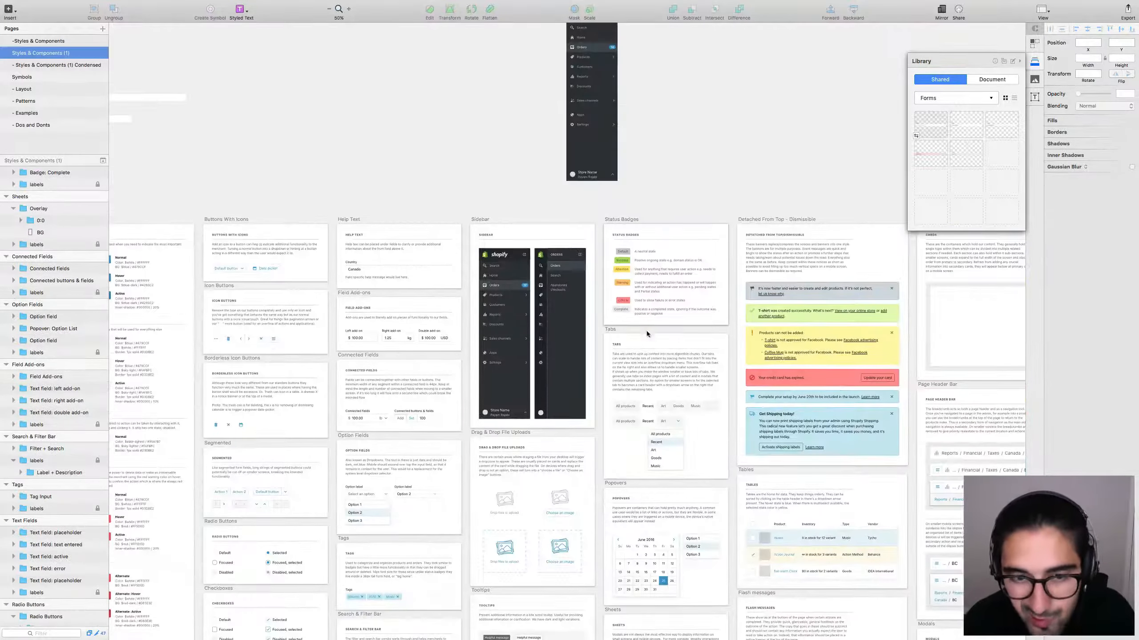
left_click_drag(639, 355, 395, 207)
scroll(851, 315, "down", 3)
scroll(834, 287, "down", 5)
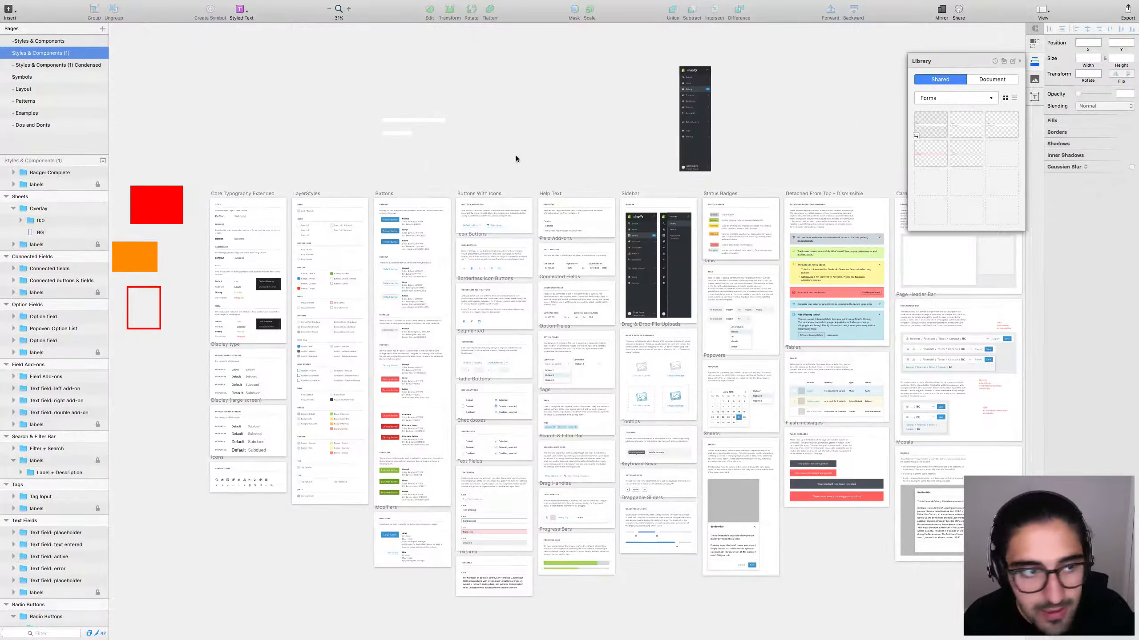
left_click(139, 298)
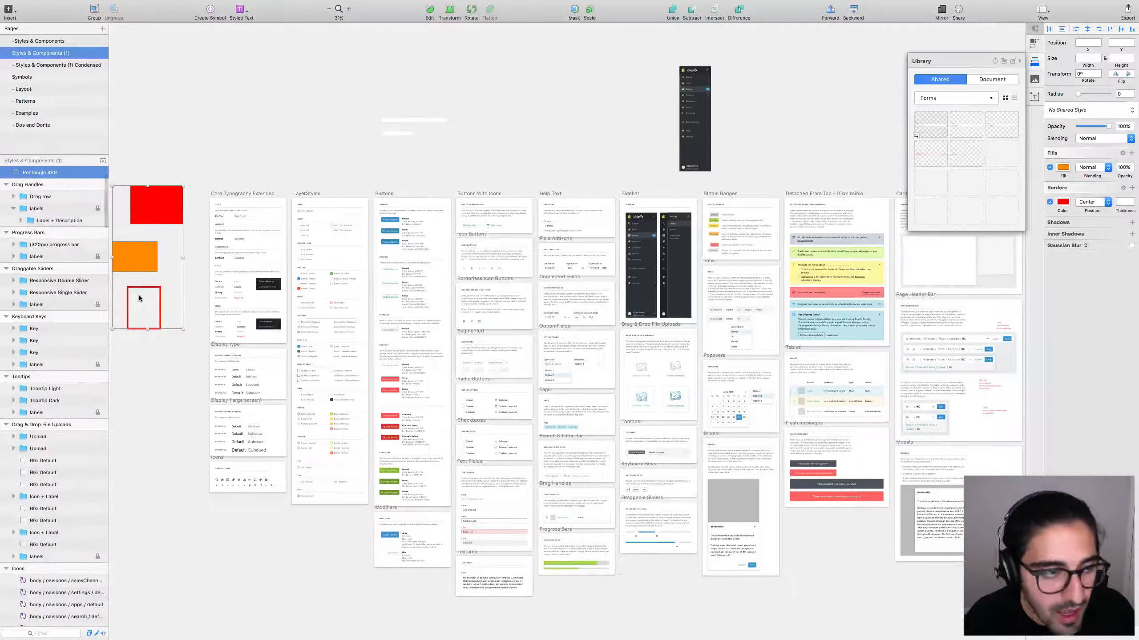
key("Delete")
left_click_drag(358, 80, 466, 147)
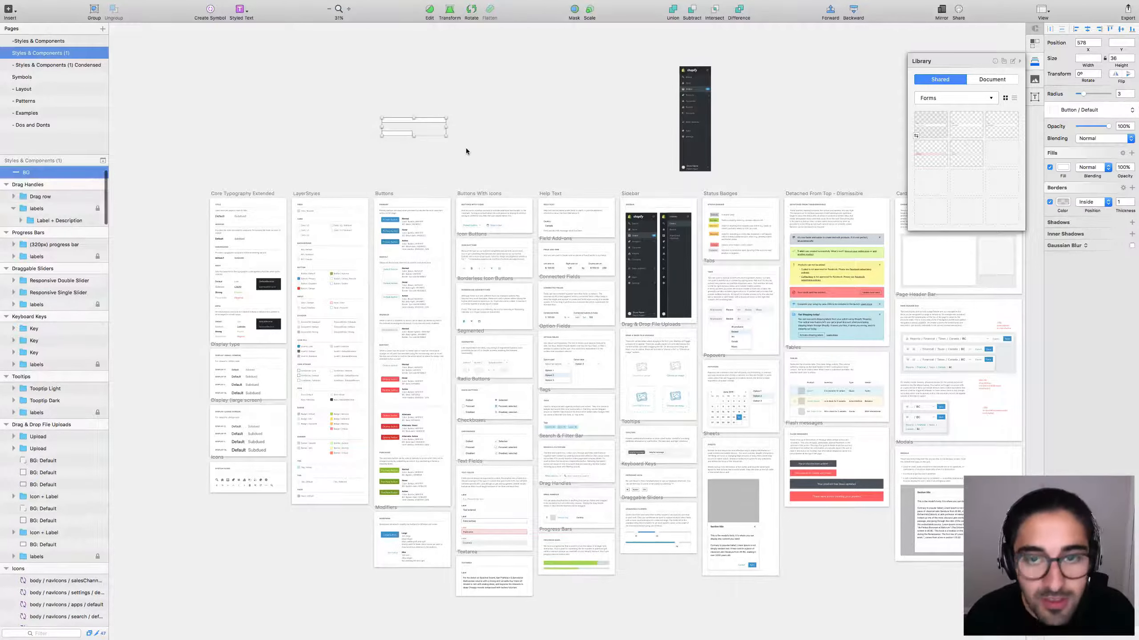
key("Delete")
left_click_drag(668, 59, 772, 180)
key("Delete")
key("super+1")
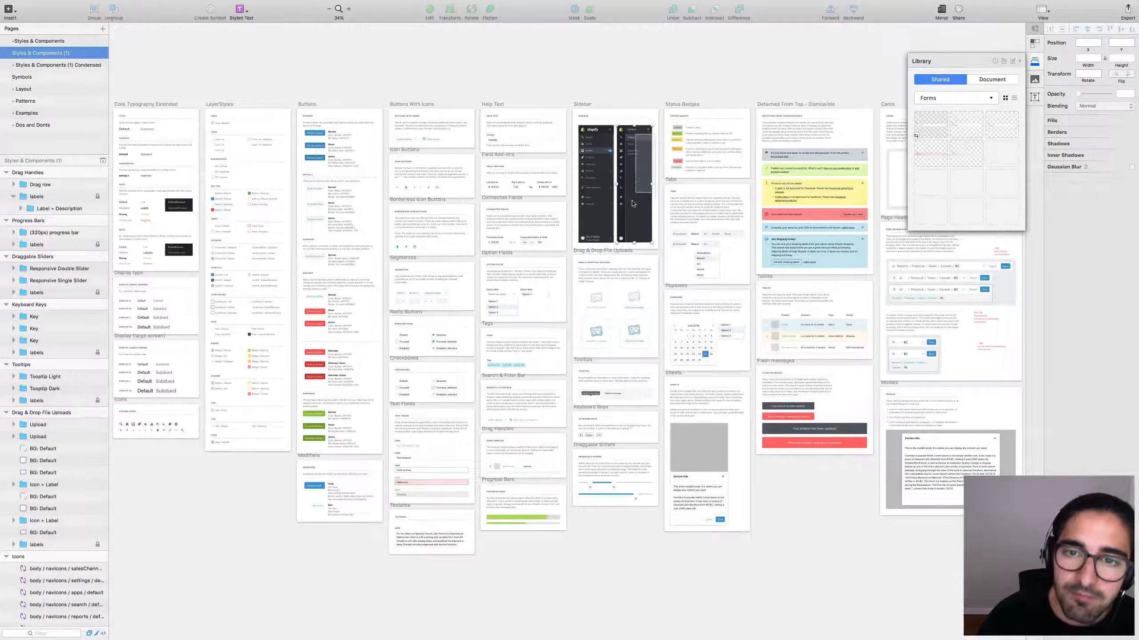
left_click(639, 153)
left_click(626, 91)
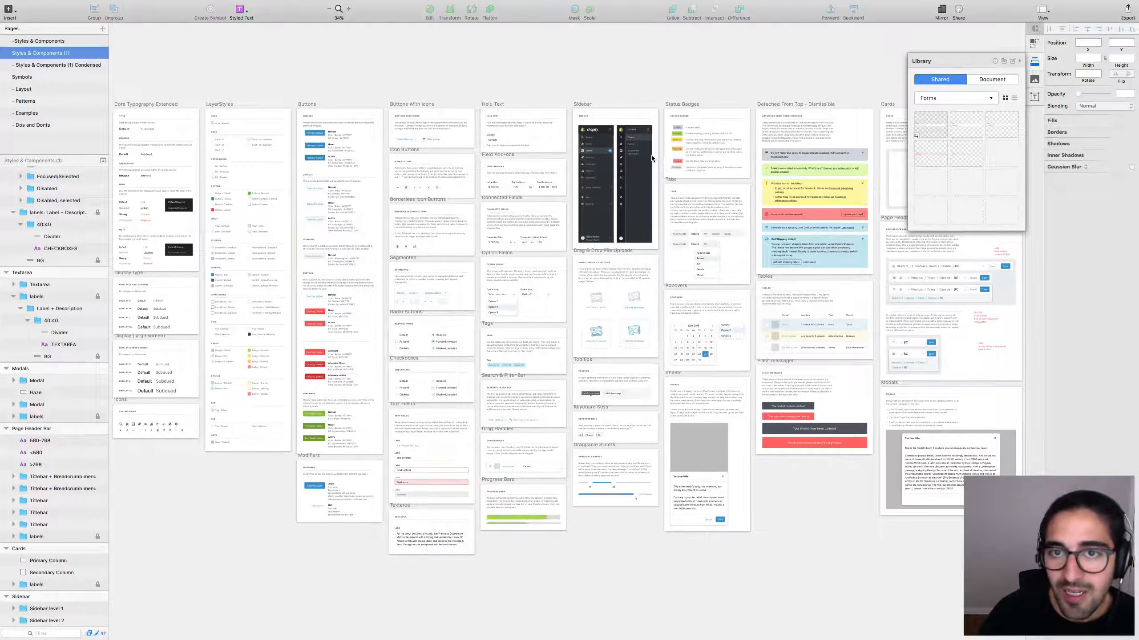
left_click(652, 140)
left_click(641, 98)
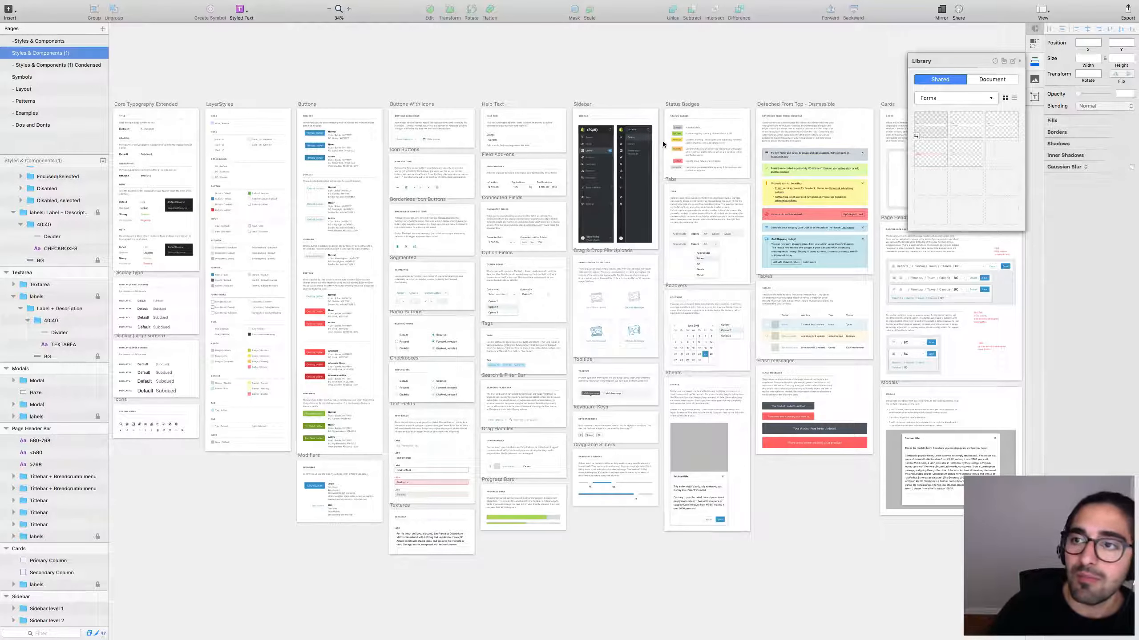
left_click_drag(659, 133, 605, 222)
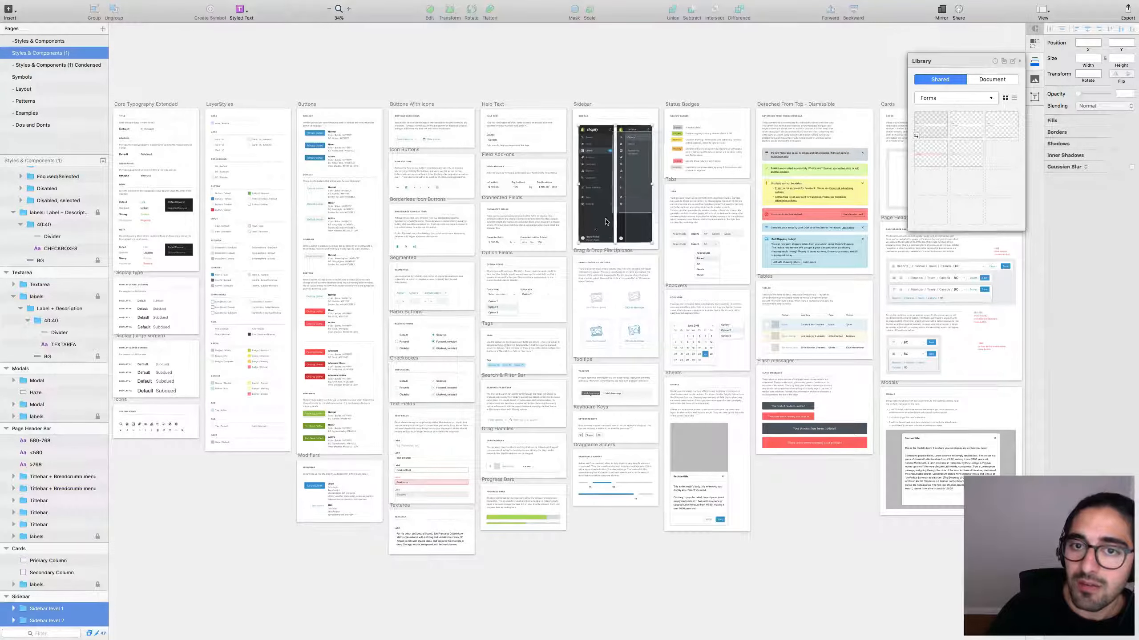
left_click(602, 73)
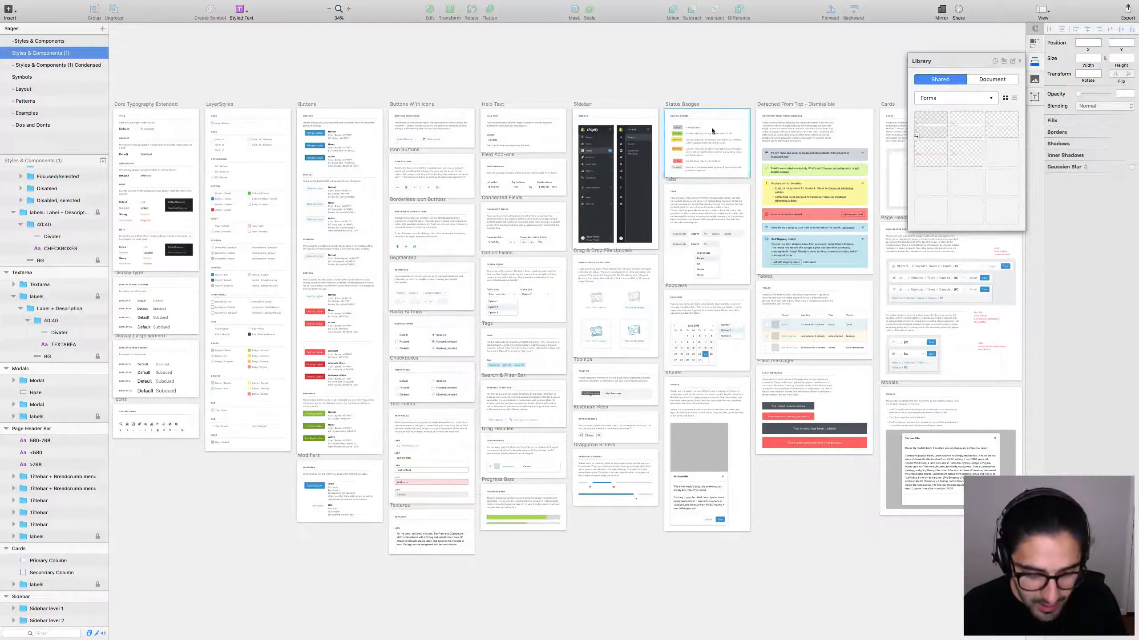
scroll(654, 97, "up", 5)
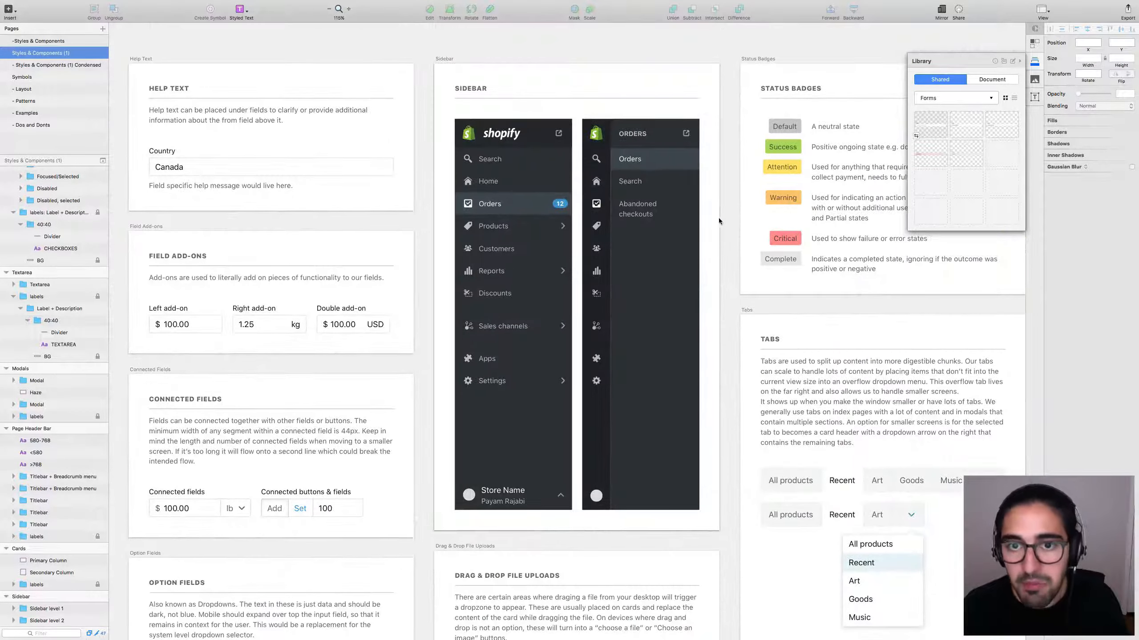
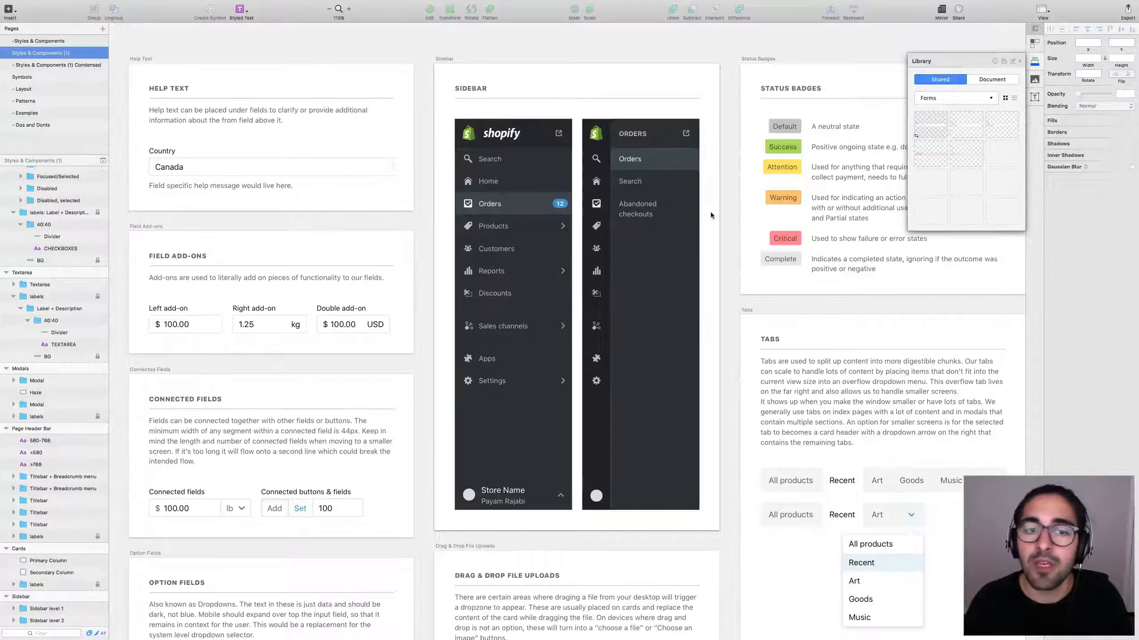
Inspect the style guide's Default status badge, its text layer and background rectangle.
scroll(905, 335, "right", 5)
scroll(905, 335, "up", 1)
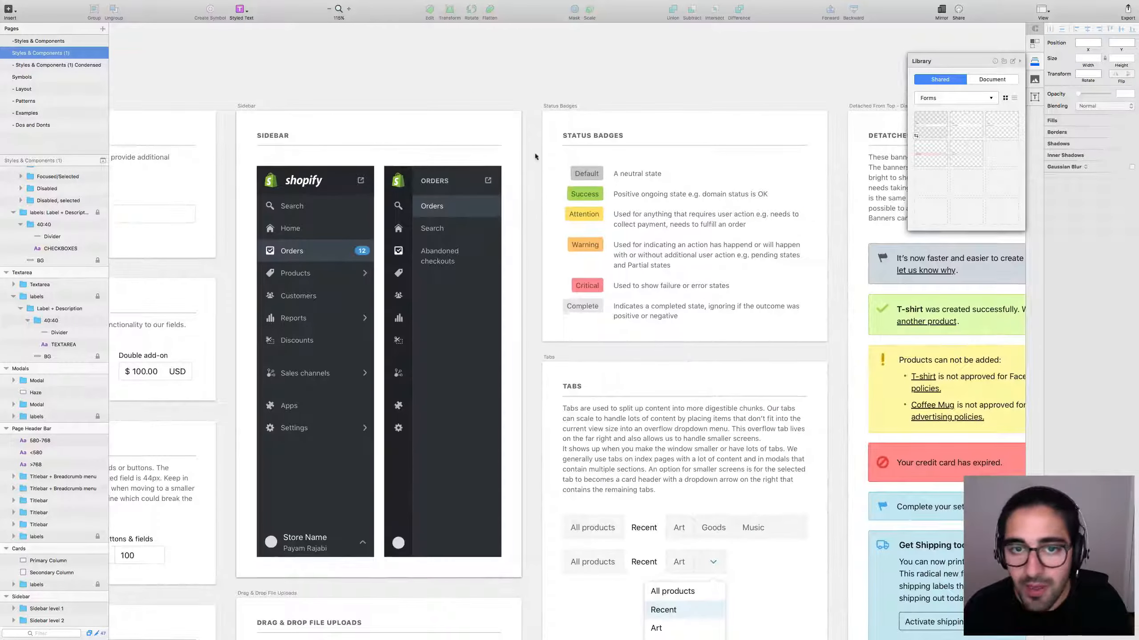
left_click(585, 180)
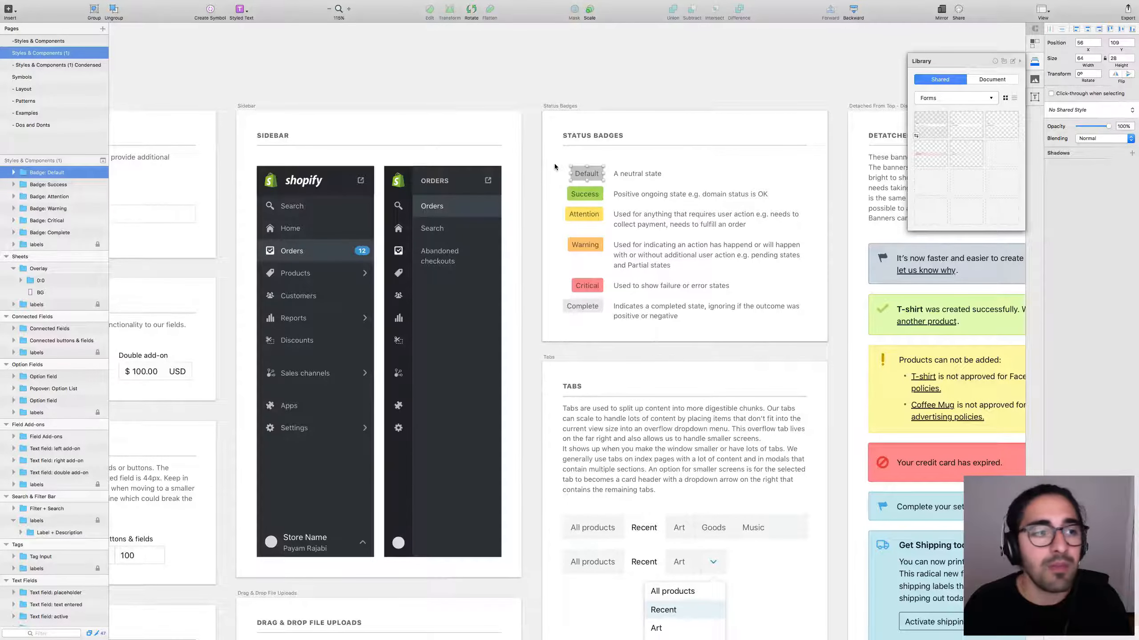
left_click(565, 162)
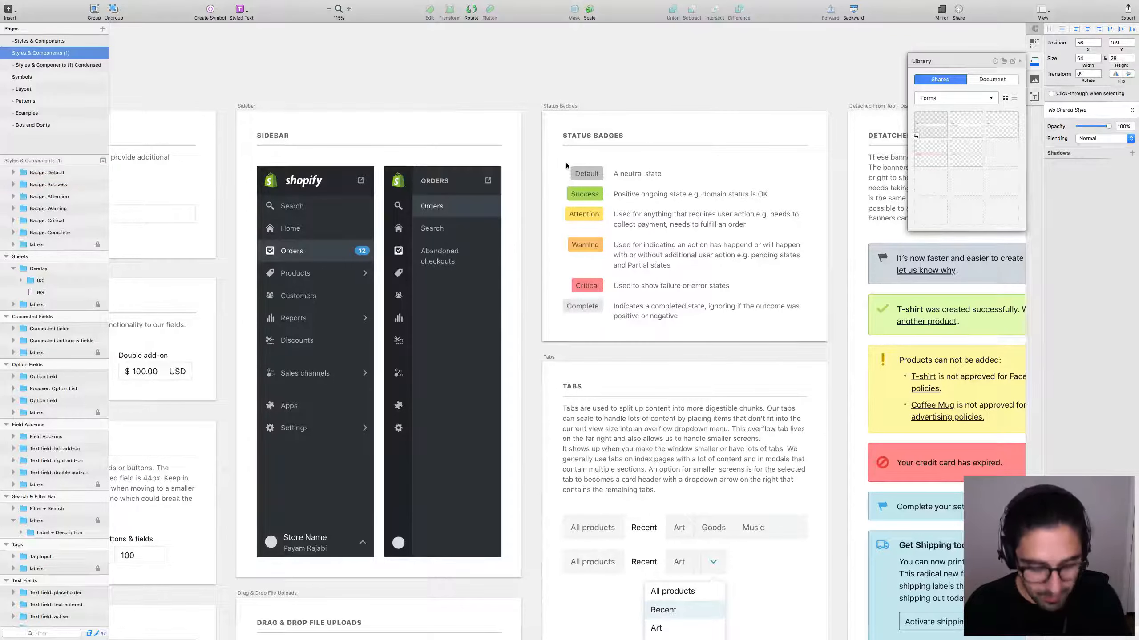
double_click(592, 176)
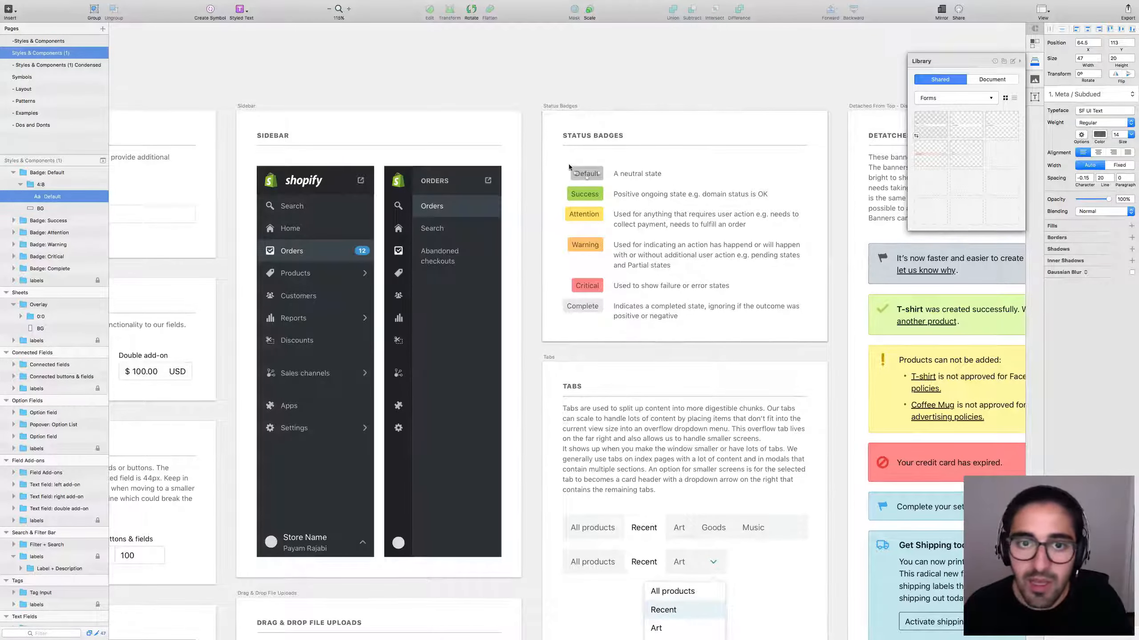
left_click(42, 207)
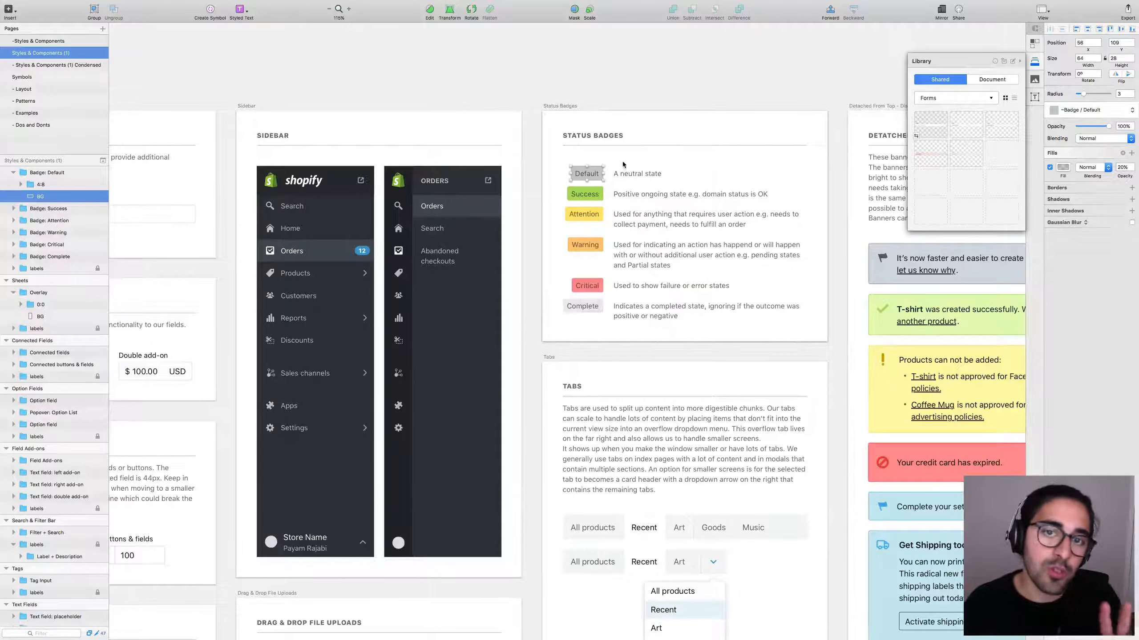
left_click(563, 164)
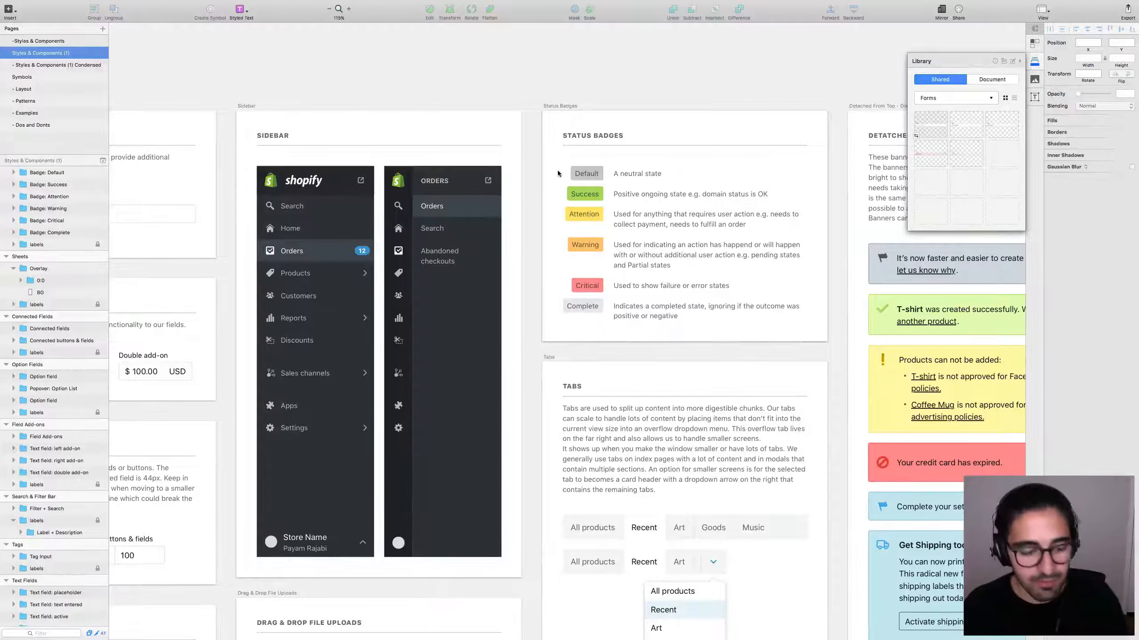
key("ctrl+Right")
key("ctrl+Left")
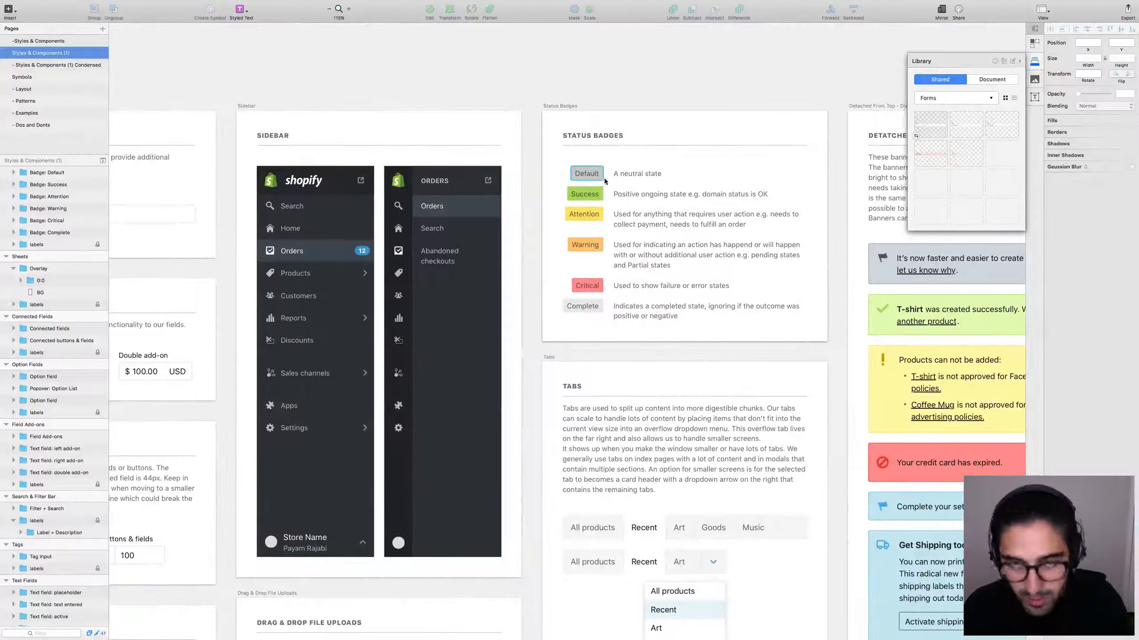
Insert the shared library's Default badge from Badges into a new full-screen document.
key("super+n")
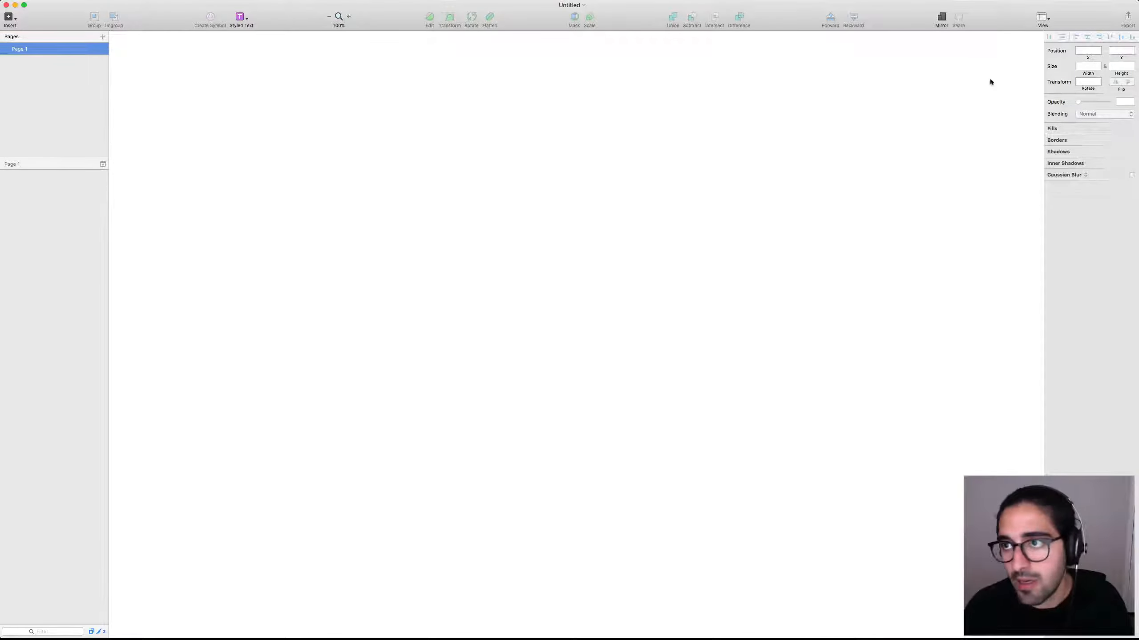
key("ctrl+super+f")
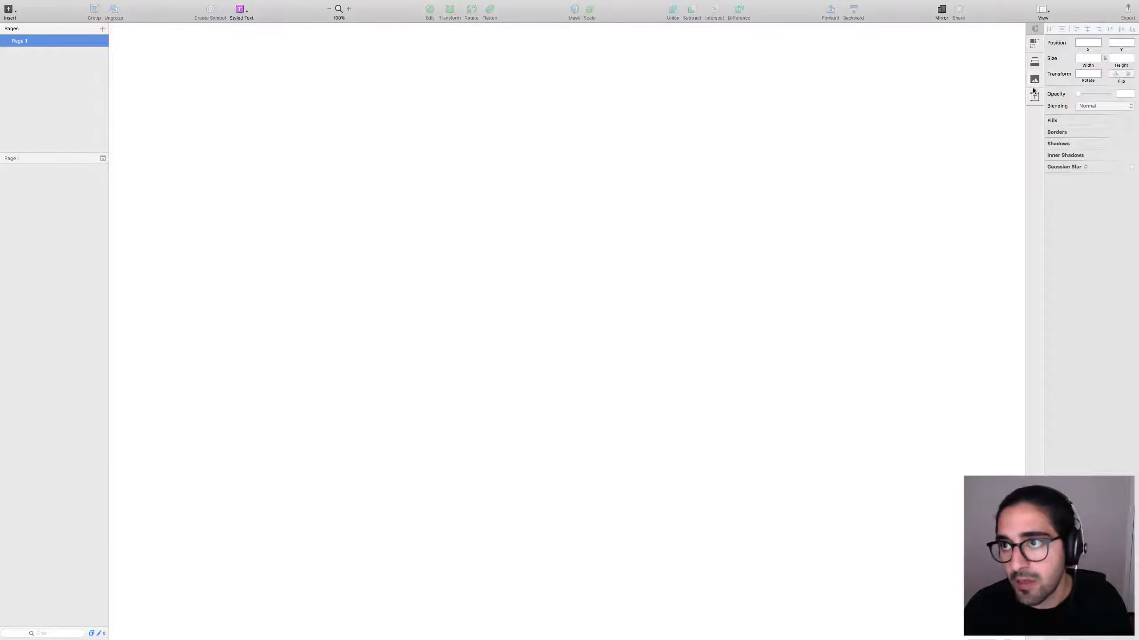
left_click(1036, 61)
left_click(951, 96)
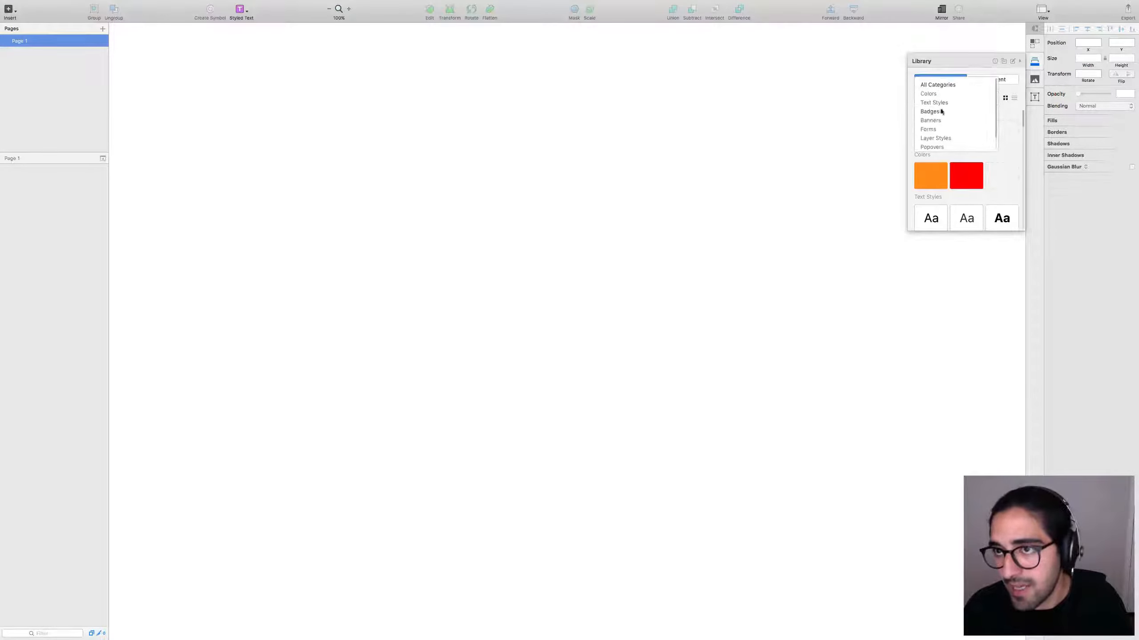
left_click(930, 112)
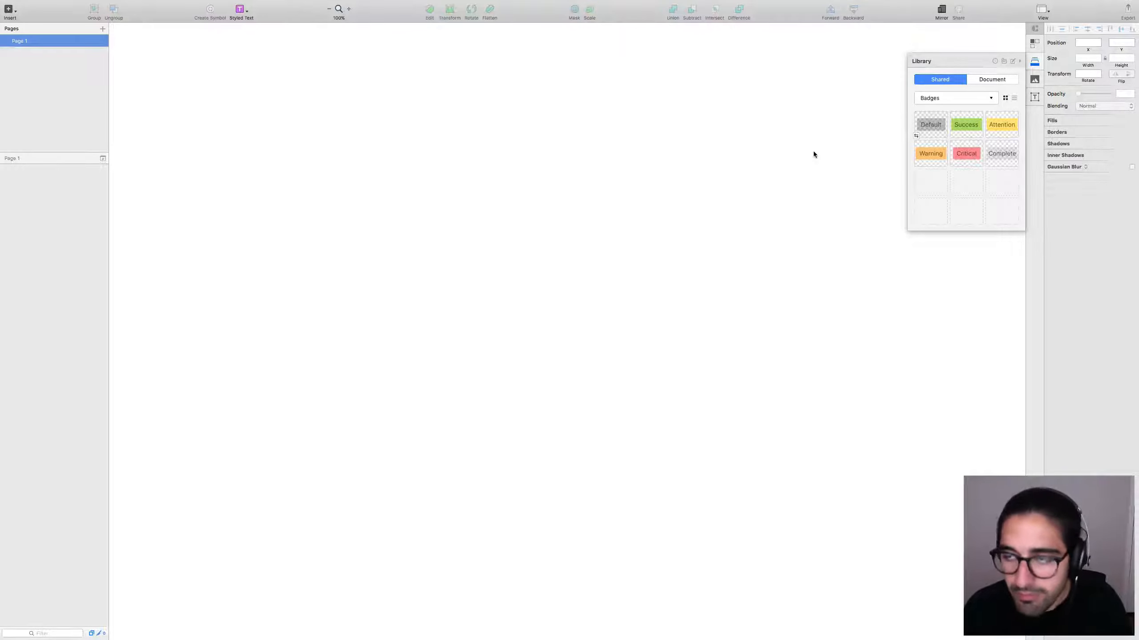
left_click(644, 168)
Relabel the inserted Default badge with a person's name.
left_click(584, 193)
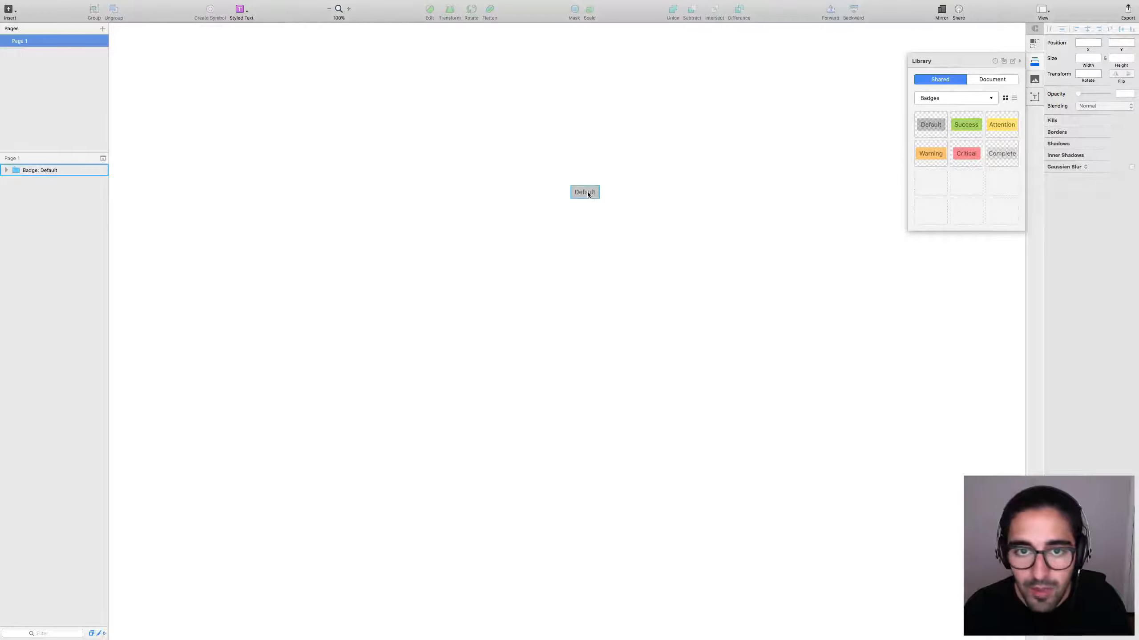
double_click(583, 193)
key("Return")
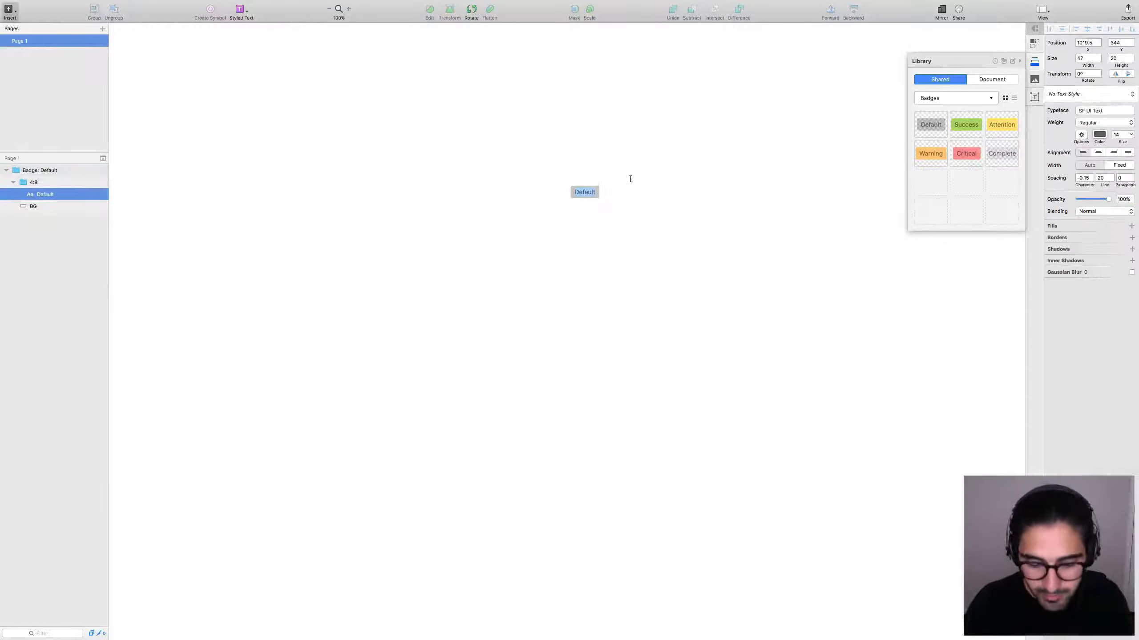
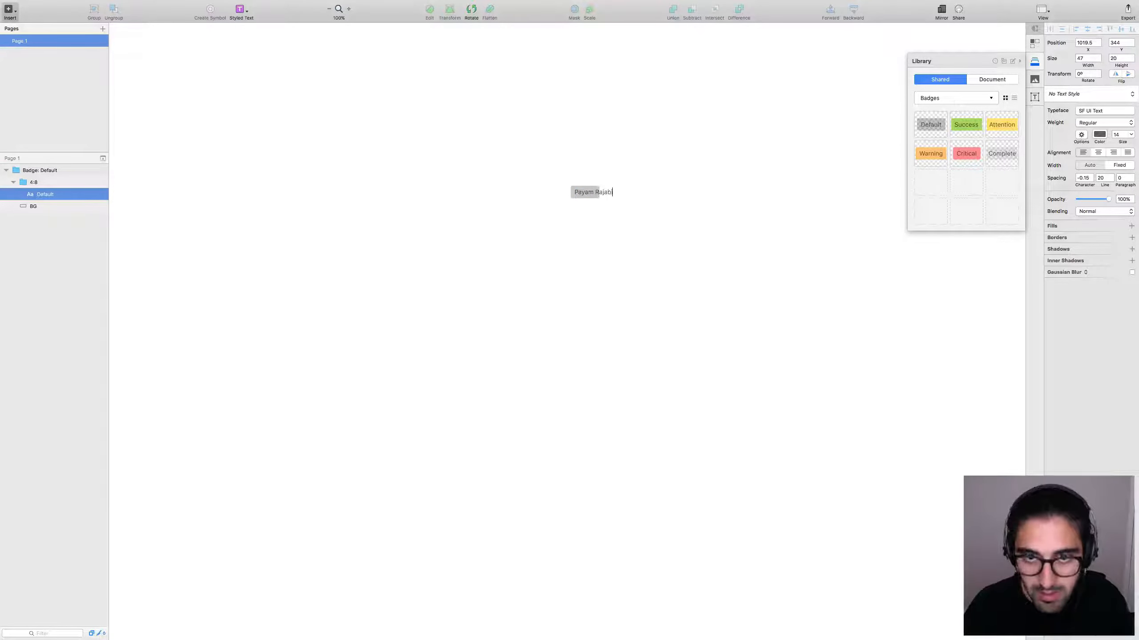
key("Escape")
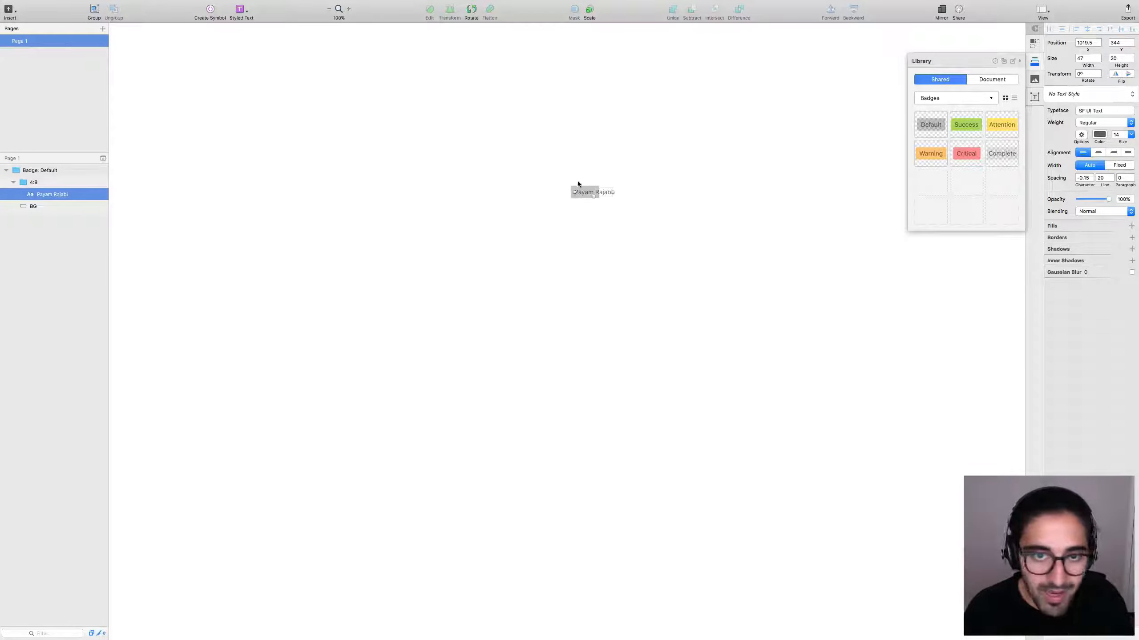
left_click(60, 181)
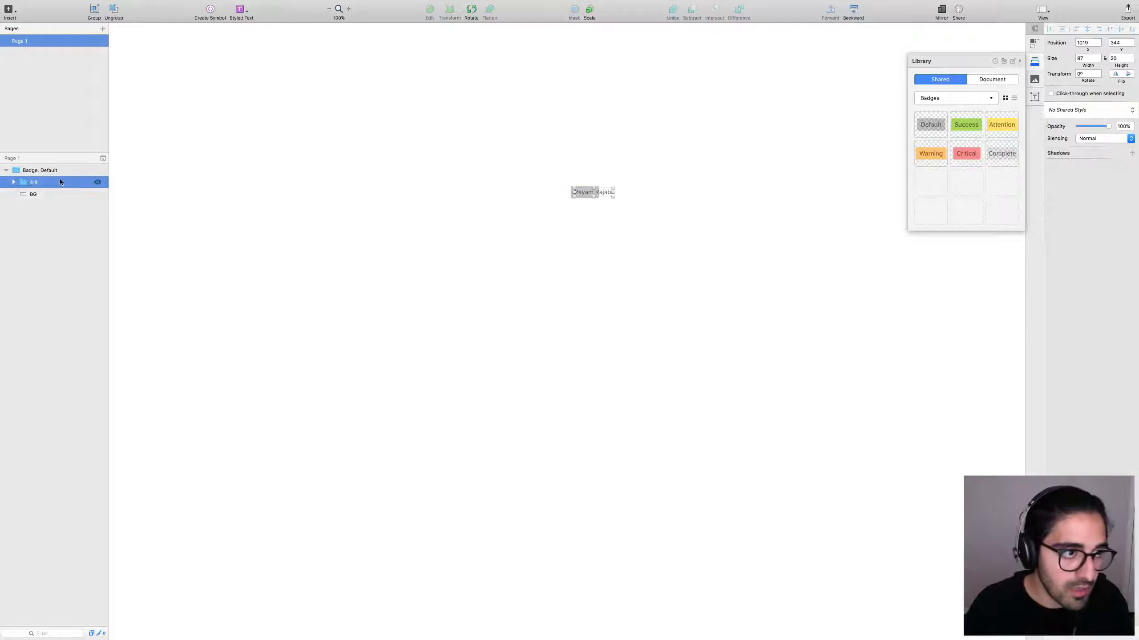
key("super+j")
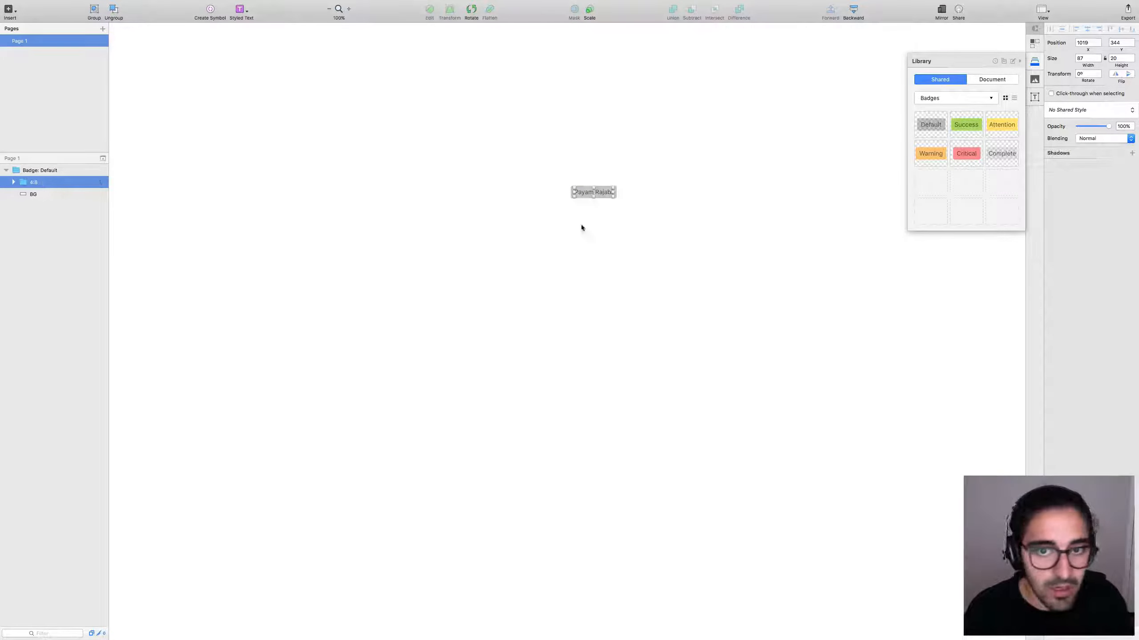
left_click(581, 226)
Select the whole relabelled badge and zoom in to fit it.
left_click_drag(631, 212, 495, 164)
left_click(520, 171)
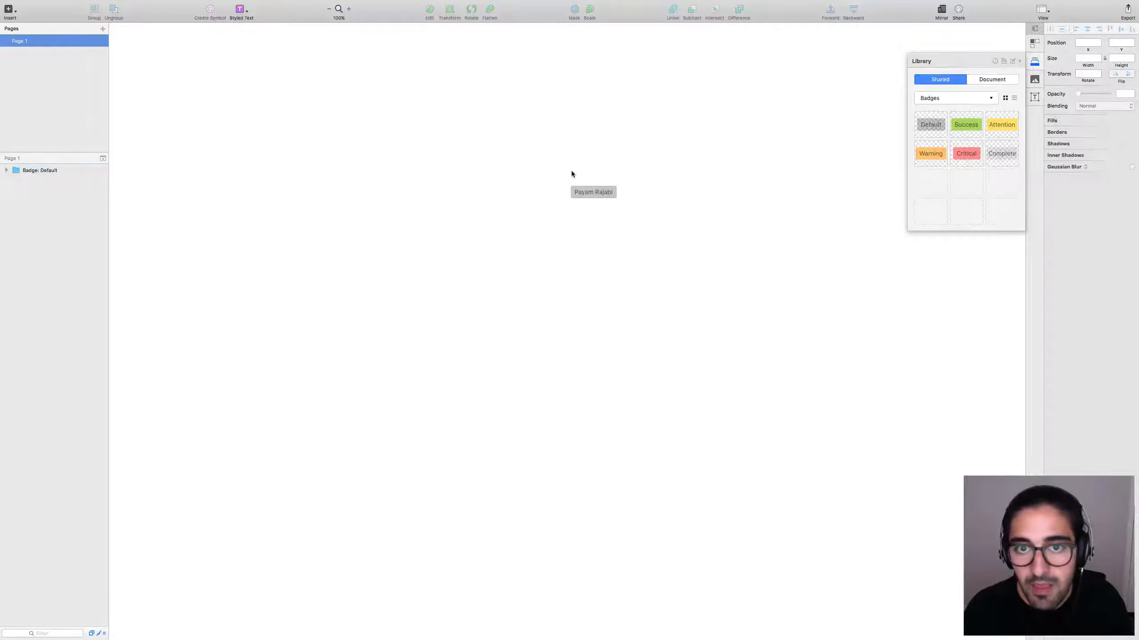
left_click_drag(527, 169, 640, 218)
left_click(640, 226)
left_click_drag(538, 167, 639, 217)
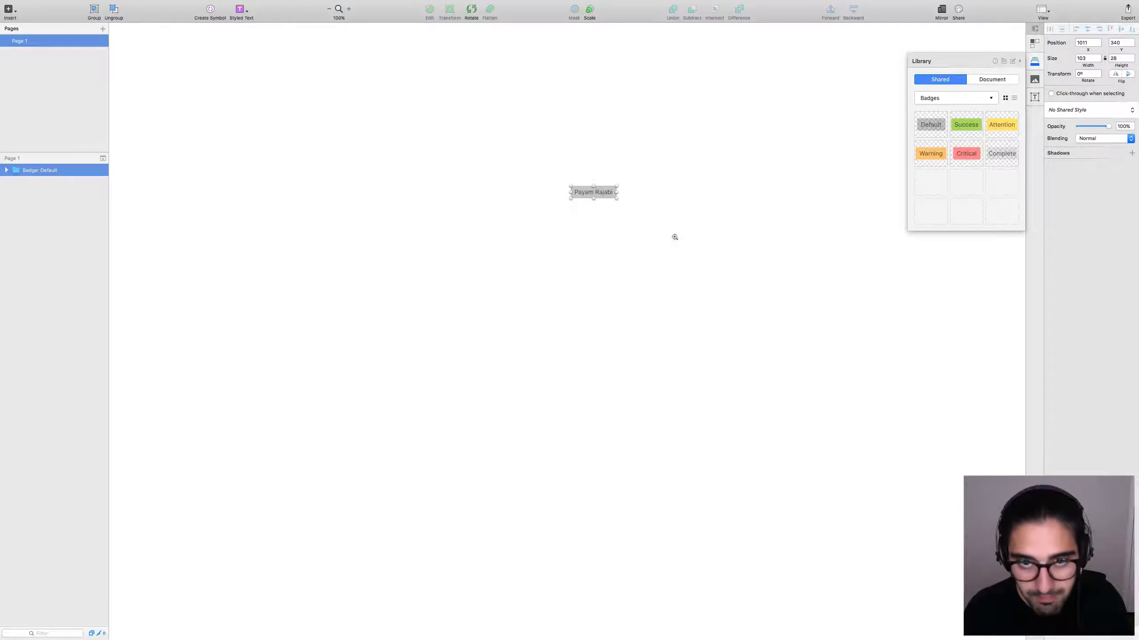
key("super+2")
scroll(601, 254, "down", 10)
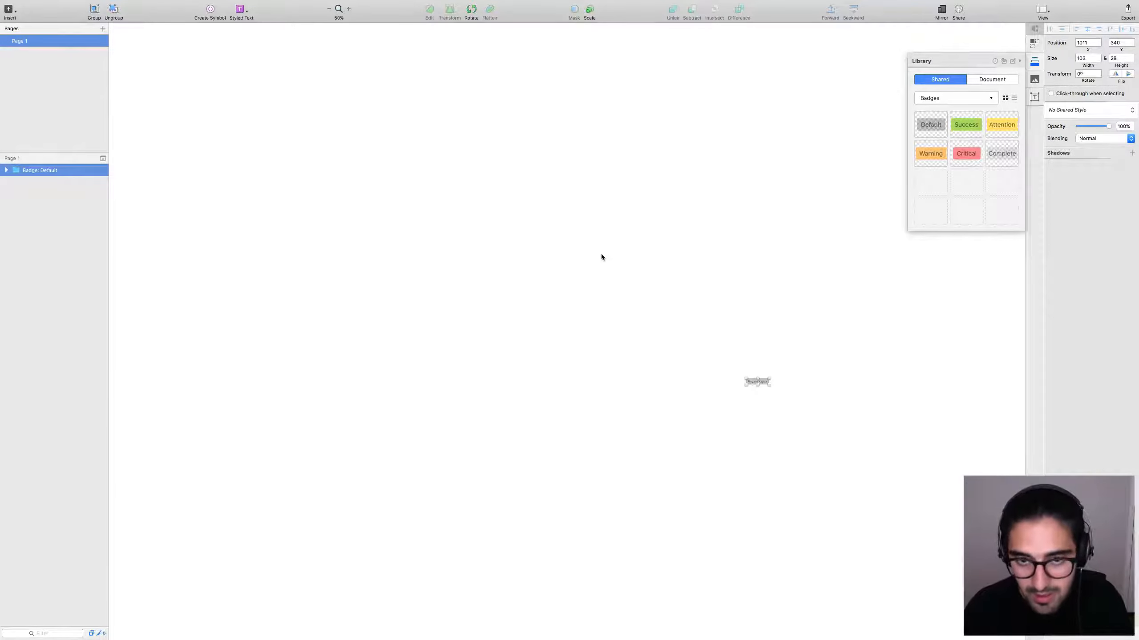
scroll(809, 403, "up", 10)
scroll(575, 317, "left", 3)
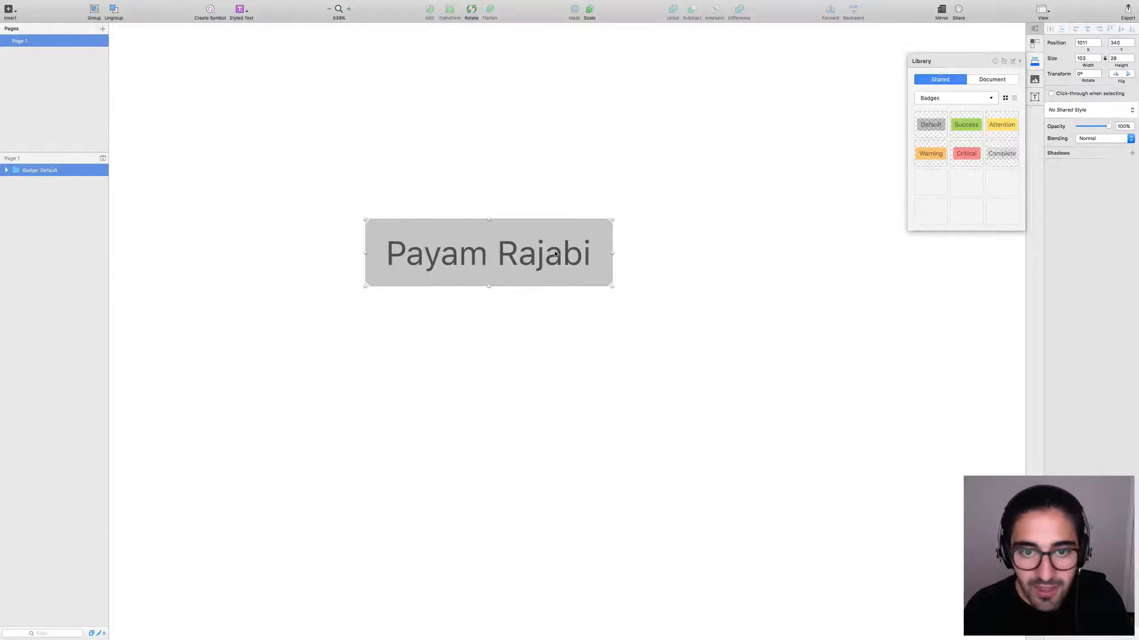
left_click(582, 194)
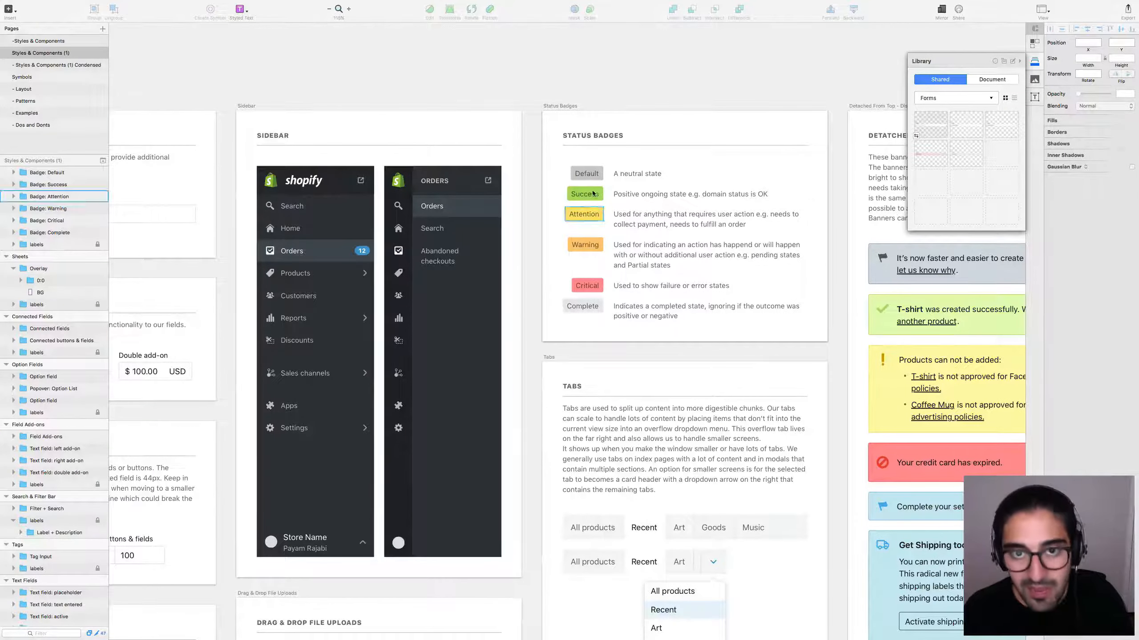
Set the Default badge background's fill opacity to 12% and sync its shared style.
left_click(601, 169)
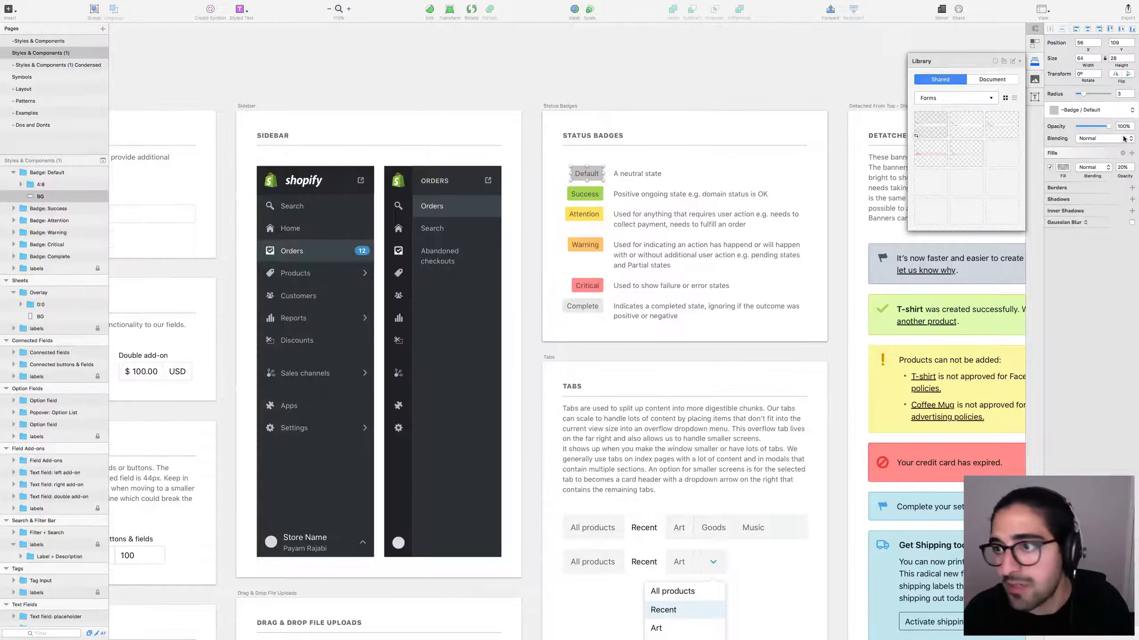
left_click(1126, 167)
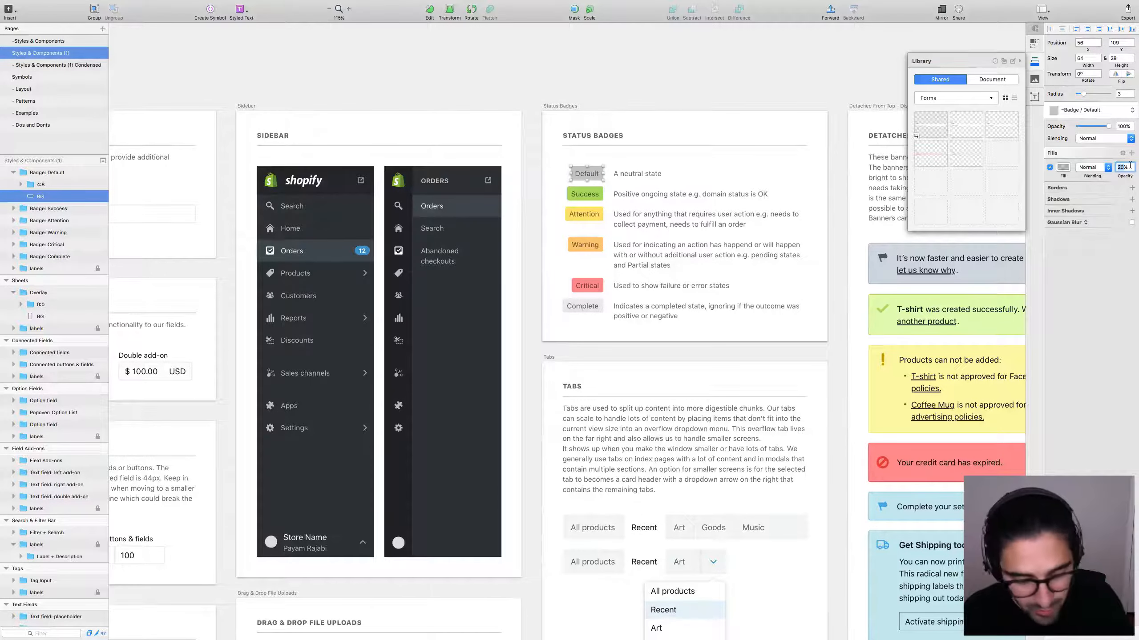
type("12")
key("Return")
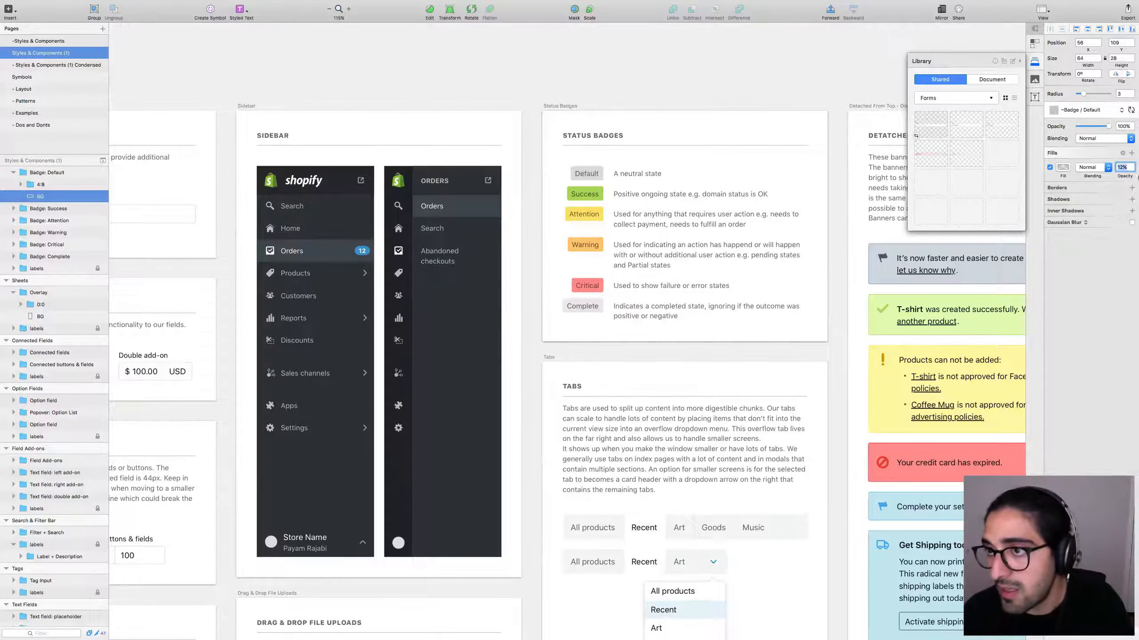
left_click(1130, 108)
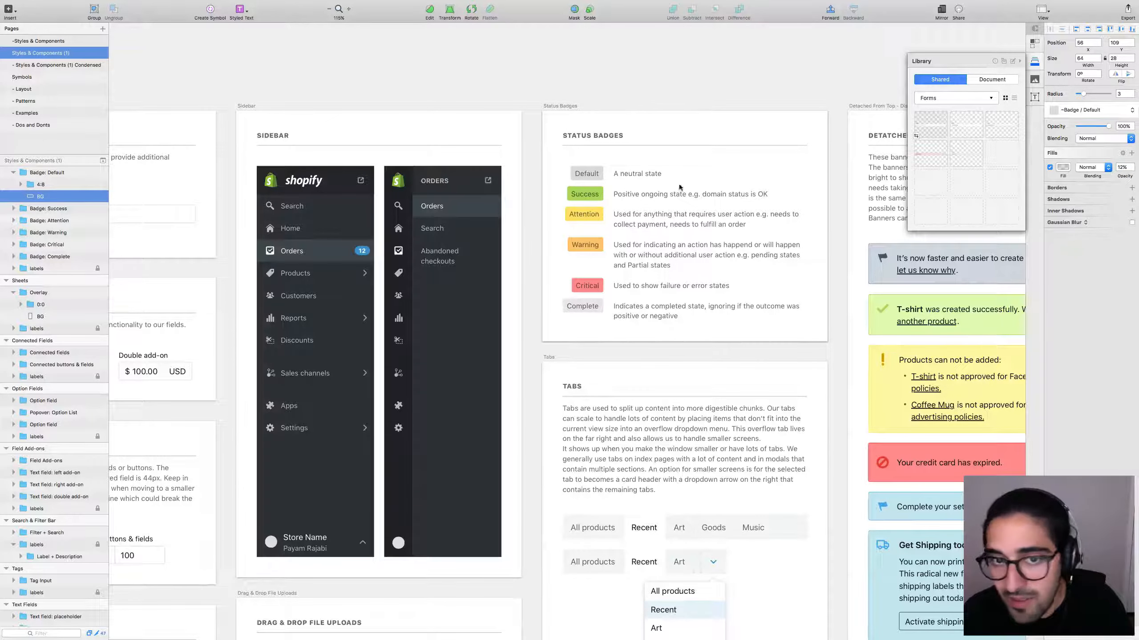
Open the Default badge's source library file from the Badges category, then close it.
left_click(585, 173)
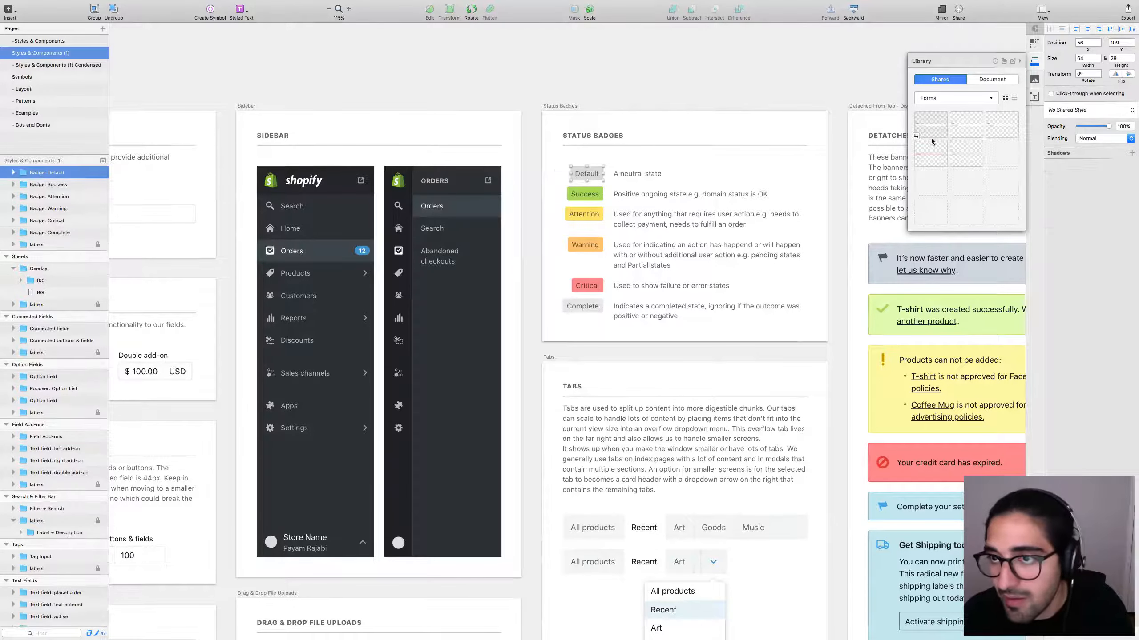
left_click(926, 99)
left_click(930, 105)
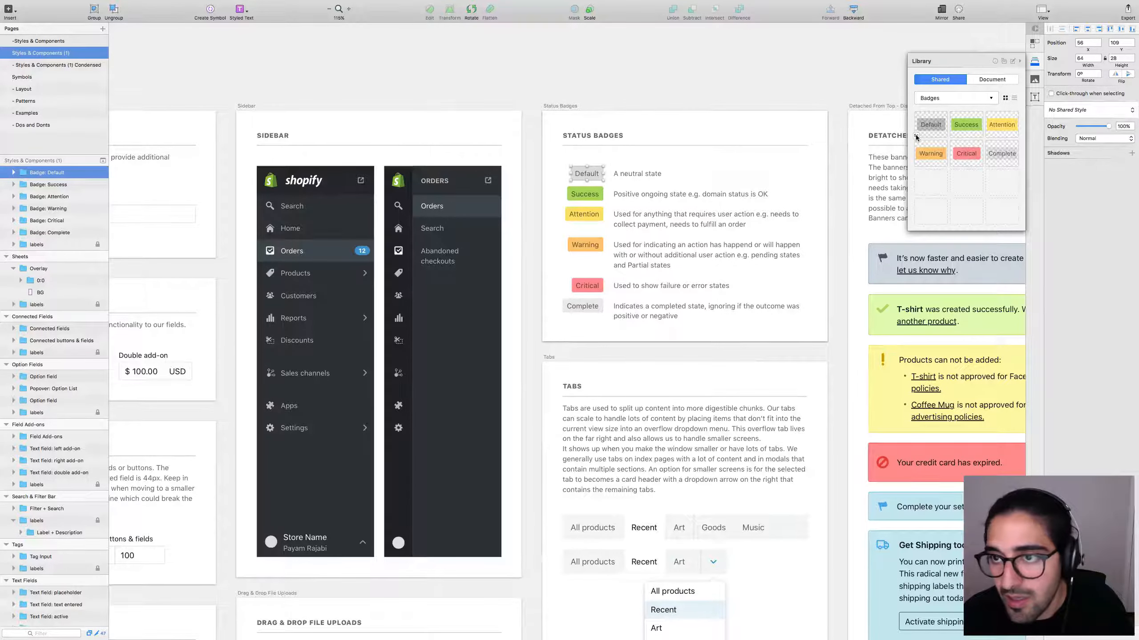
double_click(914, 140)
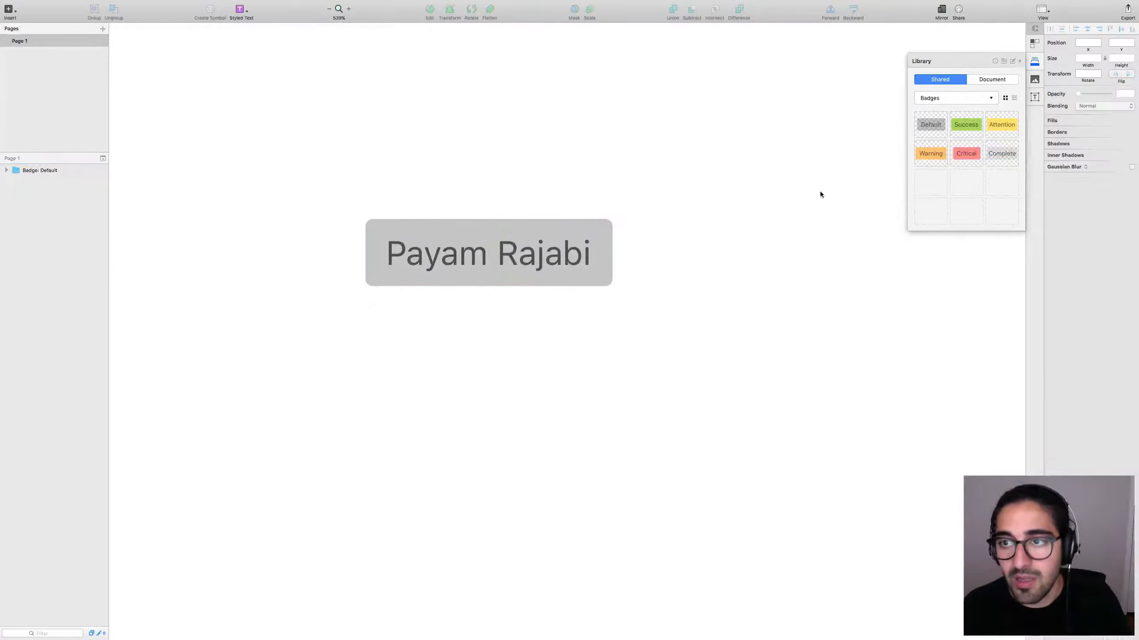
left_click(561, 267)
left_click(774, 182)
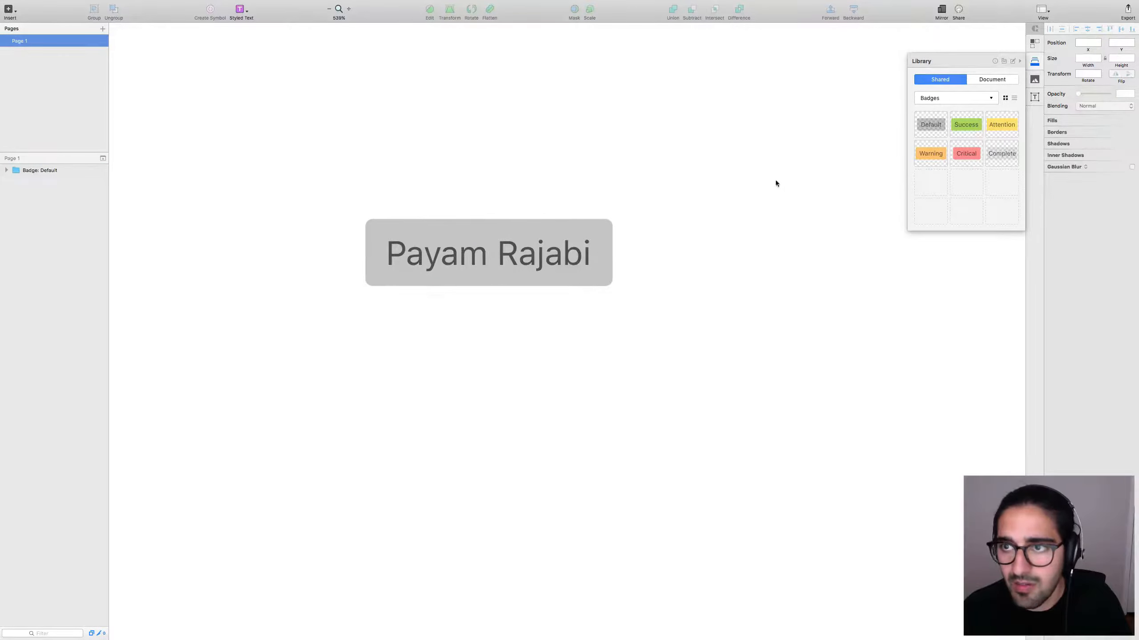
key("super+w")
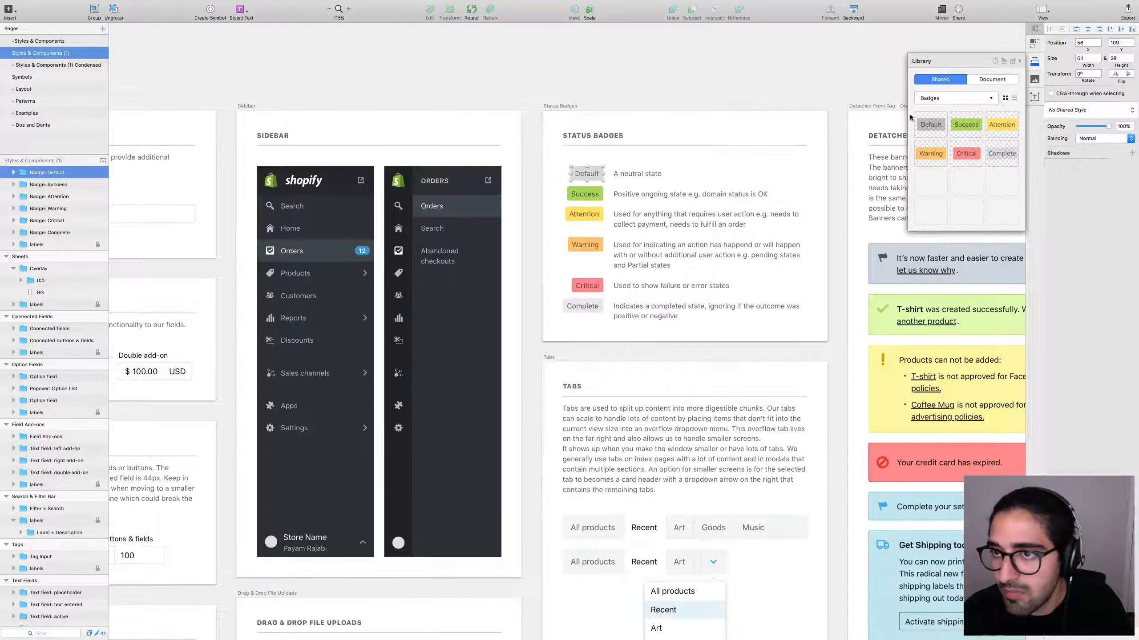
double_click(920, 135)
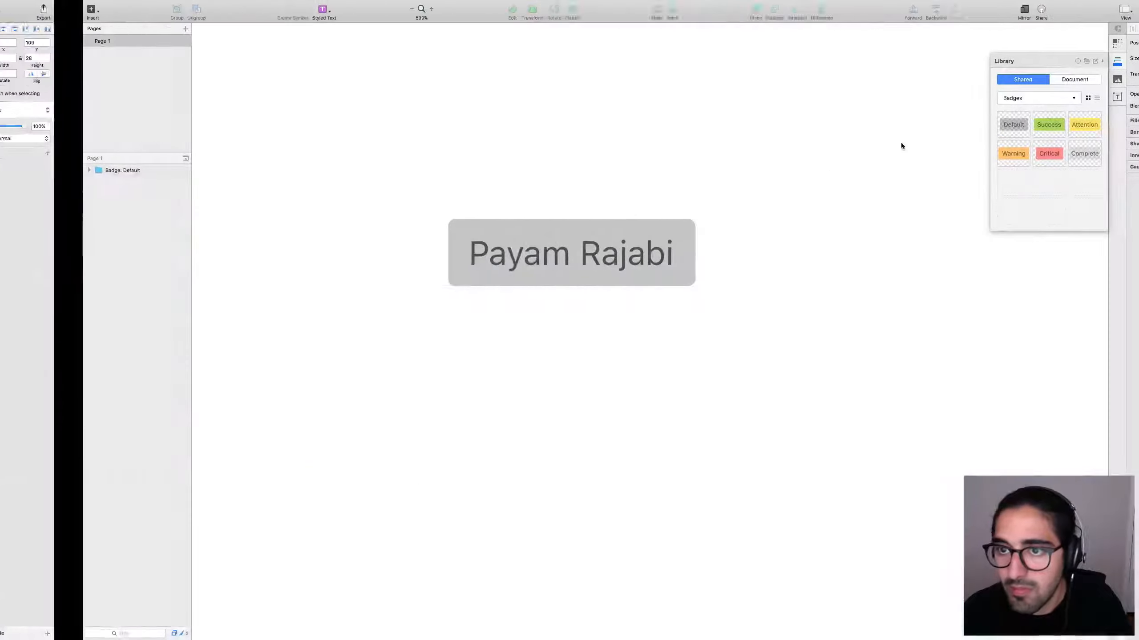
left_click(618, 254)
left_click(566, 260)
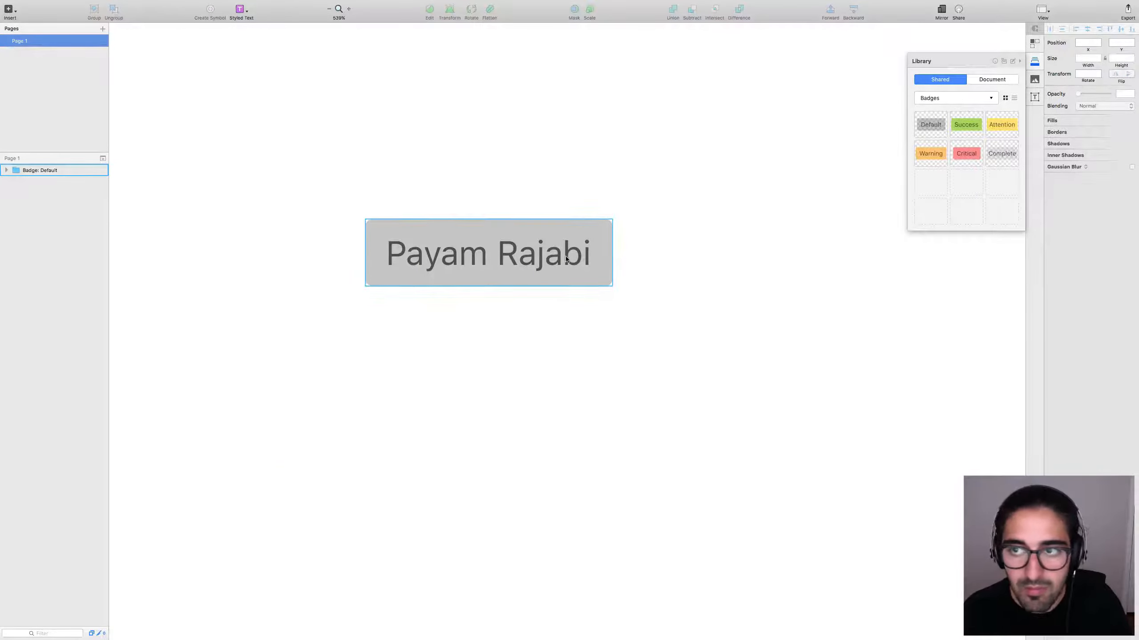
left_click(667, 230)
key("super+w")
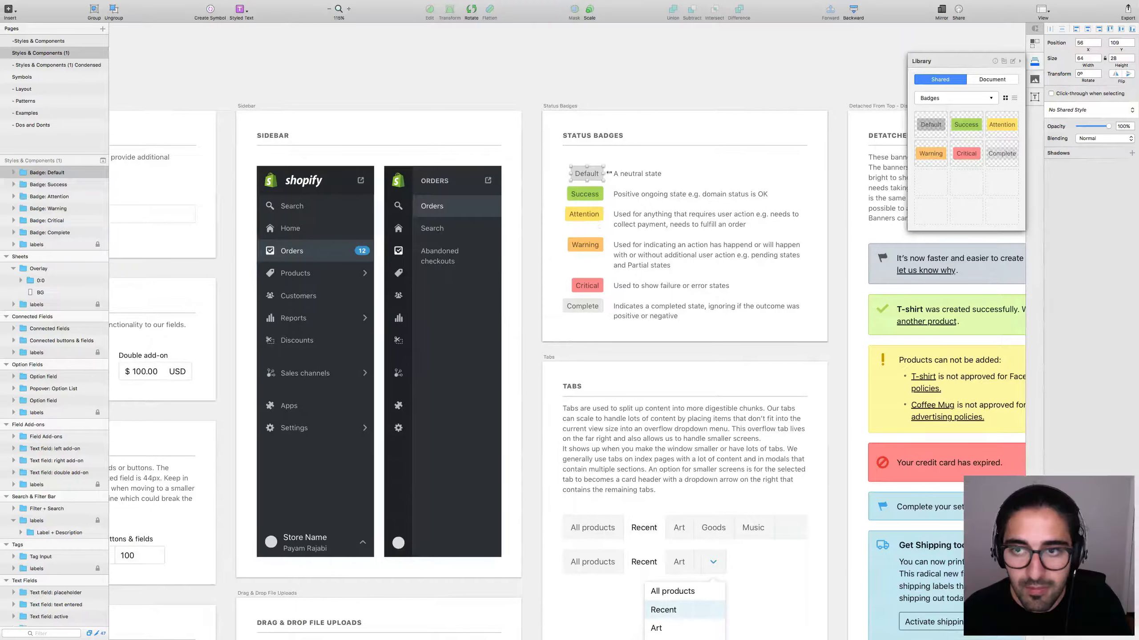
Inspect the Default badge's background layer and group in Styles & Components.
left_click(595, 168)
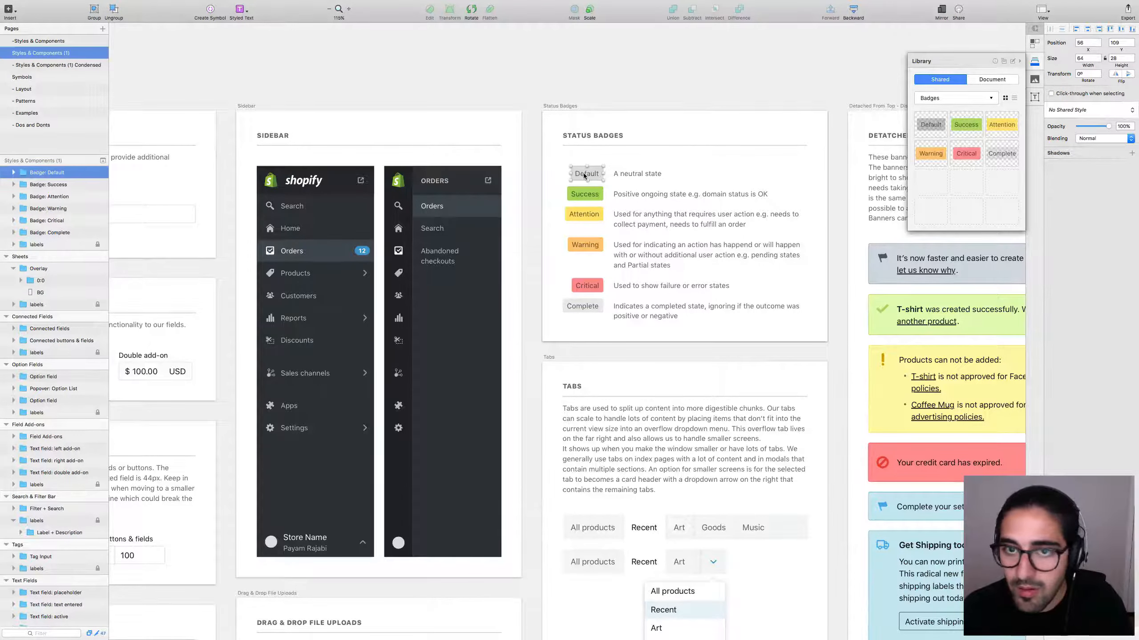
double_click(594, 167)
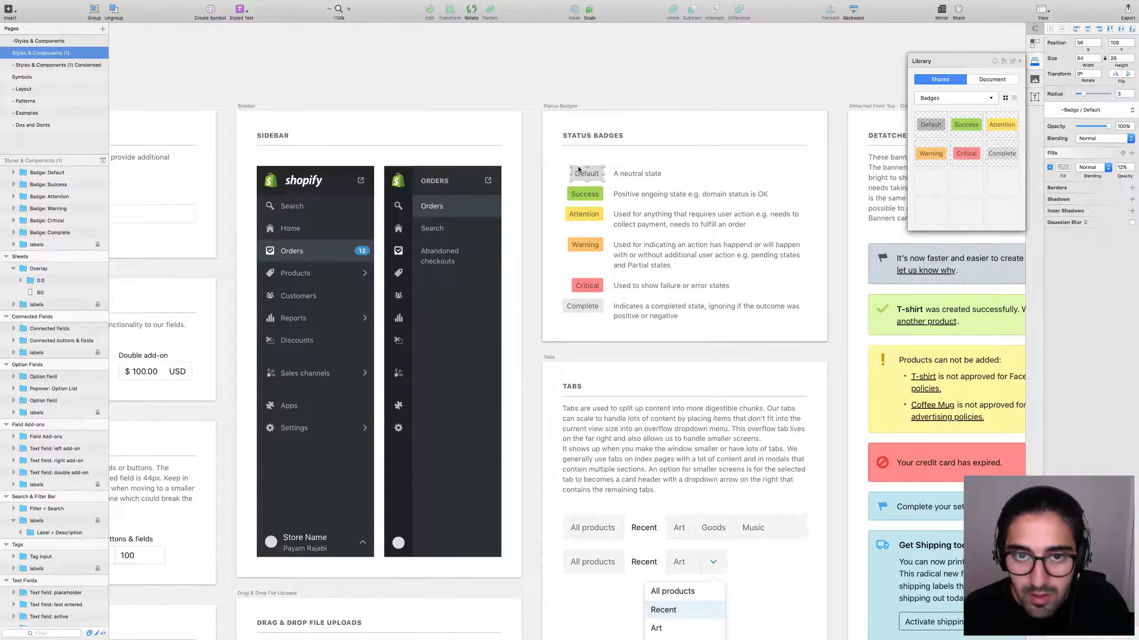
left_click(549, 172)
left_click(596, 179)
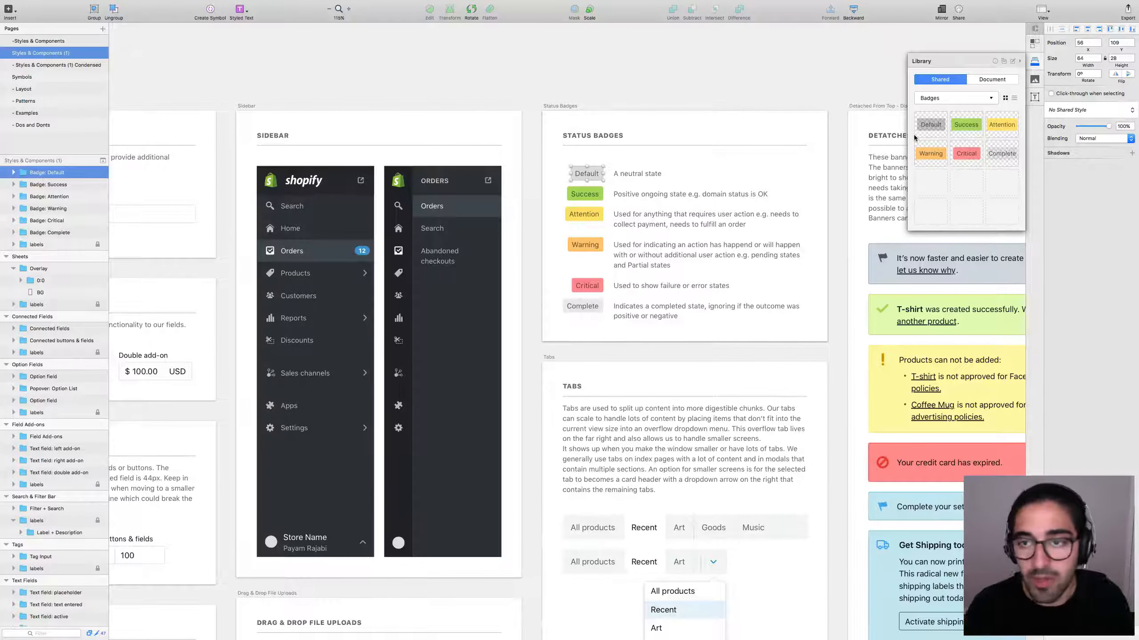
left_click(768, 96)
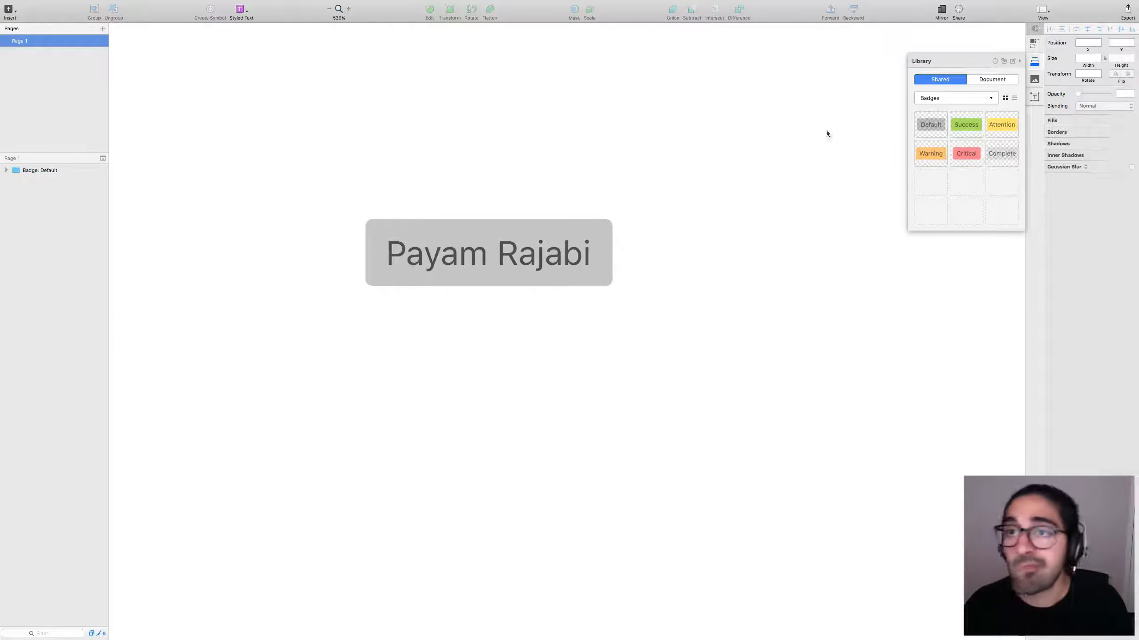
Keep the Library panel filtered to the Badges category.
mouse_move(834, 3)
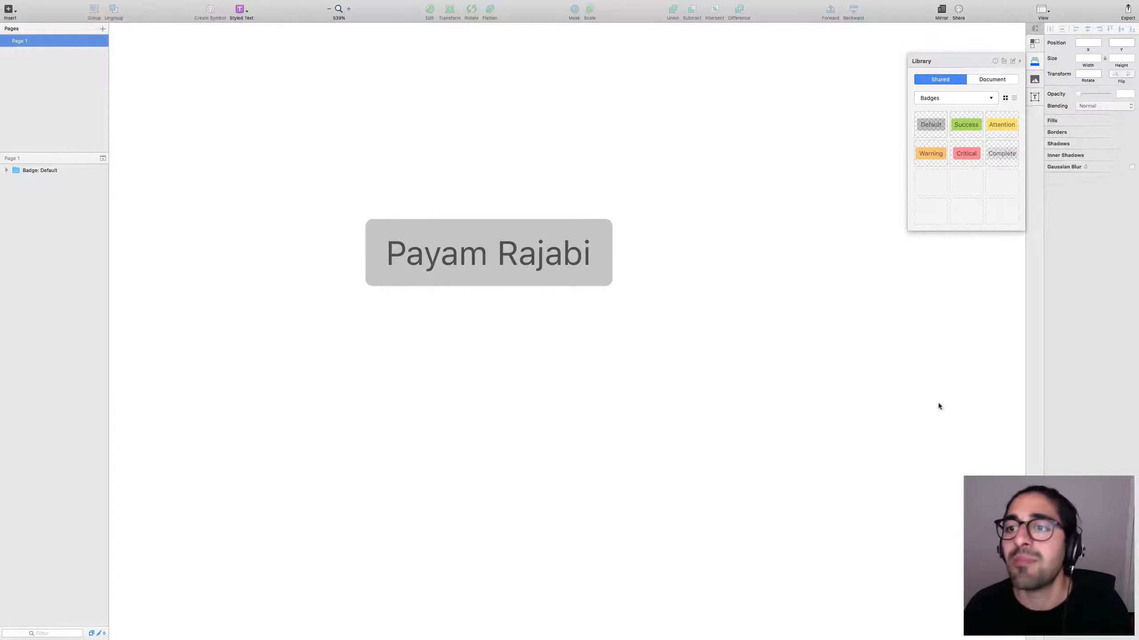
left_click(955, 100)
left_click(1000, 104)
left_click(967, 102)
scroll(984, 116, "down", 2)
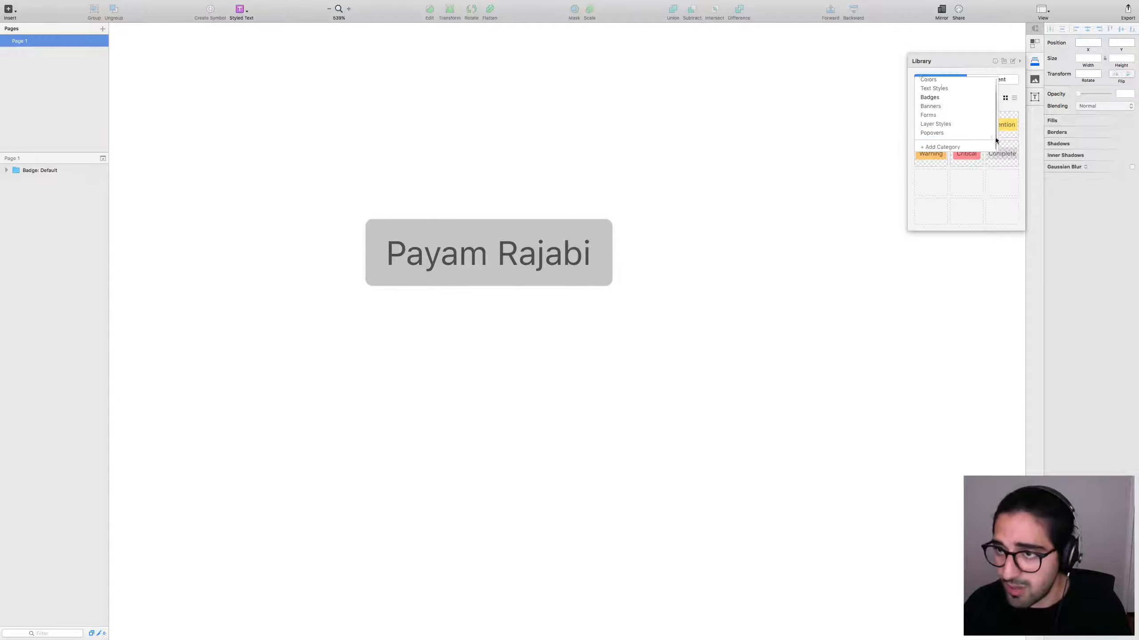
left_click(1015, 108)
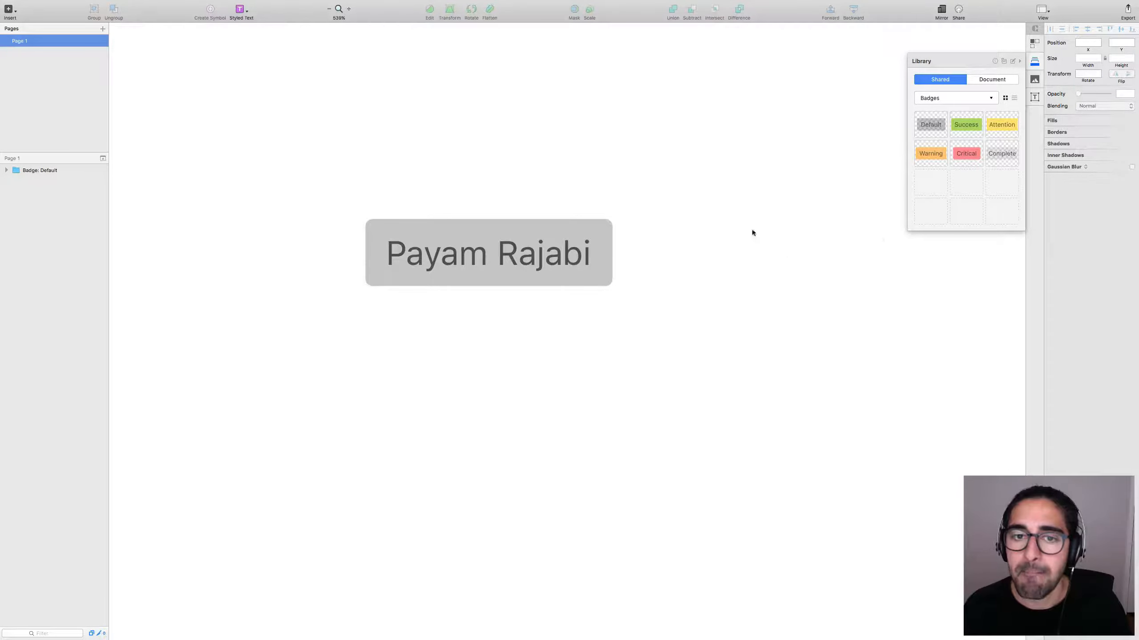
Zoom in to magnify the Default badge and select it on the canvas.
left_click_drag(806, 172, 321, 333)
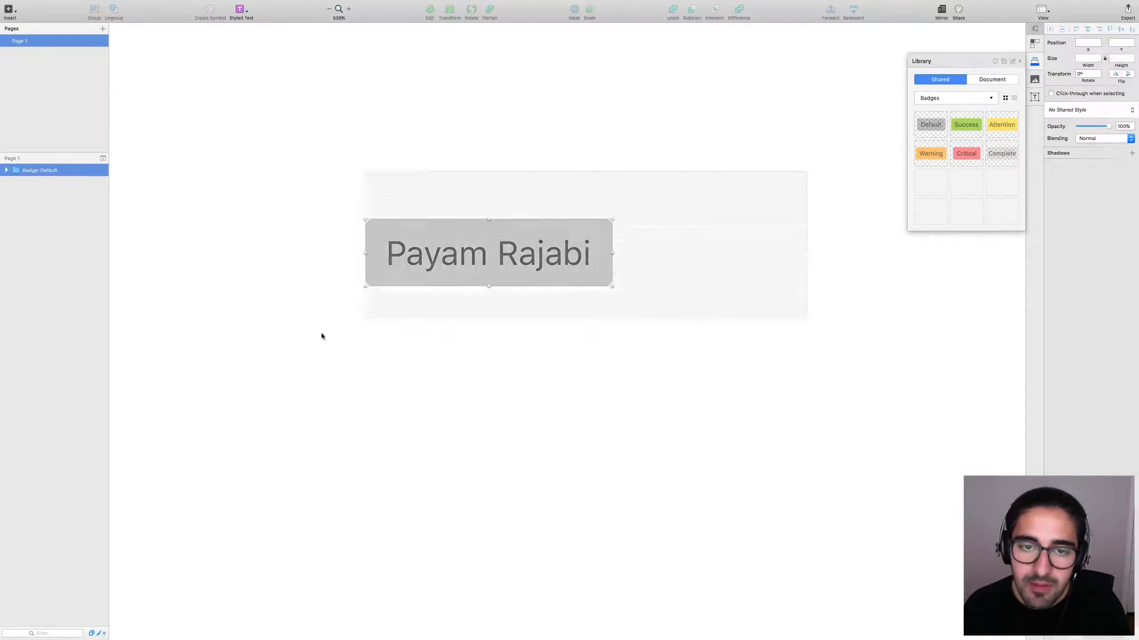
left_click(324, 334)
key("super+minus")
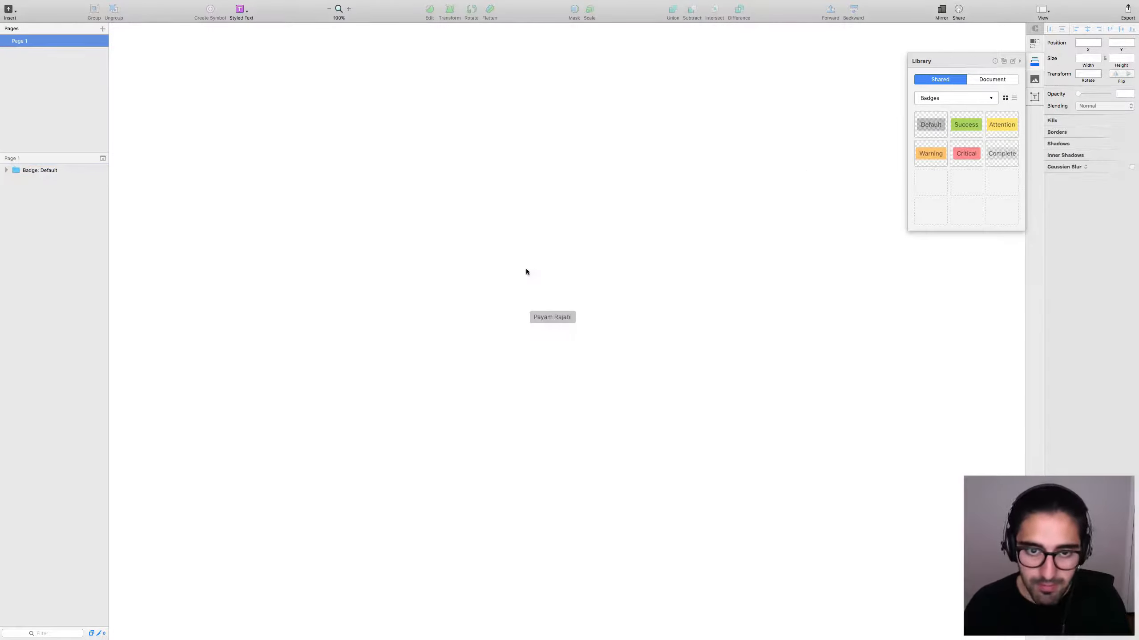
key("z")
left_click_drag(488, 267, 700, 411)
left_click(476, 262)
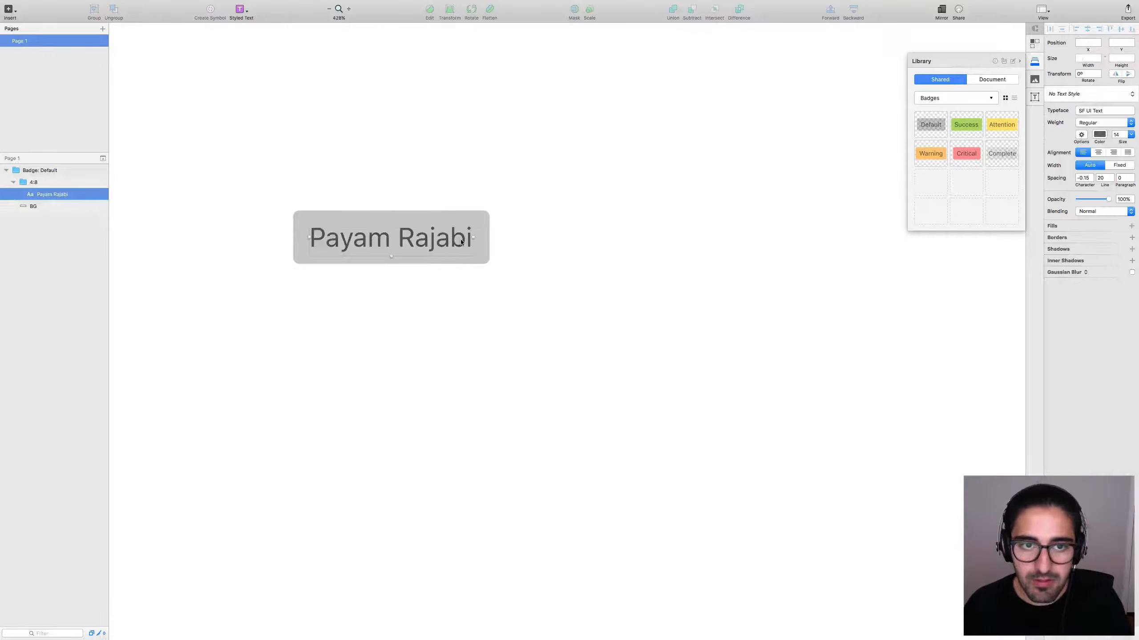
left_click_drag(557, 189, 235, 334)
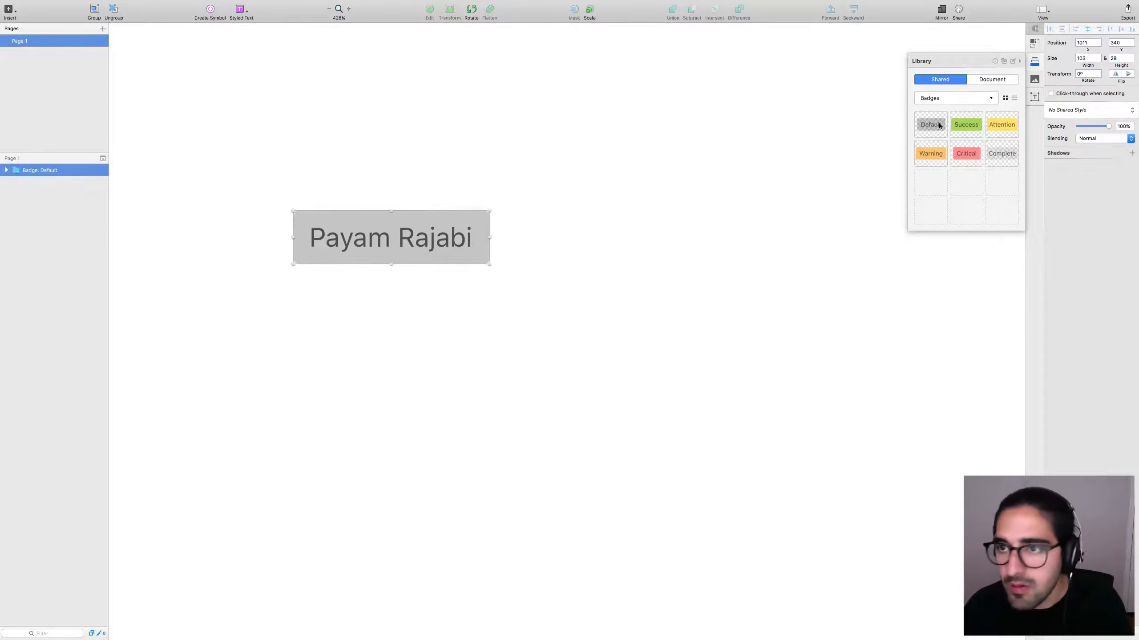
Switch desktops to the full-screen Shopify styles and components document.
left_click(916, 135)
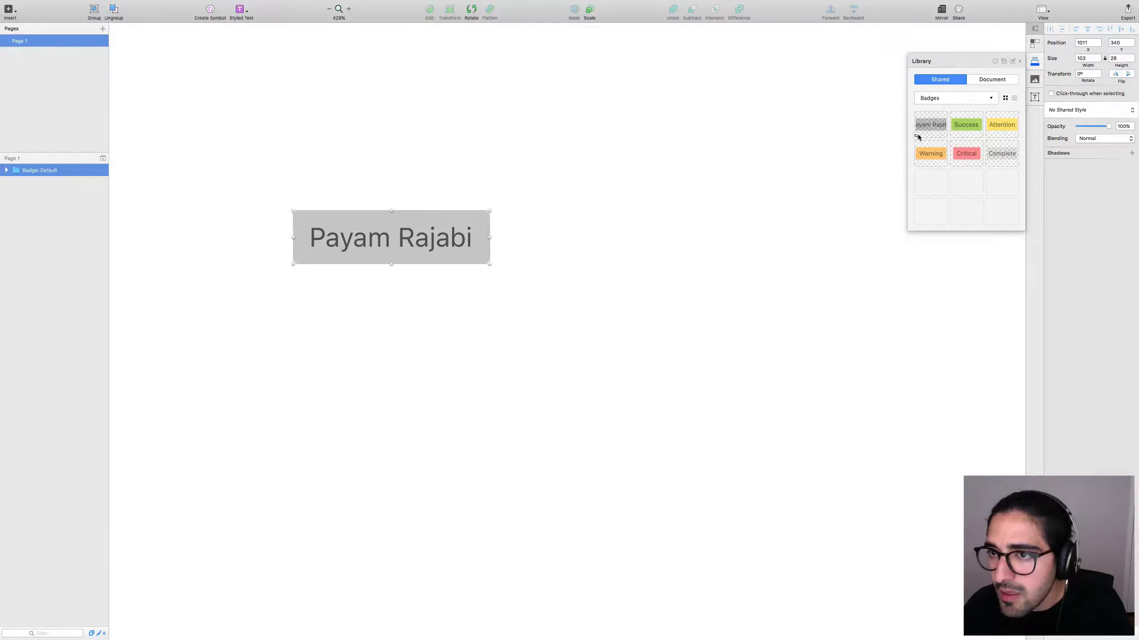
key("ctrl+Left")
key("ctrl+Right")
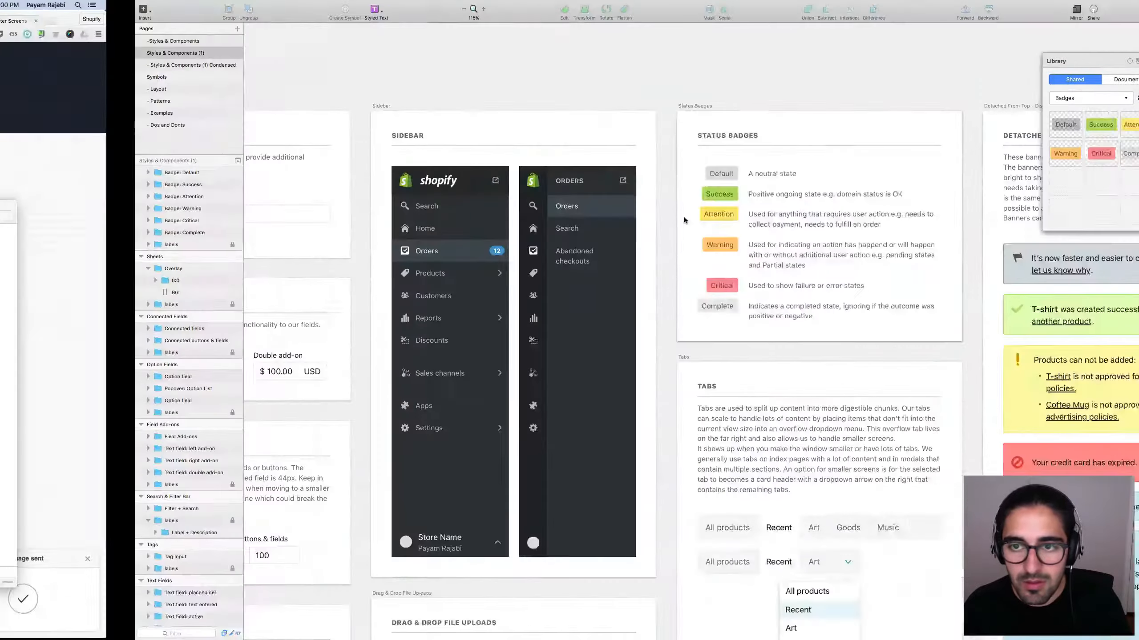
left_click(601, 176)
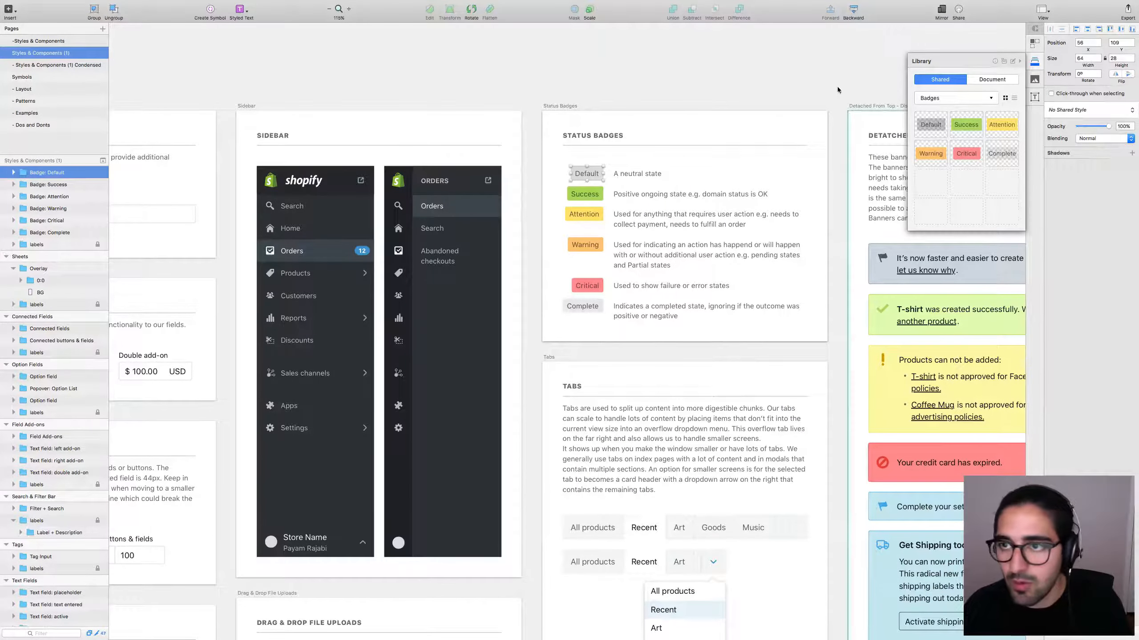
key("Escape")
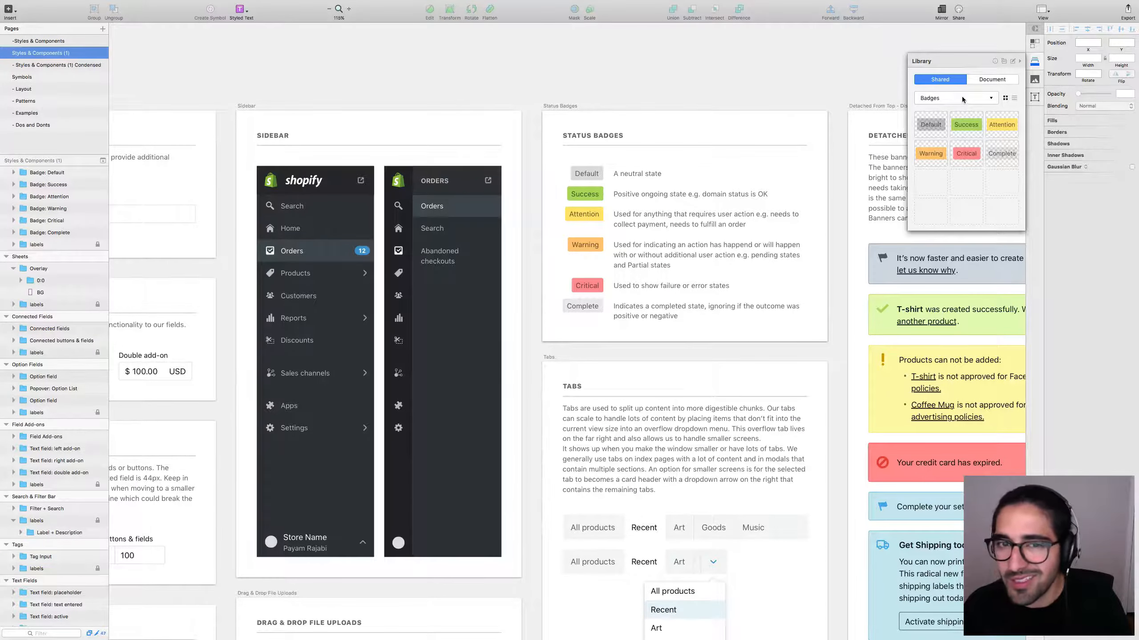
left_click_drag(936, 125, 777, 84)
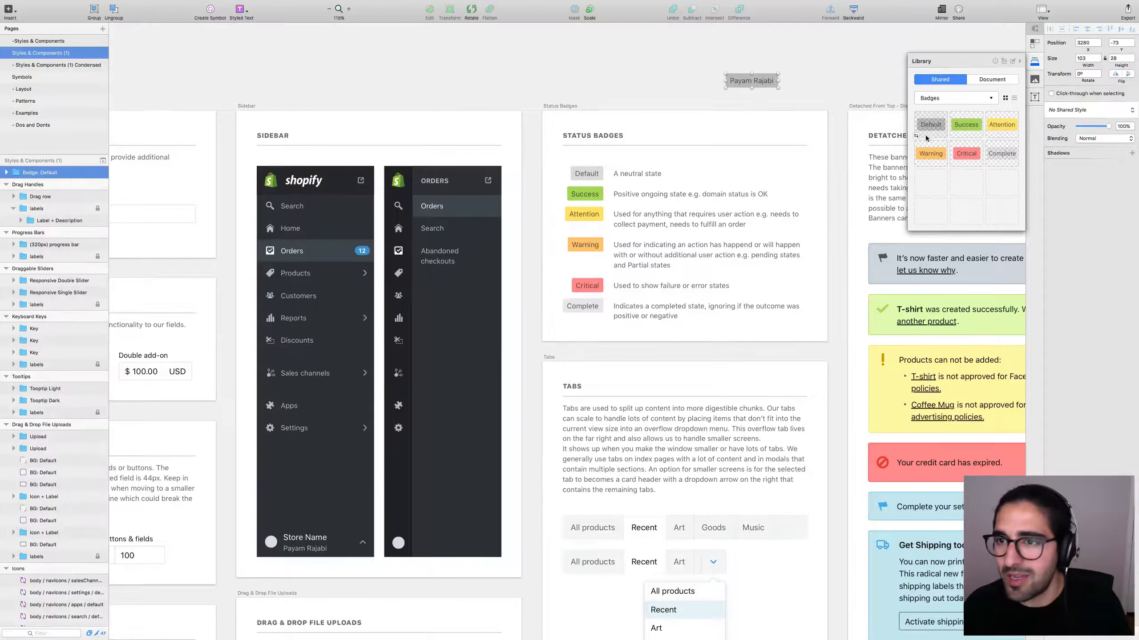
left_click(791, 91)
left_click(763, 86)
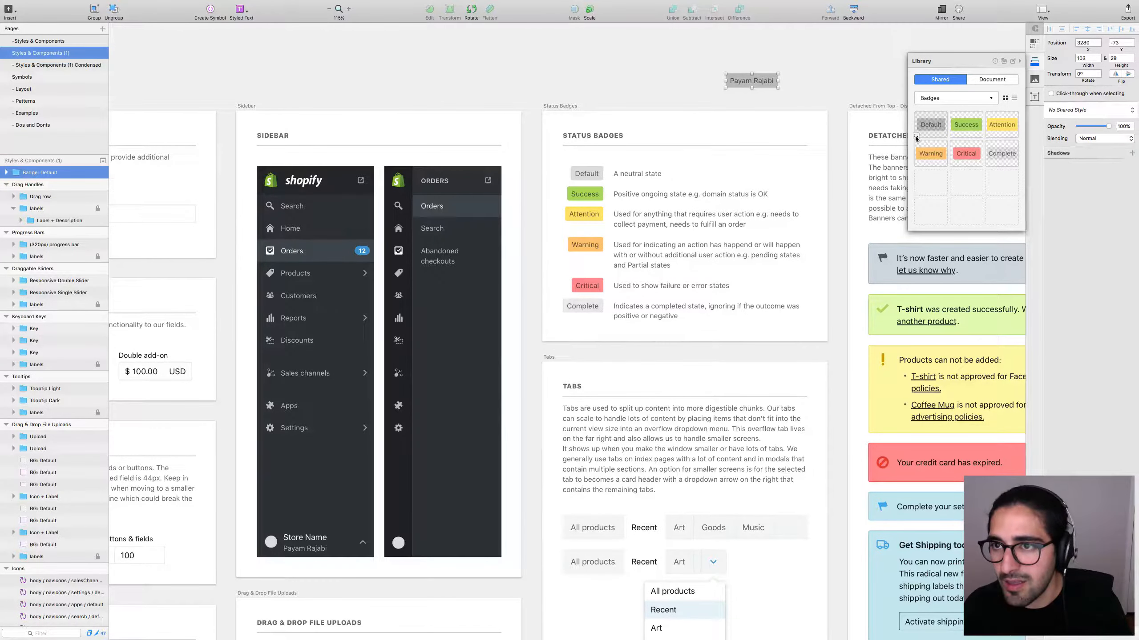
left_click(820, 87)
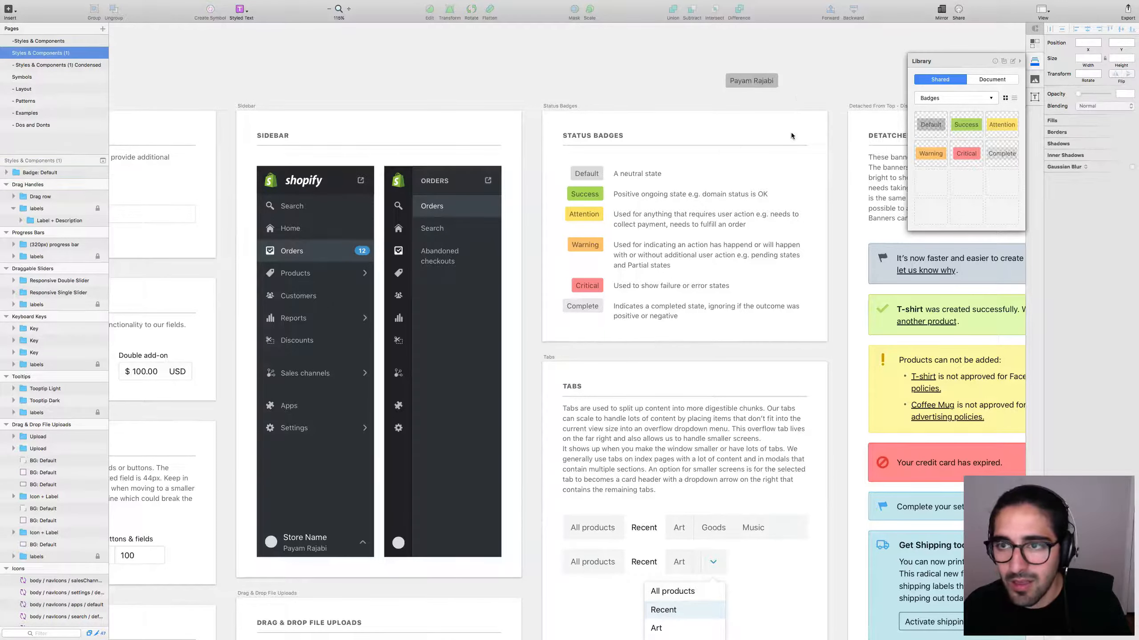
left_click_drag(923, 126, 627, 86)
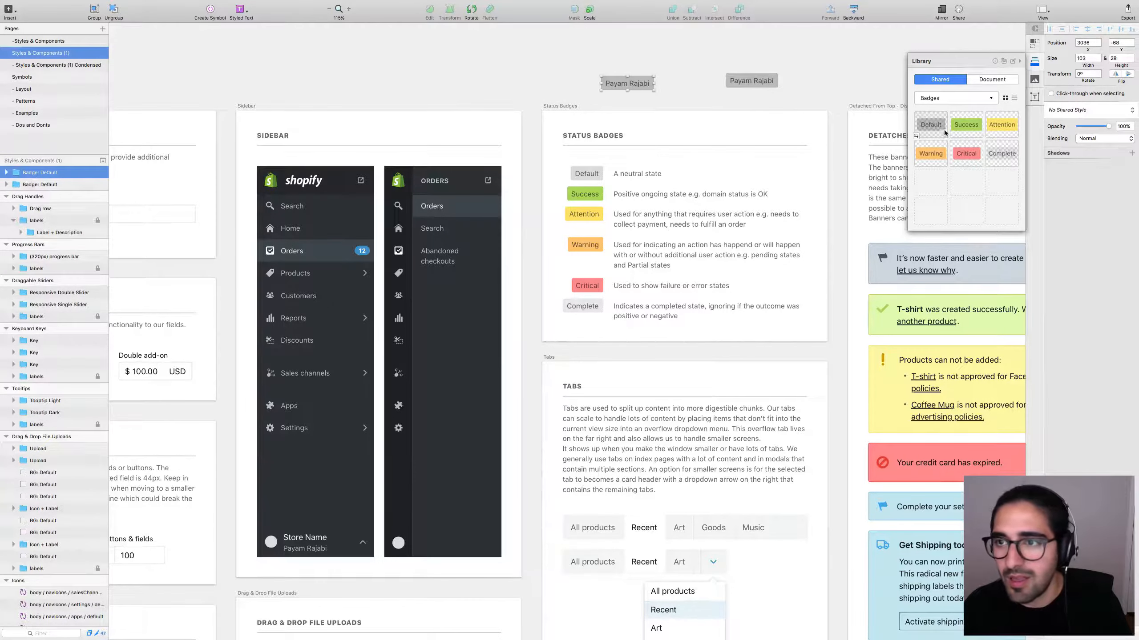
left_click_drag(966, 124, 647, 67)
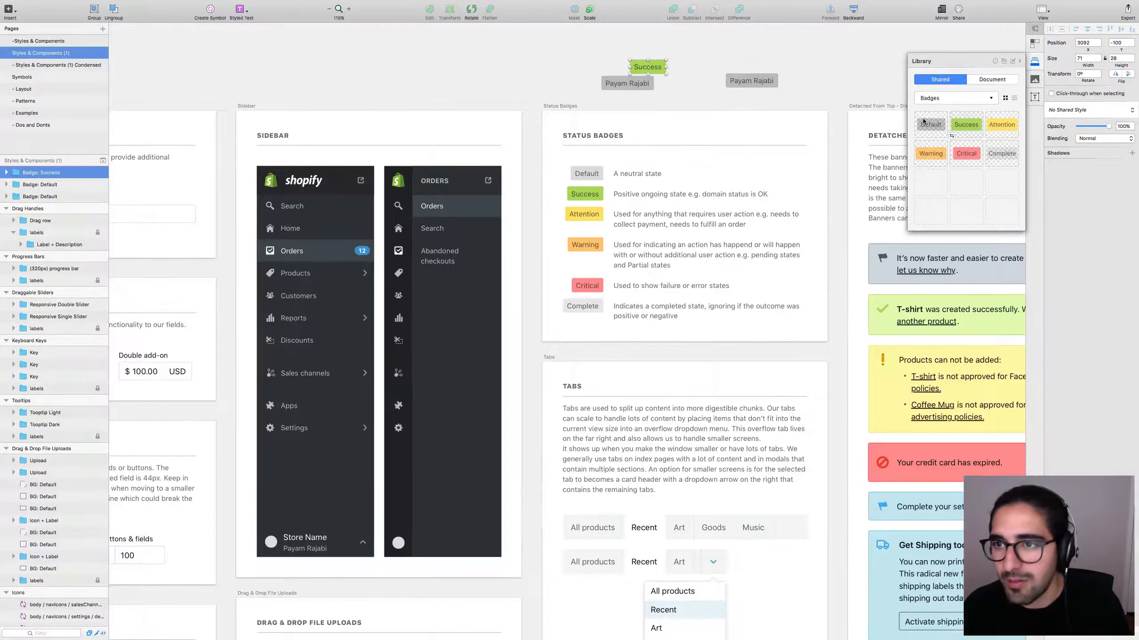
left_click_drag(942, 128, 737, 49)
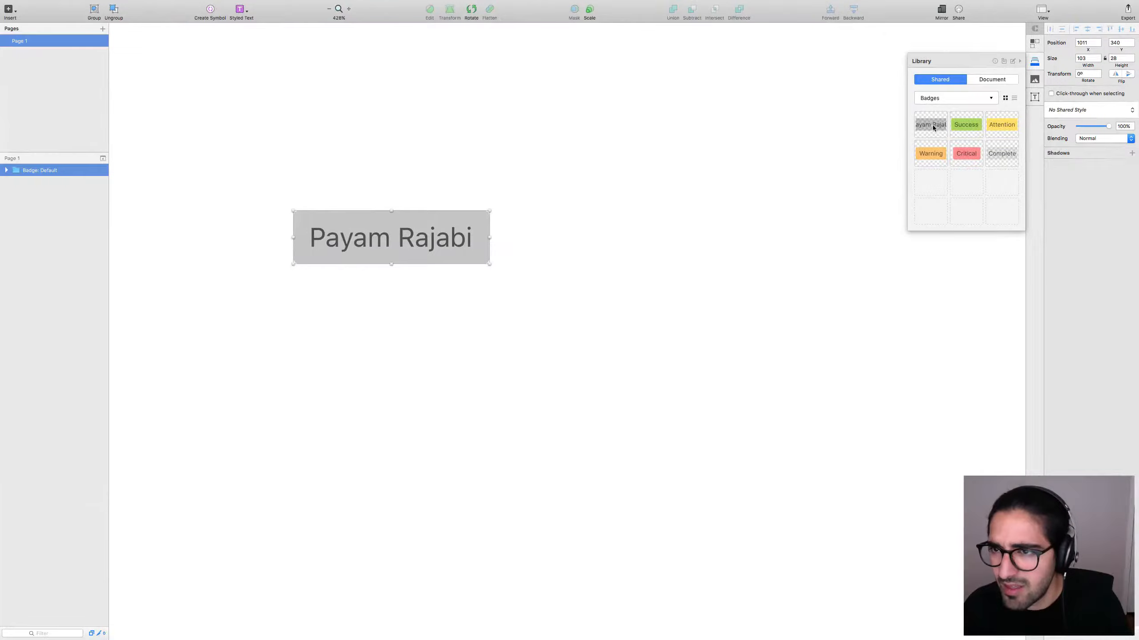
left_click_drag(932, 128, 751, 116)
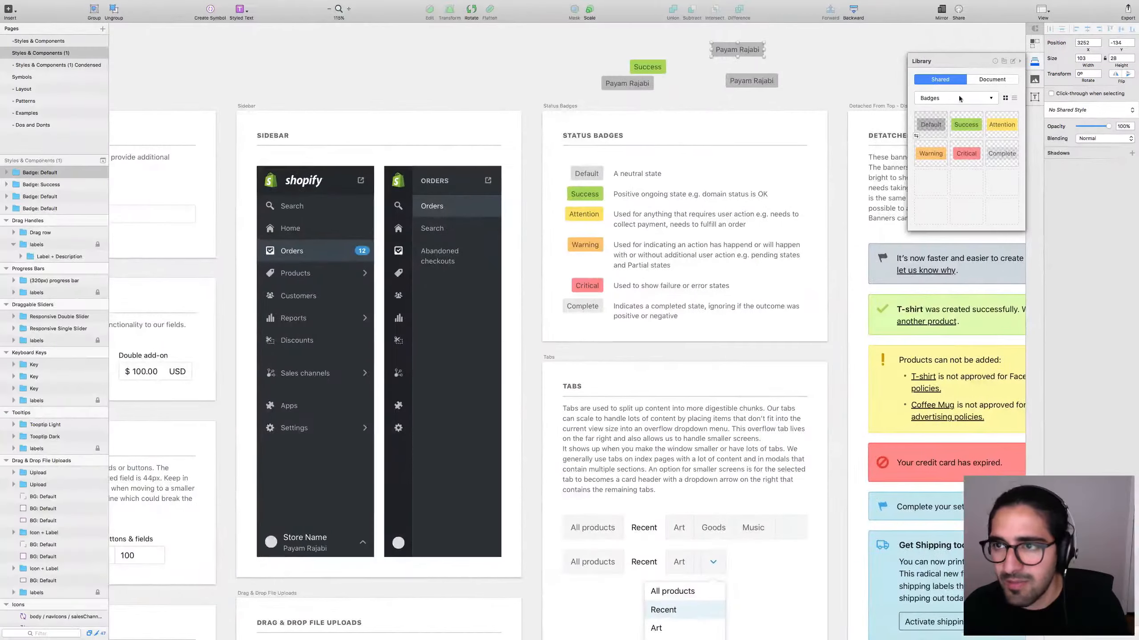
mouse_move(994, 61)
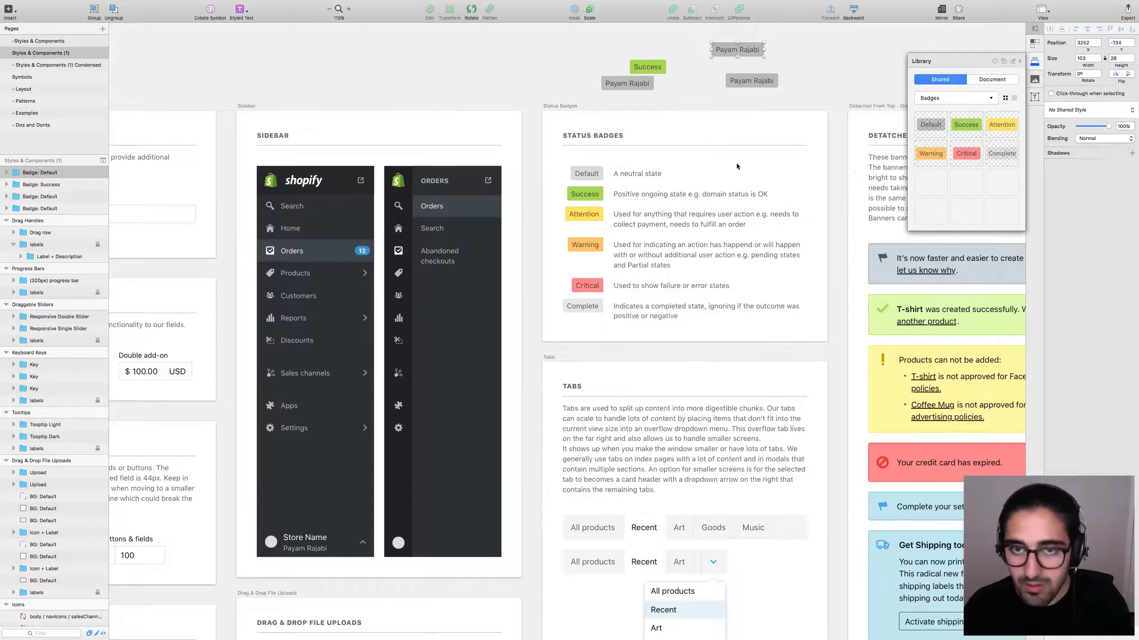
left_click_drag(561, 57, 782, 97)
key("Delete")
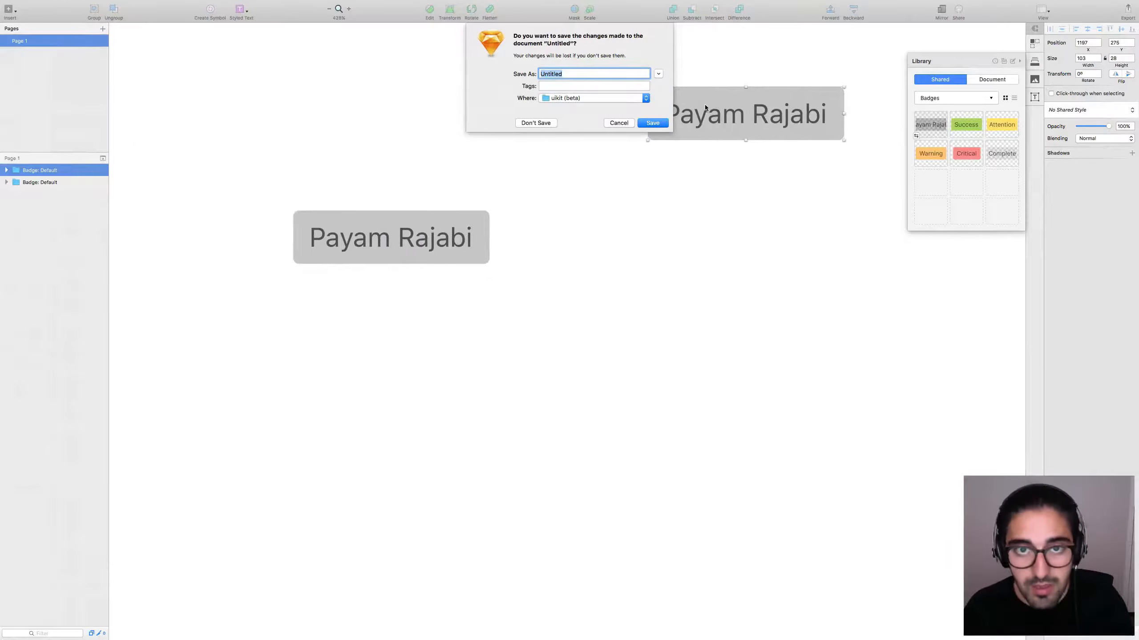
Close the untitled badge test document, choosing Don't Save.
left_click(606, 126)
left_click(591, 149)
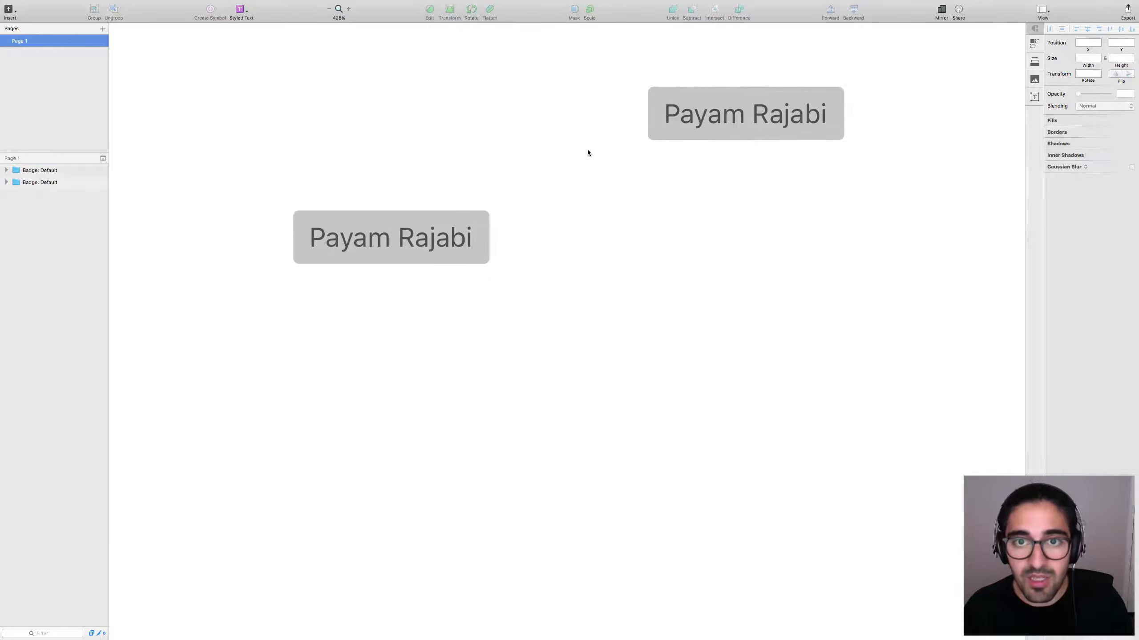
key("super+w")
key("super+d")
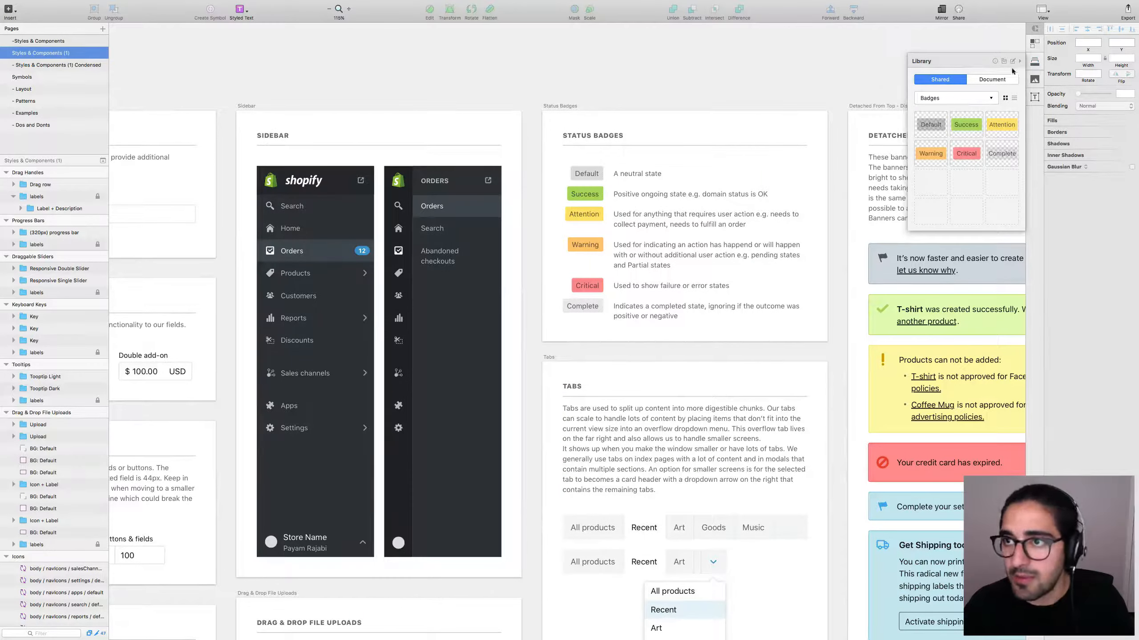
Zoom out to 50% and scroll to view all Shopify component artboards.
key("super+minus")
key("super+minus")
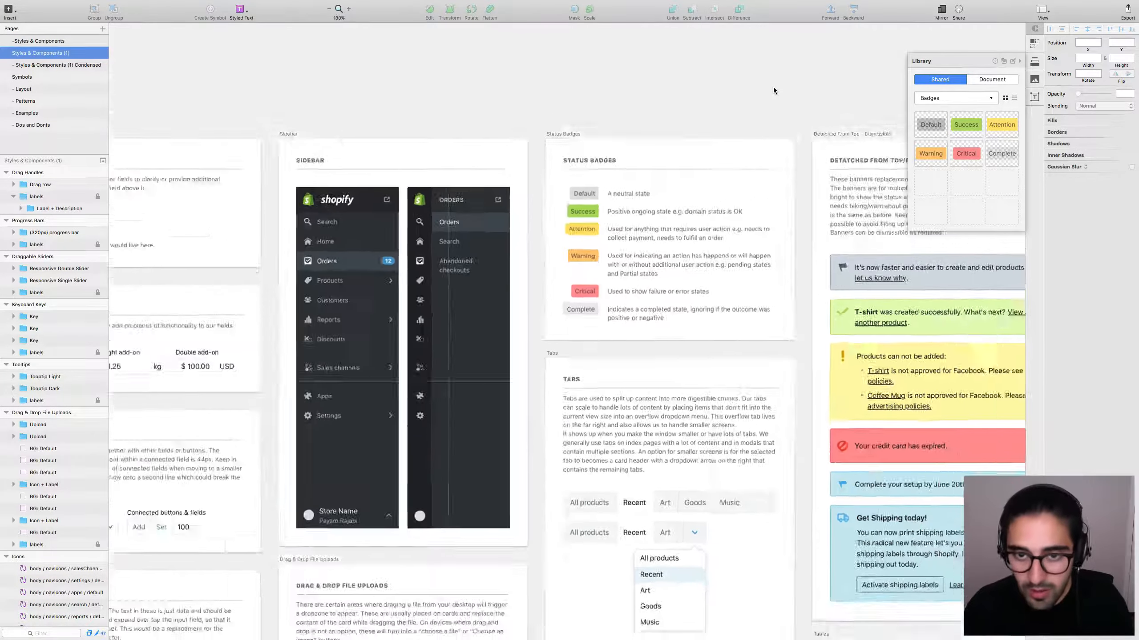
scroll(673, 125, "down", 3)
scroll(673, 125, "down", 2)
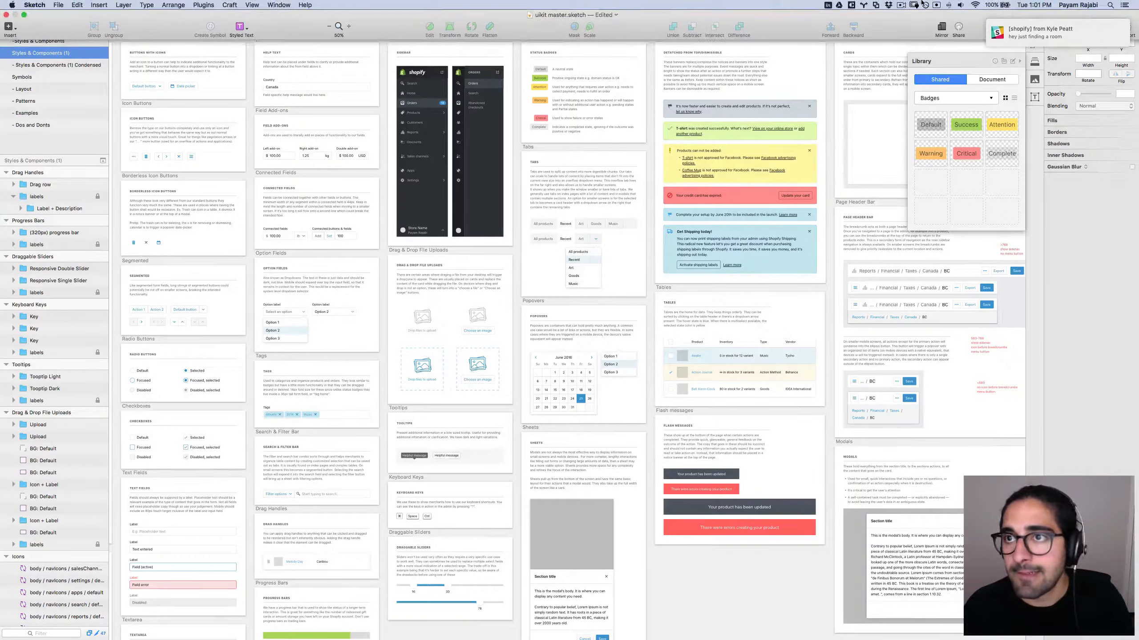
left_click(905, 4)
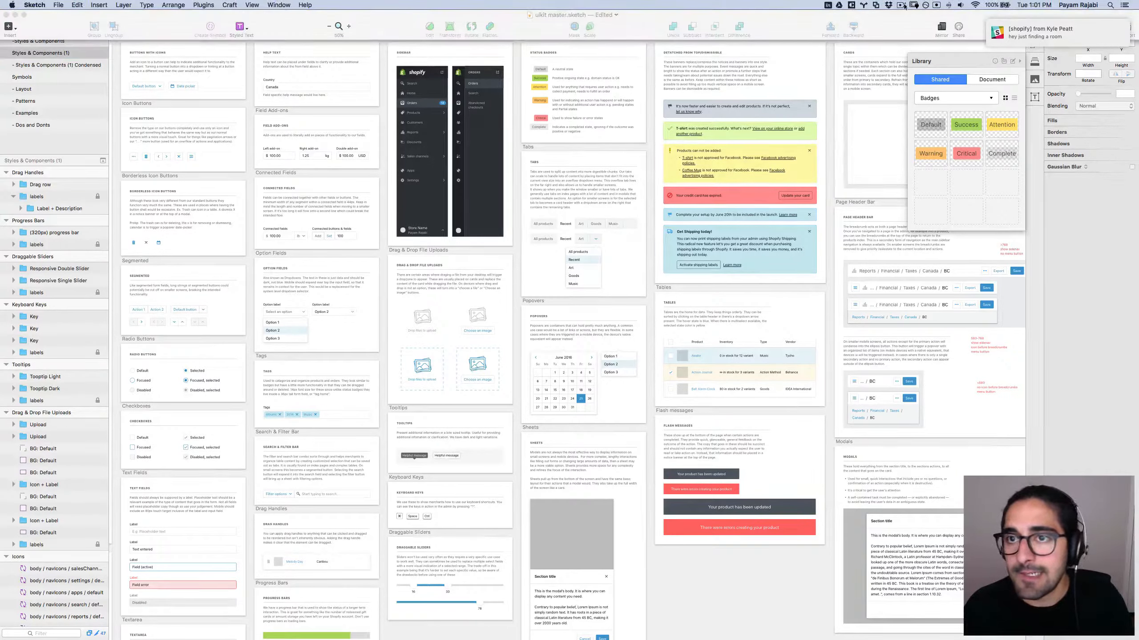
left_click(888, 31)
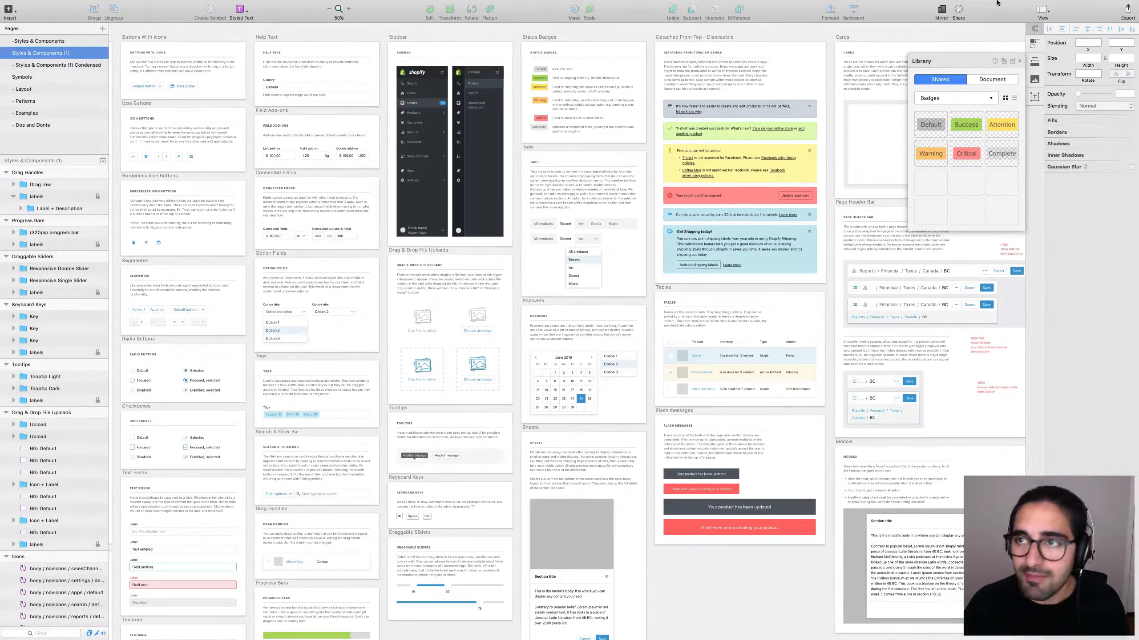
mouse_move(992, 2)
left_click(914, 4)
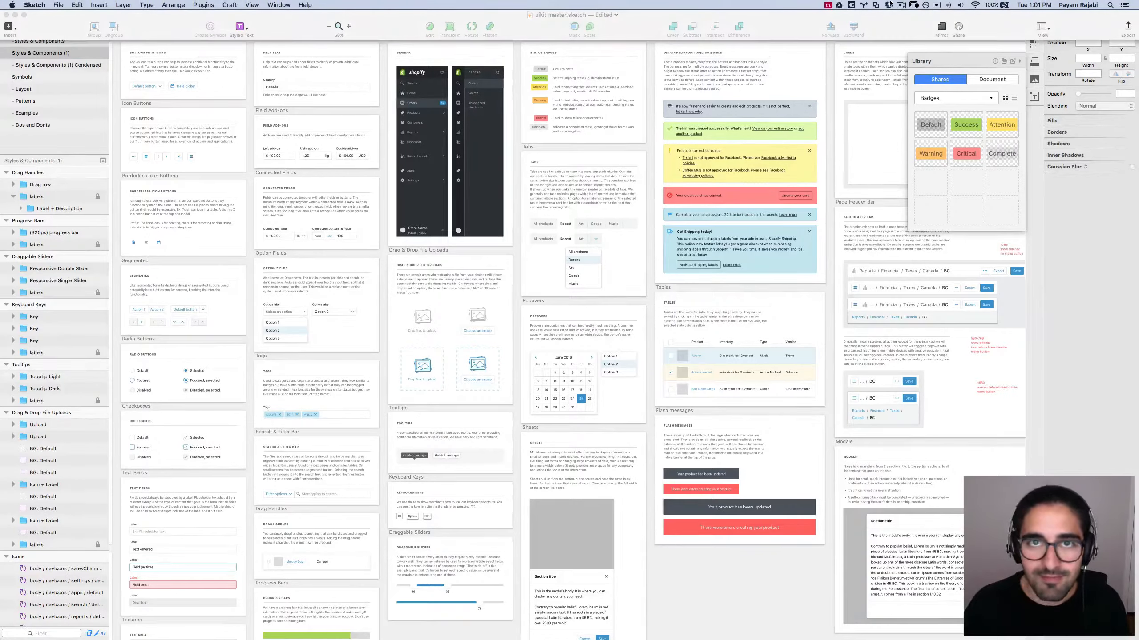